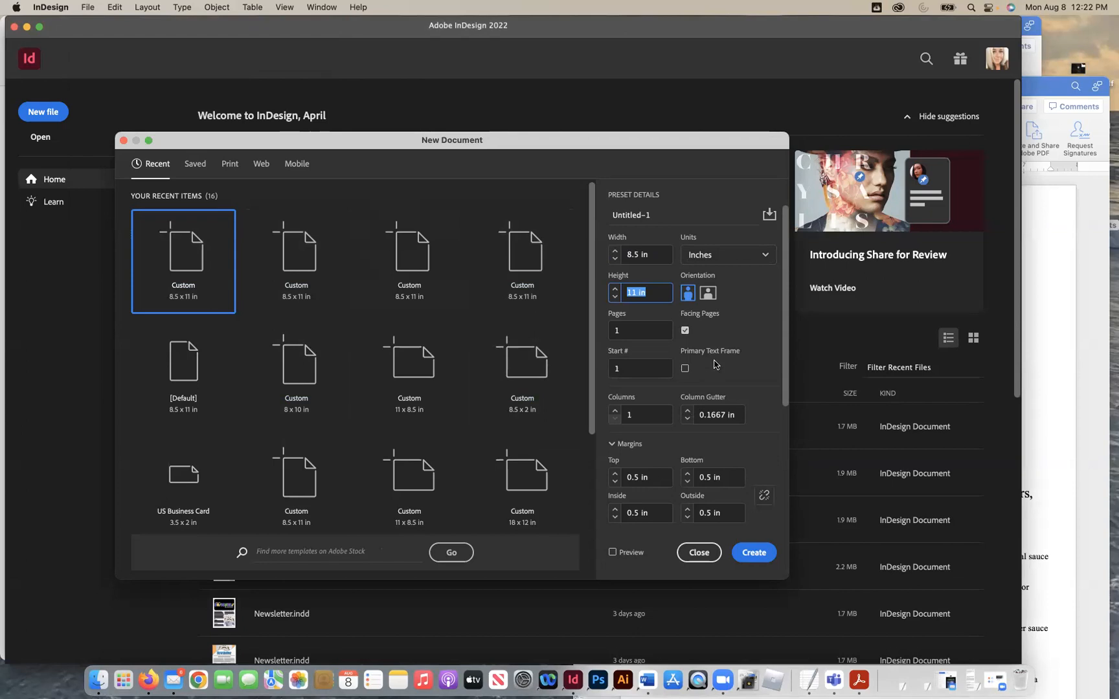
Step: Create a new letter-size document, 8.5 x 11 in, with 4 pages and the facing-pages setting kept
left_click(627, 326)
type("4")
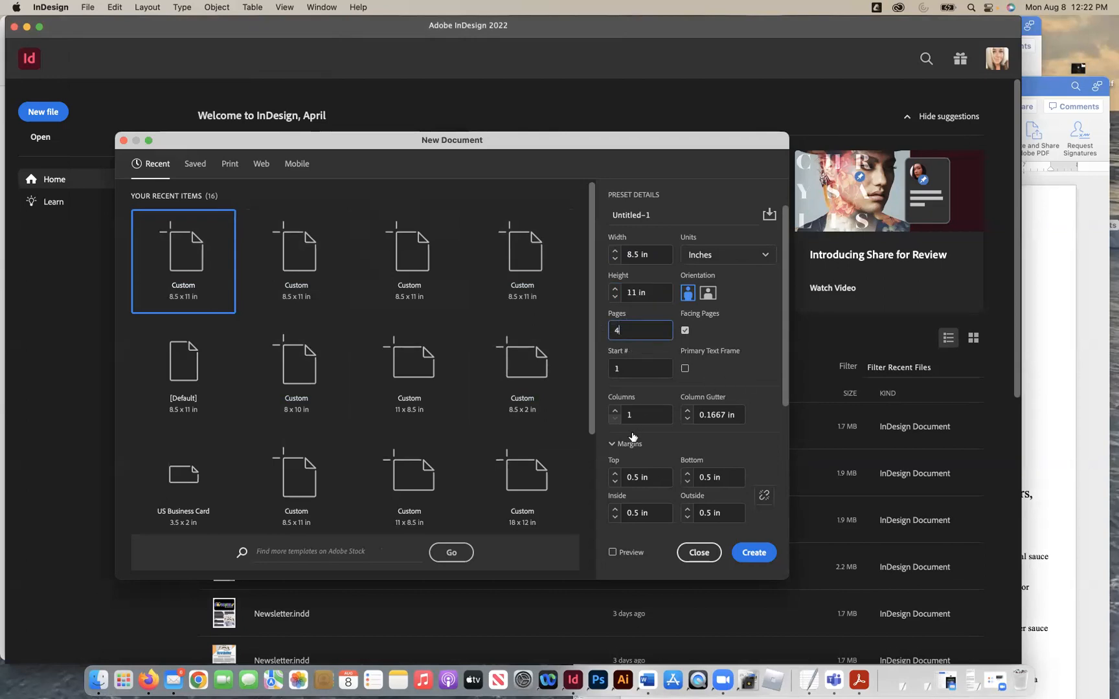
left_click(753, 553)
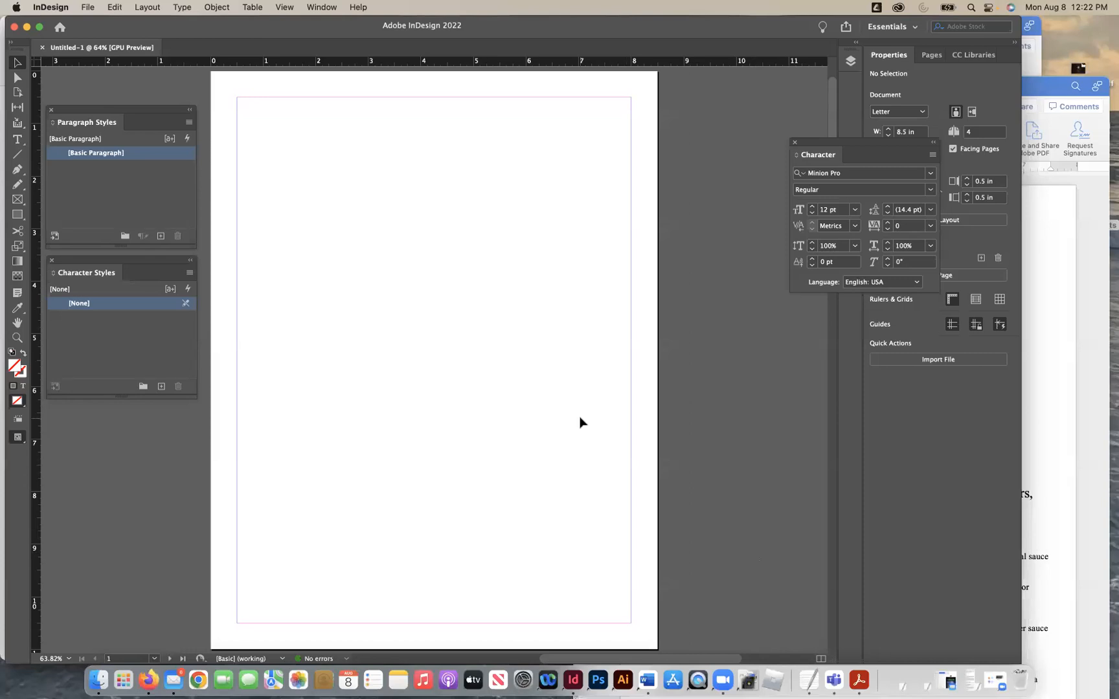
Step: Move the Character panel clear of the Properties panel and display the document's page thumbnails
key("super+minus")
key("super+minus")
key("super+minus")
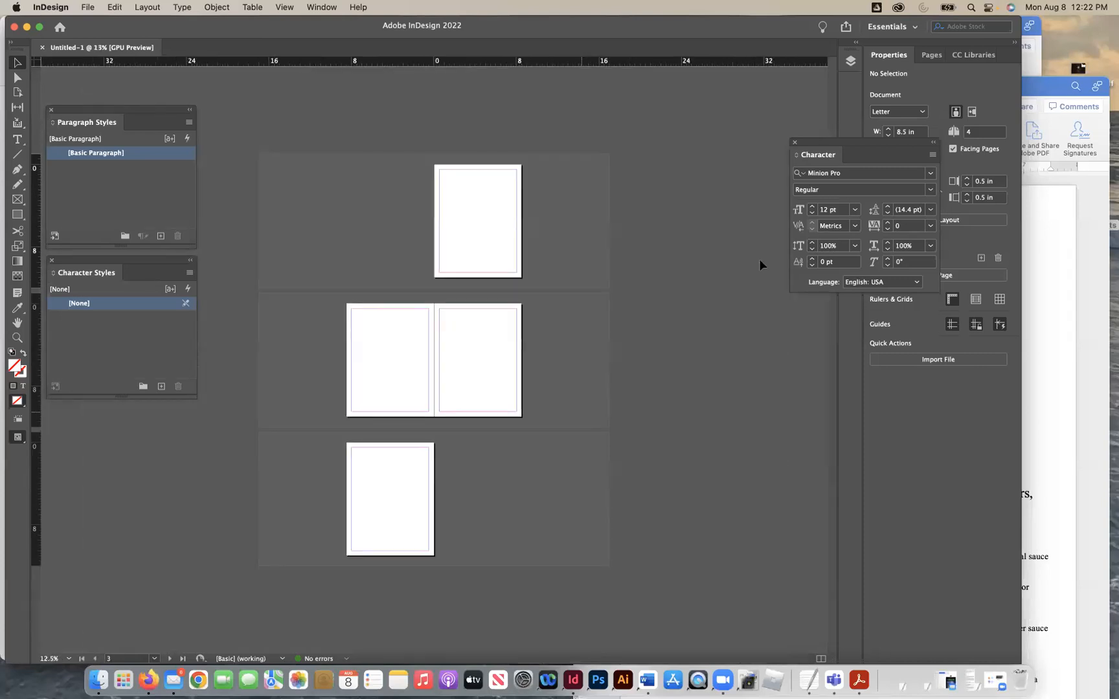
left_click_drag(837, 143, 724, 108)
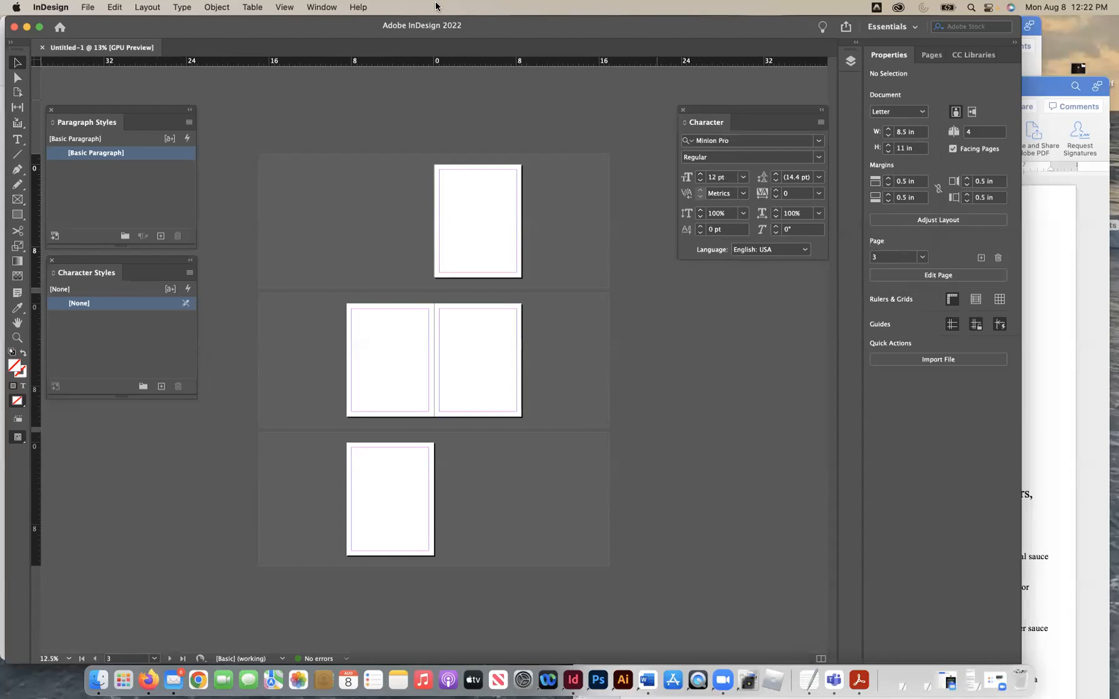
left_click(929, 55)
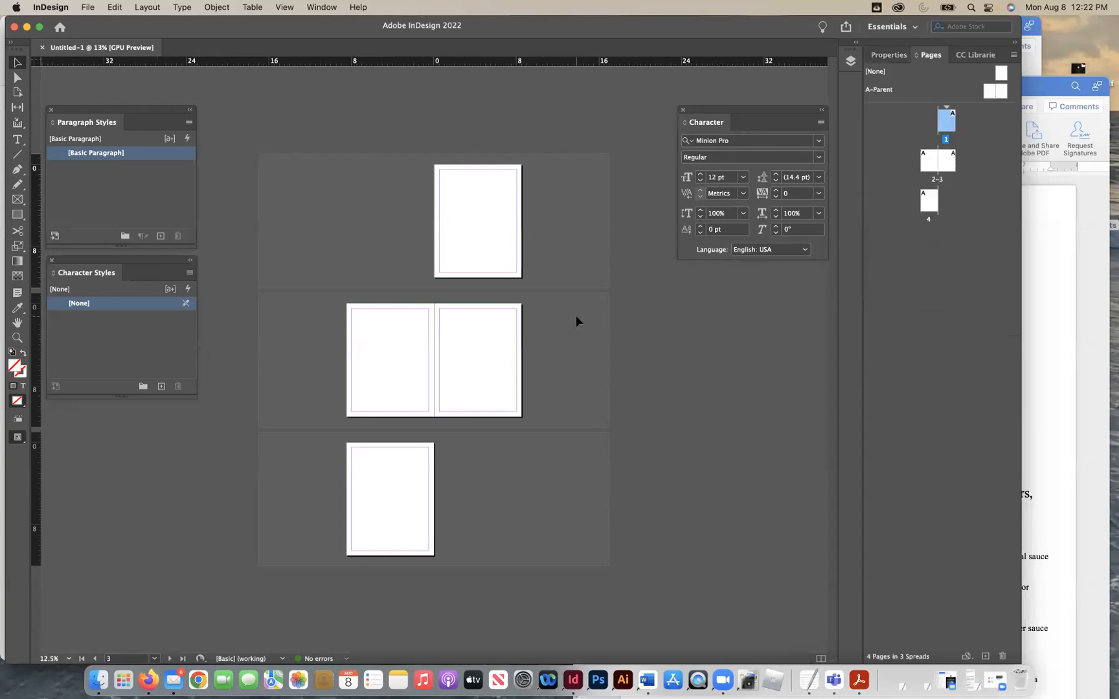
key("super+equal")
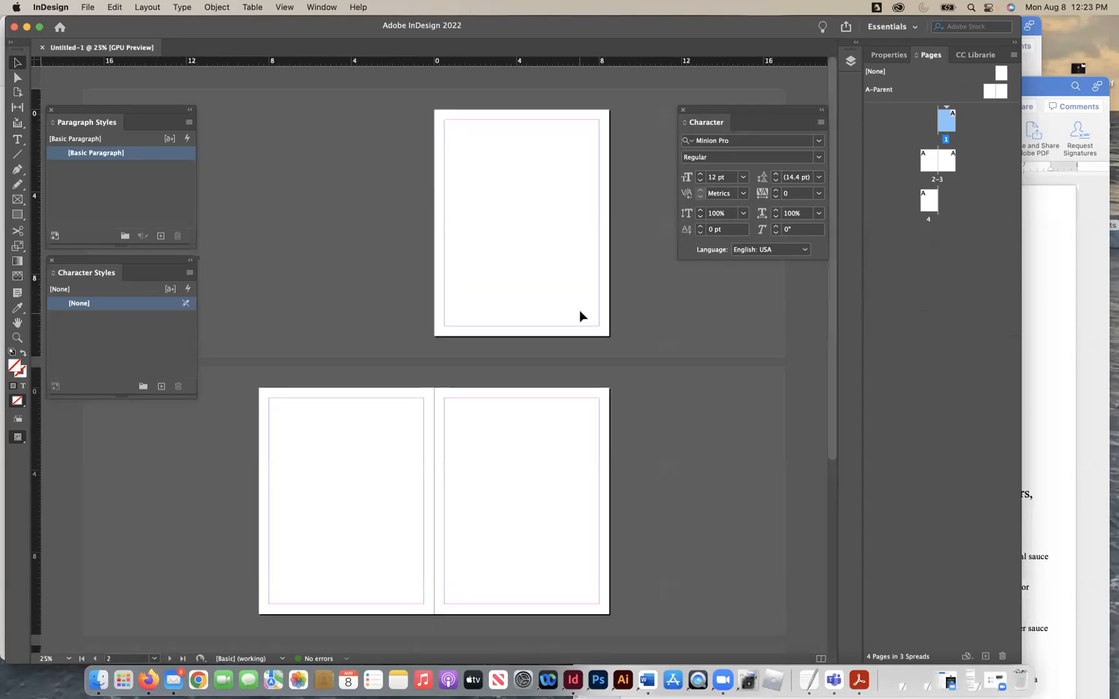
Step: Save the document to the Desktop as abiss_MenuDesignPart1 in InDesign 2022 format
left_click(91, 7)
left_click(110, 115)
type("abiss_")
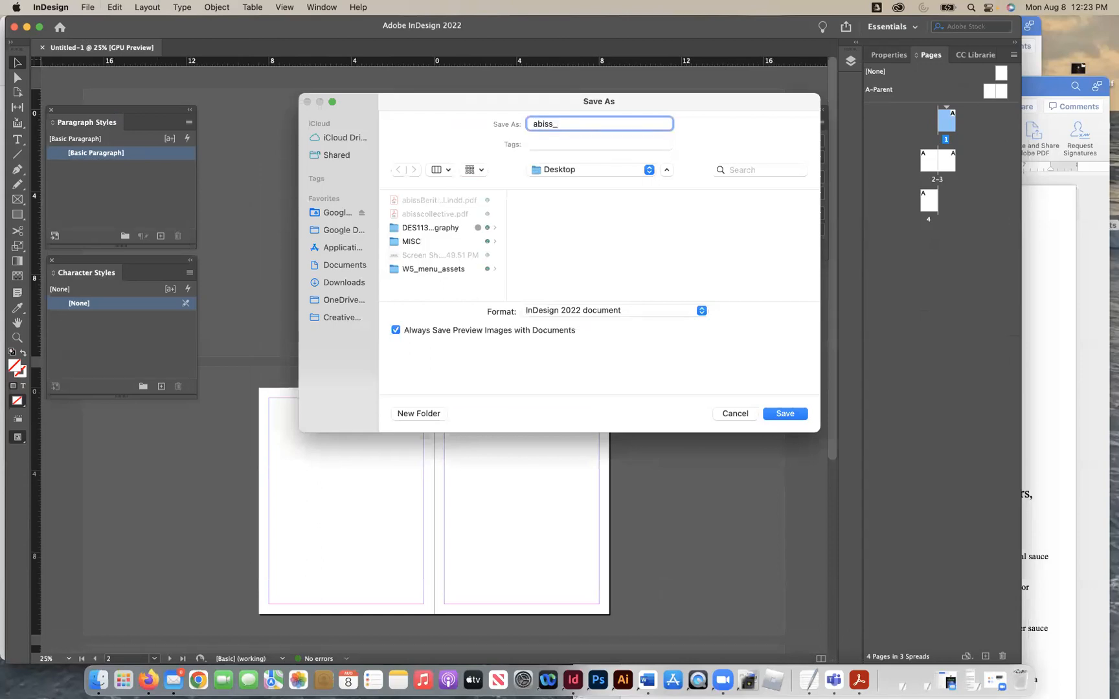
type("MenuDesignPart1")
left_click(785, 414)
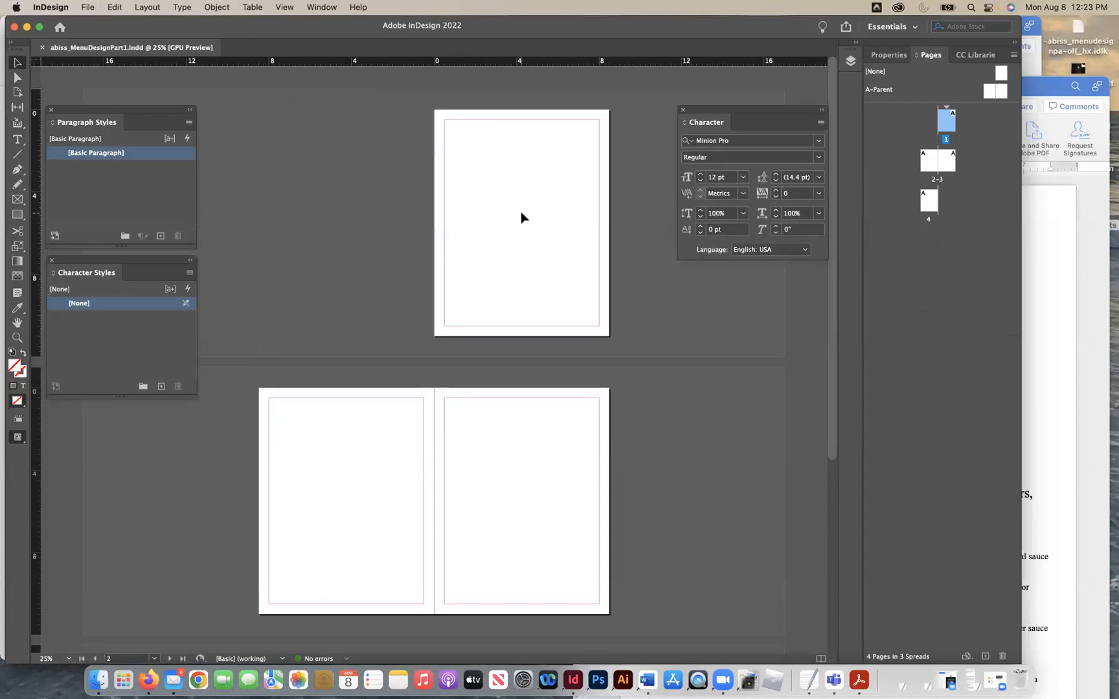
Step: Examine the page layout, going through the inside spread, the last page and the front cover page
left_click(376, 437)
scroll(382, 483, "down", 5)
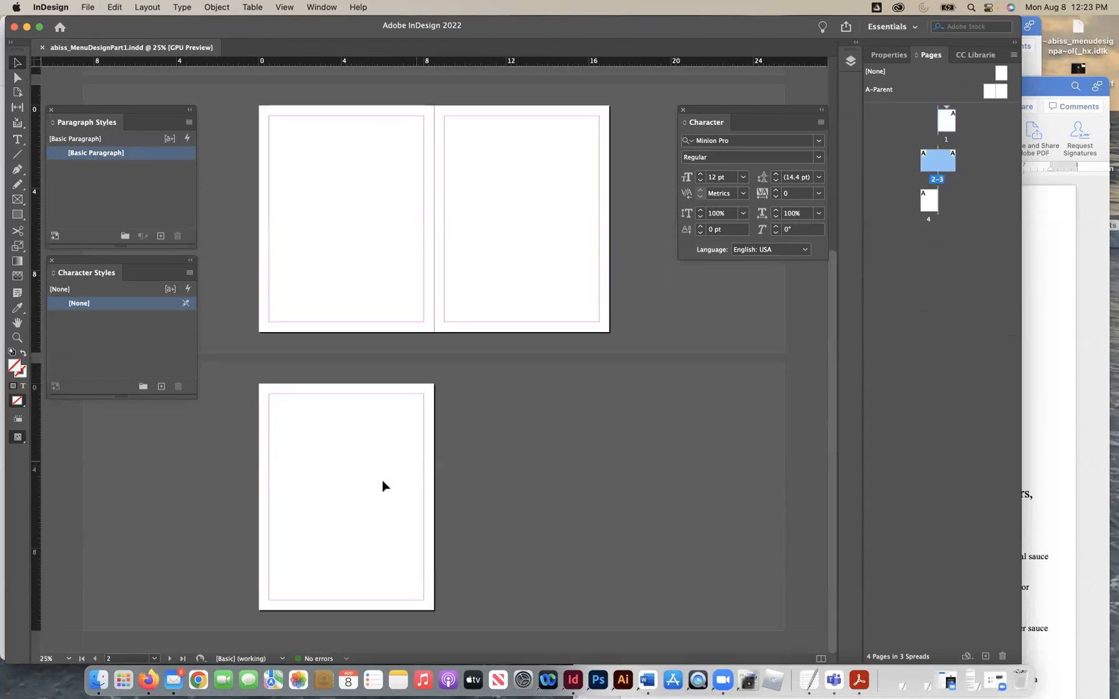
left_click(382, 481)
scroll(379, 229, "up", 2)
left_click(307, 289)
left_click(388, 510)
scroll(428, 291, "up", 1)
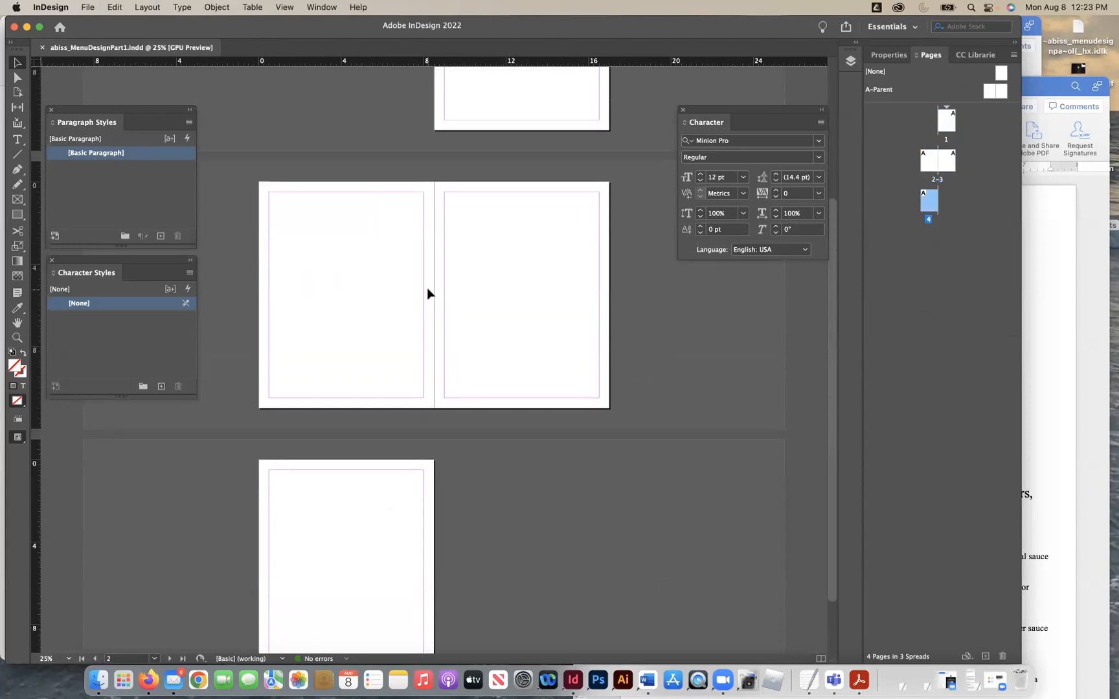
scroll(426, 288, "up", 5)
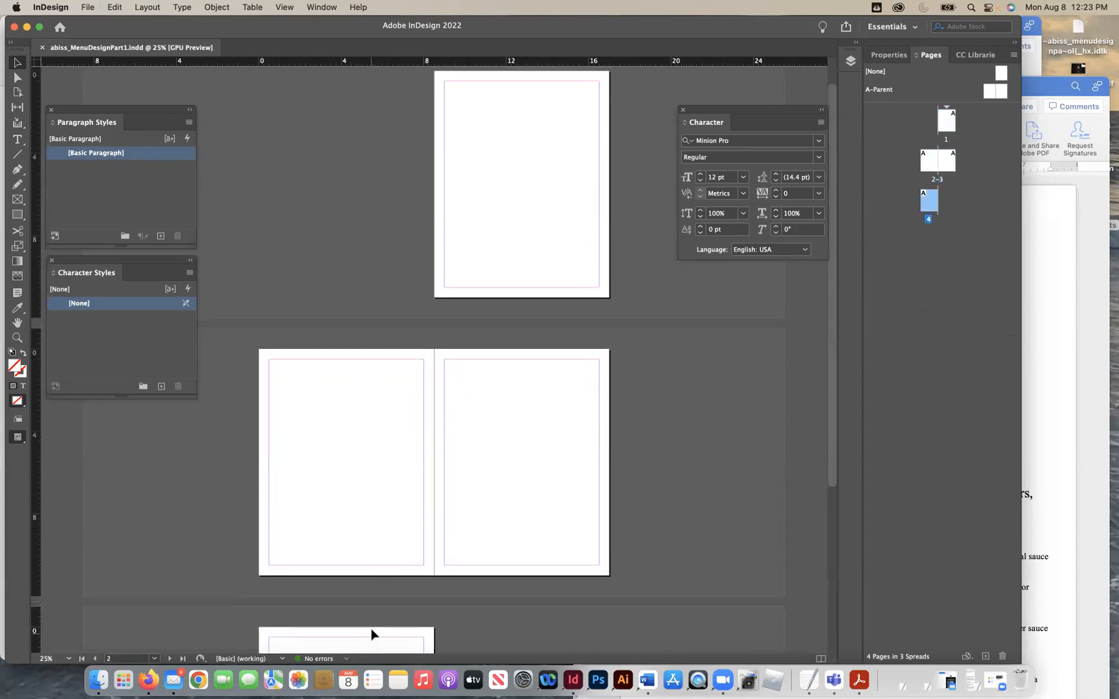
left_click(501, 294)
scroll(503, 294, "up", 1)
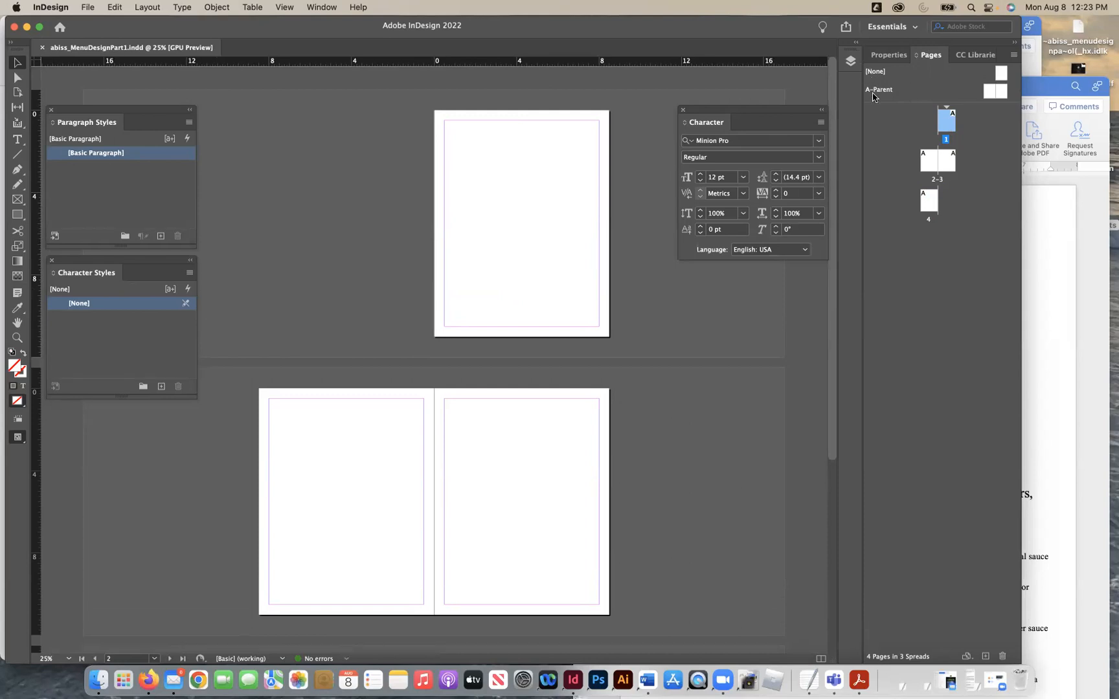
Step: Apply the [None] parent to page 1 and open the A-Parent spread for editing
left_click_drag(1001, 73, 951, 125)
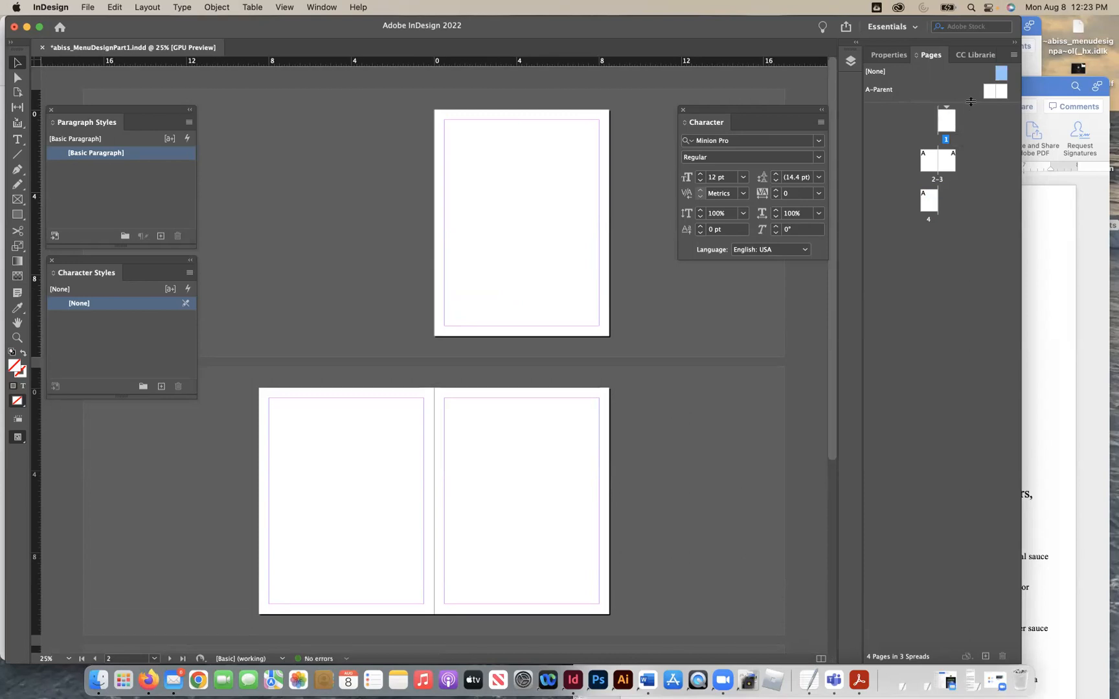
double_click(988, 94)
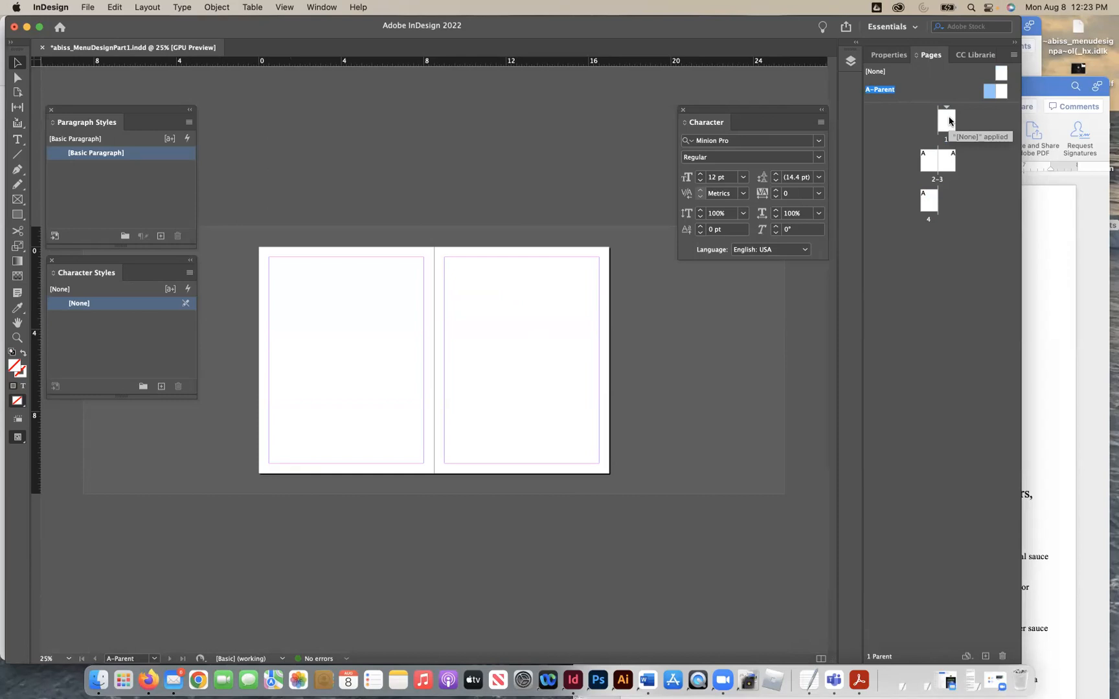
Step: Switch to the Wok+Pho_MENU document in Word and read through the cover, back cover and menu text
left_click(1053, 395)
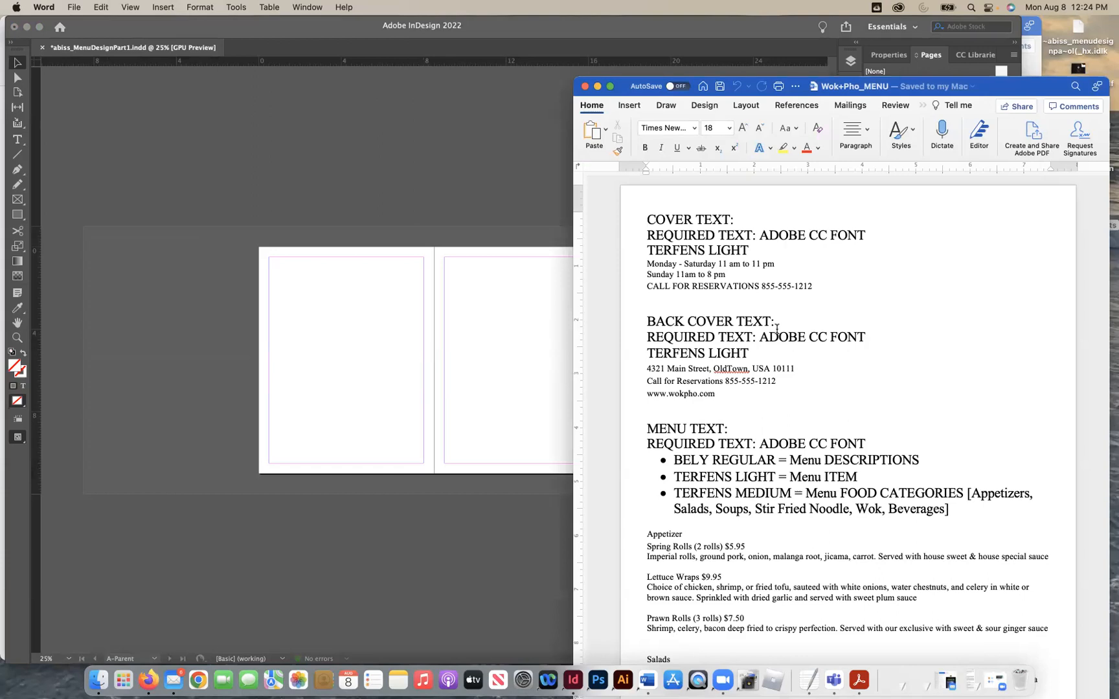
scroll(783, 528, "down", 10)
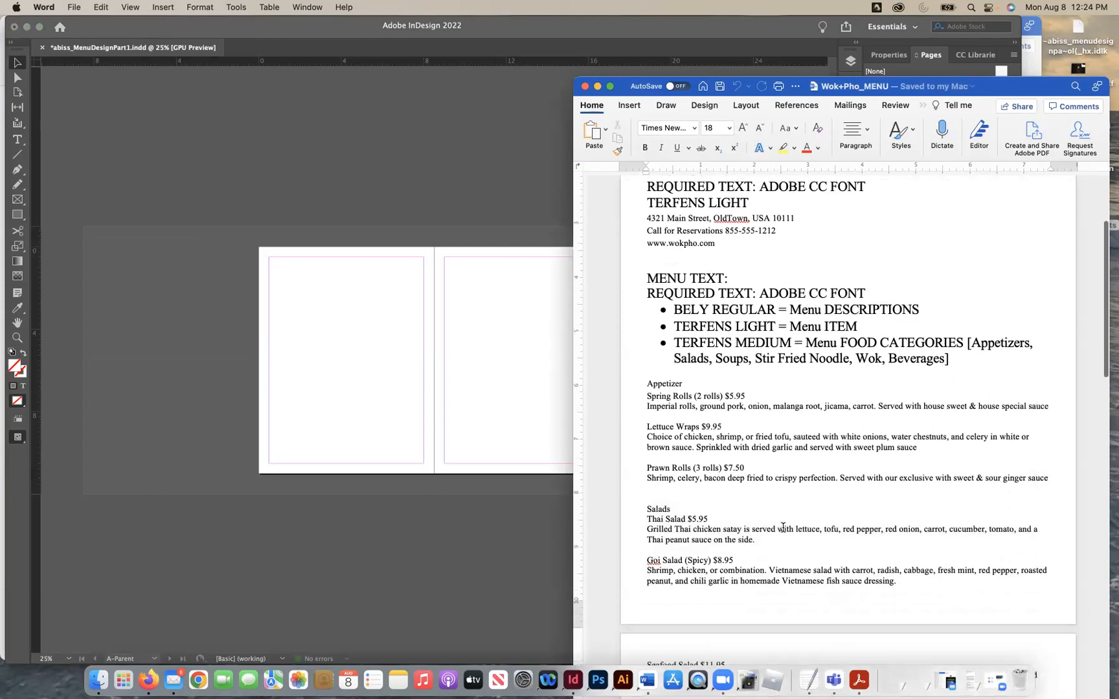
scroll(782, 527, "down", 7)
scroll(783, 528, "up", 17)
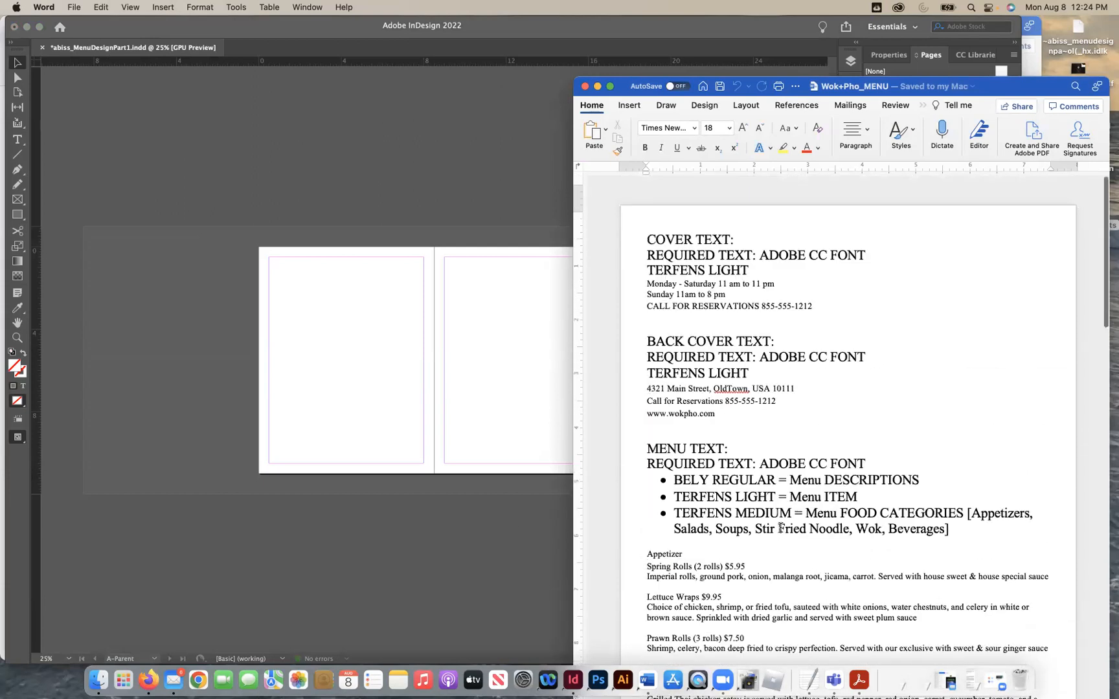
Step: Switch back to InDesign and draw a margin-wide text frame just below the bottom margin of the left A-Parent page
left_click(229, 375)
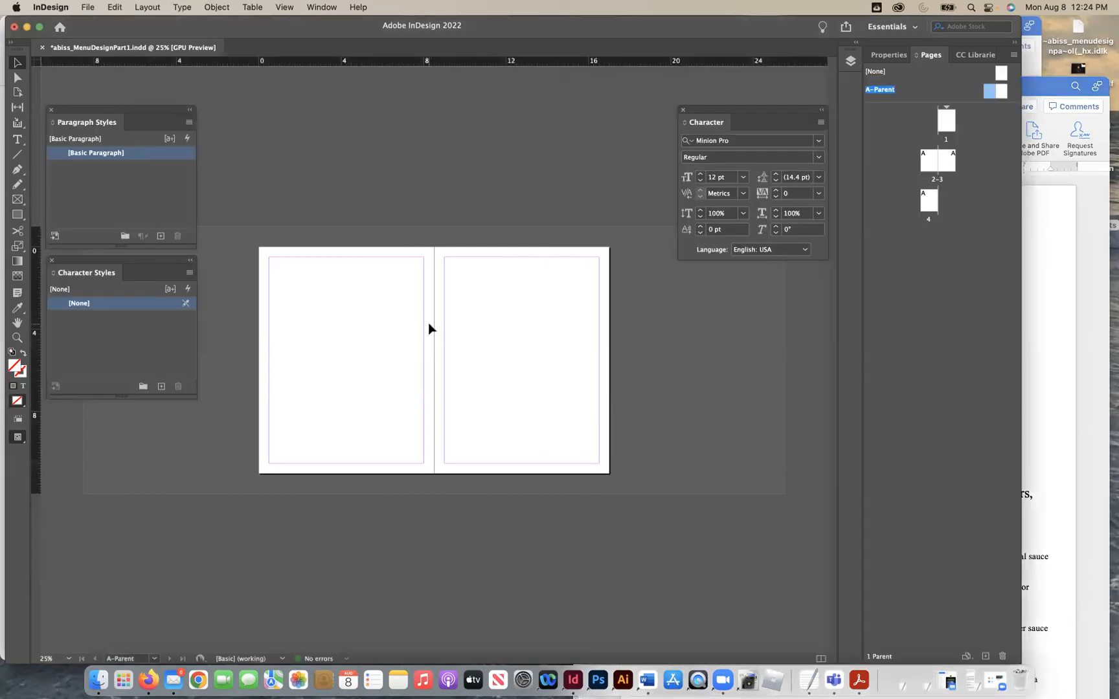
left_click(16, 337)
left_click(292, 447)
left_click(466, 510)
scroll(460, 511, "left", 5)
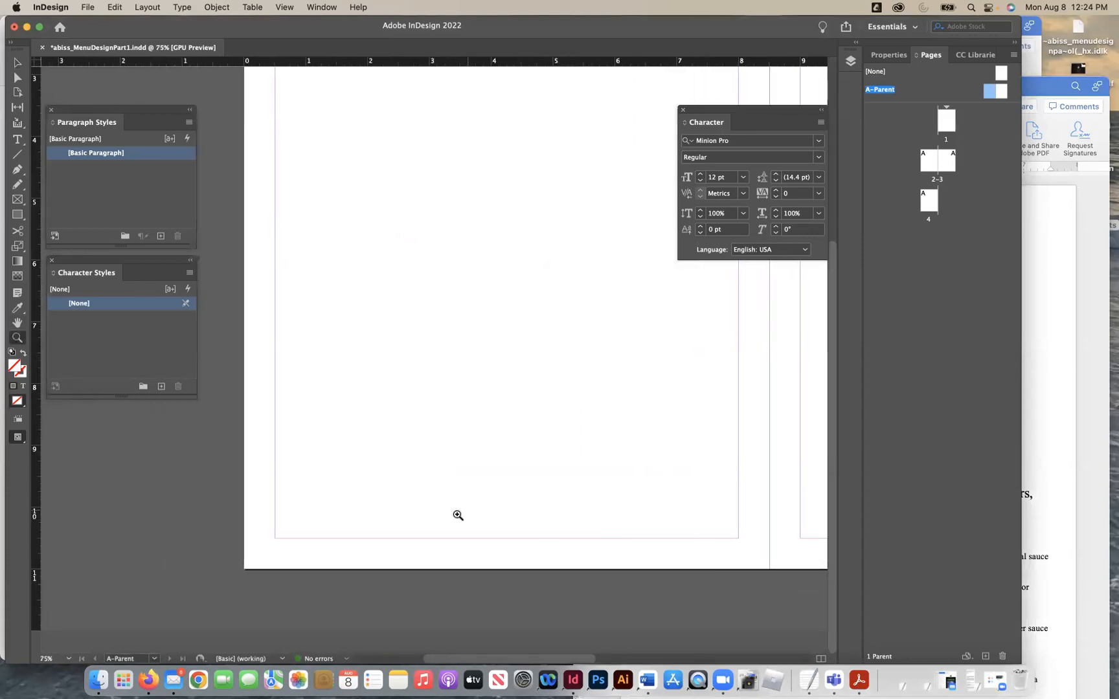
left_click(18, 139)
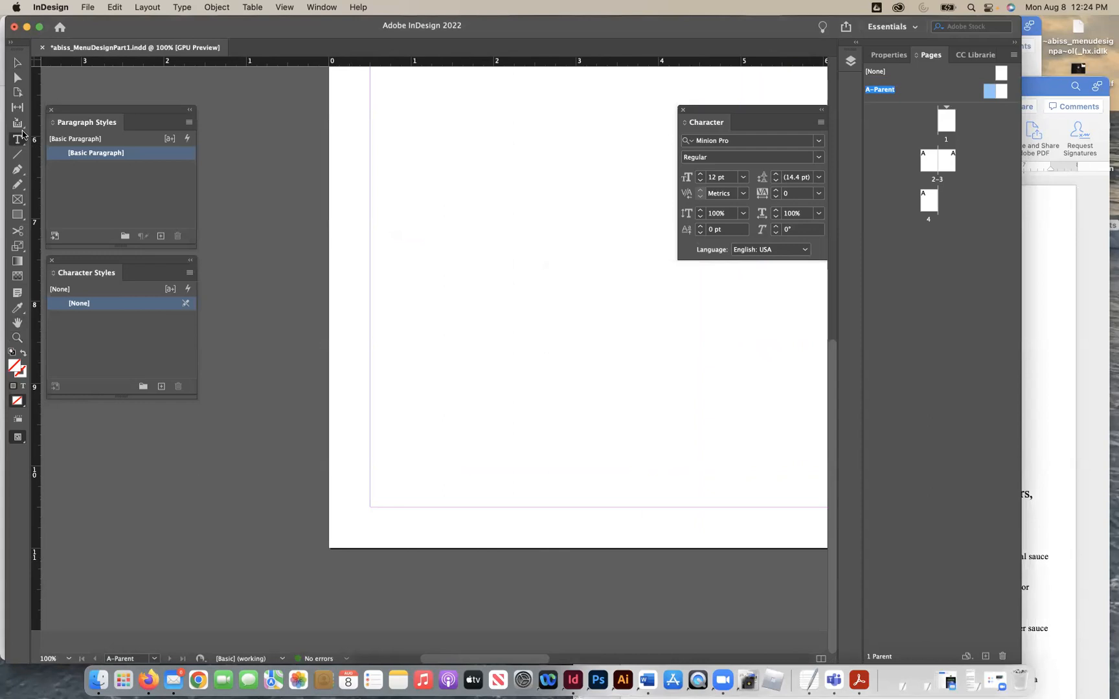
left_click_drag(370, 507, 636, 537)
scroll(565, 564, "left", 6)
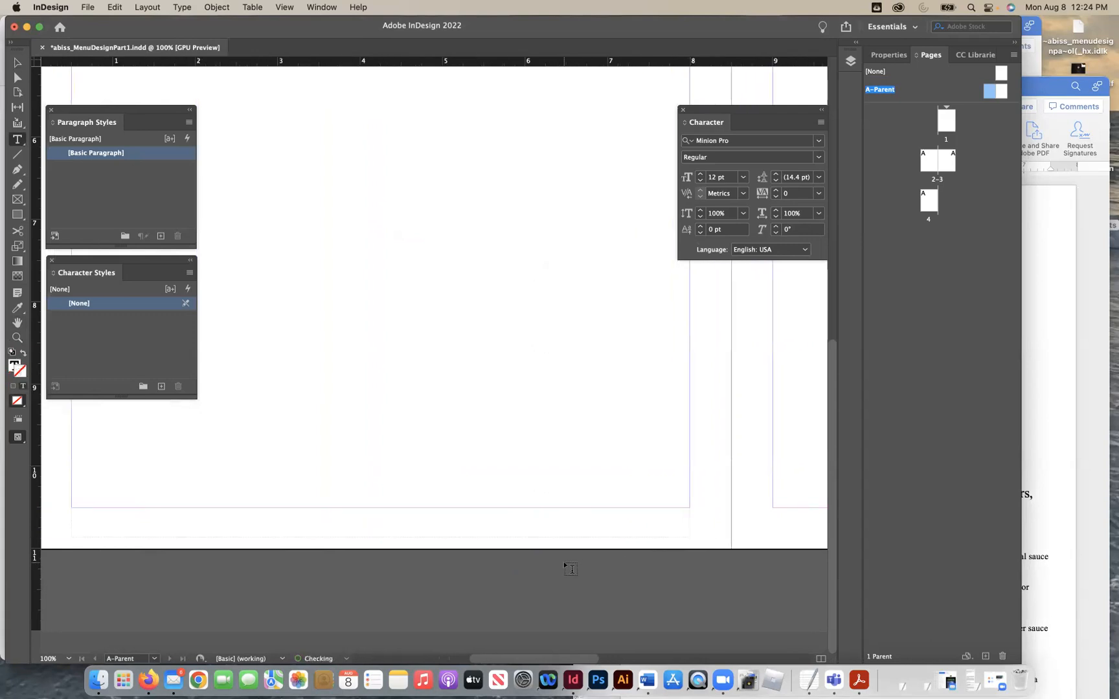
Step: Insert a Current Page Number marker in the text frame on the left A-Parent page
left_click(215, 7)
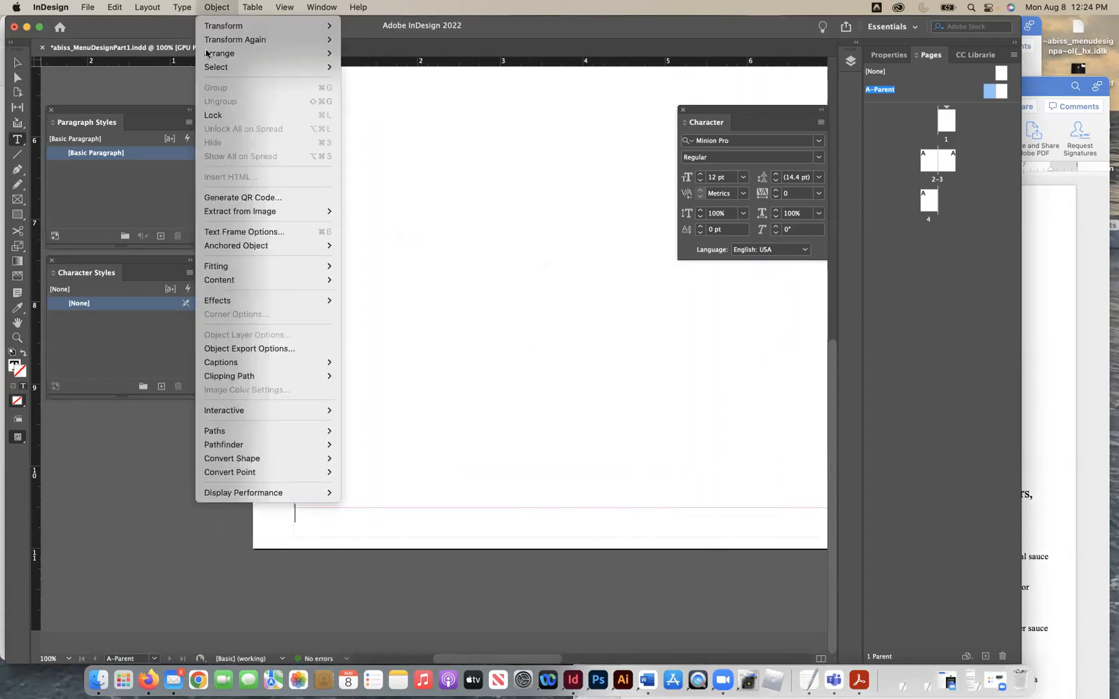
mouse_move(191, 7)
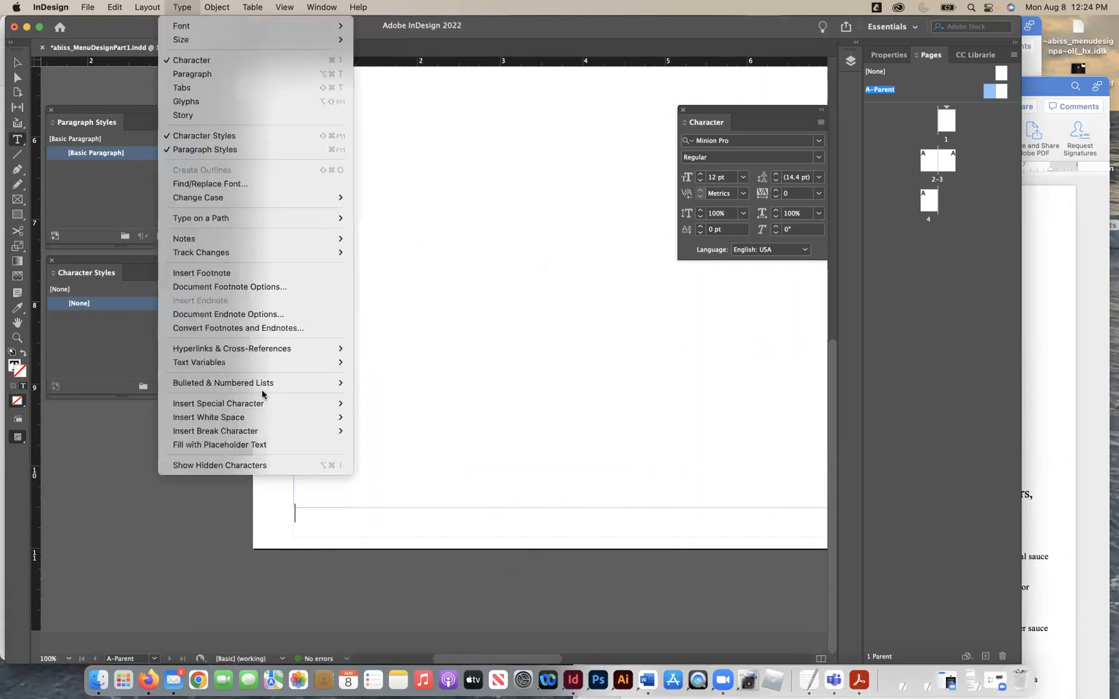
mouse_move(259, 403)
mouse_move(422, 417)
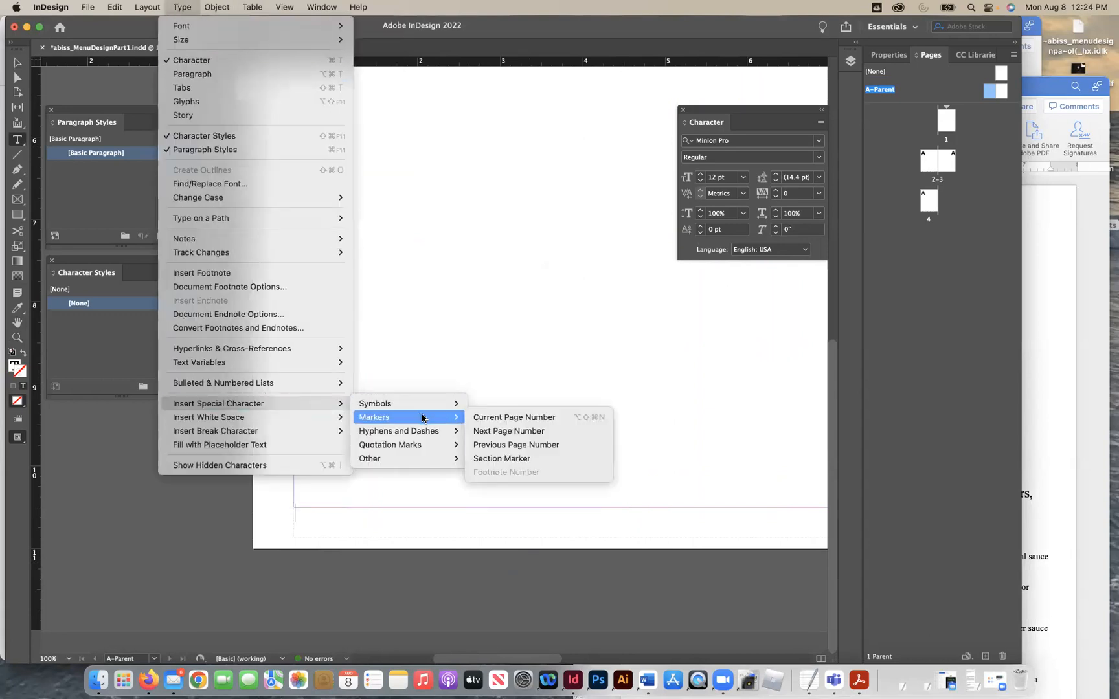
left_click(494, 417)
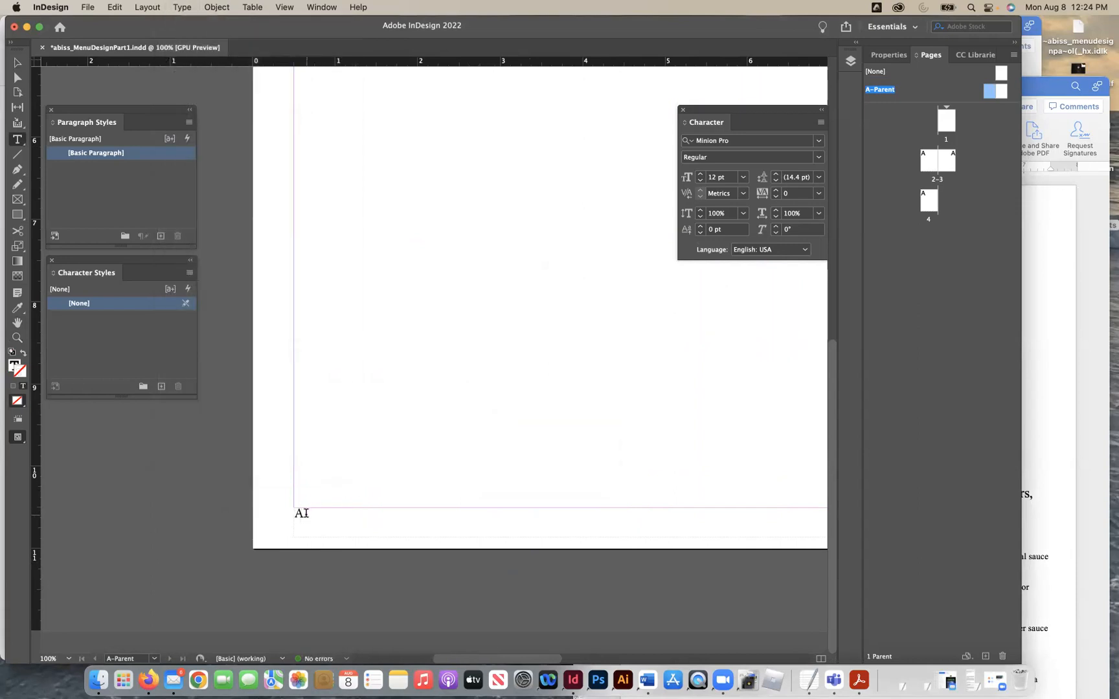
left_click(17, 62)
left_click(454, 398)
left_click(637, 524)
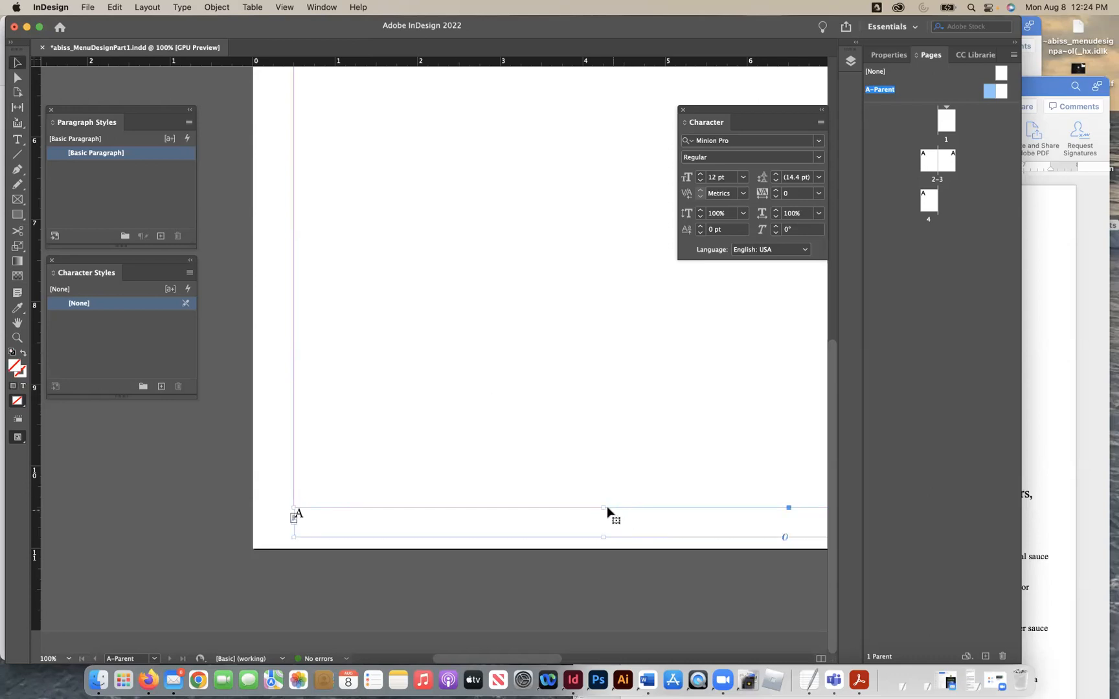
left_click(609, 578)
left_click(353, 531)
left_click(562, 588)
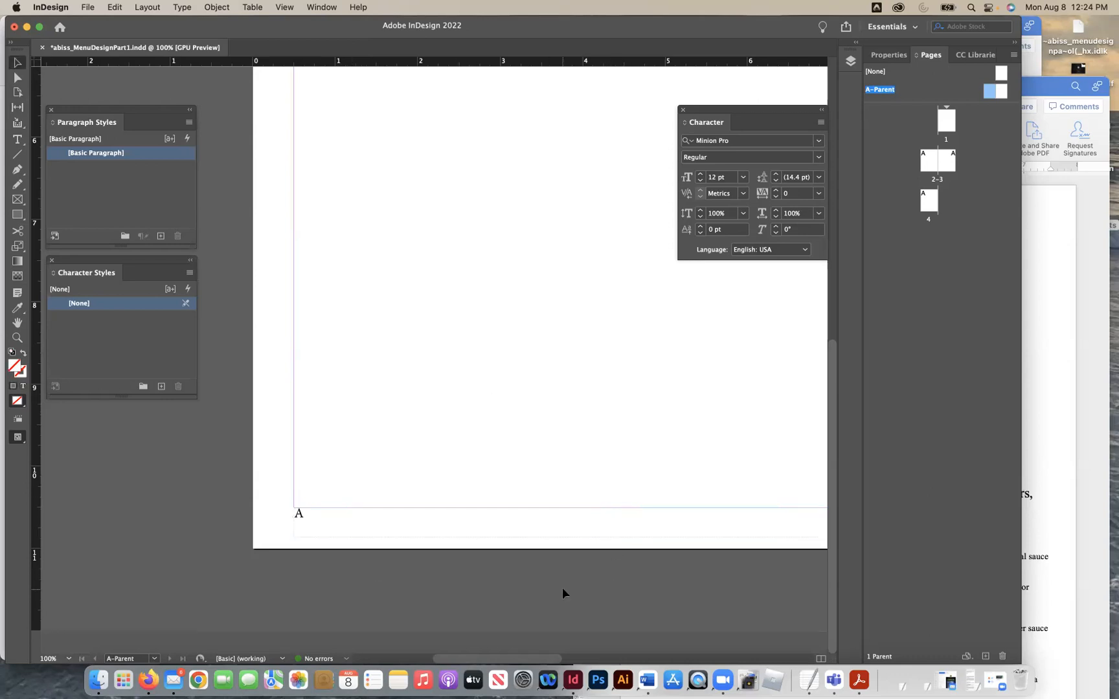
Step: Draw a matching margin-wide text frame just below the bottom margin of the right A-Parent page
scroll(562, 588, "right", 14)
scroll(562, 587, "right", 12)
scroll(562, 587, "left", 10)
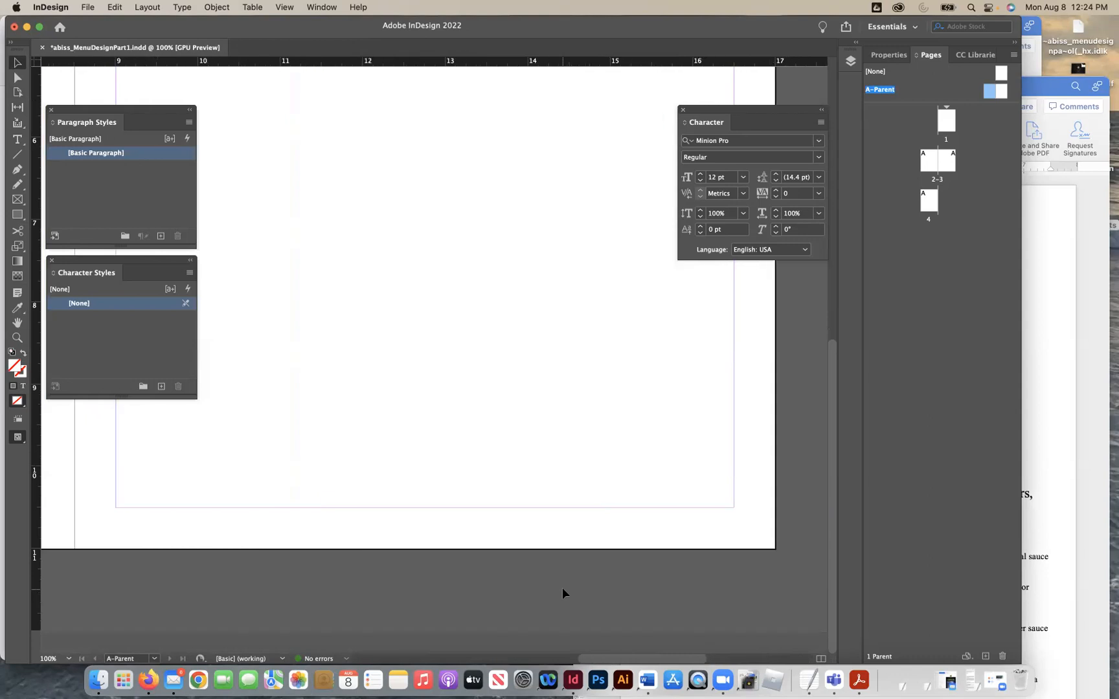
left_click(17, 139)
left_click_drag(114, 508, 728, 536)
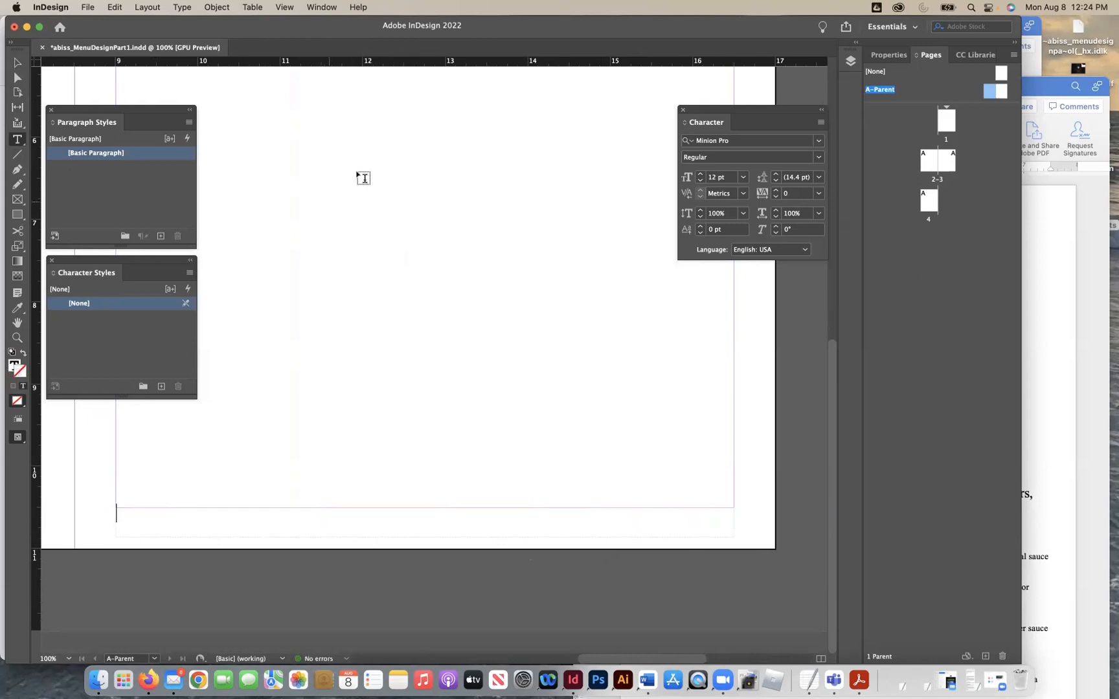
Step: Show the Paragraph settings and set the right parent page's footer frame to right alignment
left_click(321, 7)
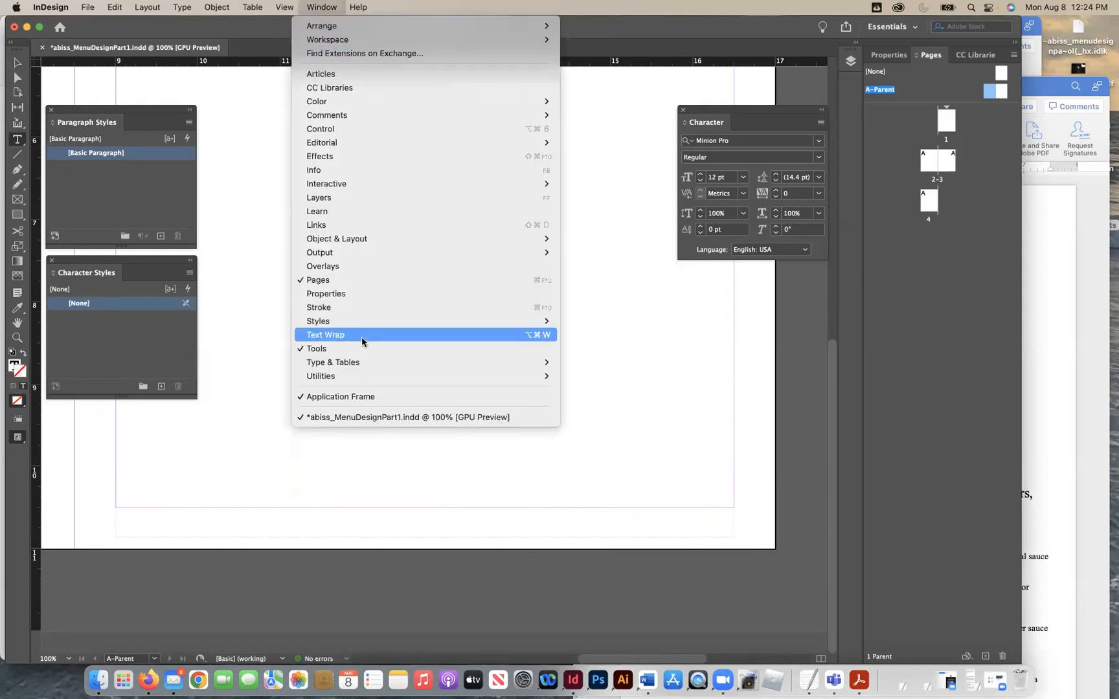
mouse_move(361, 363)
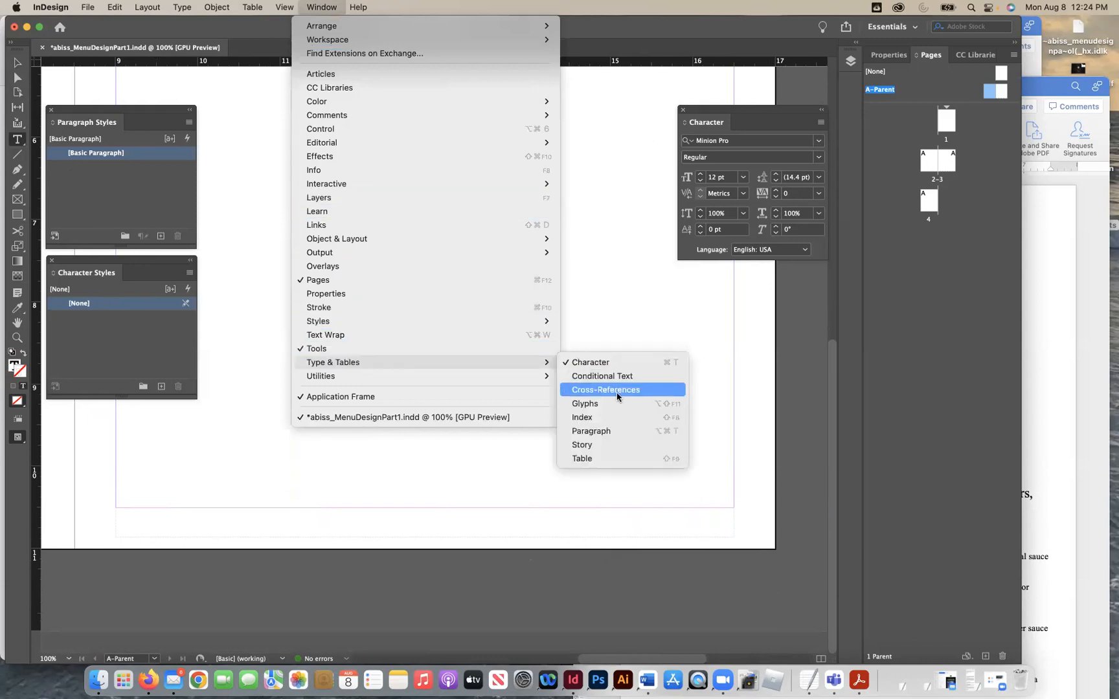
left_click(612, 431)
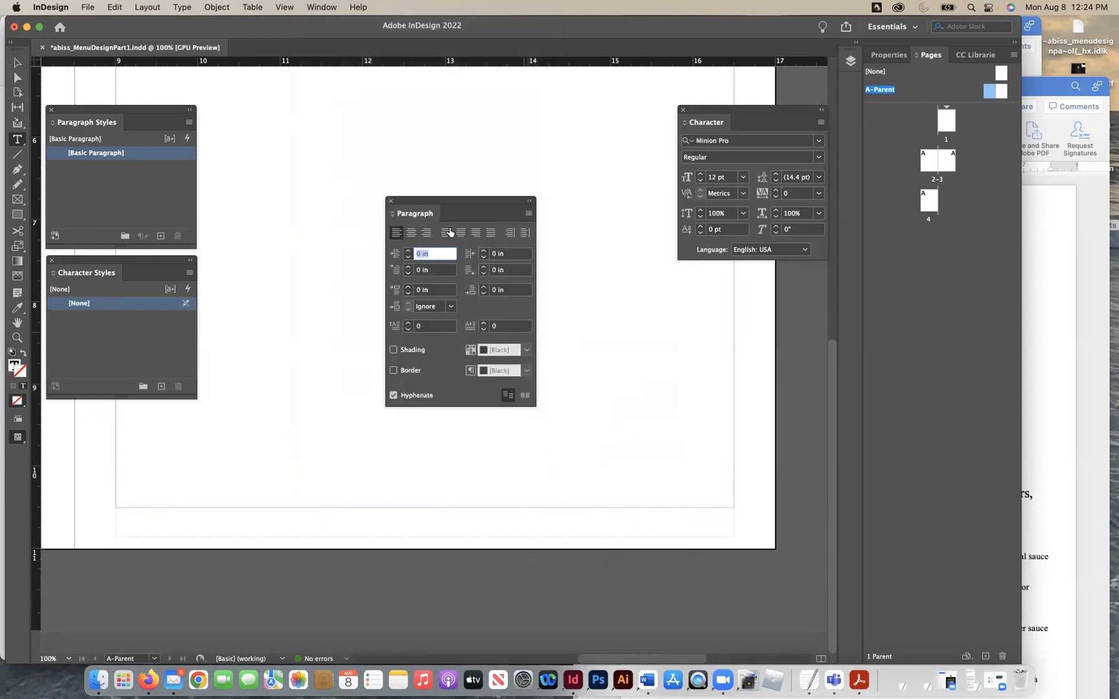
left_click(426, 233)
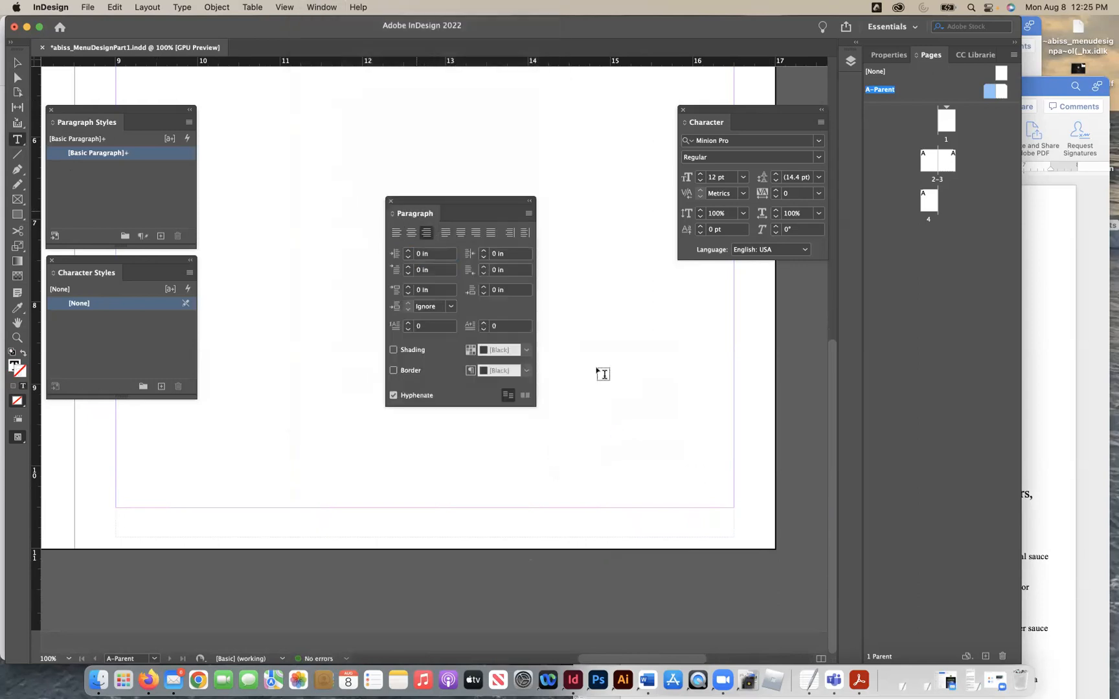
Step: Insert a Current Page Number marker in the right-aligned text frame on the right A-Parent page
left_click(182, 7)
mouse_move(285, 403)
mouse_move(380, 417)
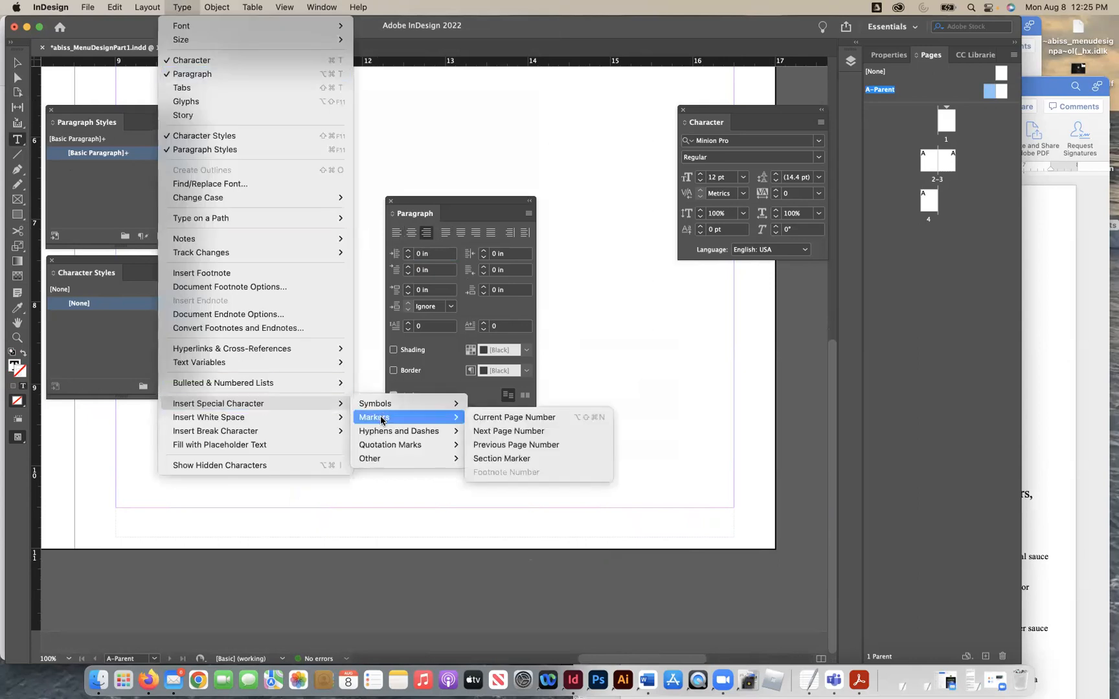
left_click(495, 419)
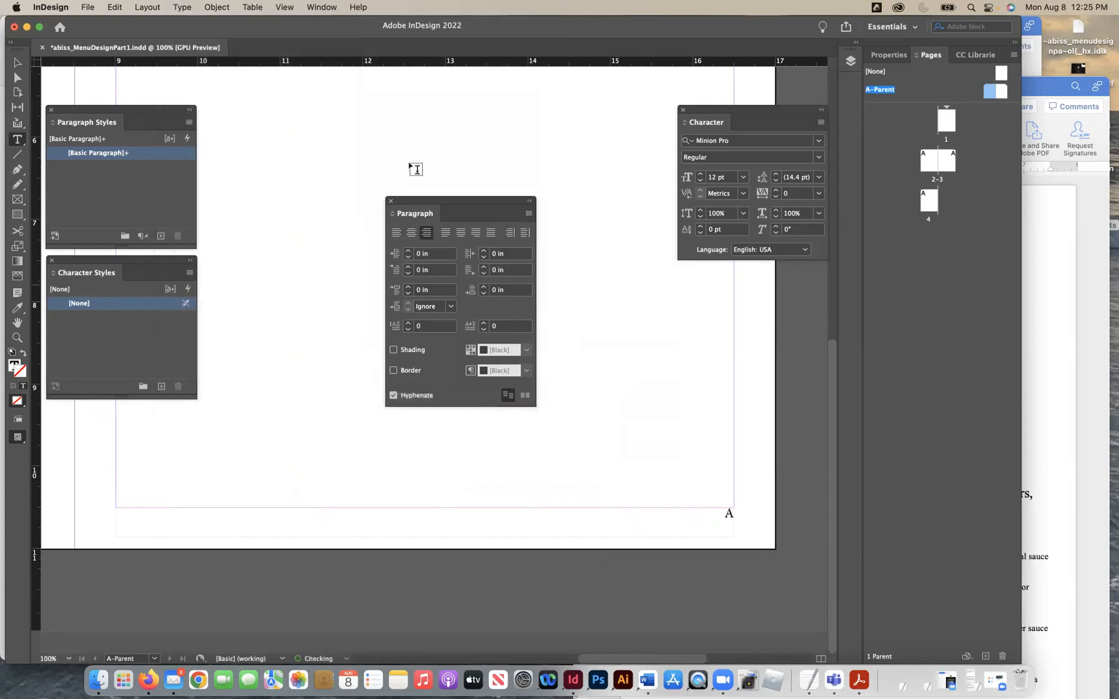
Step: Move the floating Paragraph settings beneath the Character settings, save the menu document, and zoom out to 50%
left_click_drag(401, 206, 734, 295)
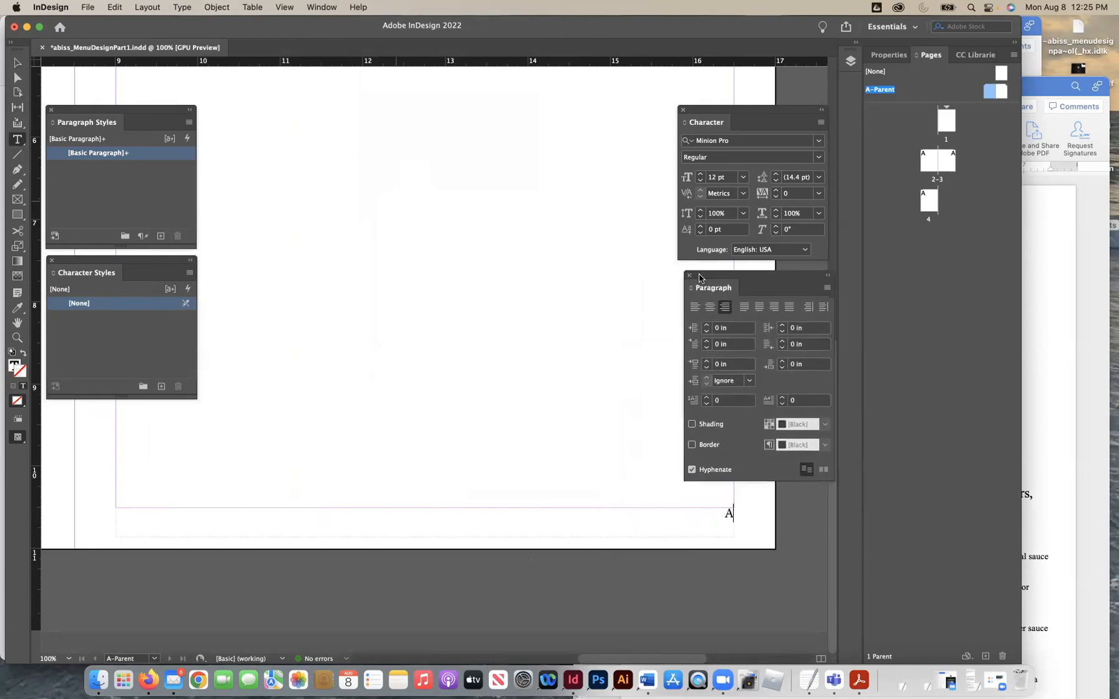
left_click(17, 63)
left_click(84, 7)
left_click(103, 100)
key("super+minus")
key("super+minus")
left_click(479, 265)
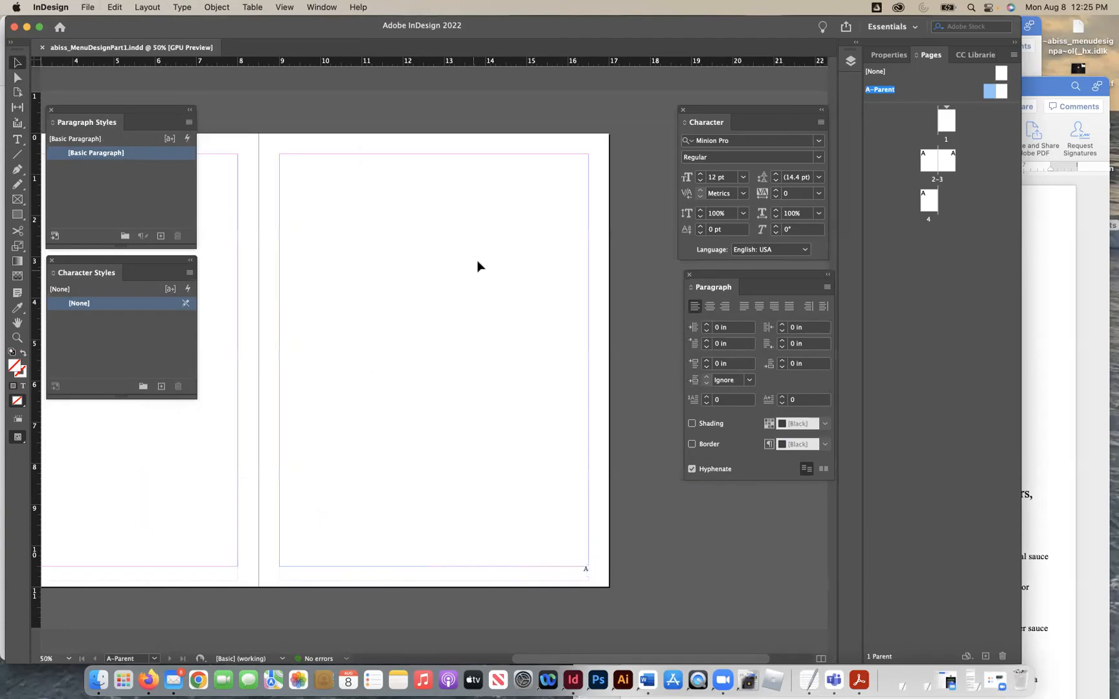
Step: Examine the page numbering on the 2-3 spread, the back page and the cover of the menu document
double_click(933, 161)
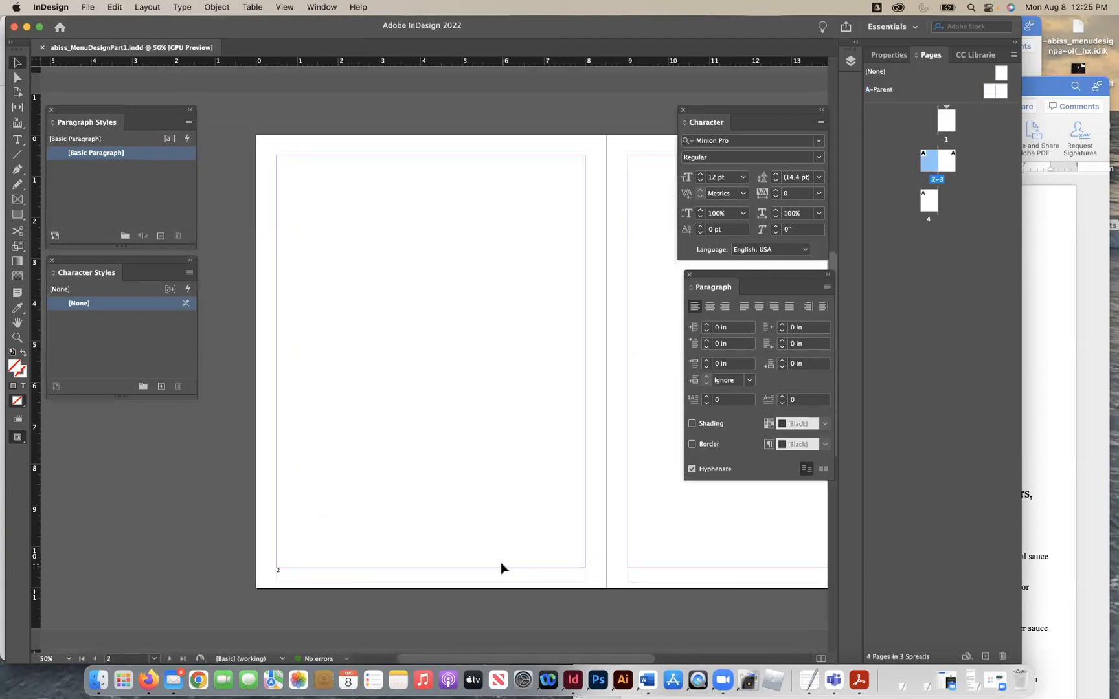
scroll(501, 562, "right", 5)
scroll(501, 562, "down", 3)
scroll(502, 563, "down", 6)
scroll(501, 563, "left", 4)
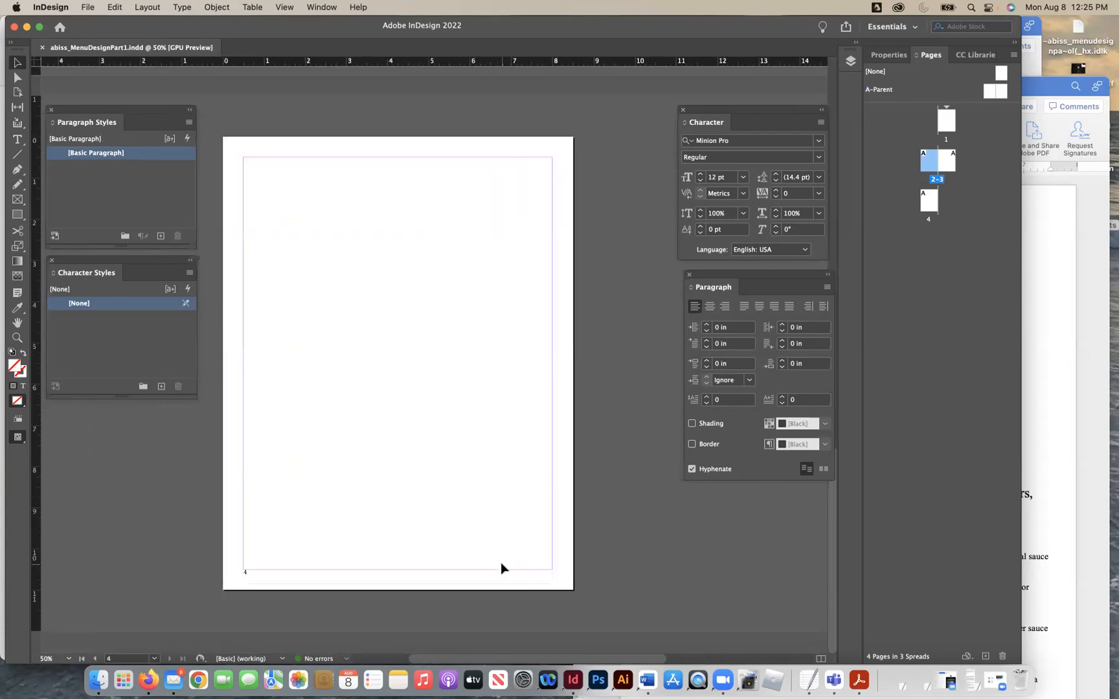
scroll(543, 399, "up", 13)
scroll(542, 399, "right", 2)
scroll(542, 397, "up", 6)
scroll(542, 398, "right", 4)
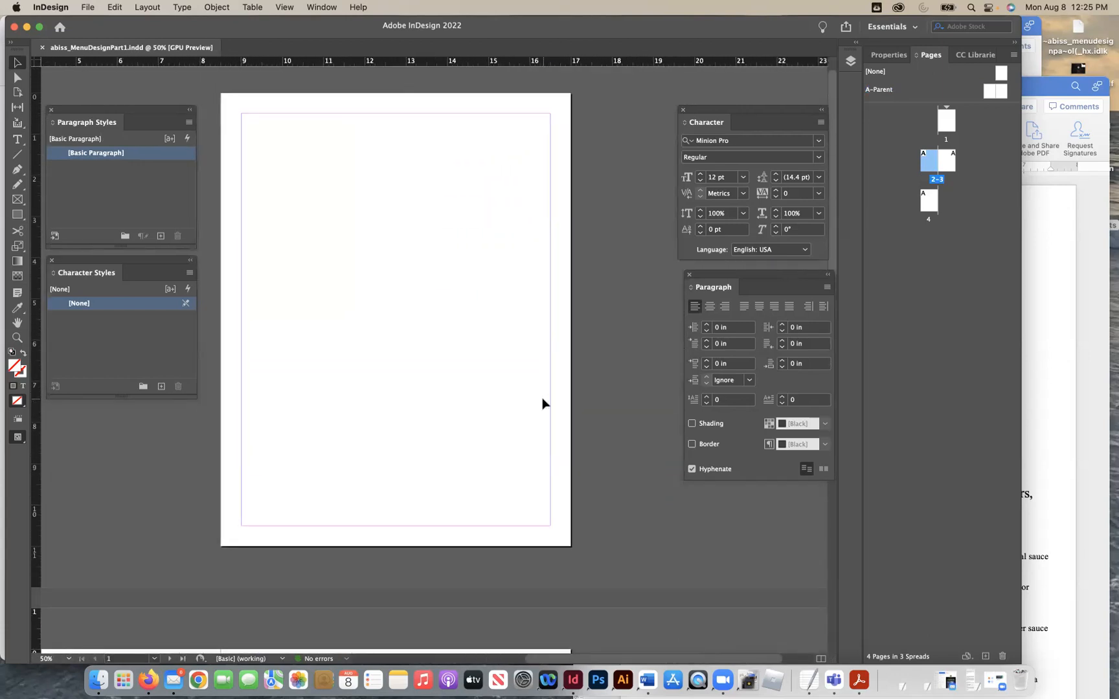
scroll(541, 398, "down", 6)
scroll(542, 398, "left", 2)
scroll(542, 397, "right", 3)
scroll(542, 398, "up", 2)
scroll(542, 398, "up", 2)
scroll(542, 397, "left", 1)
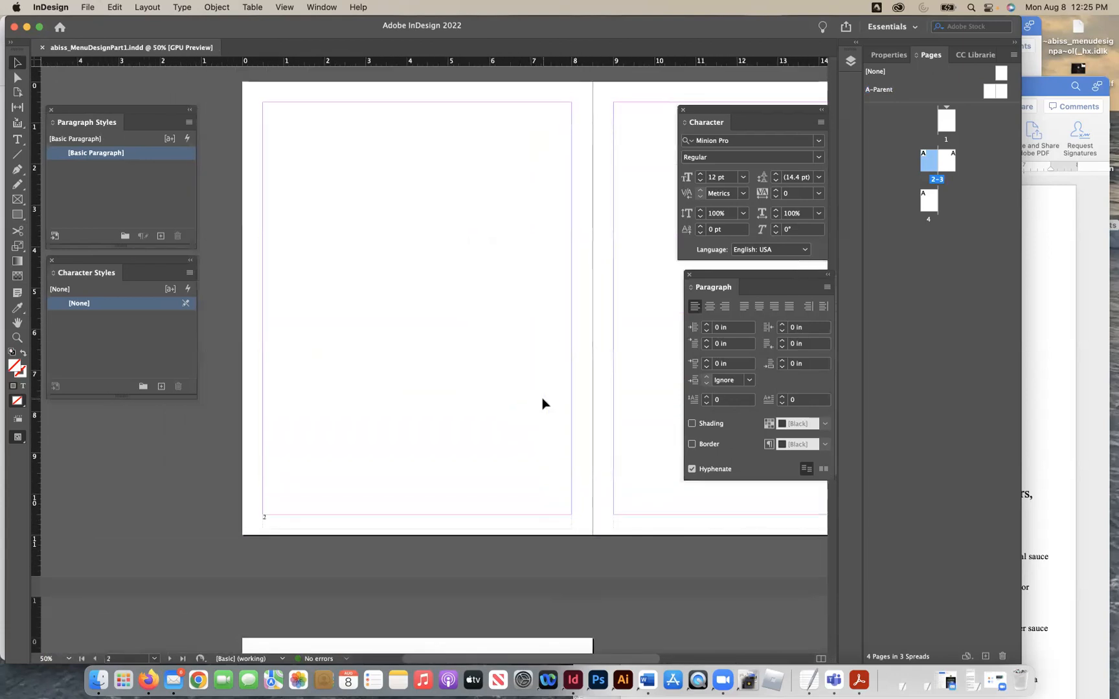
Step: Switch to the Wok+Pho_MENU document in Word and examine the cover and back cover text requirements
left_click(1034, 268)
left_click_drag(576, 81, 474, 66)
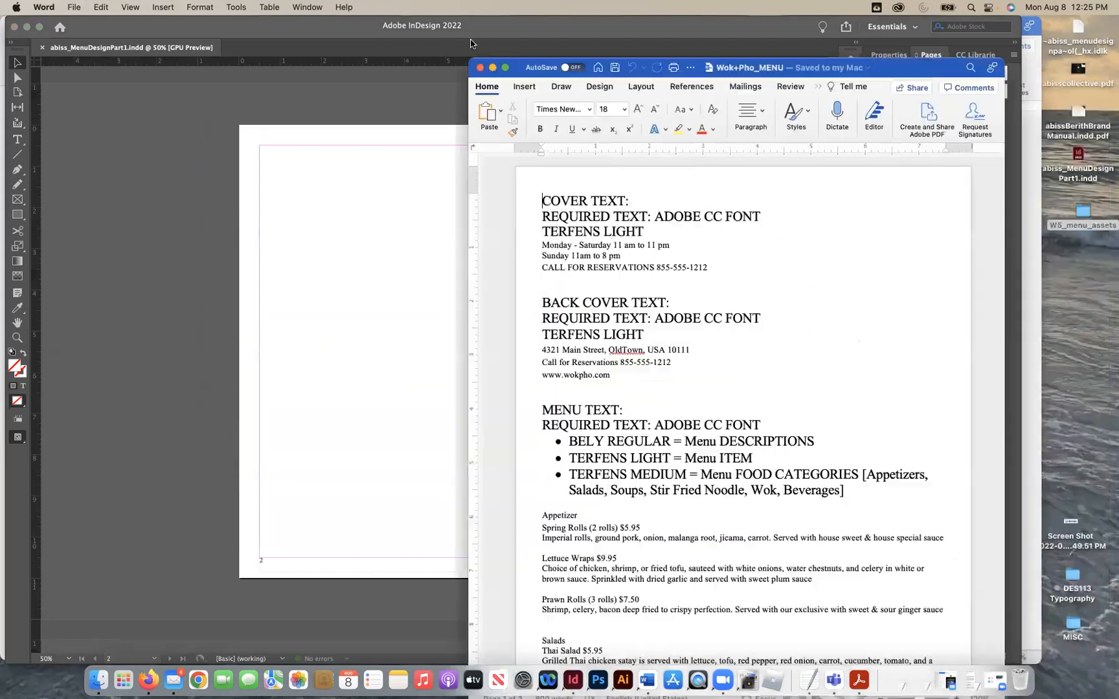
left_click_drag(355, 111, 346, 104)
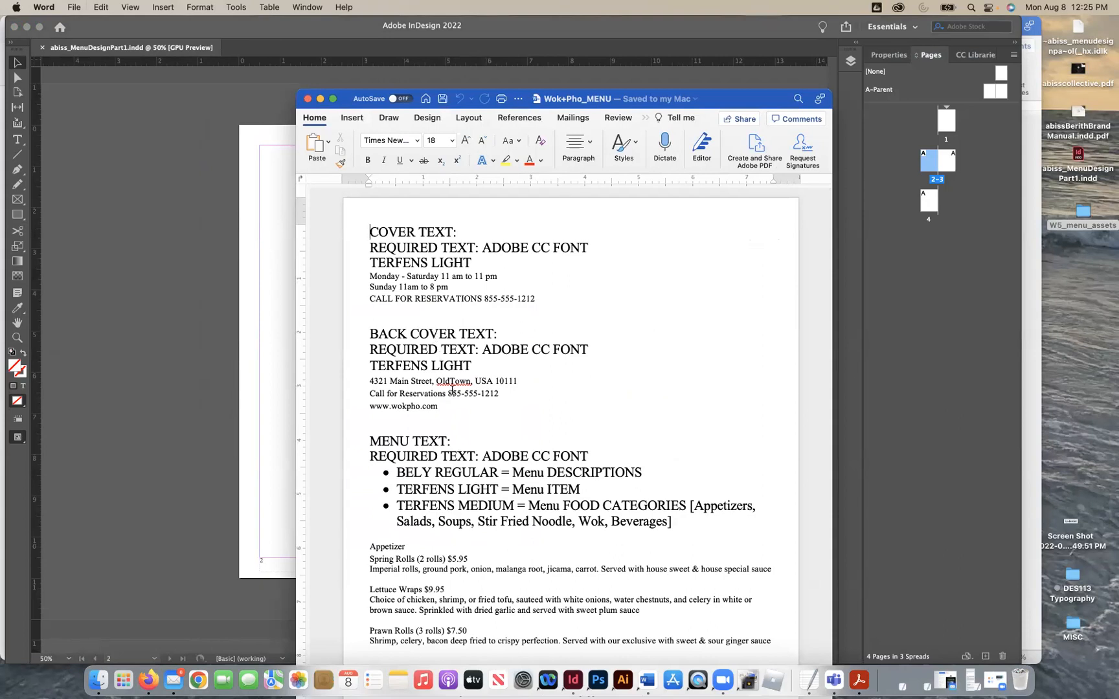
left_click_drag(346, 104, 287, 57)
left_click_drag(319, 187, 483, 257)
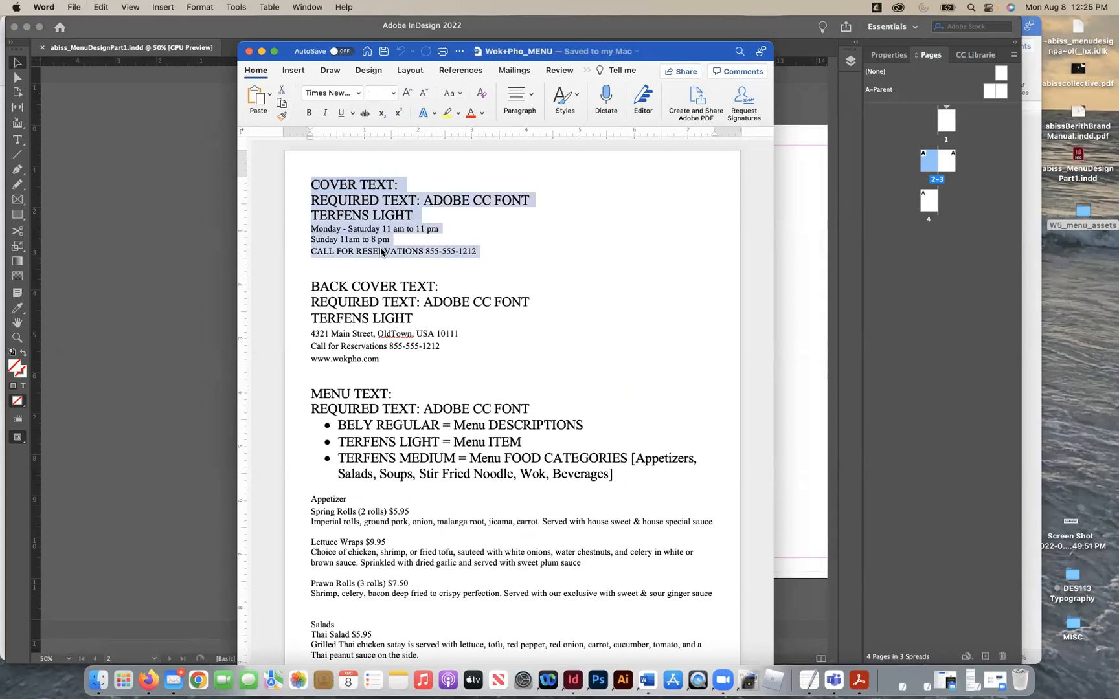
scroll(381, 252, "down", 1)
scroll(381, 247, "down", 7)
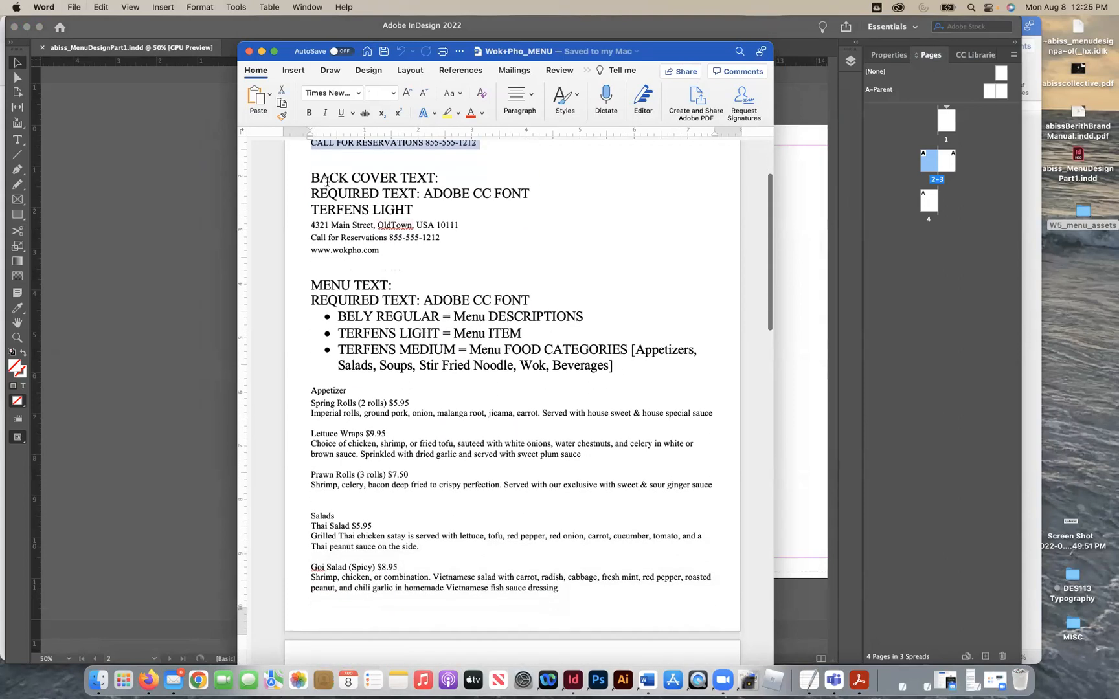
left_click_drag(311, 177, 397, 262)
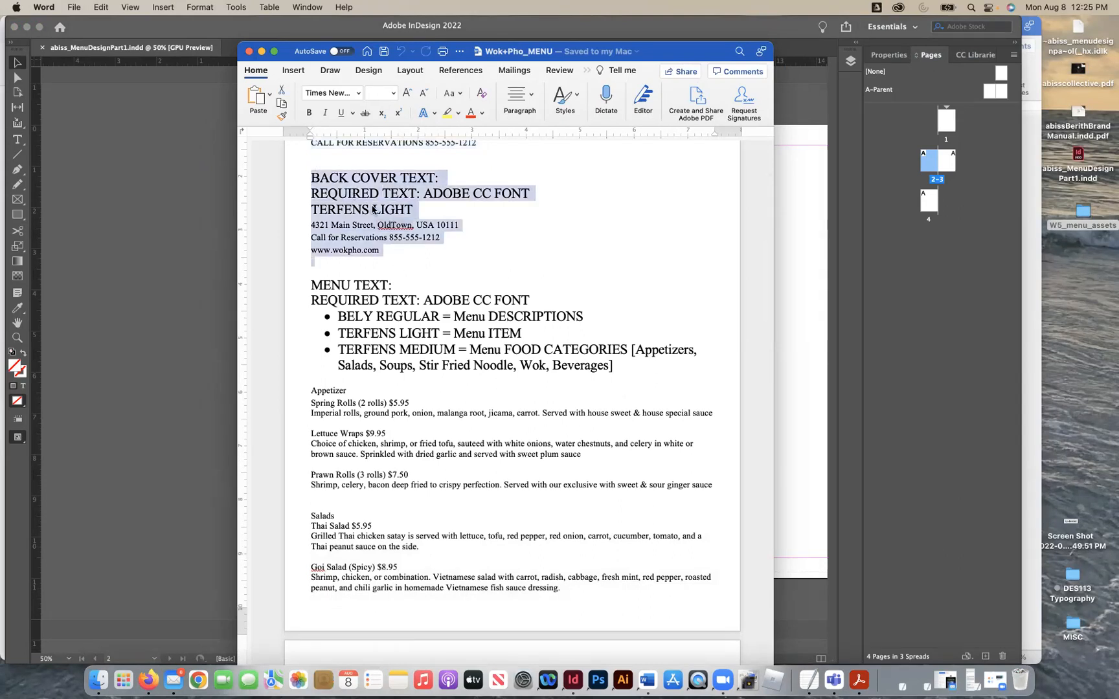
scroll(399, 276, "down", 2)
scroll(399, 276, "down", 7)
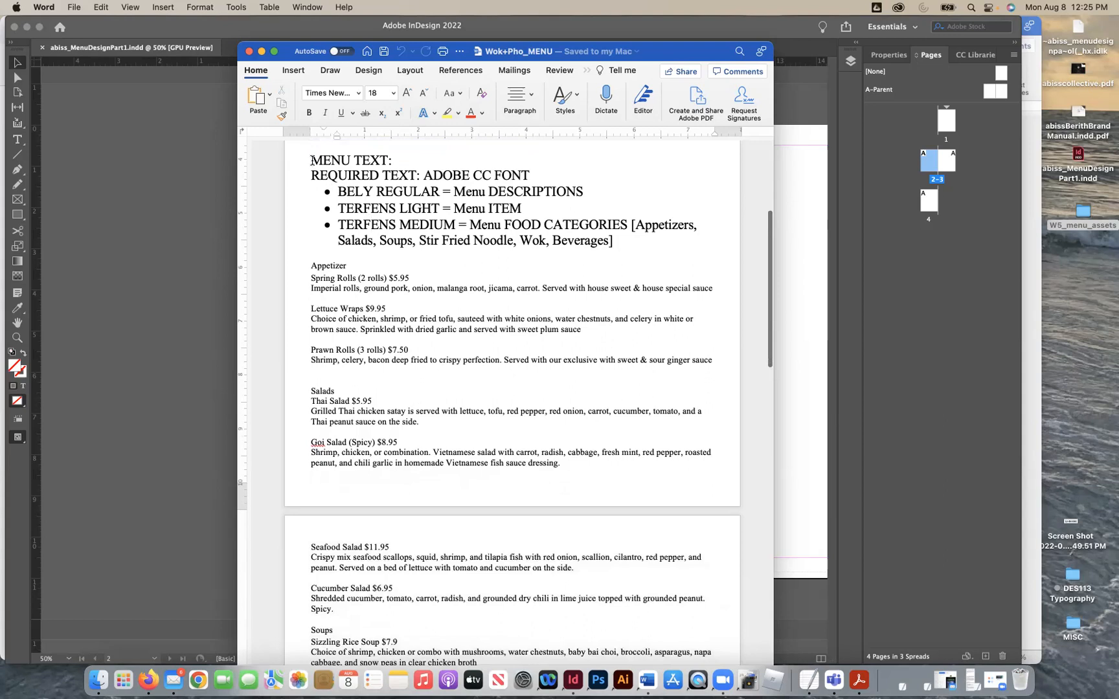
Step: Examine the required Adobe fonts listed under MENU TEXT for descriptions, menu items and food categories
left_click_drag(312, 161, 345, 206)
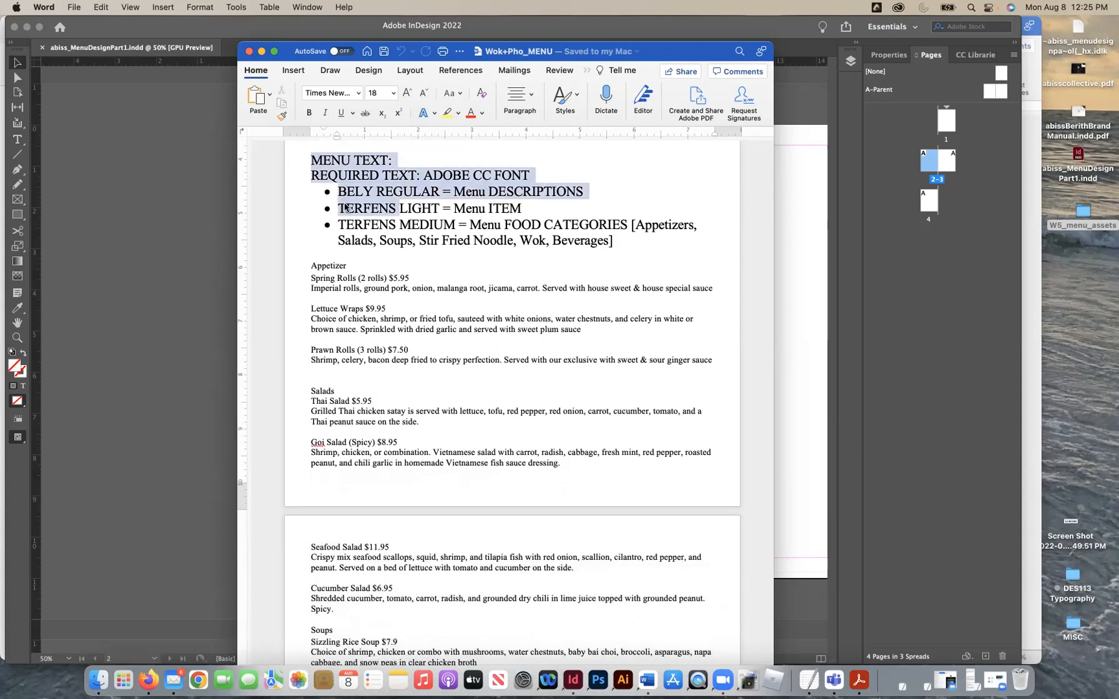
left_click(345, 206)
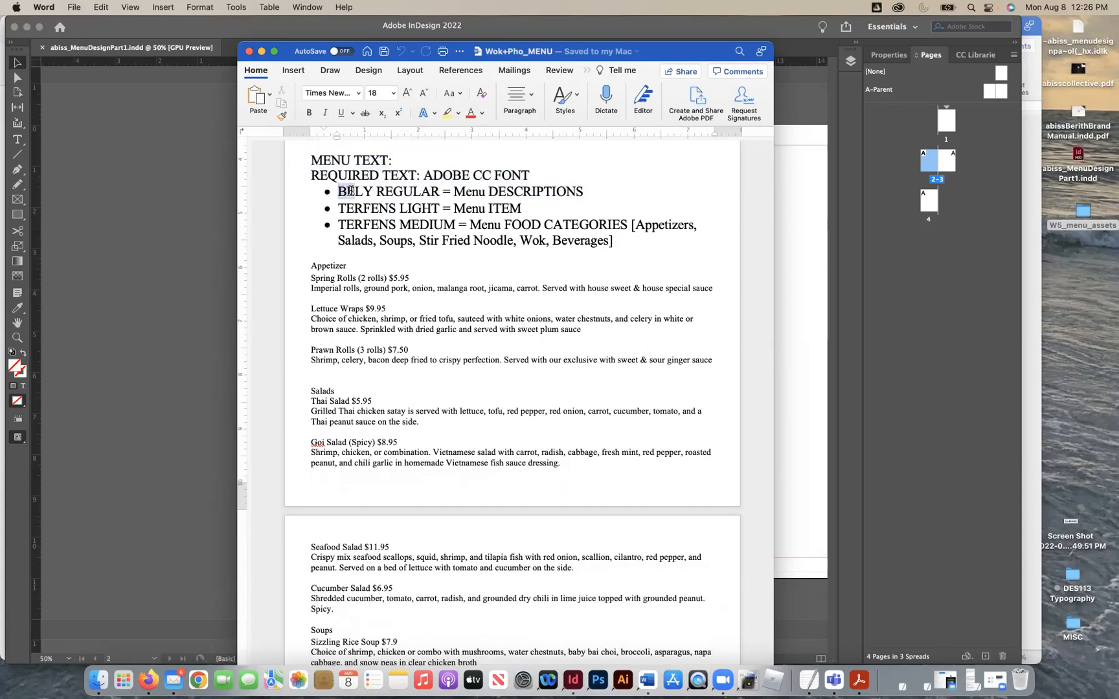
left_click_drag(340, 191, 418, 196)
left_click_drag(338, 207, 451, 228)
left_click(441, 211)
left_click_drag(339, 193, 435, 198)
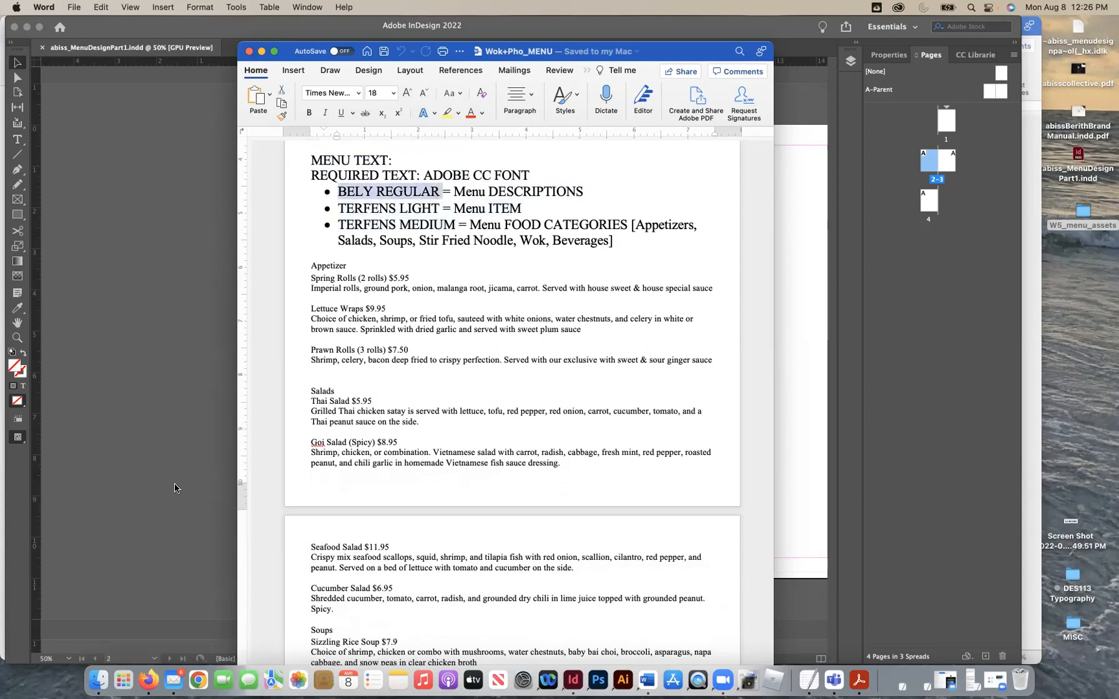
left_click(148, 680)
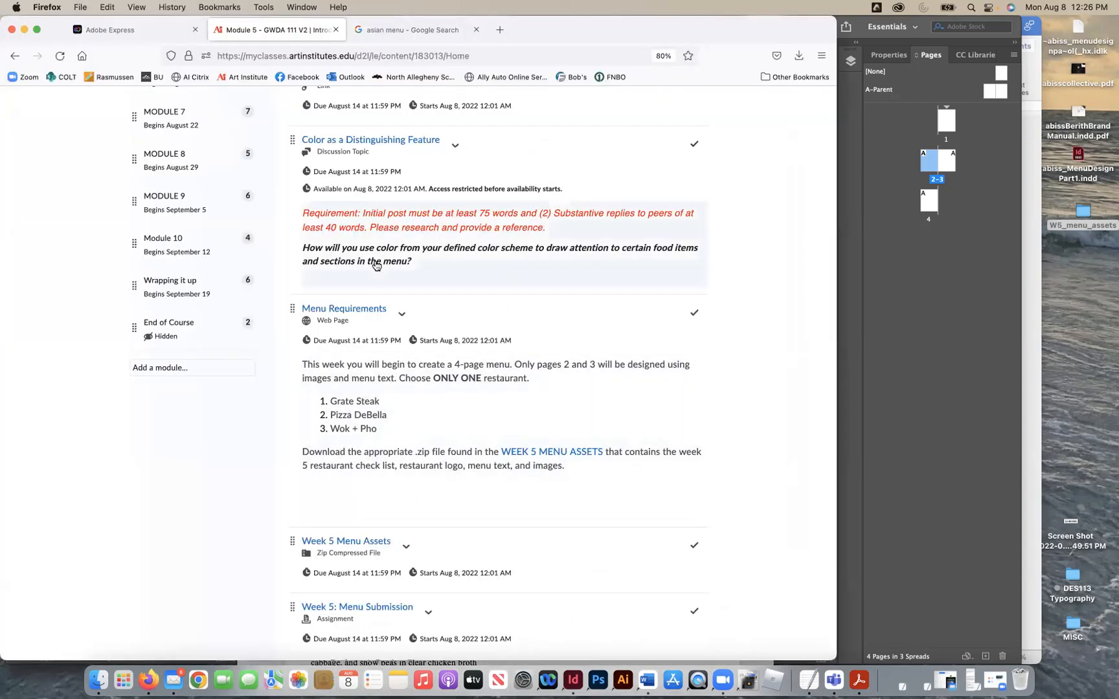
scroll(376, 266, "up", 10)
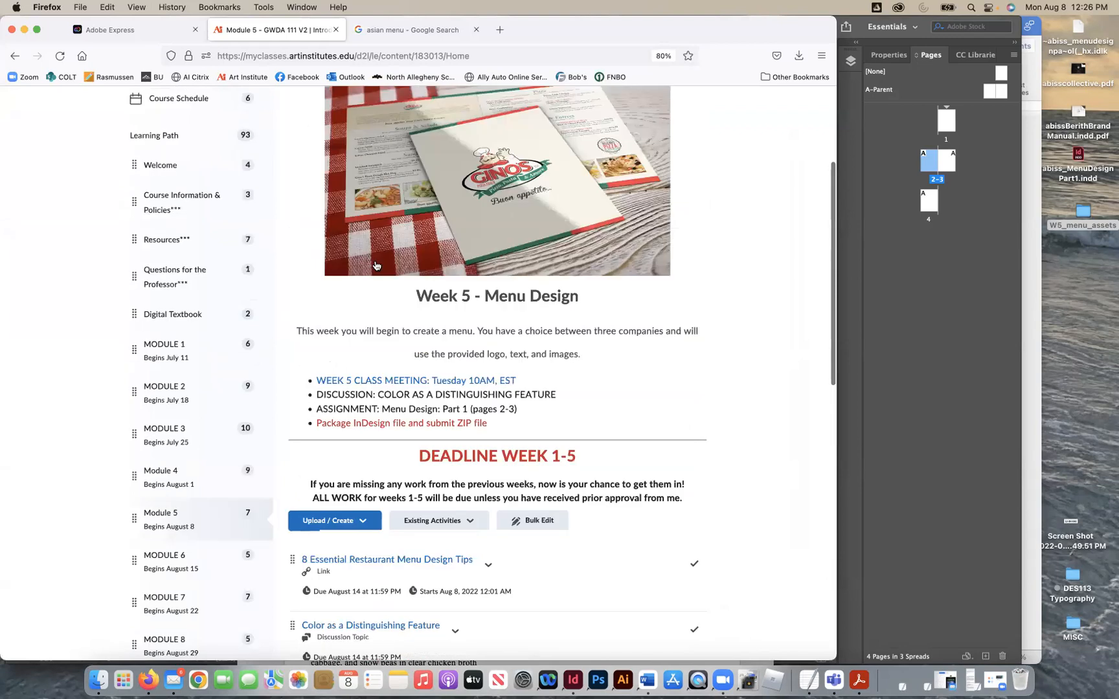
scroll(375, 265, "down", 12)
scroll(409, 285, "up", 14)
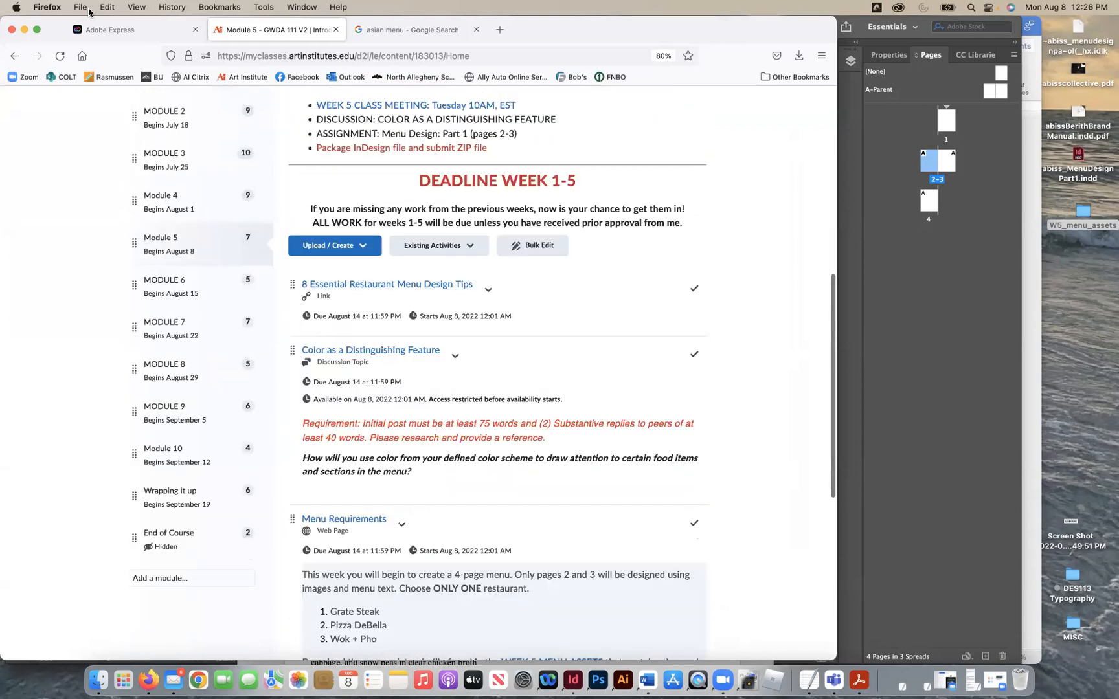
left_click(24, 31)
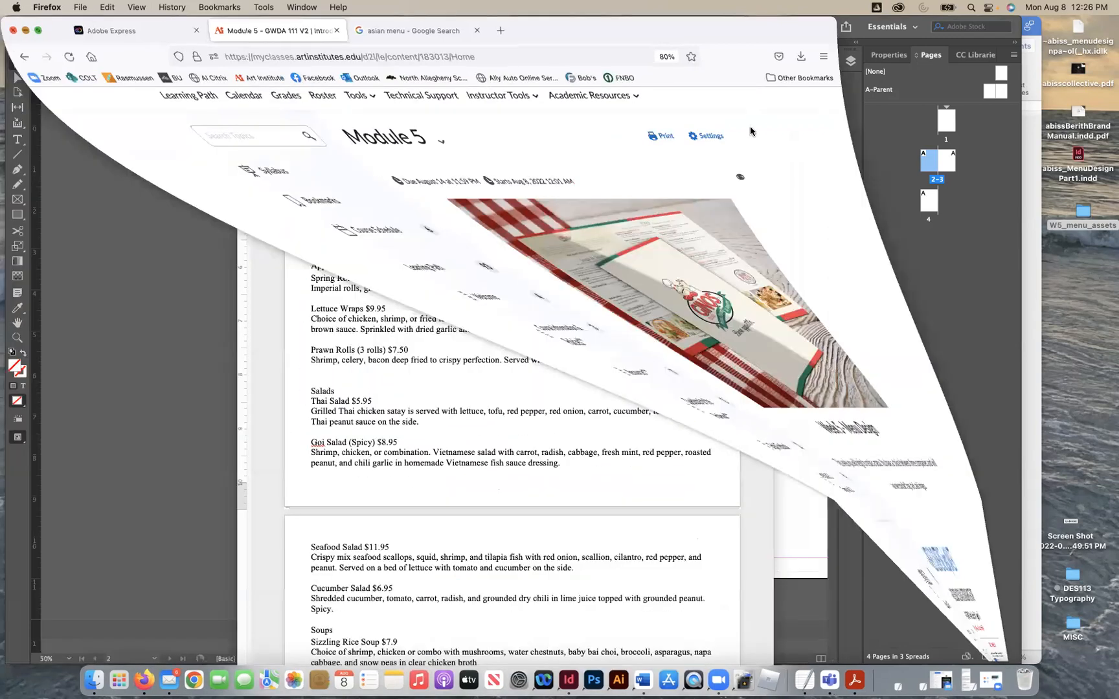
Step: Open the Adobe Fonts website from the active fonts section of the Creative Cloud app, and minimize Creative Cloud
left_click(898, 7)
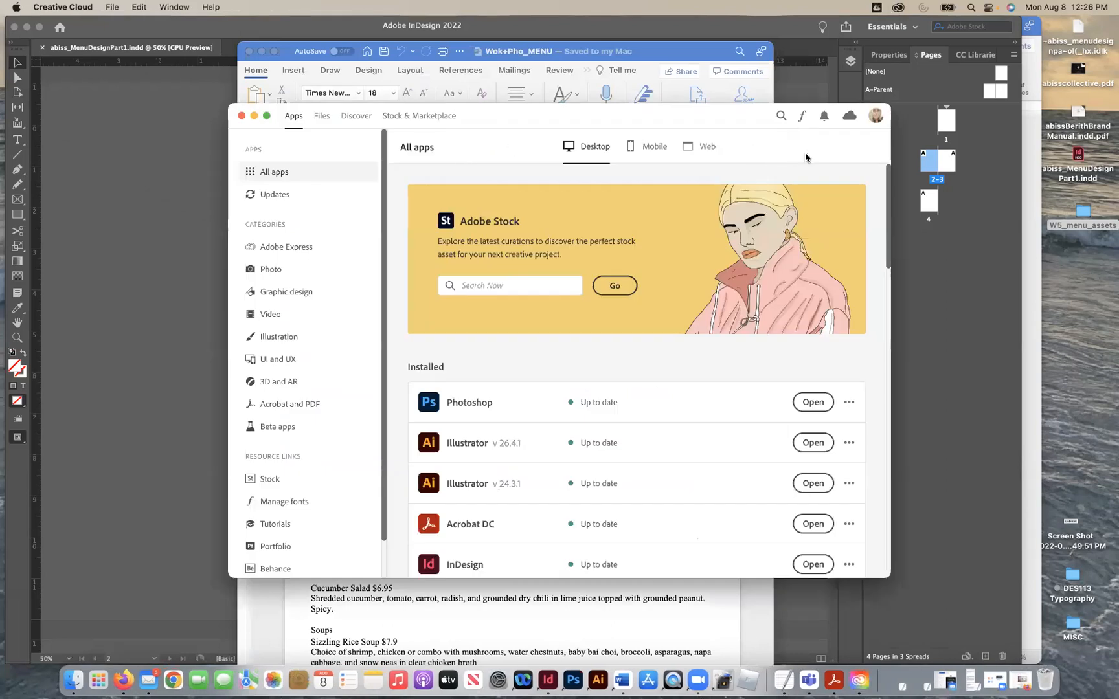
left_click(802, 117)
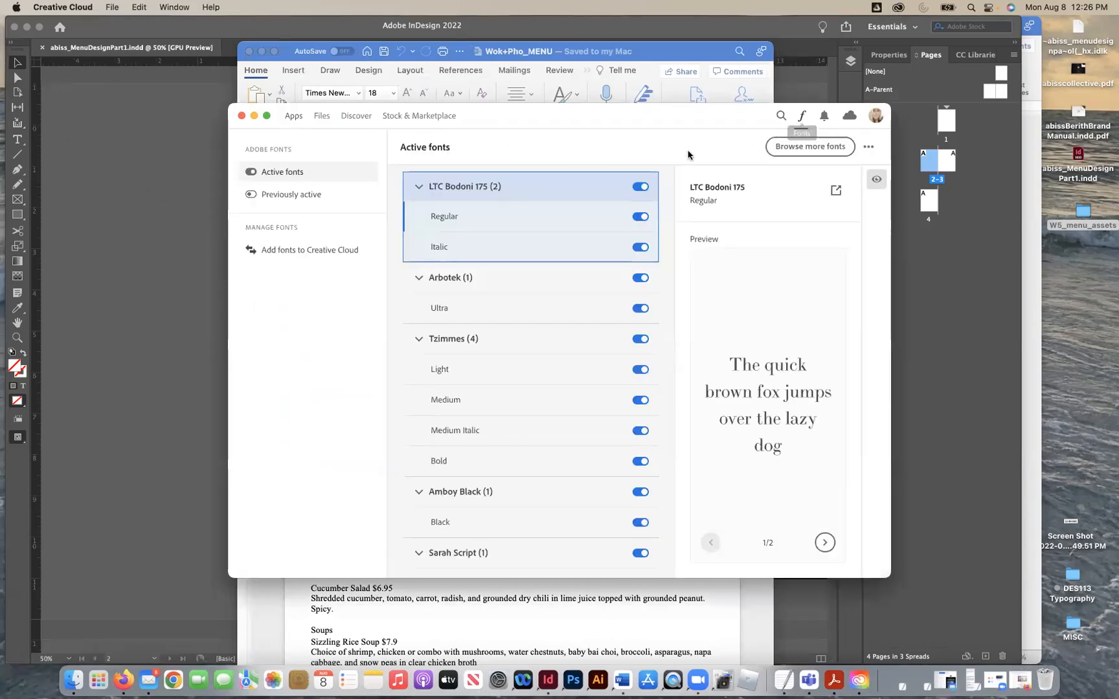
left_click_drag(641, 114, 668, 257)
left_click(809, 287)
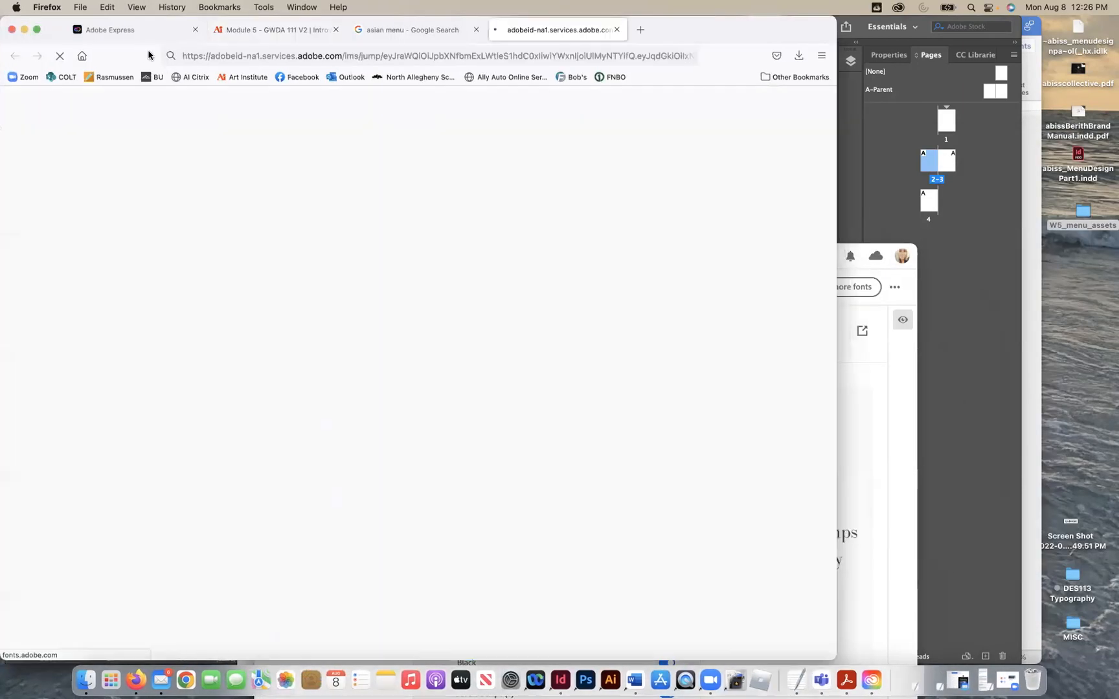
left_click(900, 395)
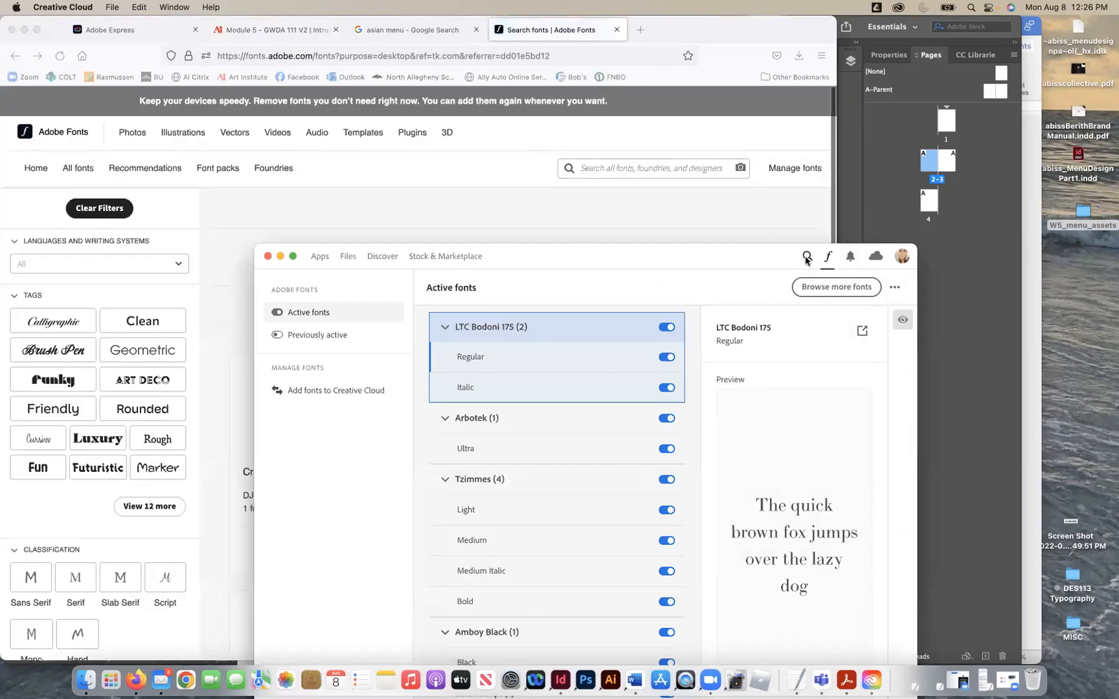
left_click_drag(553, 262, 756, 257)
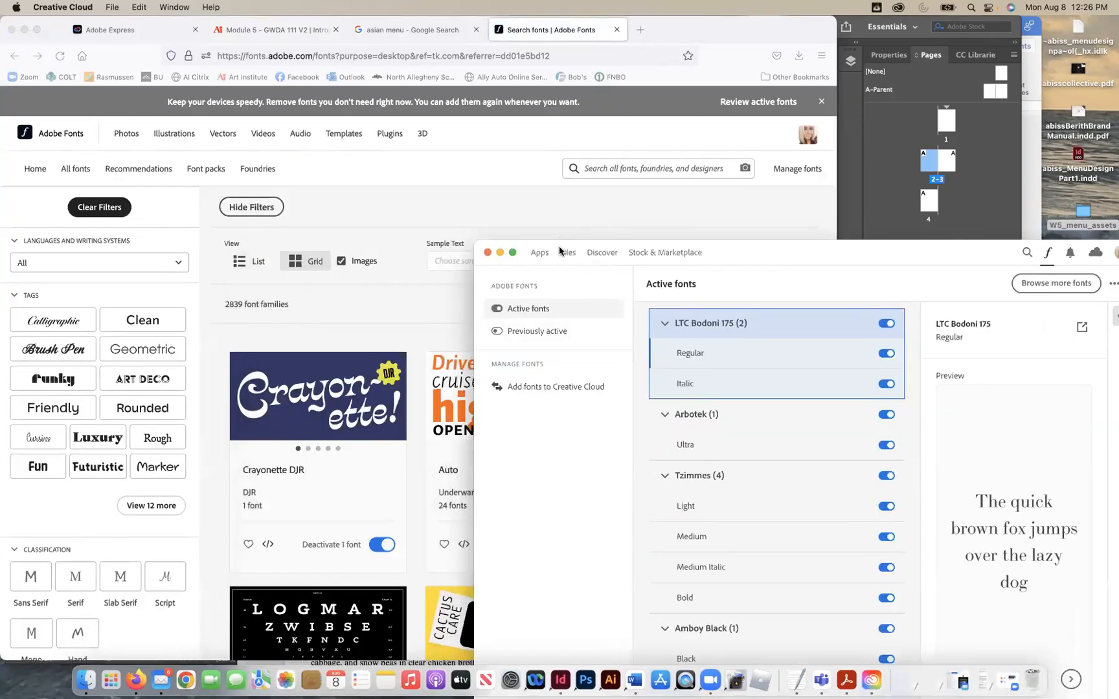
left_click(500, 252)
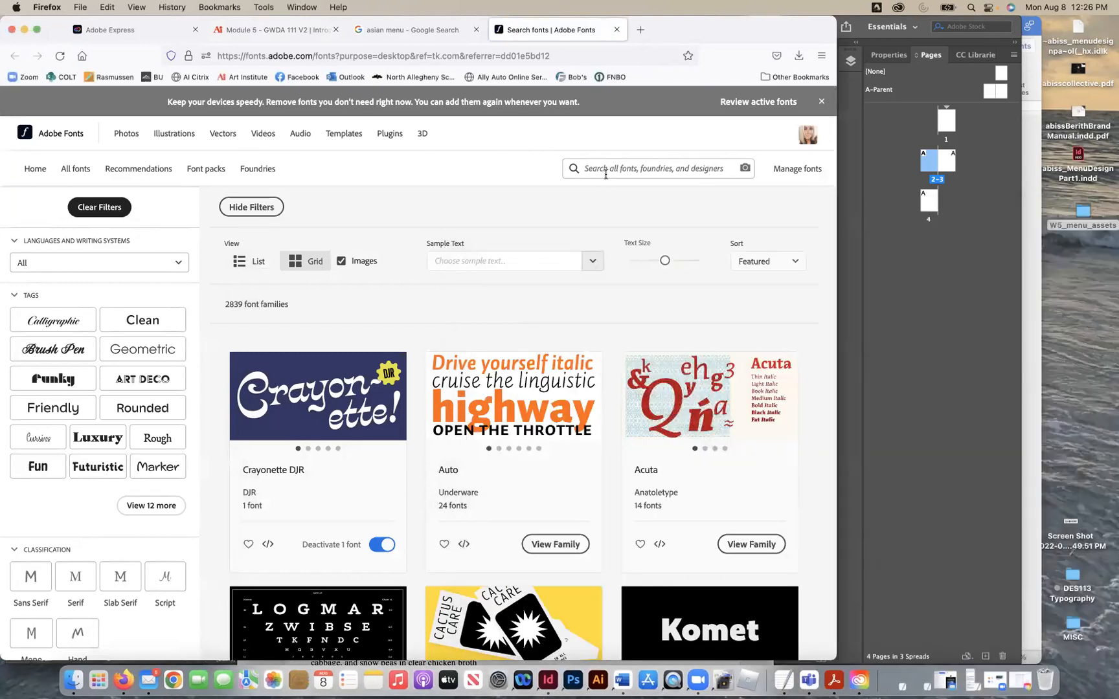
Step: Lower the Firefox window to uncover the Word document, close the asian menu search page and return to Adobe Fonts
left_click(606, 173)
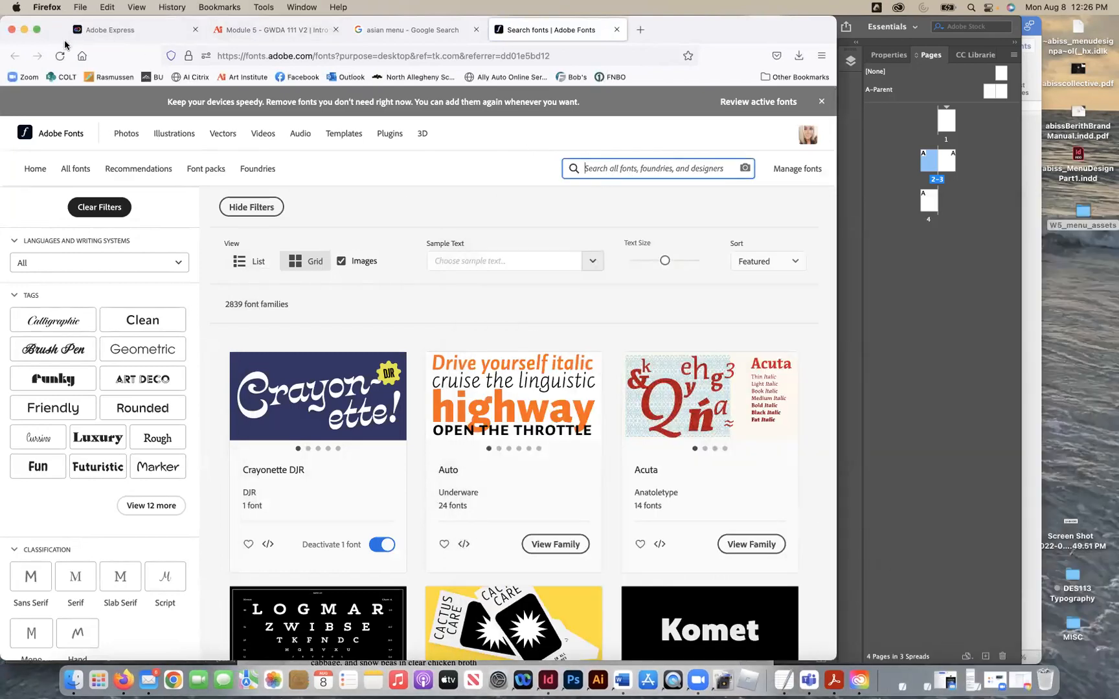
left_click_drag(436, 34, 436, 107)
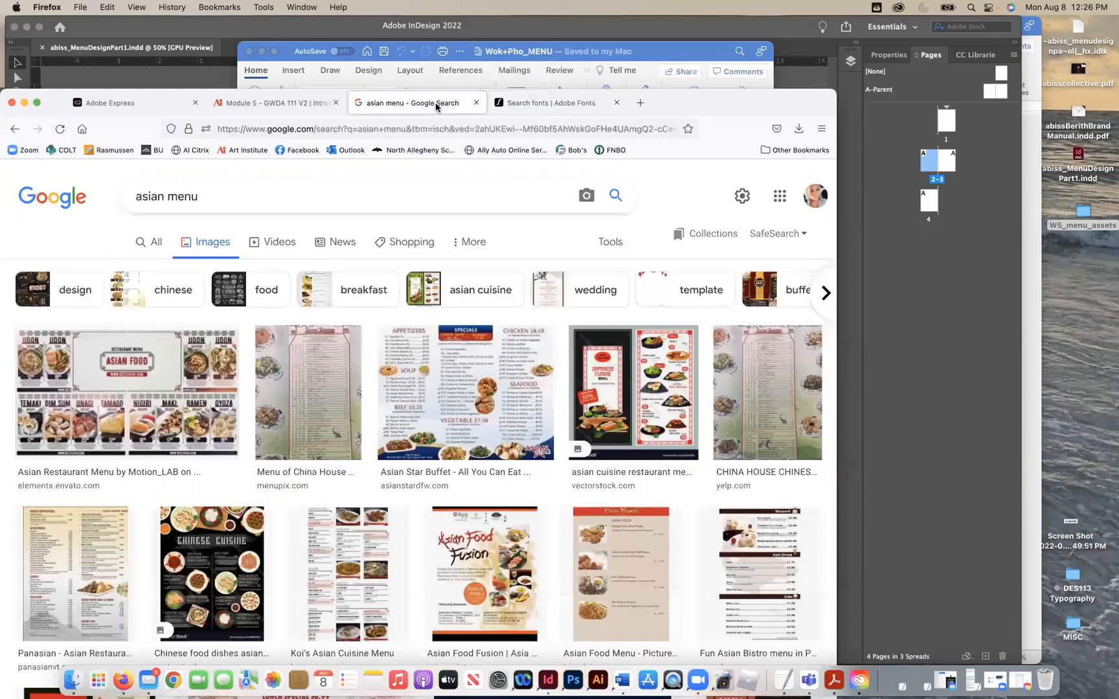
left_click(476, 102)
left_click(292, 105)
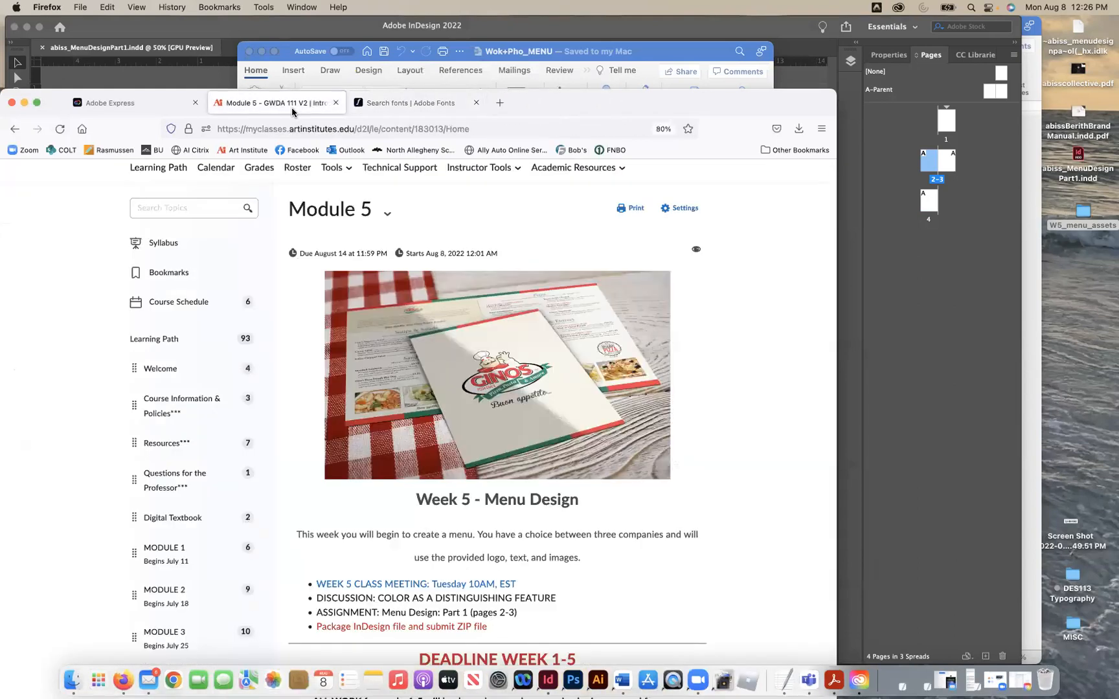
left_click(411, 106)
Step: Copy the font name BELY REGULAR from the Word menu document and search for it on Adobe Fonts
left_click(295, 78)
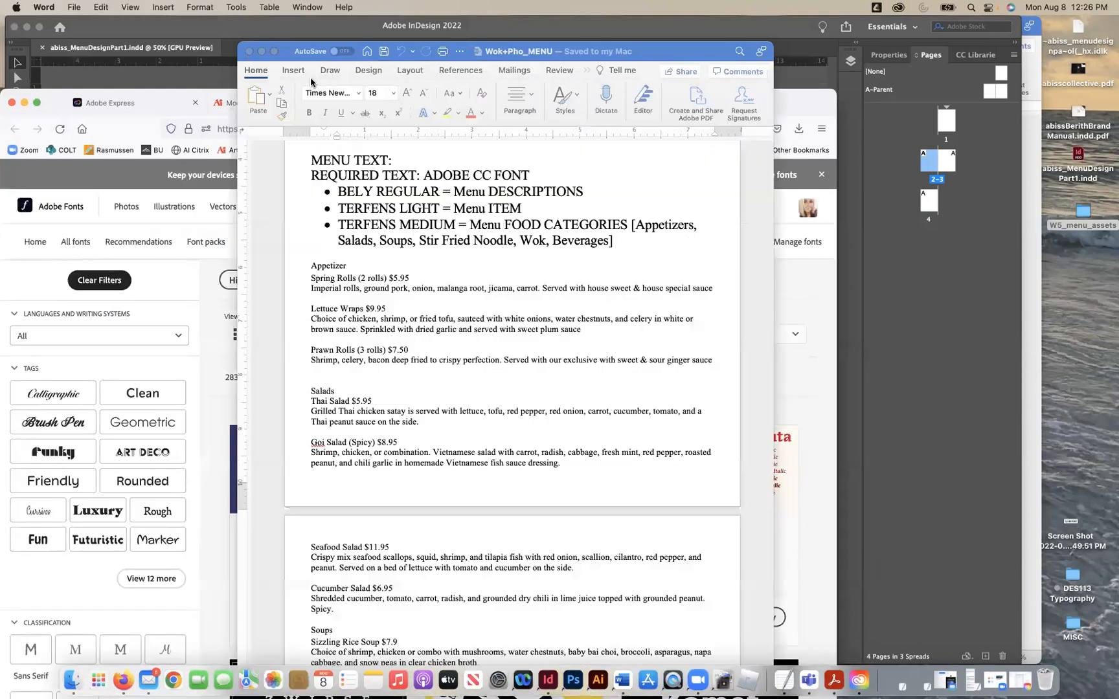
left_click(389, 194)
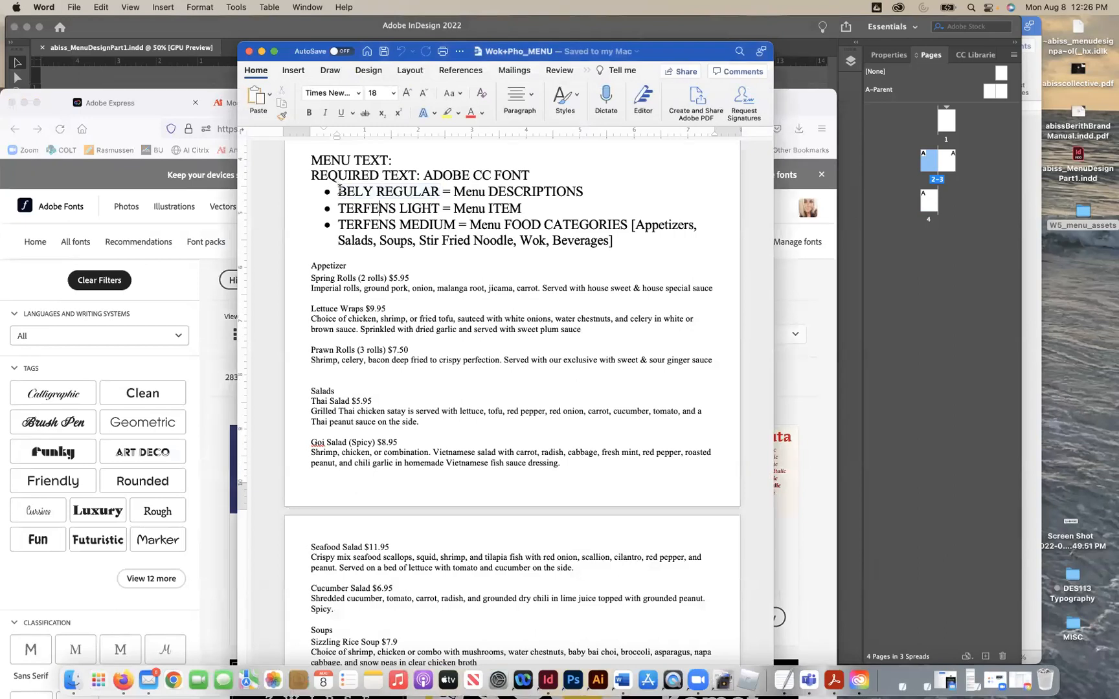
left_click_drag(338, 192, 427, 193)
key("super+c")
left_click(798, 319)
left_click(648, 242)
key("super+v")
key("Return")
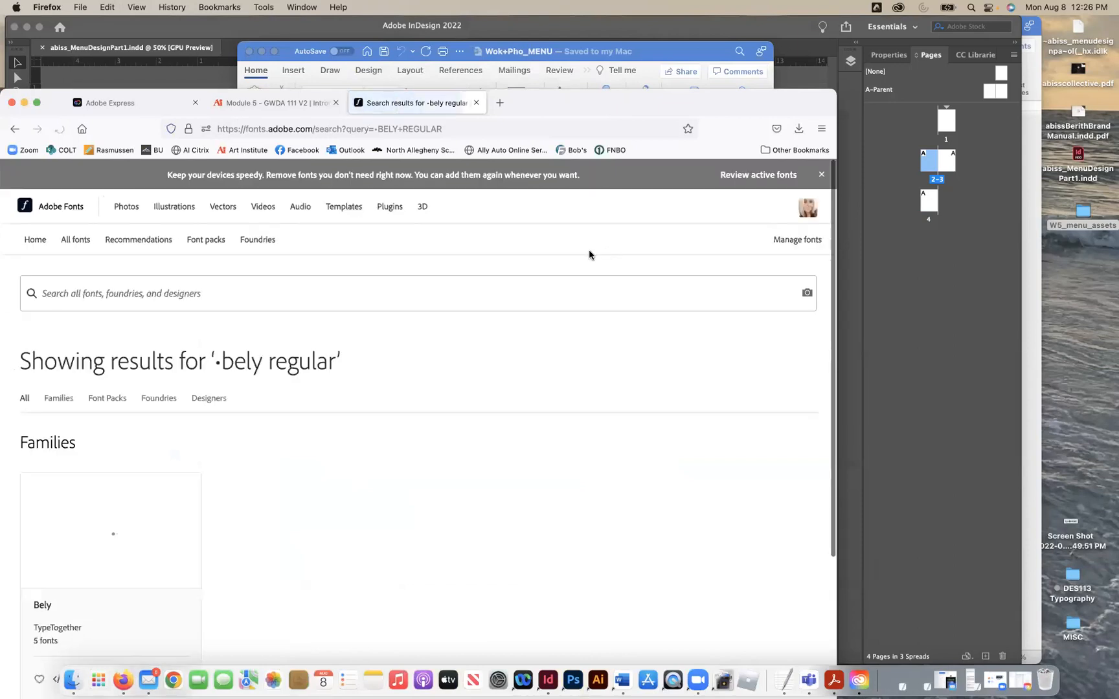
Step: Remove the leading bullet from the query, search Adobe Fonts for BELY REGULAR, and raise the browser window
left_click(139, 287)
left_click_drag(61, 292, 42, 294)
key("BackSpace")
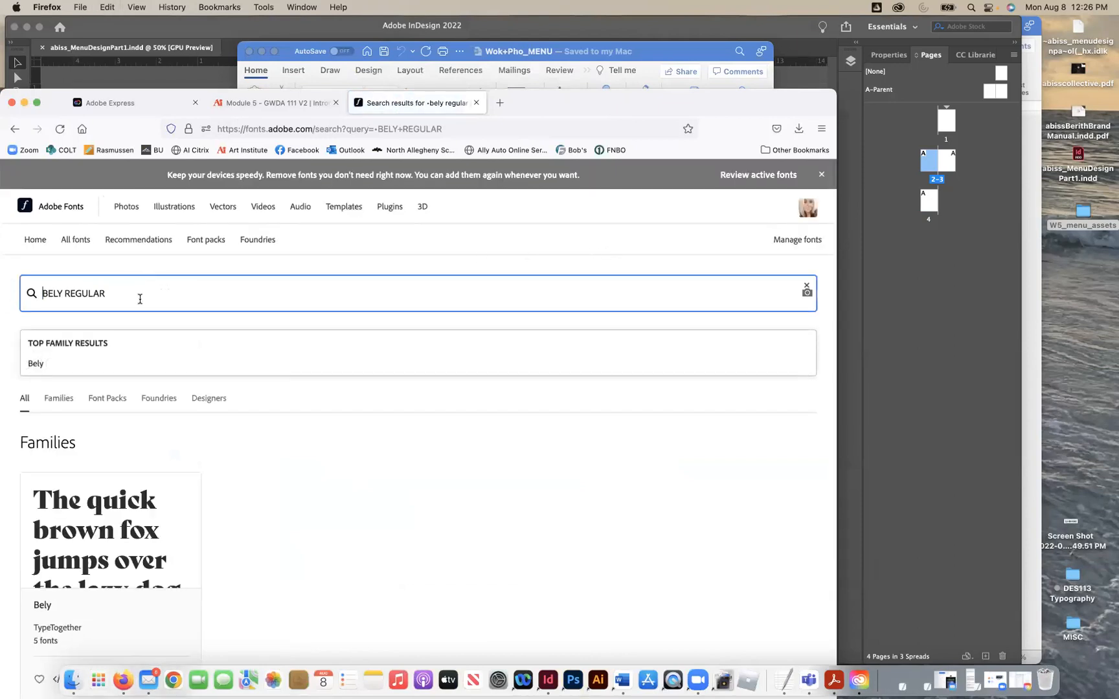
key("Return")
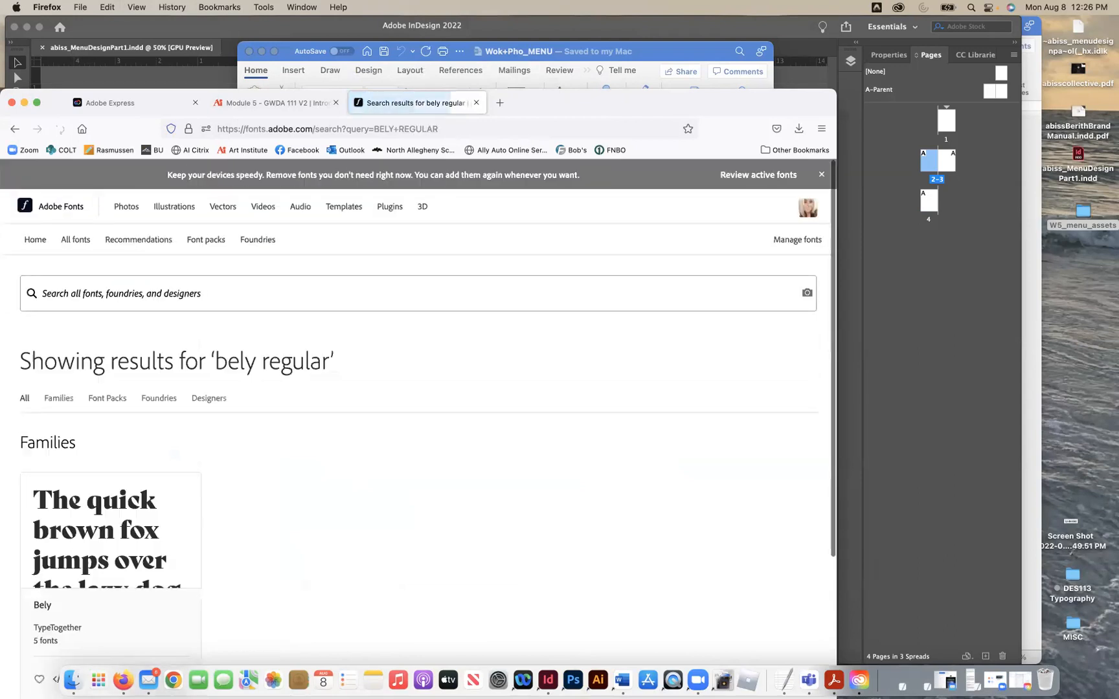
scroll(274, 458, "down", 1)
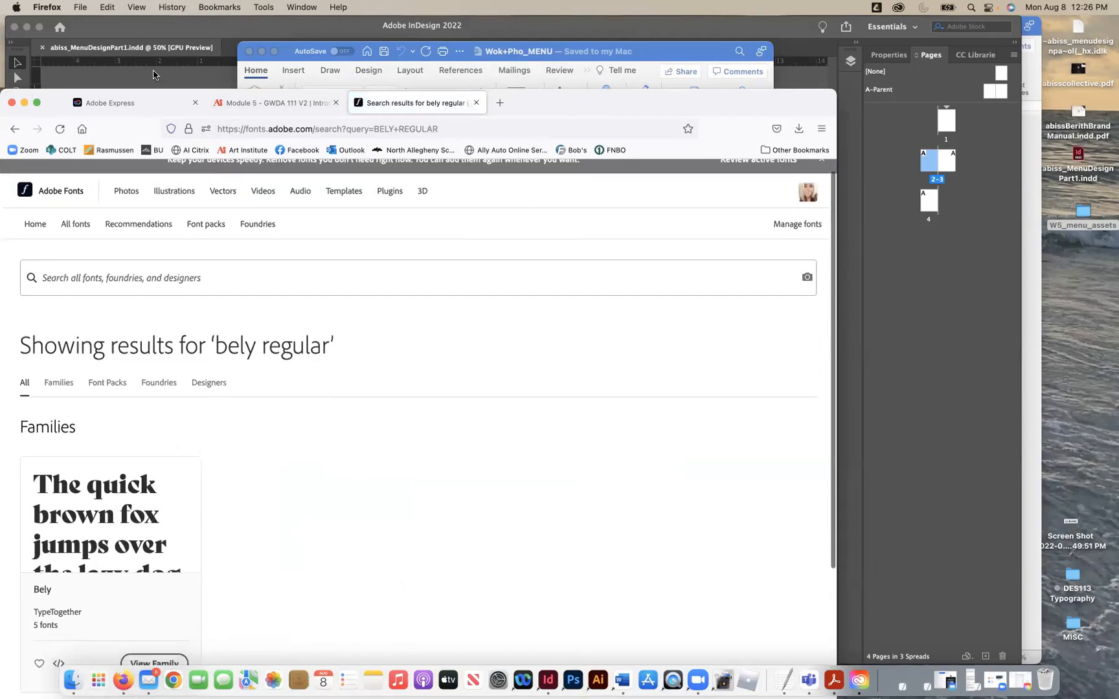
left_click_drag(561, 90, 566, 20)
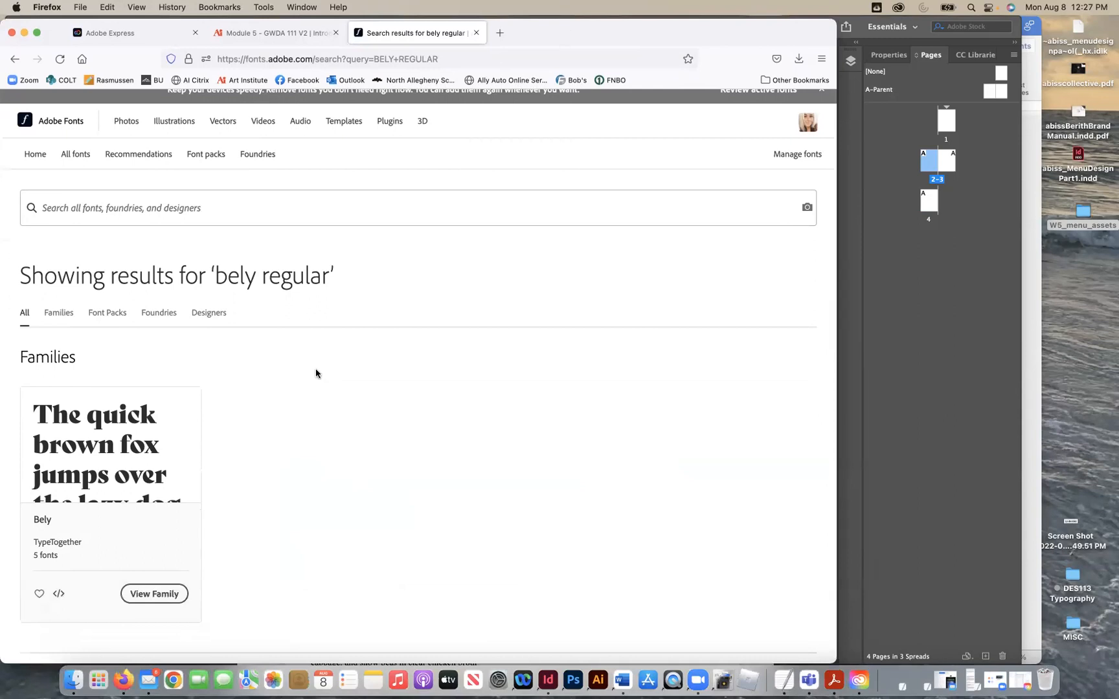
Step: Open the Bely family from the search results and activate all 5 of its fonts
scroll(194, 486, "down", 3)
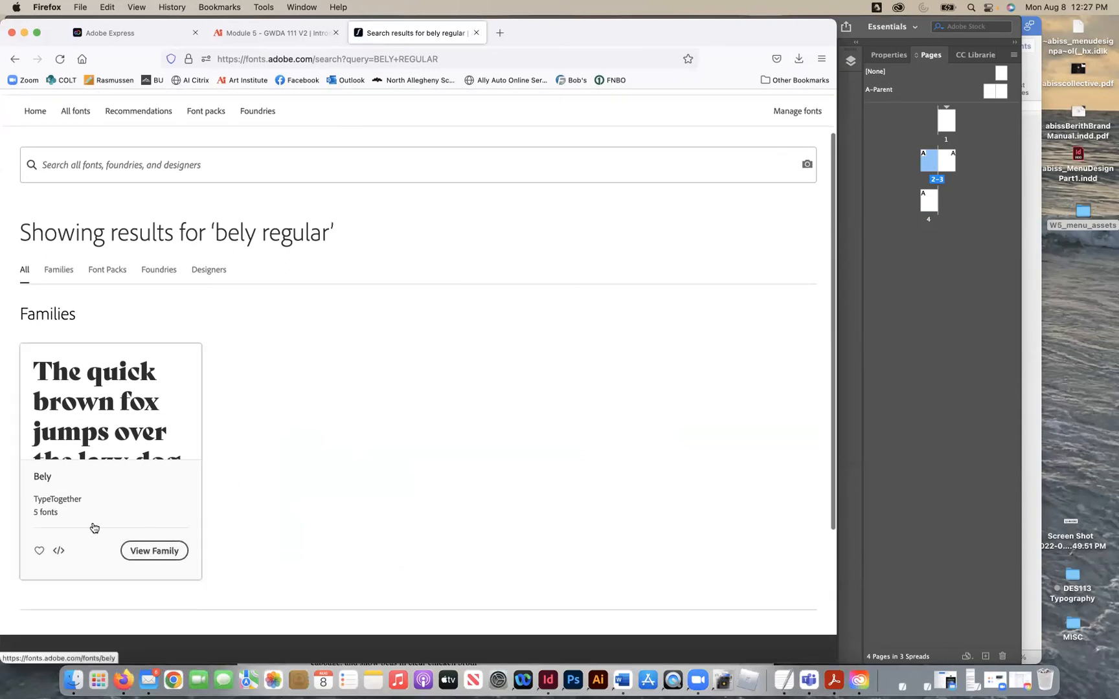
left_click(152, 551)
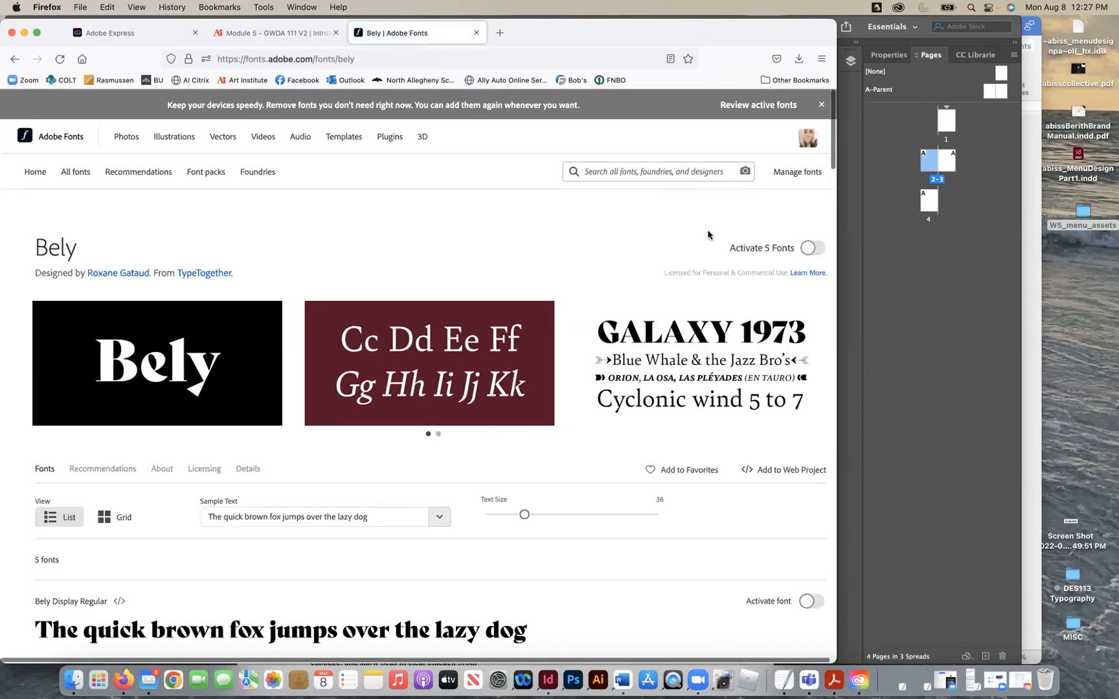
left_click(809, 253)
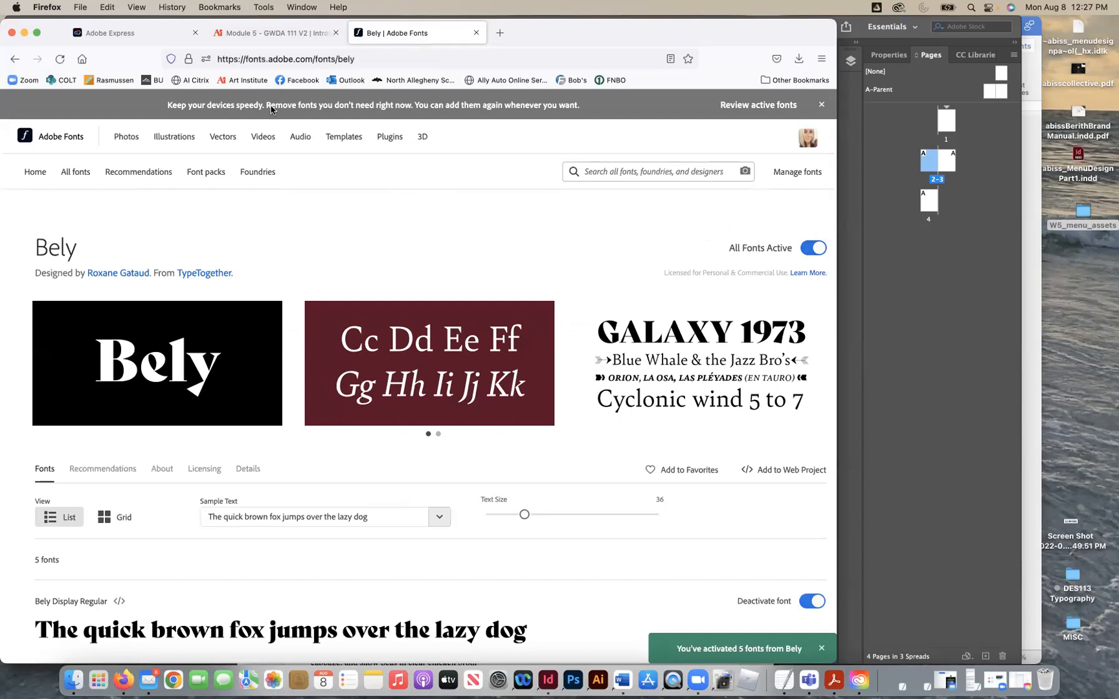
Step: Copy the font name TERFENS LIGHT from the Word menu document and search for it on Adobe Fonts without the leading bullet
left_click_drag(51, 45, 95, 244)
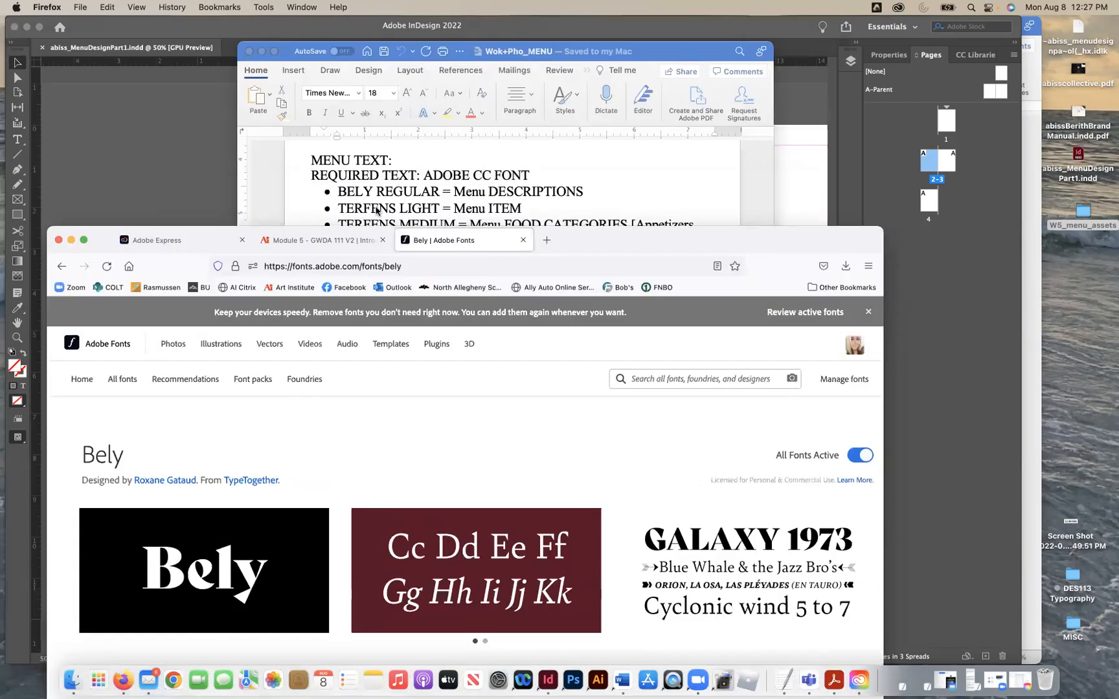
left_click(378, 210)
left_click_drag(339, 208, 419, 213)
key("super+c")
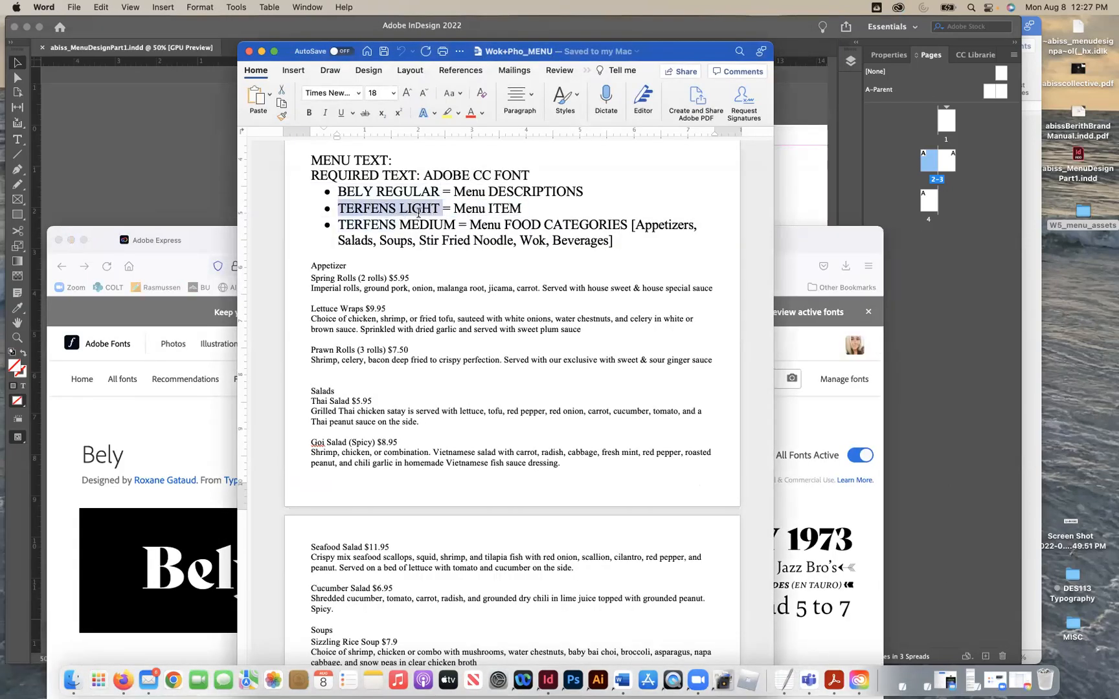
left_click(201, 433)
double_click(697, 232)
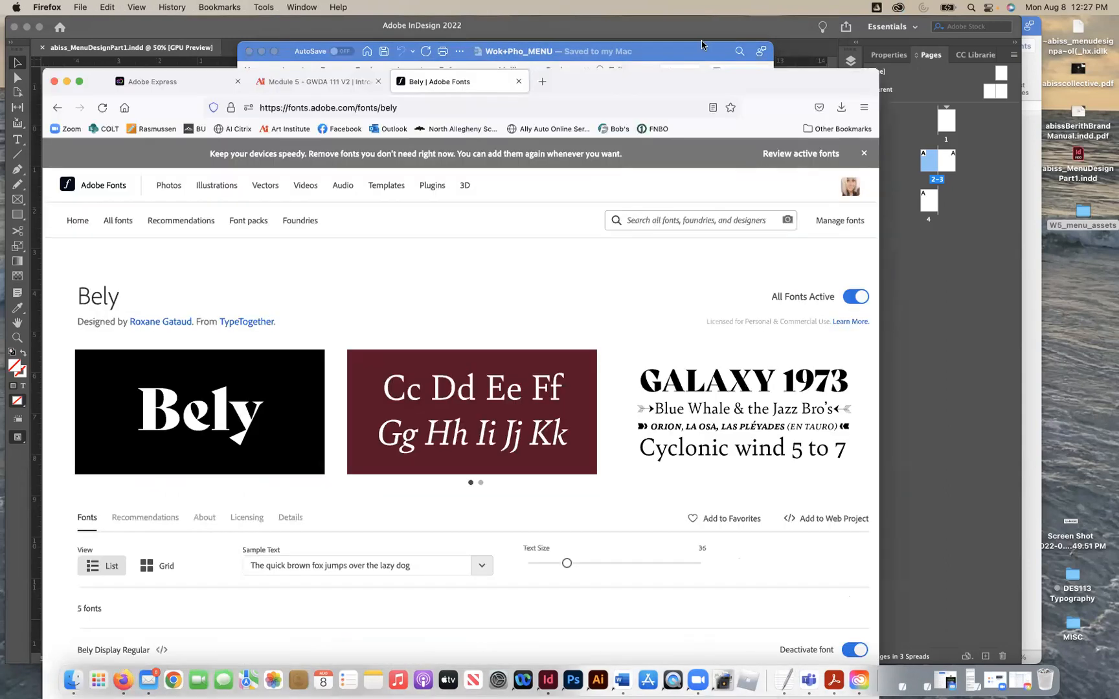
left_click(688, 186)
key("super+v")
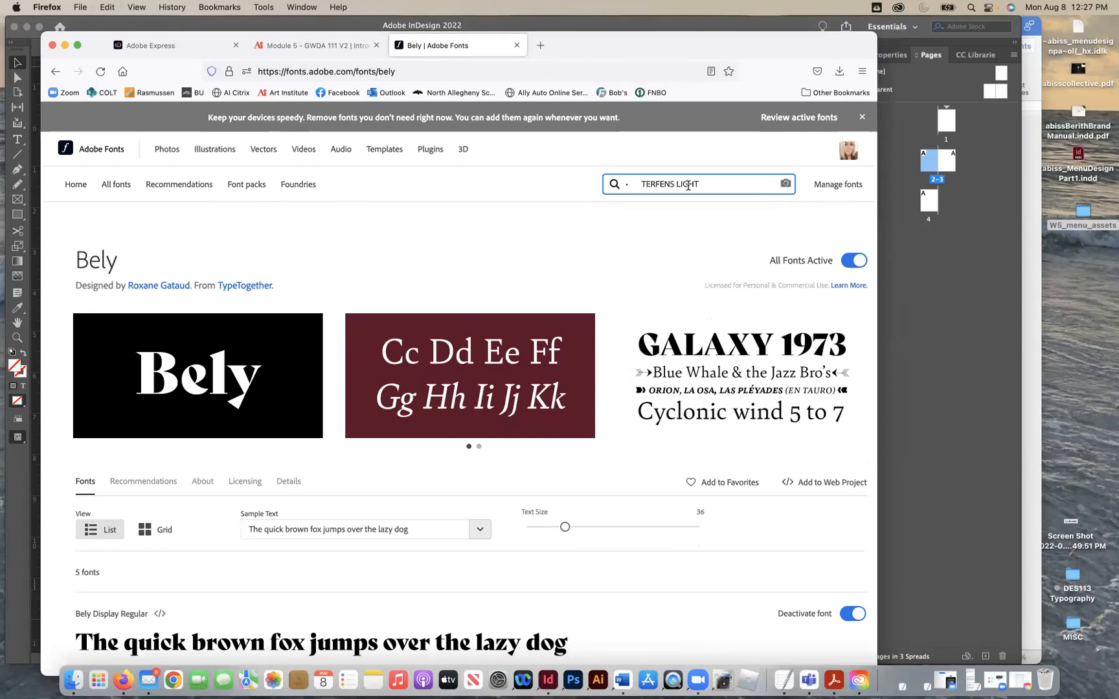
left_click_drag(641, 183, 591, 183)
key("BackSpace")
key("Return")
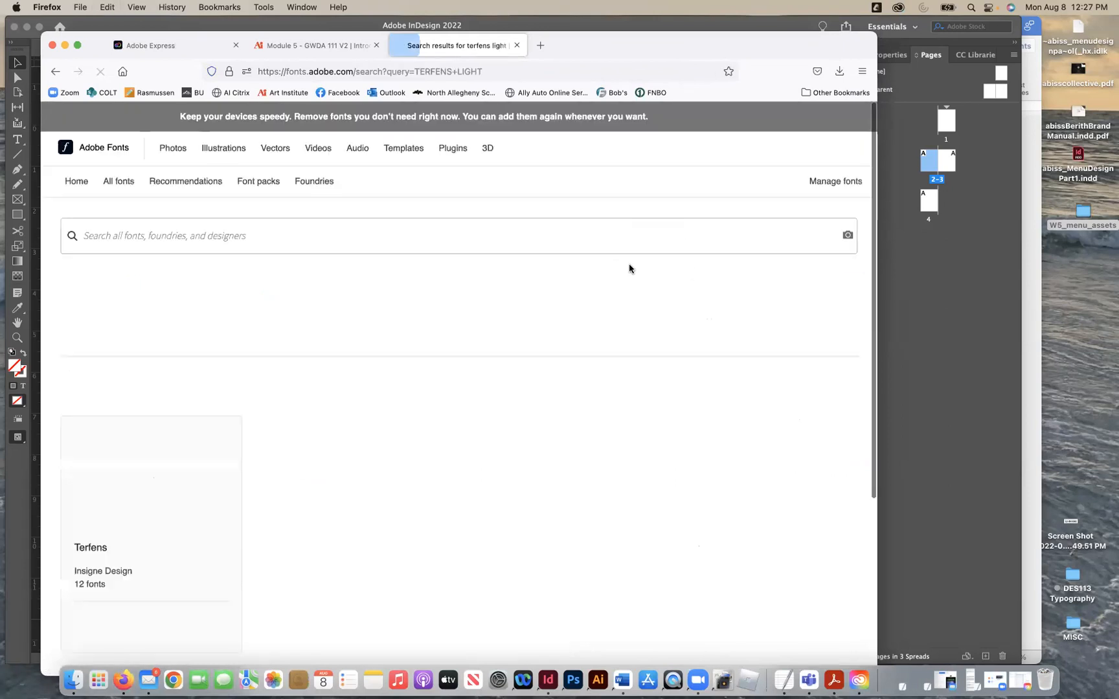
Step: Search Adobe Fonts again using only the family name TERFENS
left_click(237, 236)
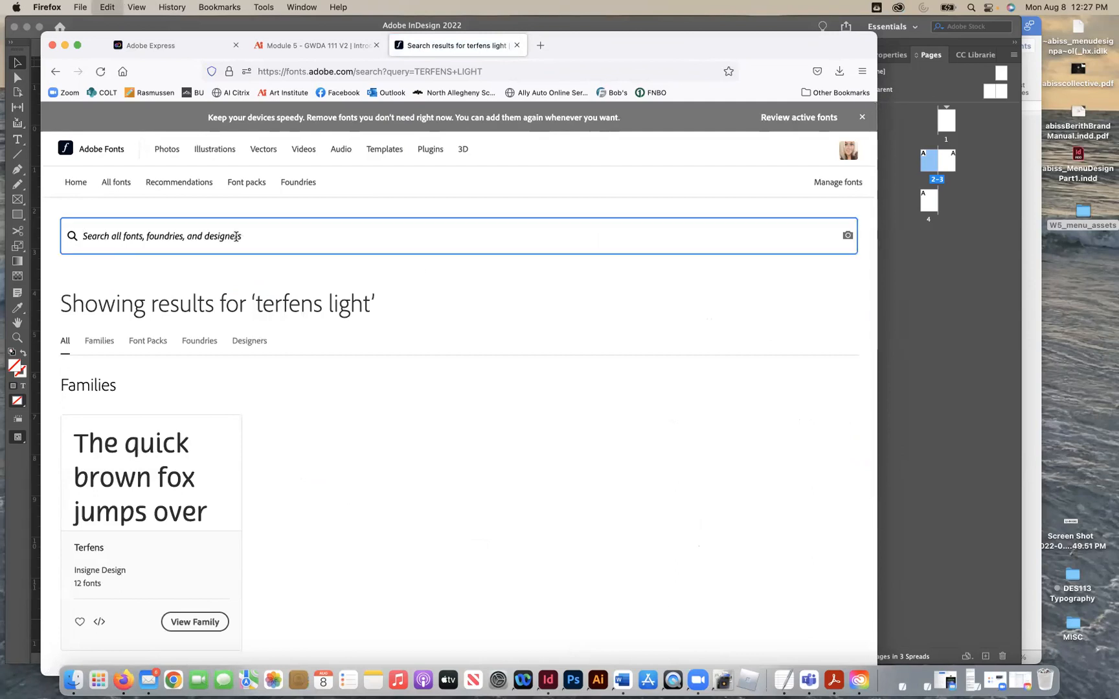
type("• TERFENS LIGHT")
key("BackSpace")
key("BackSpace")
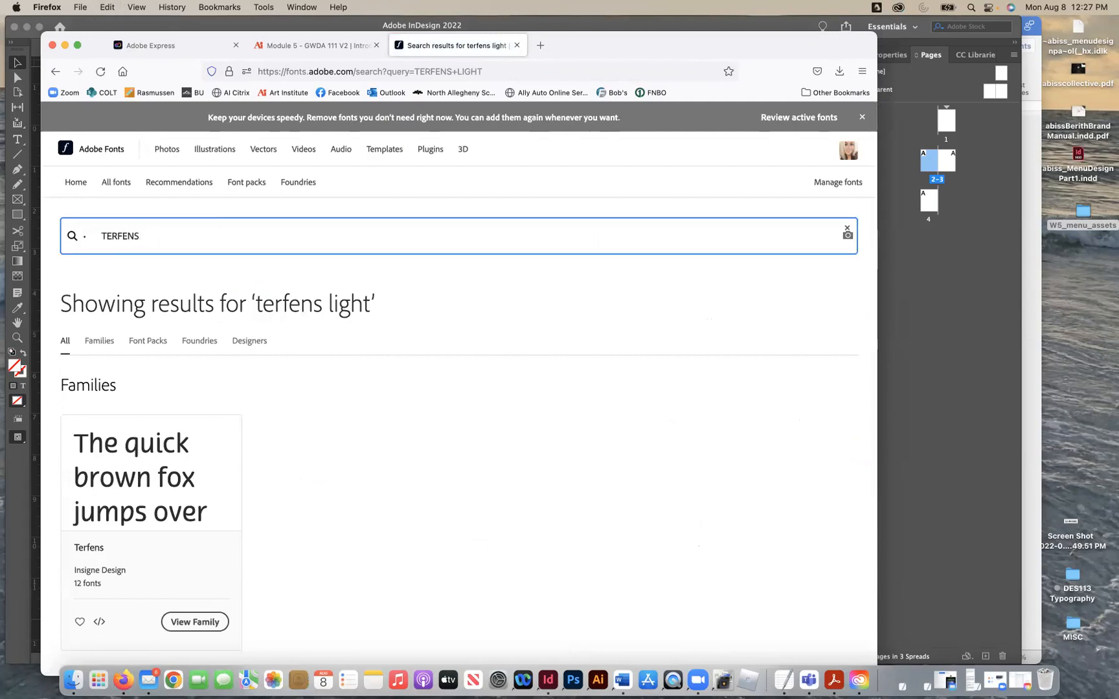
left_click_drag(101, 236, 67, 236)
key("BackSpace")
key("Return")
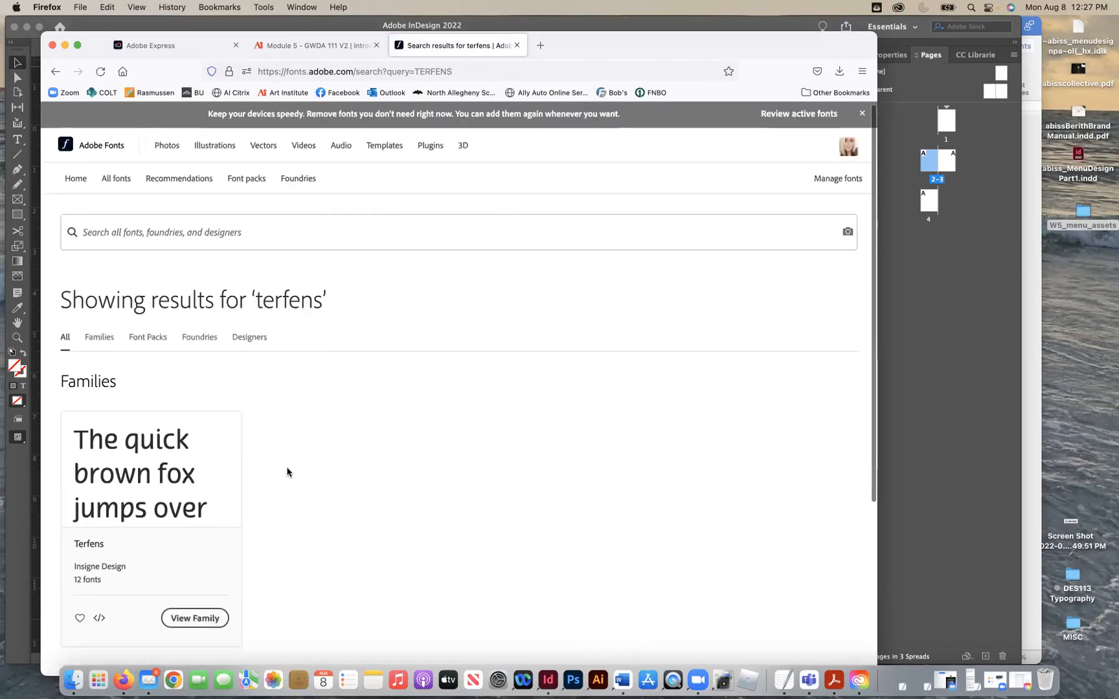
Step: Open the Terfens family from the search results, look over its styles and activate all 12 fonts
scroll(287, 471, "down", 2)
left_click(193, 558)
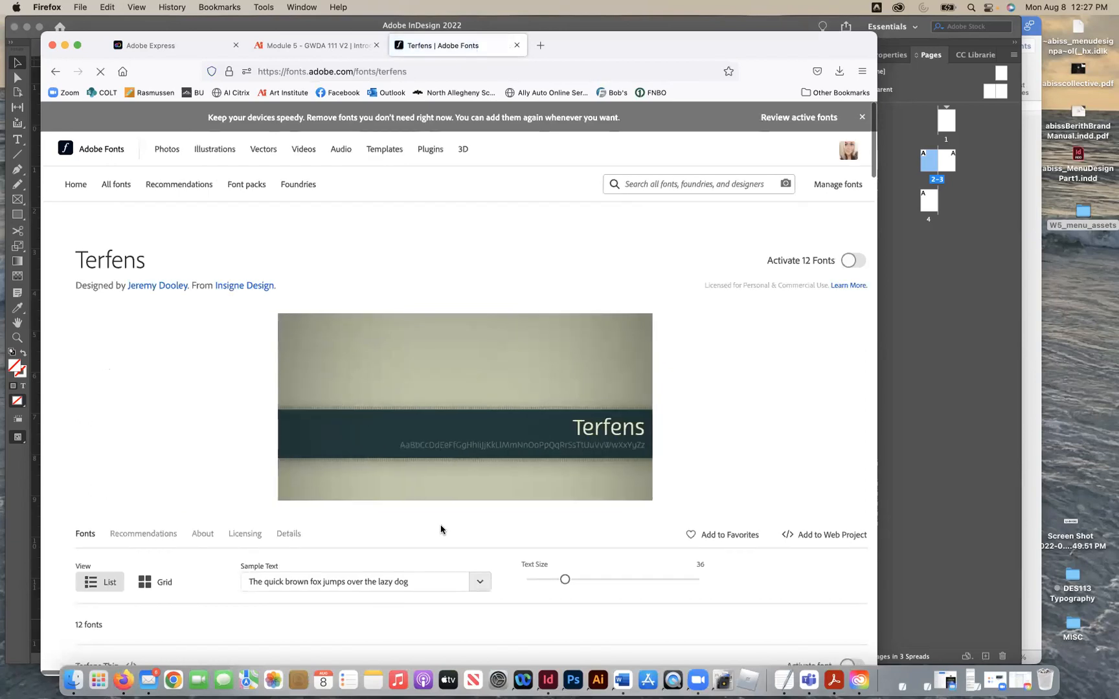
scroll(440, 530, "down", 3)
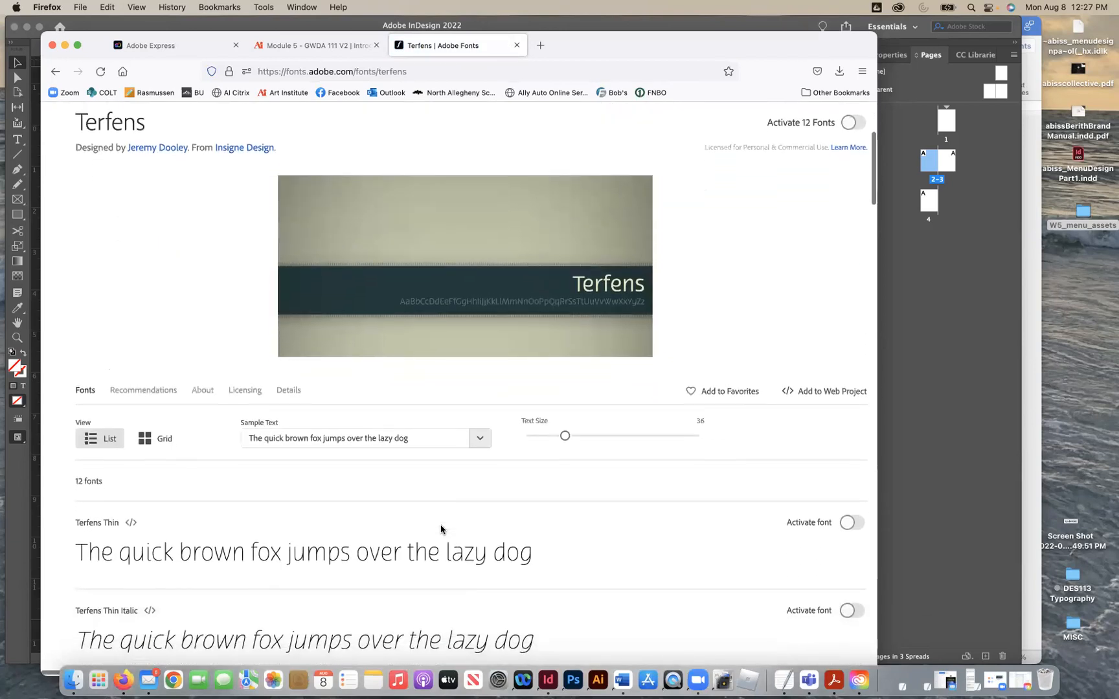
scroll(427, 511, "down", 4)
scroll(608, 356, "up", 10)
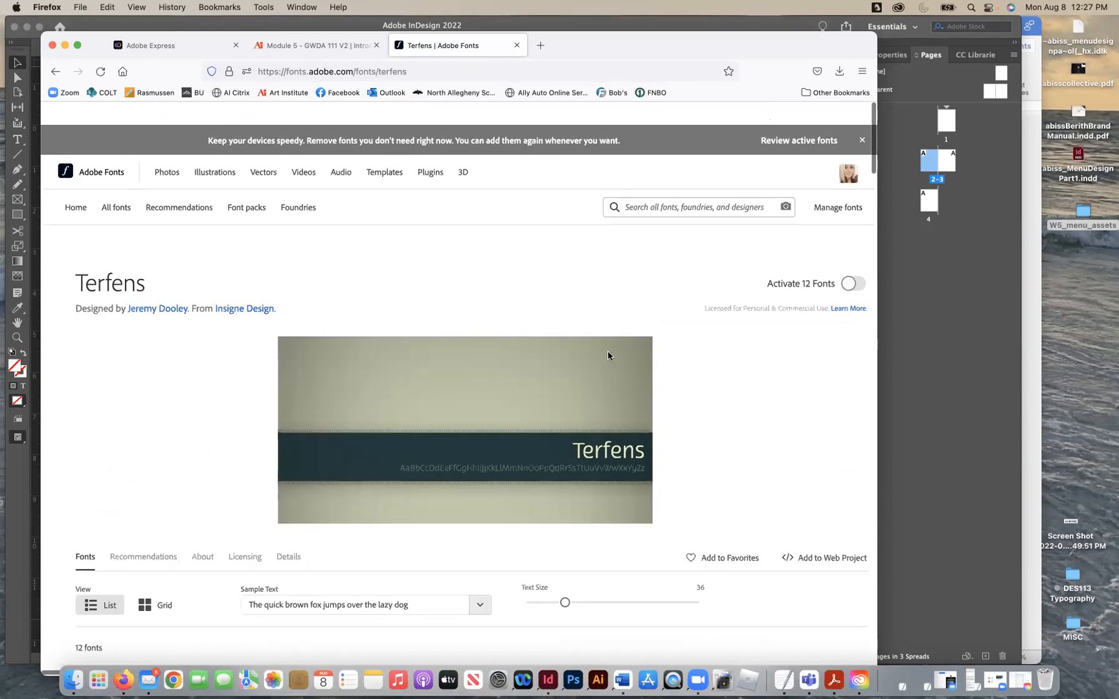
left_click(852, 260)
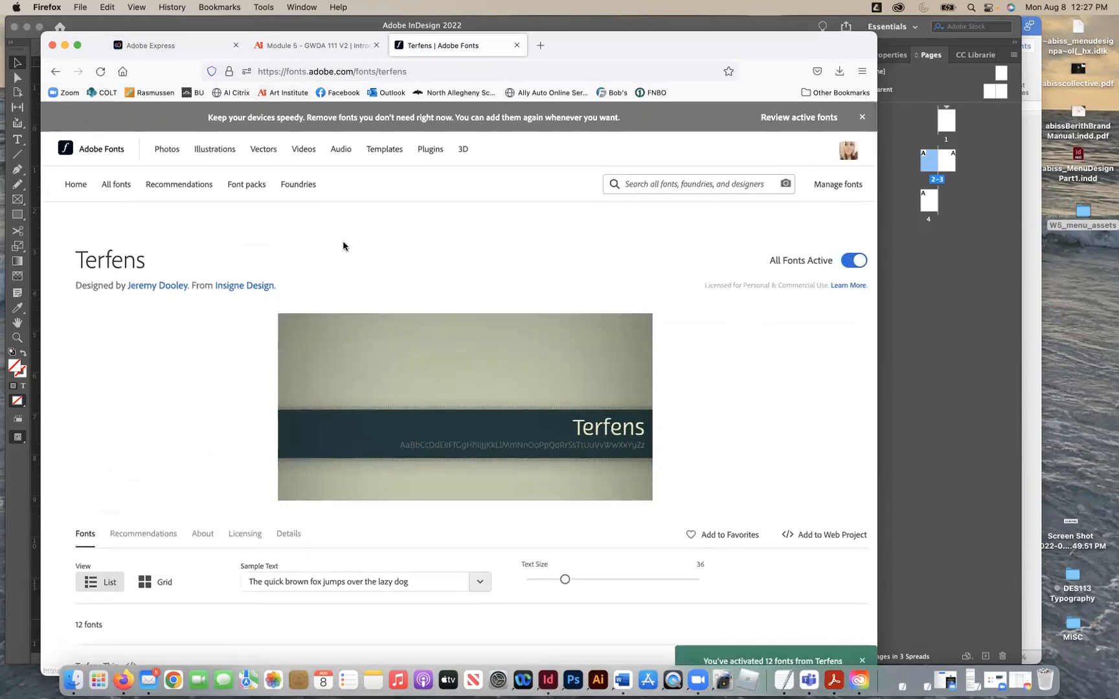
Step: Close the Adobe Fonts page and minimize the Firefox window to return to the Word menu document
left_click_drag(92, 56, 101, 228)
left_click(406, 167)
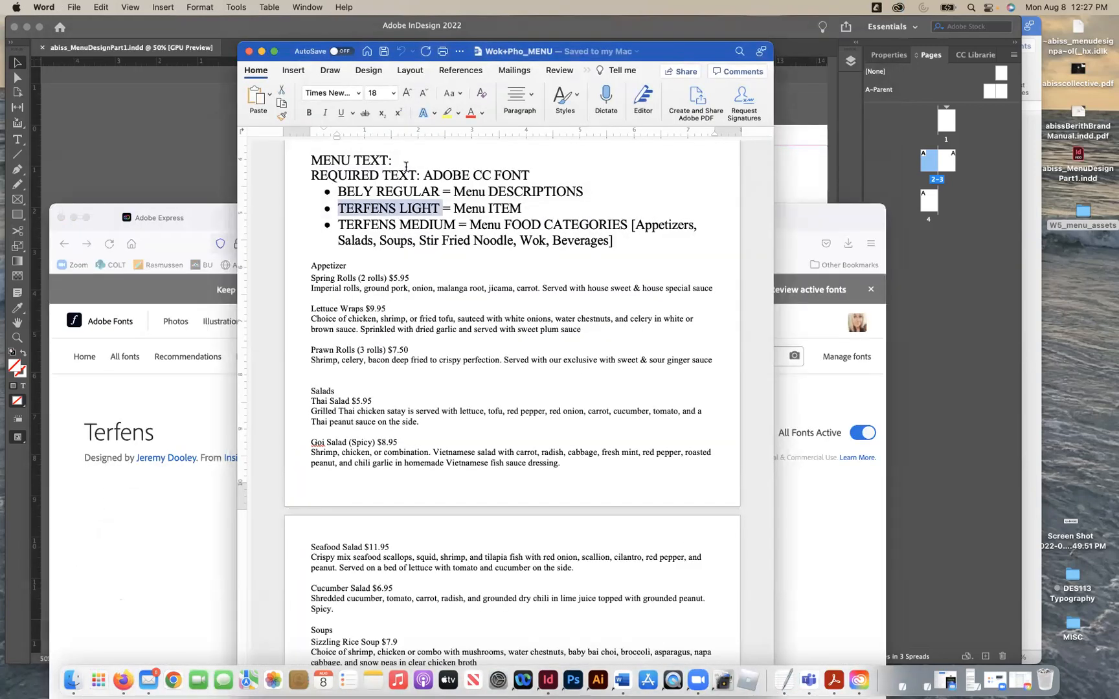
left_click(814, 222)
left_click(525, 222)
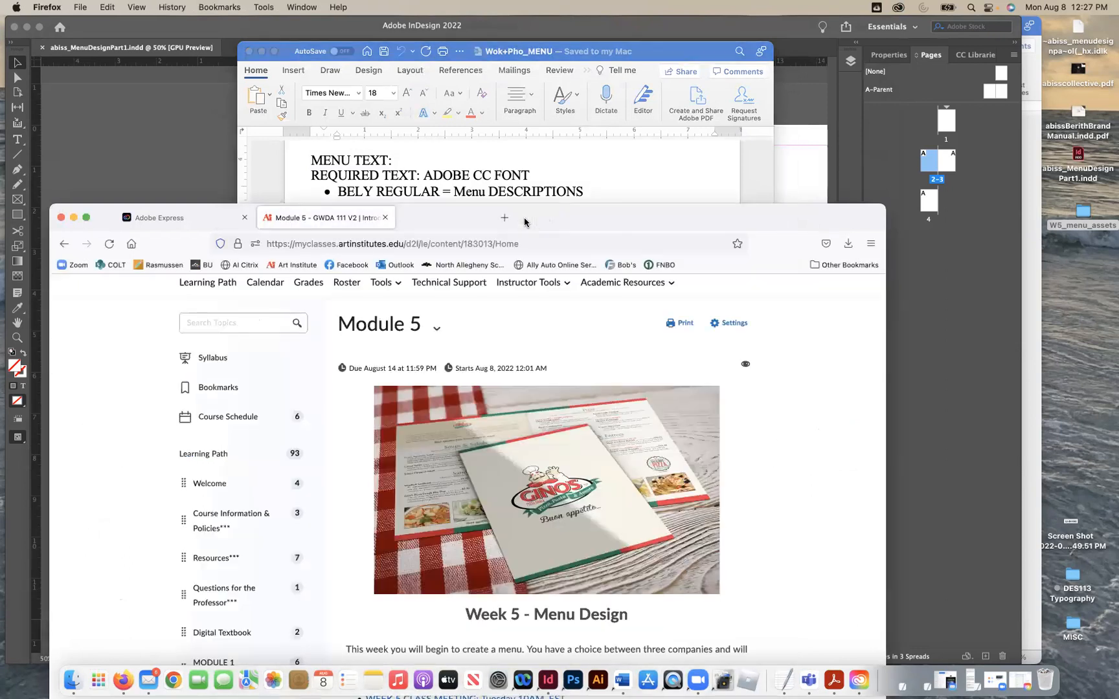
left_click(74, 218)
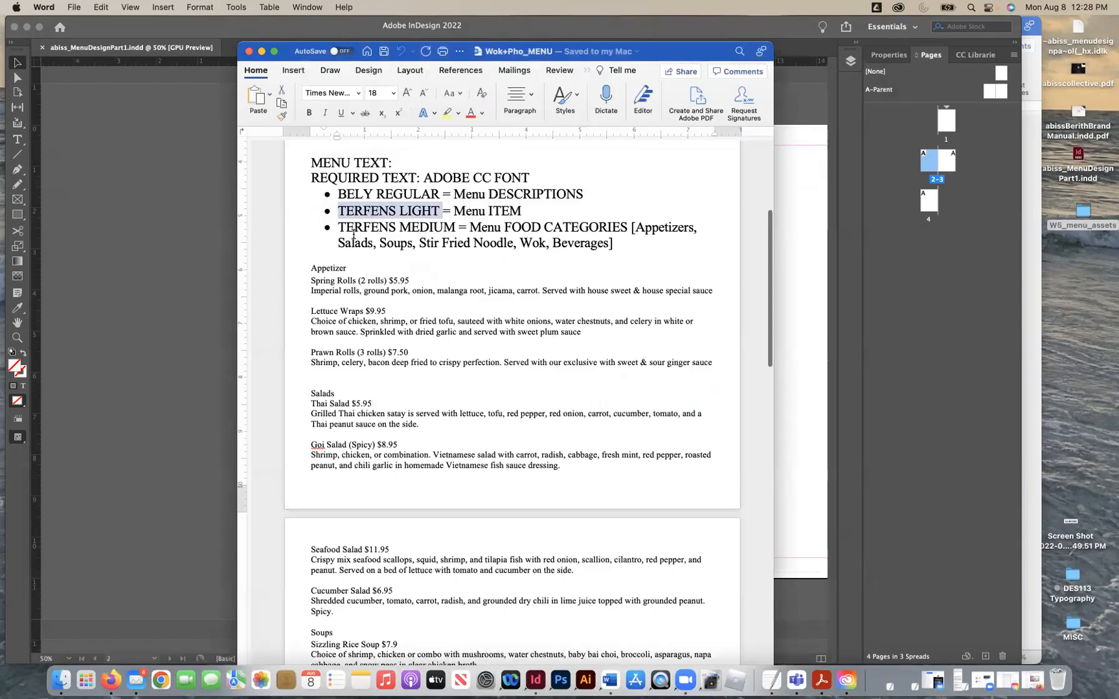
Step: Review which required font the Word document assigns to menu descriptions, menu items and food categories
scroll(353, 234, "up", 1)
left_click_drag(338, 207, 547, 209)
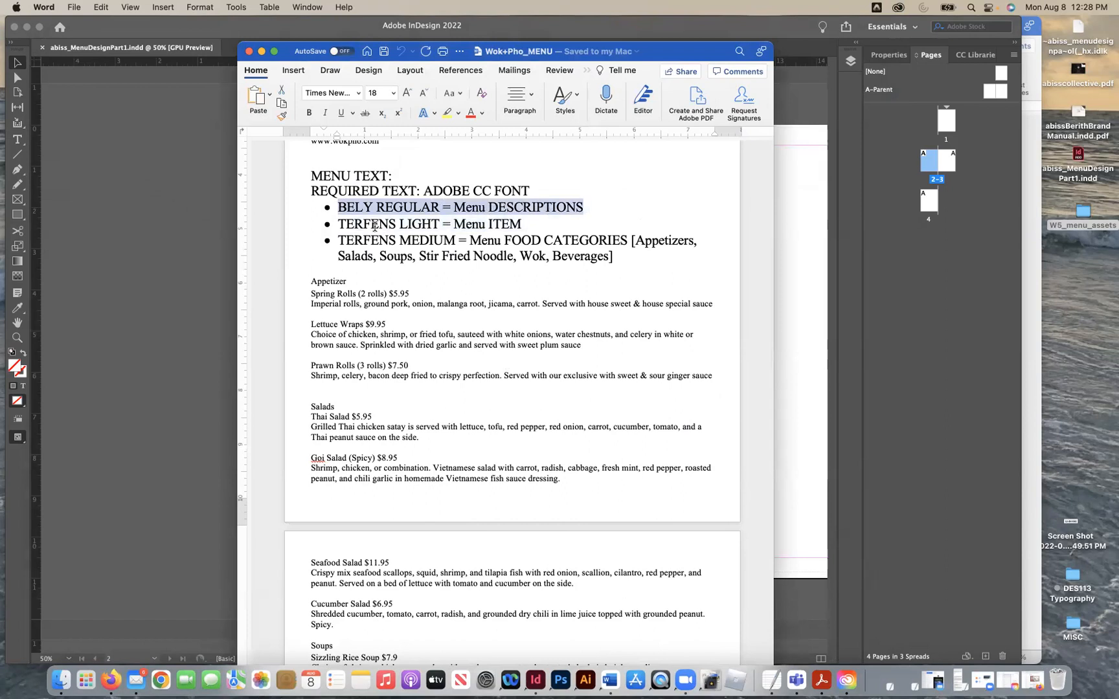
left_click_drag(340, 224, 499, 222)
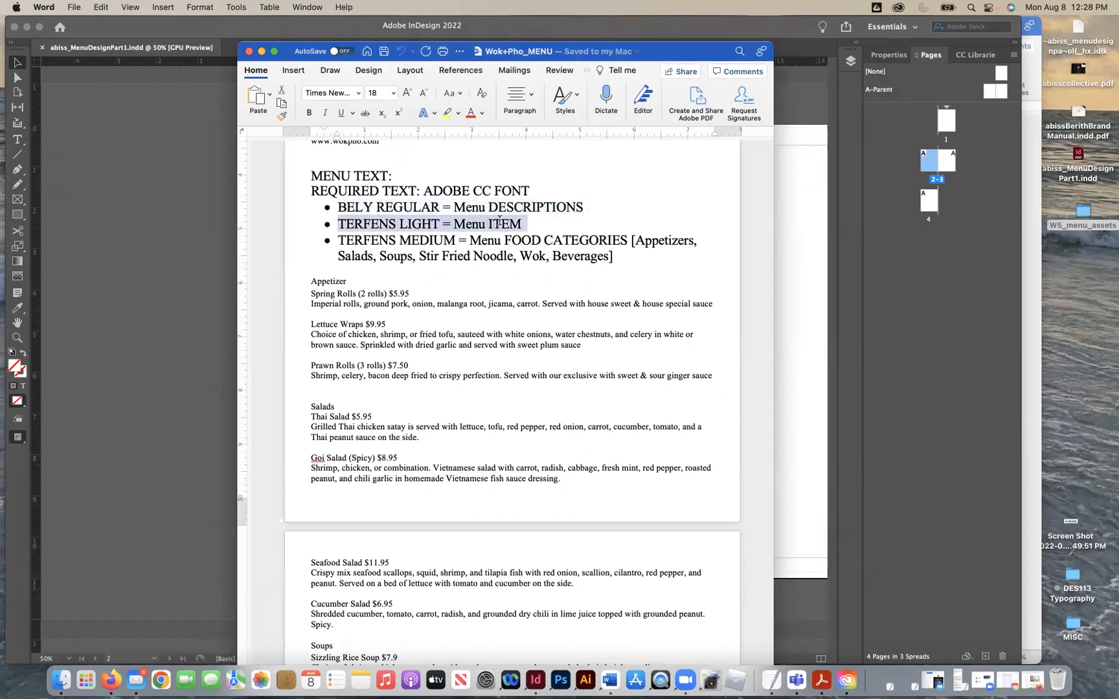
left_click_drag(339, 239, 598, 251)
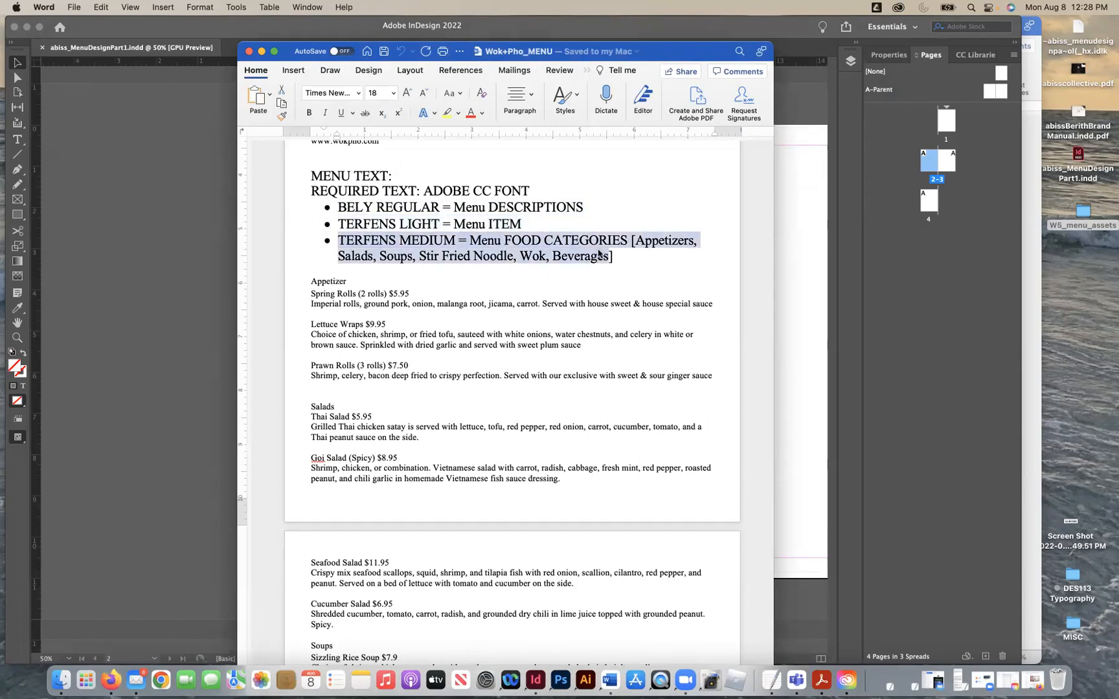
left_click(502, 257)
Step: Compare the Appetizer heading, the Spring Rolls item and its description with the document's required font list
double_click(309, 279)
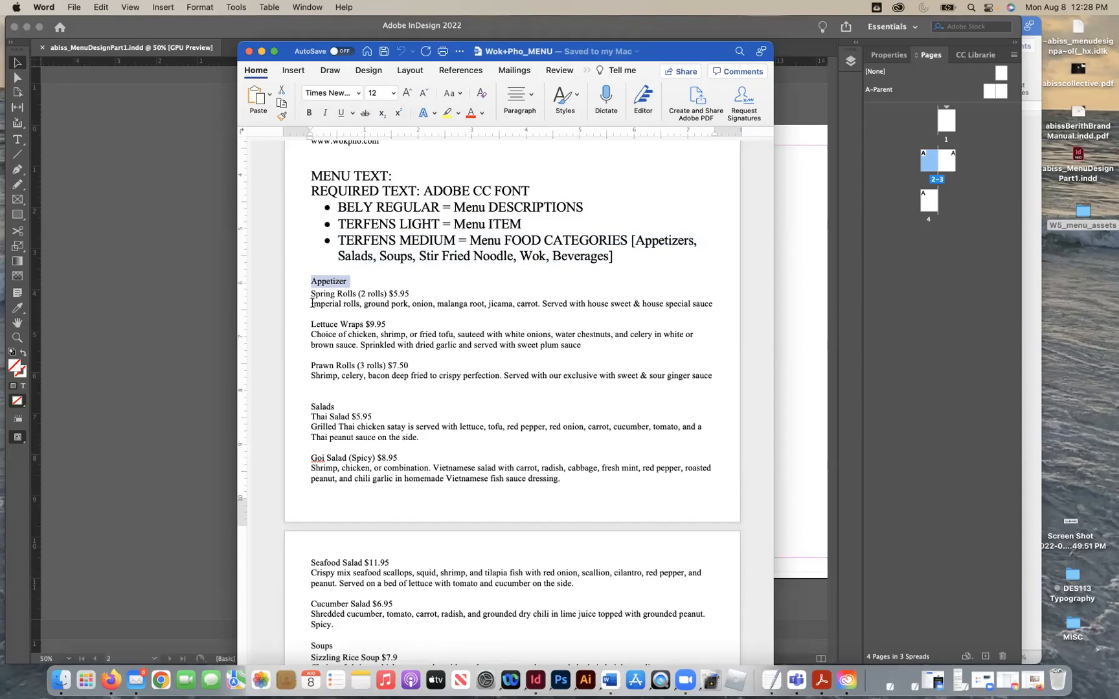
left_click_drag(312, 303, 380, 303)
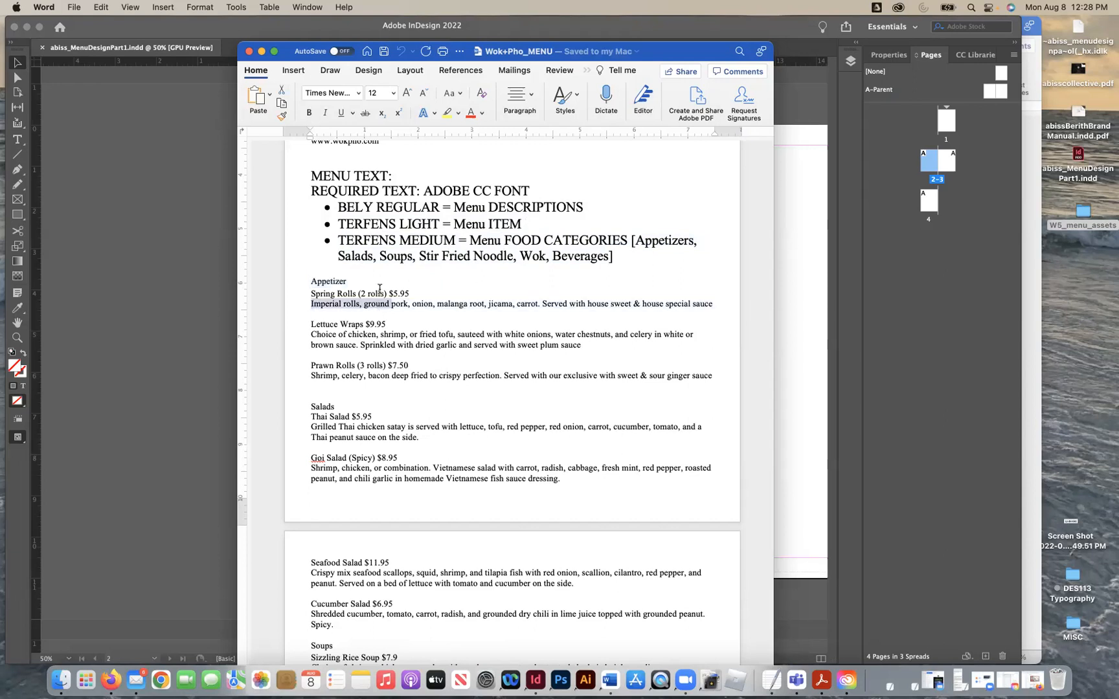
left_click(380, 293)
mouse_move(310, 303)
left_mouse_down()
mouse_move(415, 307)
mouse_move(304, 294)
left_mouse_up()
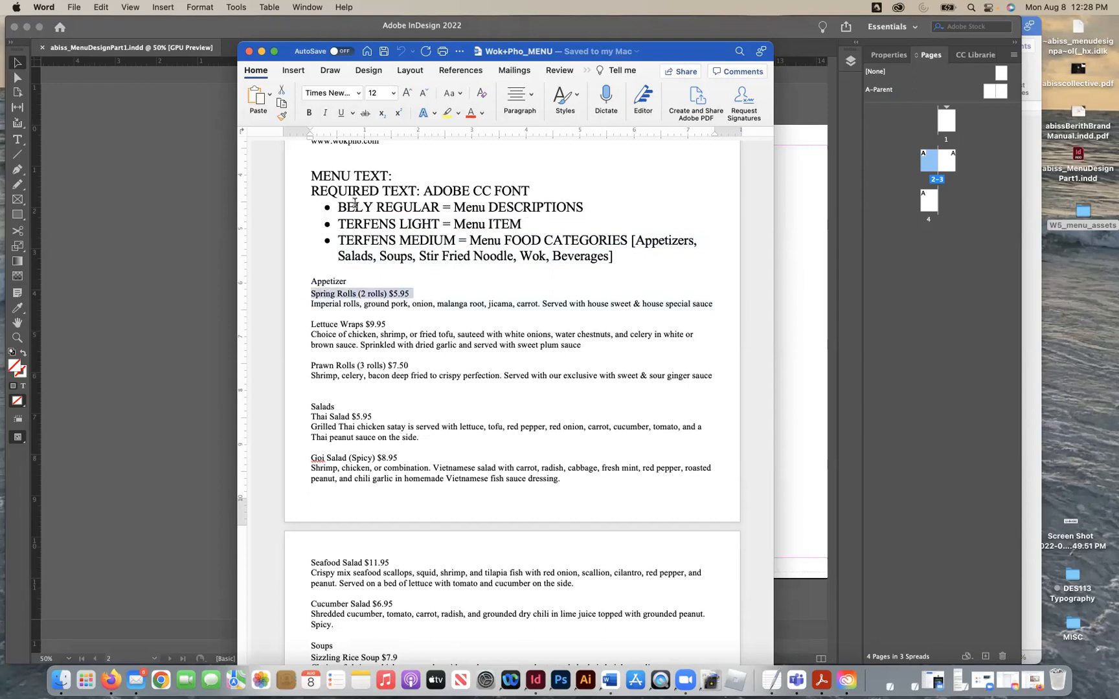
left_click_drag(457, 224, 519, 225)
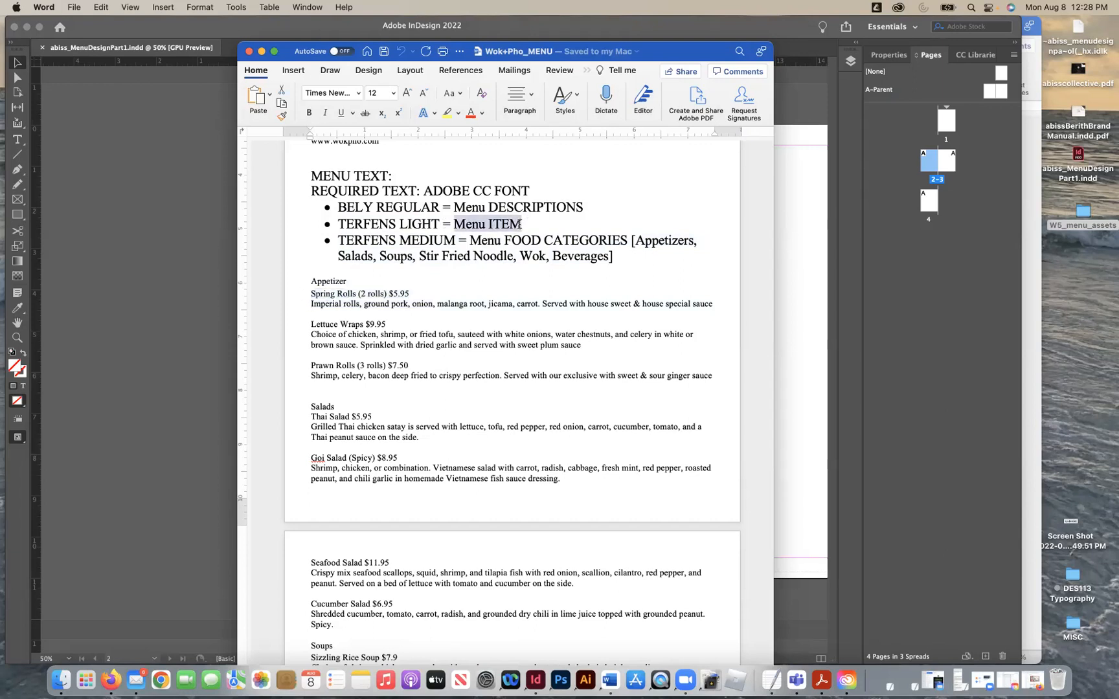
left_click_drag(347, 281, 301, 286)
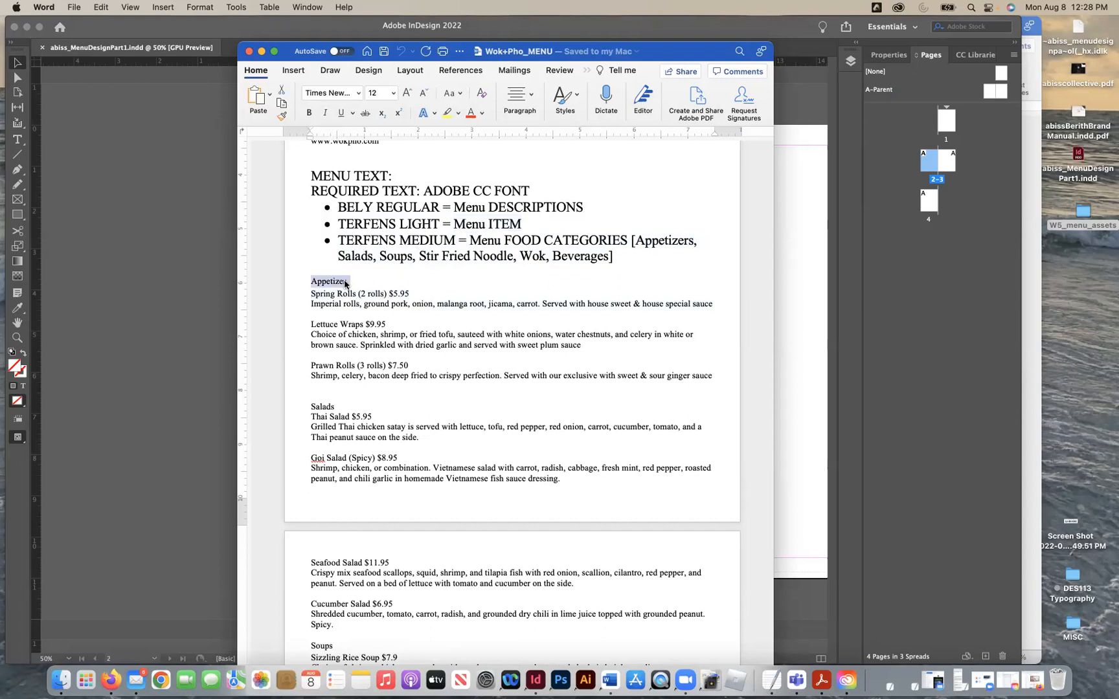
left_click(395, 330)
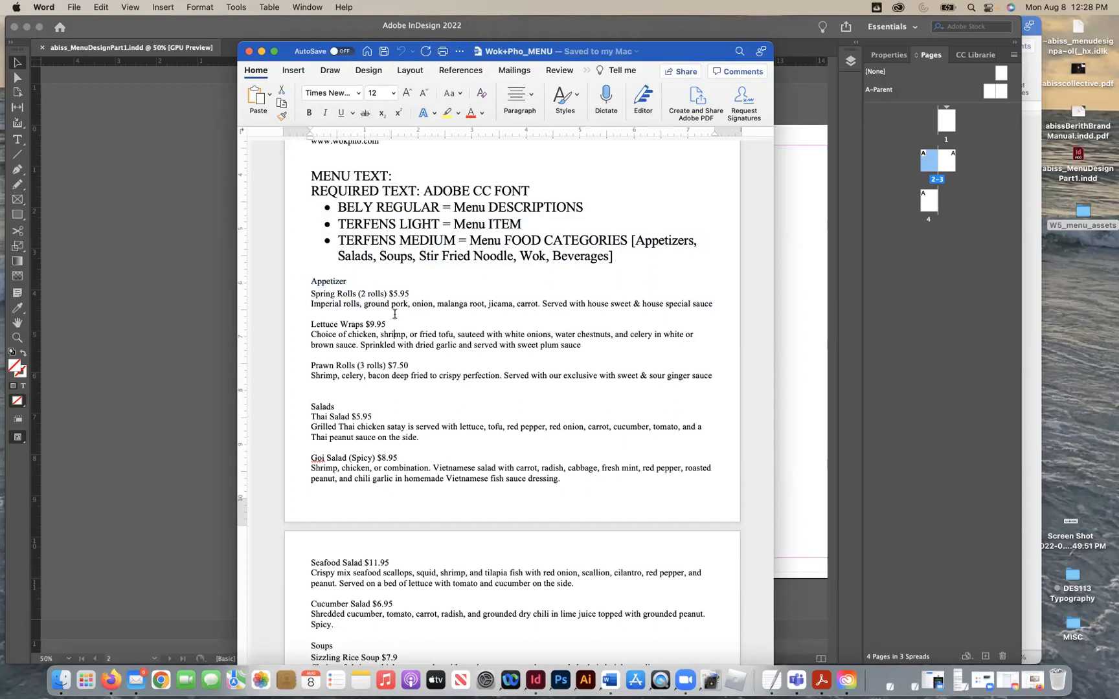
left_click_drag(414, 295, 325, 292)
left_click_drag(311, 303, 718, 304)
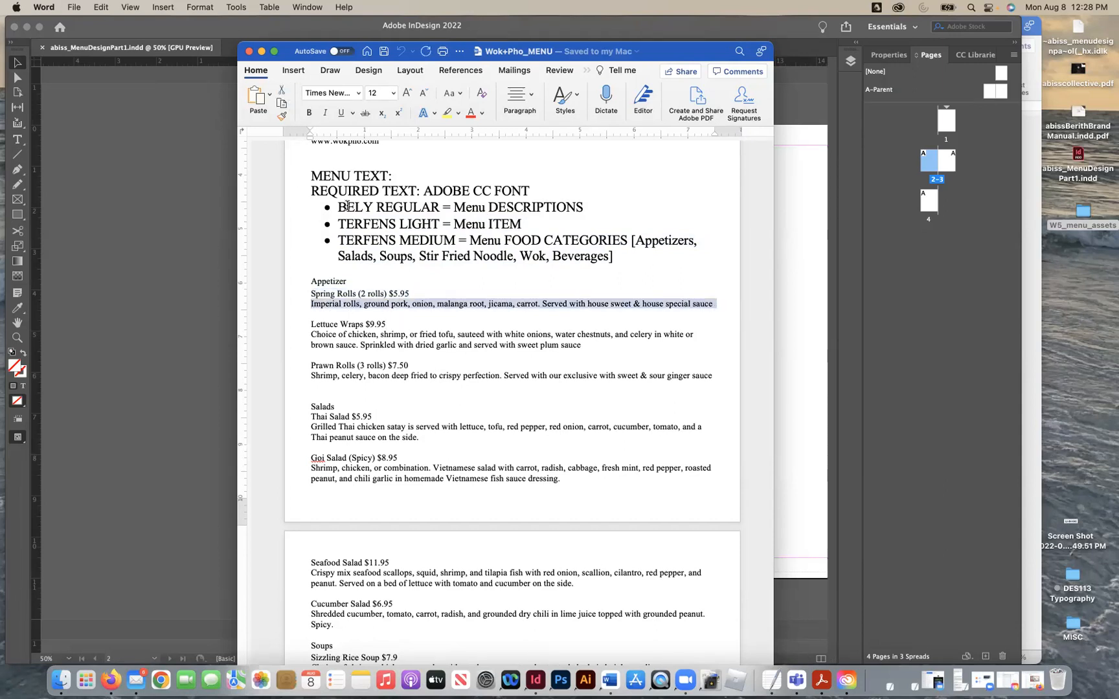
left_click(351, 268)
Step: Copy the whole menu text in Word from Appetizer through Mountain Dew, and switch to InDesign
left_click_drag(312, 281, 511, 611)
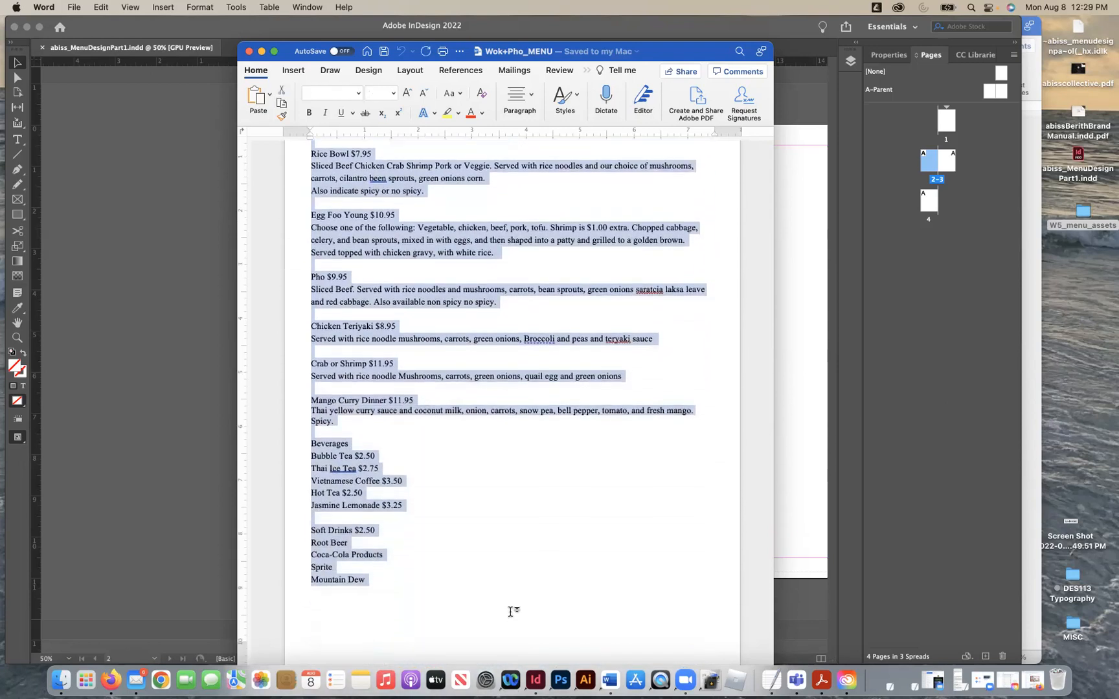
scroll(389, 359, "up", 20)
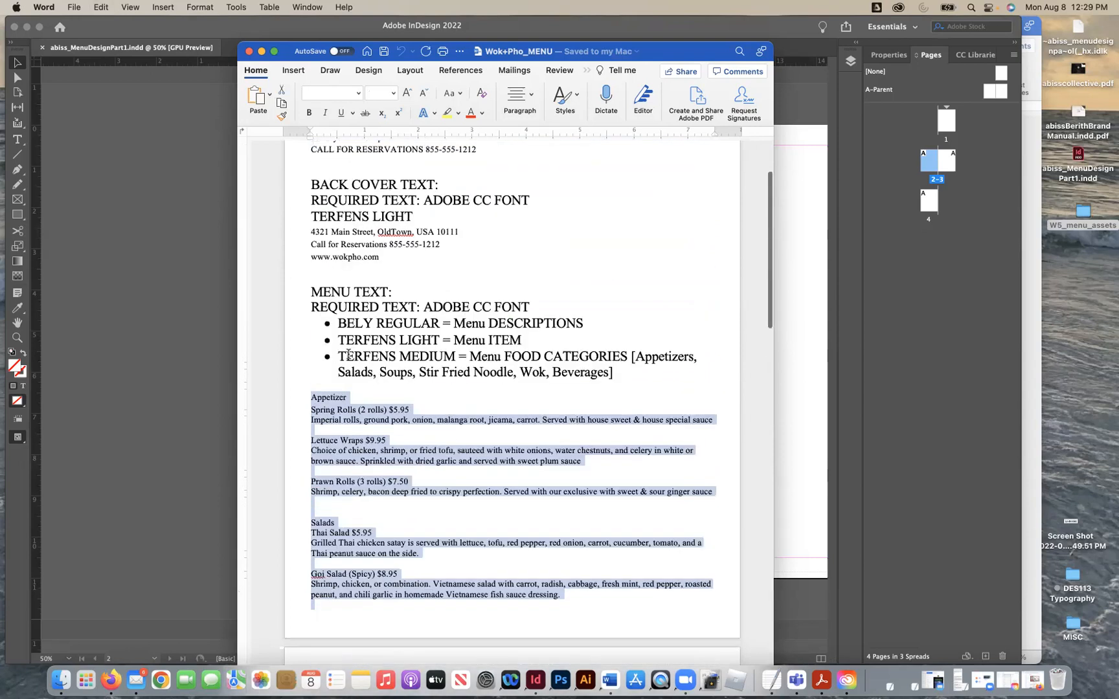
left_click(152, 351)
Step: Draw text frames filling the margins on pages 2 and 3, and paste the copied menu text into the page 2 frame
left_click(18, 139)
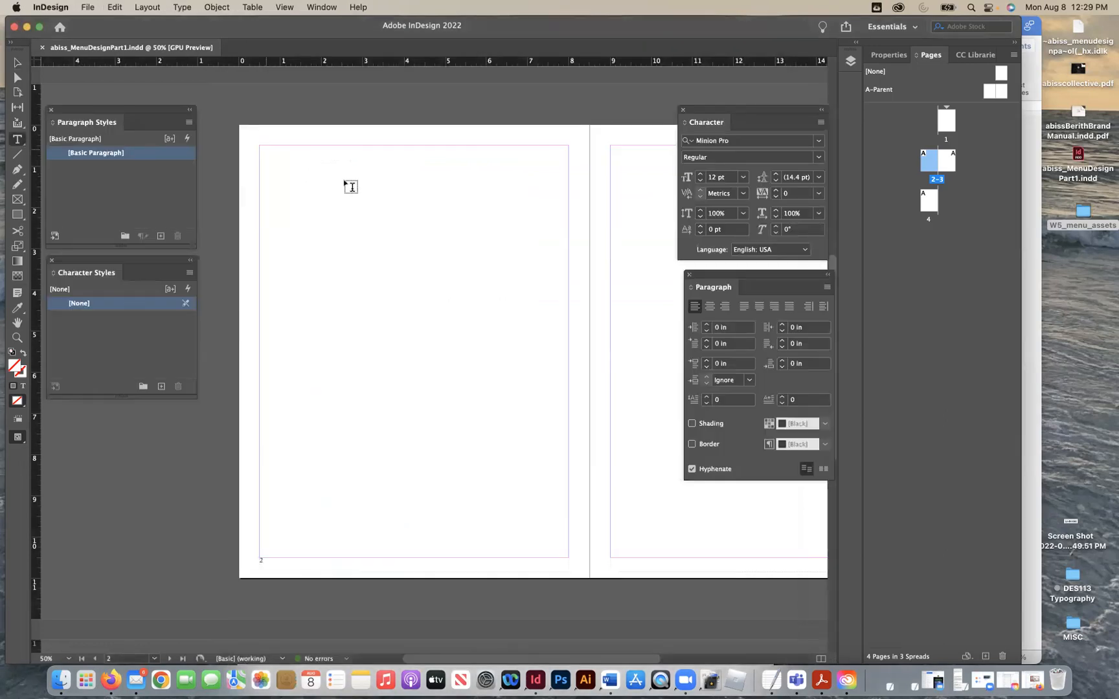
left_click_drag(266, 149, 570, 556)
scroll(596, 561, "right", 8)
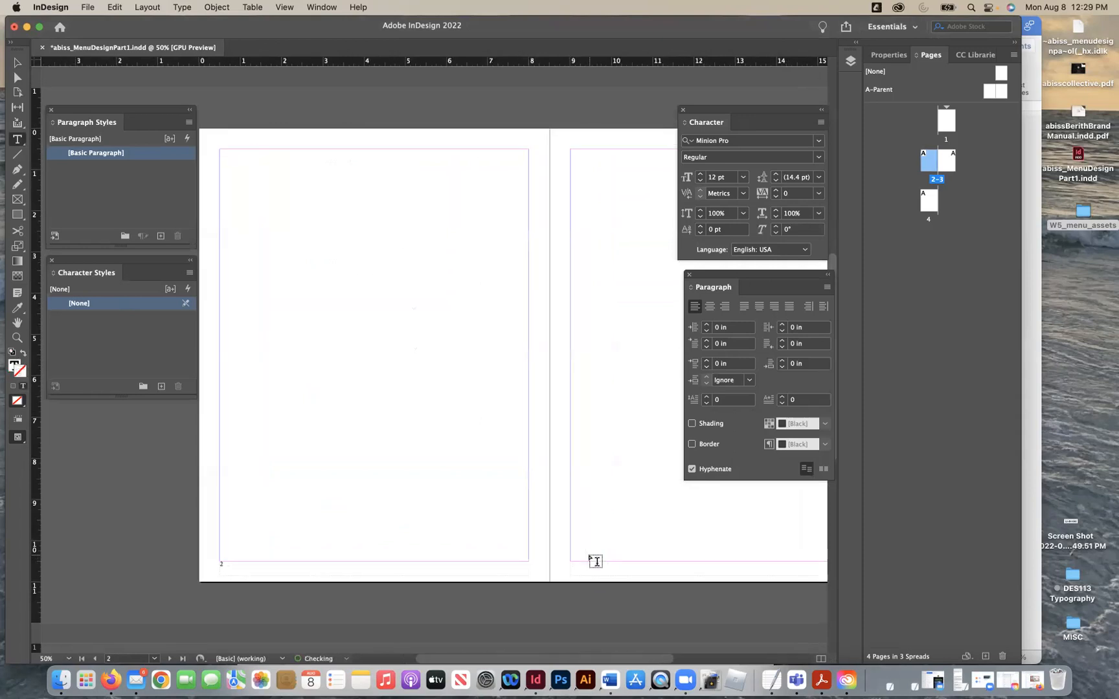
scroll(579, 531, "down", 1)
scroll(580, 531, "right", 1)
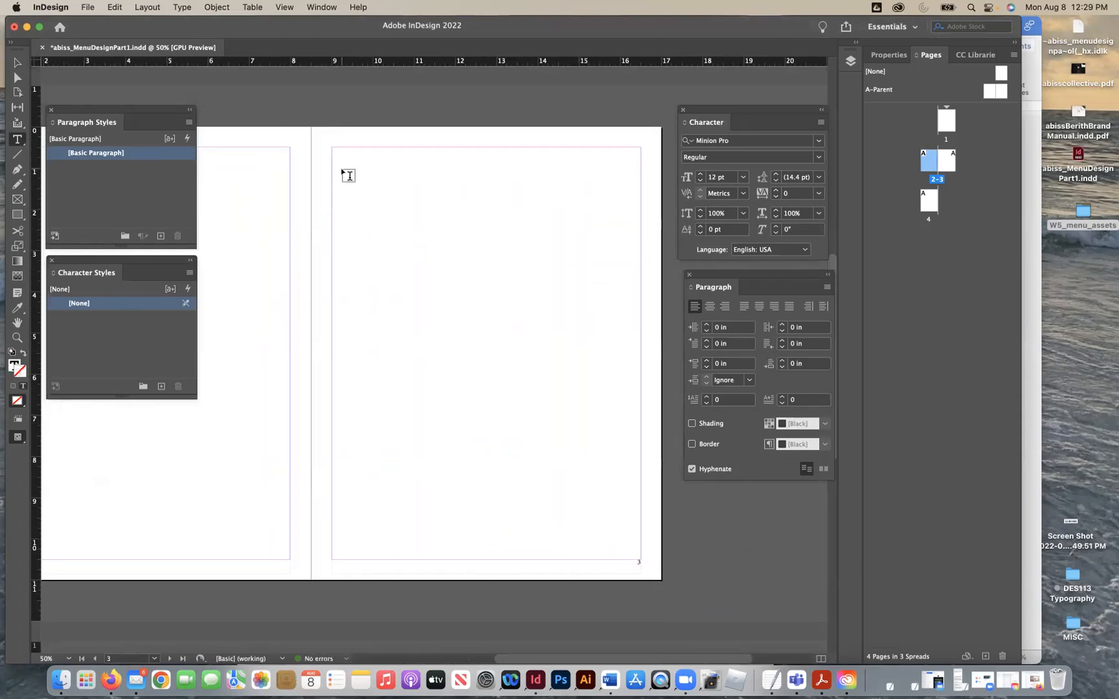
left_click_drag(333, 149, 649, 566)
scroll(529, 505, "left", 9)
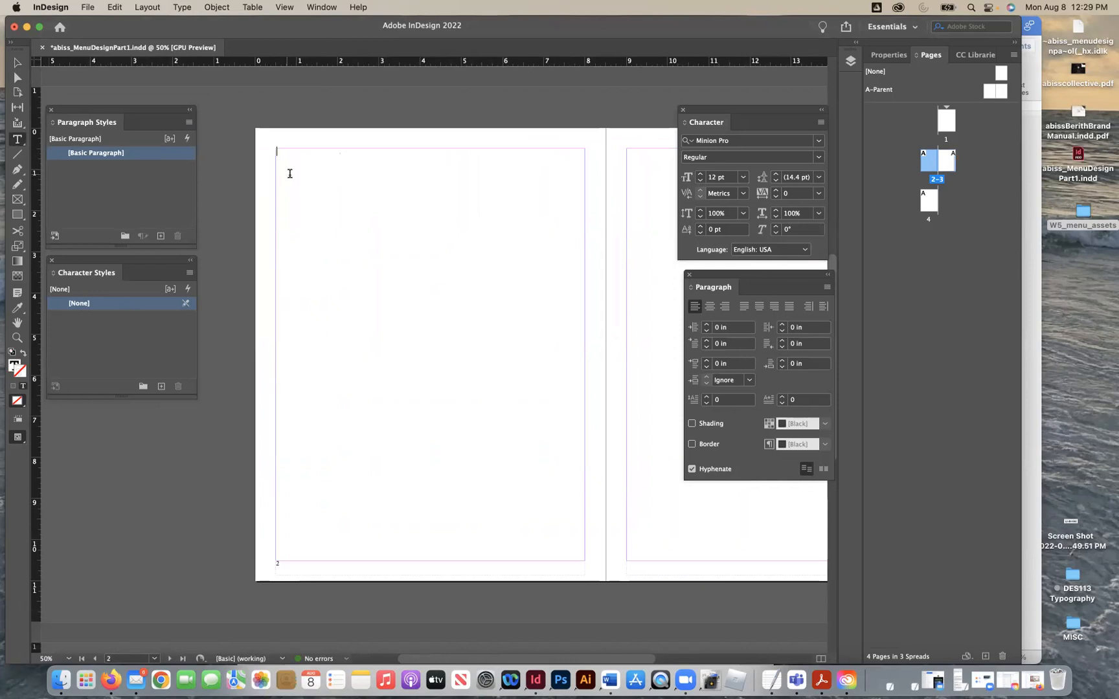
key("super+v")
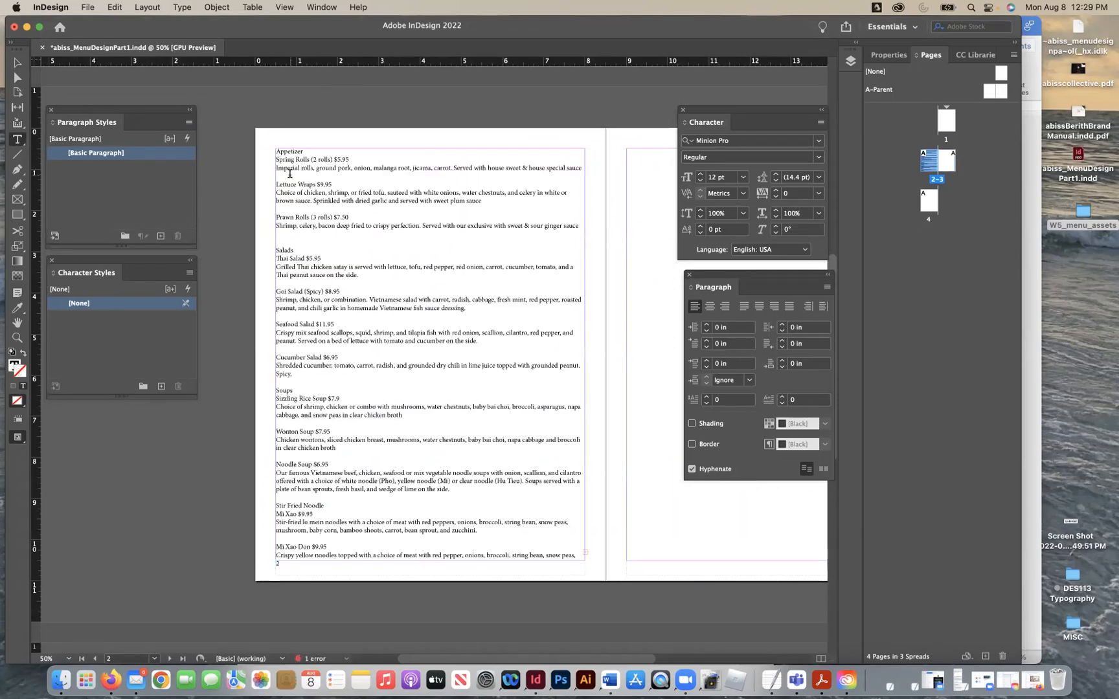
Step: Thread the overset menu text from the page 2 text frame into the frame on page 3
scroll(445, 297, "right", 3)
scroll(445, 297, "up", 1)
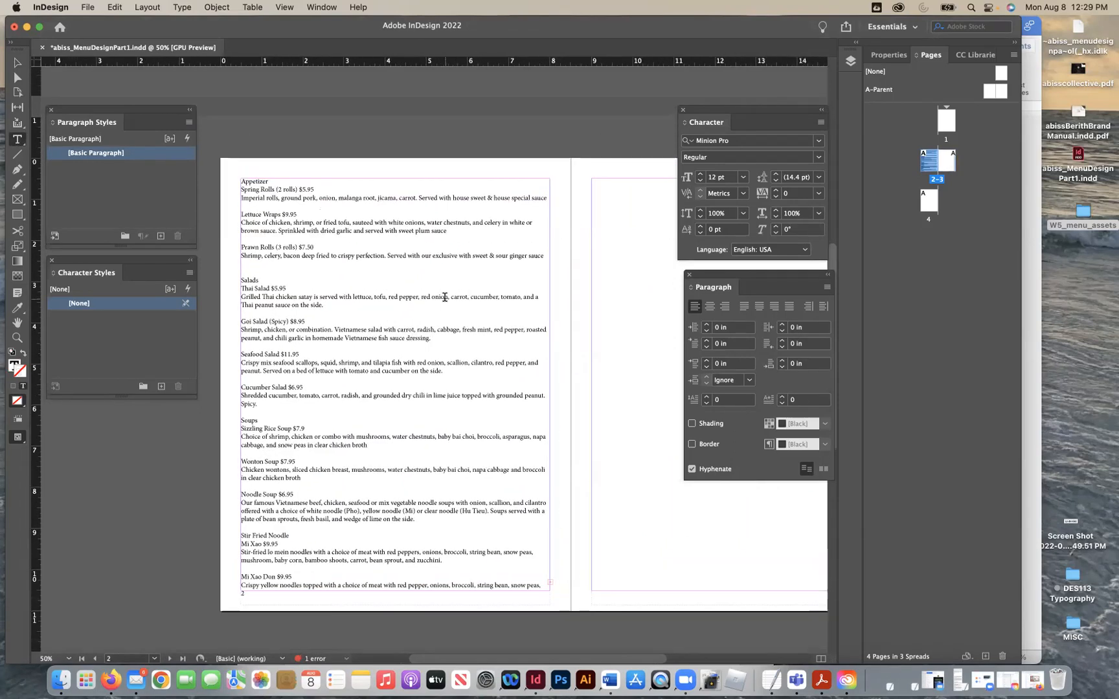
left_click(18, 62)
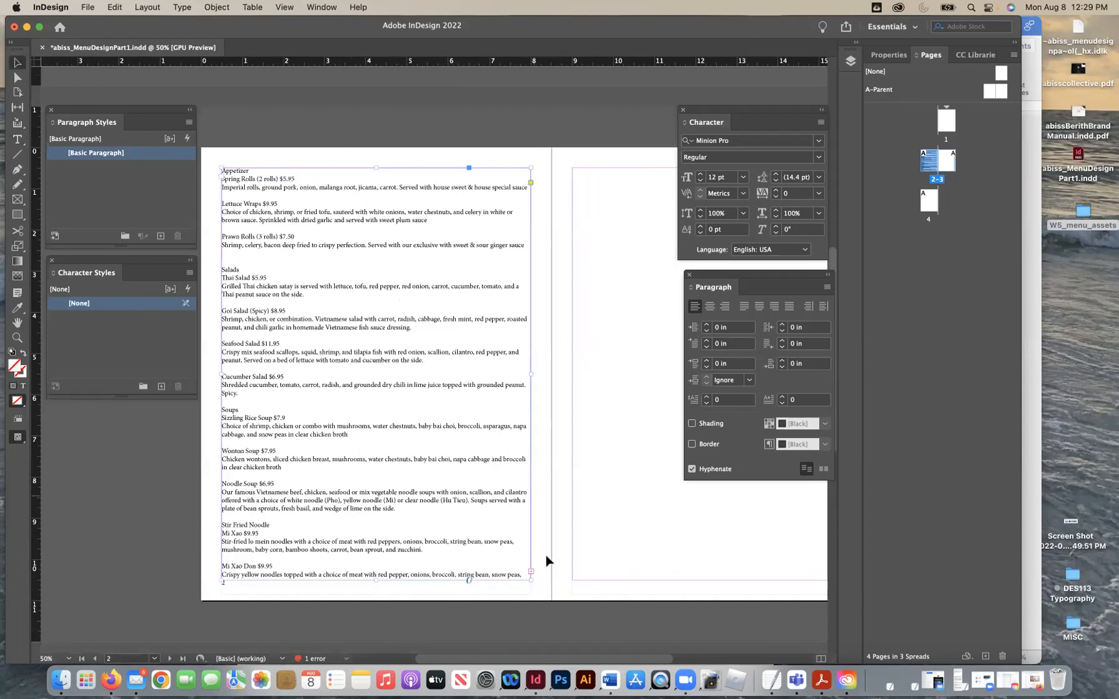
left_click(531, 572)
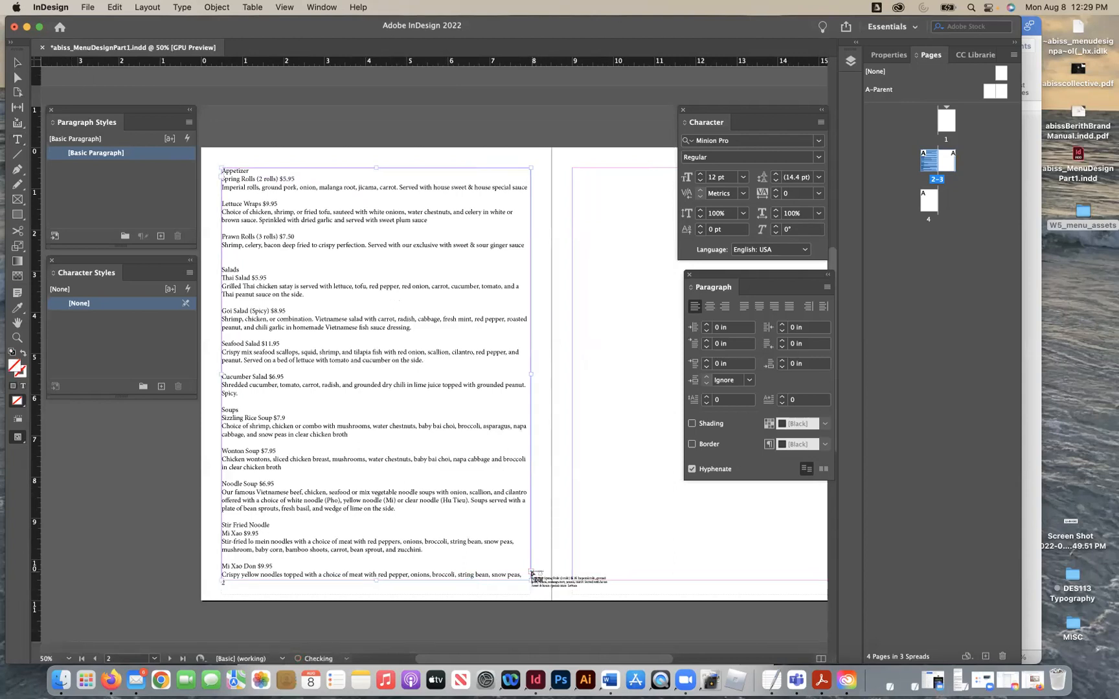
left_click(613, 497)
Step: Examine how the threaded menu text flows across pages 2 and 3, ending with a closer view of the Appetizer section
scroll(613, 498, "right", 2)
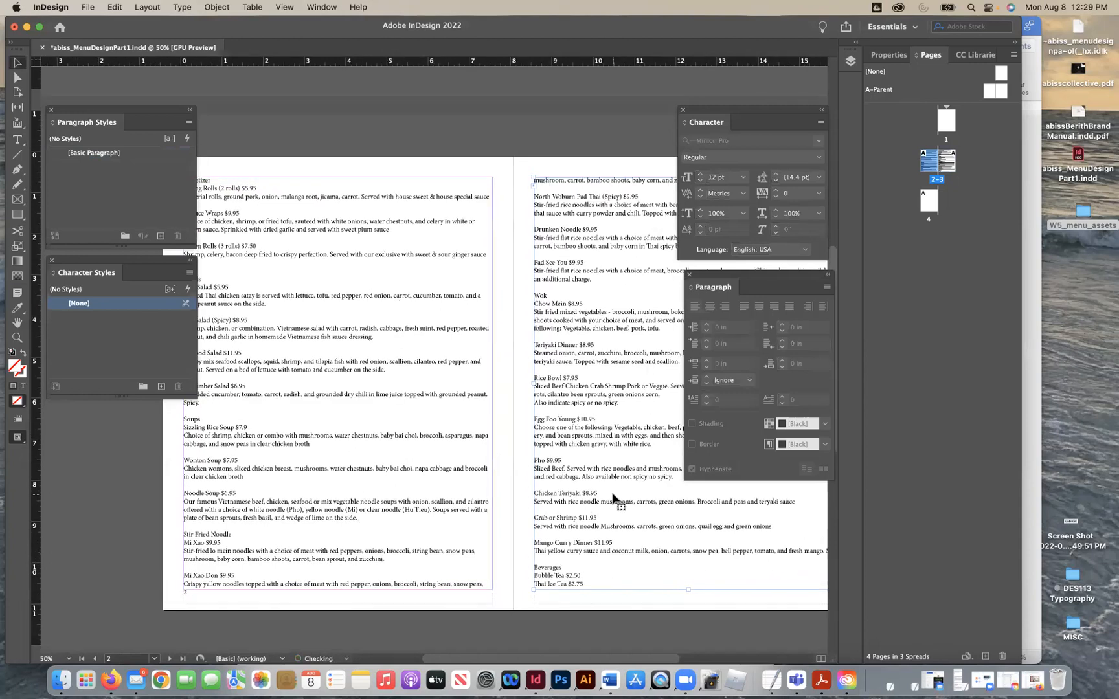
scroll(696, 547, "right", 3)
scroll(696, 547, "down", 1)
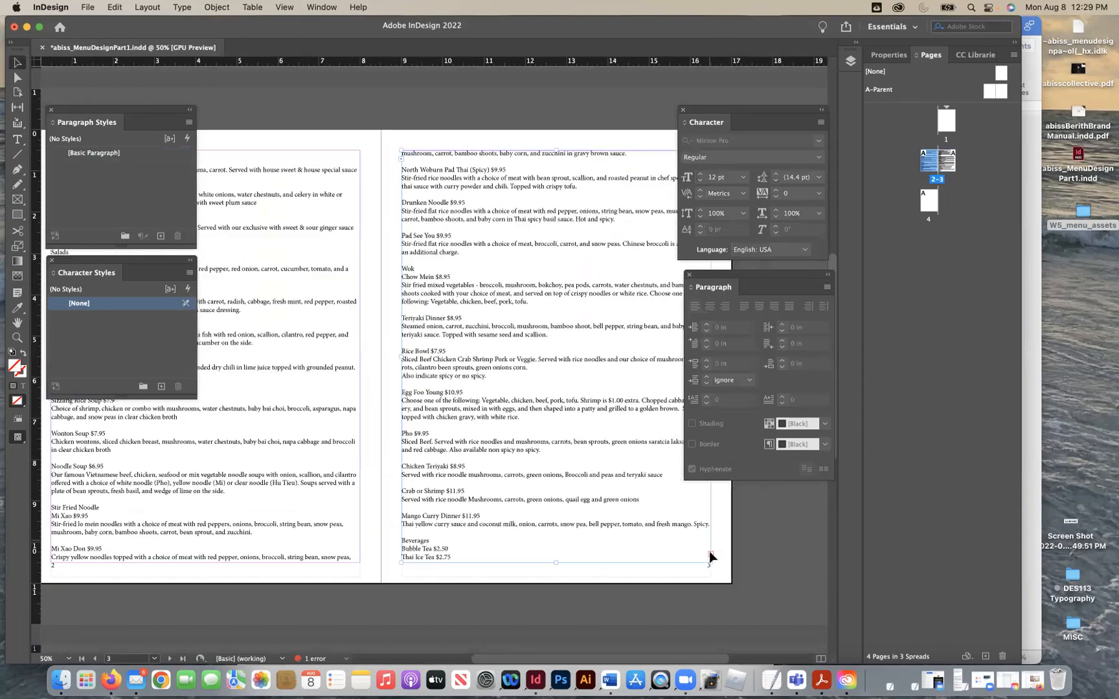
scroll(523, 524, "left", 3)
scroll(523, 523, "up", 1)
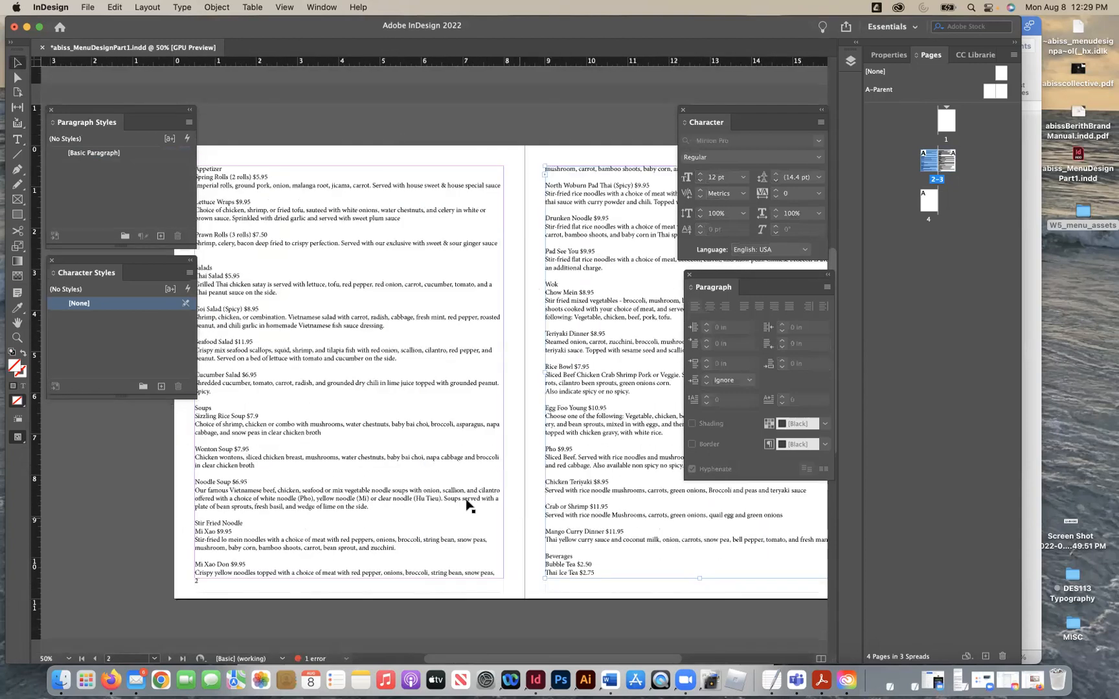
scroll(466, 505, "left", 1)
scroll(466, 505, "up", 1)
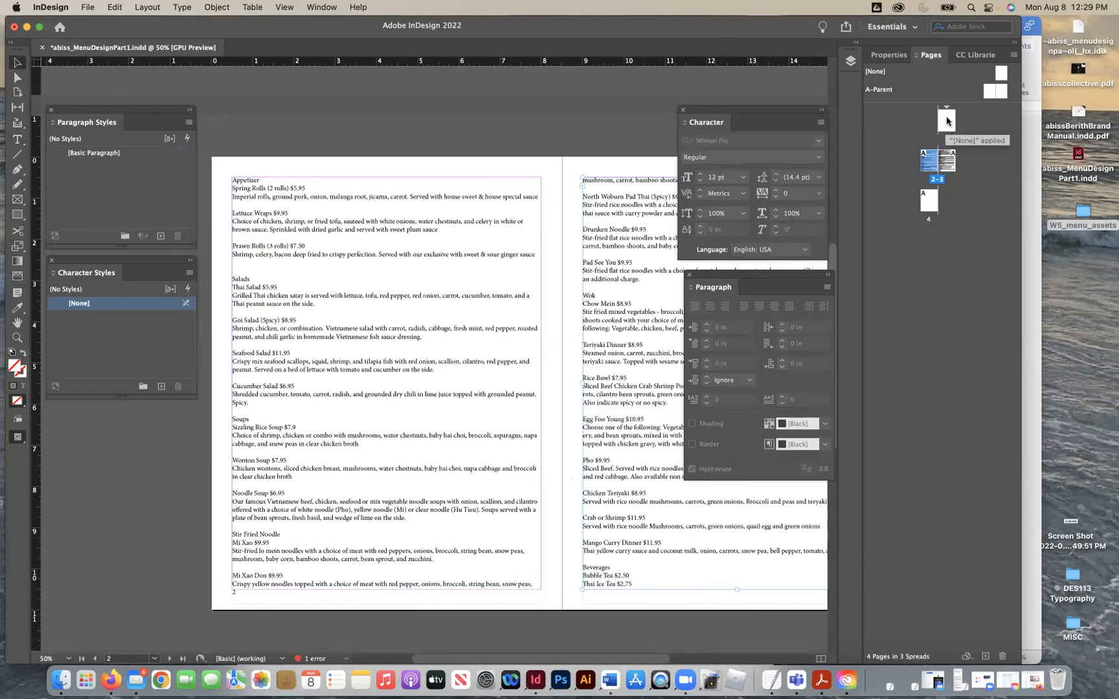
left_click(434, 121)
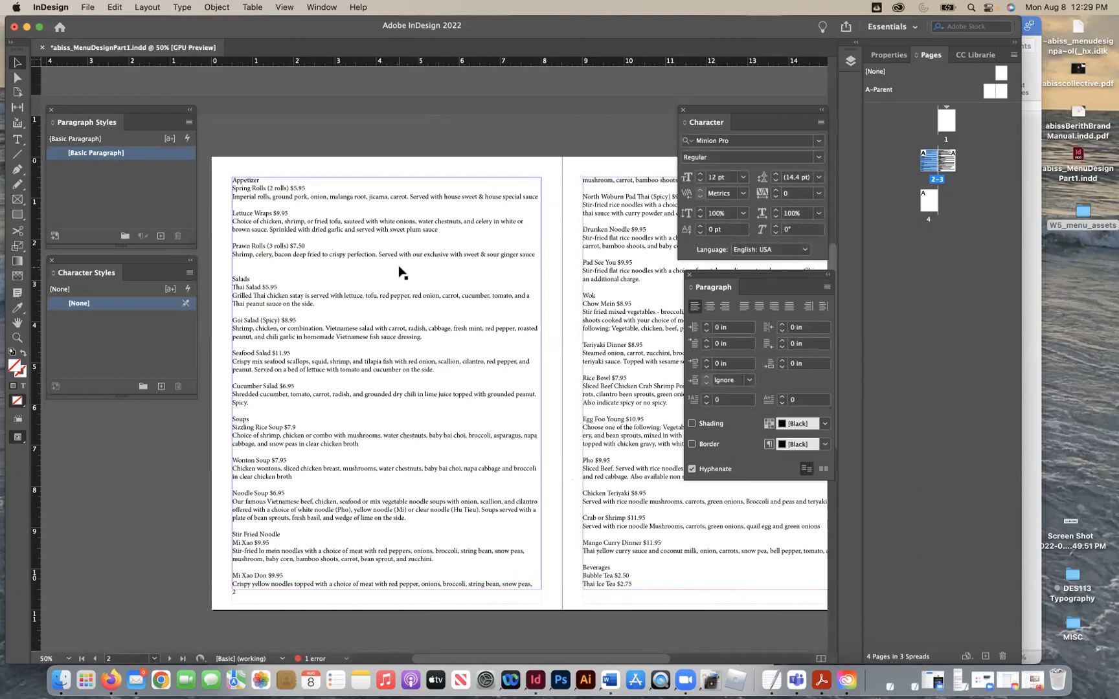
scroll(400, 269, "left", 2)
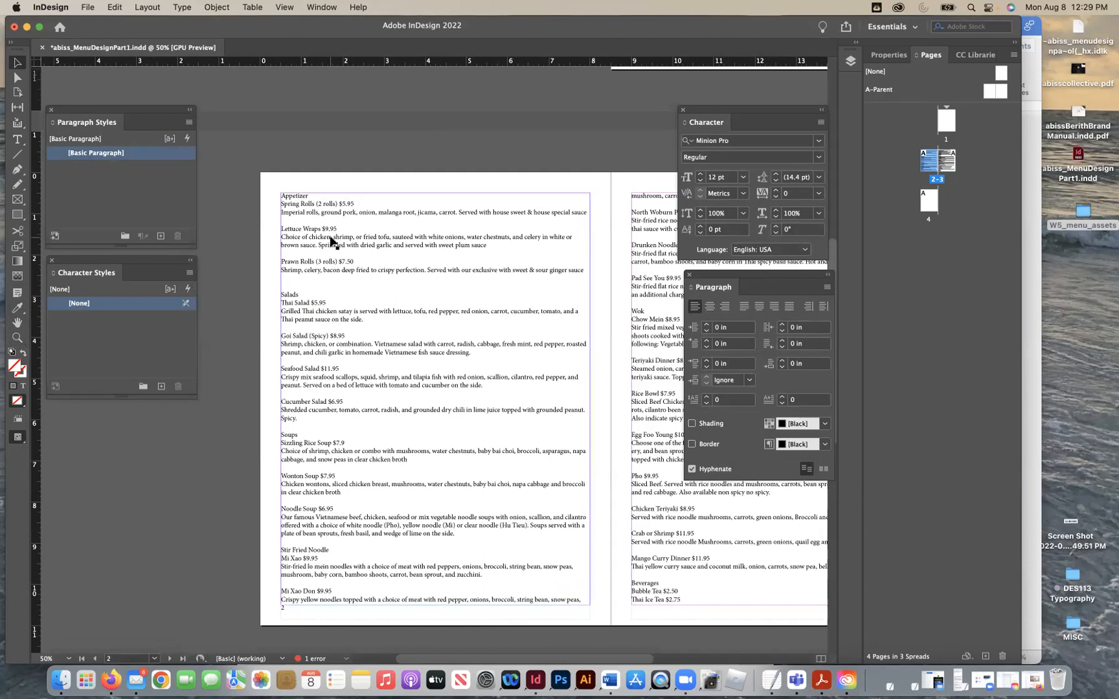
key("super+equal")
scroll(332, 241, "left", 5)
scroll(331, 241, "up", 2)
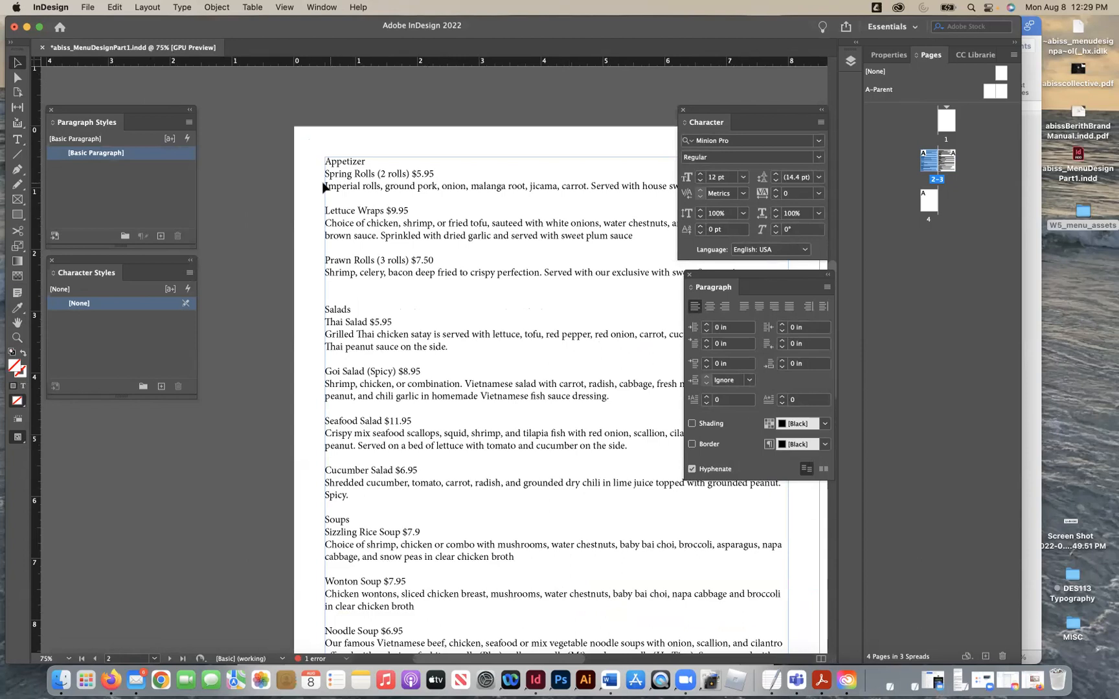
Step: Move the InDesign window down to reveal Word, check the required font for food categories such as Appetizer, and return to InDesign
left_click_drag(209, 35, 219, 107)
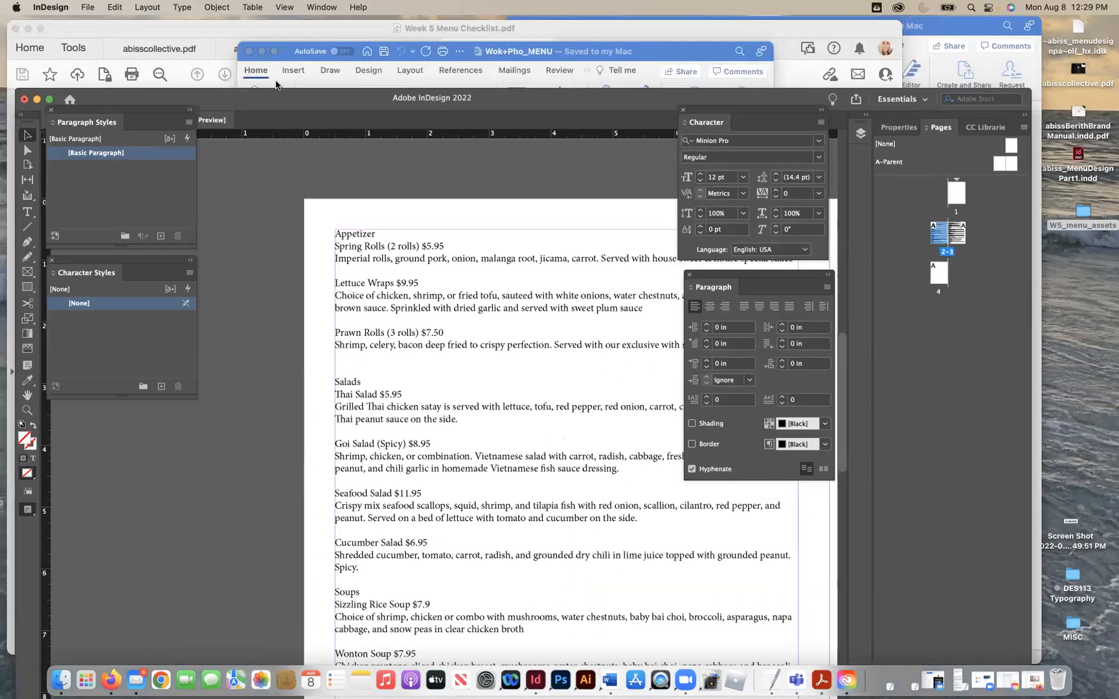
left_click(380, 77)
left_click(410, 244)
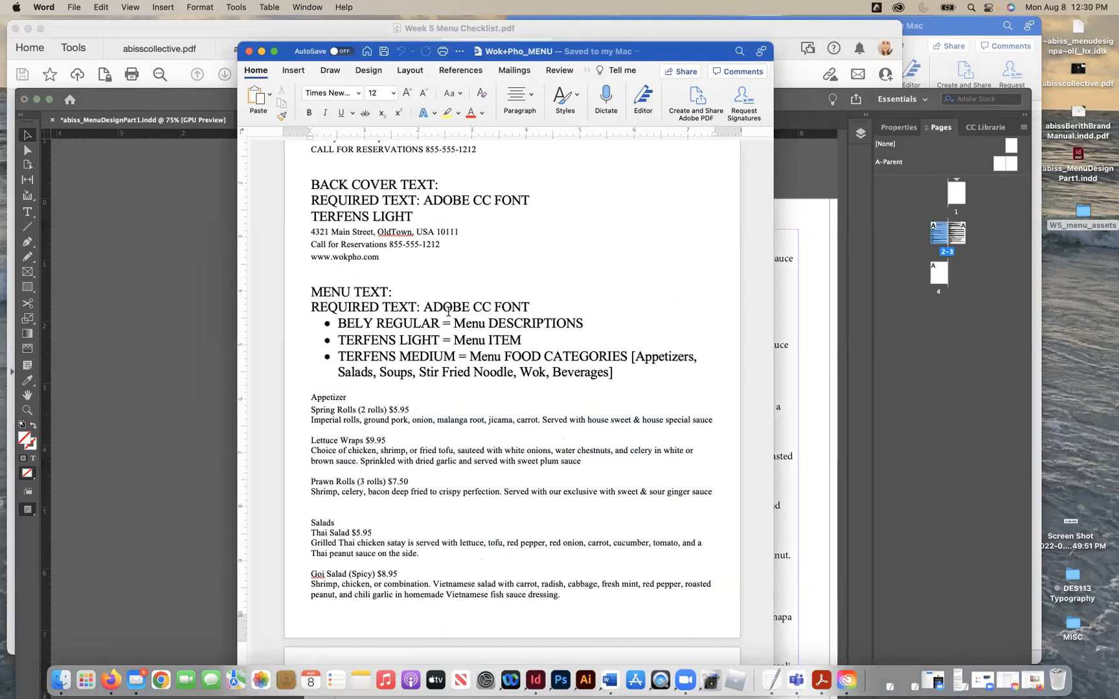
left_click_drag(456, 322, 584, 324)
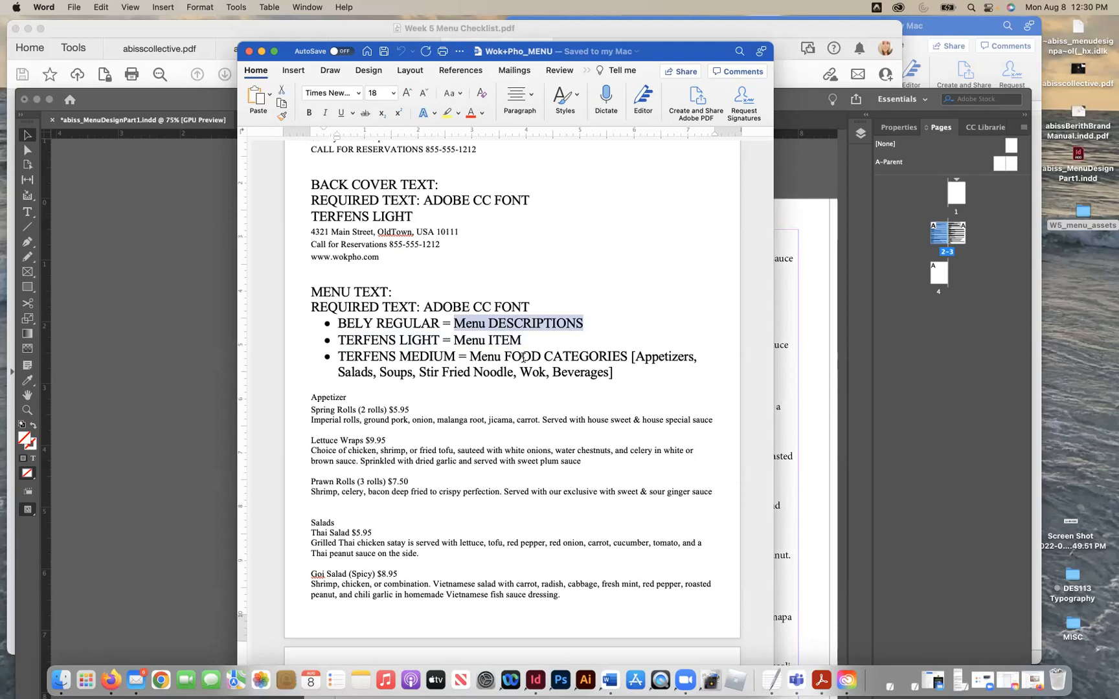
left_click(516, 367)
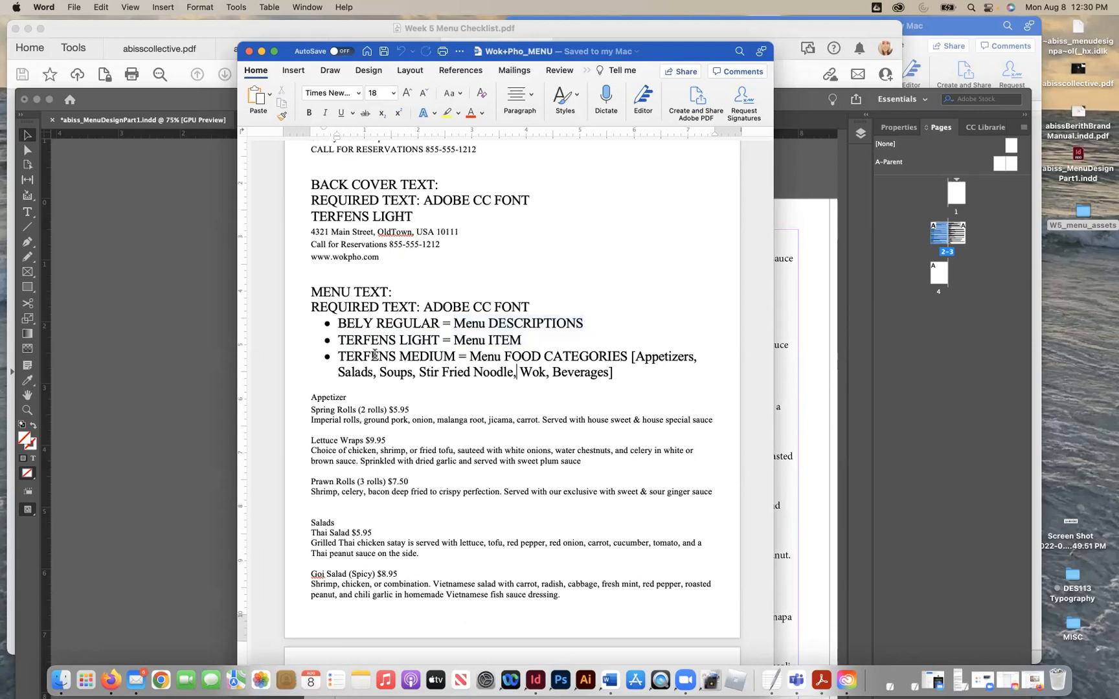
left_click_drag(338, 357, 455, 358)
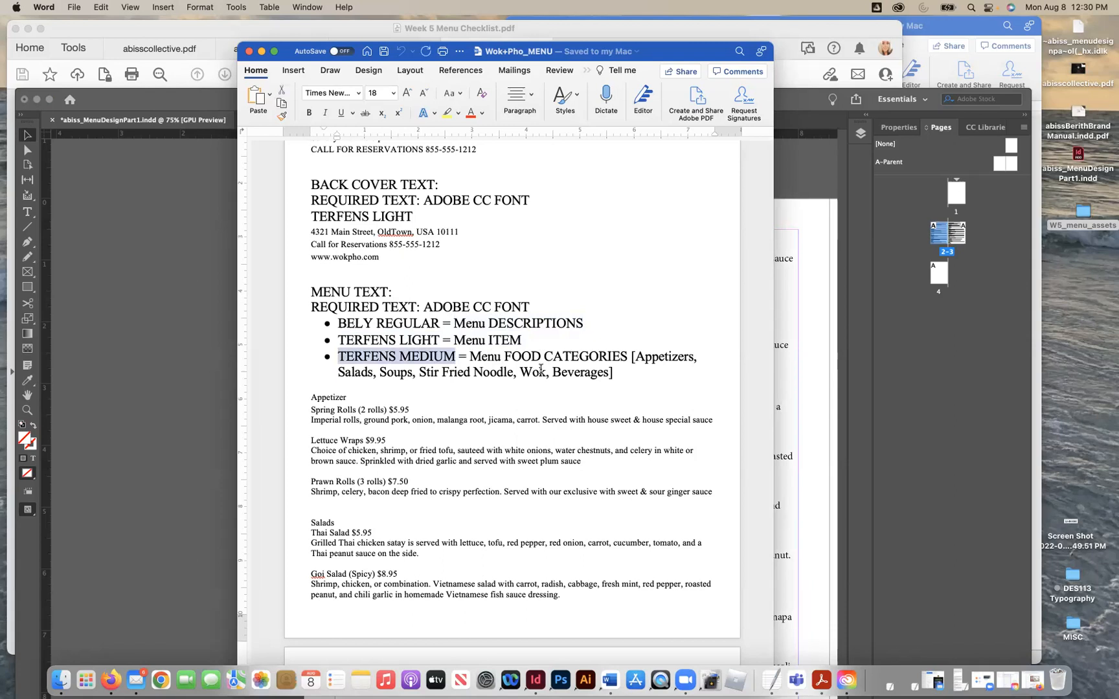
left_click_drag(346, 397, 310, 397)
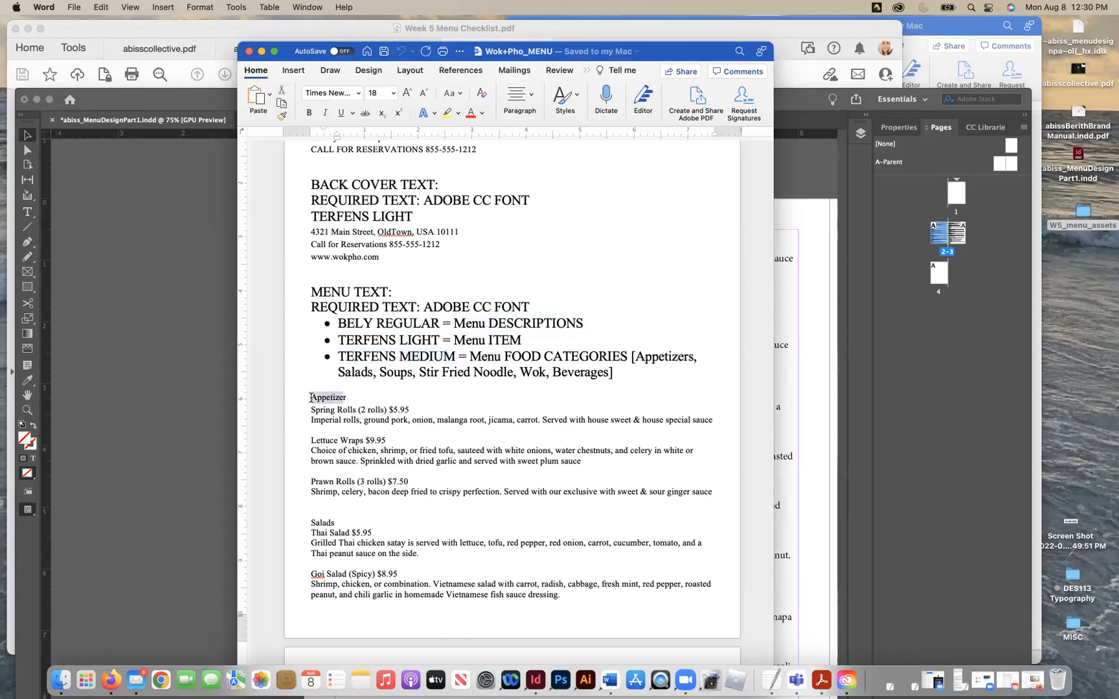
left_click(327, 398)
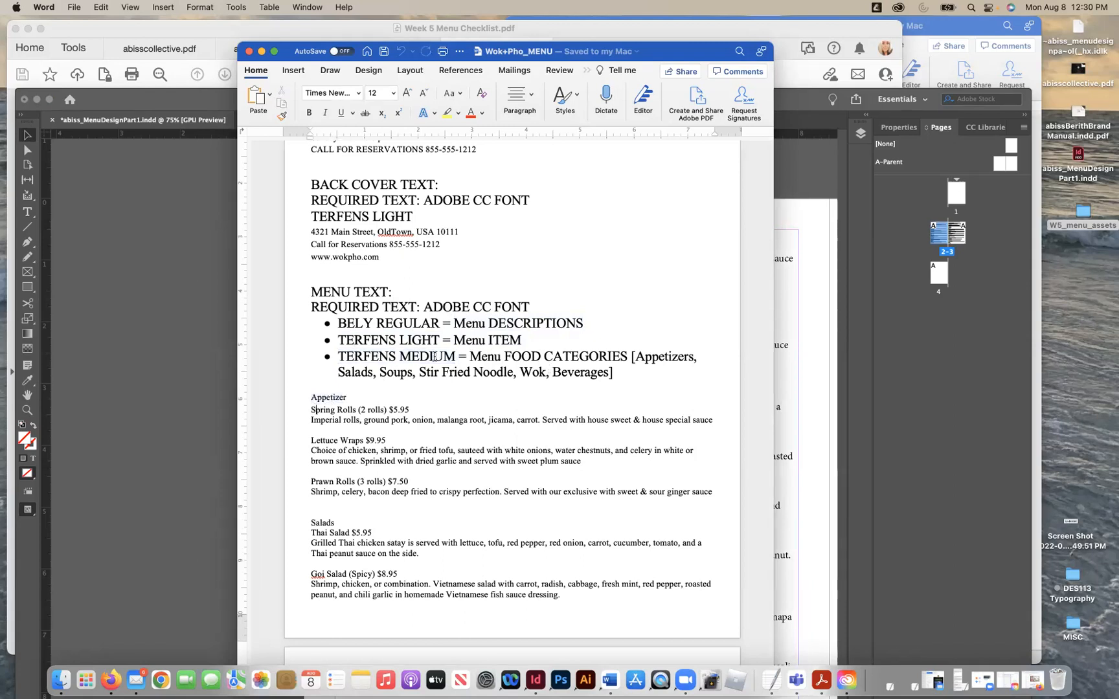
left_click(178, 347)
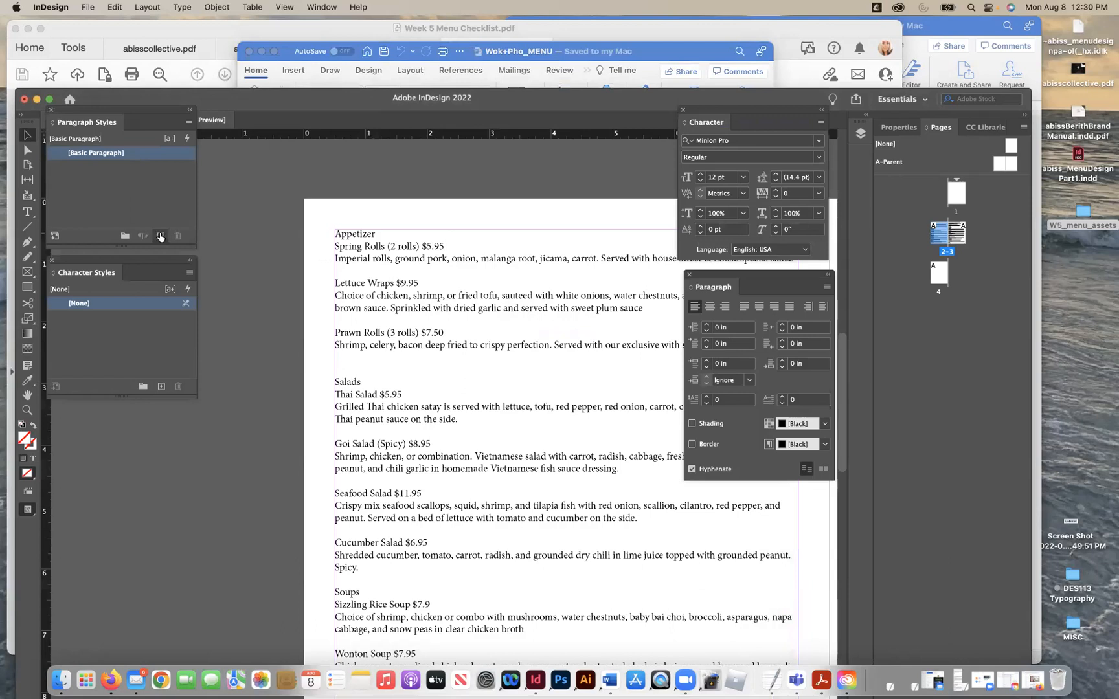
left_click(284, 7)
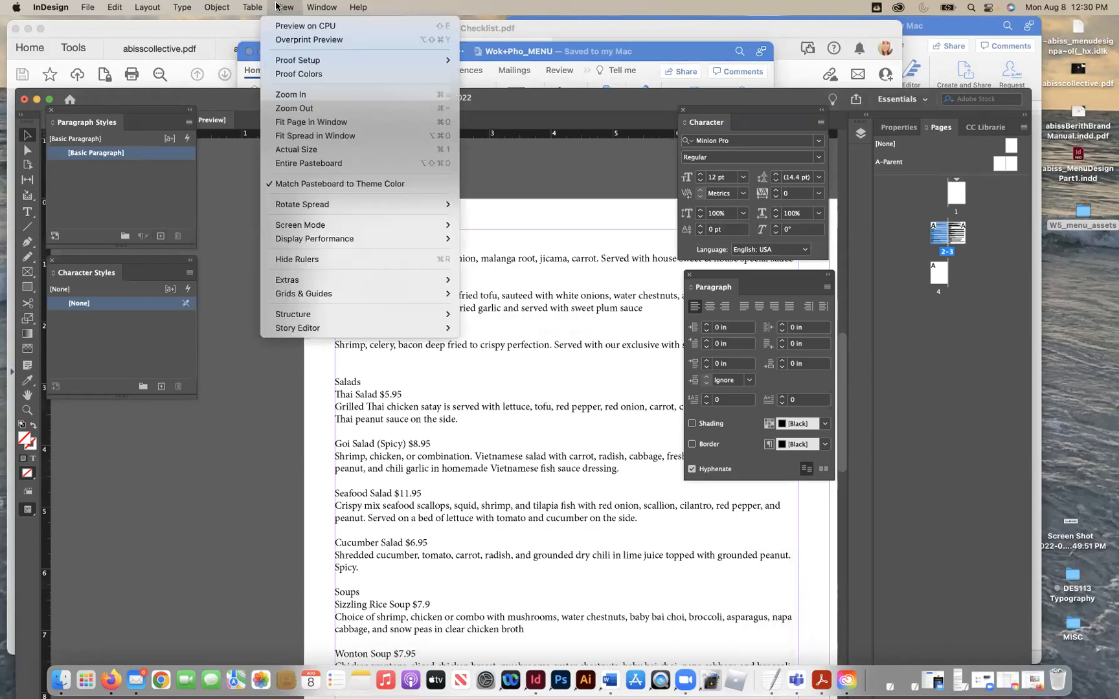
mouse_move(321, 7)
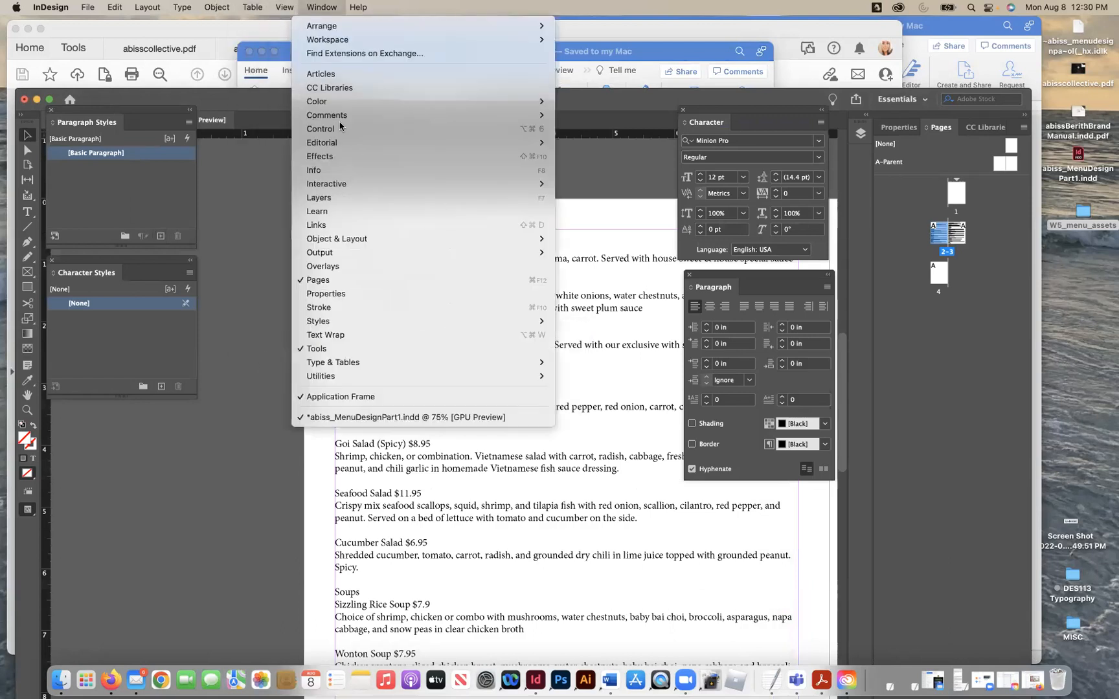
mouse_move(379, 319)
left_click(93, 205)
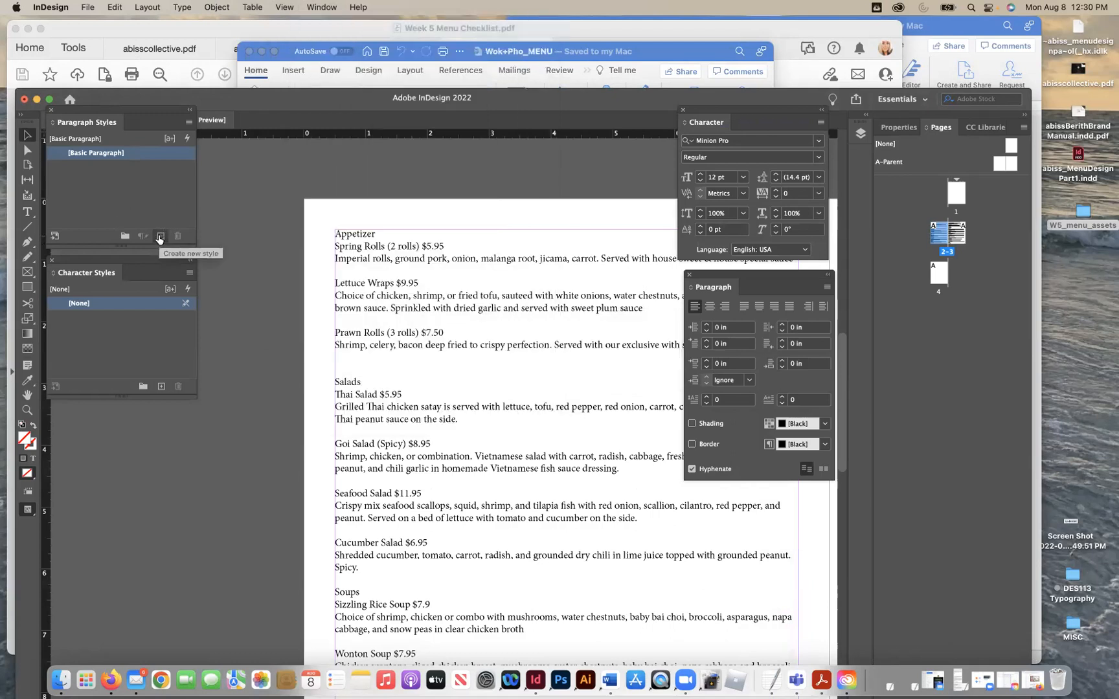
Step: Create a new paragraph style and name it Food Menu Categories, checking the category wording in the Word document
left_click(160, 237)
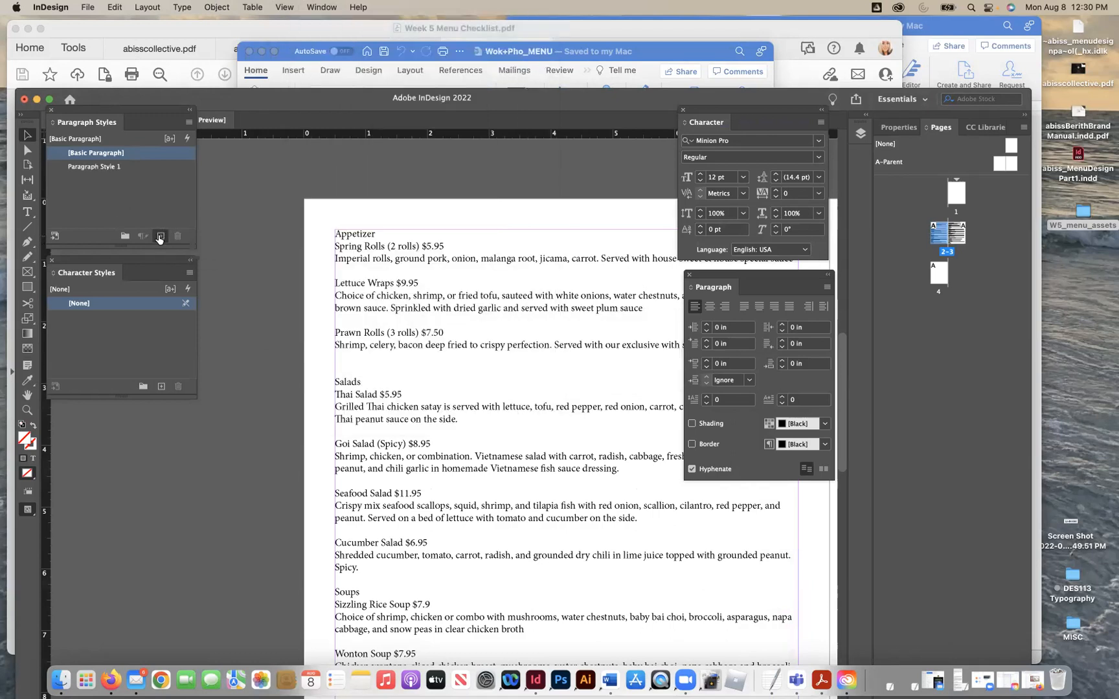
double_click(109, 167)
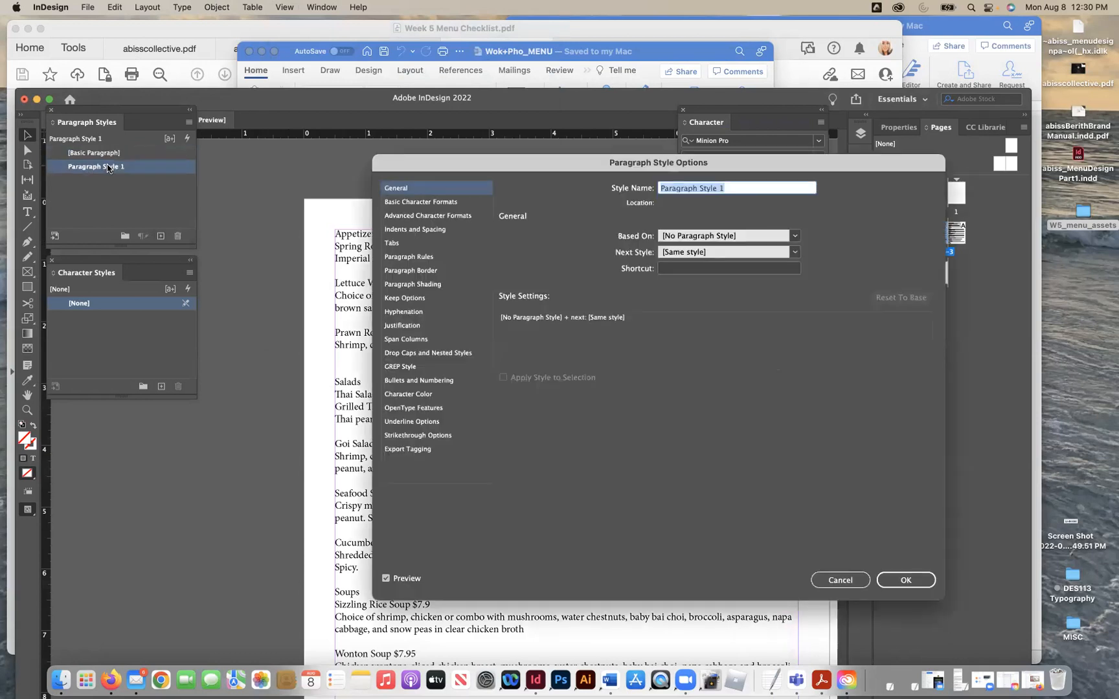
type("Fo")
left_click(350, 73)
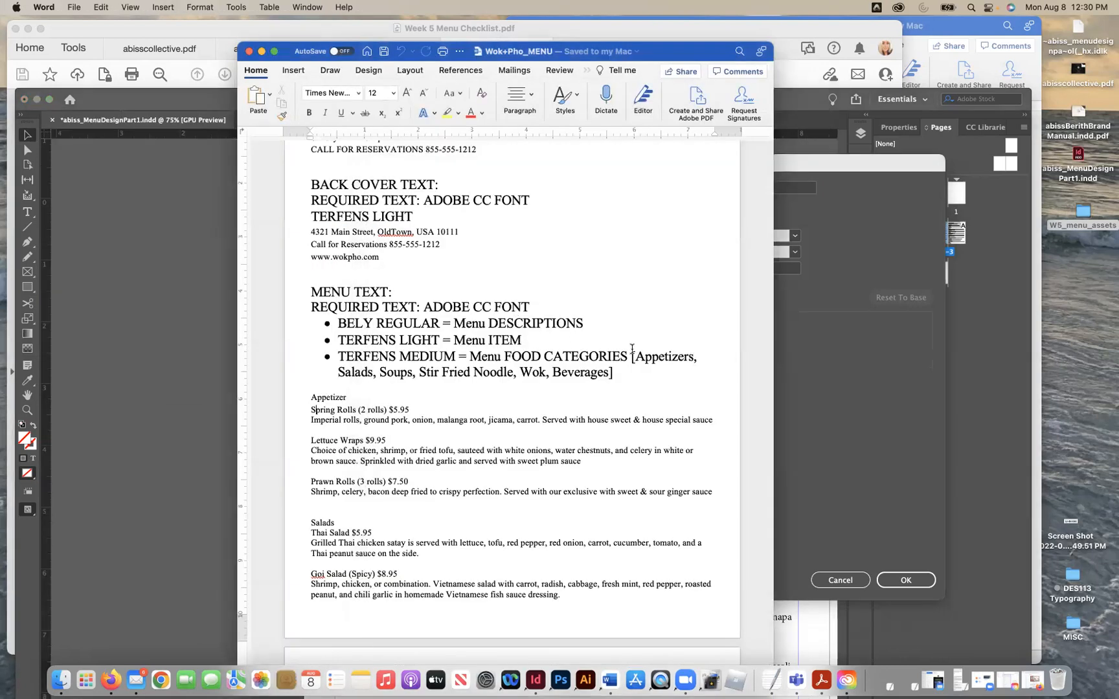
left_click(817, 409)
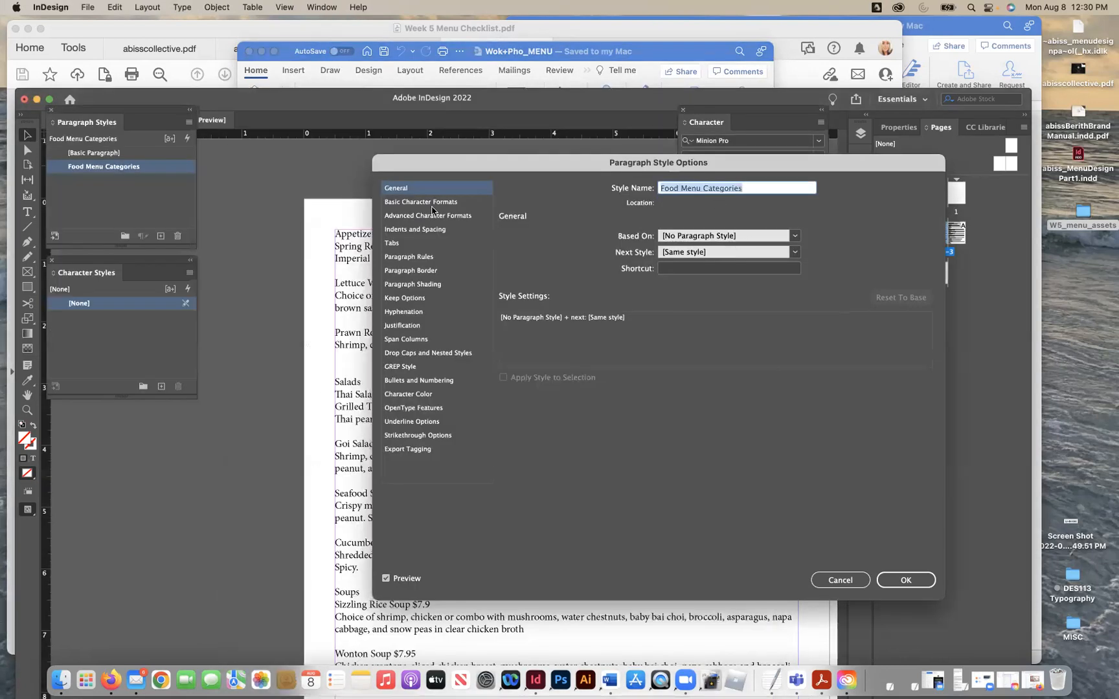
Step: Set the Food Menu Categories style's font to Terfens Medium, checking it against the required font list in Word
left_click(432, 202)
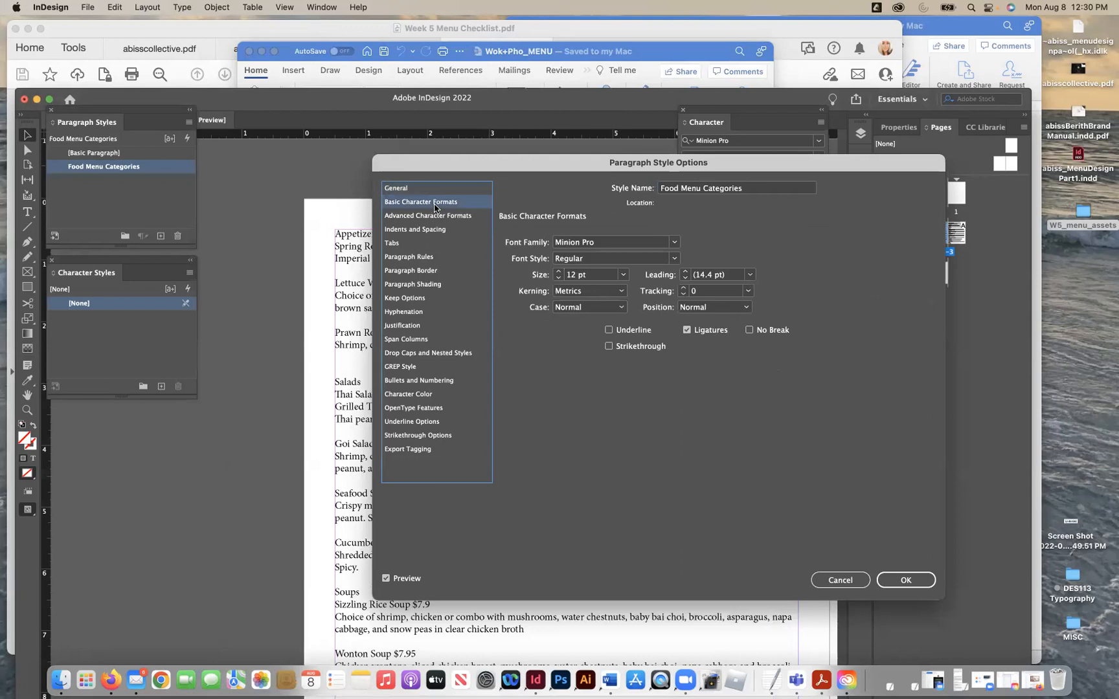
left_click(536, 243)
type("Bely")
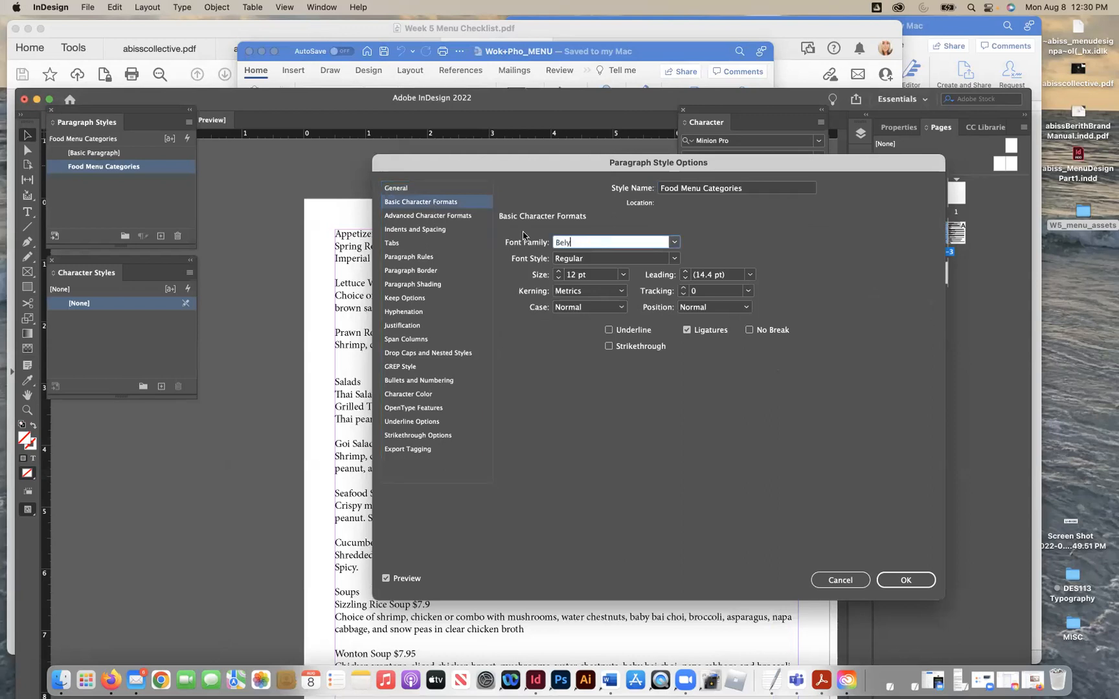
left_click(280, 65)
left_click_drag(339, 357, 455, 357)
key("super+Tab")
type("Terfens")
left_click(674, 258)
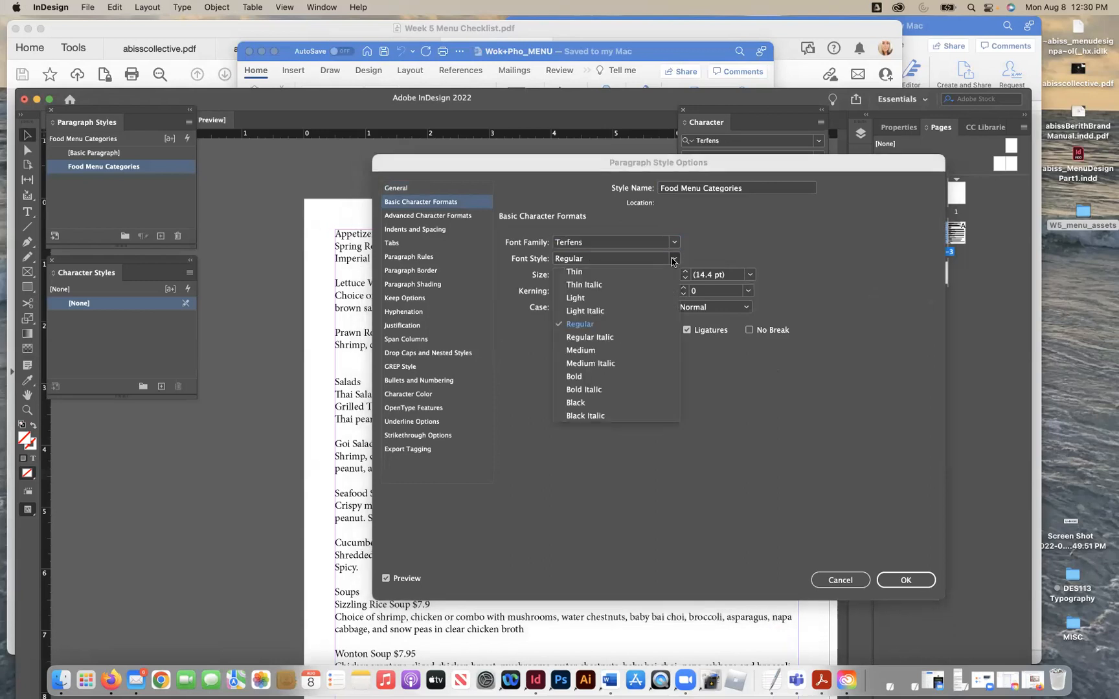
left_click(605, 353)
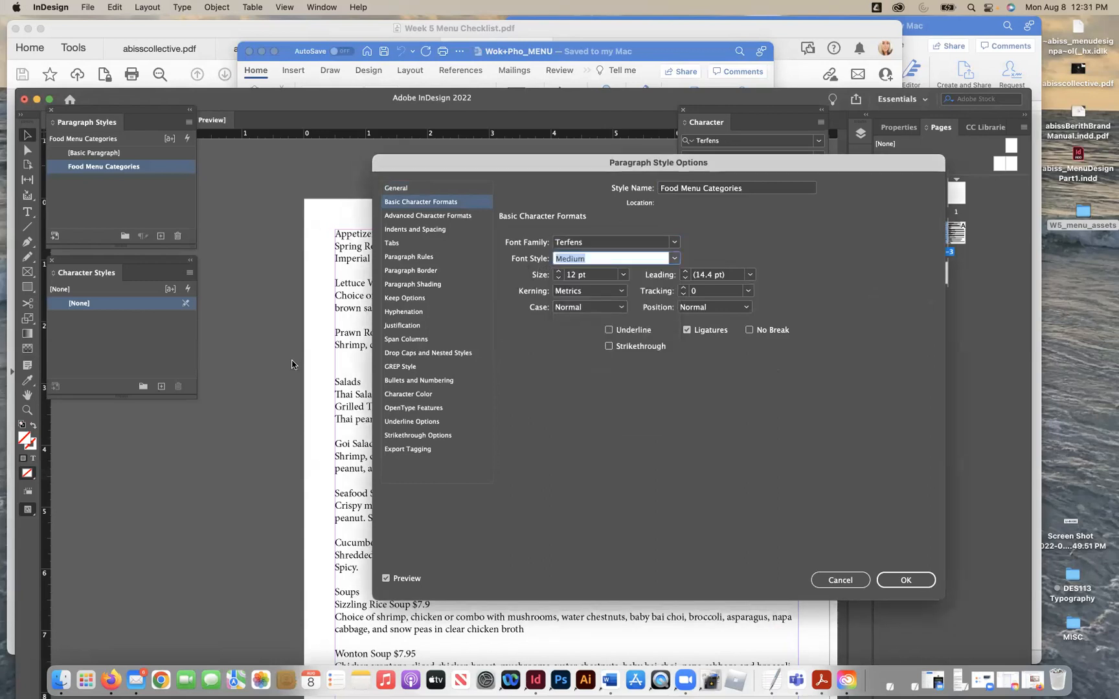
left_click(284, 63)
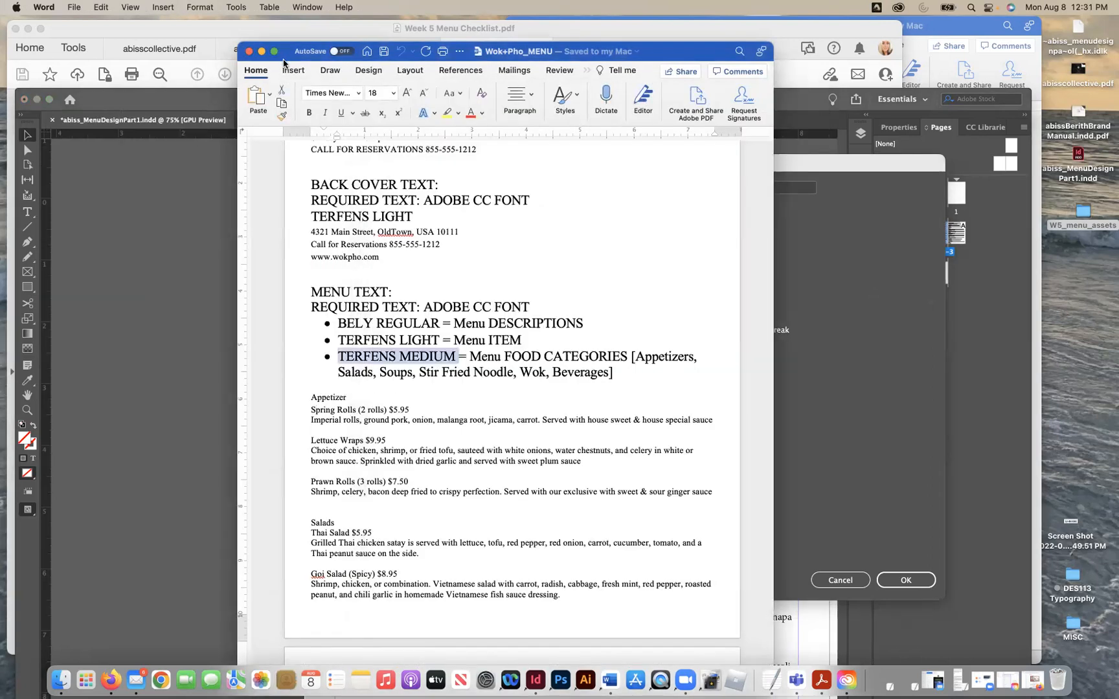
left_click(883, 247)
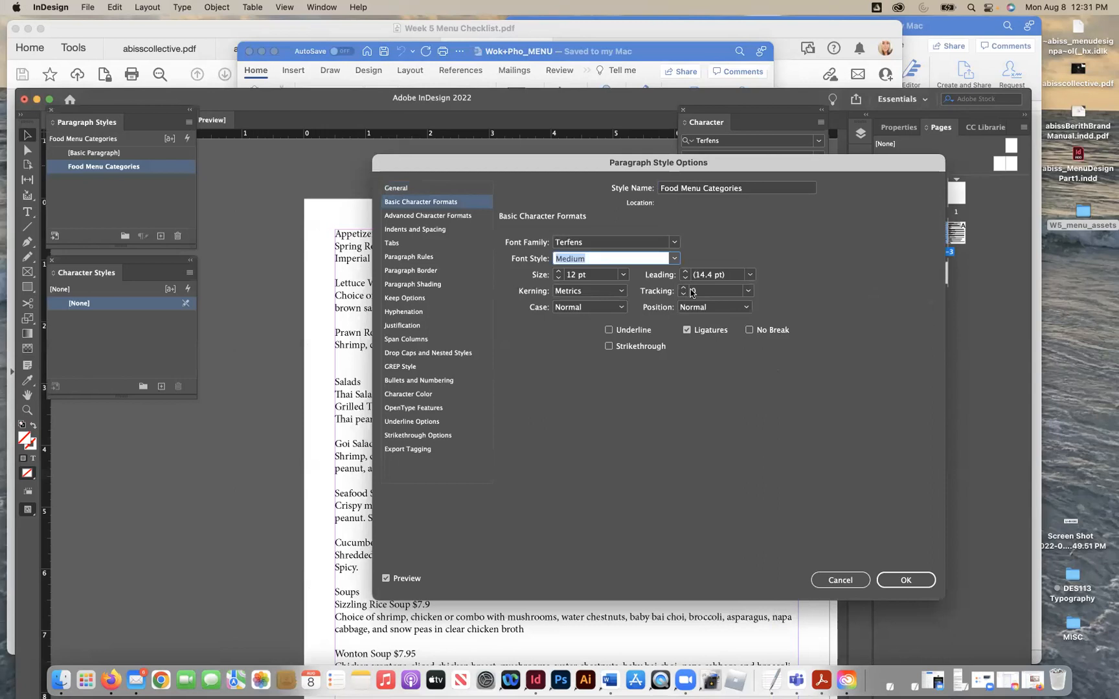
Step: Set the Food Menu Categories style to 11 pt size with 14 pt leading, and save the style options
left_click(623, 276)
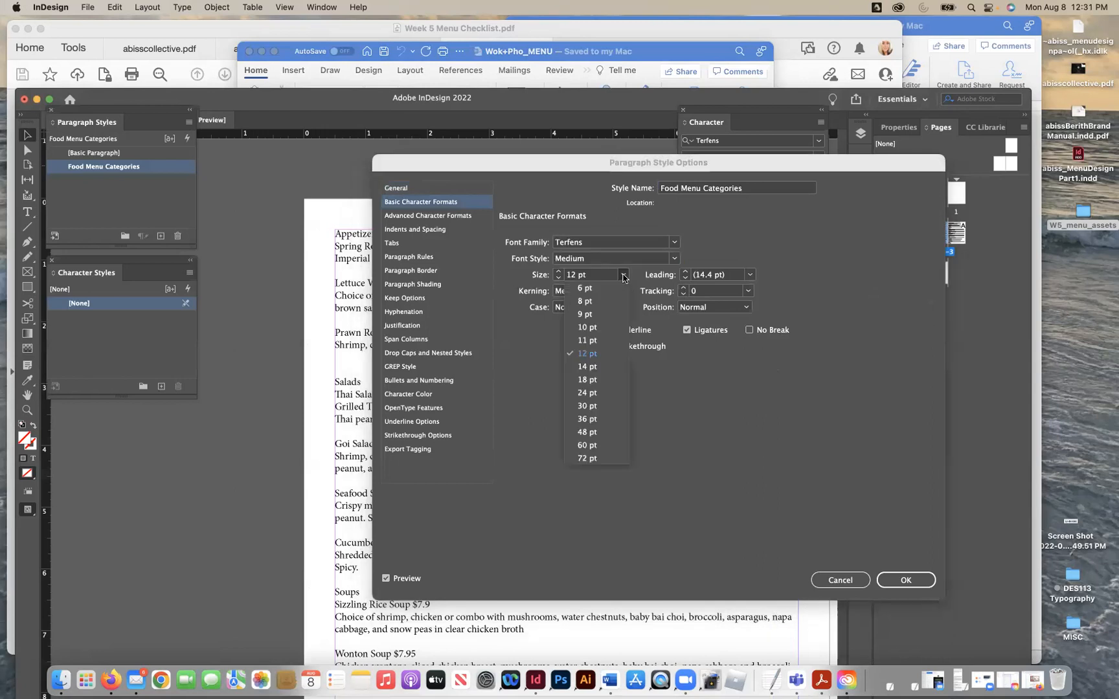
left_click(589, 340)
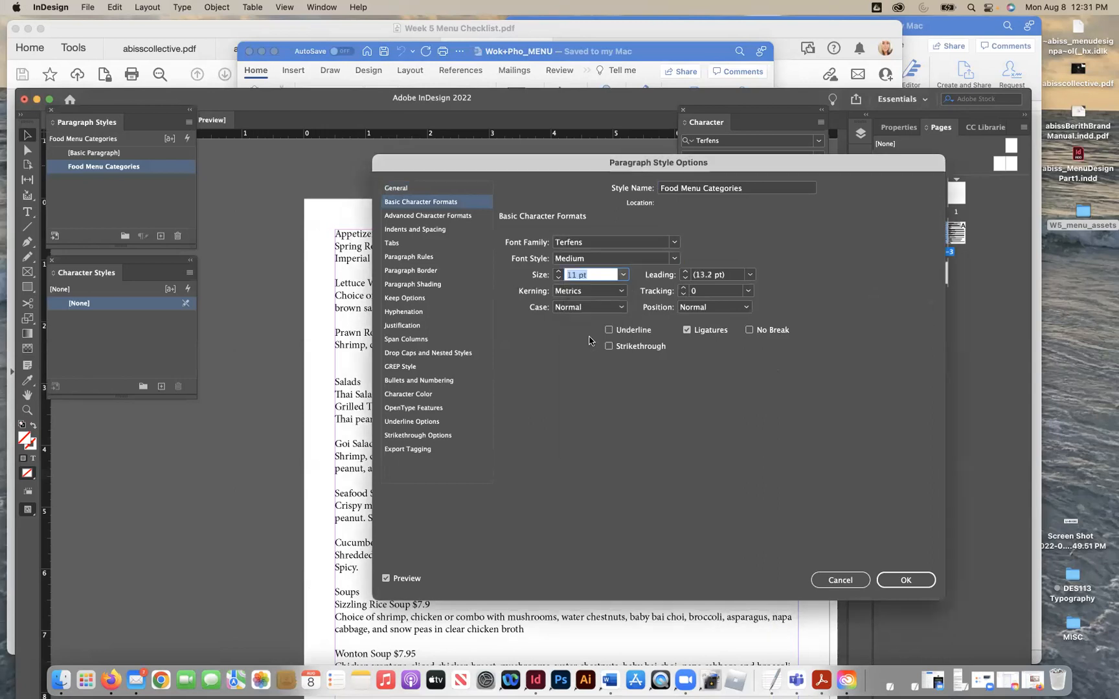
left_click(750, 275)
left_click(714, 380)
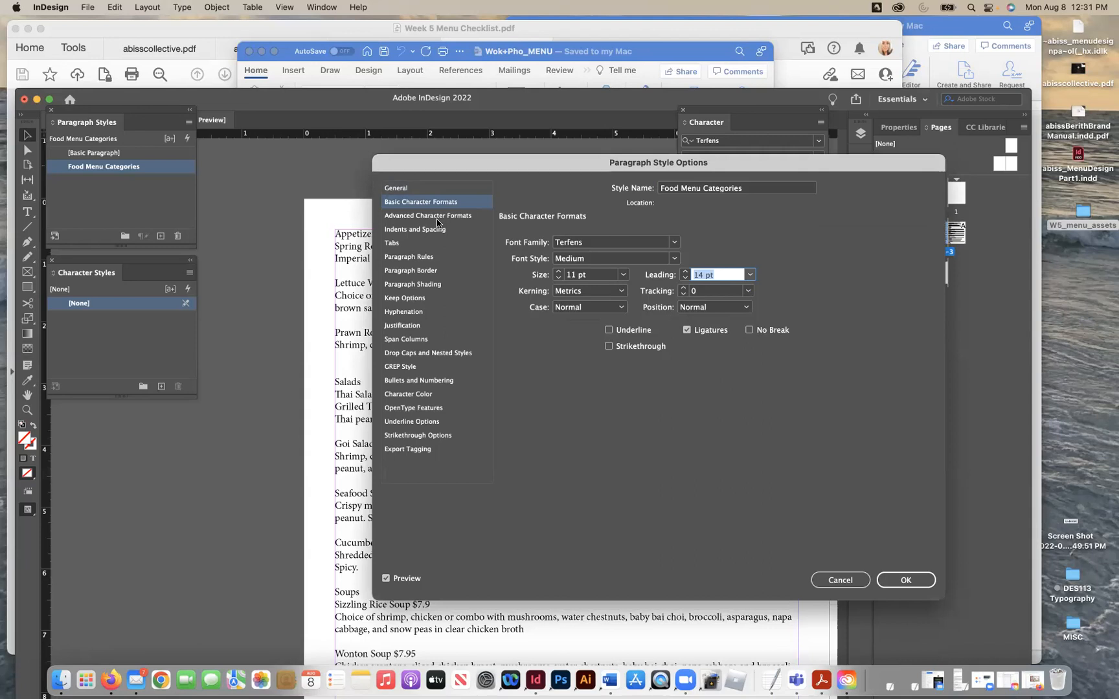
left_click(916, 581)
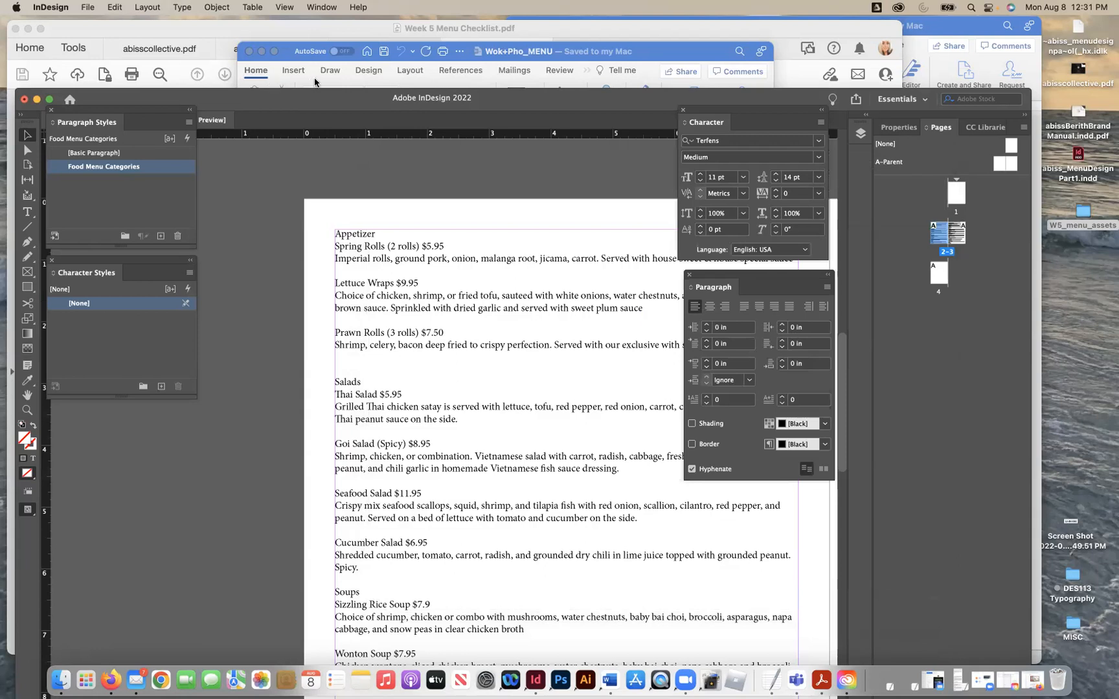
Step: Check the Menu Item font requirement in the Word document, and create a new InDesign paragraph style named Menu Item
left_click(350, 87)
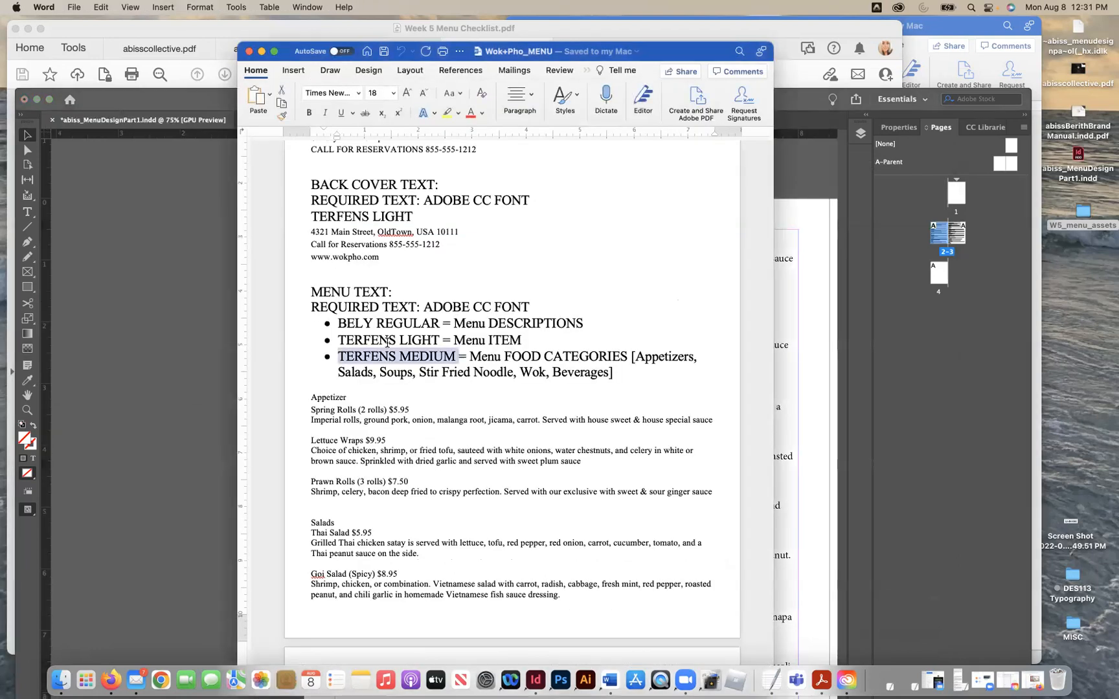
left_click_drag(517, 340, 457, 340)
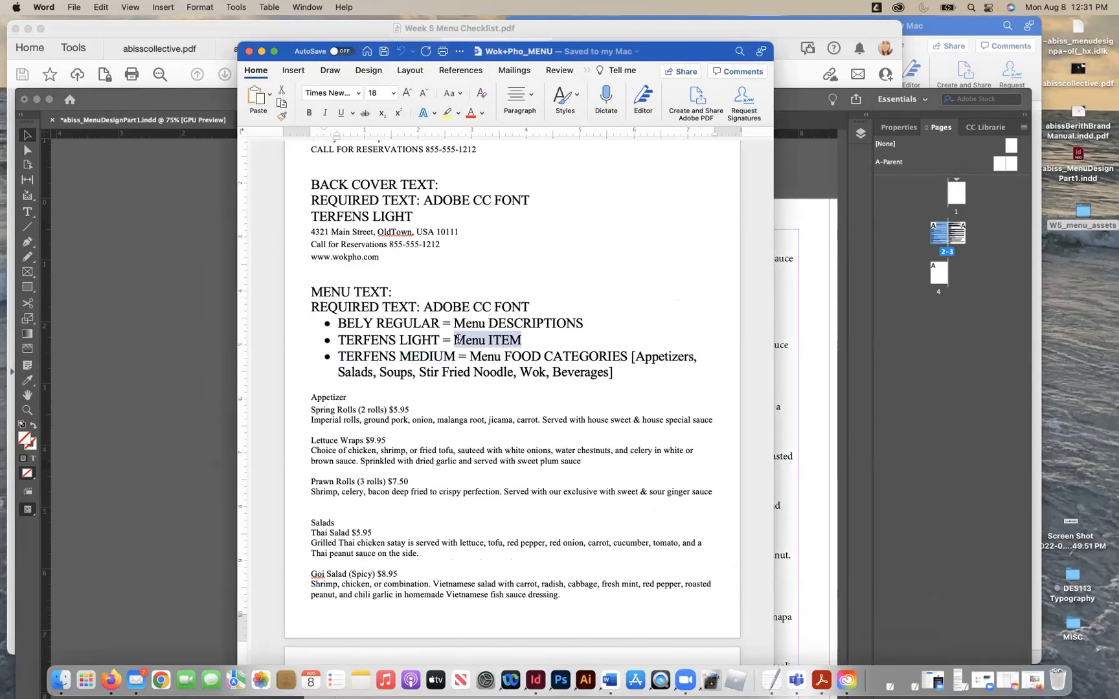
left_click_drag(412, 410, 321, 413)
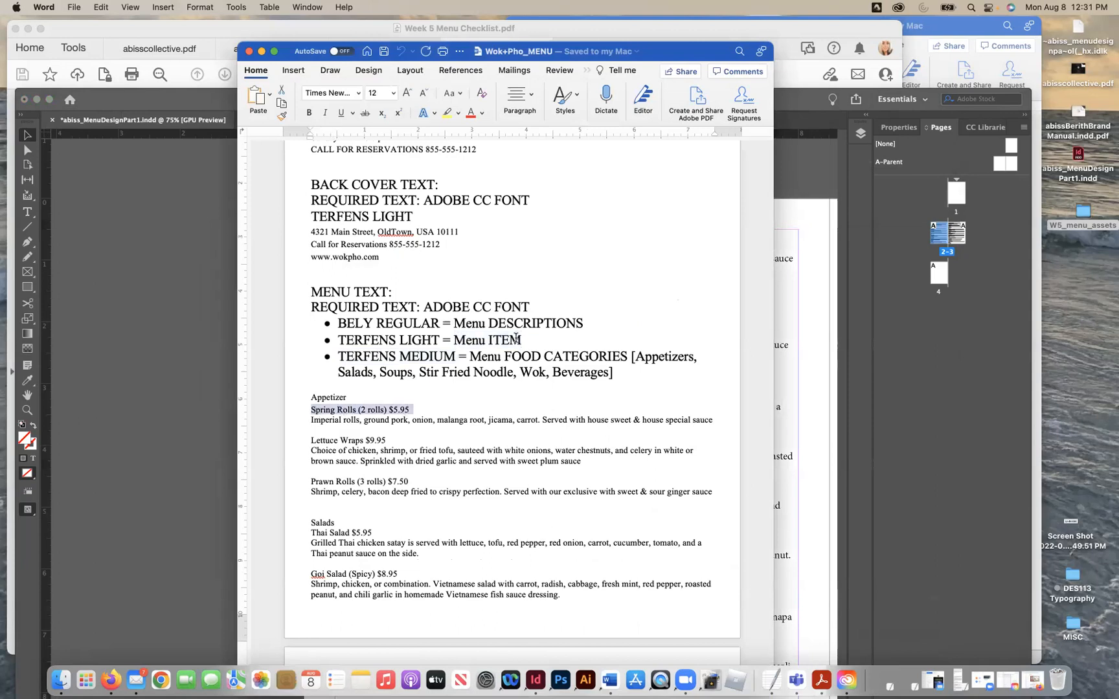
left_click(209, 333)
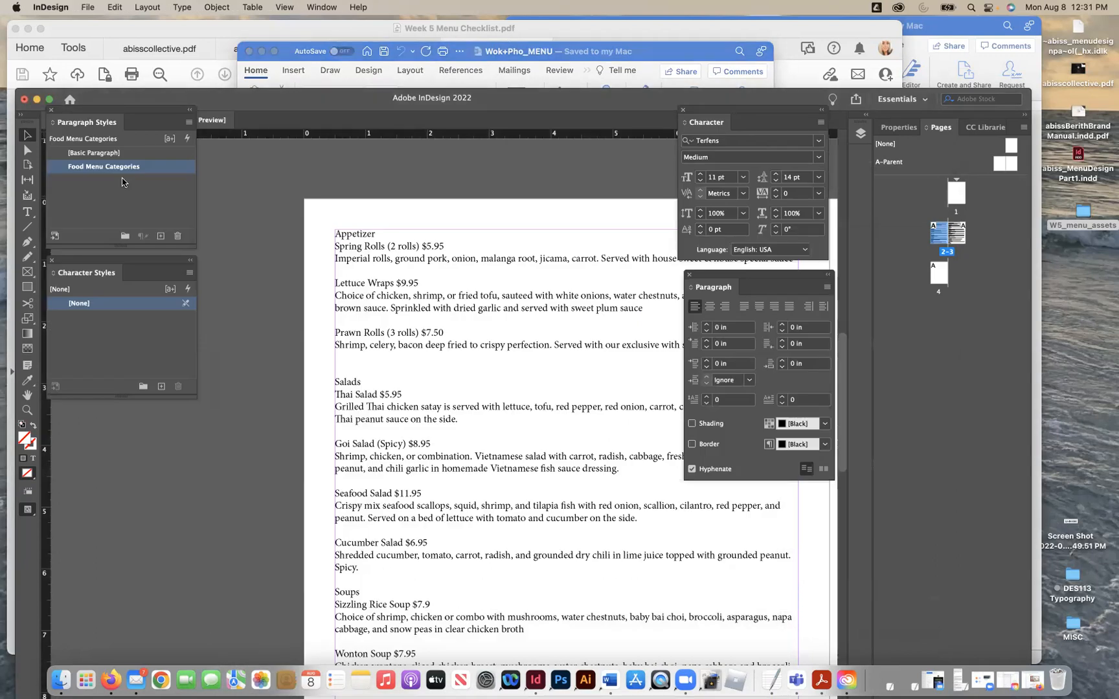
left_click(160, 235)
double_click(100, 180)
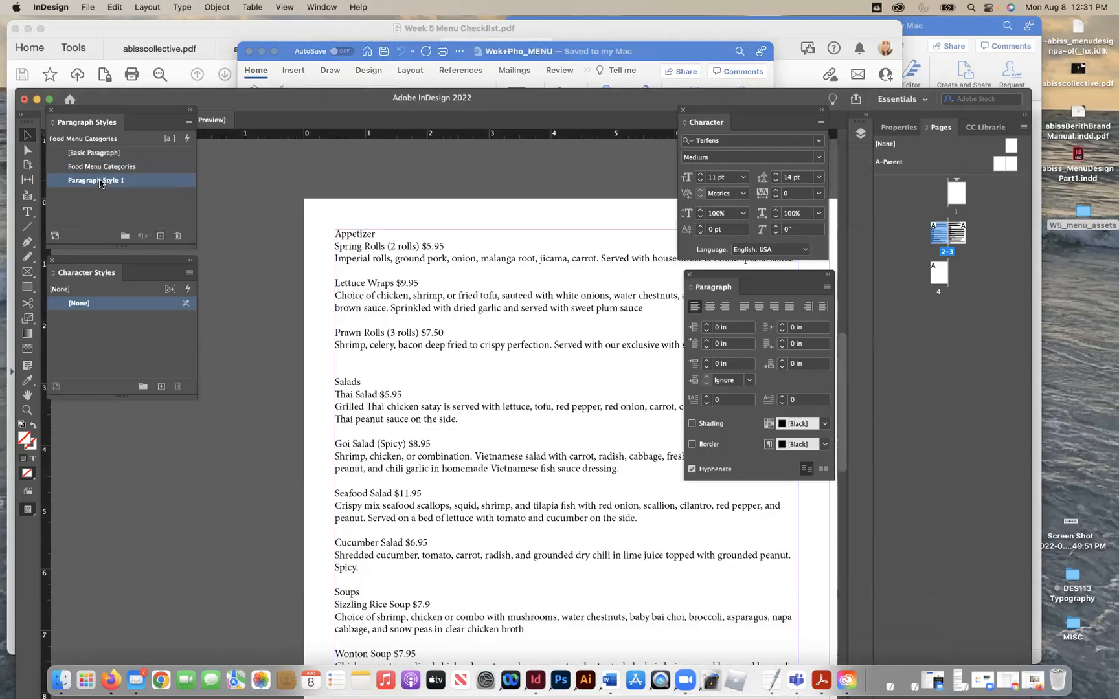
type("Mon")
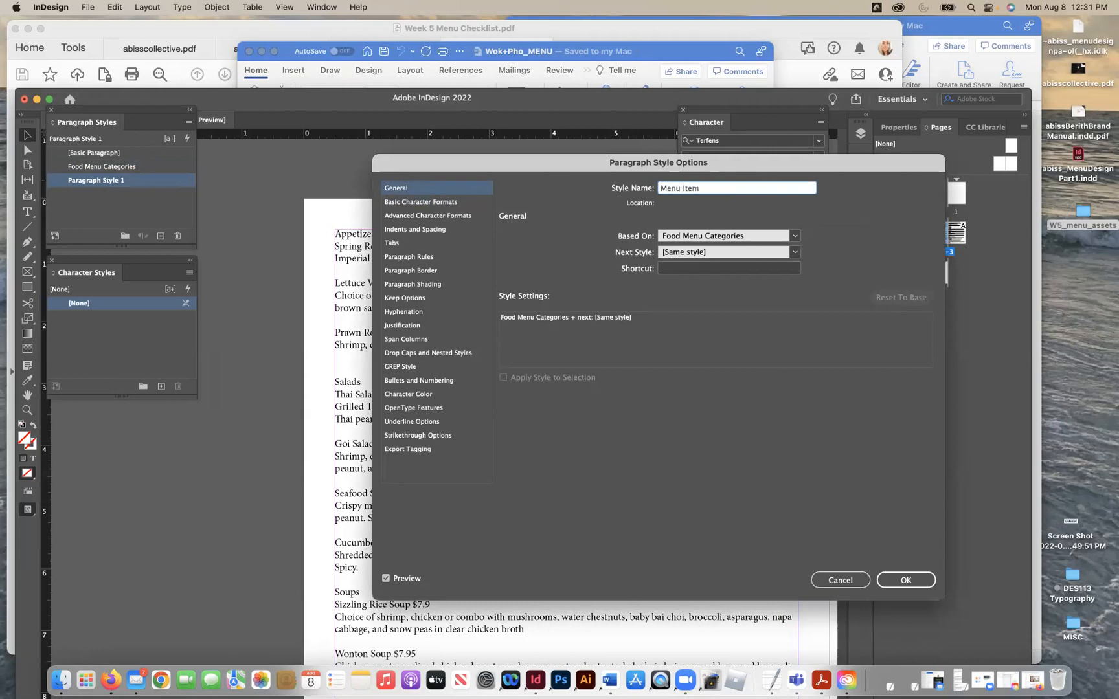
Step: Set the Menu Item style to Terfens Light at 10 pt with 14 pt leading, and save the style options
left_click(444, 204)
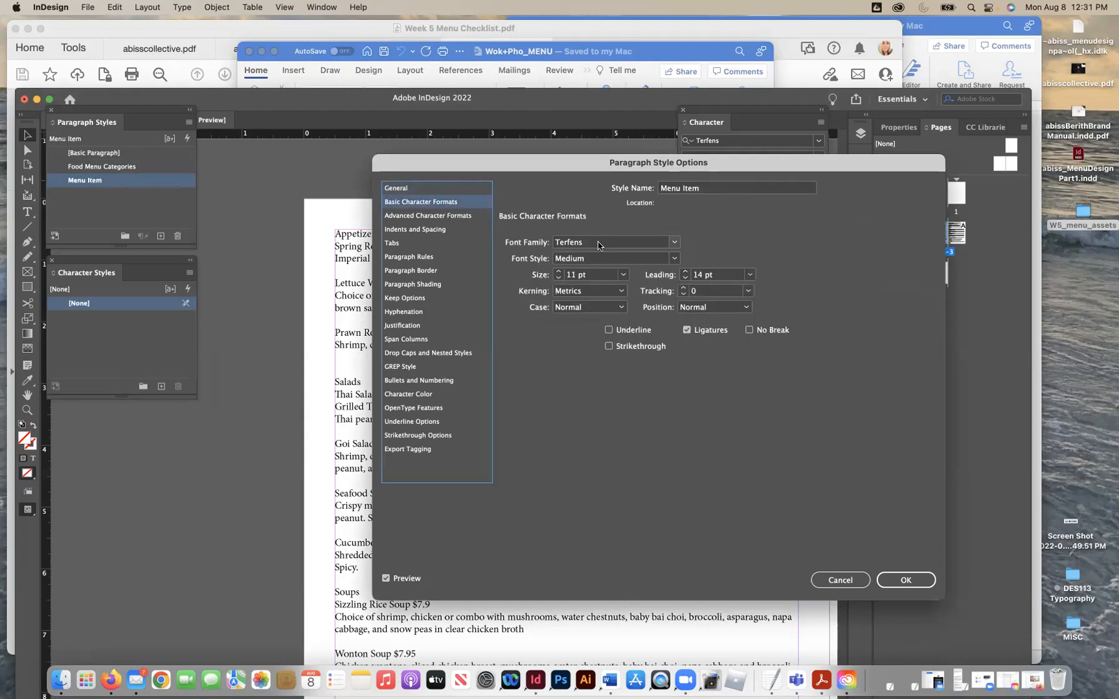
left_click(672, 259)
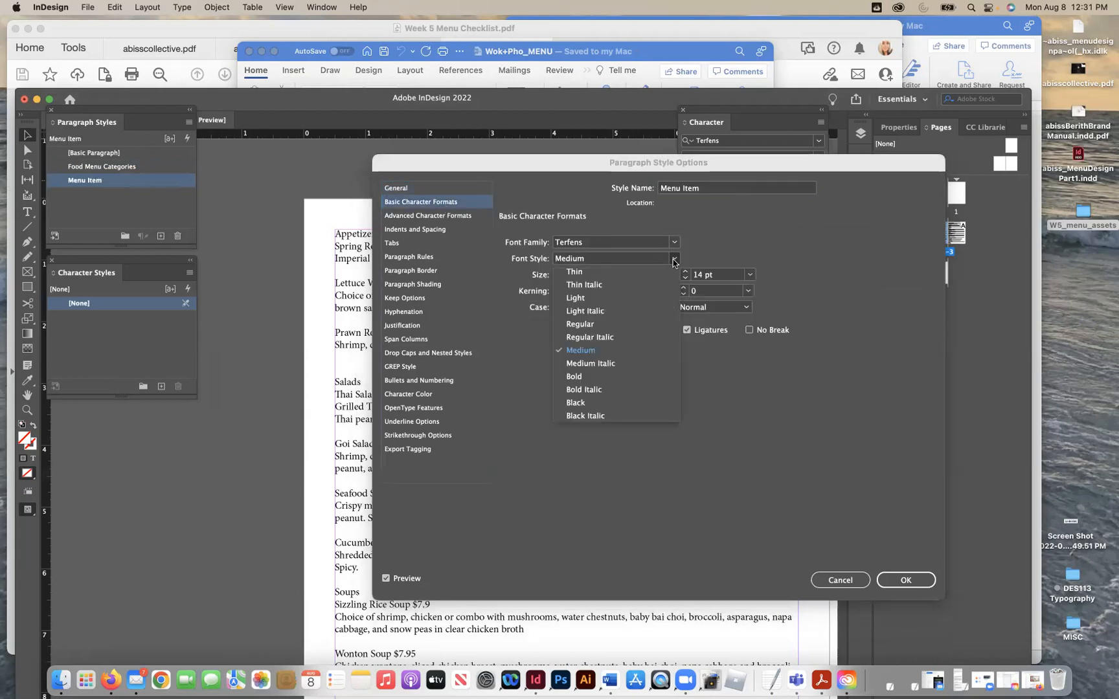
left_click(630, 298)
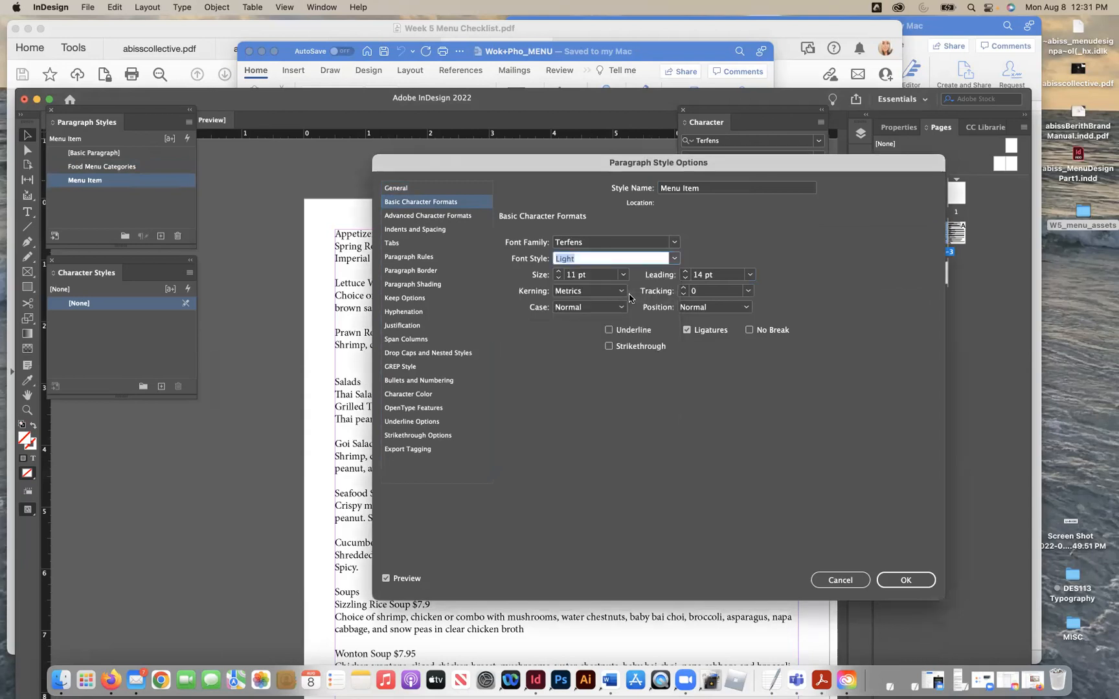
left_click(558, 278)
left_click(749, 274)
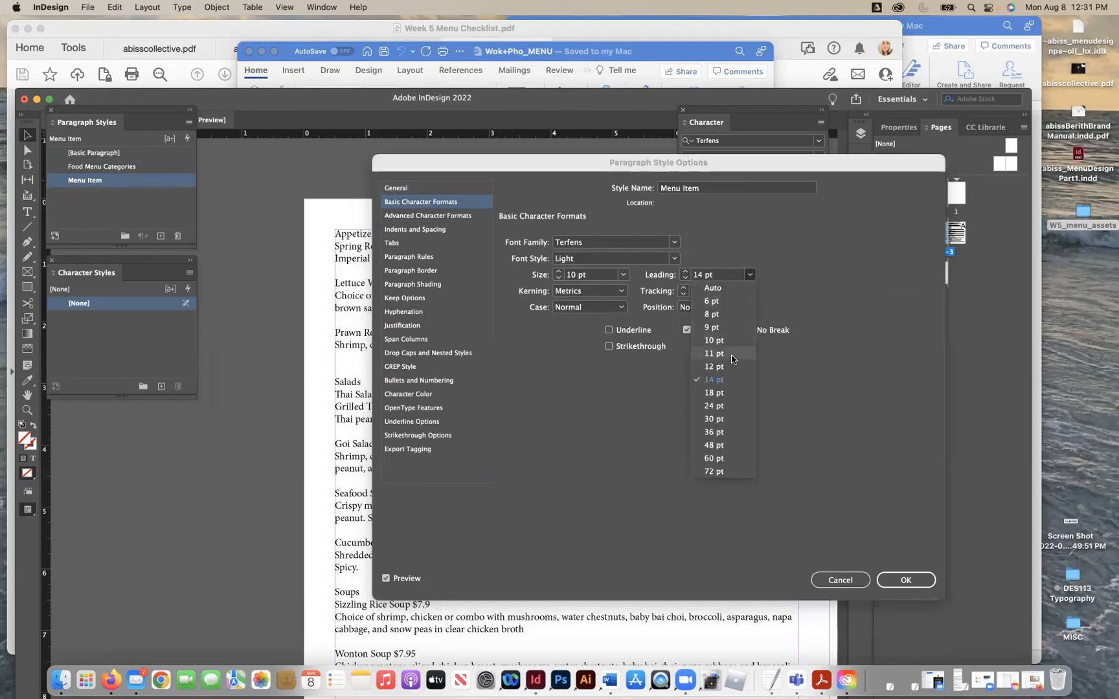
left_click(735, 380)
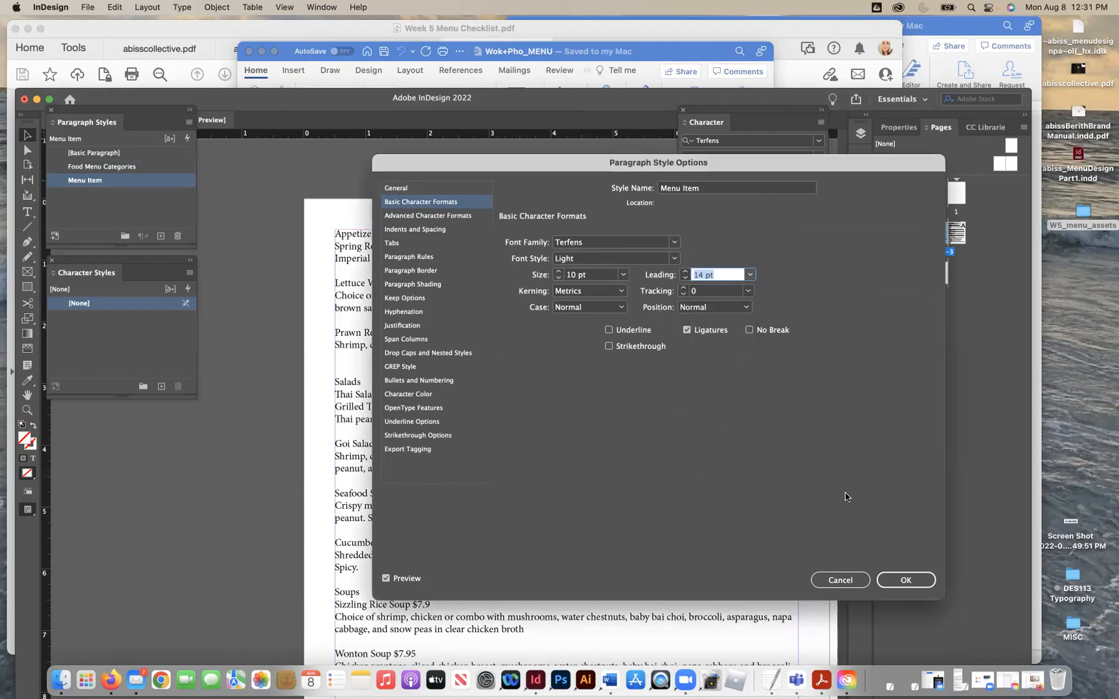
left_click(901, 581)
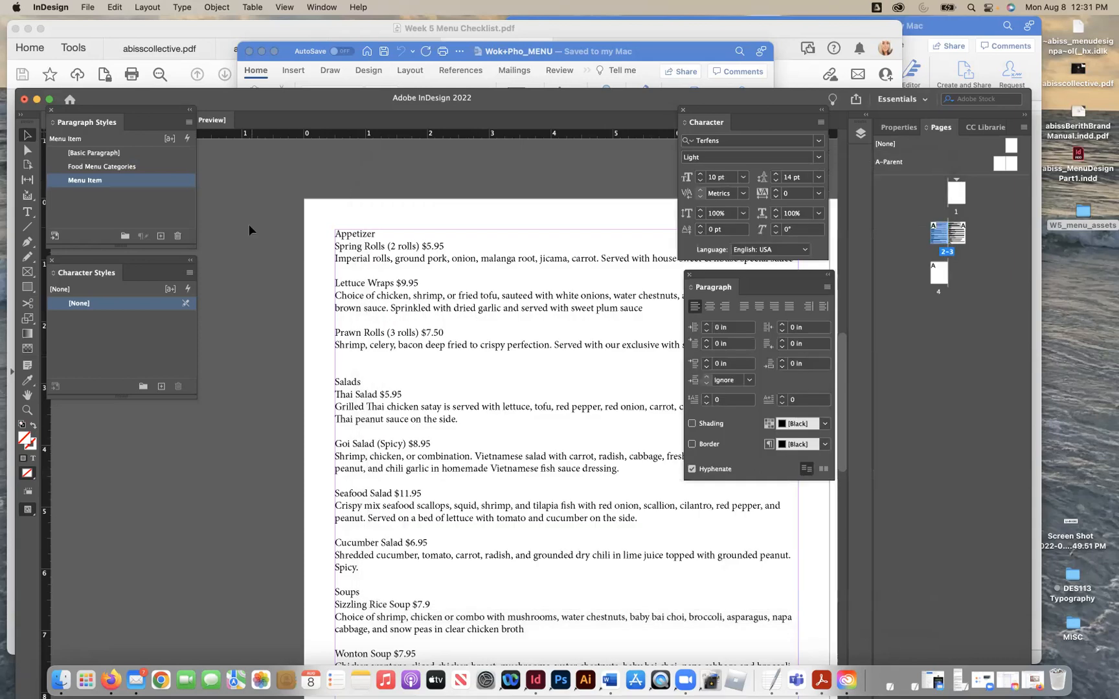
Step: Check the menu descriptions wording in Word, and create a new InDesign paragraph style named Menu Descriptions
left_click(283, 61)
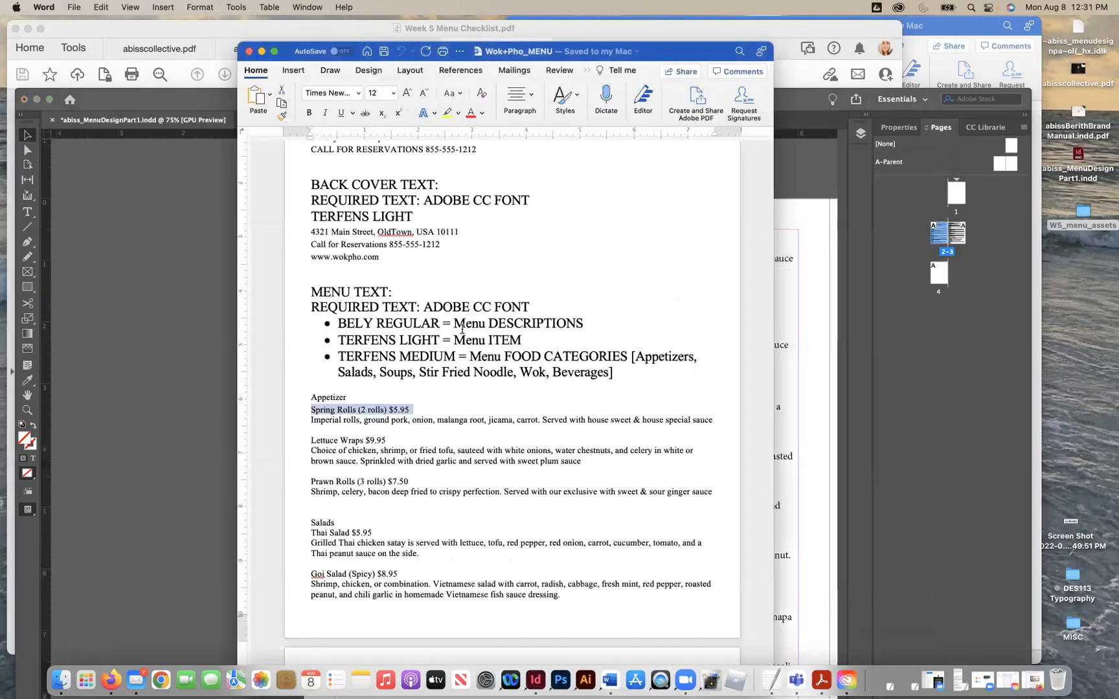
left_click_drag(455, 321, 580, 324)
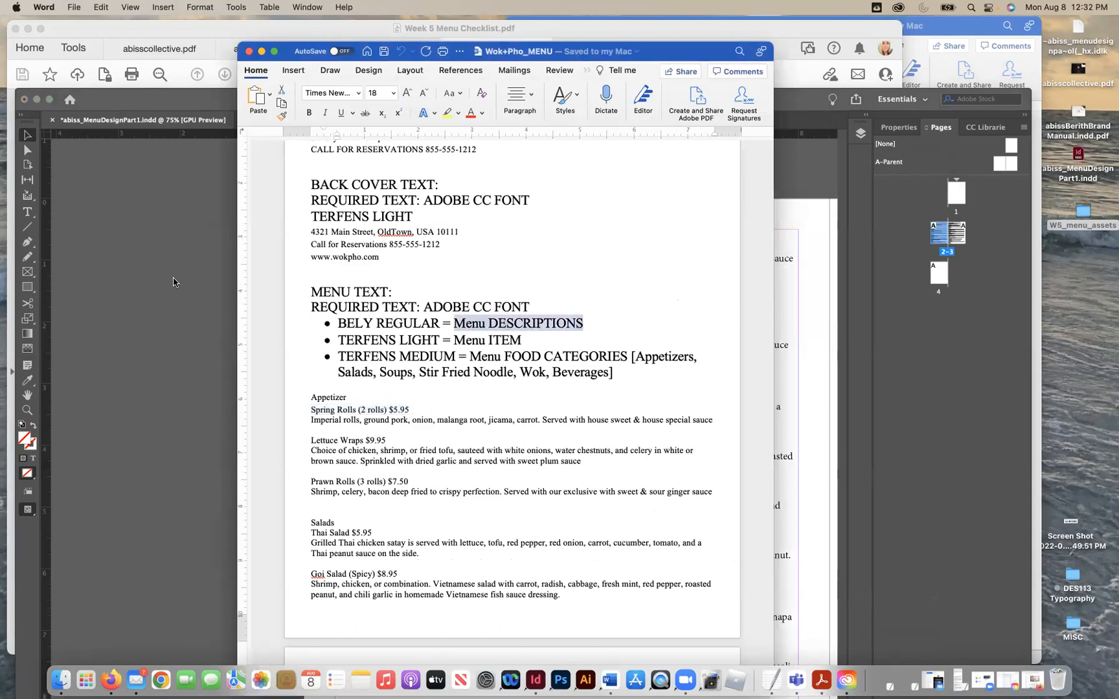
left_click(144, 260)
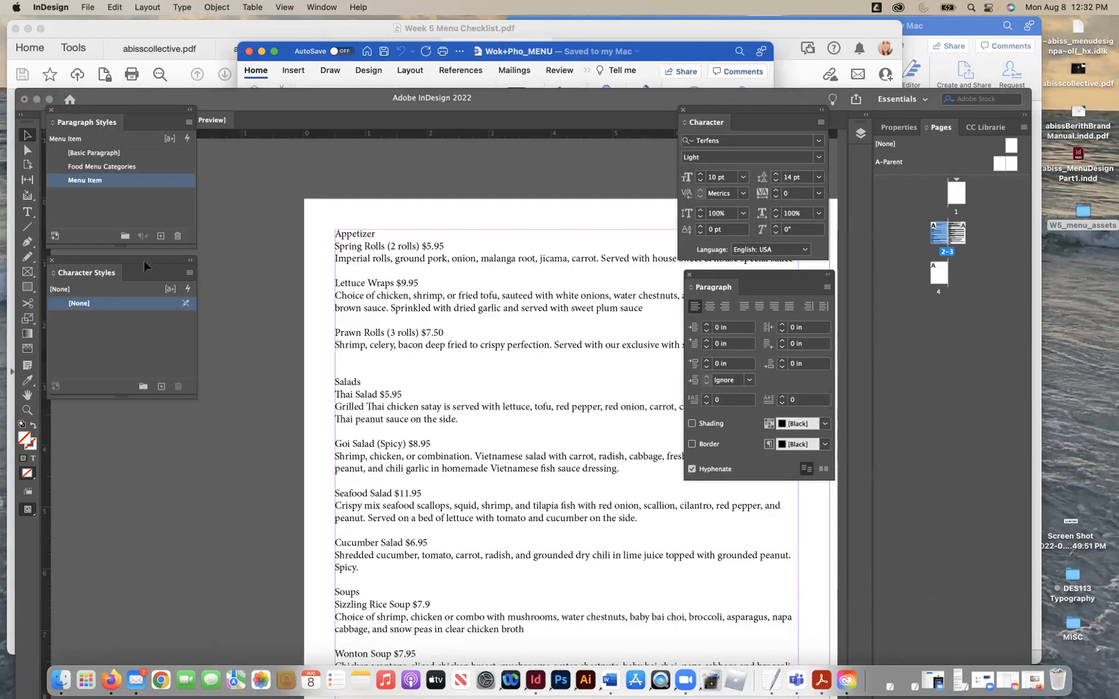
left_click(161, 235)
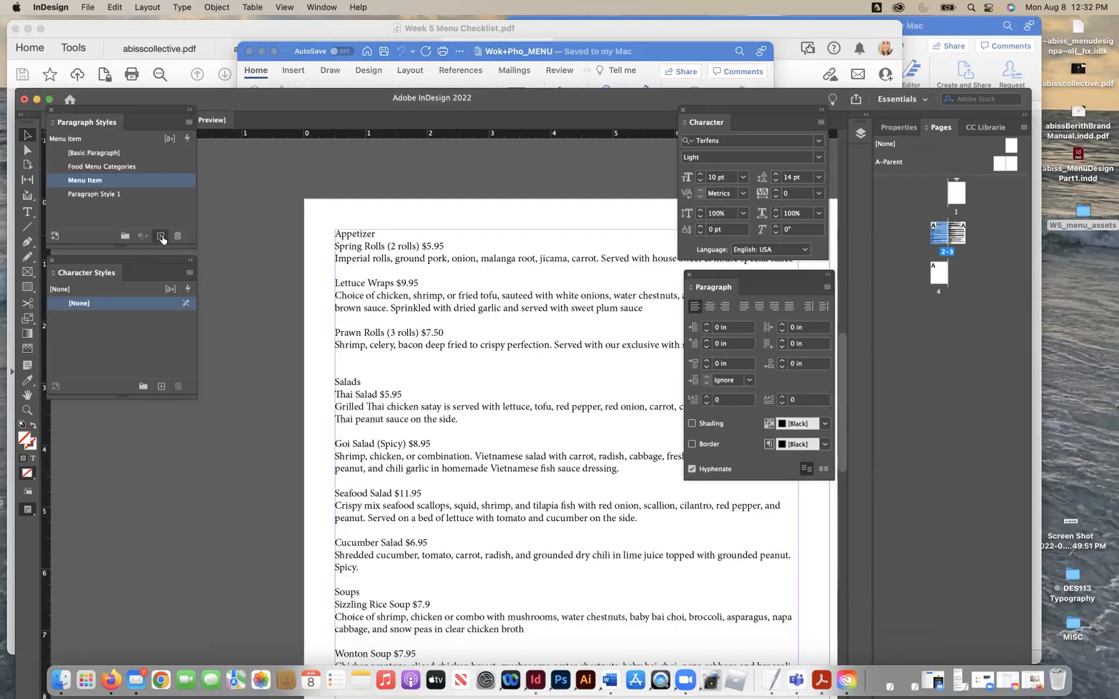
double_click(96, 194)
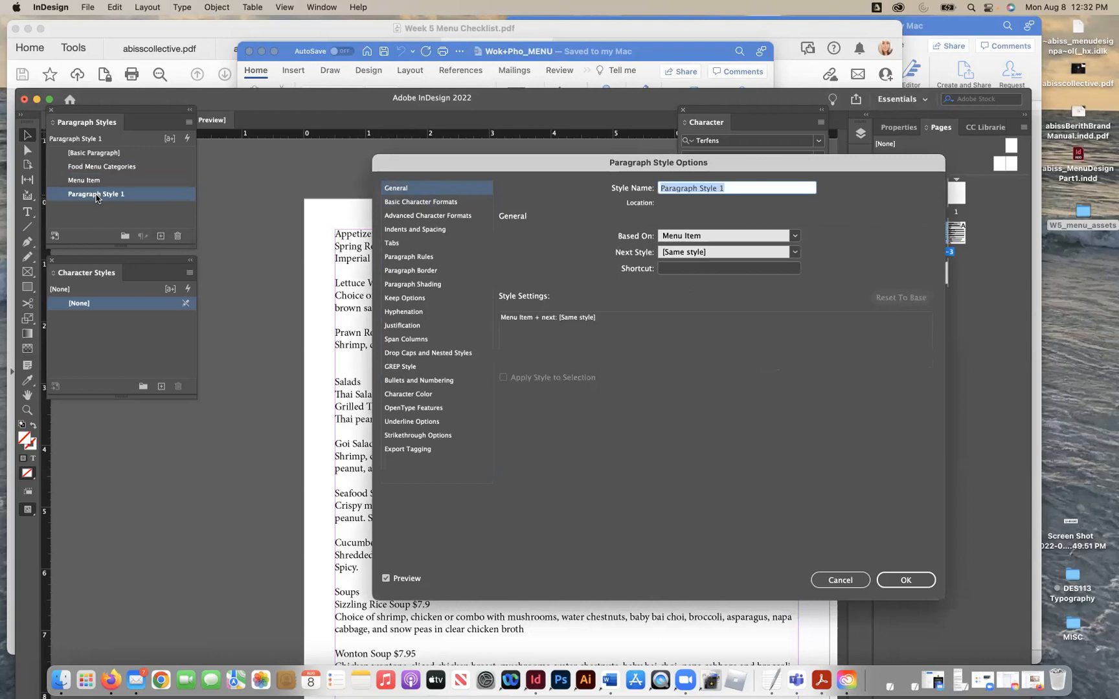
type("Bo")
Step: Try to set the Menu Descriptions style's font family to Bely, checking the required font in the Word document
left_click(402, 201)
left_click(592, 245)
double_click(592, 246)
type("Bely")
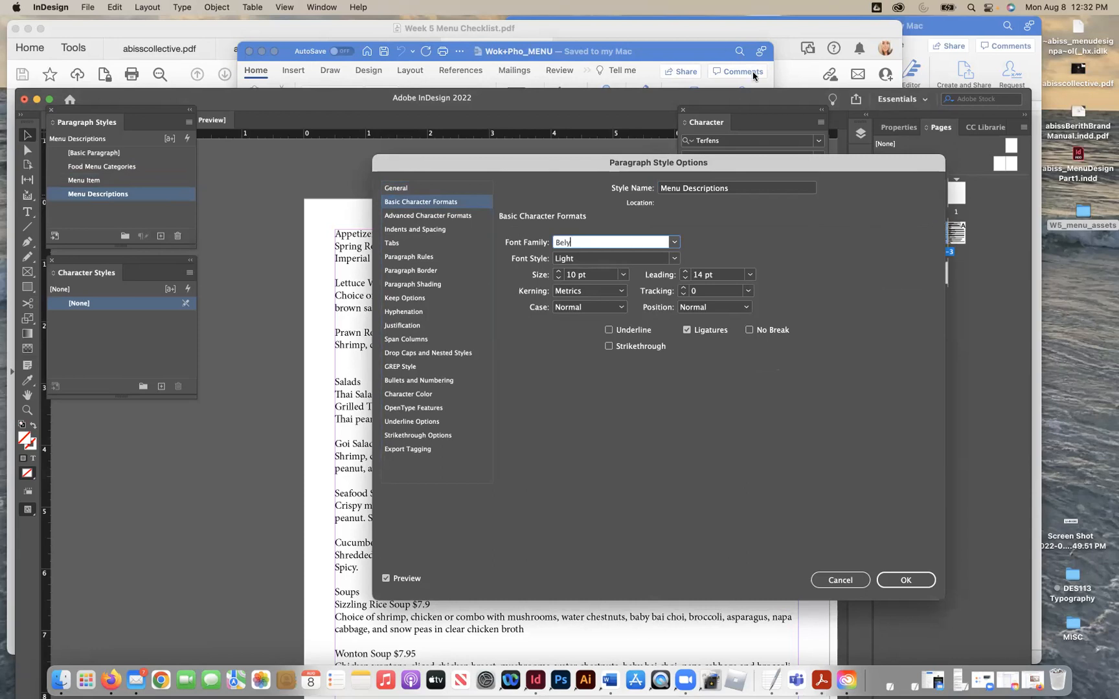
left_click(759, 82)
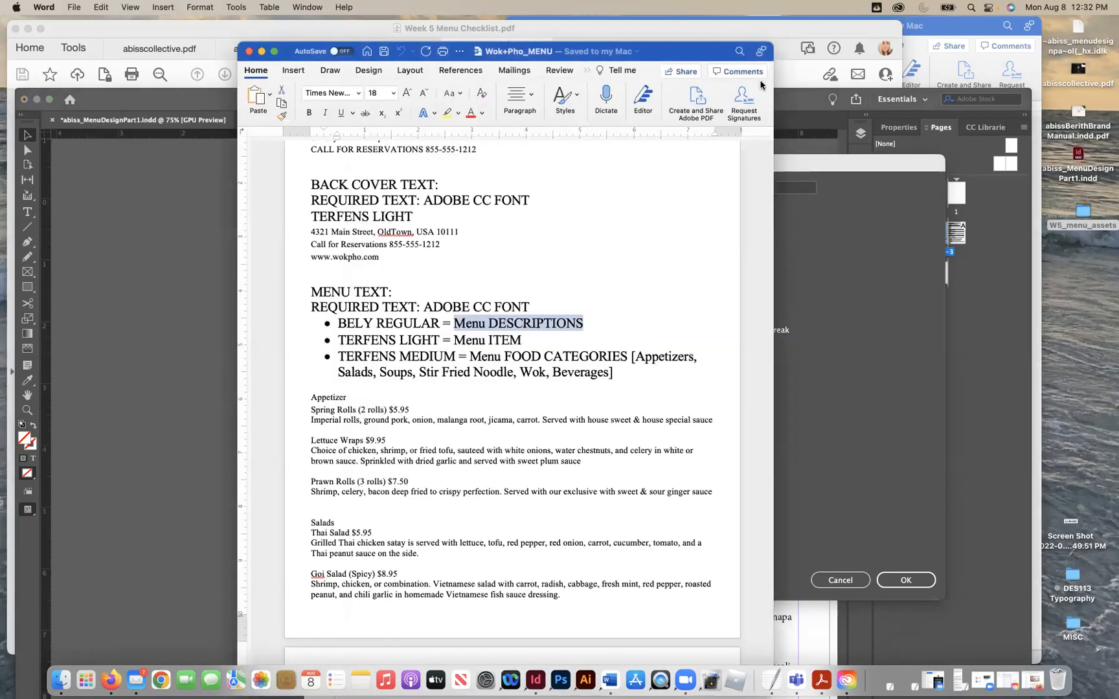
left_click(897, 295)
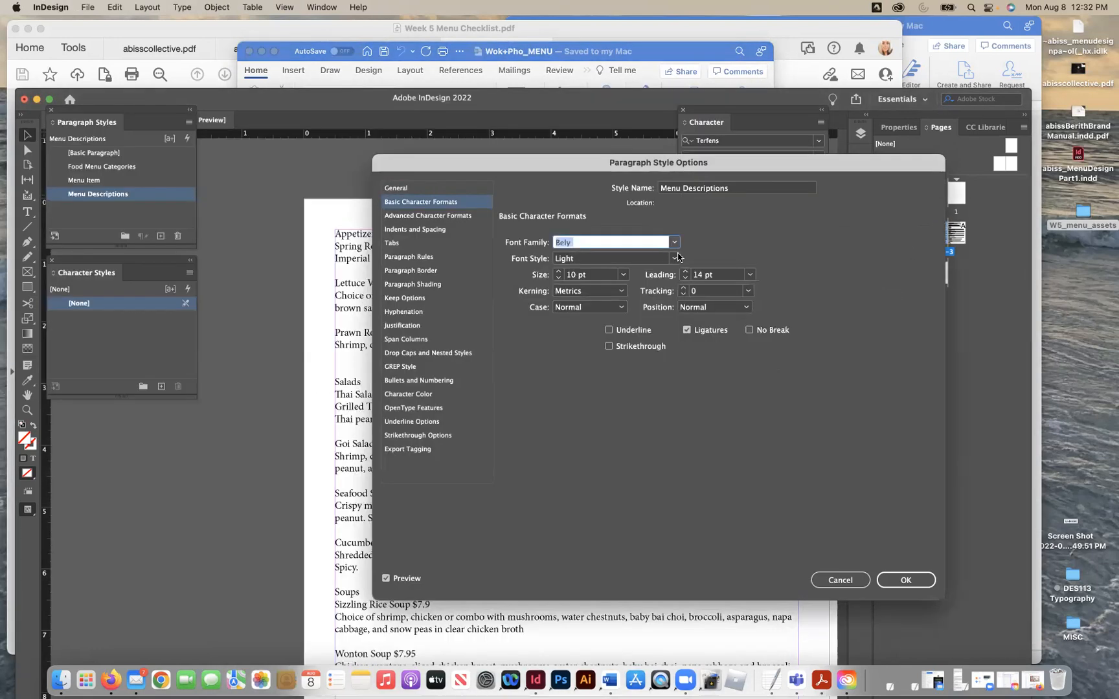
Step: Set the Menu Descriptions style to Regular at 9 pt, and save the style options
left_click(675, 258)
left_click(626, 328)
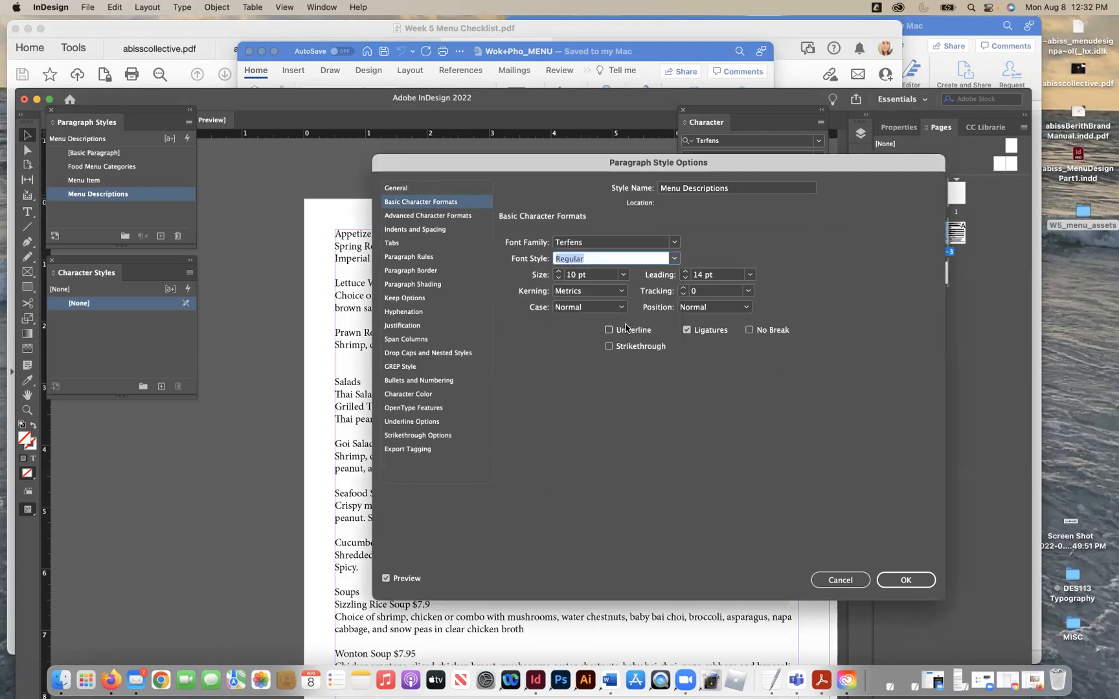
left_click(622, 274)
left_click(605, 324)
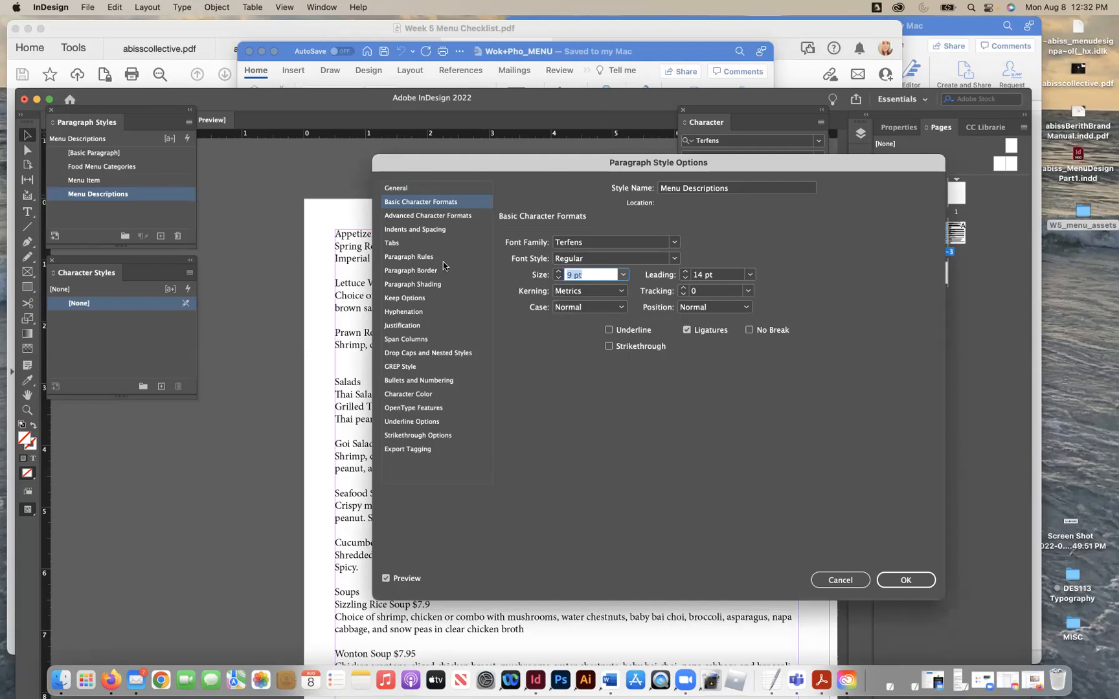
left_click(889, 580)
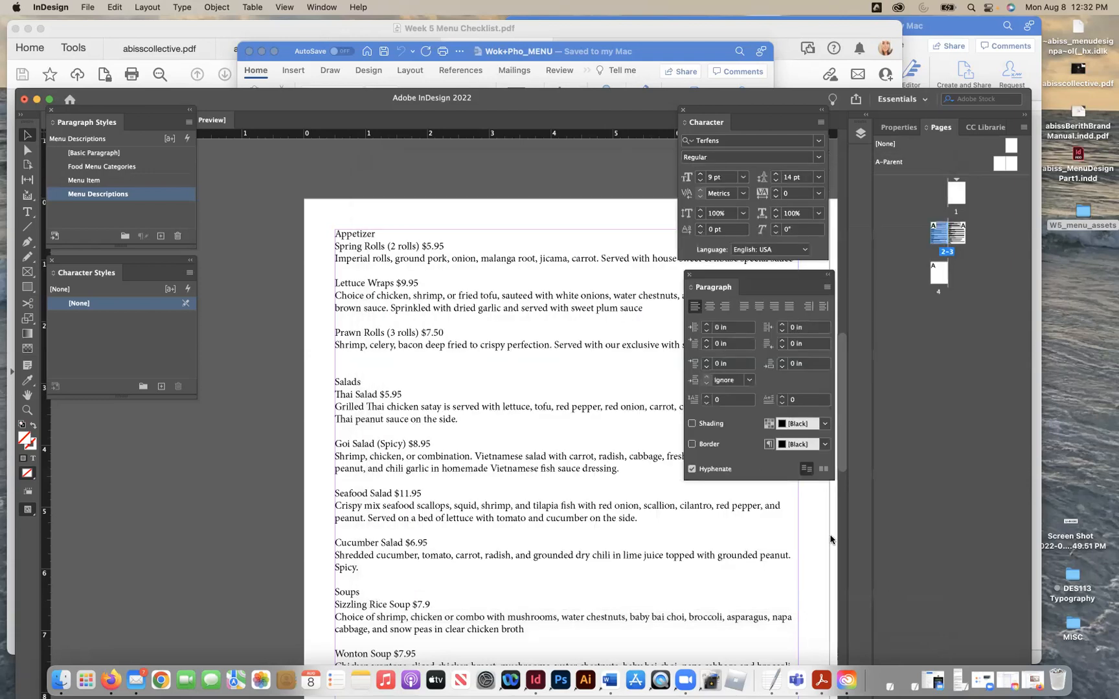
Step: Clear the Character and Paragraph controls off the page, and move the Paragraph Styles and Character Styles lists down beside the menu text
left_click(689, 276)
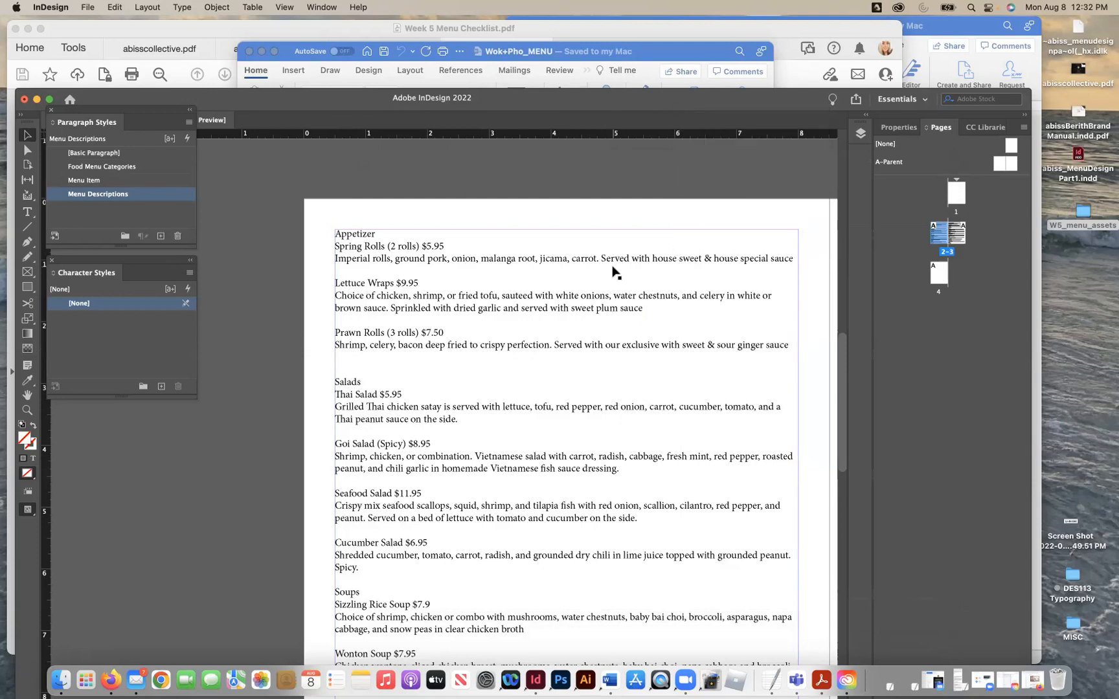
scroll(615, 272, "down", 2)
scroll(615, 272, "right", 2)
scroll(616, 272, "right", 1)
scroll(615, 272, "up", 1)
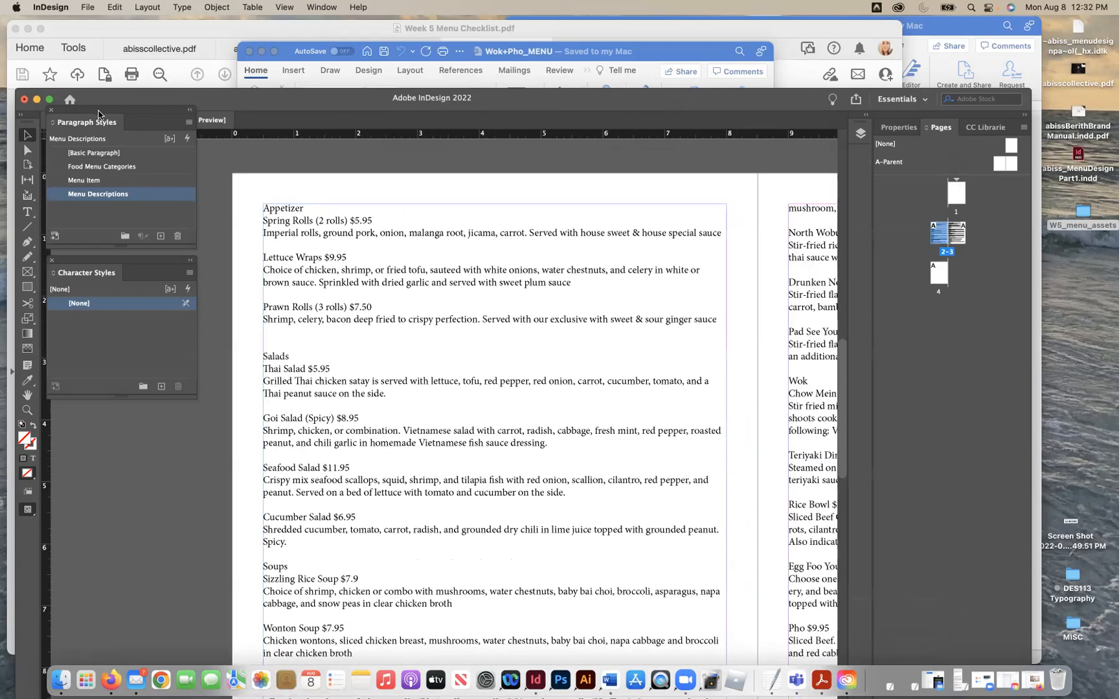
left_click_drag(105, 260, 118, 365)
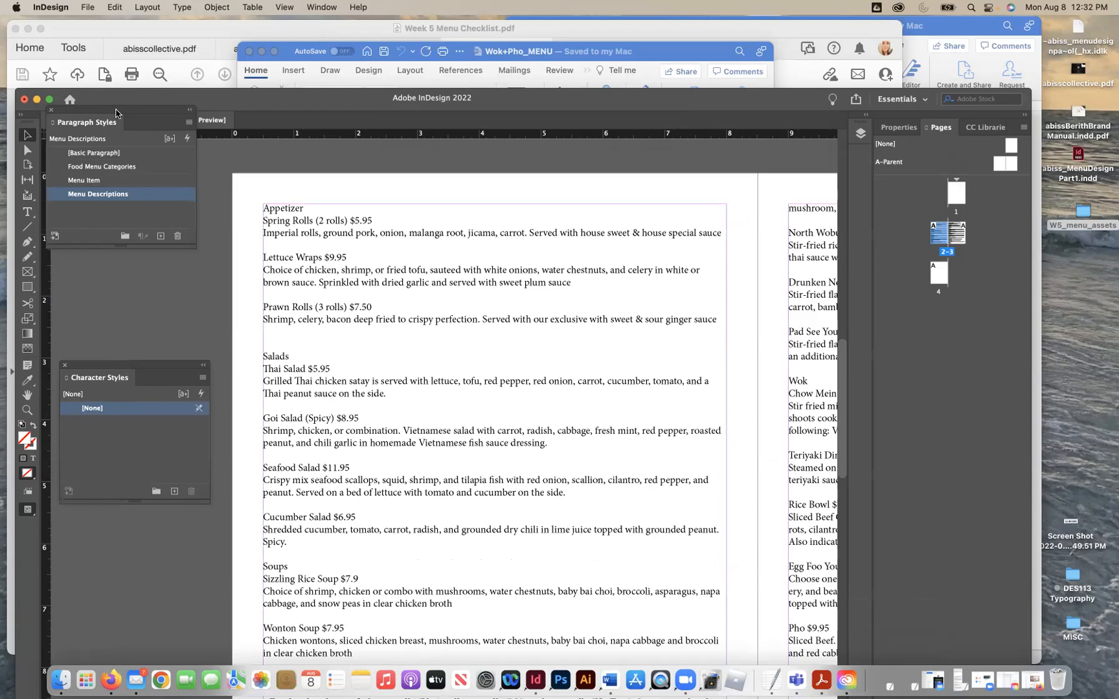
left_click_drag(116, 113, 133, 224)
Step: Apply the Food Menu Categories paragraph style to the Appetizer heading on page 2
key("t")
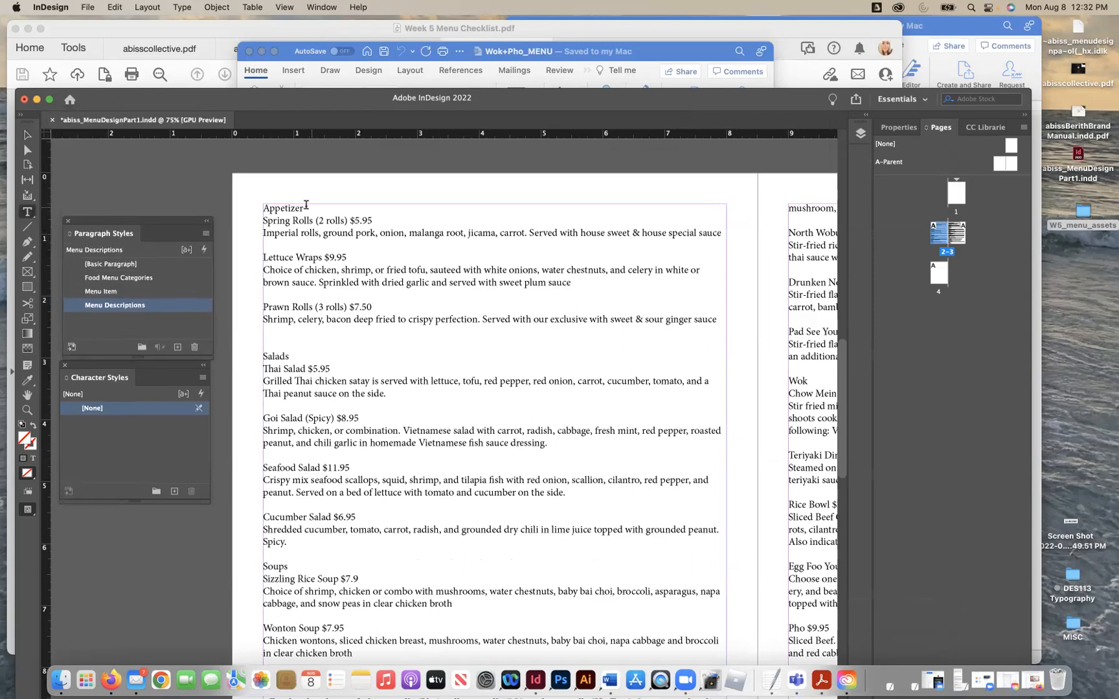
double_click(287, 205)
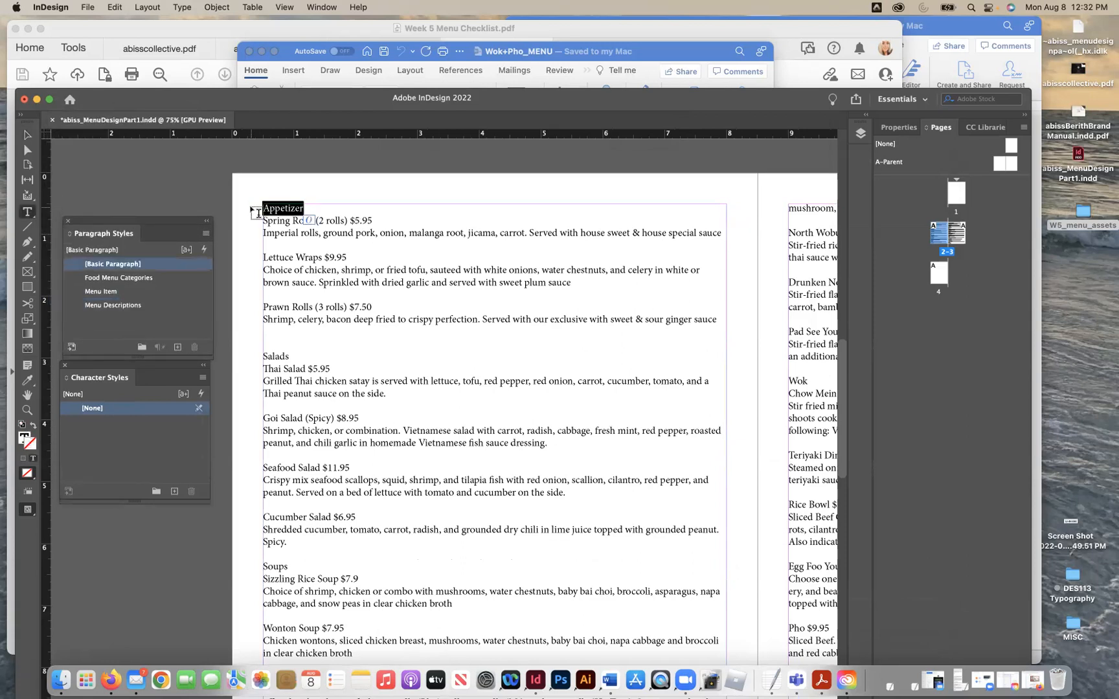
left_click(146, 278)
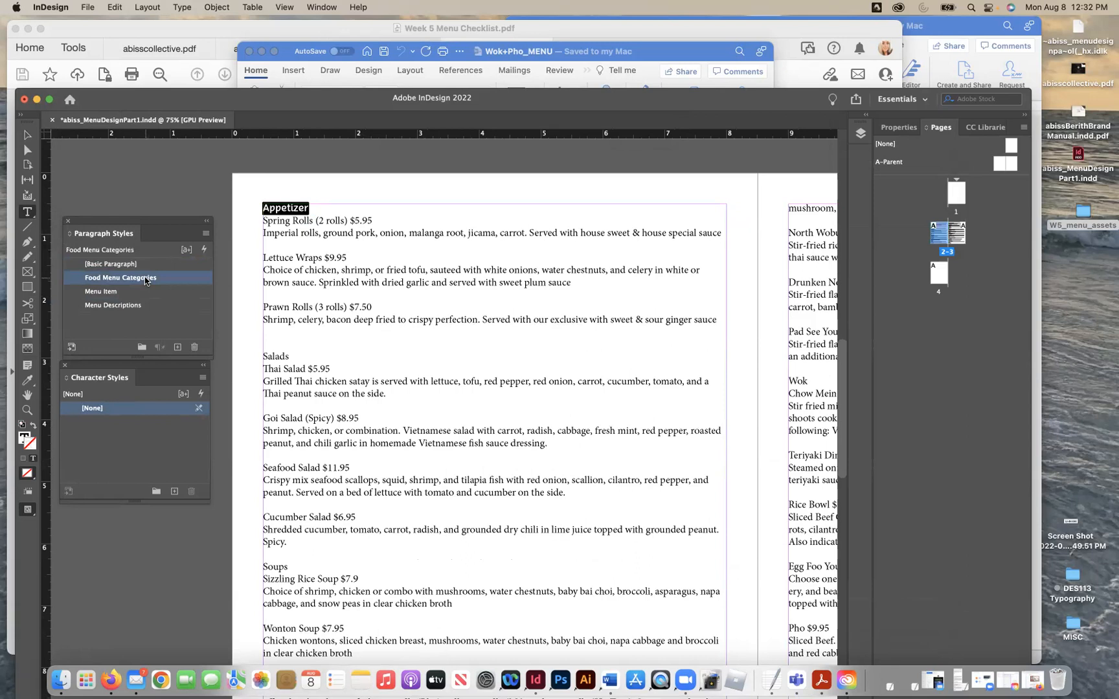
Step: Apply the Menu Item style to the Spring Rolls line and the Menu Descriptions style to the description below it
left_click_drag(370, 220, 254, 223)
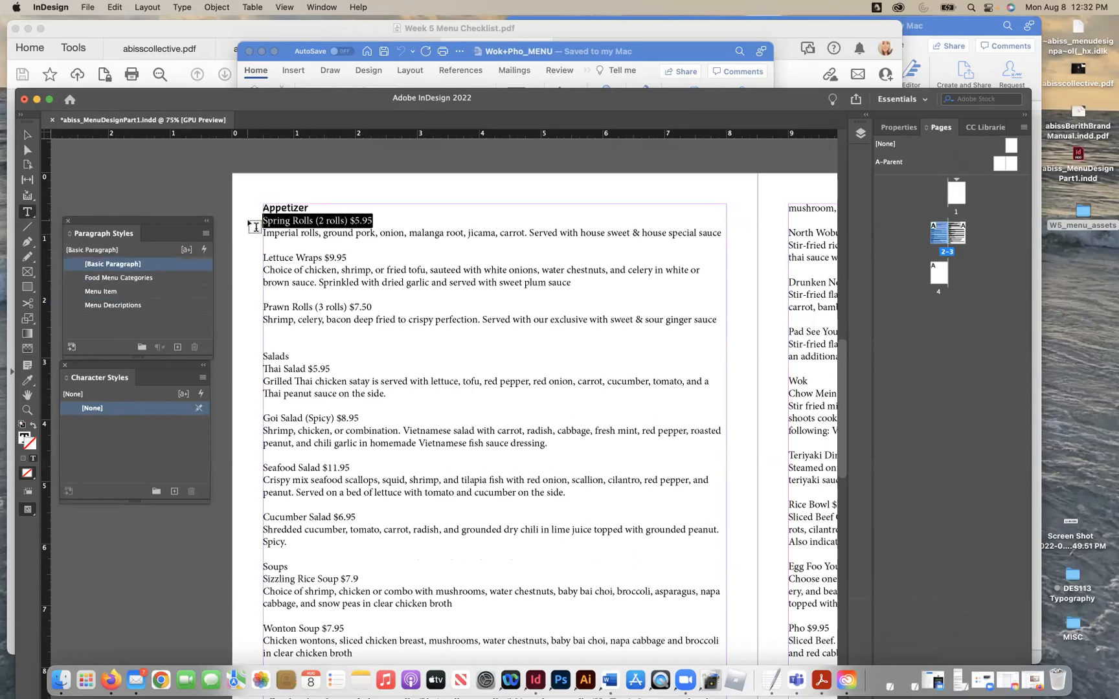
left_click(139, 292)
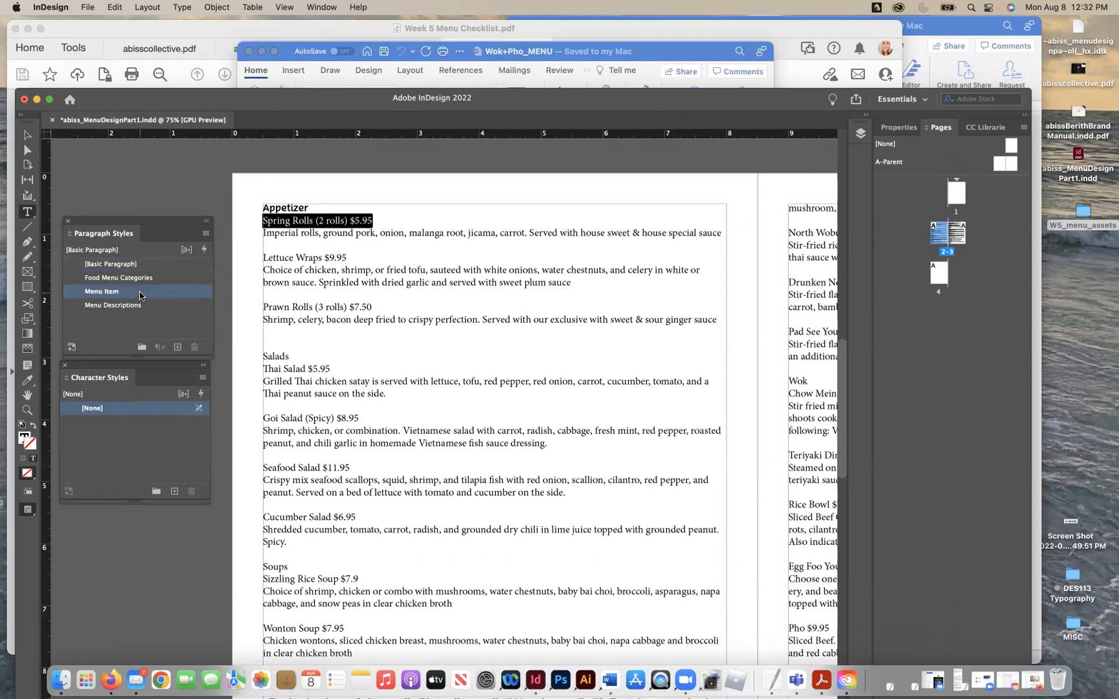
triple_click(487, 234)
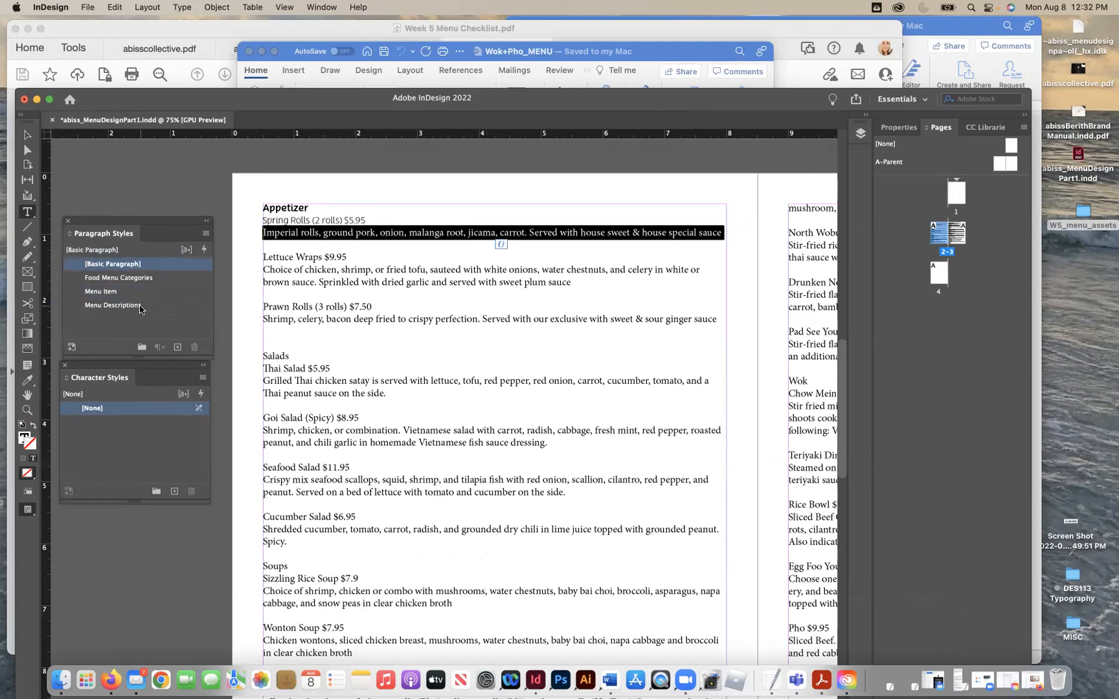
left_click(140, 306)
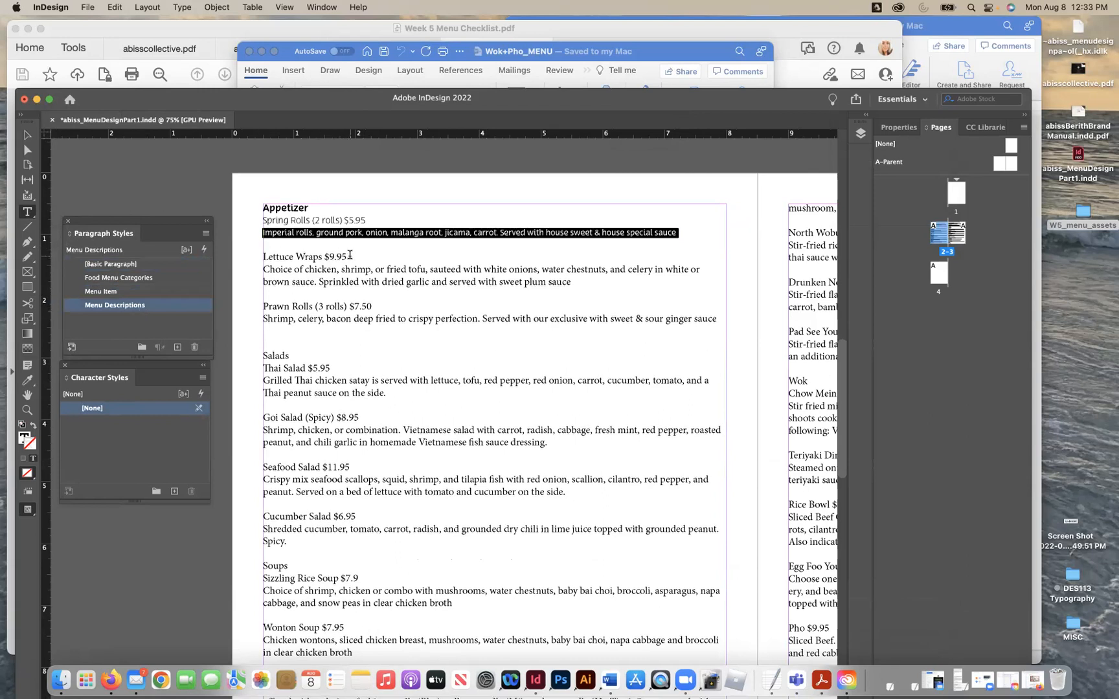
Step: Apply the Food Menu Categories style to the Lettuce Wraps line
left_click_drag(350, 256, 262, 257)
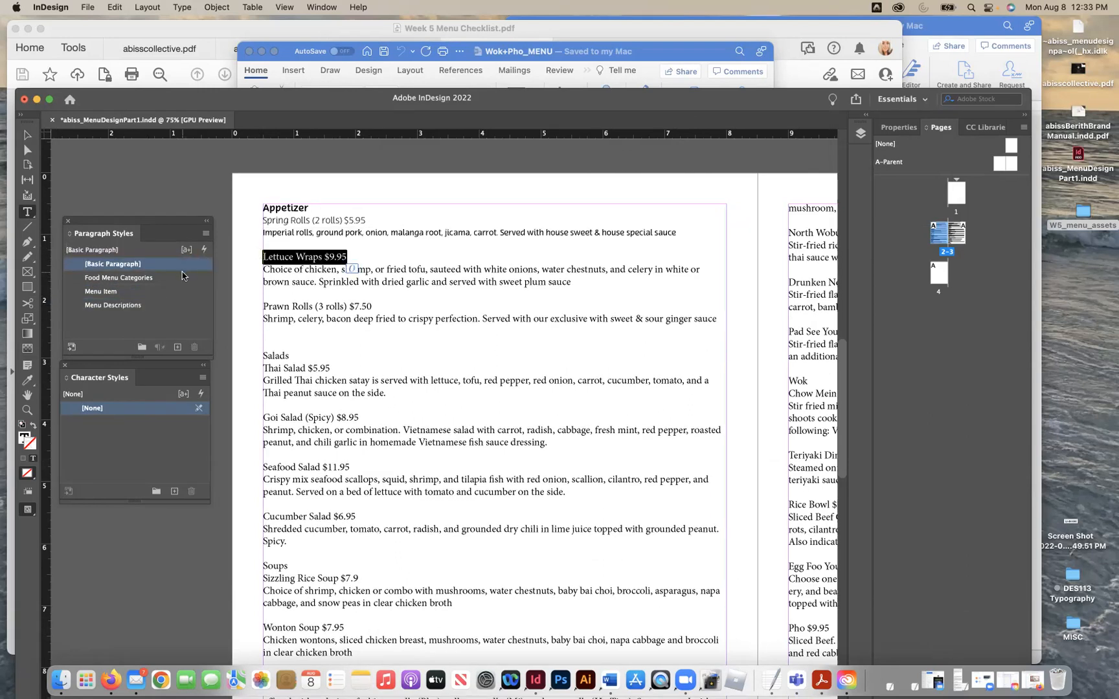
left_click(147, 279)
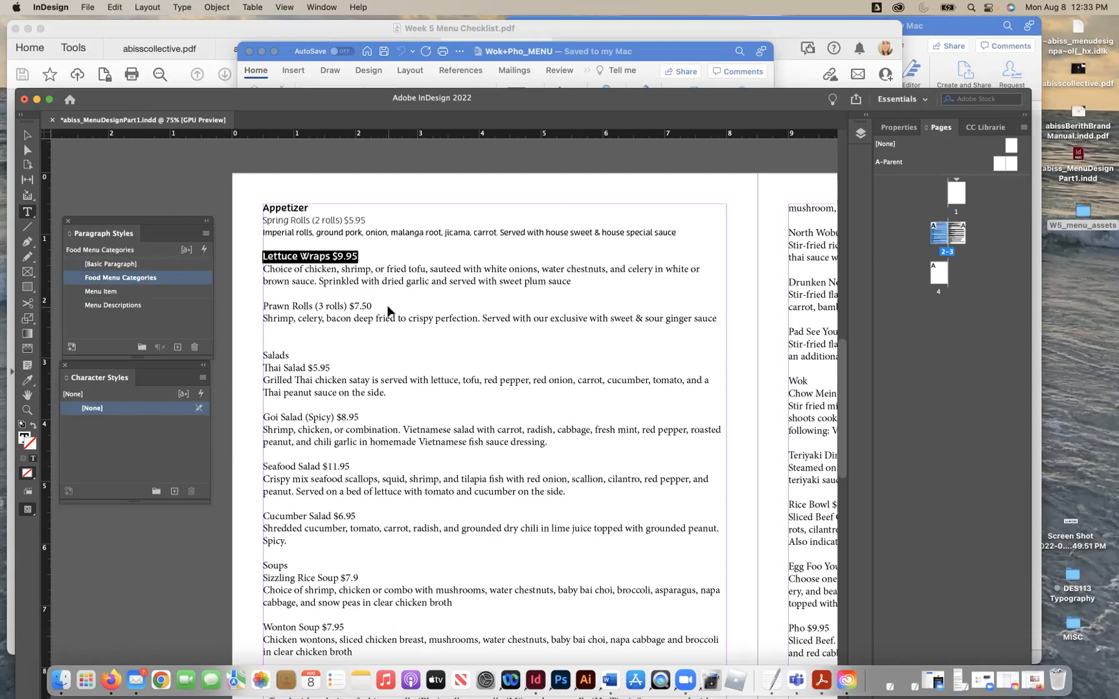
Step: Undo the category style on the Lettuce Wraps line, and apply the Menu Item style to the Lettuce Wraps and Prawn Rolls lines
key("super+z")
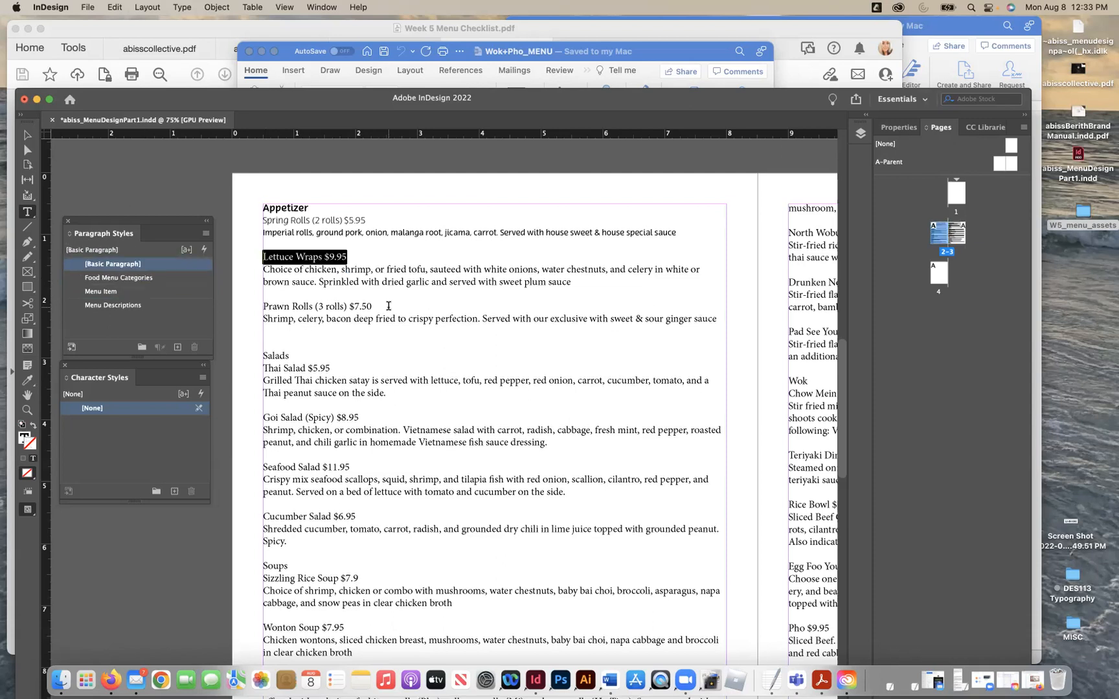
left_click(100, 292)
left_click_drag(374, 306, 258, 308)
left_click(157, 293)
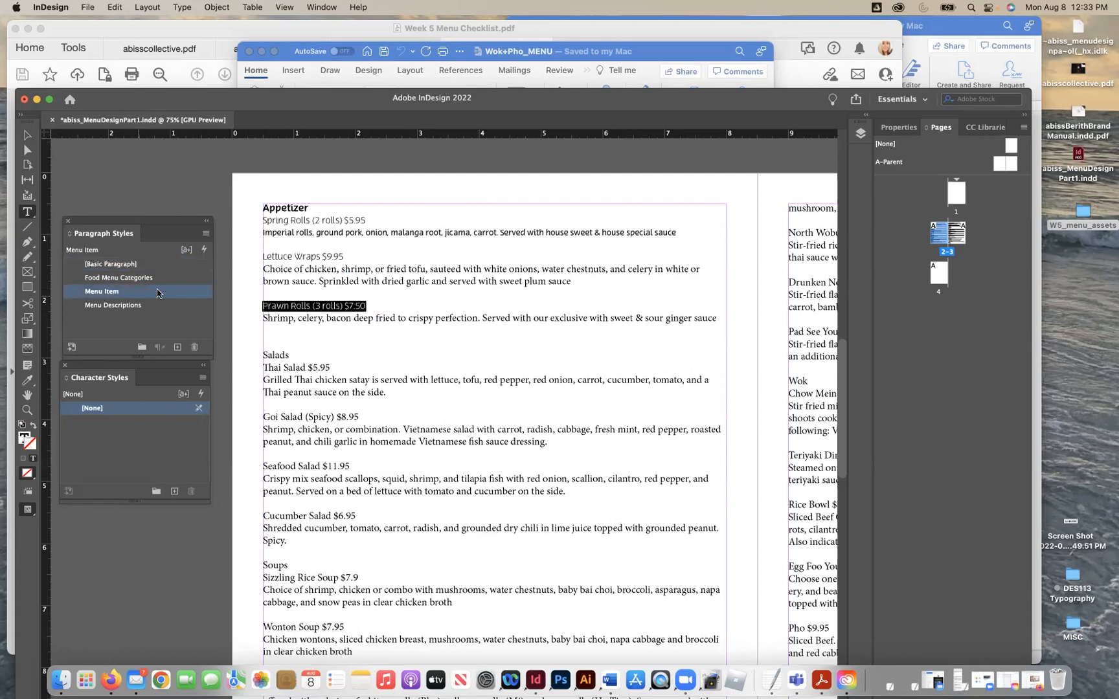
Step: Apply the Menu Descriptions style to the description below Prawn Rolls
triple_click(300, 320)
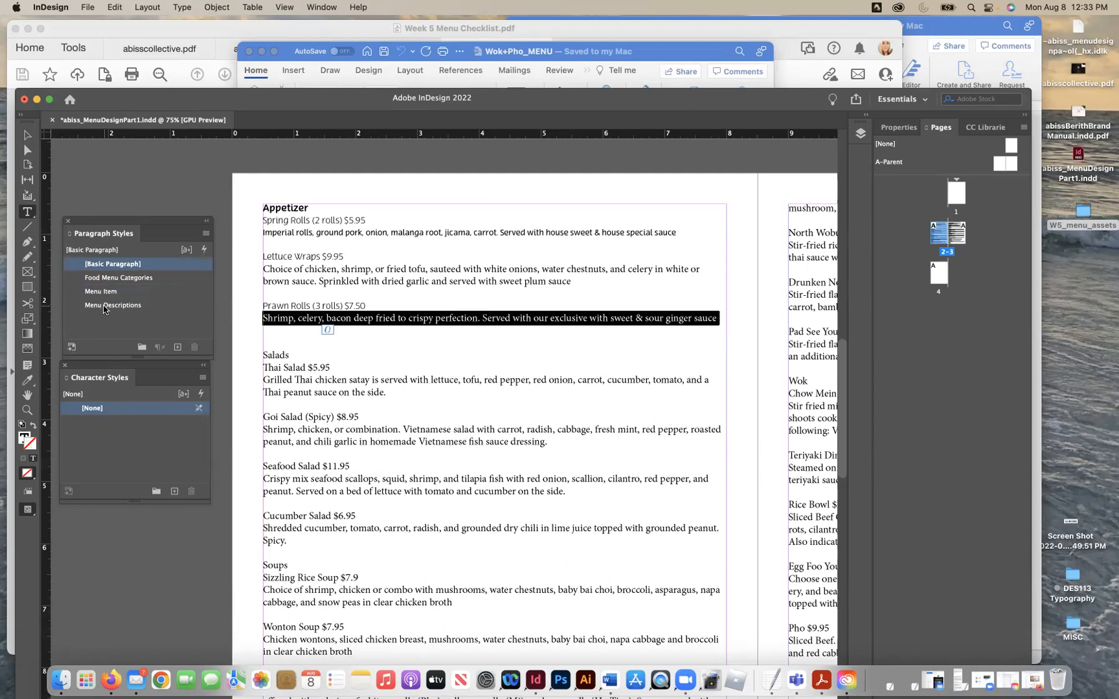
left_click(103, 307)
left_click(380, 265)
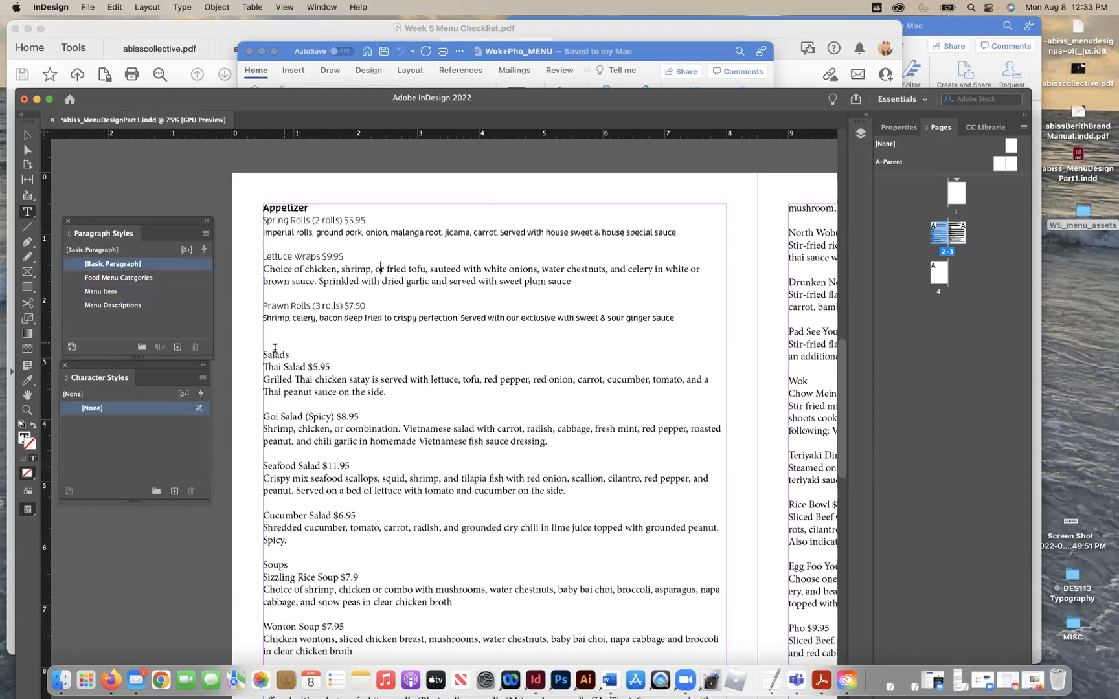
Step: Style the Salads heading as Food Menu Categories, the Thai Salad line as Menu Item and its description as Menu Descriptions
left_click_drag(289, 356, 257, 352)
left_click(137, 284)
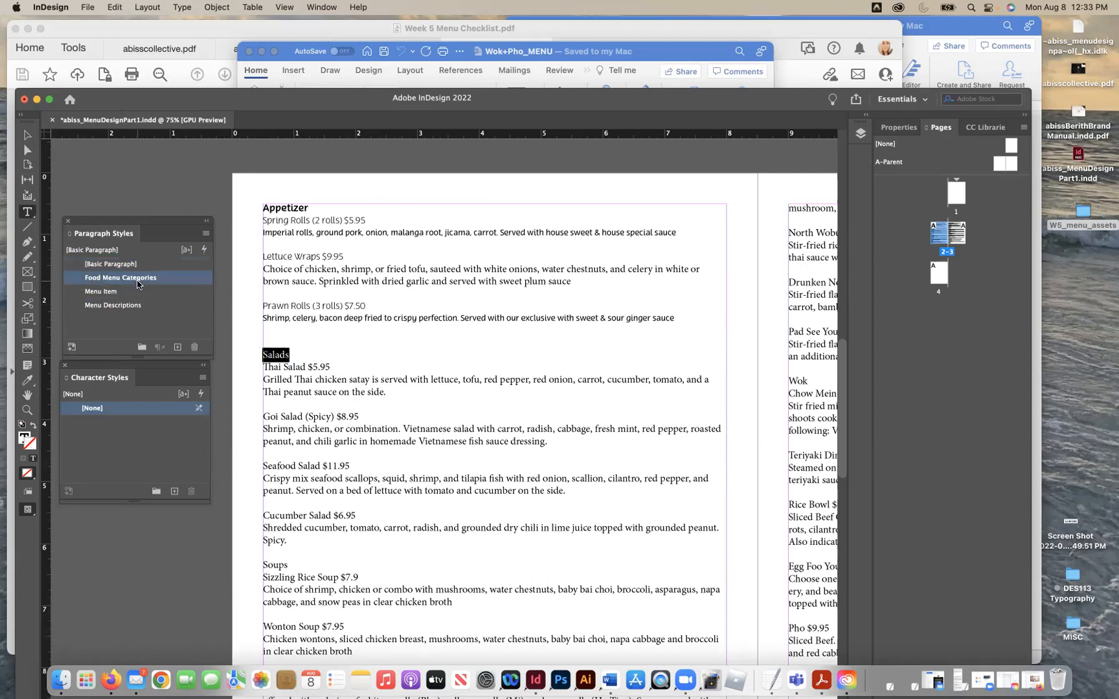
triple_click(256, 369)
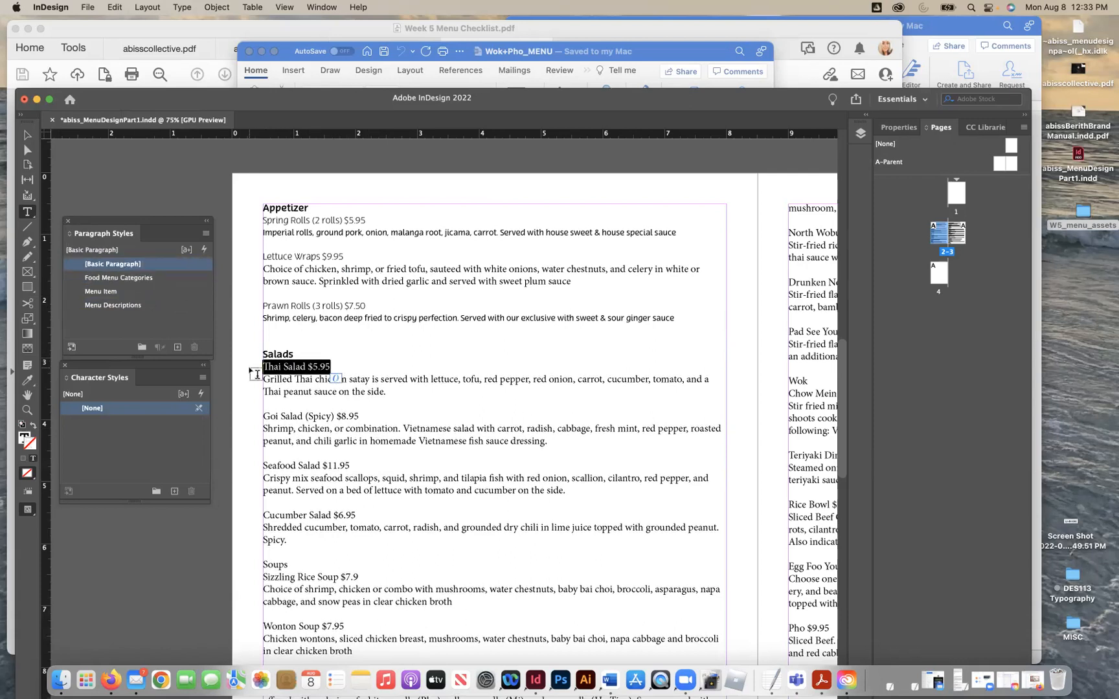
left_click(121, 291)
left_click_drag(392, 397, 247, 379)
left_click(113, 305)
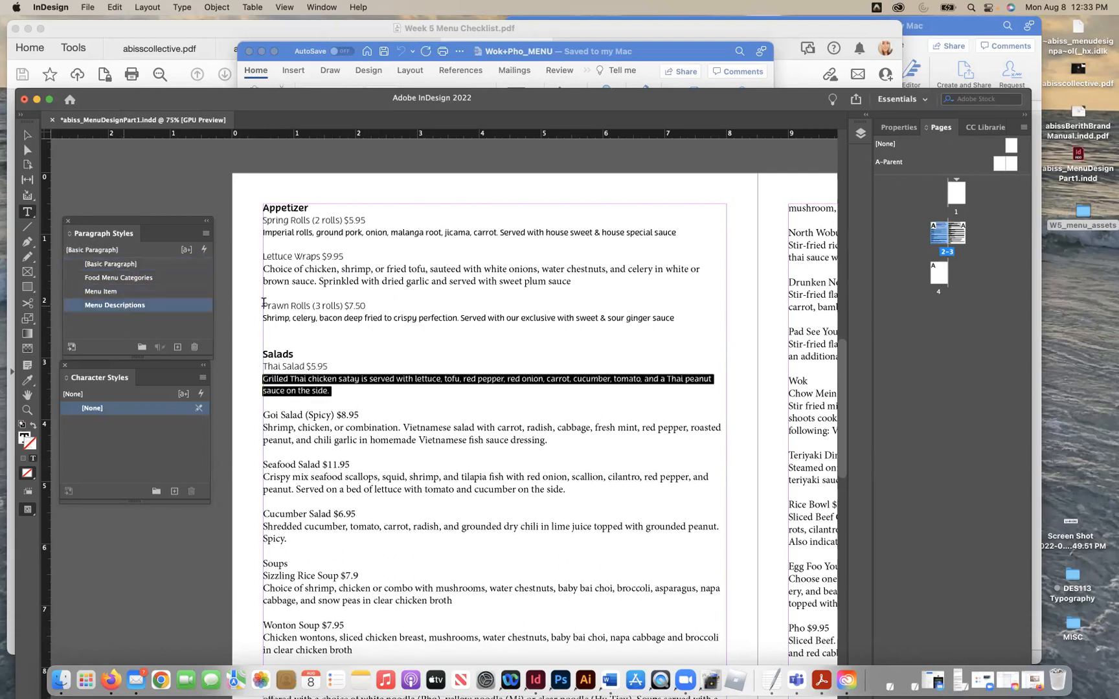
Step: Apply the Menu Item style to the Goi Salad line and the Menu Descriptions style to its description
scroll(398, 385, "down", 5)
left_click_drag(358, 294, 252, 290)
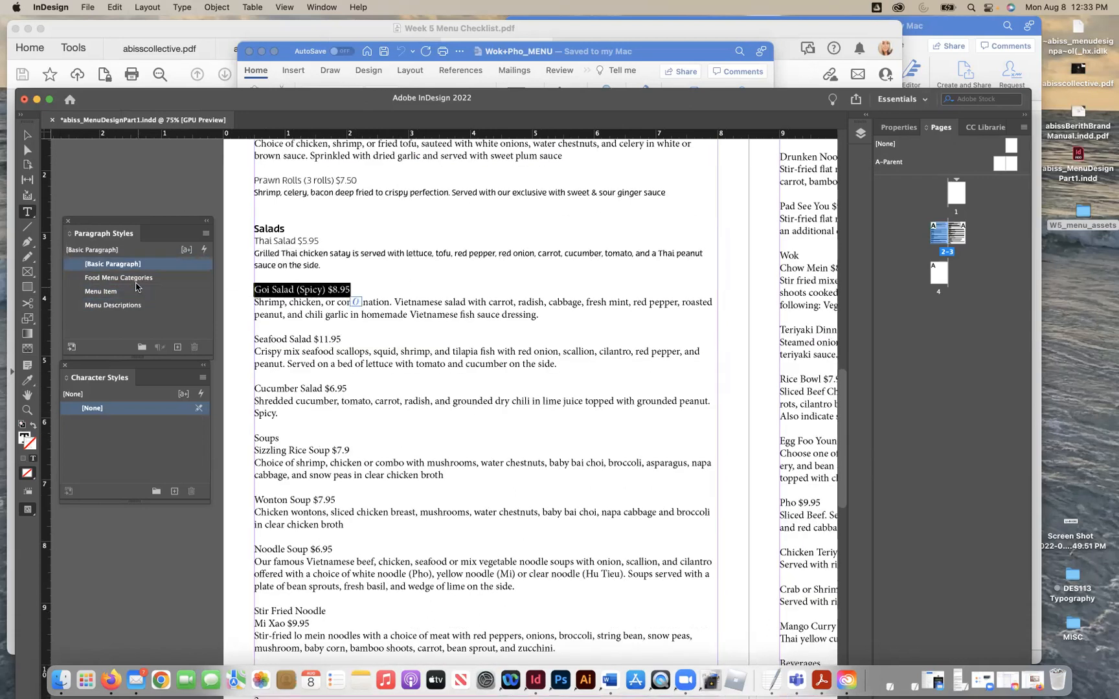
left_click(129, 293)
left_click_drag(540, 315, 230, 304)
left_click(148, 310)
Step: Apply the Menu Item style to the Seafood Salad line and the Menu Descriptions style to its description
left_click_drag(341, 338, 253, 338)
left_click(126, 291)
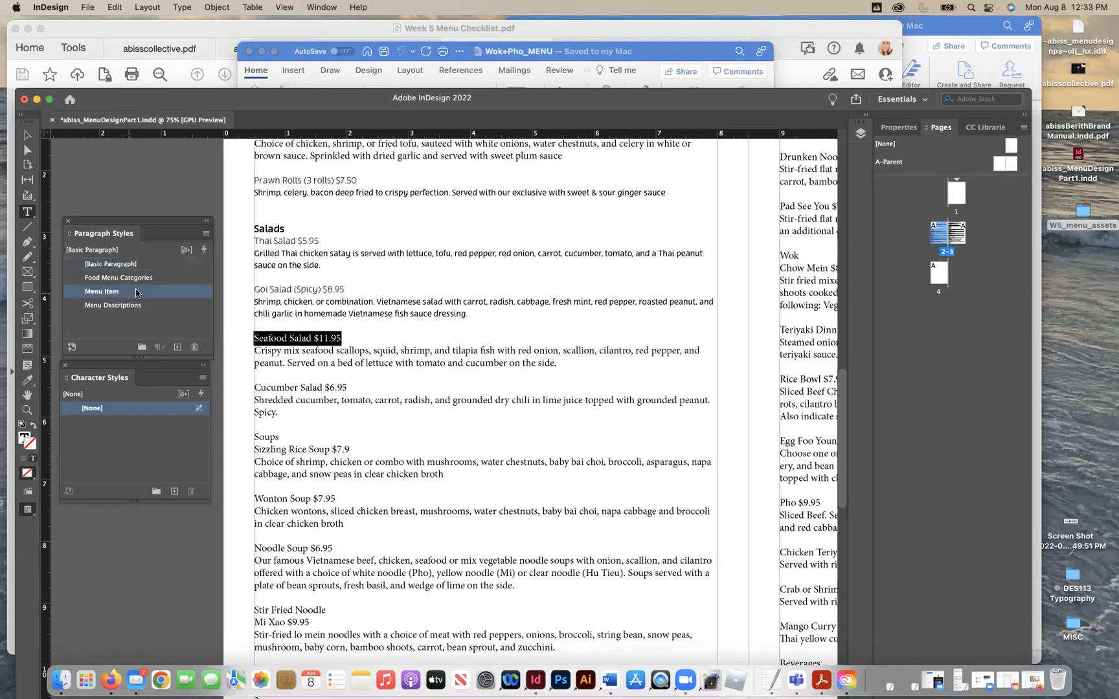
left_click_drag(559, 362, 243, 350)
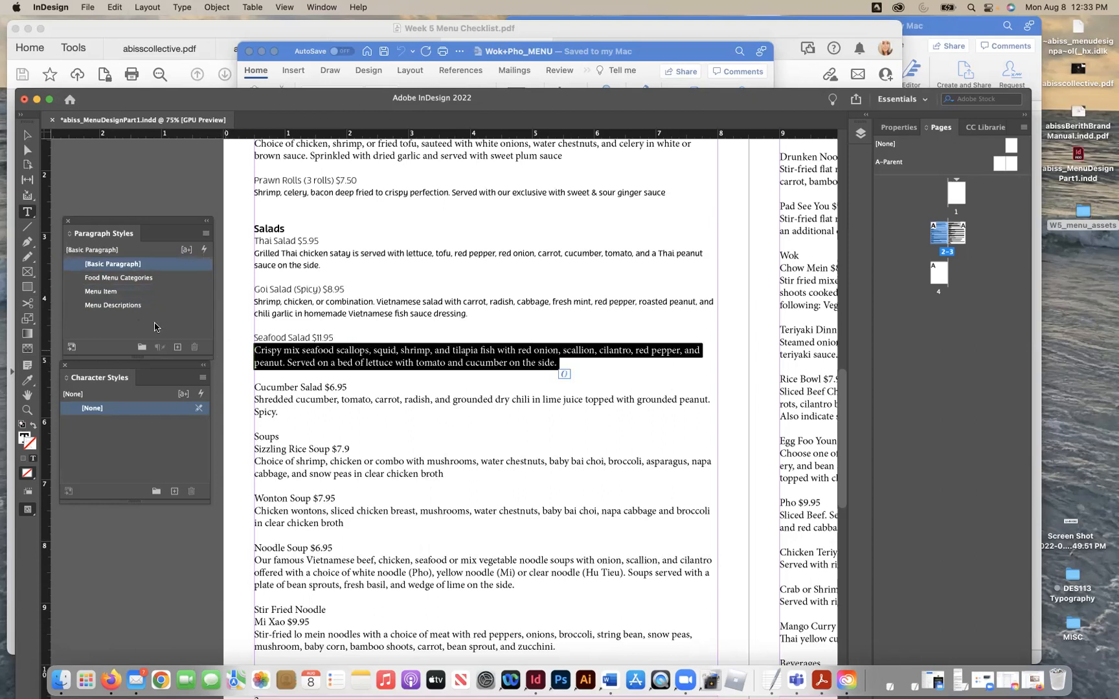
left_click(146, 301)
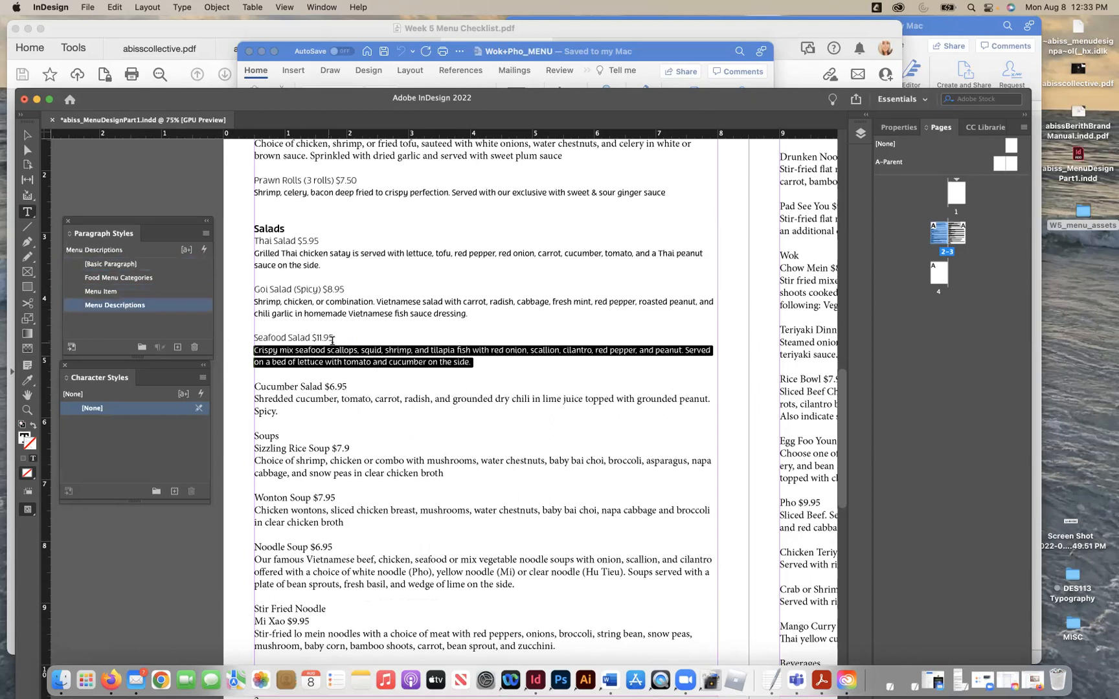
Step: Apply the Menu Item style to the Cucumber Salad line and the Menu Descriptions style to its description
left_click_drag(350, 387, 253, 386)
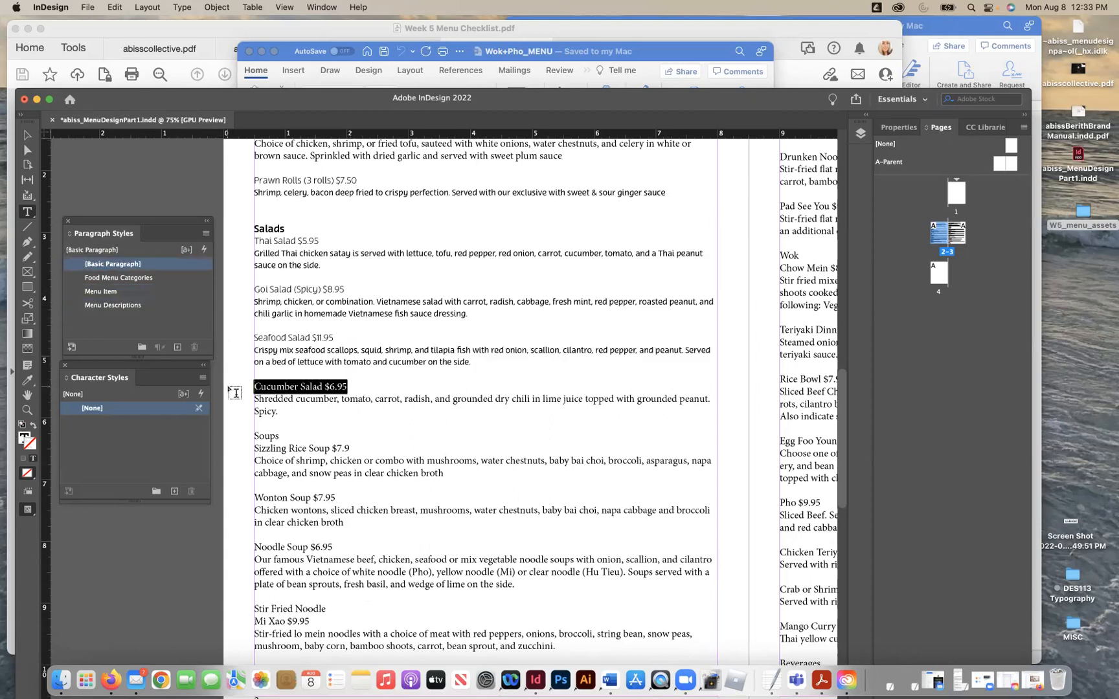
left_click(142, 296)
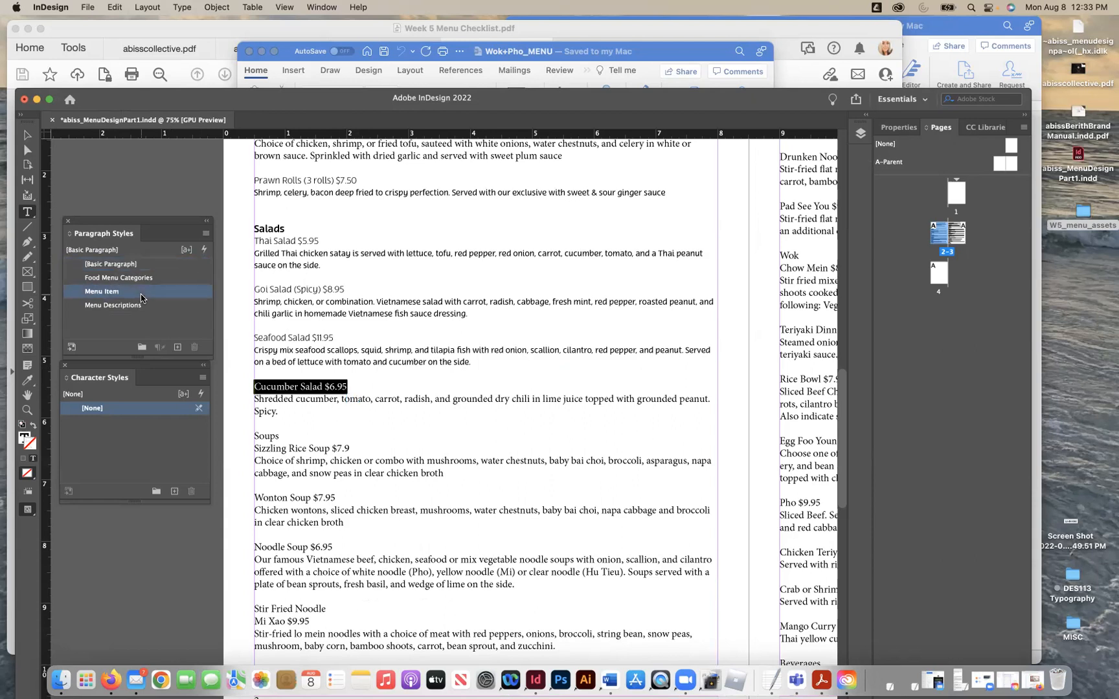
left_click_drag(279, 412, 254, 399)
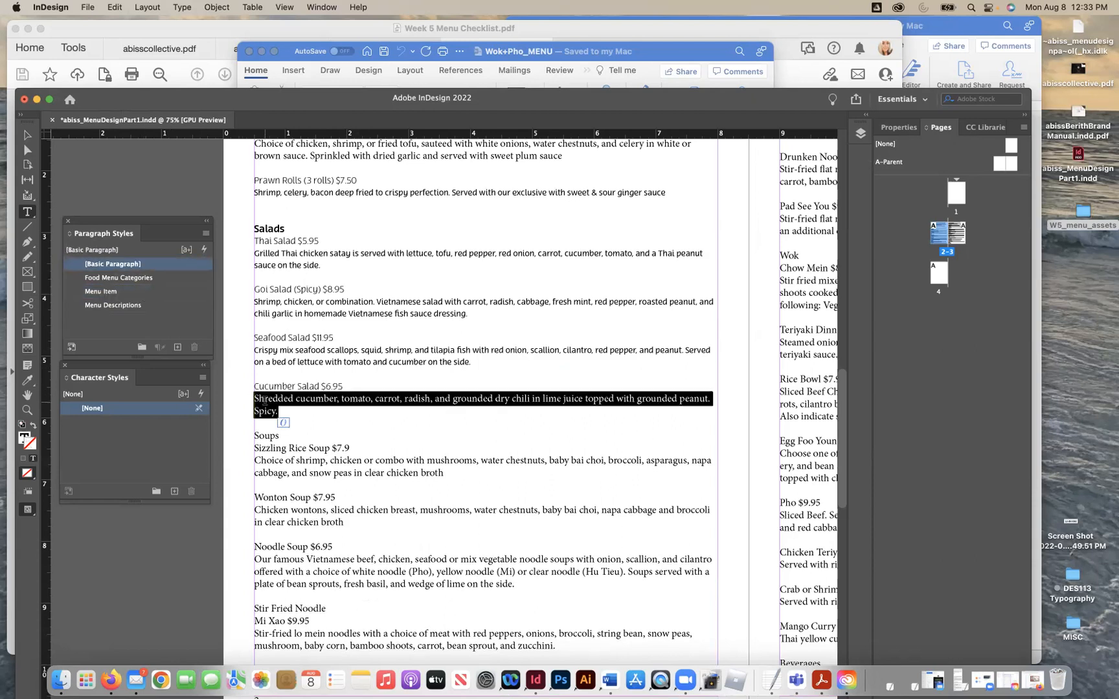
left_click(104, 305)
Step: Apply the Food Menu Categories style to the Soups heading
scroll(371, 413, "down", 3)
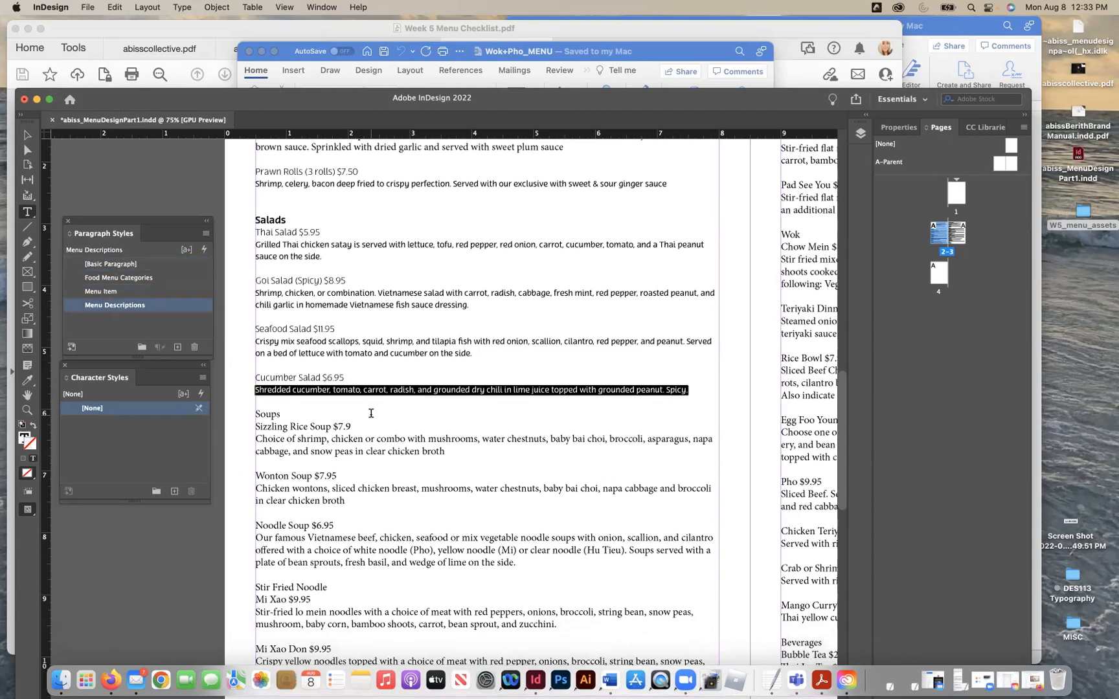
scroll(285, 259, "down", 2)
double_click(262, 255)
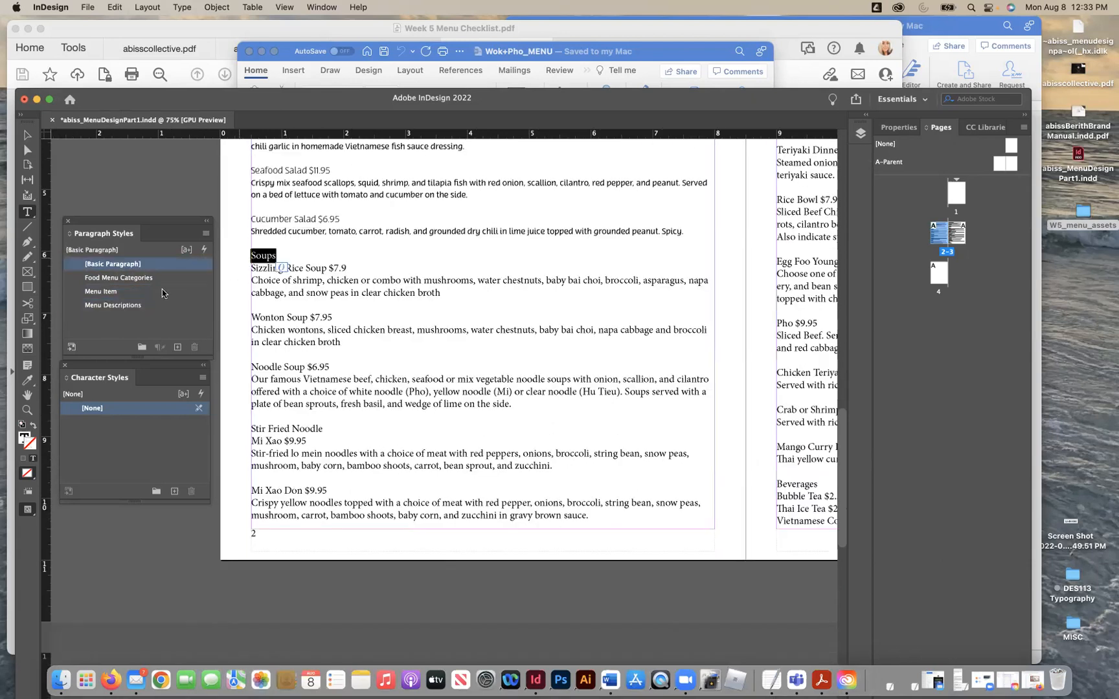
left_click(104, 292)
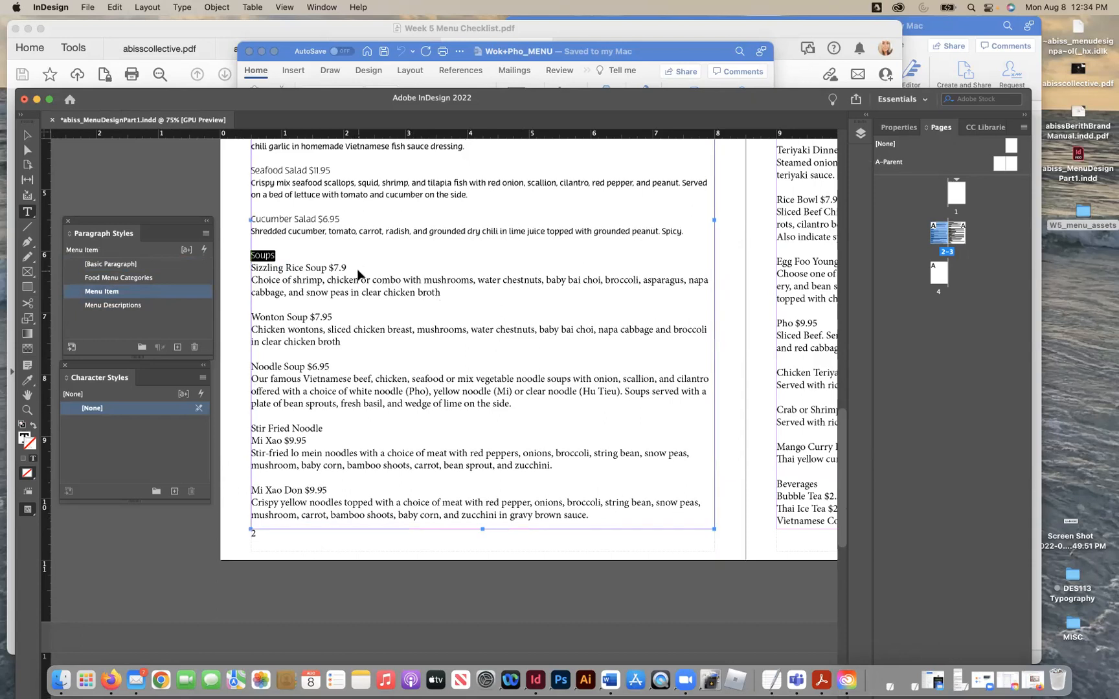
key("super+z")
left_click(141, 277)
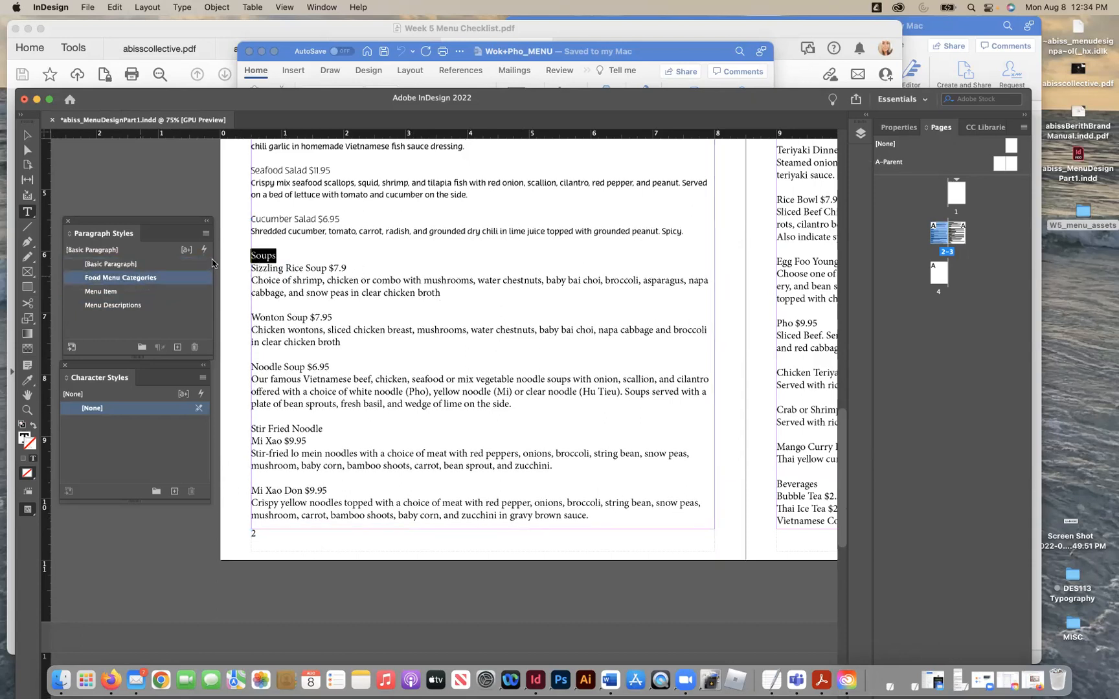
Step: Apply the Menu Item style to the Sizzling Rice Soup line and the Menu Descriptions style to its description
left_click_drag(348, 268, 235, 264)
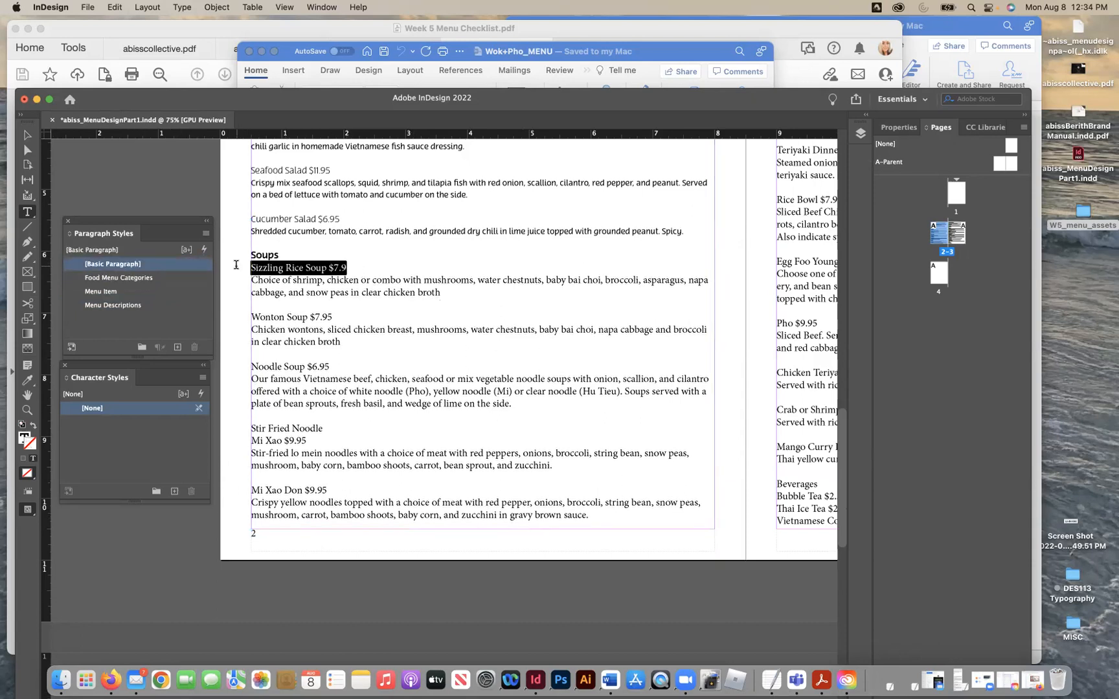
left_click(141, 291)
left_click_drag(492, 291, 236, 274)
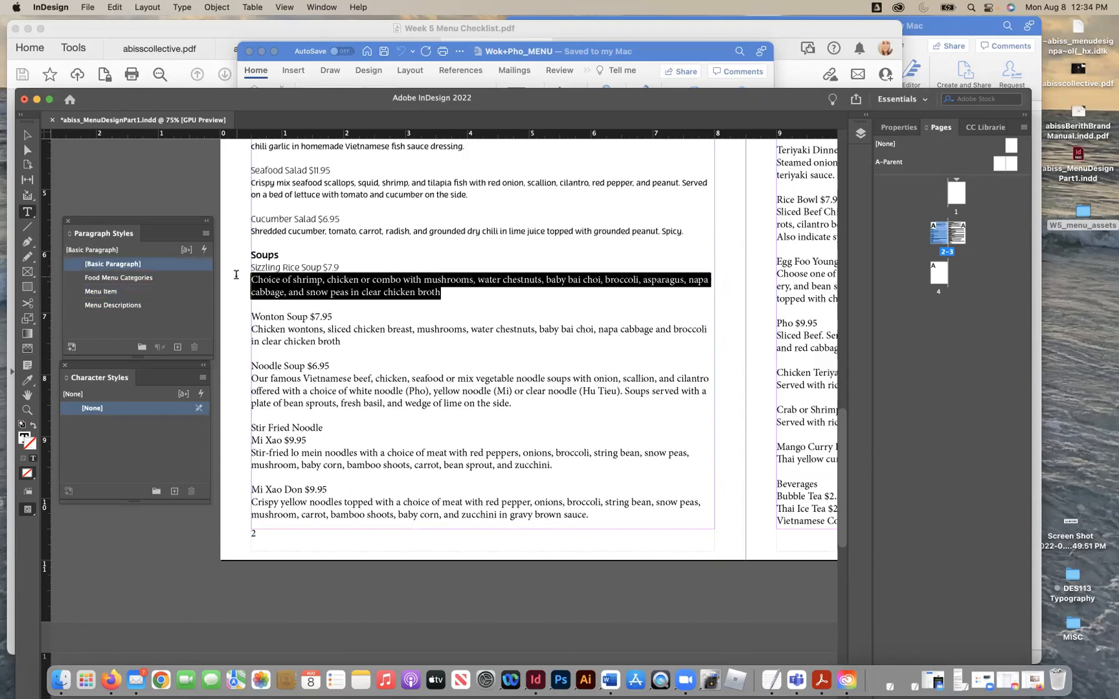
left_click(137, 305)
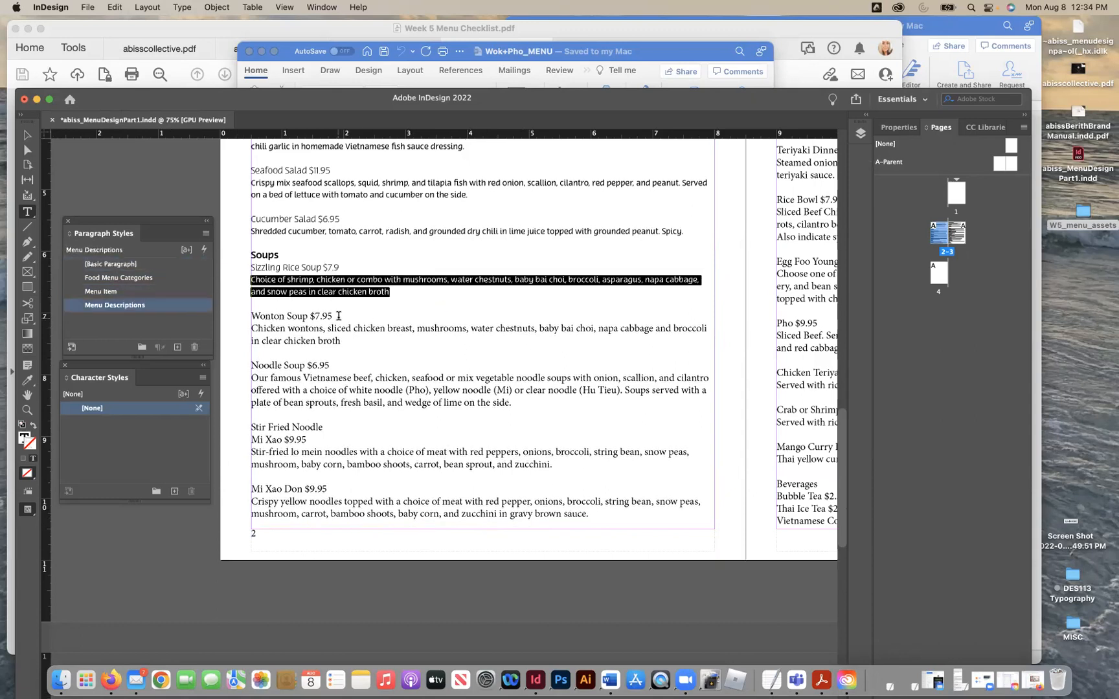
Step: Apply the Menu Item style to the Wonton Soup line and the Menu Descriptions style to its description
left_click_drag(338, 316, 249, 317)
left_click(149, 292)
left_click_drag(378, 345, 226, 328)
left_click(155, 305)
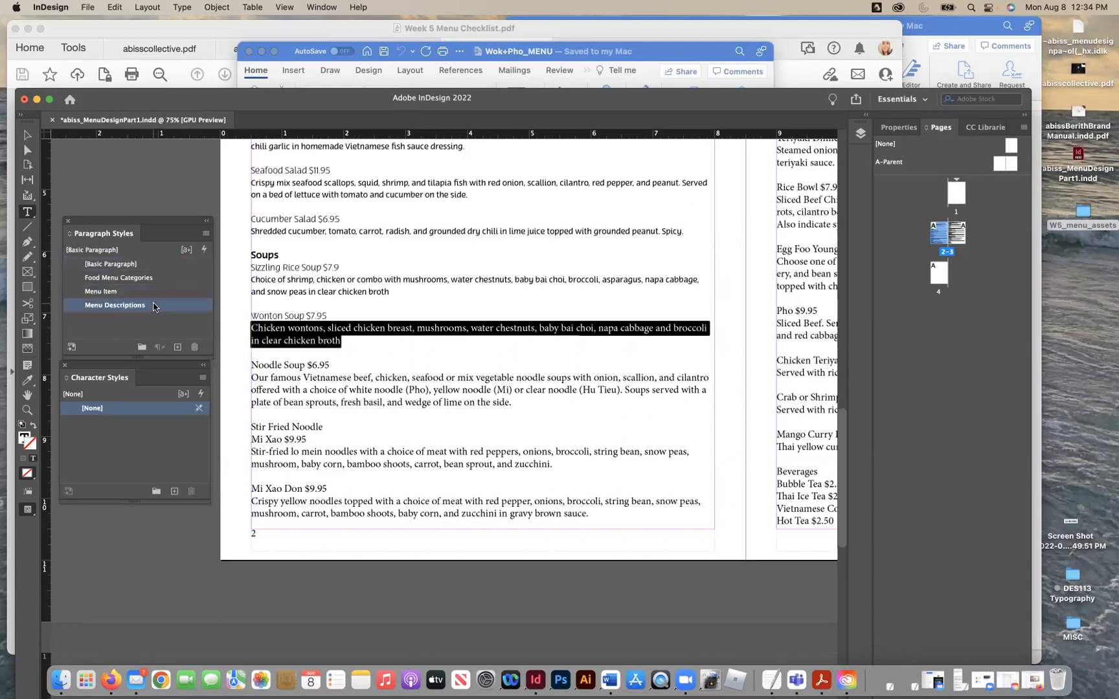
Step: Apply the Menu Item style to the Noodle Soup line and the Menu Descriptions style to its description
left_click_drag(334, 364, 245, 367)
left_click(101, 291)
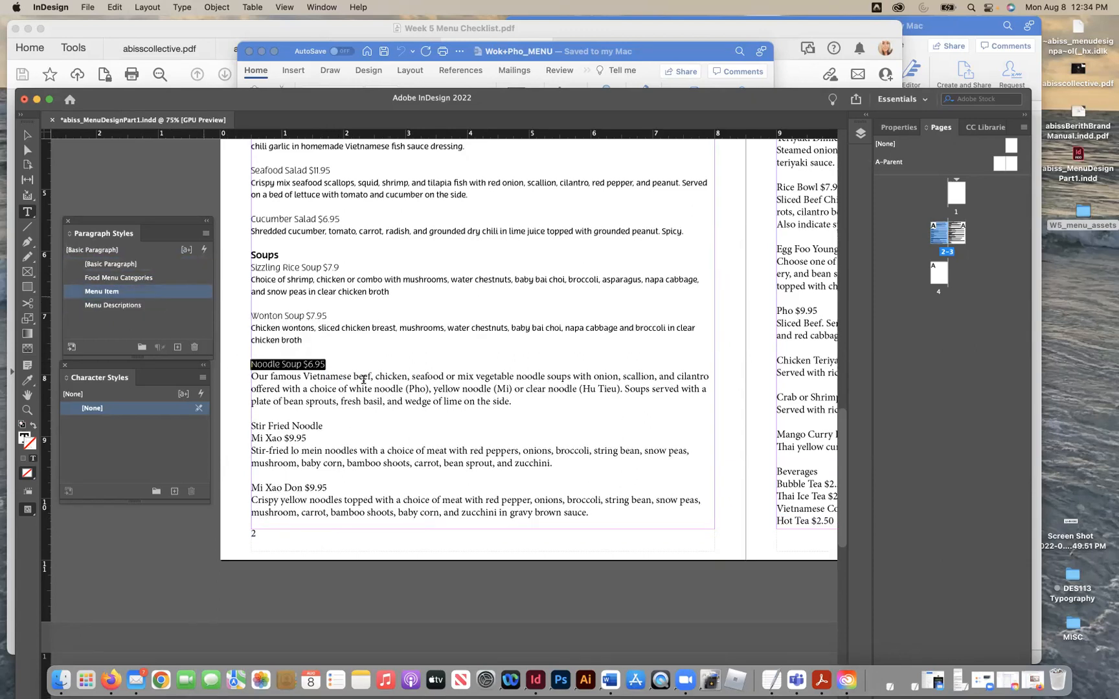
left_click_drag(516, 401, 238, 378)
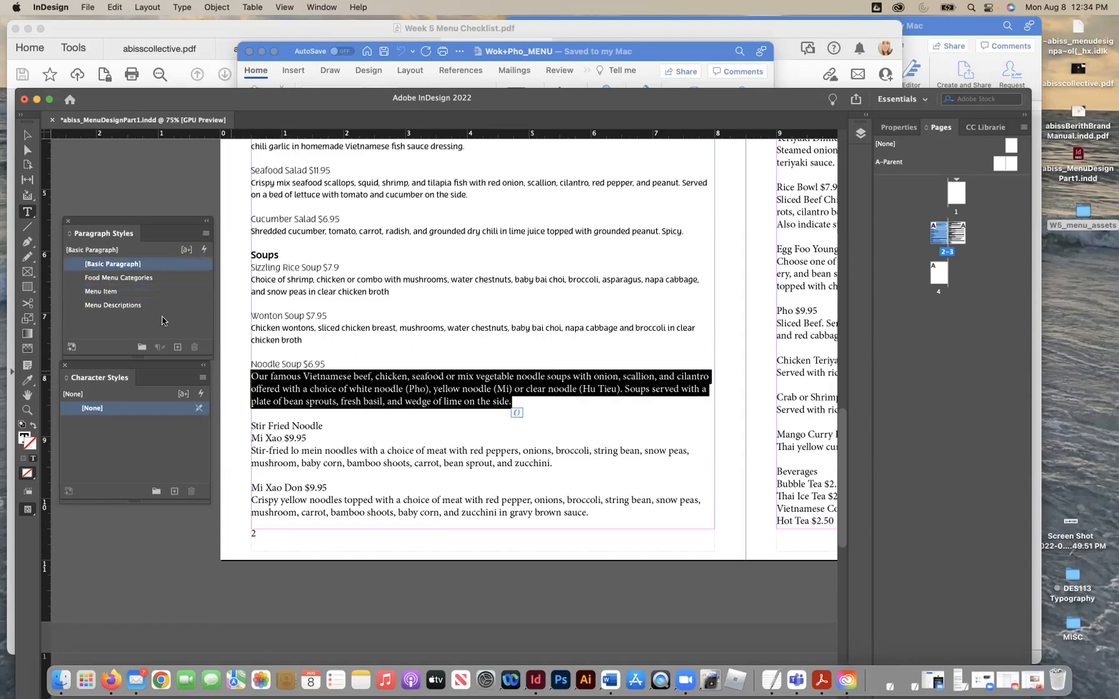
left_click(114, 305)
Step: Apply the Food Menu Categories style to the Stir Fried Noodle heading
triple_click(255, 426)
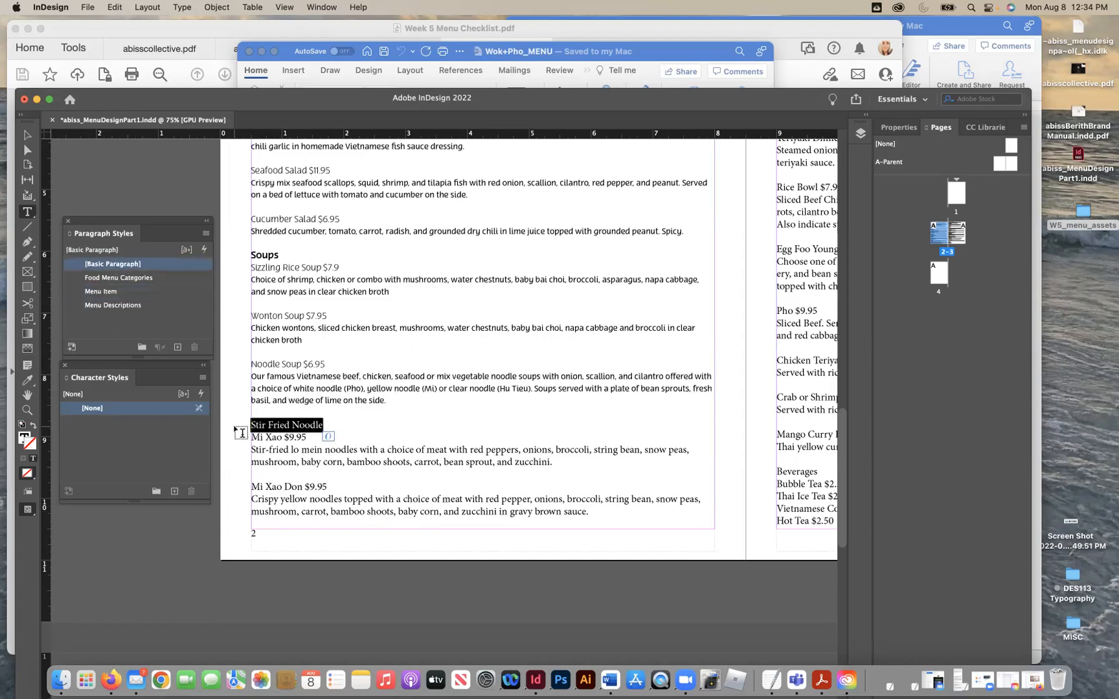
left_click(143, 292)
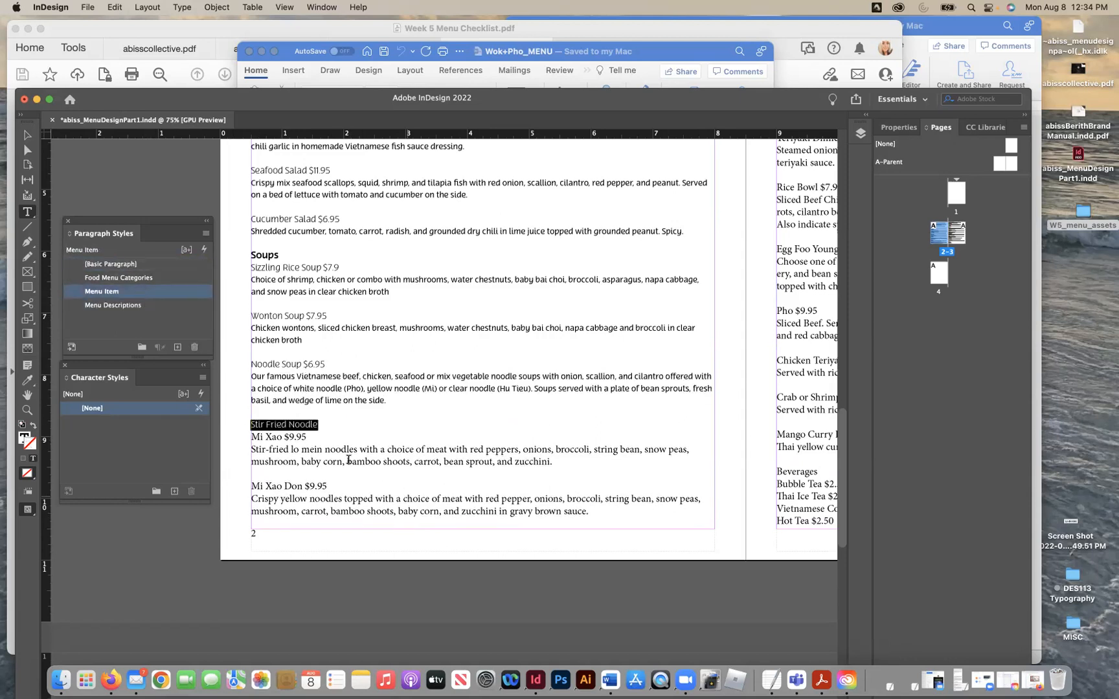
left_click(129, 278)
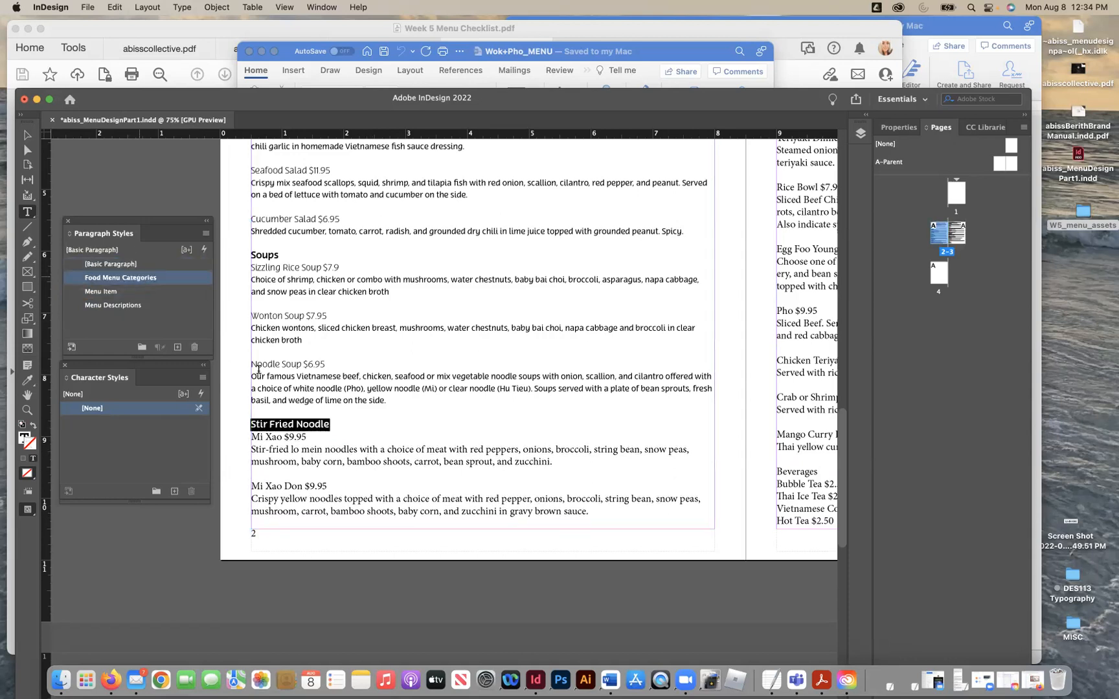
Step: Apply the Menu Item style to the Mi Xao line and the Menu Descriptions style to its description
triple_click(308, 437)
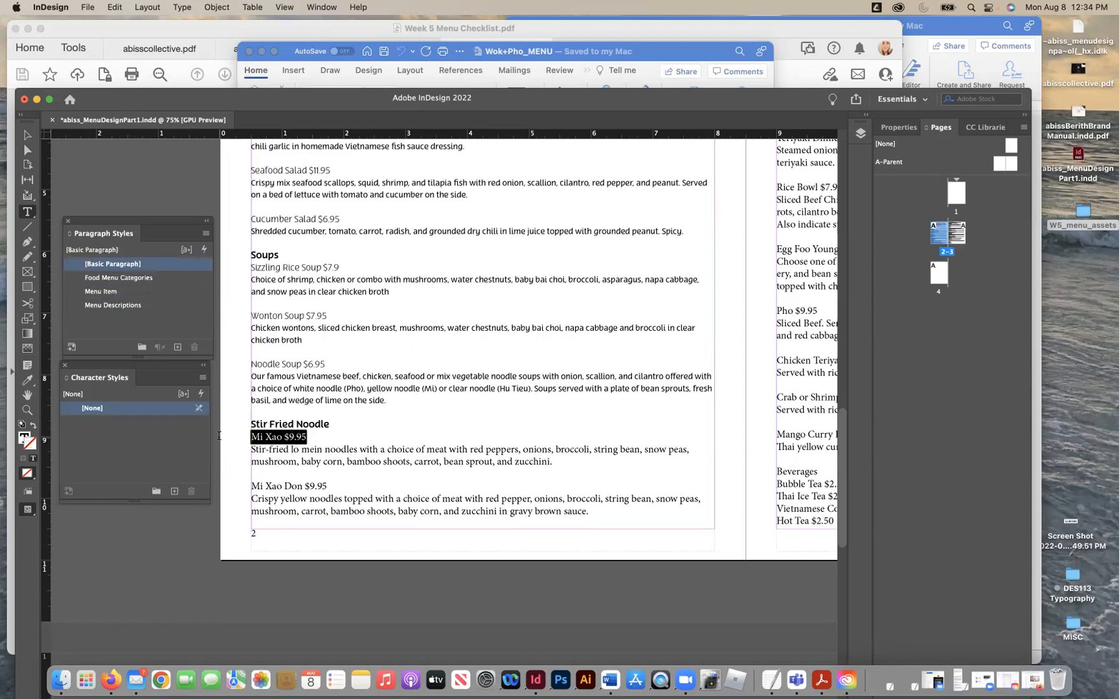
left_click(131, 292)
left_click_drag(556, 462, 233, 451)
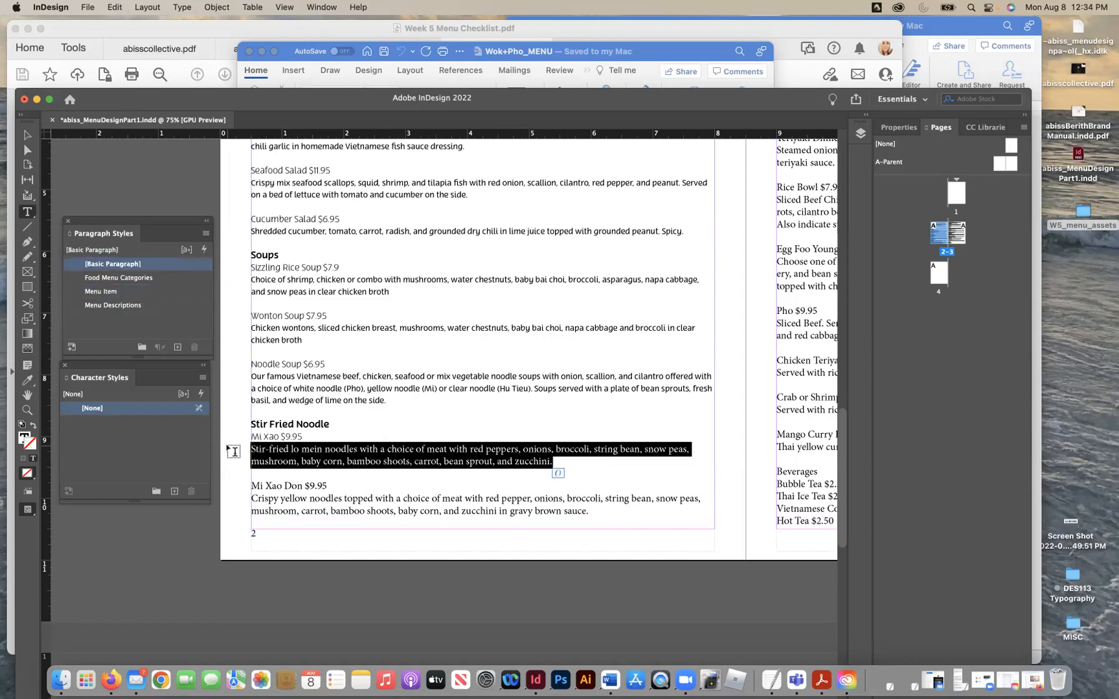
left_click(142, 305)
Step: Apply the Menu Item style to the Mi Xao Don line and the Menu Descriptions style to its description
left_click_drag(329, 486, 223, 483)
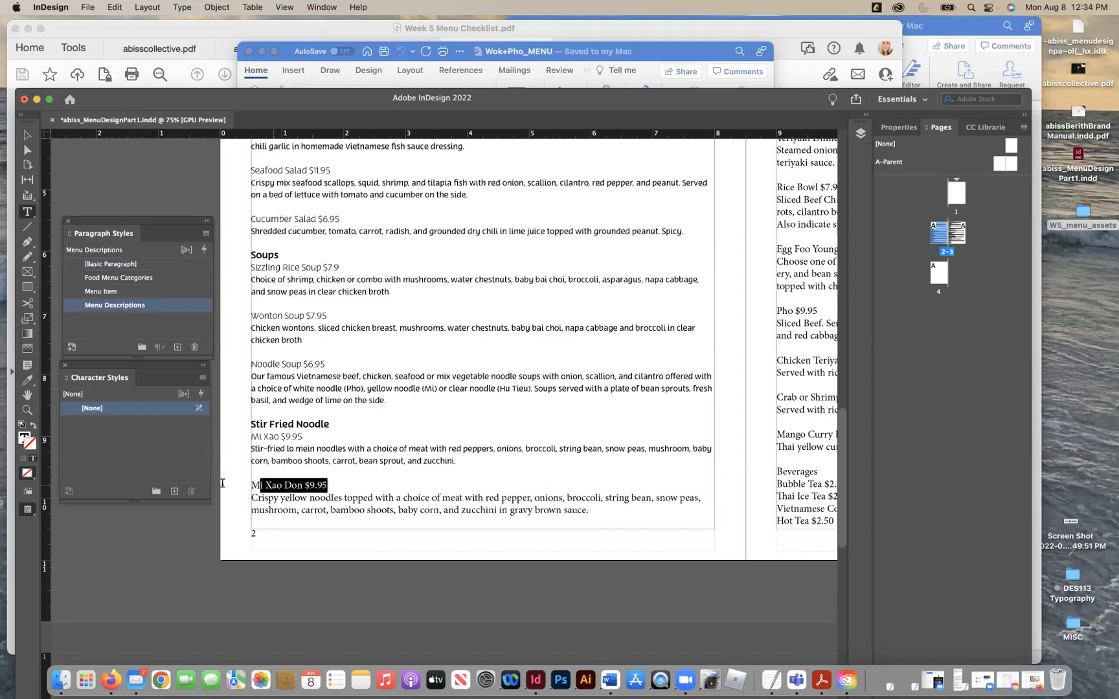
left_click(101, 291)
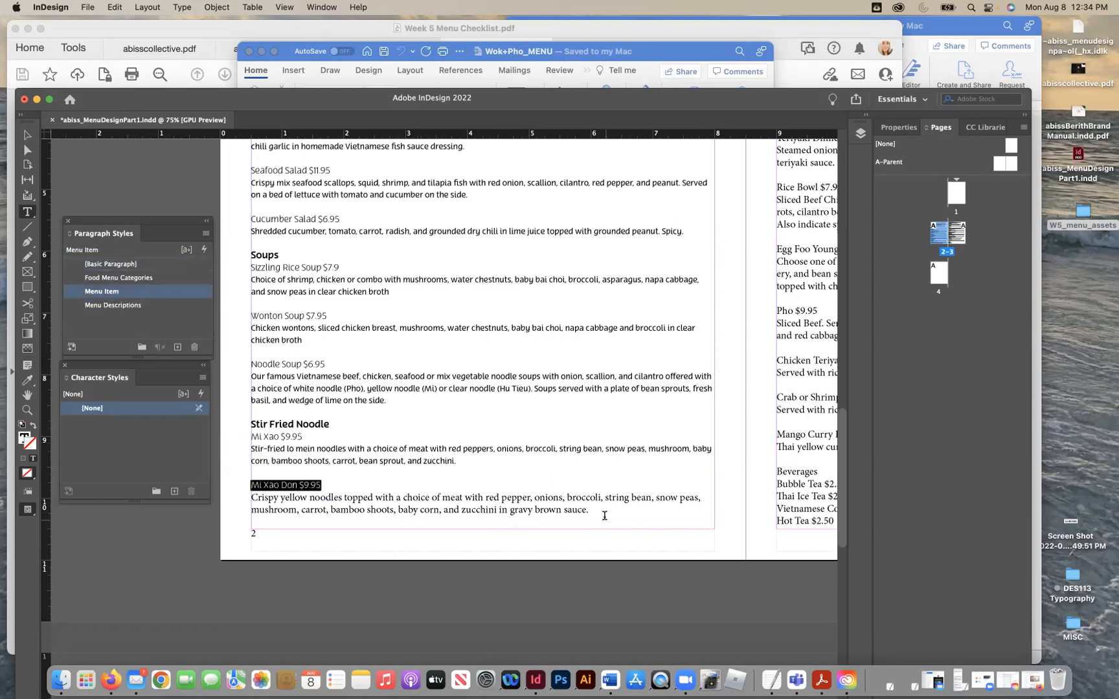
left_click_drag(605, 516, 234, 498)
left_click(144, 307)
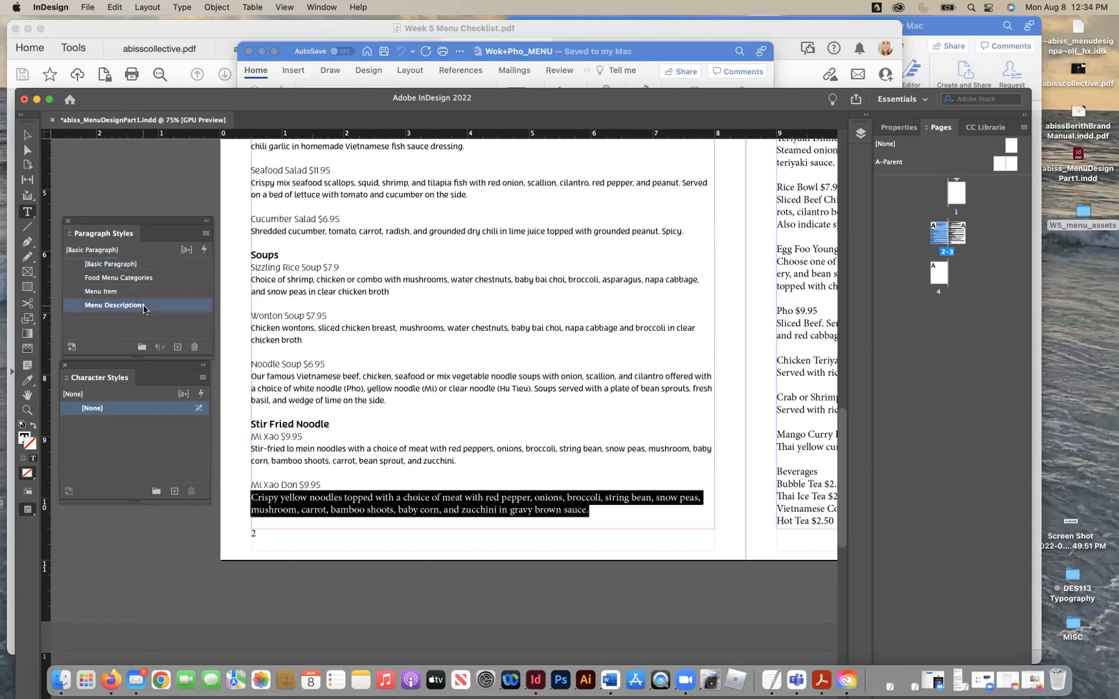
Step: Apply the Menu Item style to the North Woburn Pad Thai line at the start of page 3
scroll(458, 372, "up", 5)
scroll(459, 373, "right", 4)
scroll(458, 372, "up", 5)
scroll(459, 372, "right", 5)
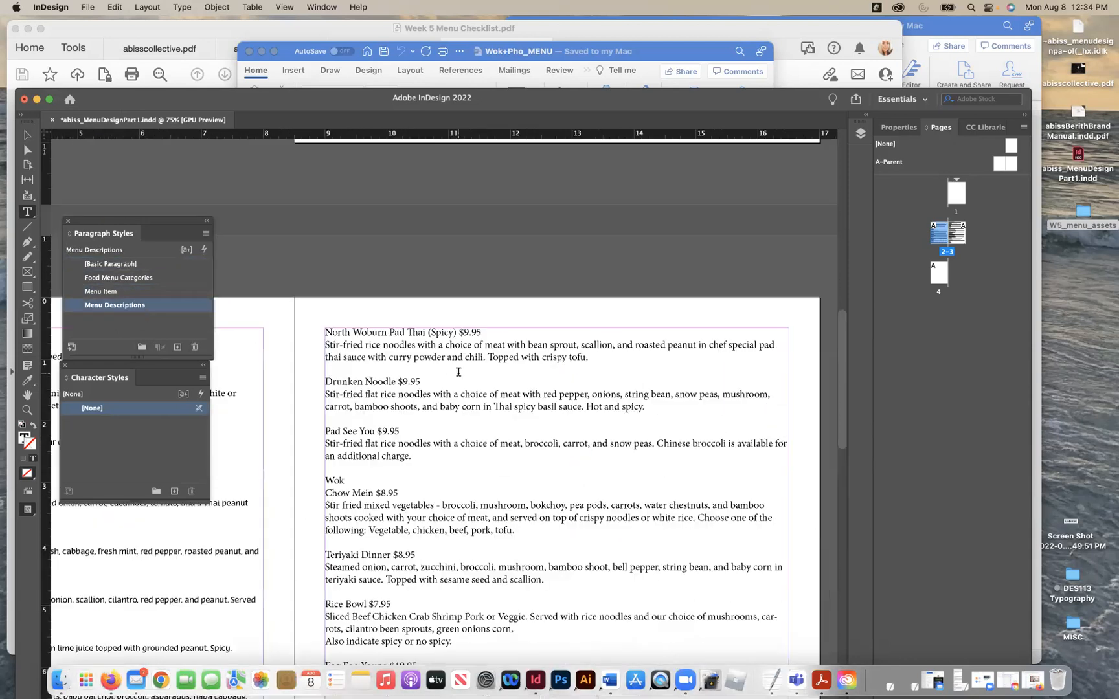
scroll(389, 234, "down", 2)
triple_click(386, 234)
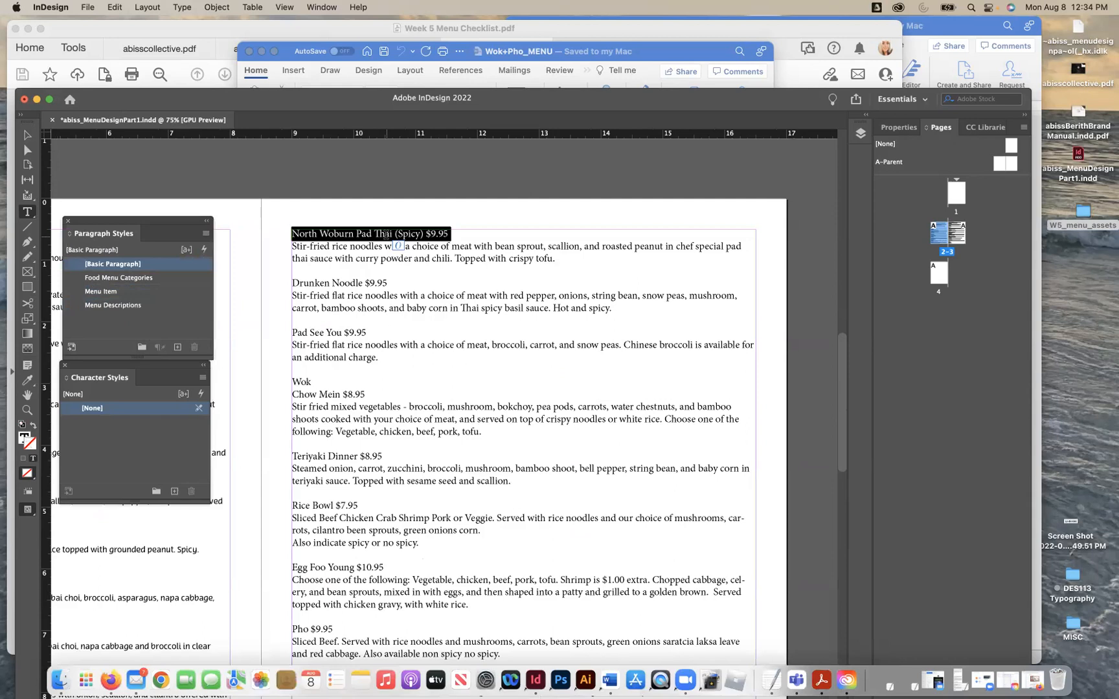
left_click(127, 293)
left_click_drag(390, 283, 248, 242)
left_click(365, 245)
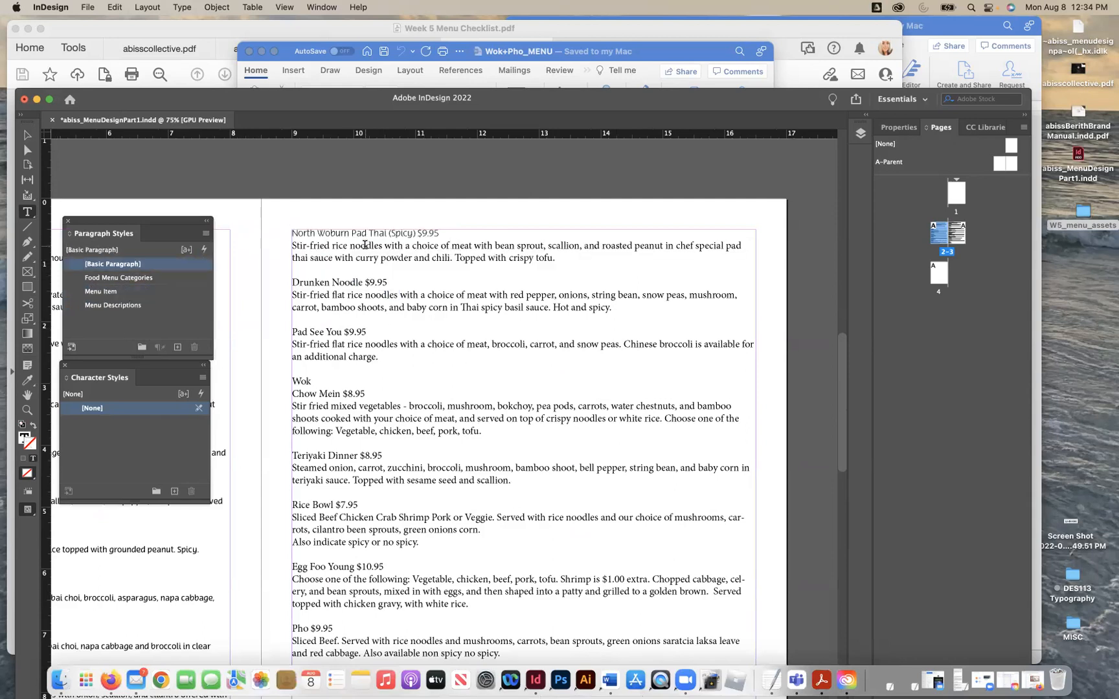
Step: Apply Menu Descriptions to the North Woburn Pad Thai description, then style the Drunken Noodle line as Menu Item and its description as Menu Descriptions
left_click_drag(554, 257, 253, 242)
left_click(114, 305)
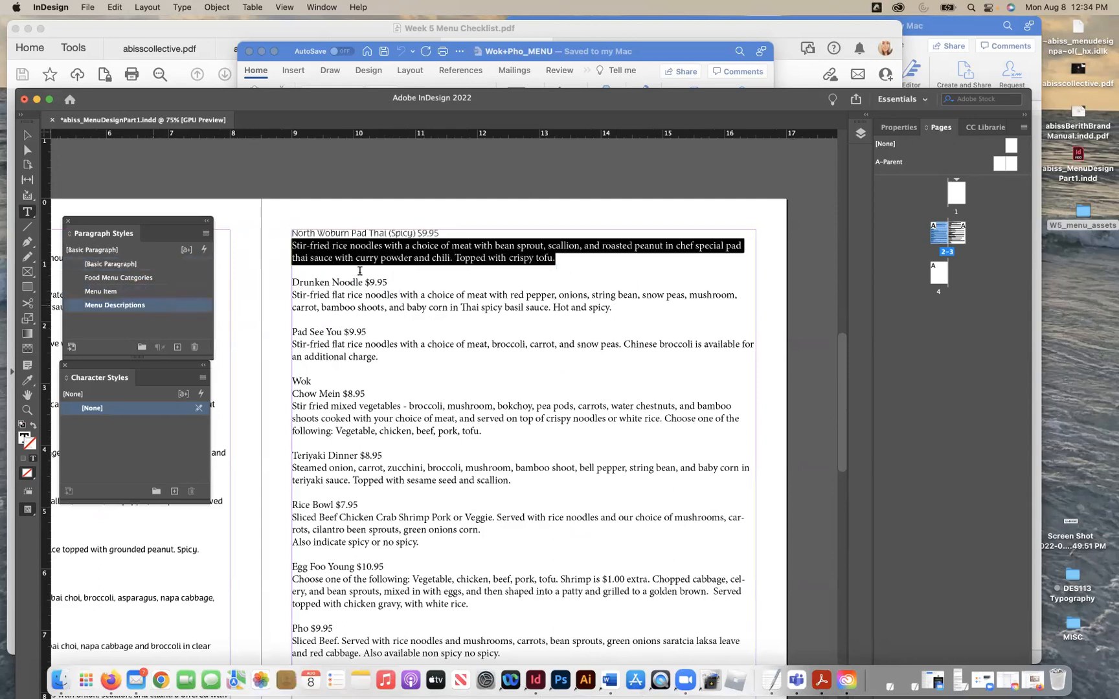
left_click_drag(387, 281, 264, 283)
left_click(138, 291)
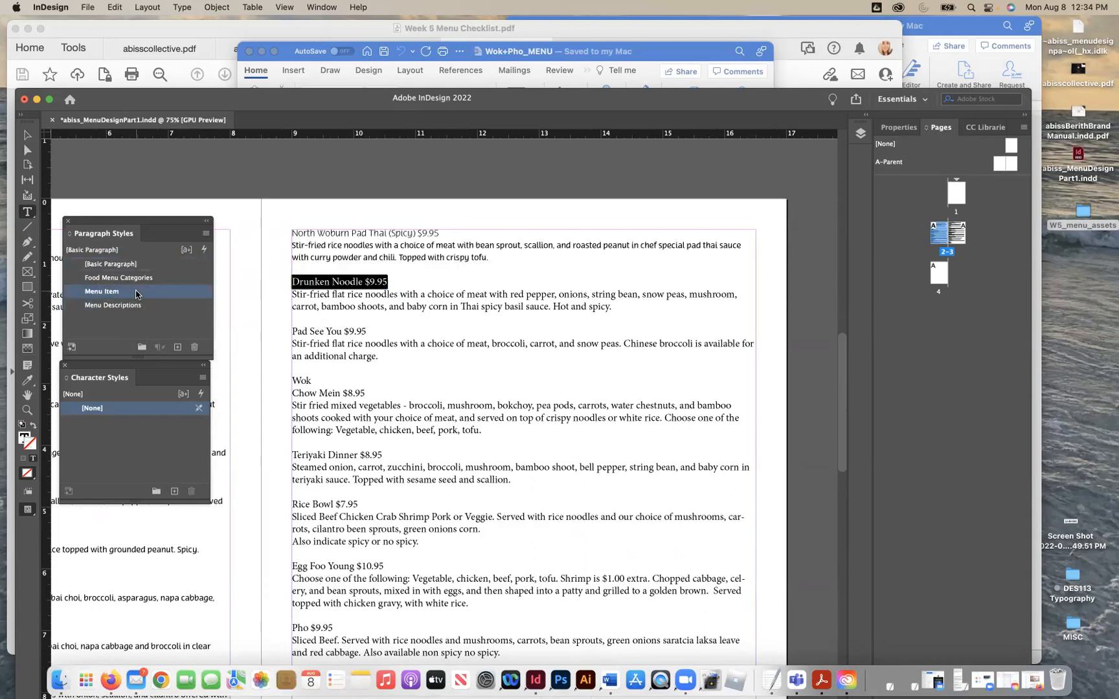
left_click_drag(640, 303, 289, 293)
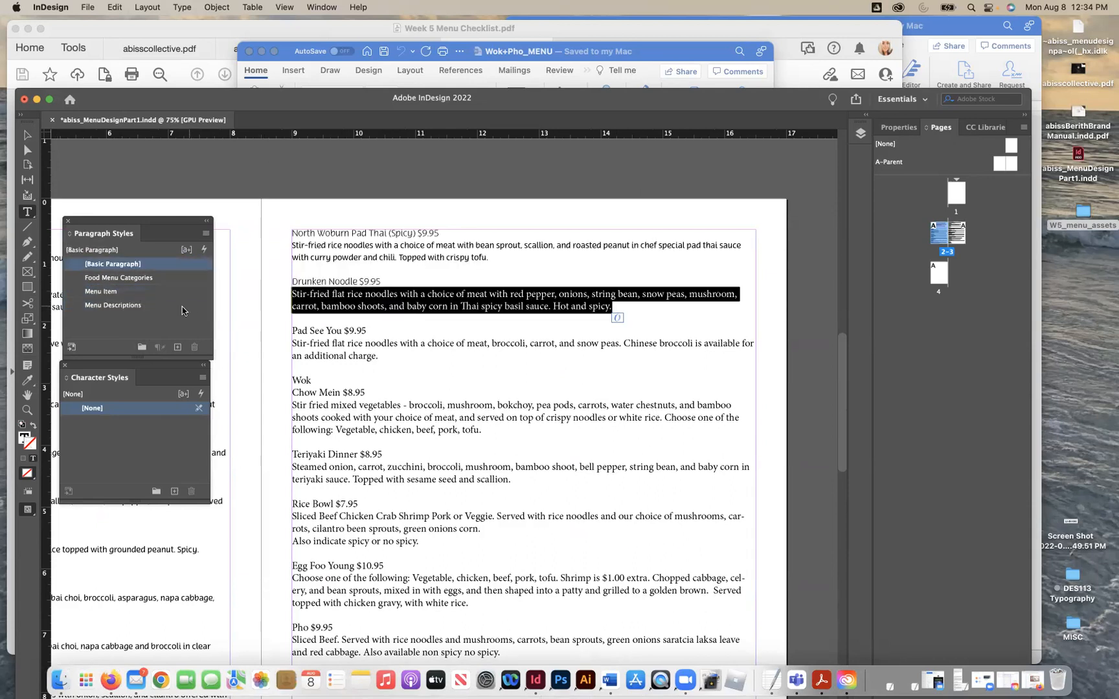
left_click(114, 305)
Step: Apply the Menu Item style to the Pad See You line and the Menu Descriptions style to its description
left_click_drag(367, 330, 289, 331)
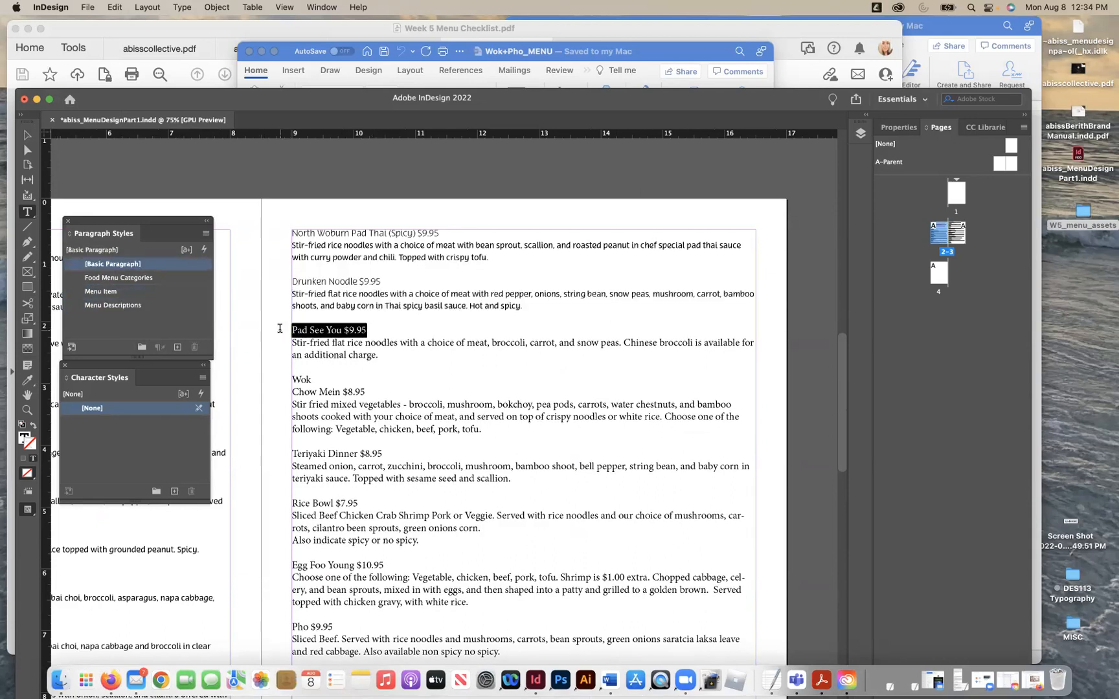
left_click(148, 295)
left_click_drag(379, 355, 284, 346)
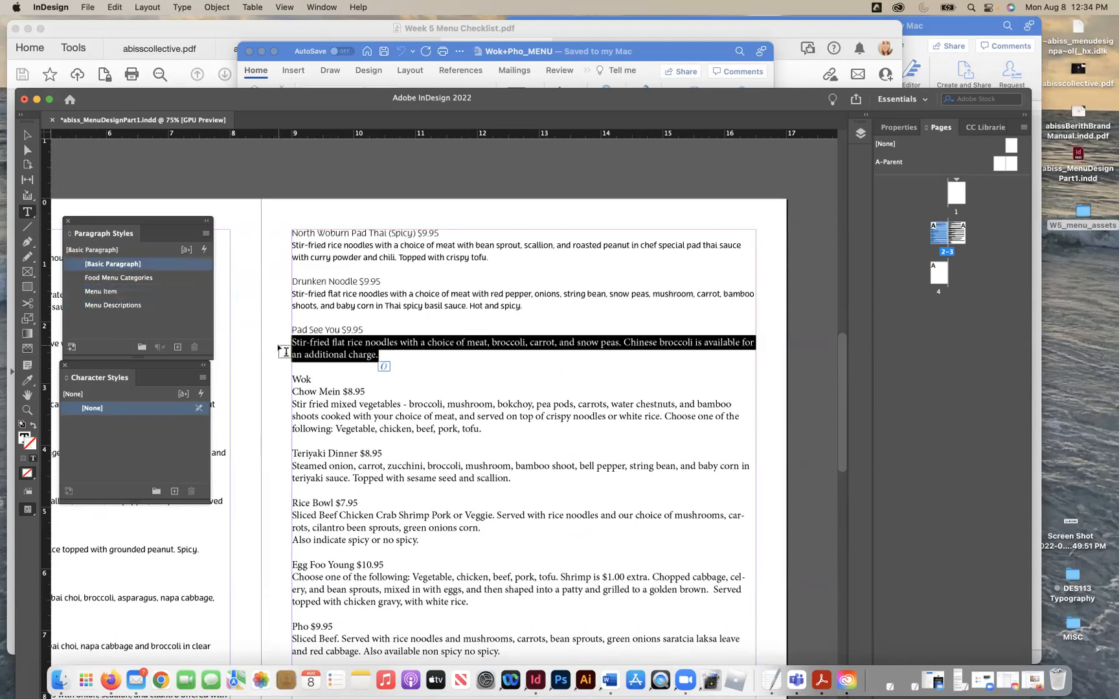
left_click(134, 306)
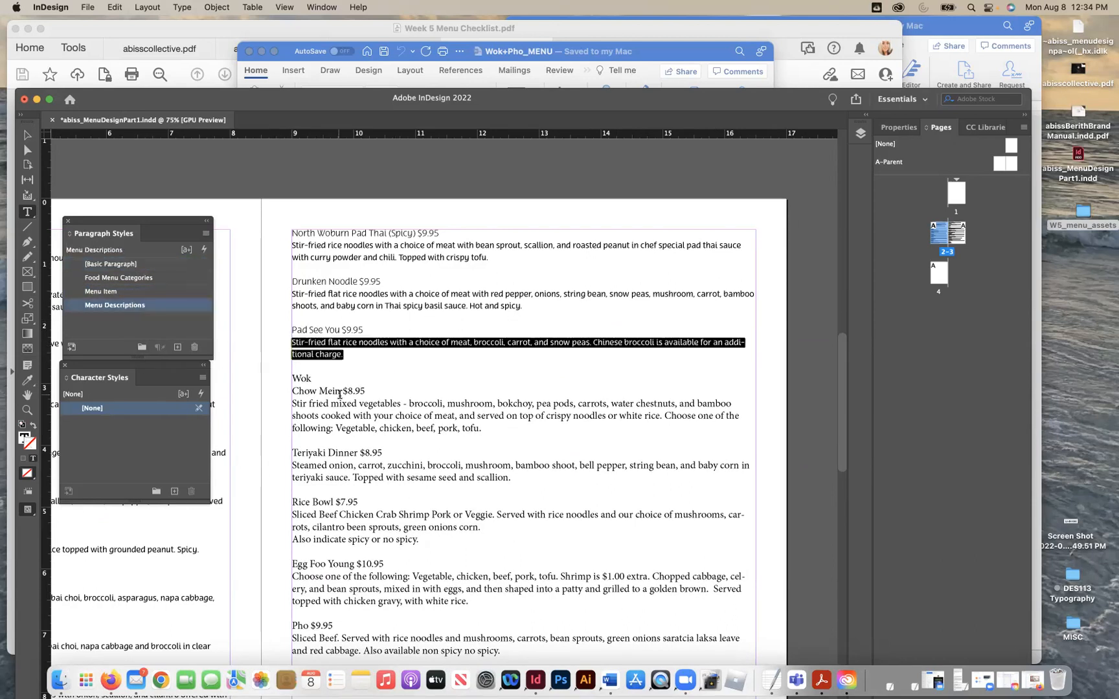
Step: Apply the Food Menu Categories style to the Wok heading on page 3
scroll(339, 394, "down", 3)
scroll(339, 394, "down", 8)
scroll(345, 265, "up", 5)
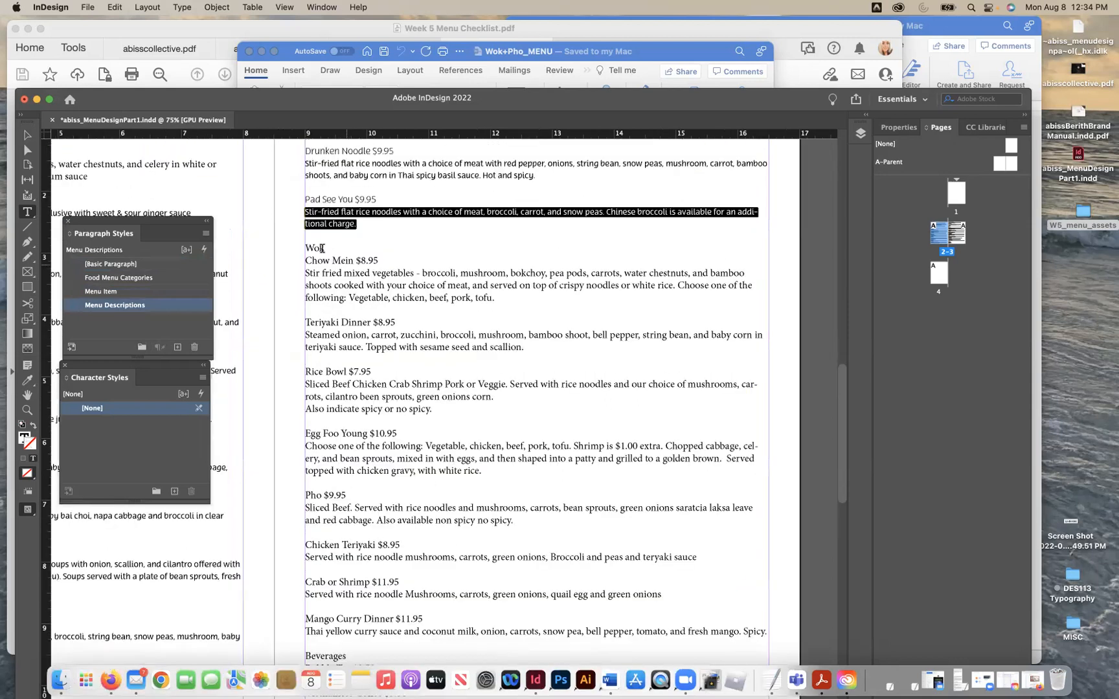
left_click_drag(326, 248, 293, 249)
left_click(120, 277)
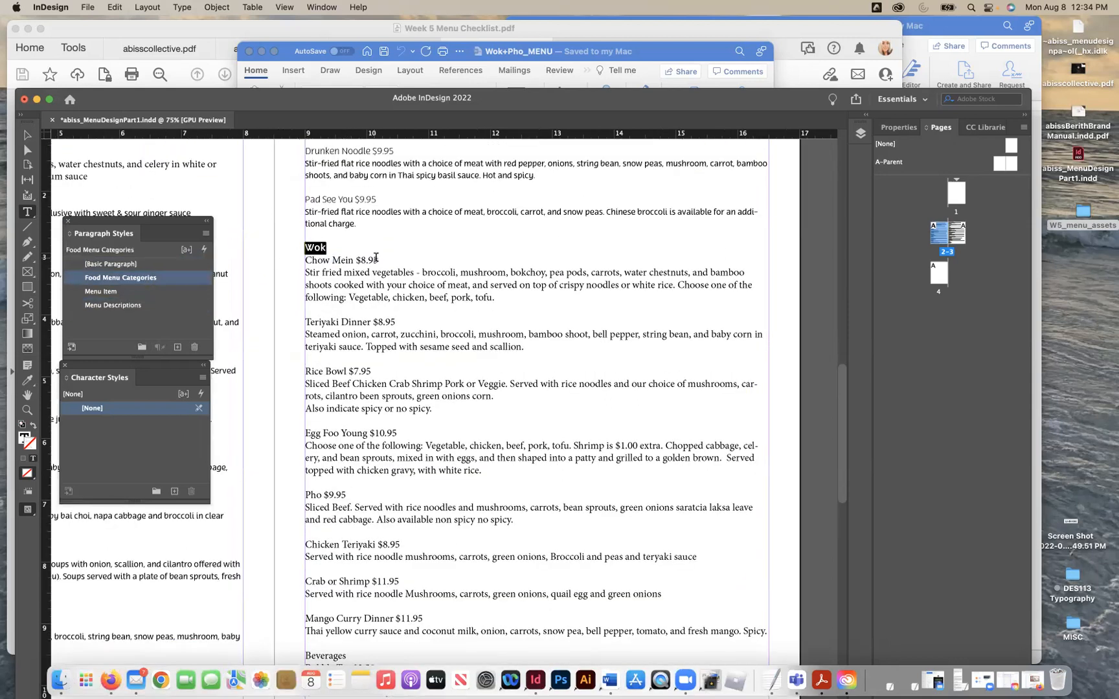
Step: Apply the Menu Item style to the Chow Mein line and the Menu Descriptions style to its description
left_click_drag(379, 260, 304, 260)
left_click(192, 290)
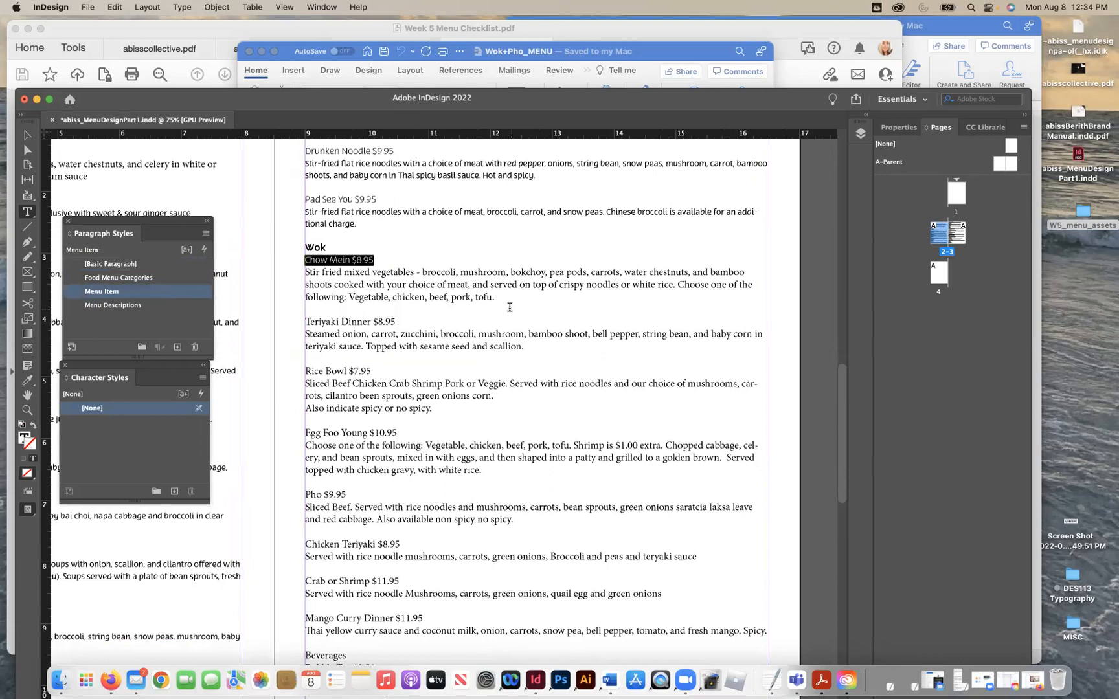
left_click_drag(308, 310, 305, 272)
left_click(154, 304)
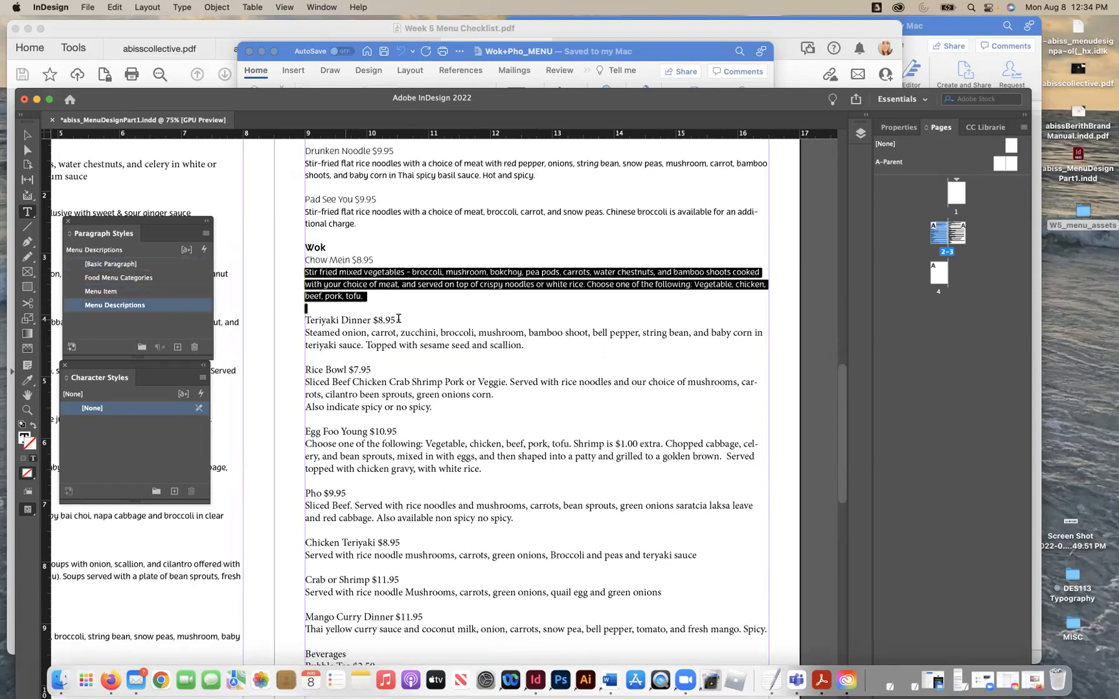
Step: Apply the Menu Item style to the Teriyaki Dinner line and the Menu Descriptions style to its description
left_click_drag(396, 321, 266, 322)
left_click(153, 291)
left_click_drag(526, 347, 300, 335)
left_click(145, 312)
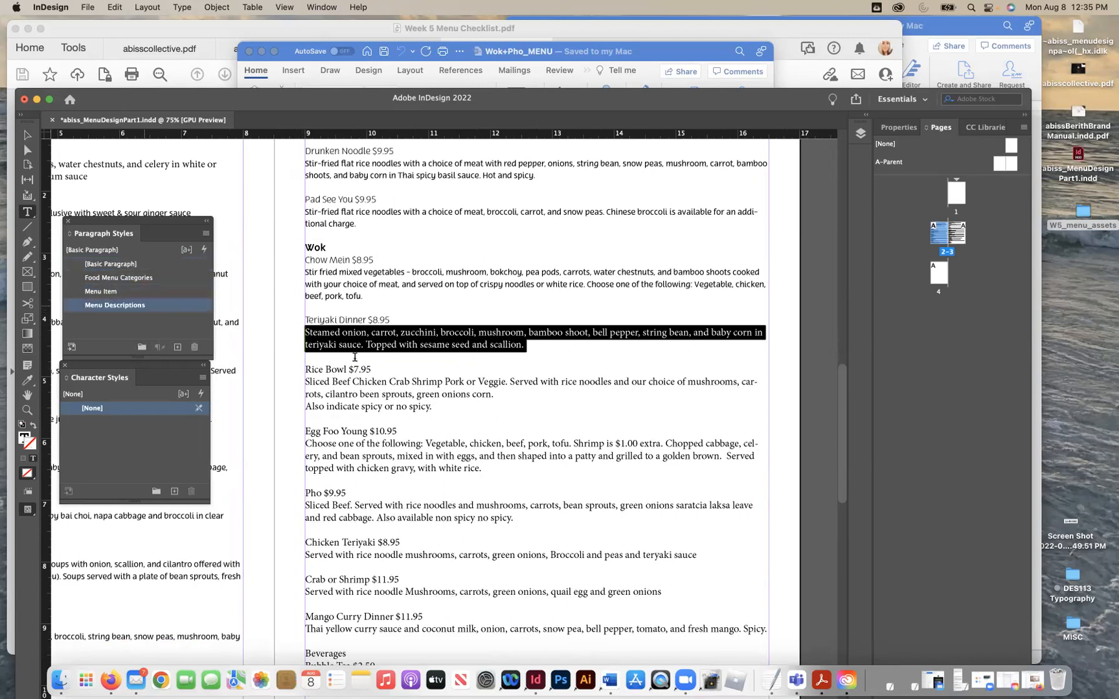
Step: Apply the Menu Item style to the Rice Bowl line and the Menu Descriptions style to its full description, including the spicy note
left_click_drag(374, 369, 290, 372)
left_click(129, 292)
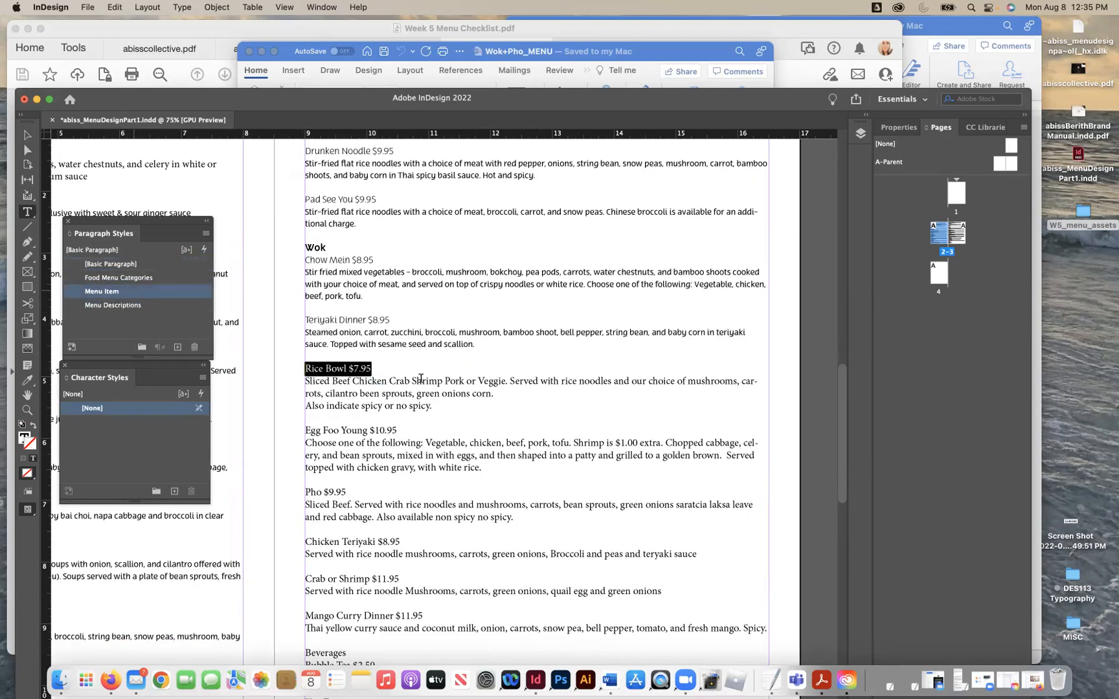
left_click_drag(357, 397, 434, 408)
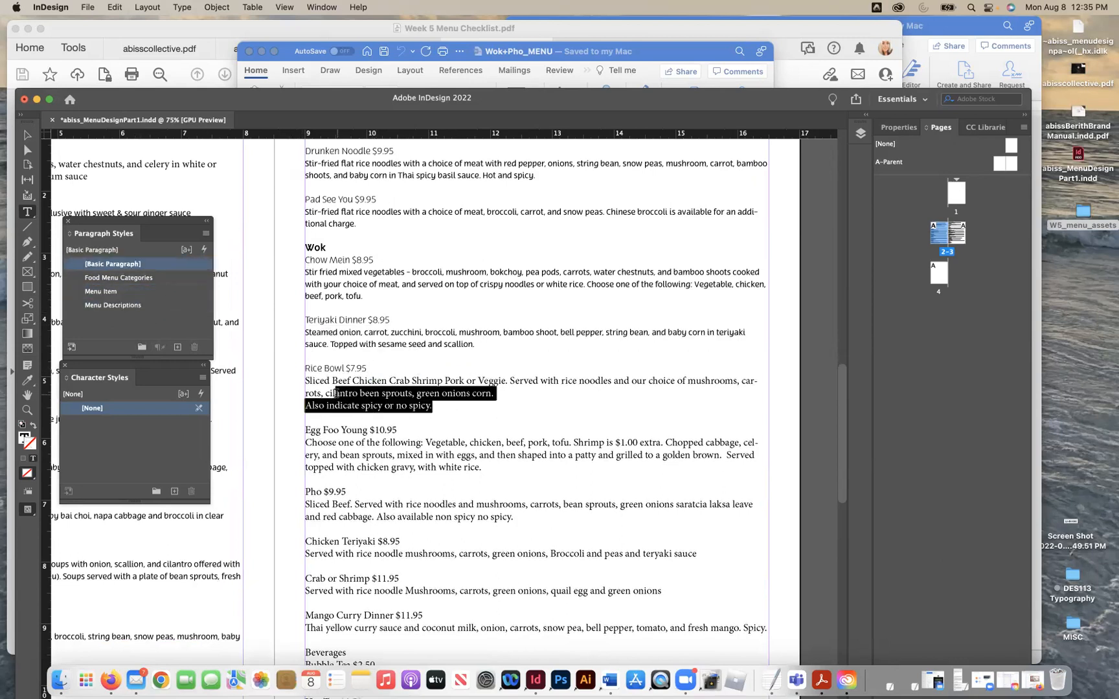
key("super+z")
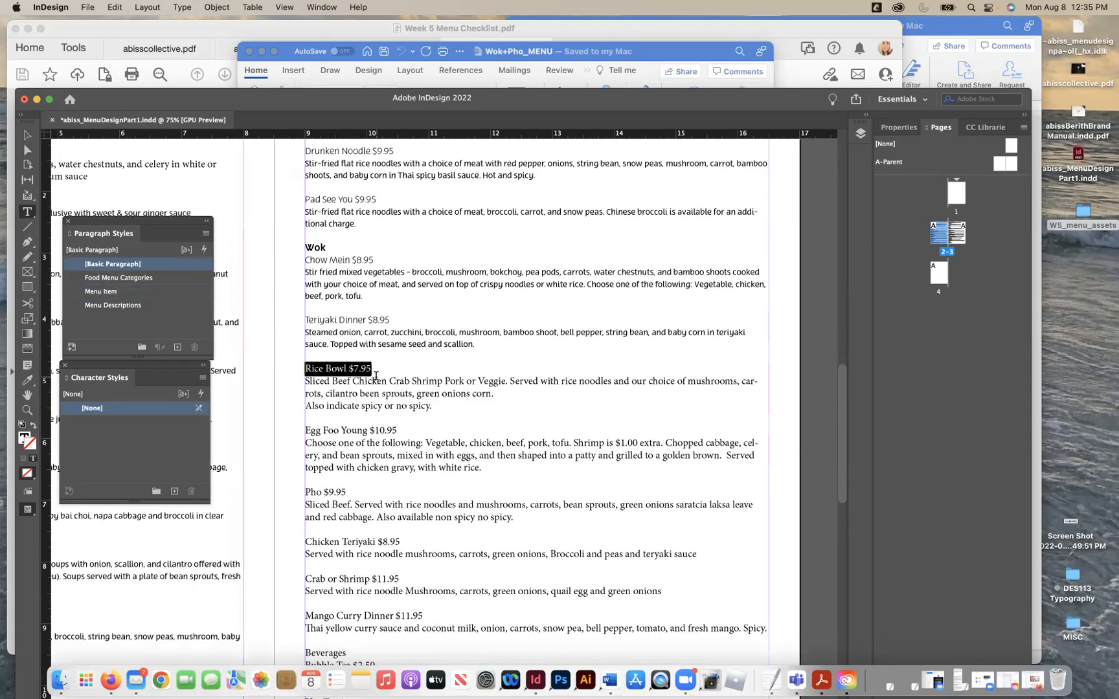
left_click(101, 291)
left_click_drag(441, 404, 277, 381)
left_click(114, 304)
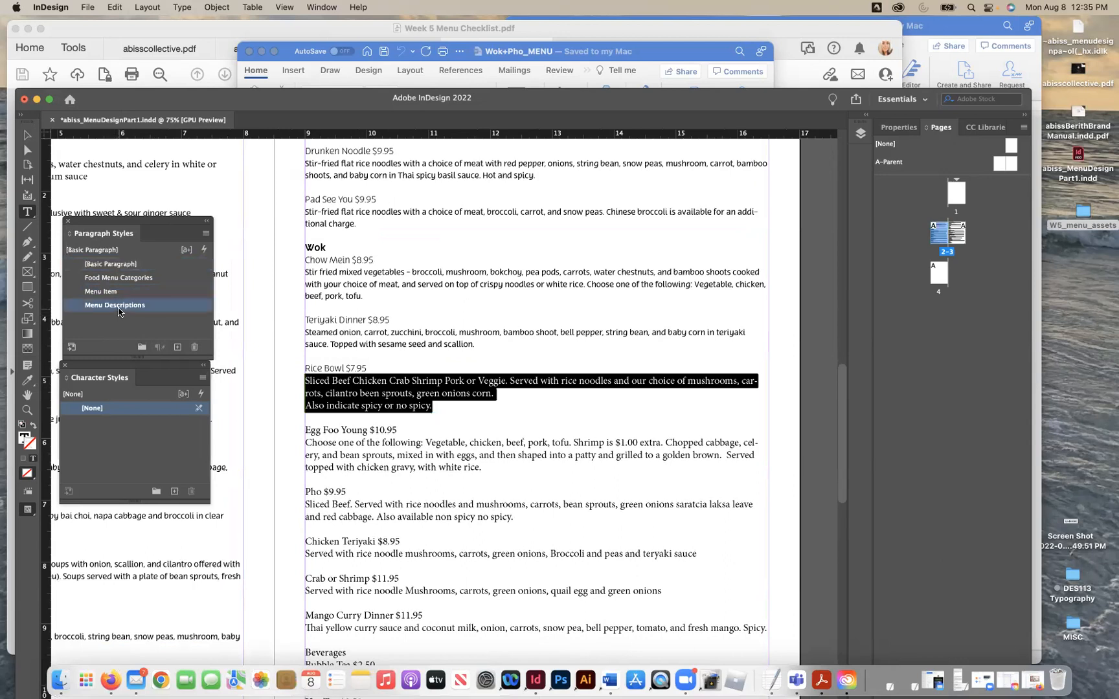
Step: Apply the Menu Item style to the Egg Foo Young line and the Menu Descriptions style to its description
scroll(388, 420, "down", 5)
left_click_drag(396, 314, 272, 315)
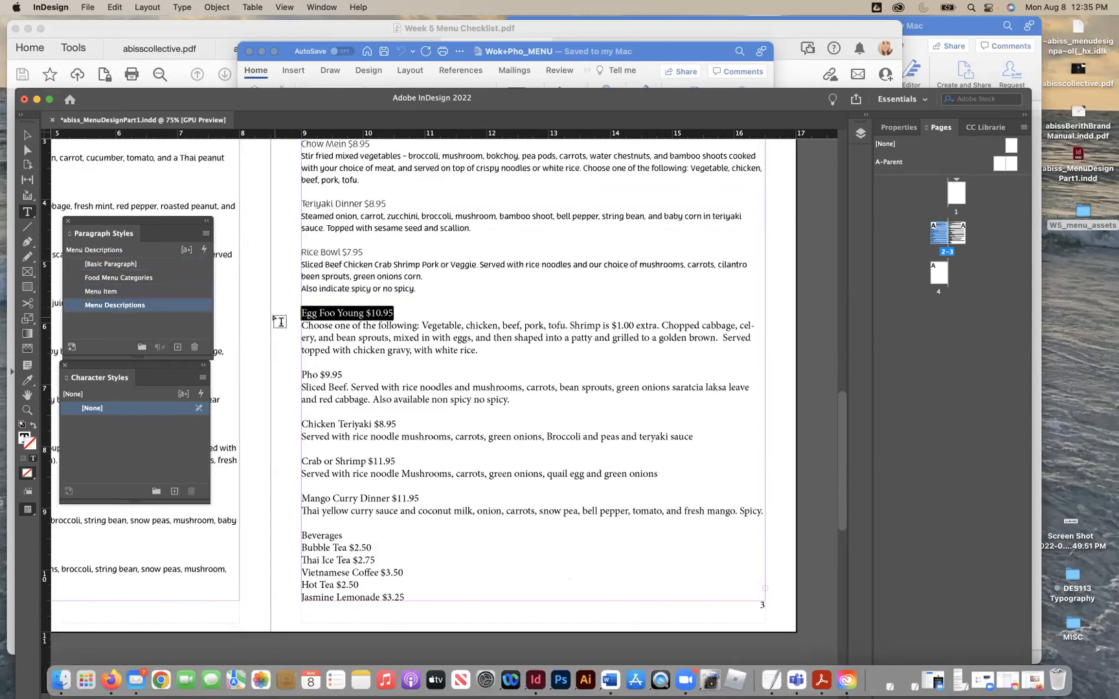
left_click(101, 292)
left_click_drag(483, 350, 292, 327)
left_click(113, 305)
Step: Apply the Menu Item style to the Pho line and the Menu Descriptions style to its description
left_click_drag(343, 373, 292, 386)
left_click(101, 292)
left_click(514, 398)
left_click(161, 306)
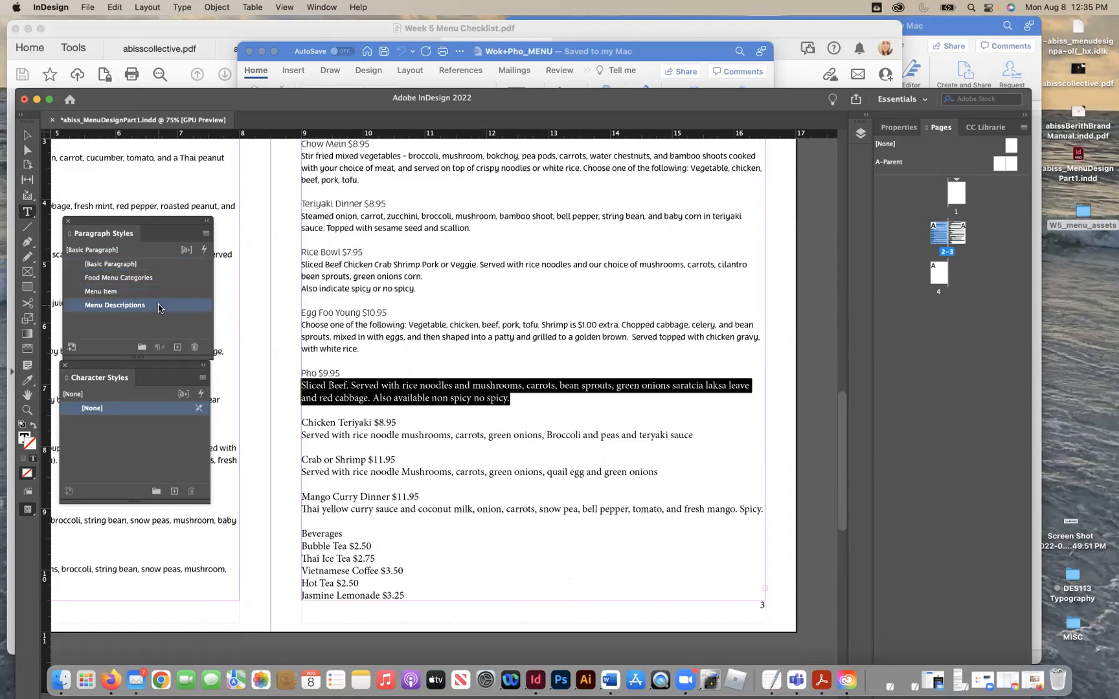
Step: Apply the Menu Item style to the Chicken Teriyaki line and the Menu Descriptions style to its description
left_click_drag(403, 417, 298, 424)
left_click(101, 292)
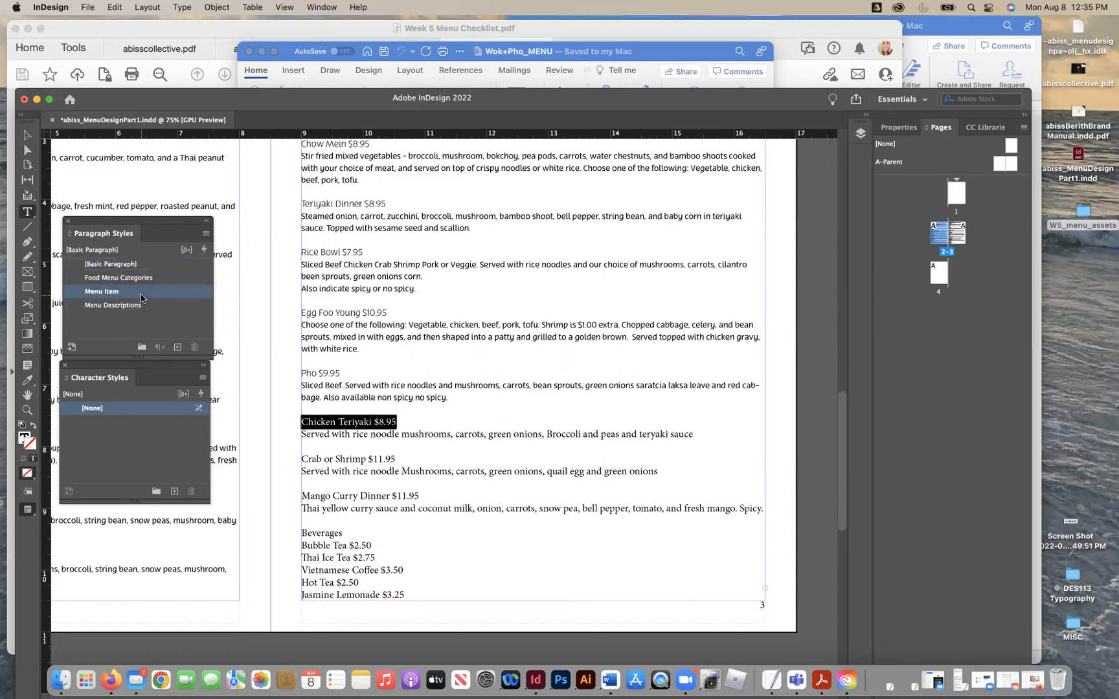
triple_click(486, 433)
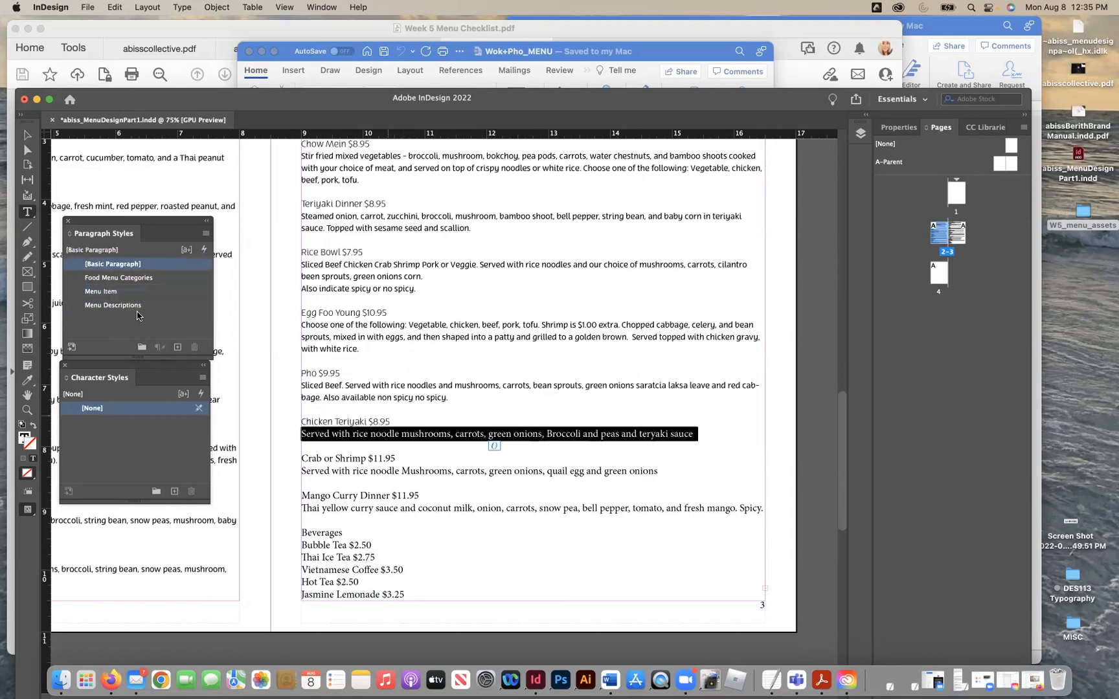
left_click(114, 305)
Step: Apply the Menu Item style to the Crab or Shrimp line and the Menu Descriptions style to its description
left_click_drag(301, 459, 271, 461)
left_click(126, 292)
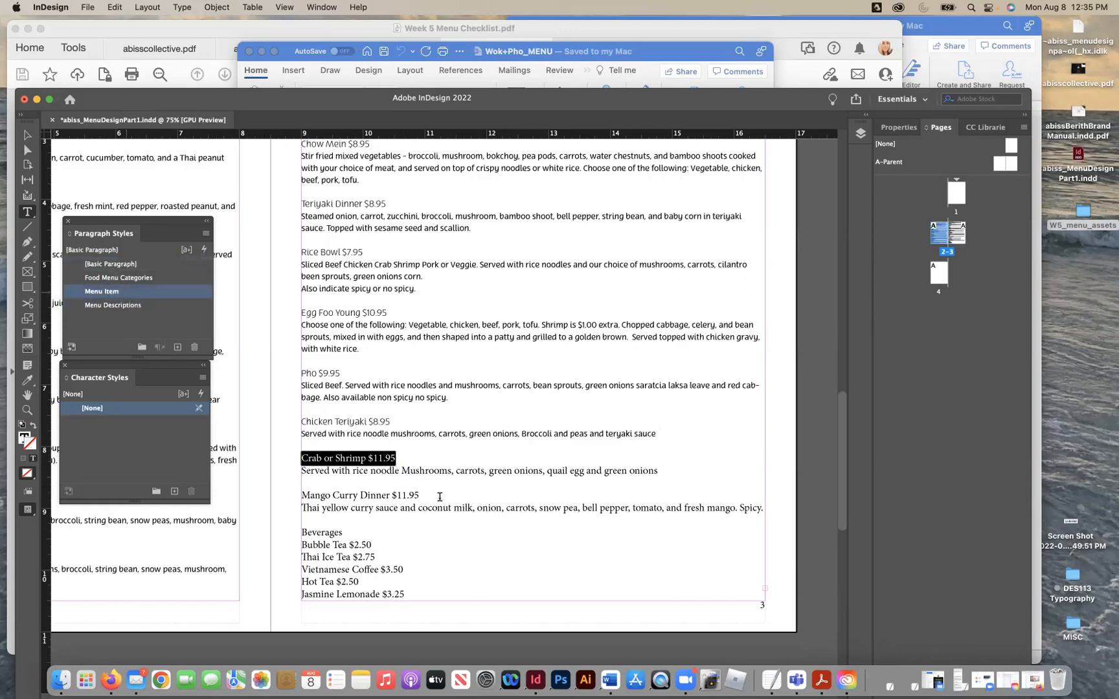
left_click(437, 475)
triple_click(423, 466)
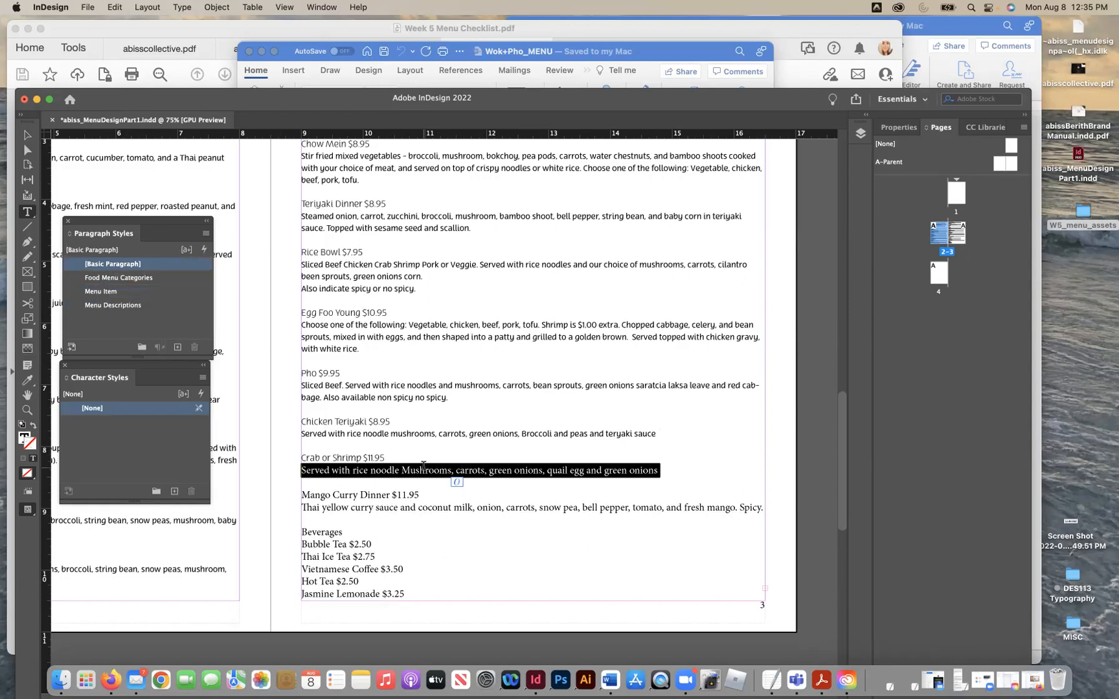
left_click(129, 306)
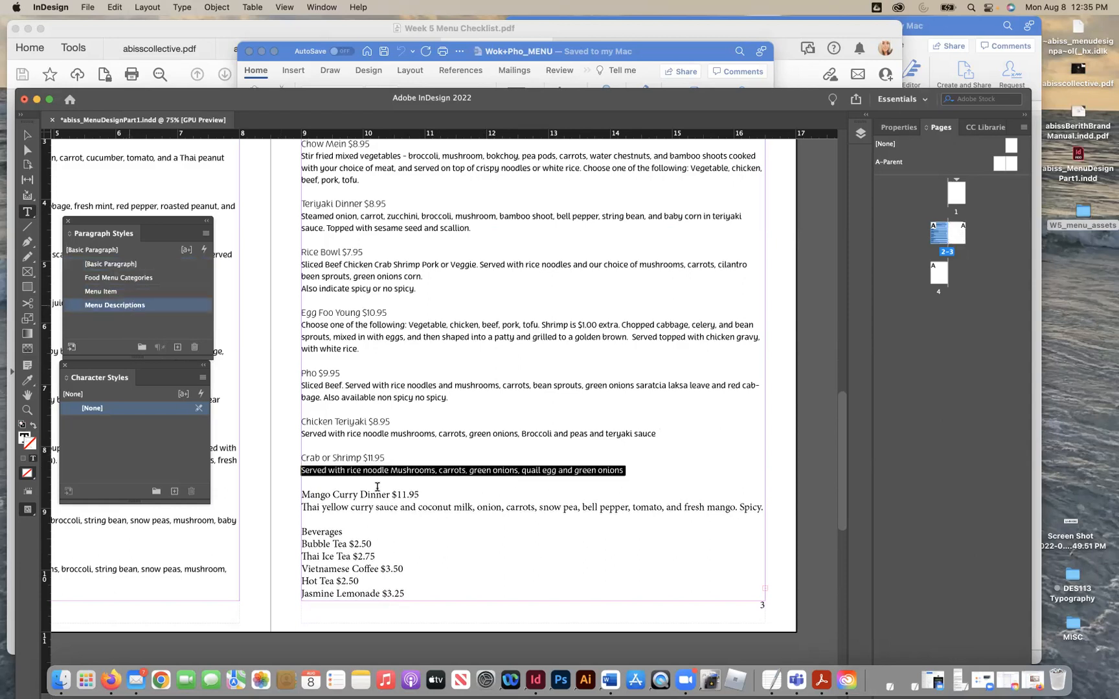
Step: Apply the Menu Item style to the Mango Curry Dinner line and the Menu Descriptions style to its description
triple_click(393, 494)
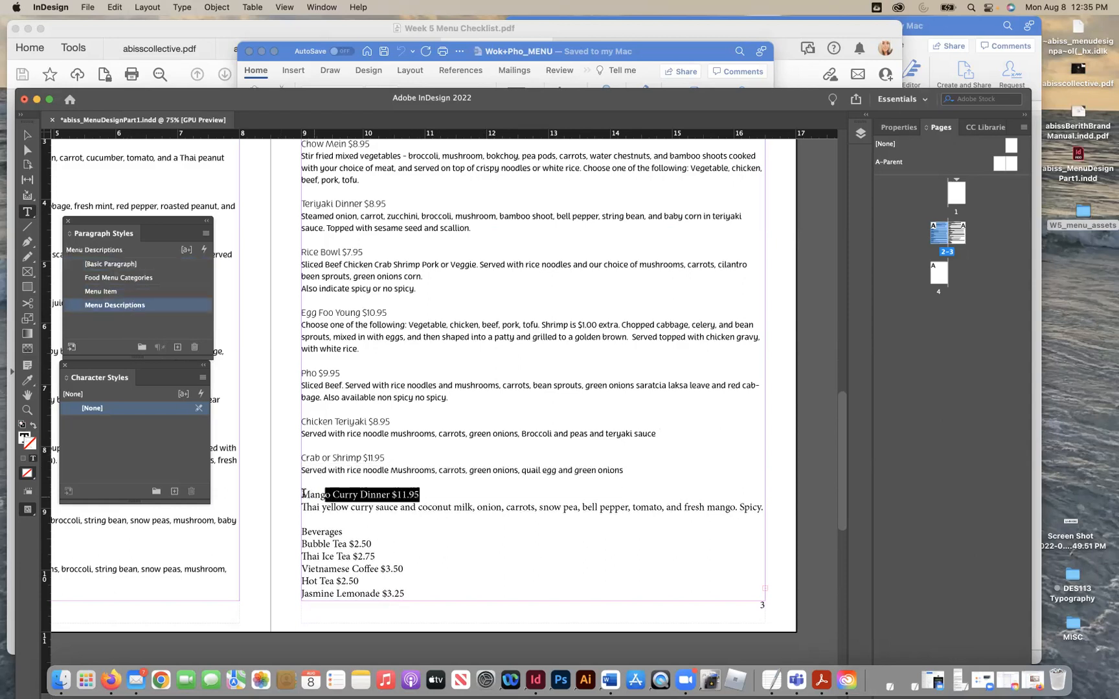
left_click(101, 292)
triple_click(483, 507)
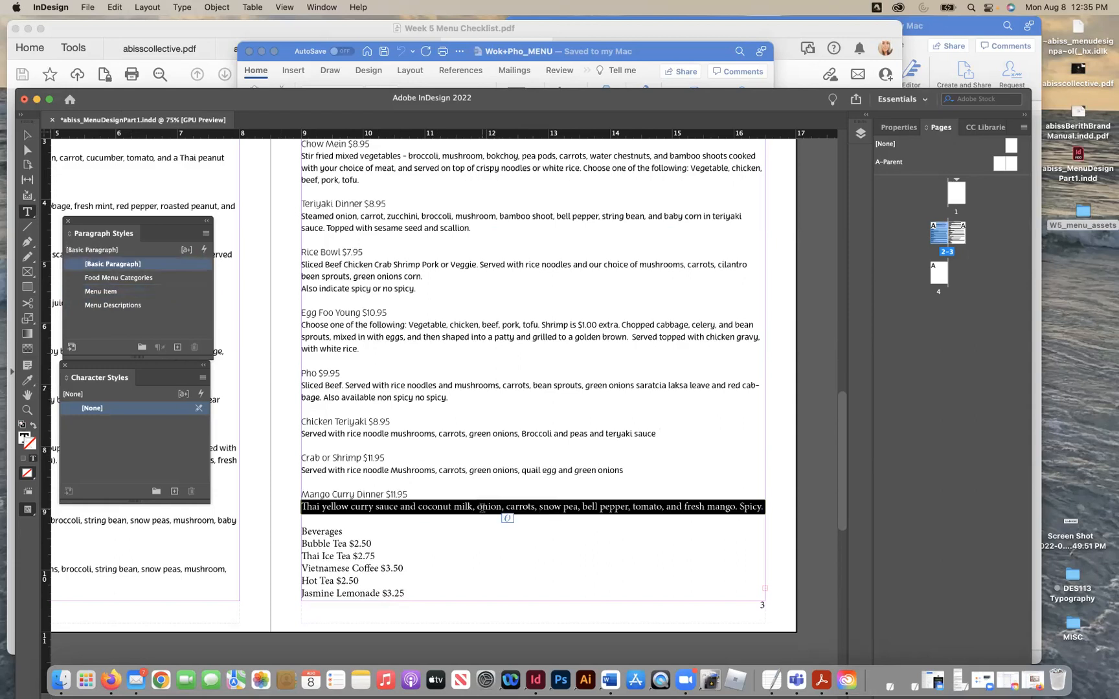
left_click(126, 305)
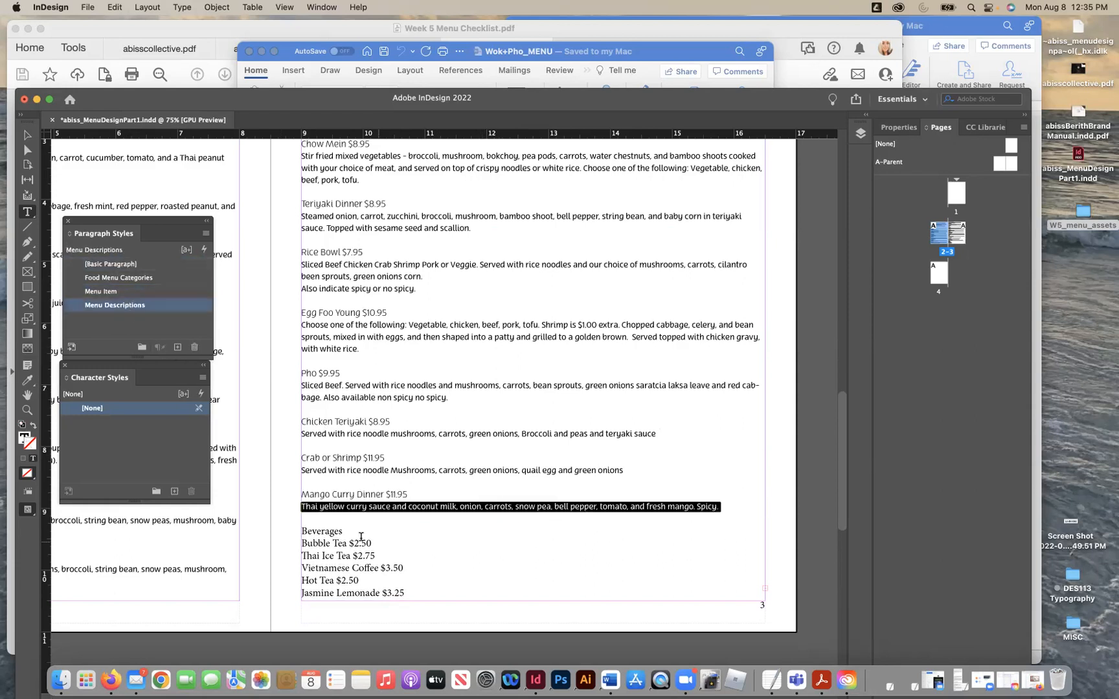
Step: Check the font requirements in the Word menu document and apply the Menu Item style to all lines from Beverages through Jasmine Lemonade
triple_click(298, 535)
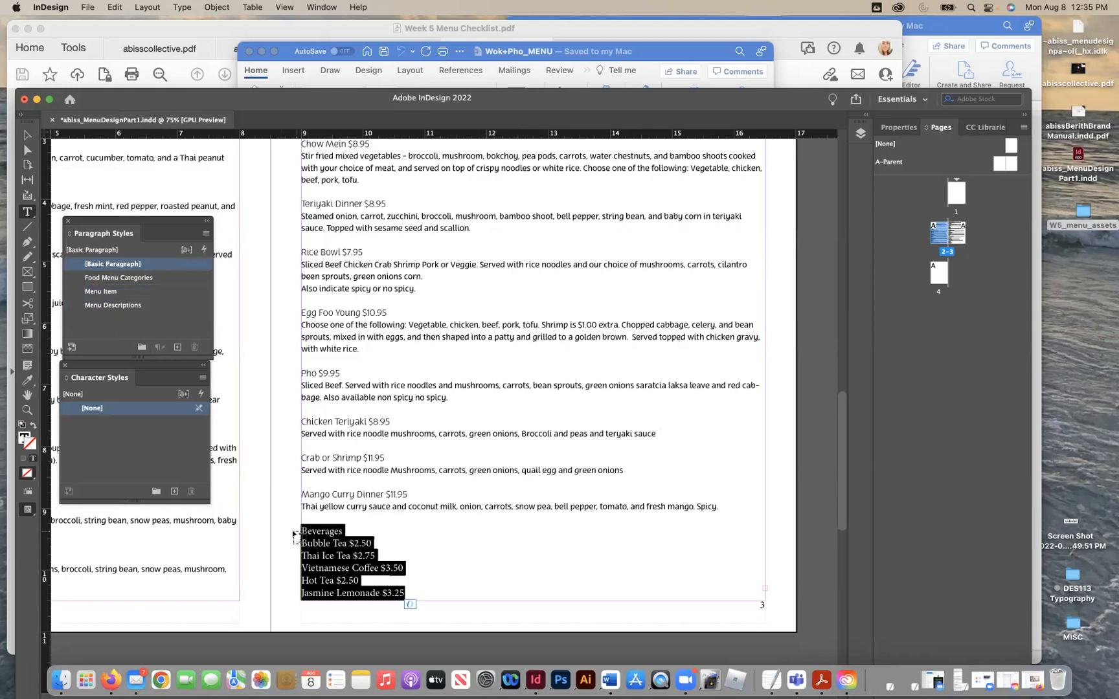
left_click(282, 63)
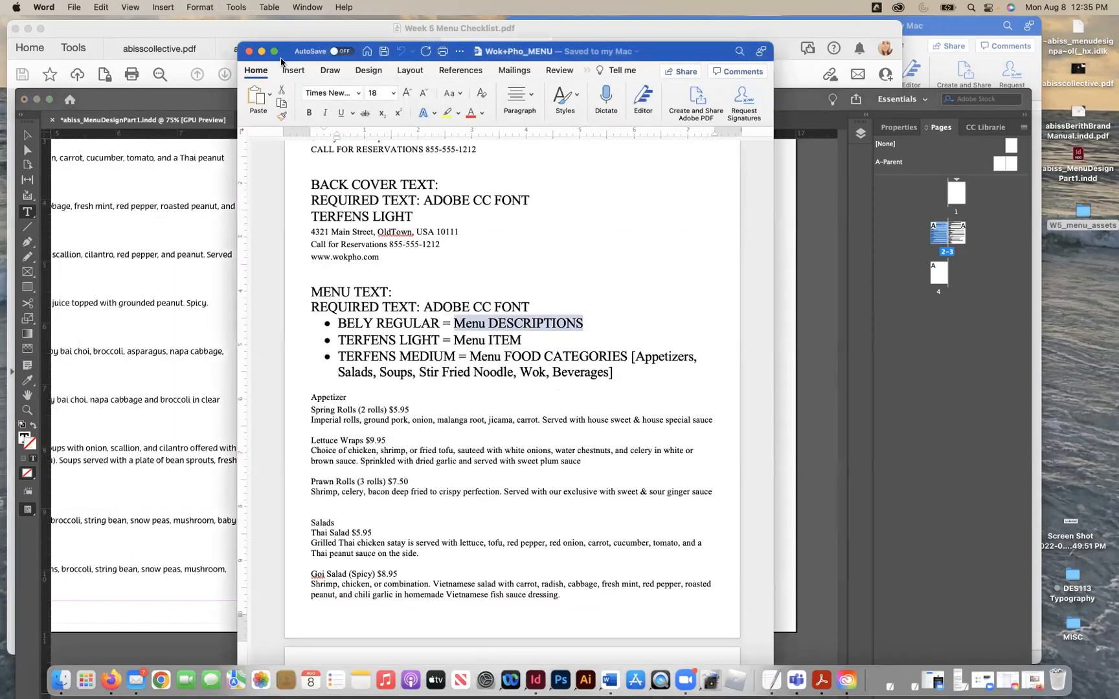
left_click(806, 346)
left_click(156, 293)
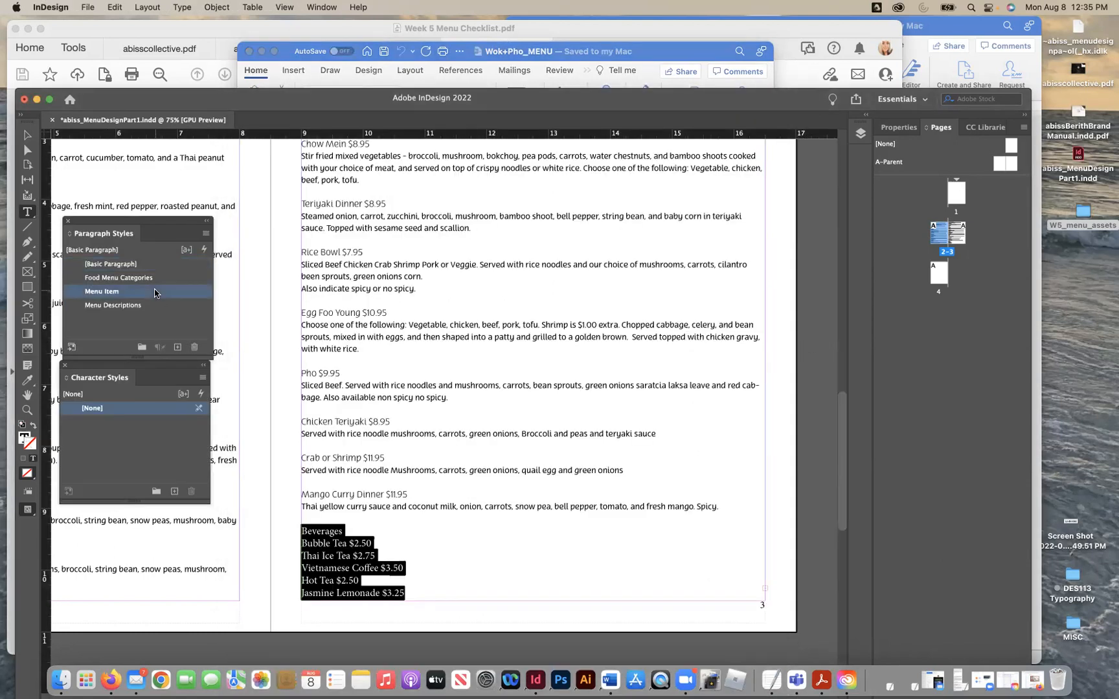
Step: Review the styled text back to the Appetizer section on page 2 and save the menu document
left_click(433, 506)
scroll(432, 511, "up", 1)
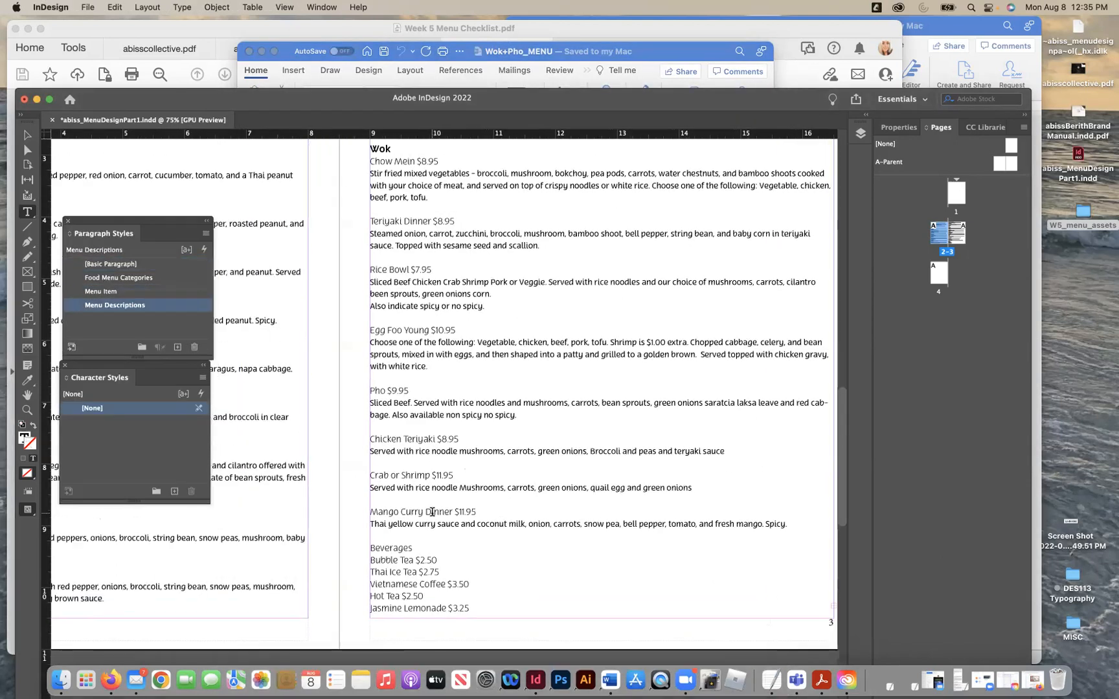
scroll(432, 511, "left", 7)
scroll(432, 511, "up", 2)
scroll(432, 512, "right", 1)
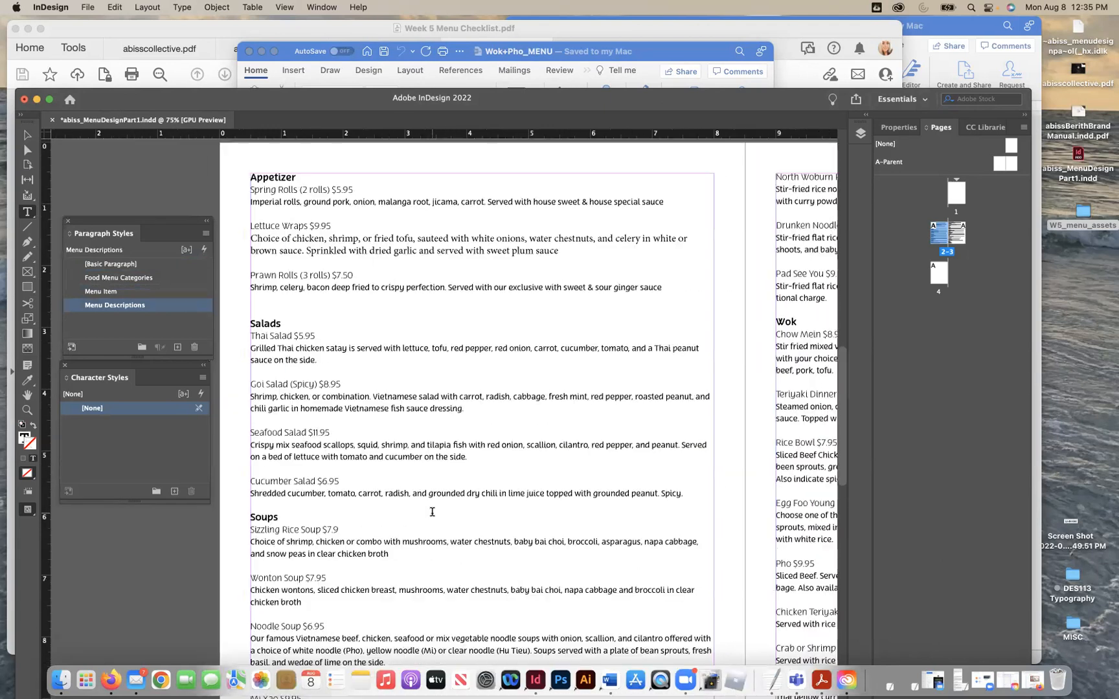
scroll(291, 259, "up", 1)
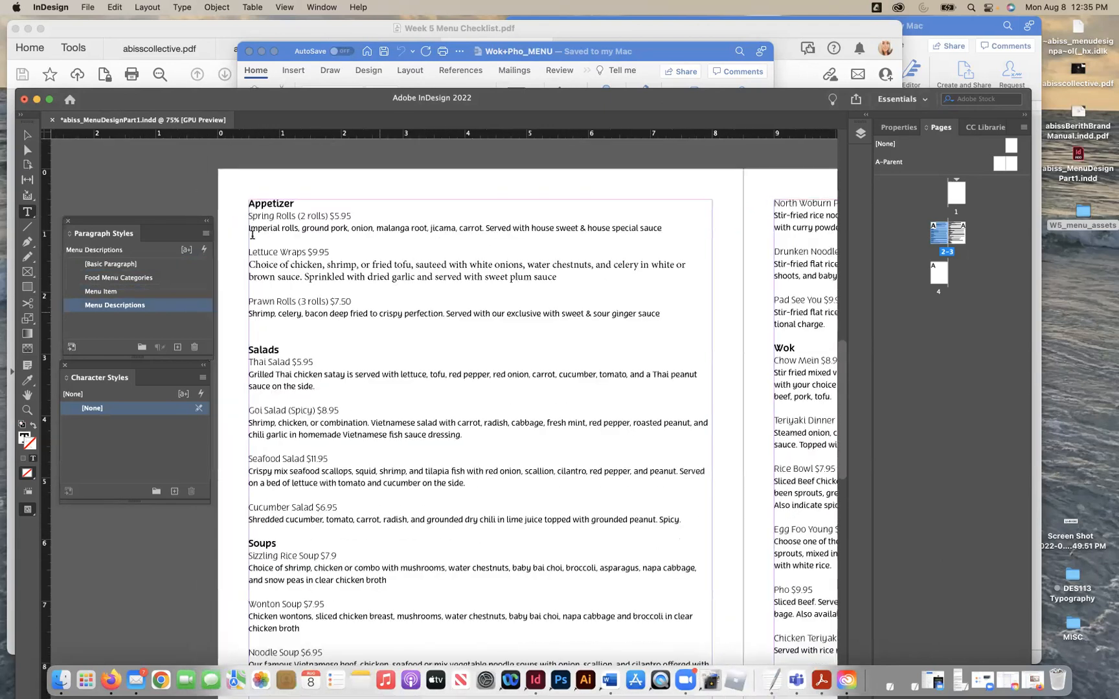
left_click(88, 7)
left_click(93, 102)
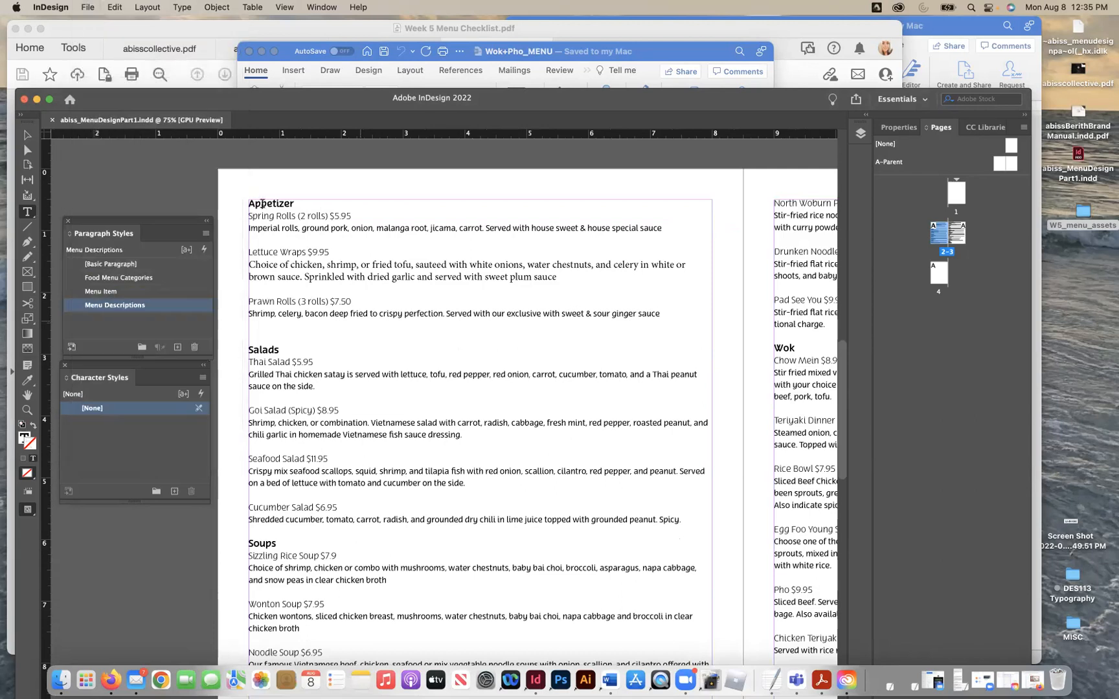
Step: Set the page 2 text frame to two columns in its Text Frame Options
left_click(26, 137)
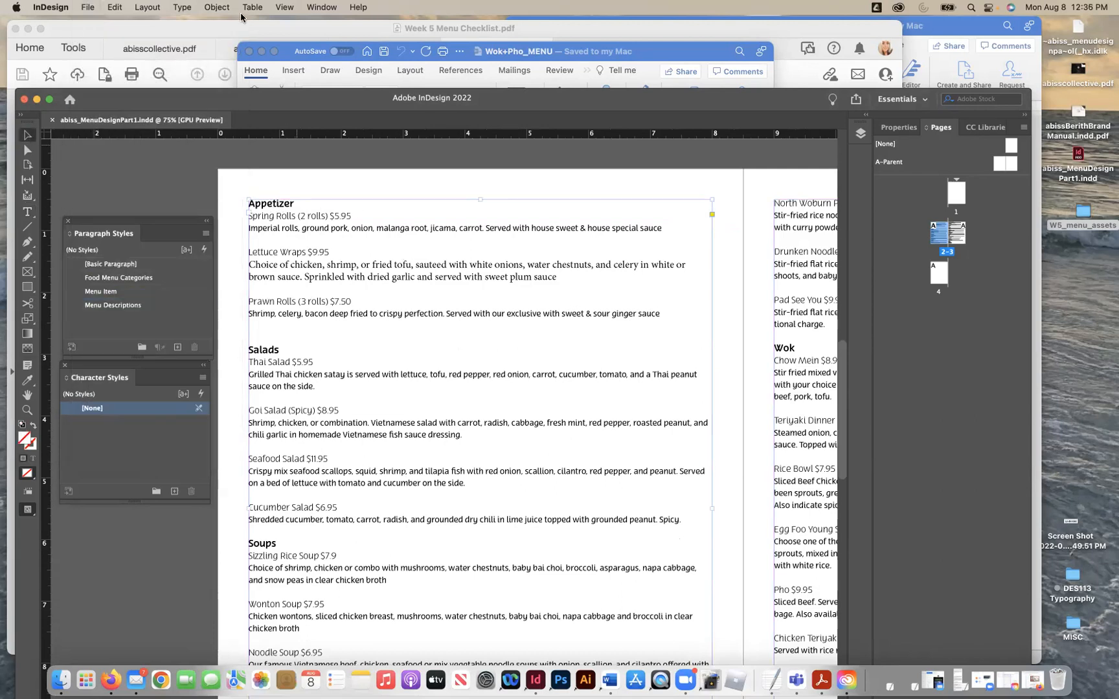
left_click(217, 7)
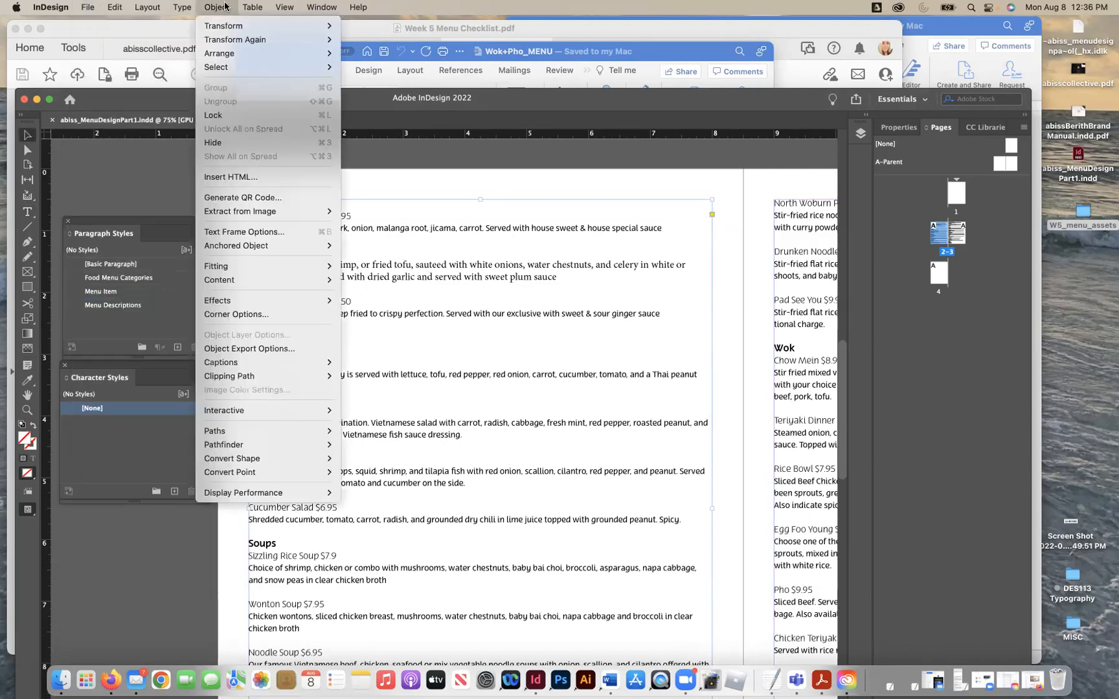
left_click(248, 232)
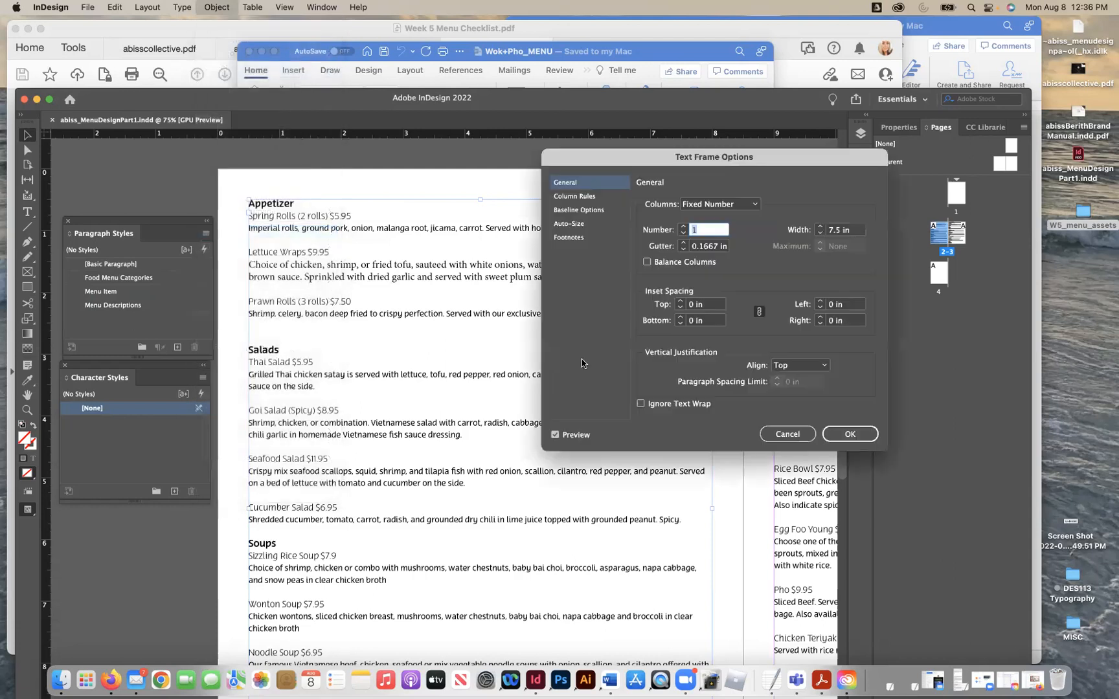
left_click(682, 227)
left_click(683, 226)
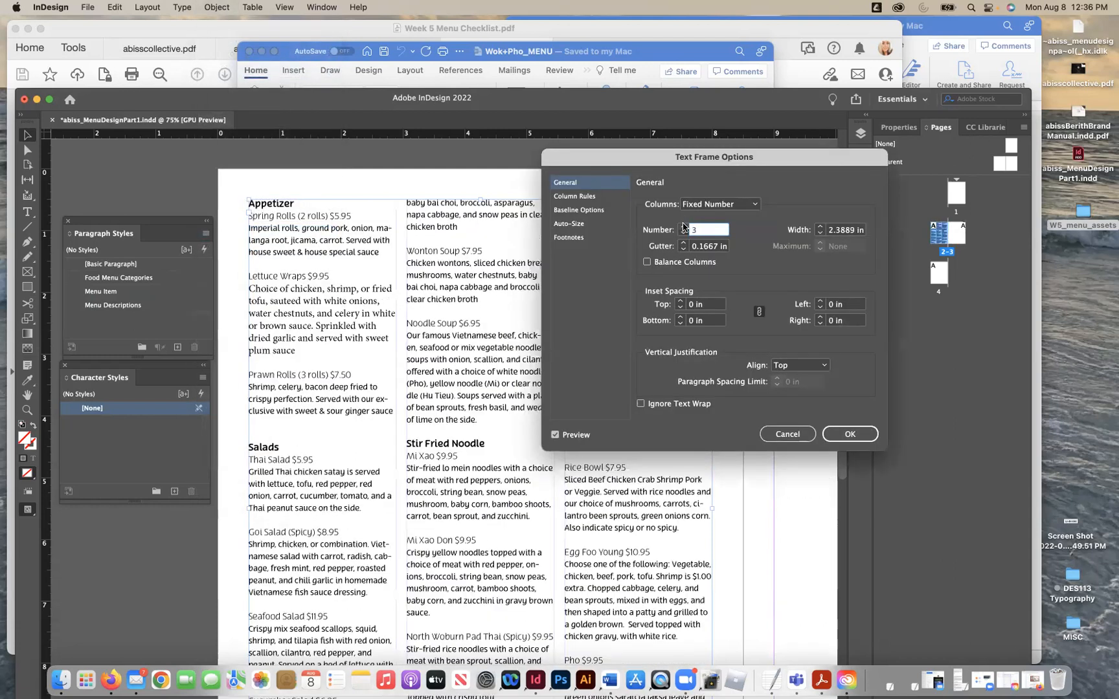
left_click(683, 233)
left_click(868, 430)
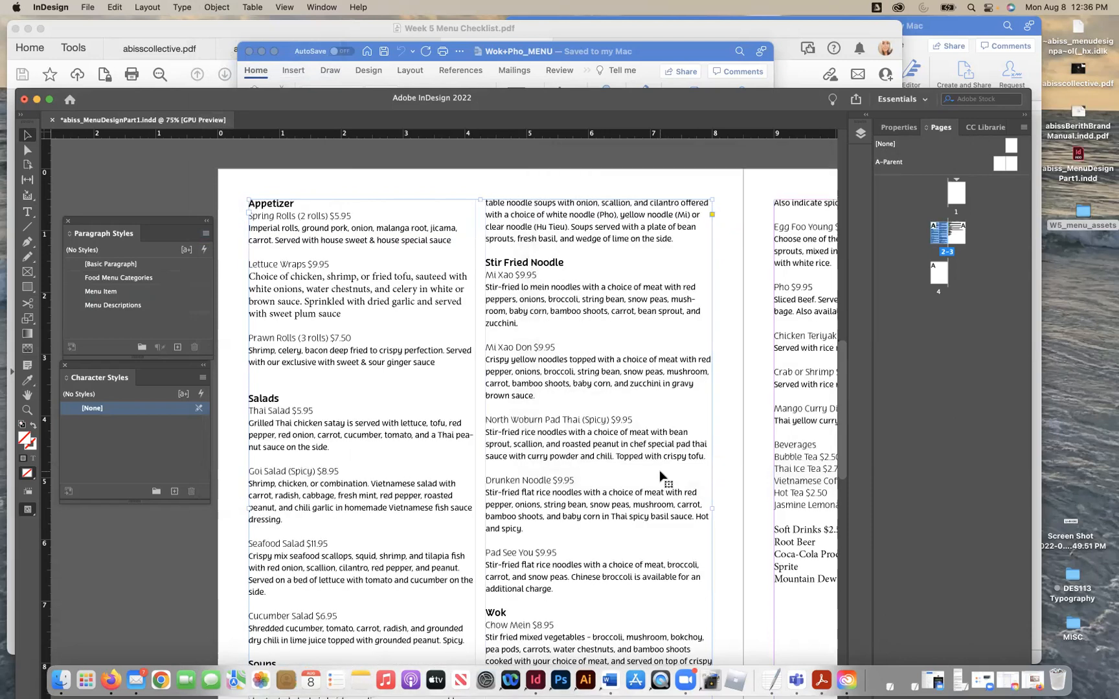
left_click(361, 176)
Step: Delete the extra blank line above the Salads heading on page 2
scroll(467, 292, "down", 1)
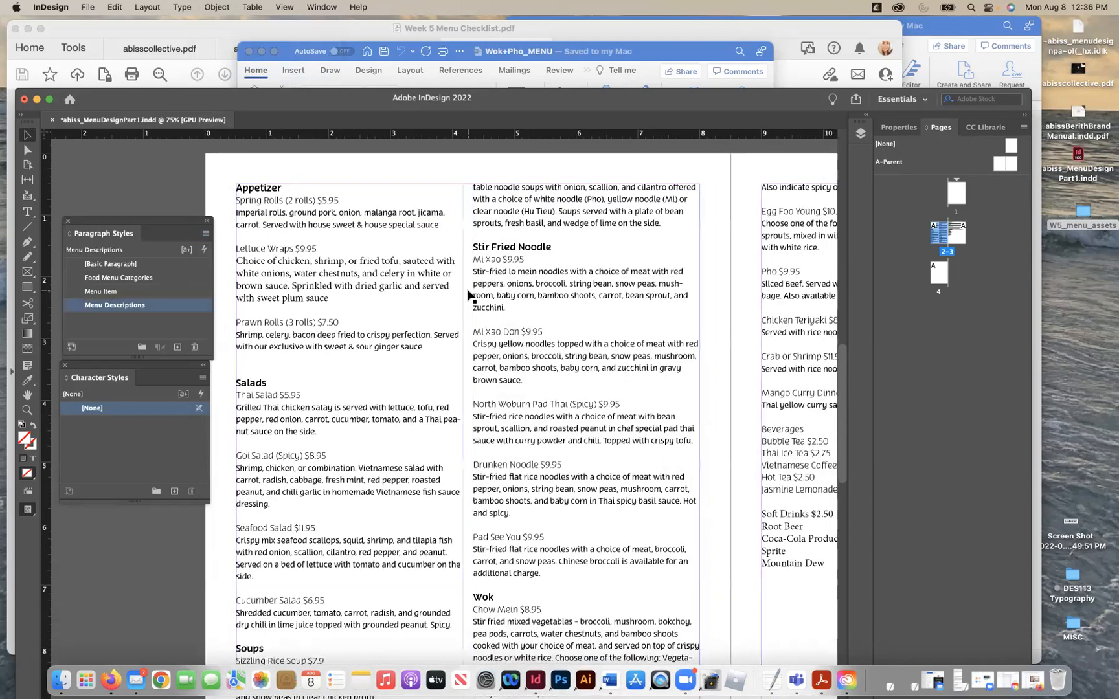
scroll(467, 294, "down", 2)
scroll(468, 294, "down", 2)
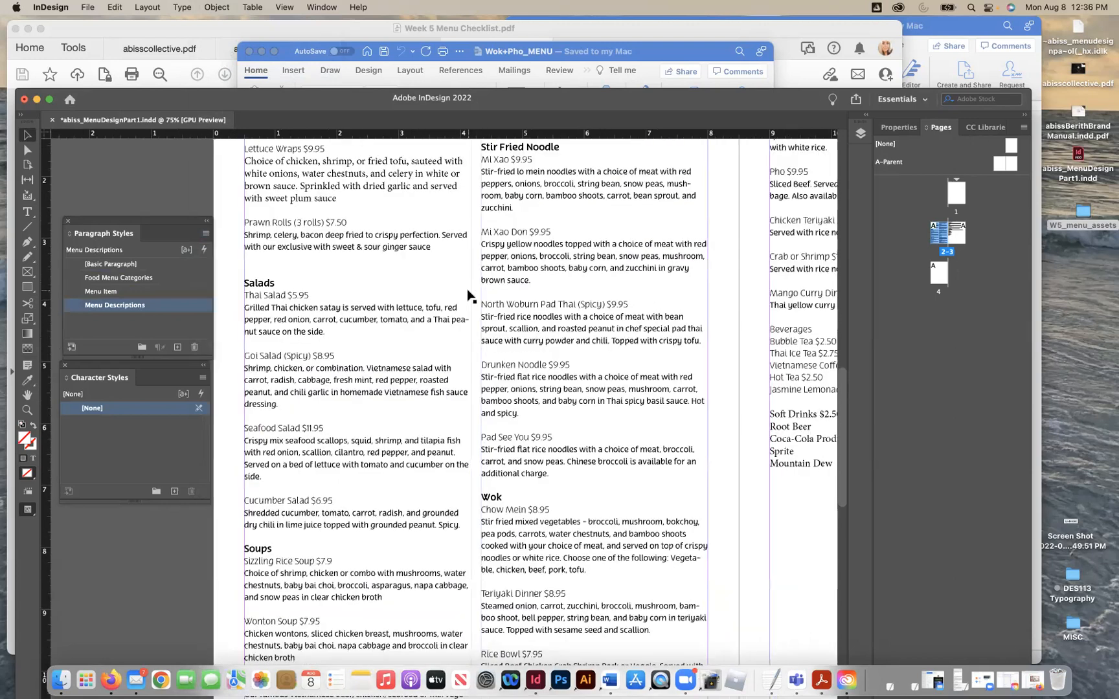
scroll(468, 295, "up", 2)
scroll(467, 295, "up", 3)
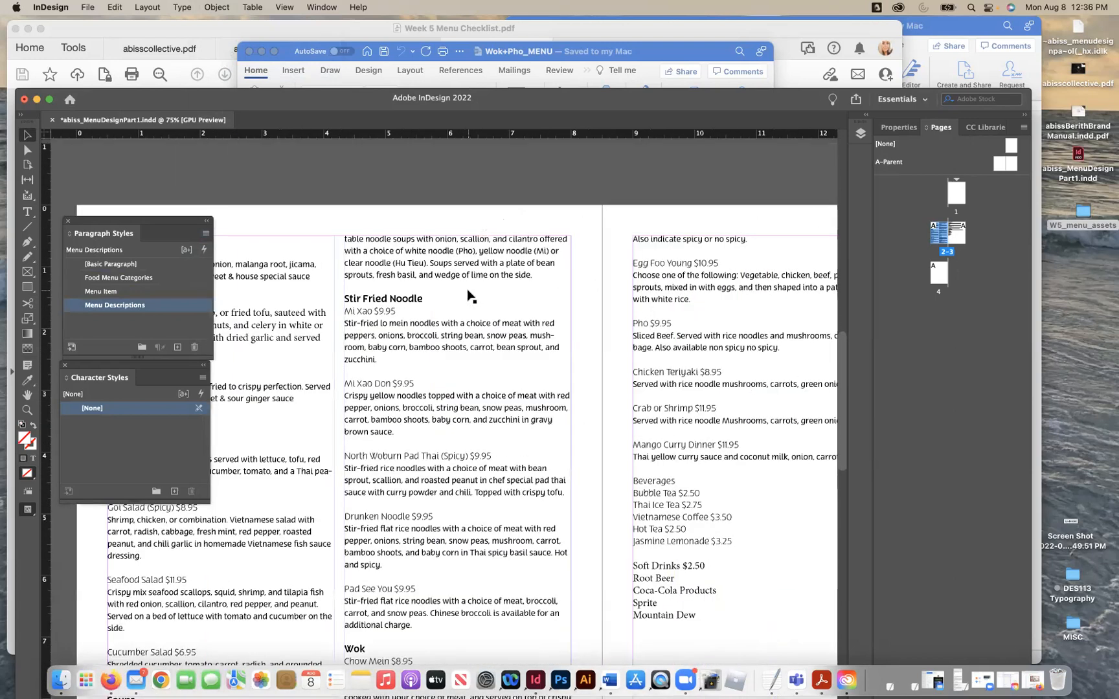
scroll(471, 295, "down", 4)
left_click(27, 212)
left_click(270, 301)
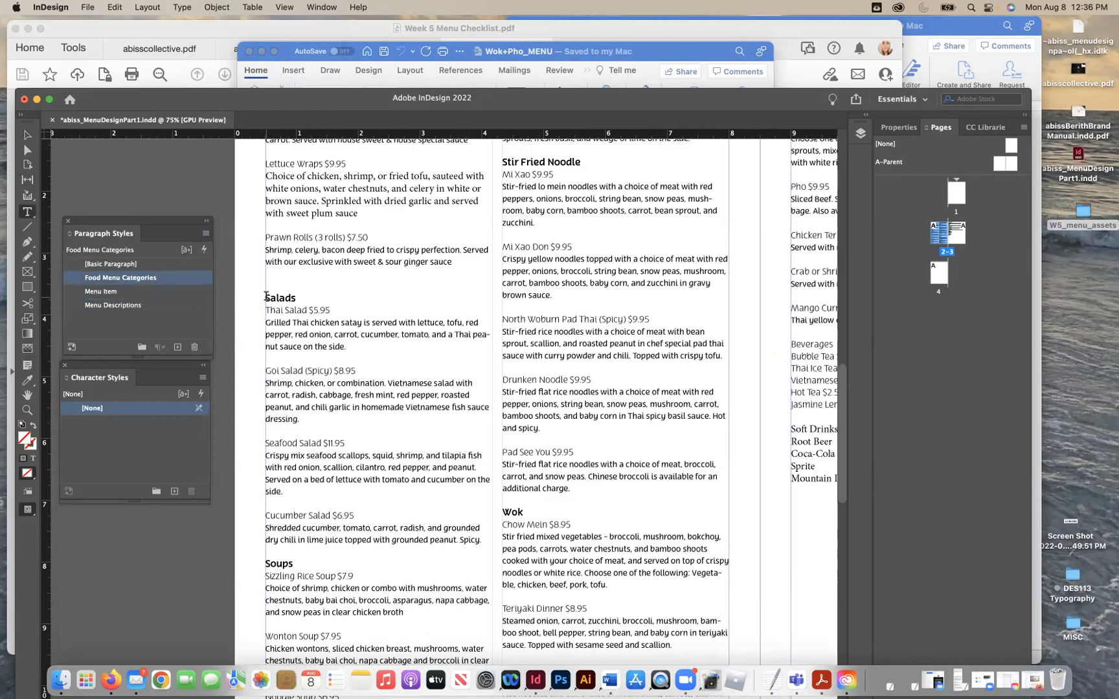
key("BackSpace")
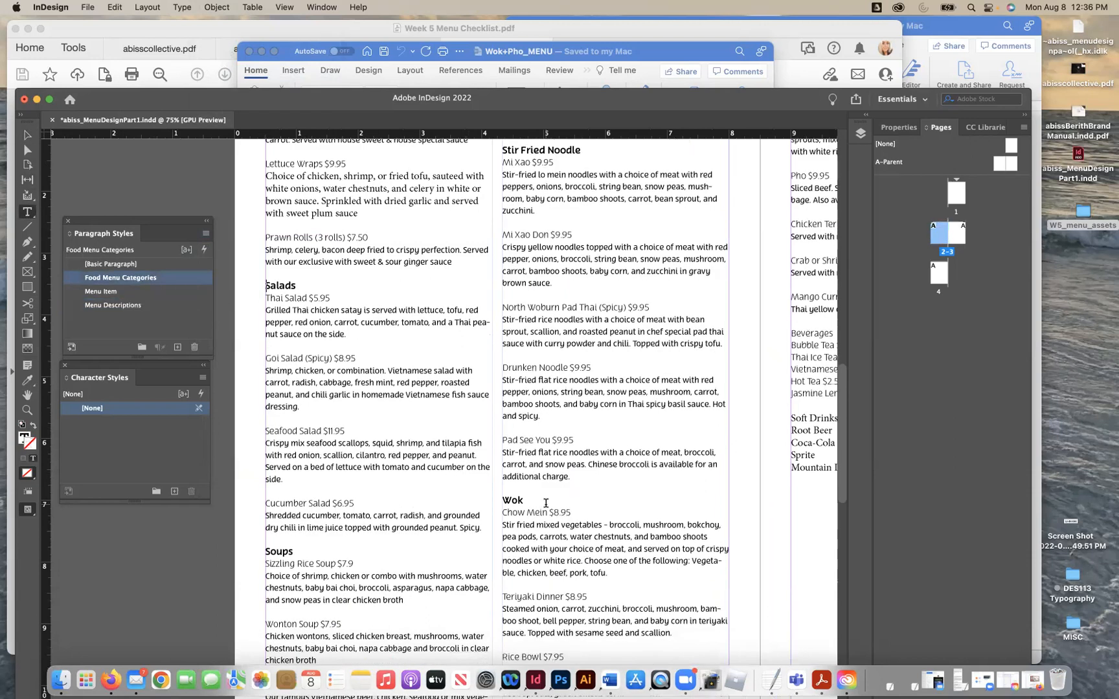
Step: Review the spacing between the categories and menu items across the pages 2–3 spread
scroll(576, 464, "up", 2)
scroll(576, 463, "right", 3)
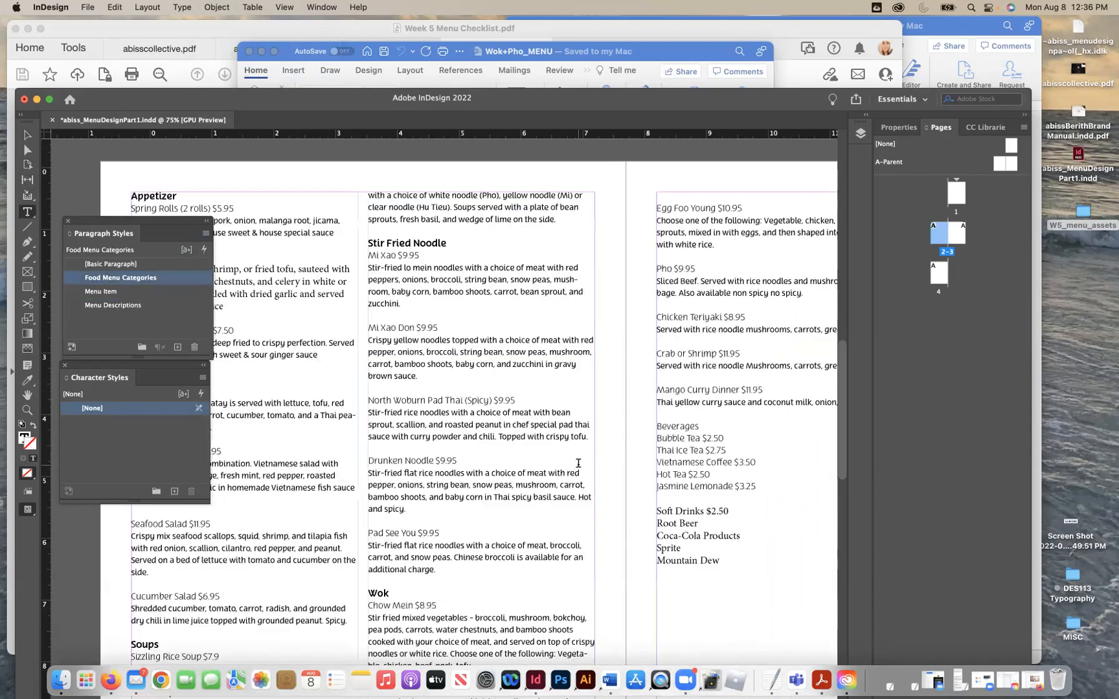
scroll(578, 464, "down", 1)
scroll(578, 463, "right", 3)
scroll(578, 464, "down", 3)
scroll(578, 464, "left", 5)
scroll(578, 464, "up", 2)
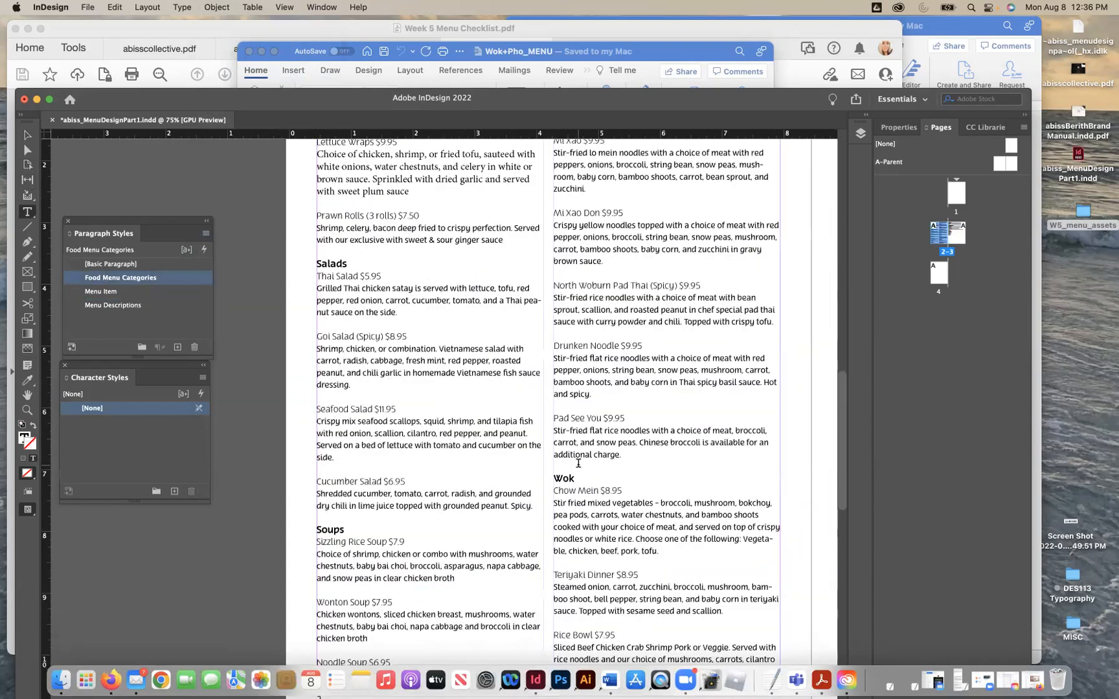
scroll(399, 341, "up", 1)
scroll(400, 341, "right", 1)
scroll(399, 341, "up", 2)
scroll(400, 341, "right", 2)
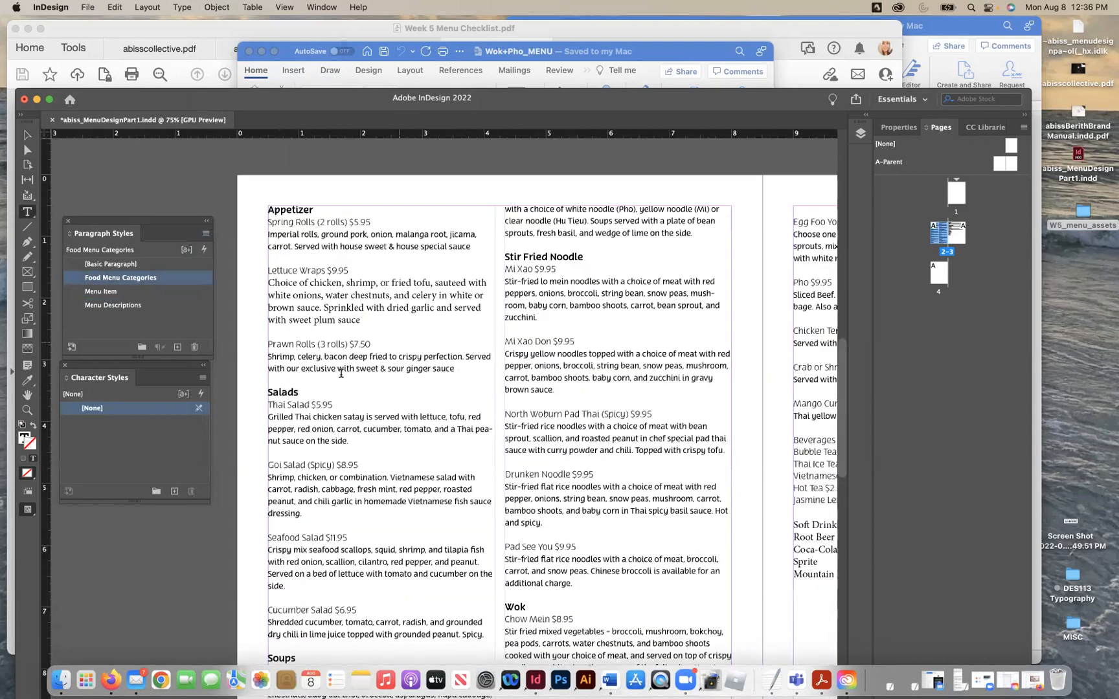
Step: Try a 0.125 in space after in the Menu Descriptions paragraph style, and undo it
left_click_drag(299, 369, 457, 369)
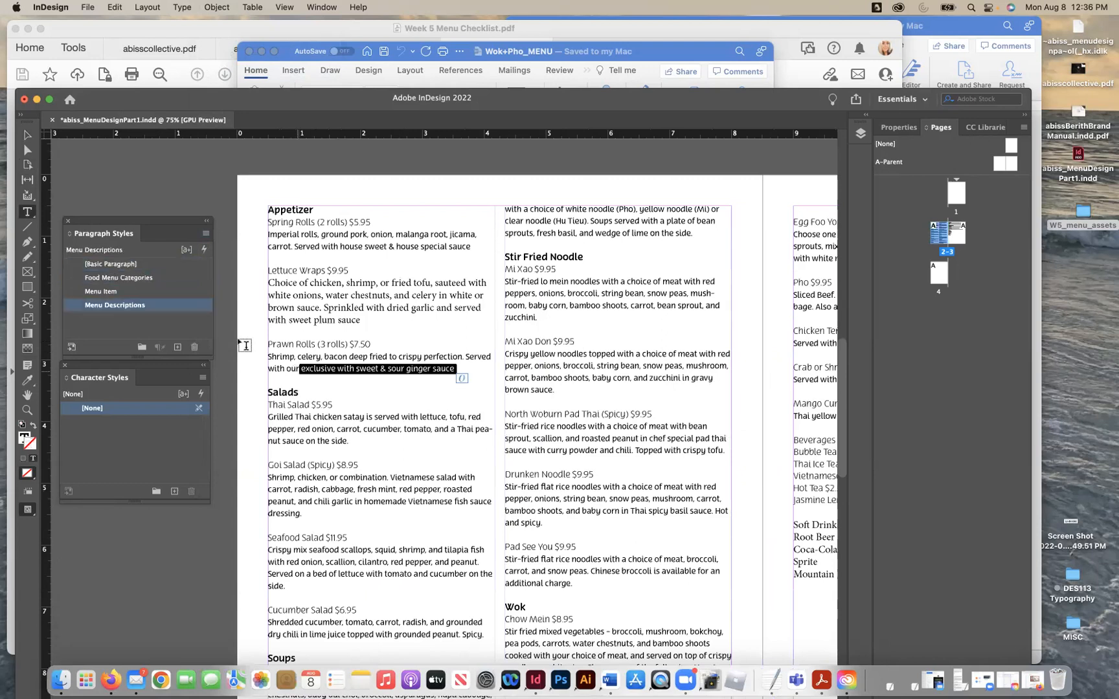
double_click(173, 307)
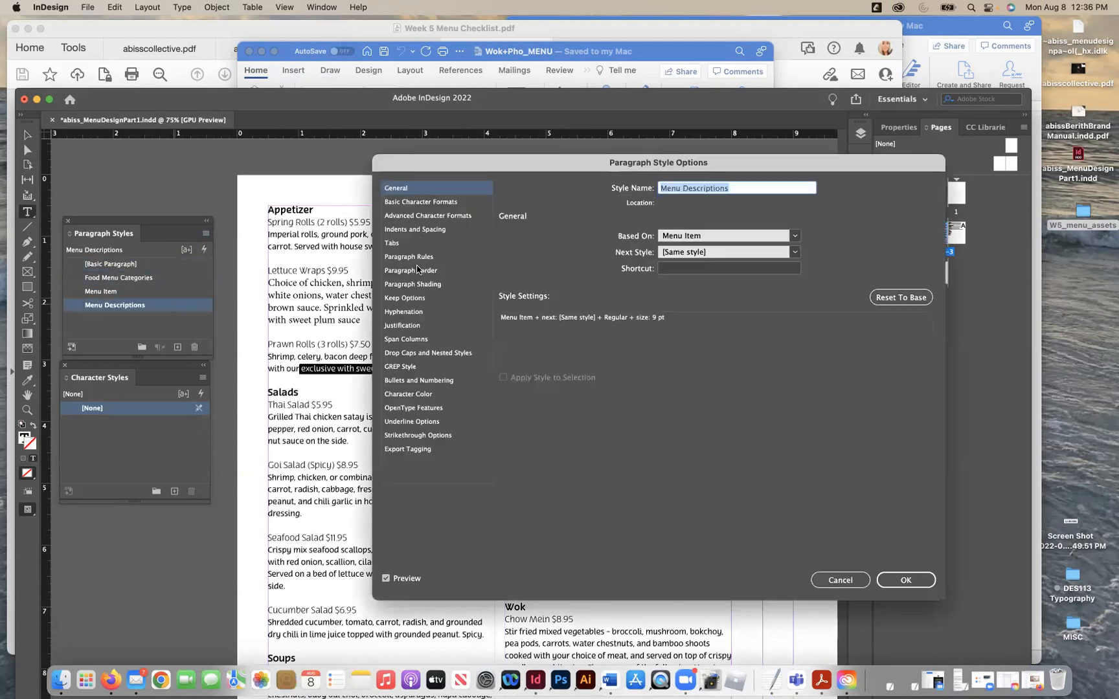
left_click(428, 230)
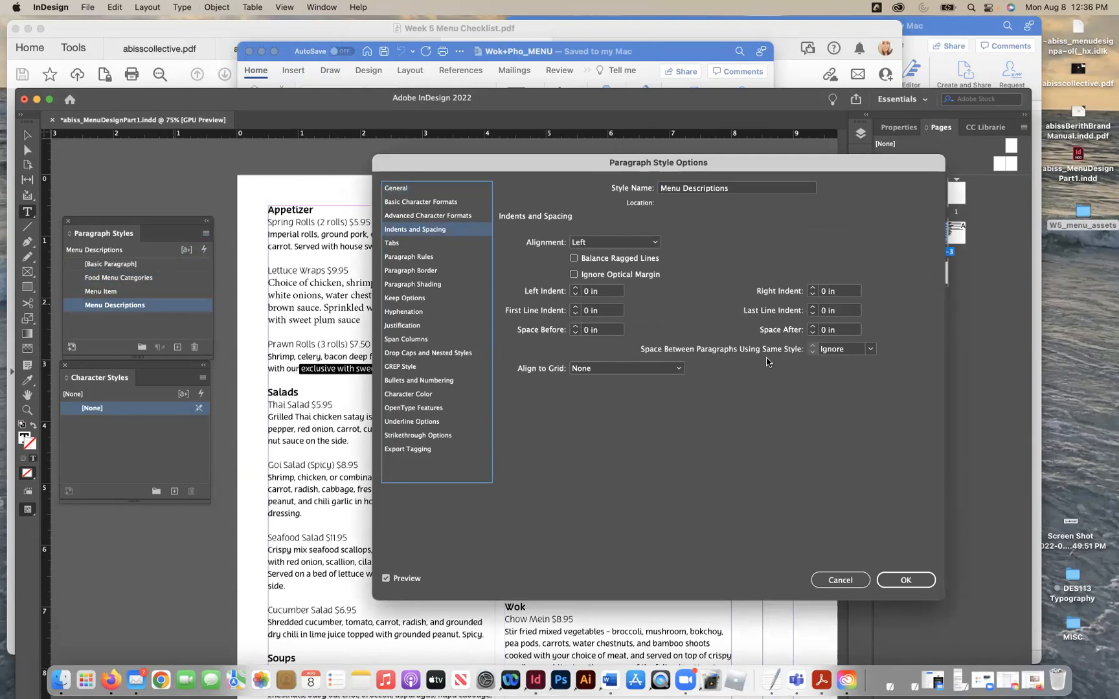
left_click(812, 326)
left_click(812, 327)
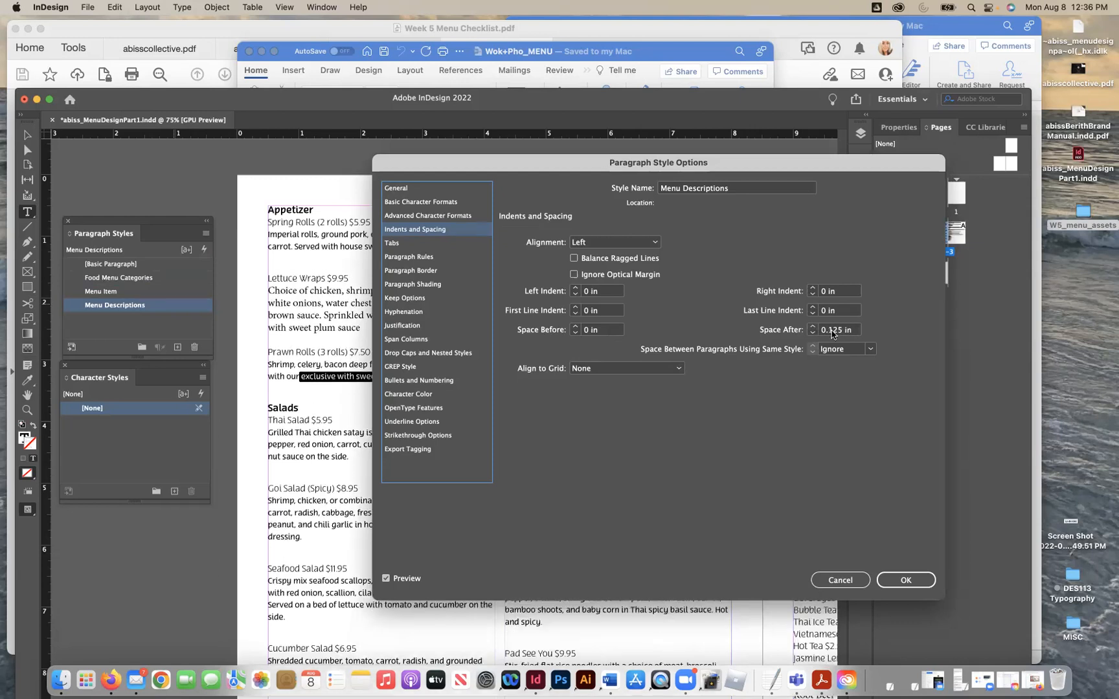
left_click(905, 580)
left_click(427, 418)
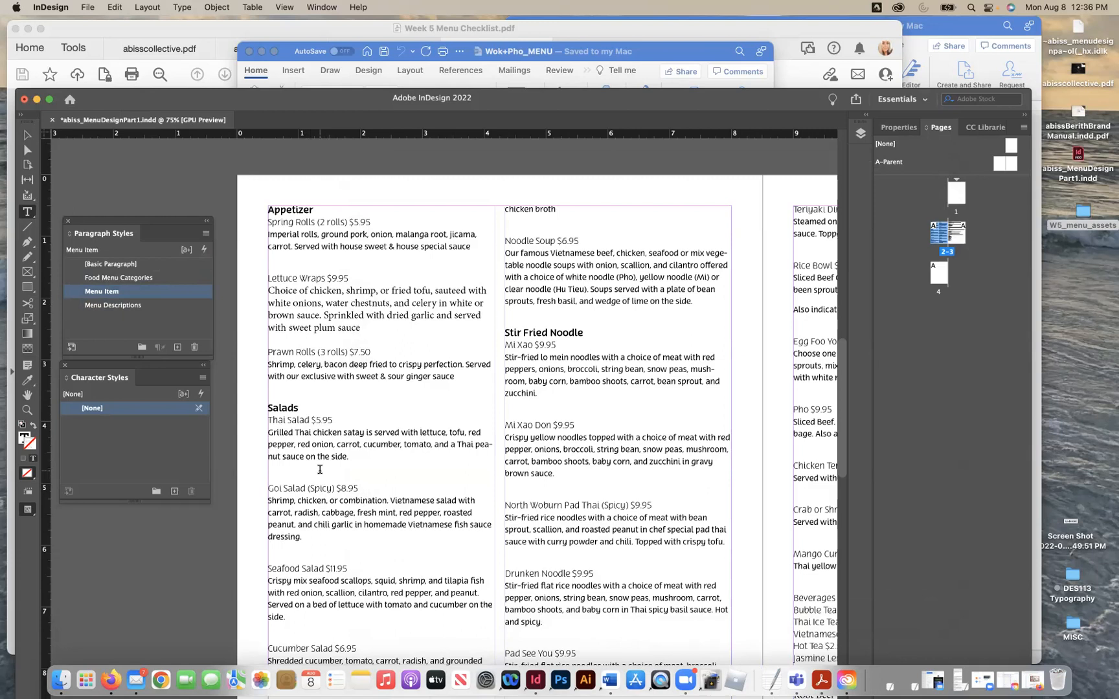
key("super+z")
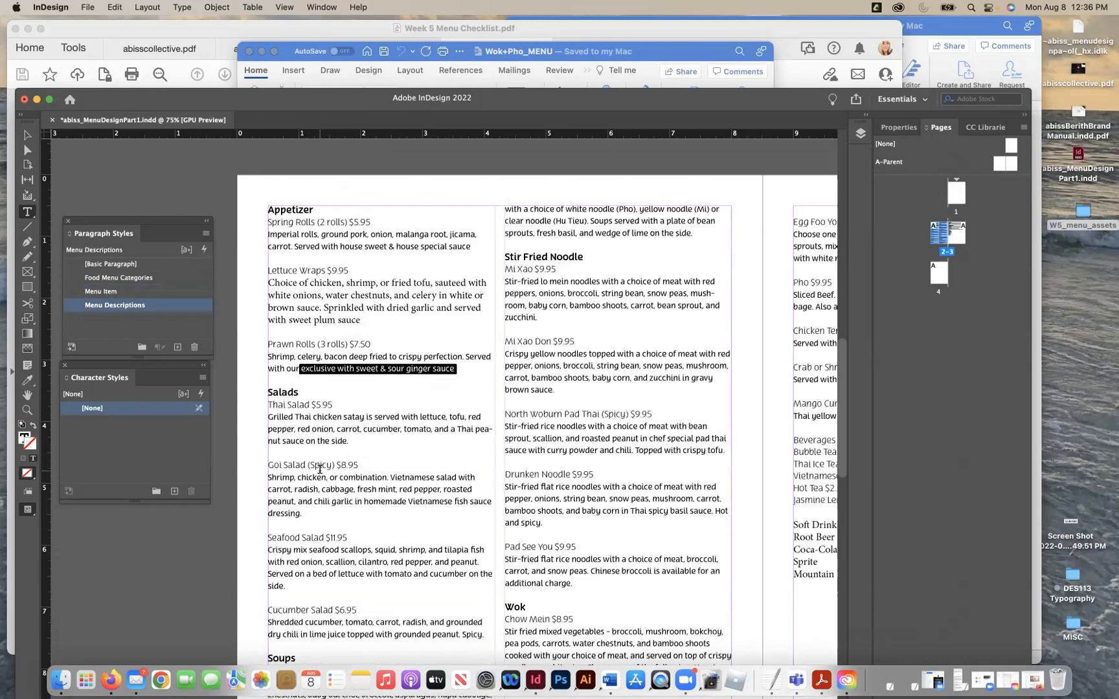
Step: Set the Food Menu Categories paragraph style's space before to 0.125 in
double_click(291, 392)
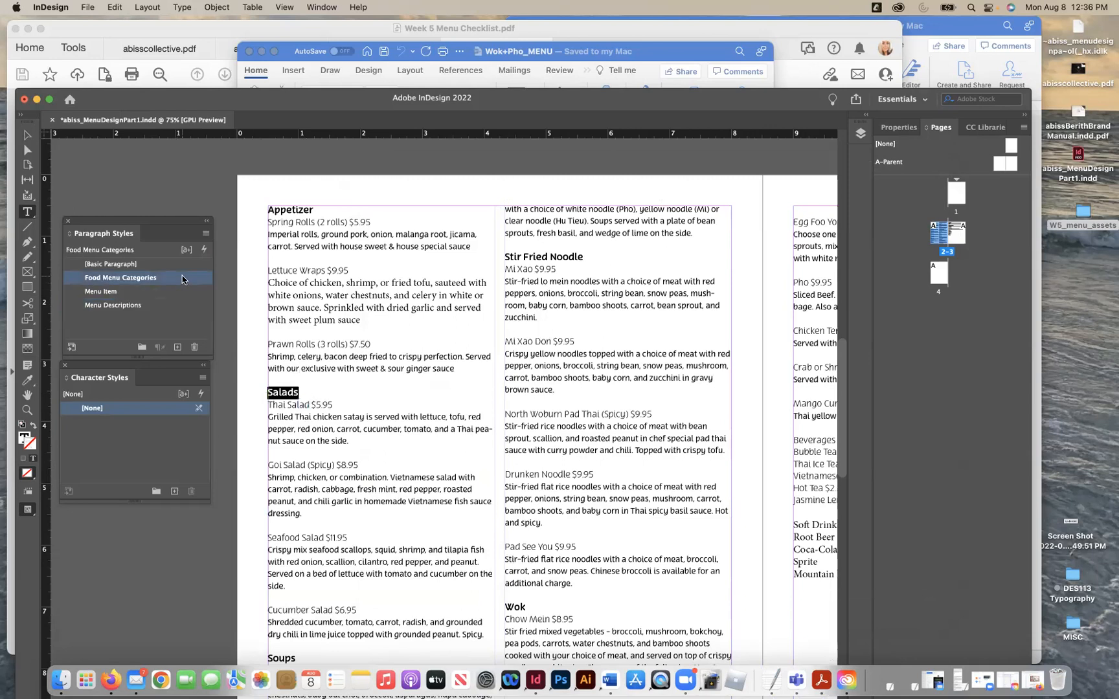
double_click(183, 279)
left_click(438, 230)
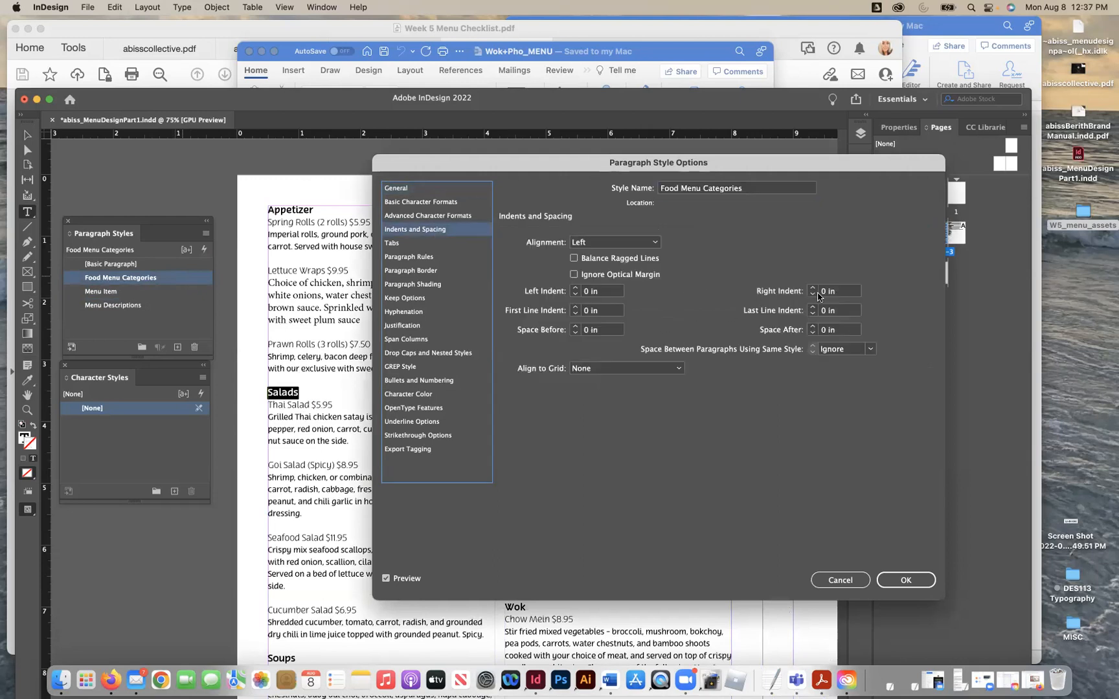
left_click(573, 326)
left_click(573, 327)
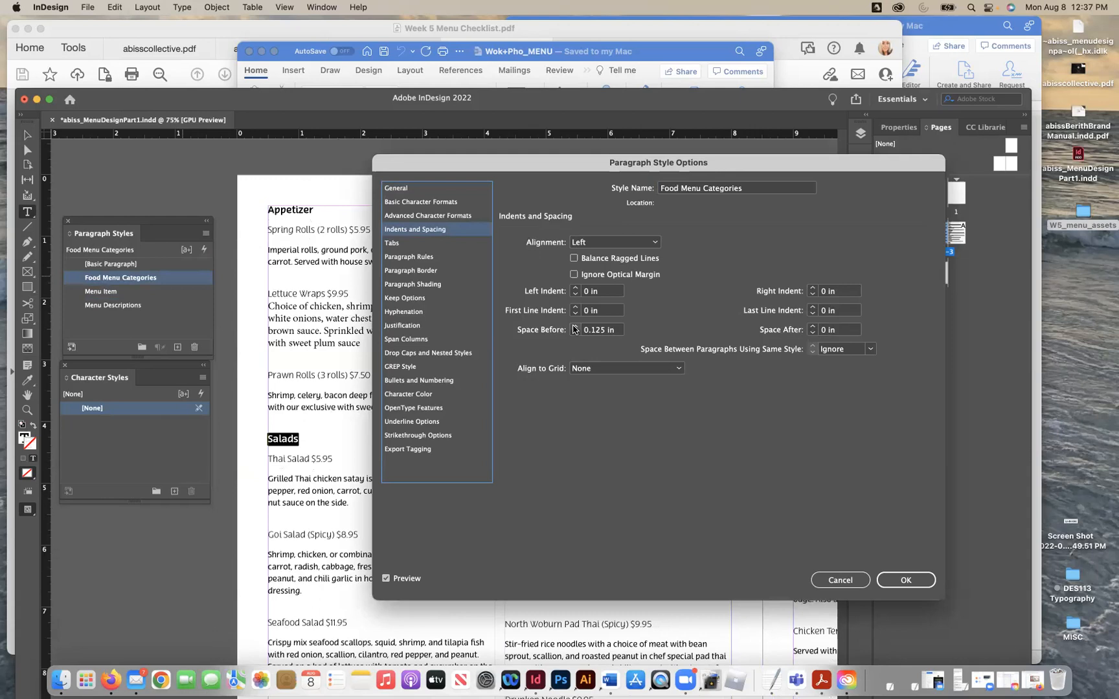
left_click(906, 579)
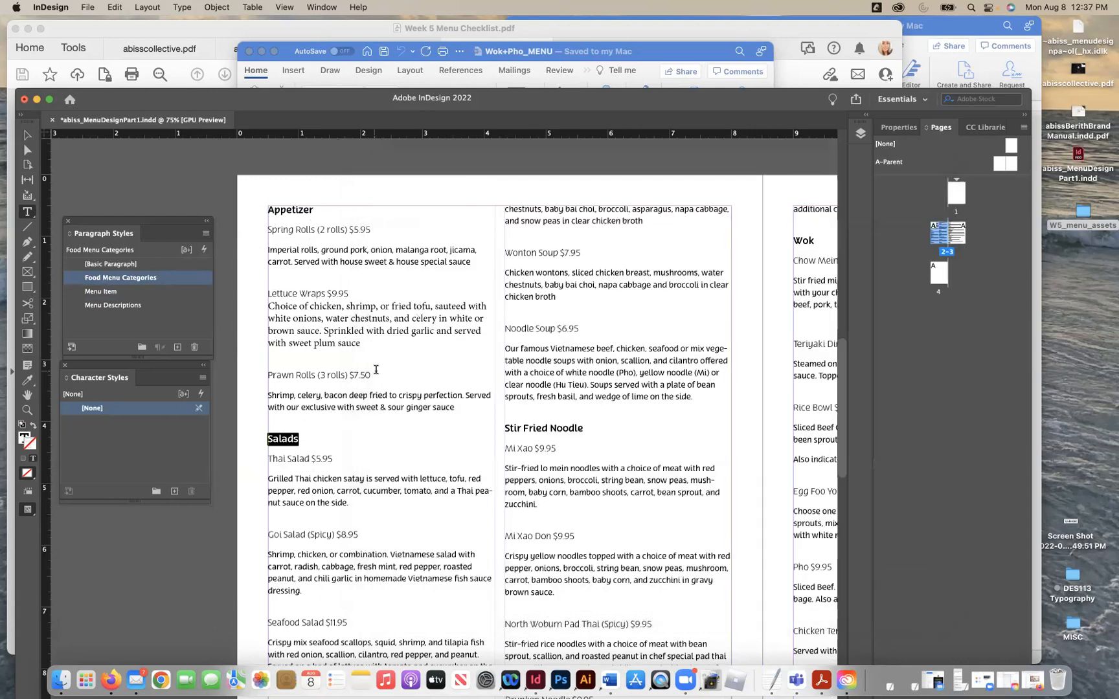
Step: Set the Menu Item paragraph style's space before to 0 in
triple_click(272, 396)
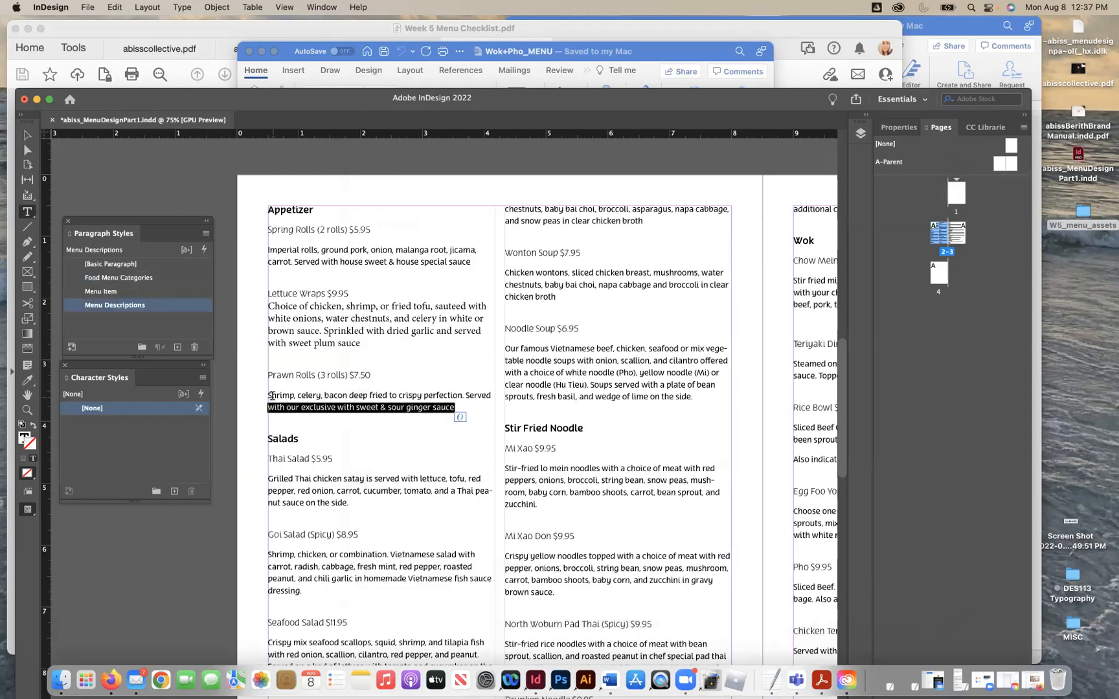
left_click_drag(288, 378, 272, 378)
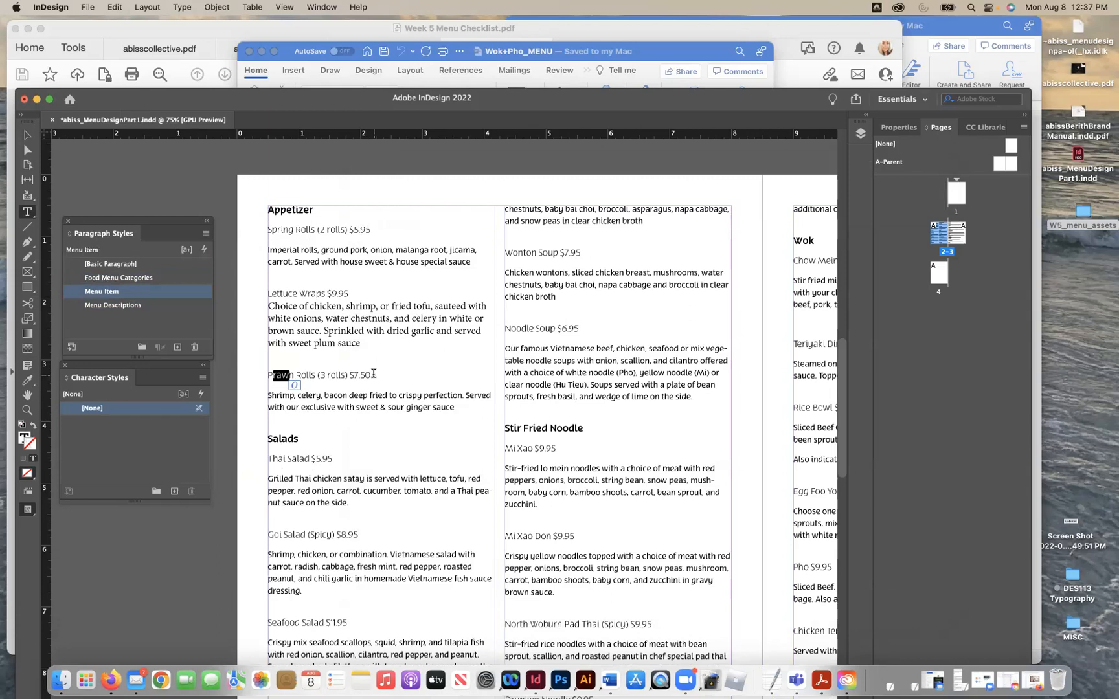
left_click_drag(373, 374, 249, 377)
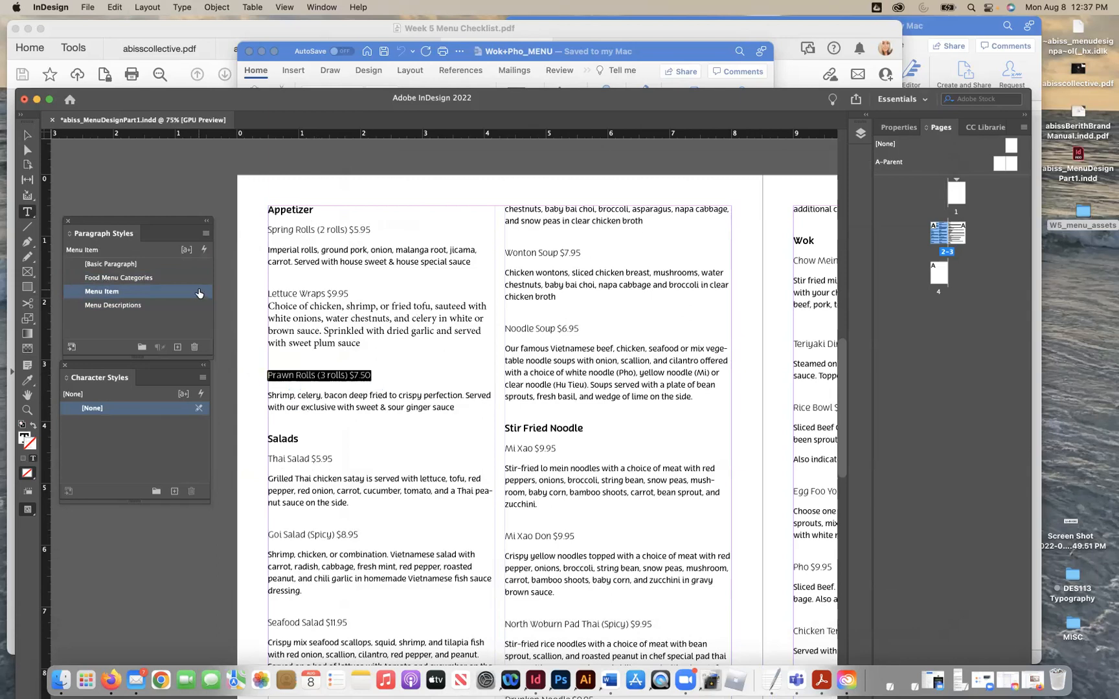
double_click(196, 292)
left_click(424, 231)
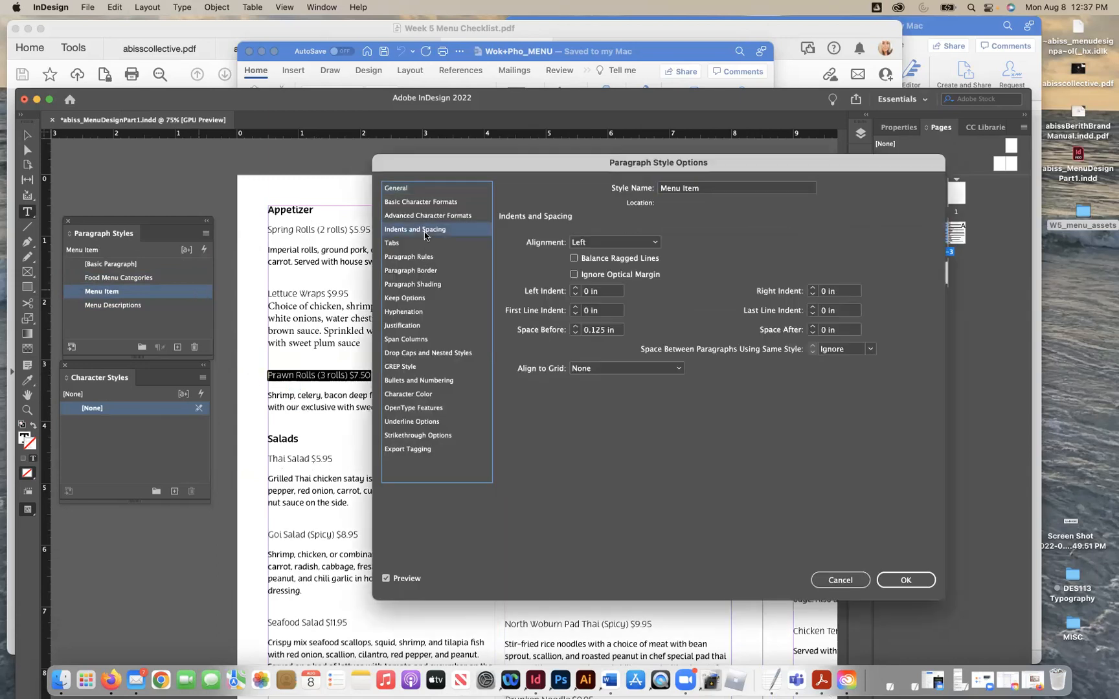
left_click(575, 332)
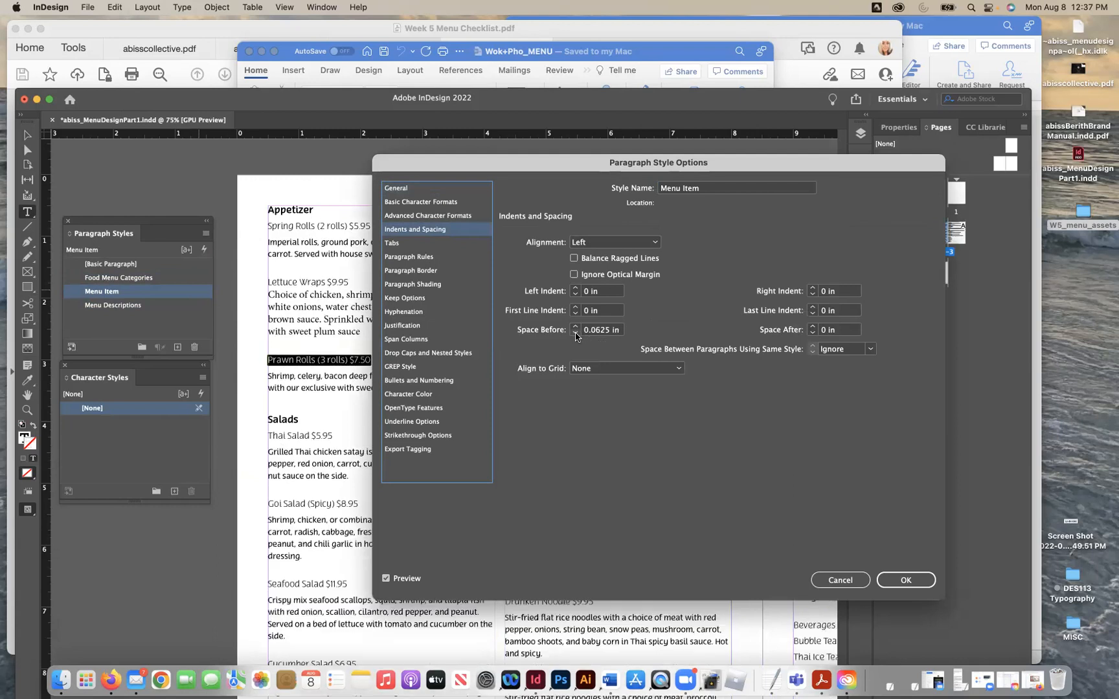
left_click(575, 332)
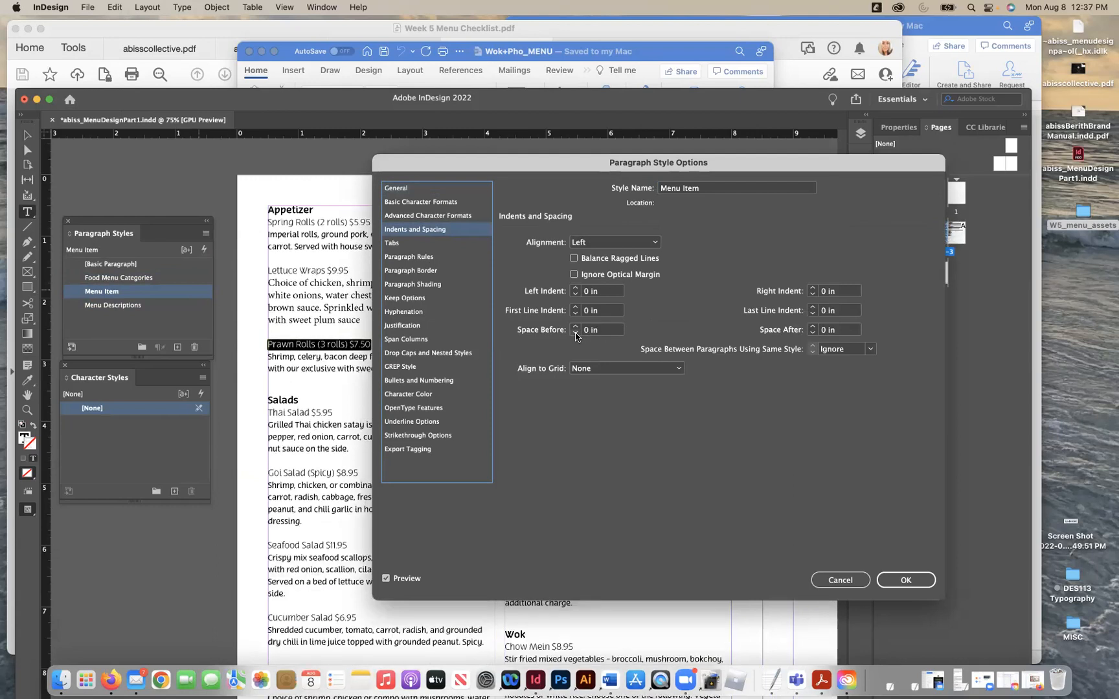
left_click(906, 580)
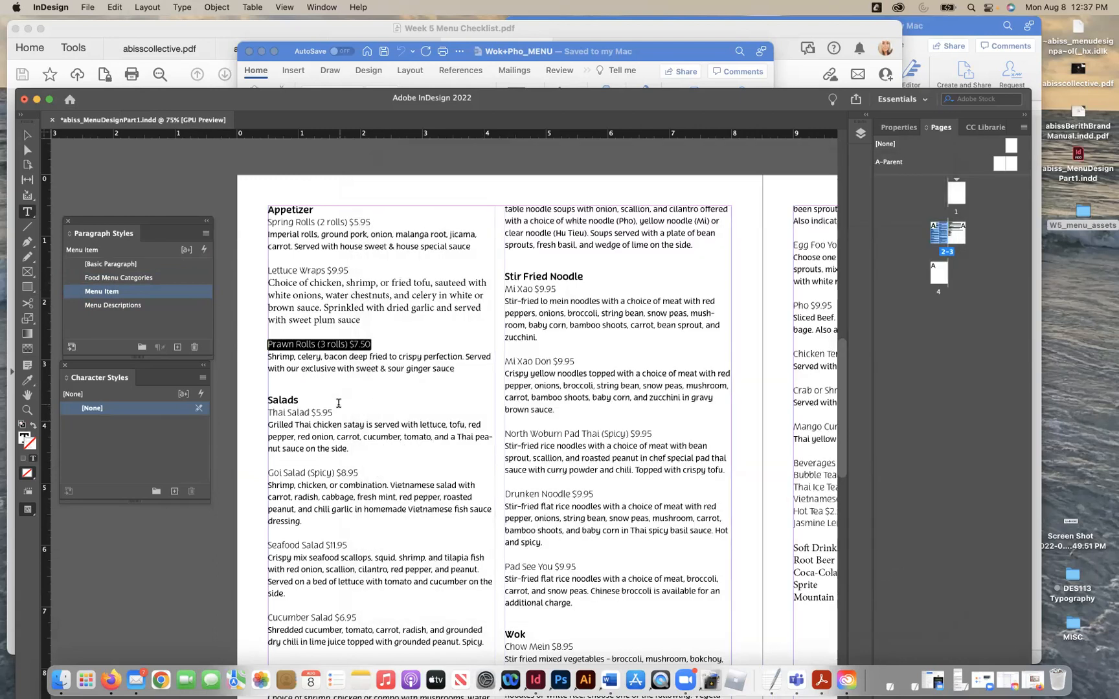
Step: Check the indents and spacing settings of the Food Menu Categories paragraph style
left_click_drag(303, 401, 267, 400)
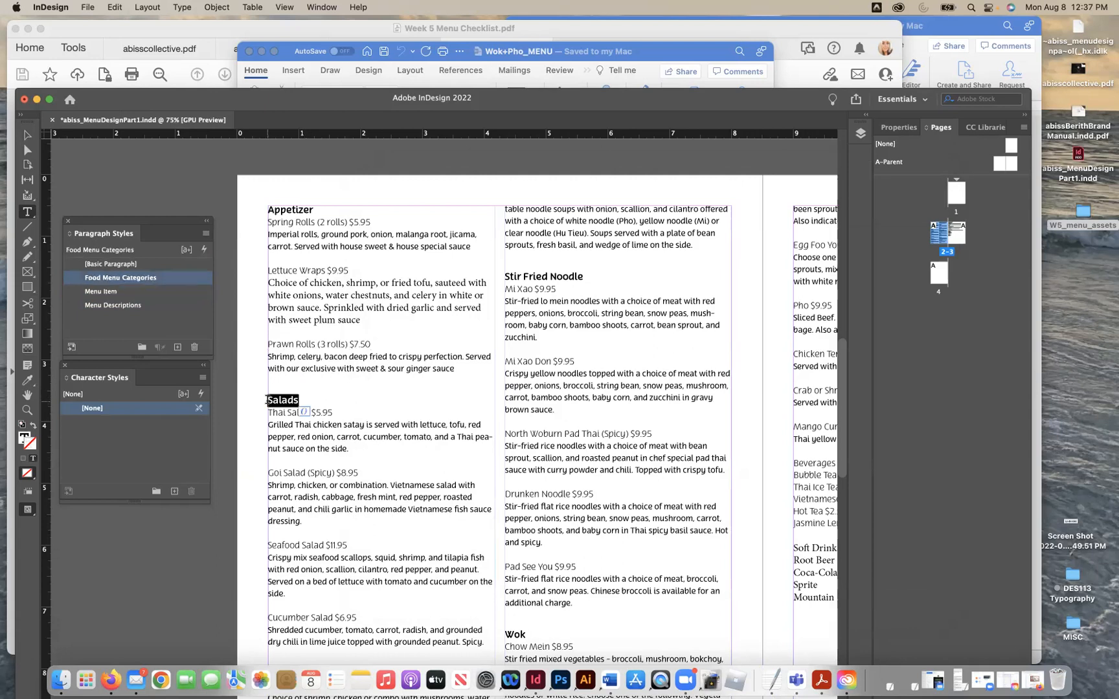
double_click(143, 279)
left_click(418, 230)
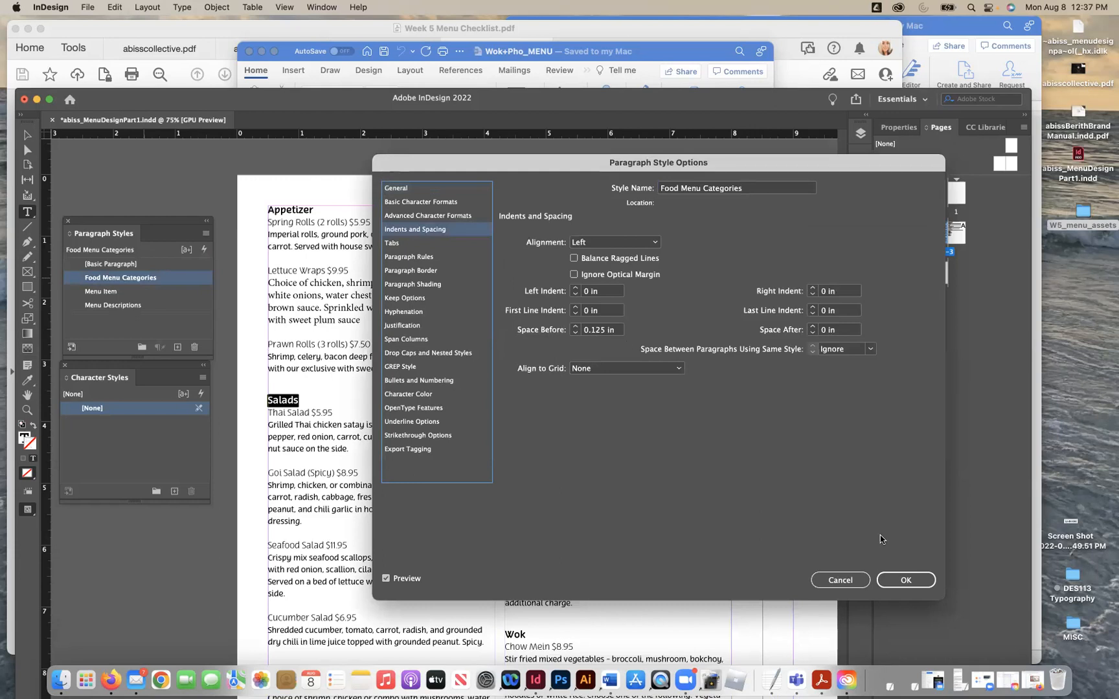
left_click(904, 579)
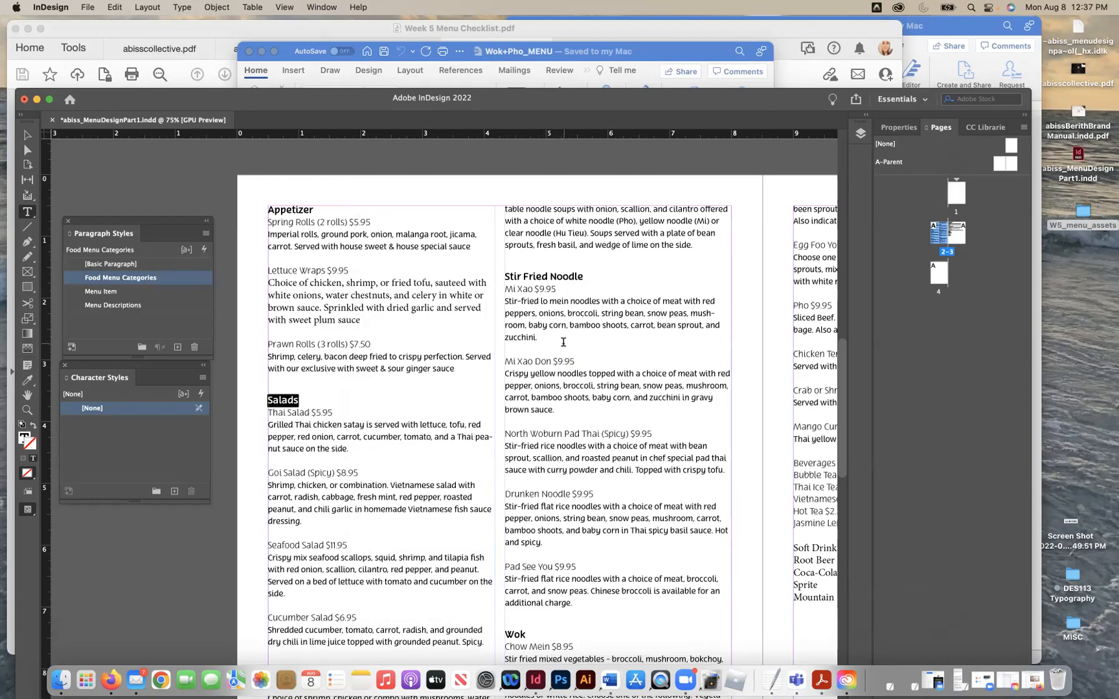
Step: Examine the adjusted category spacing and the text flow across pages 2 and 3
scroll(565, 352, "down", 5)
scroll(565, 353, "right", 4)
scroll(568, 367, "up", 3)
scroll(568, 367, "left", 4)
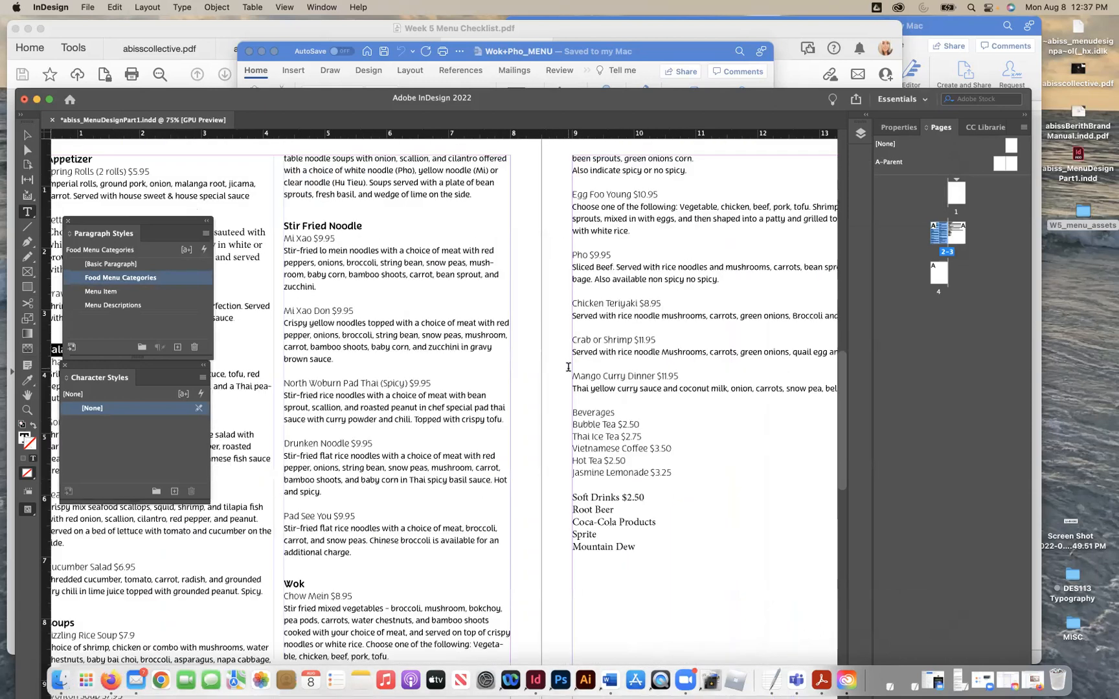
scroll(568, 367, "left", 7)
scroll(568, 367, "down", 1)
scroll(568, 367, "up", 3)
scroll(568, 368, "left", 1)
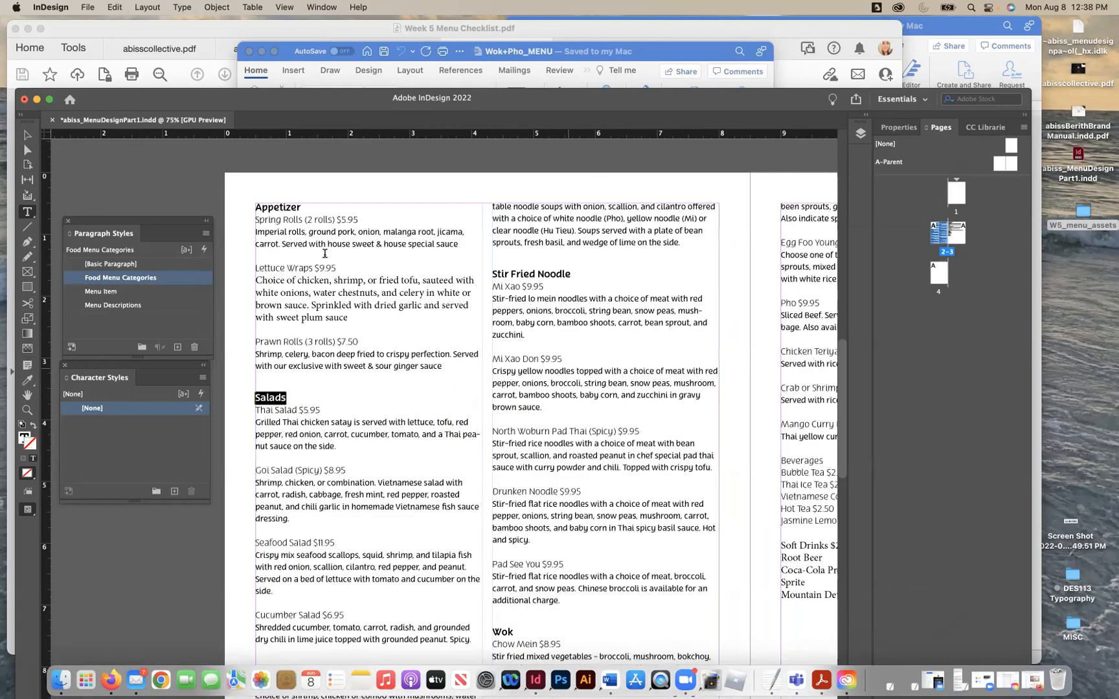
Step: Set the Food Menu Categories paragraph style's font size to 13 pt
left_click_drag(304, 208, 253, 205)
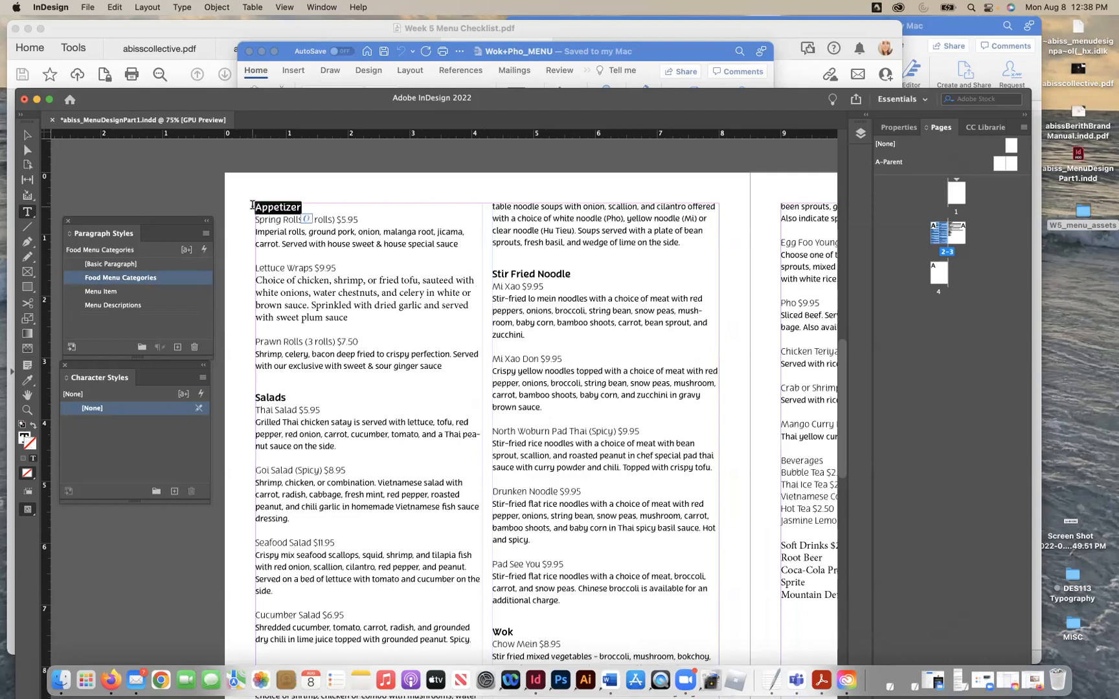
double_click(197, 277)
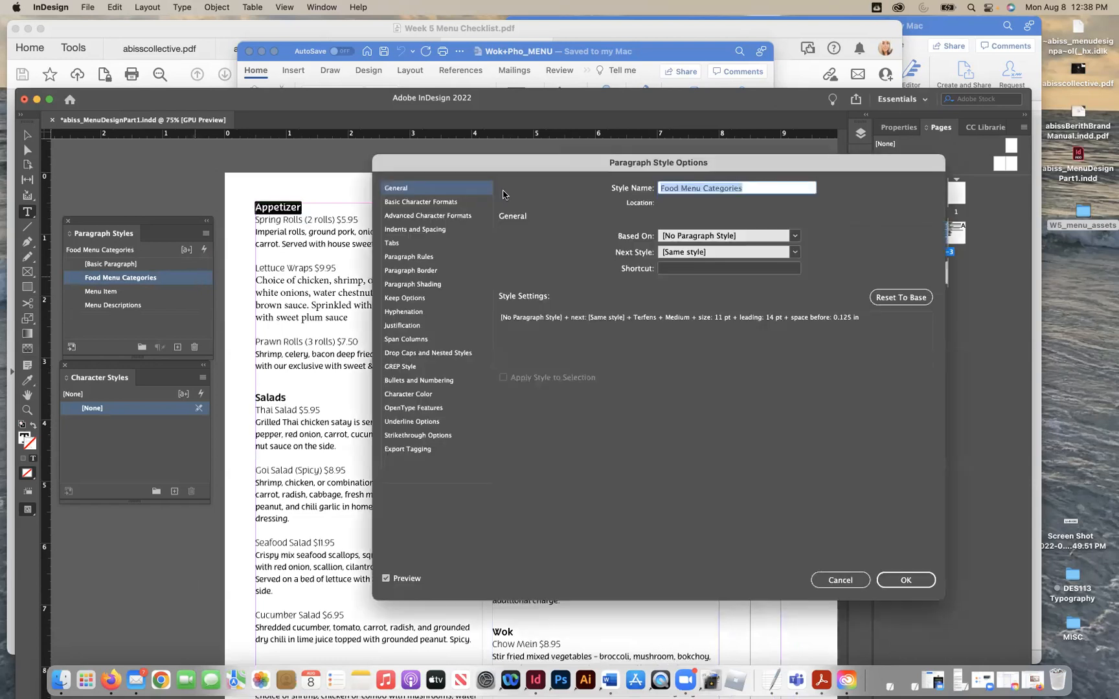
left_click(445, 202)
left_click_drag(482, 162, 560, 162)
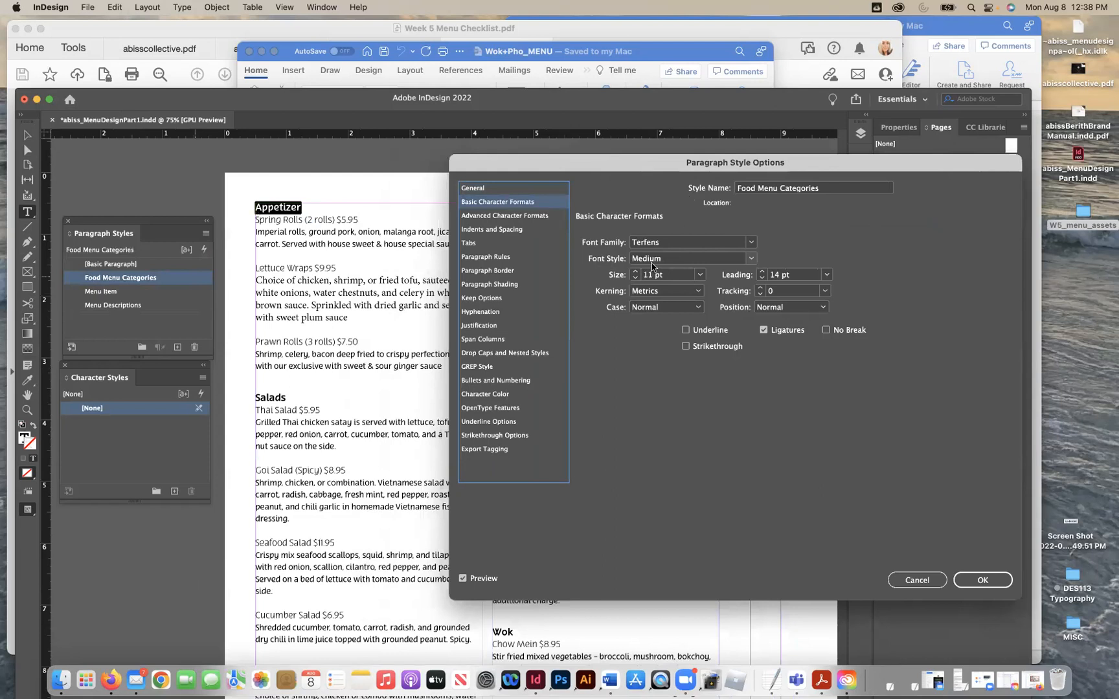
left_click(635, 271)
left_click(636, 271)
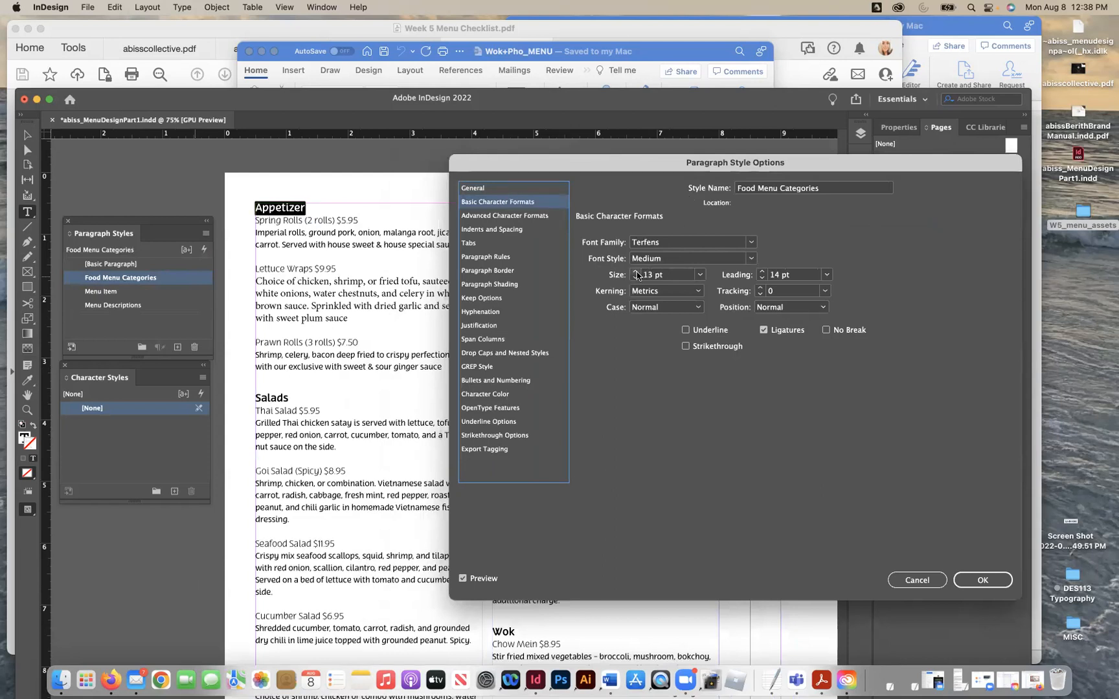
left_click(1002, 581)
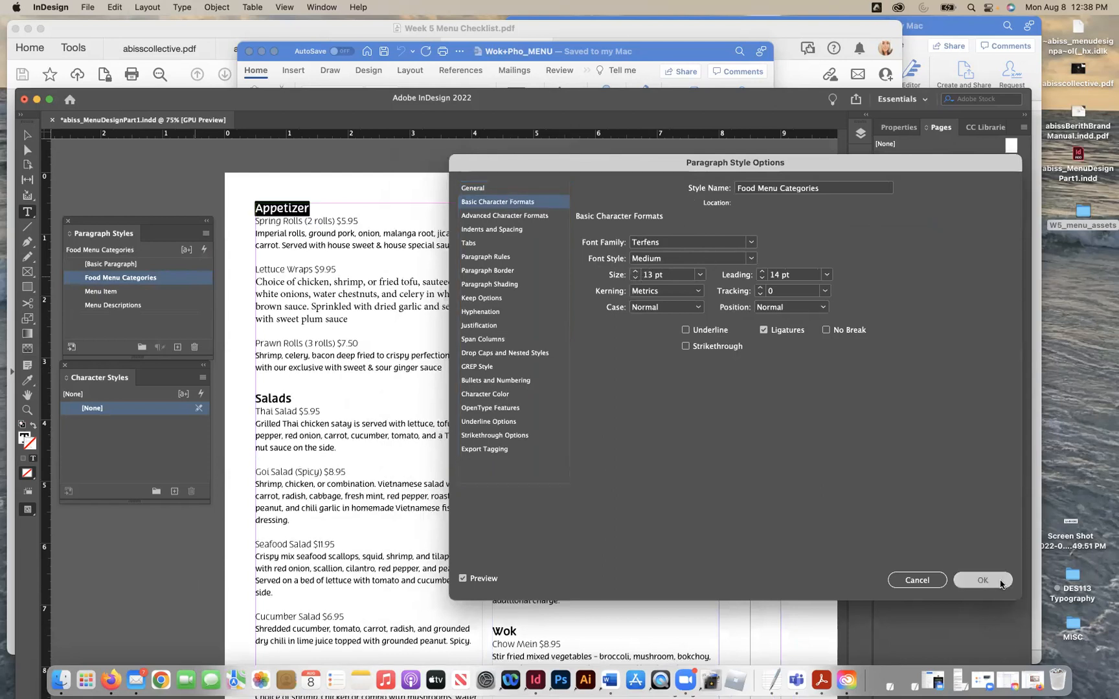
Step: Examine the enlarged category headings and the text flow across pages 2 and 3
scroll(545, 460, "right", 1)
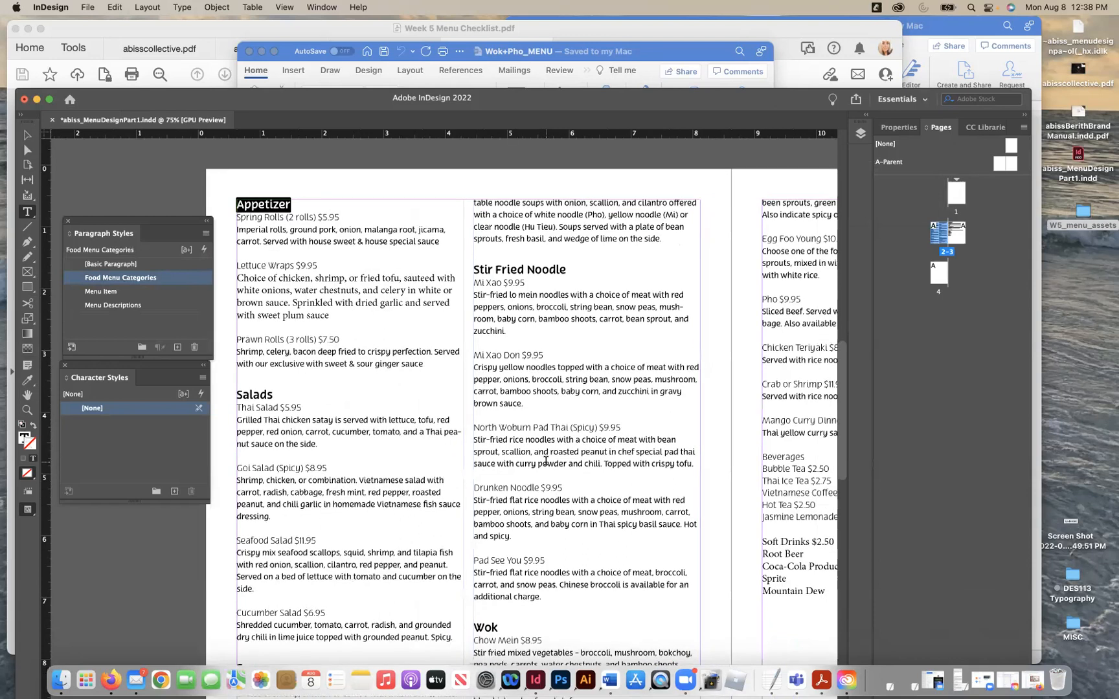
scroll(545, 460, "down", 5)
scroll(545, 459, "right", 2)
scroll(545, 460, "up", 3)
scroll(545, 459, "up", 5)
scroll(545, 460, "right", 2)
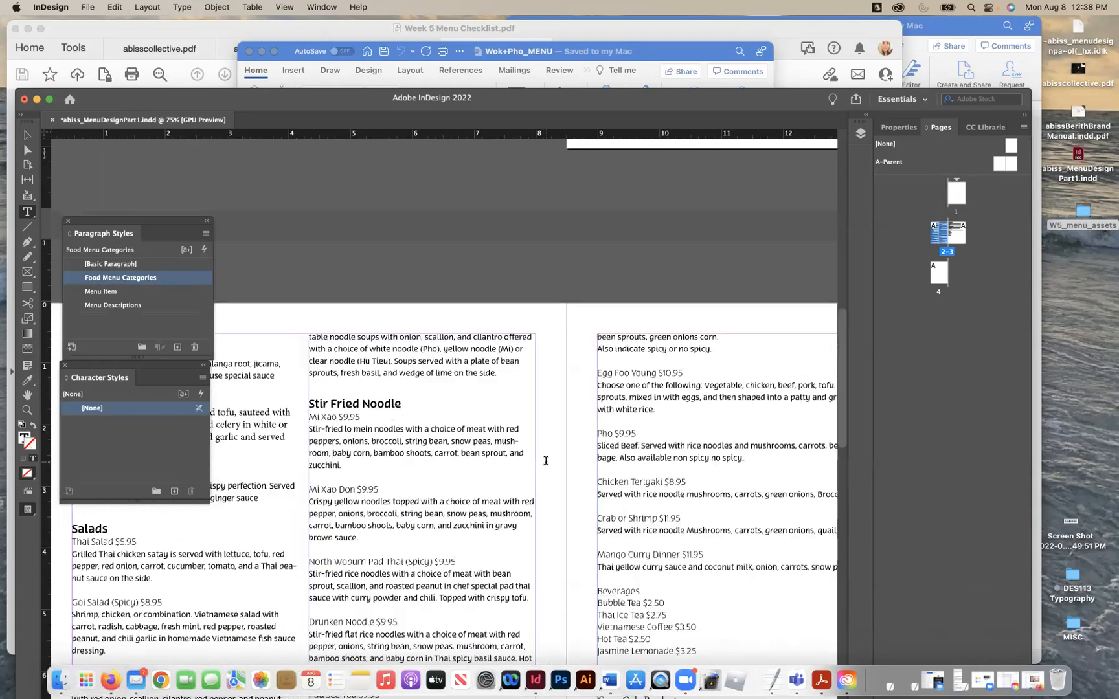
scroll(545, 460, "left", 10)
scroll(546, 460, "down", 2)
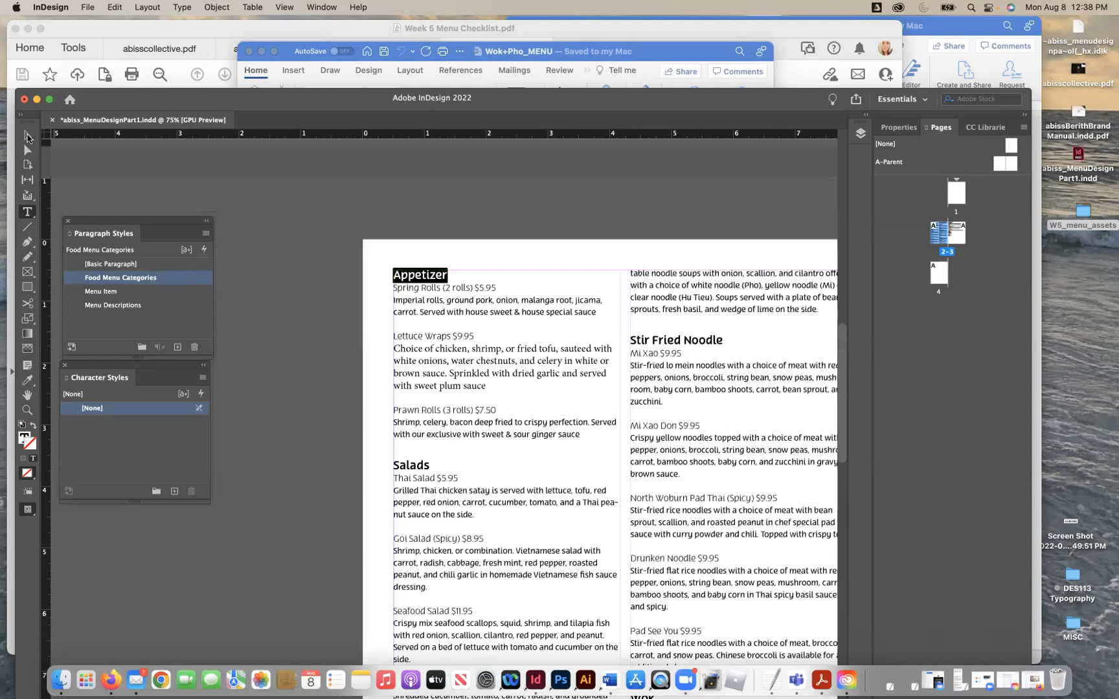
Step: Deselect the Appetizer heading text and save the menu document
left_click(27, 138)
left_click(266, 234)
scroll(442, 315, "right", 4)
scroll(442, 316, "down", 2)
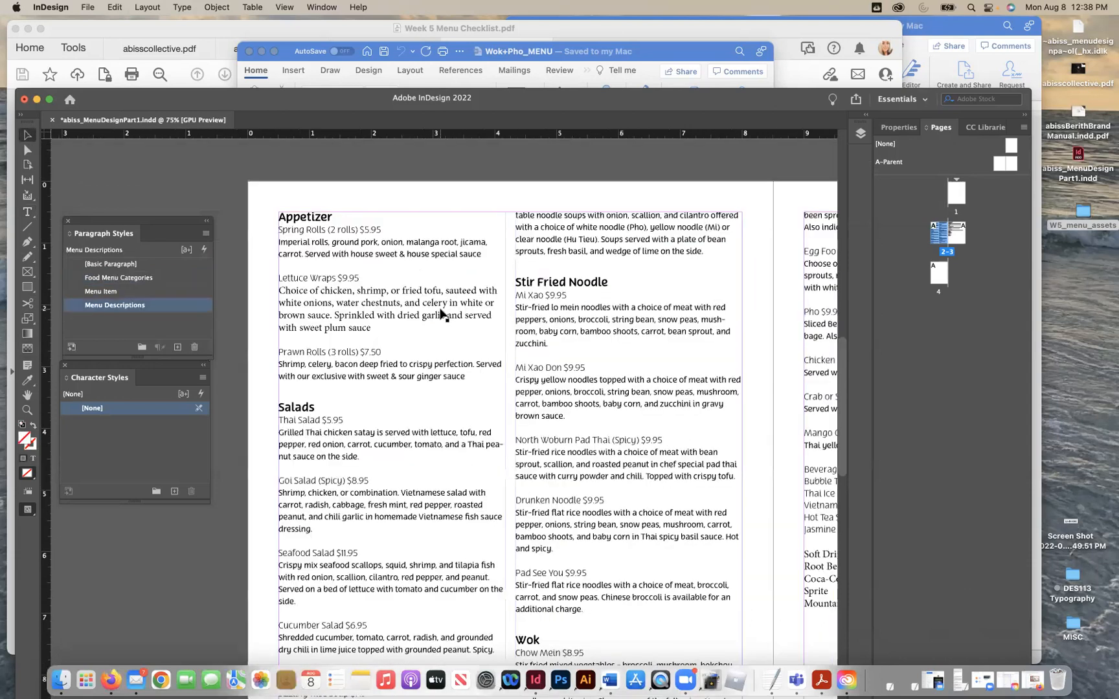
key("super+s")
Step: Inspect the two-column text frame on page 2 and its fit within the page 2–3 spread
key("super+minus")
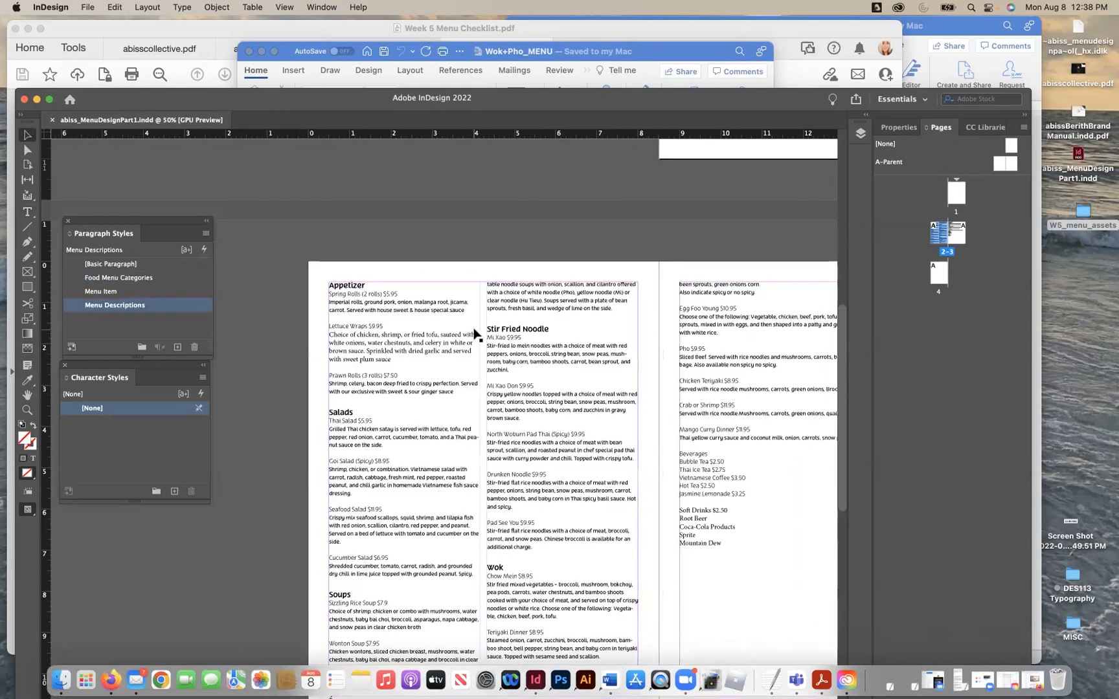
scroll(474, 333, "right", 1)
scroll(475, 333, "down", 1)
scroll(485, 414, "right", 1)
scroll(485, 414, "down", 1)
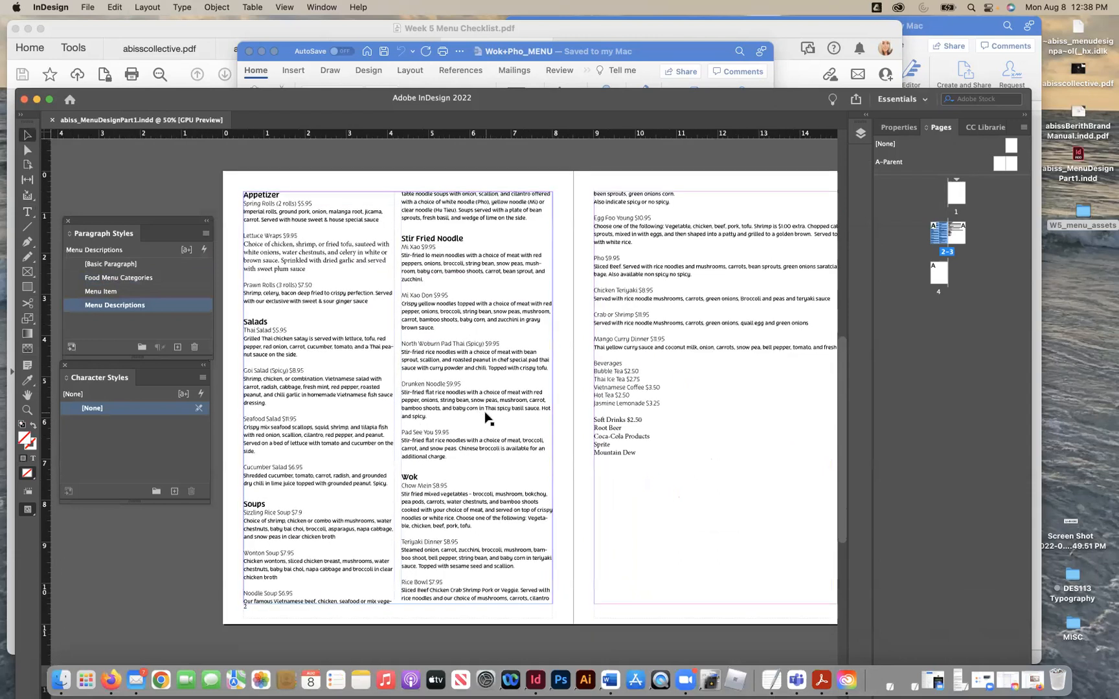
left_click(486, 414)
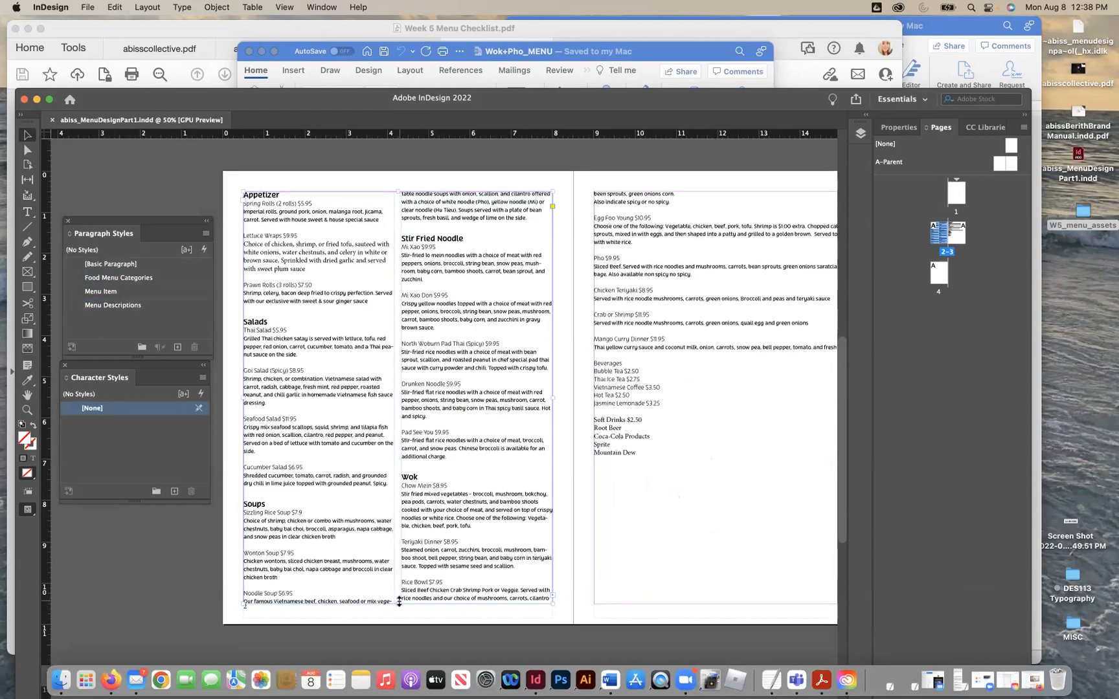
left_click(504, 165)
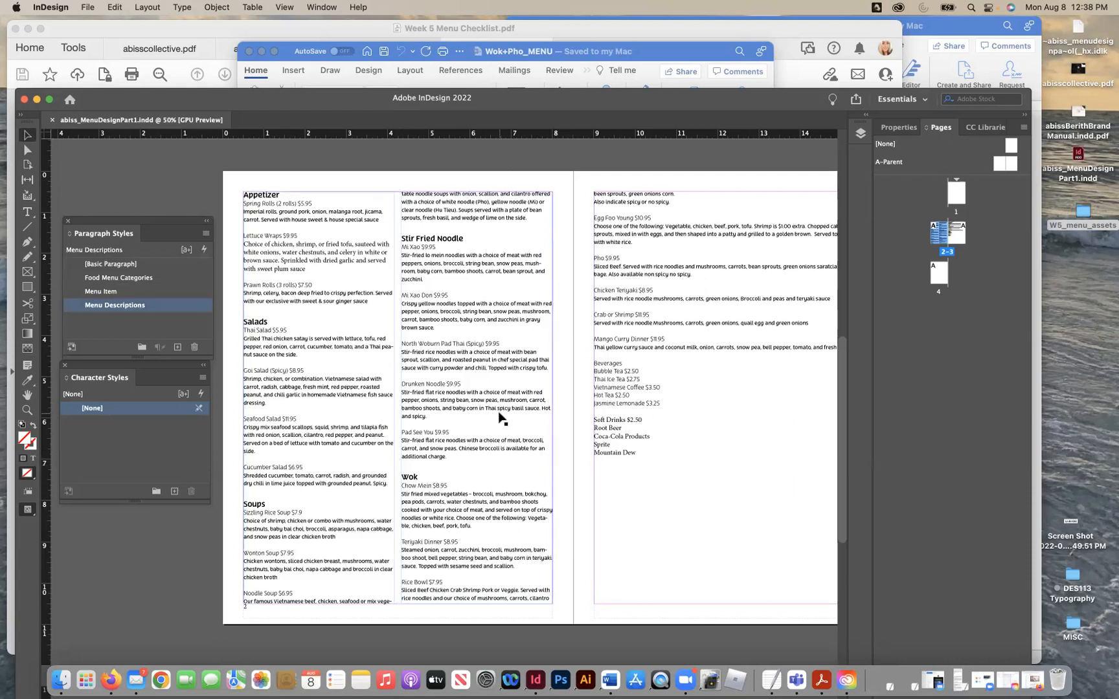
left_click(27, 135)
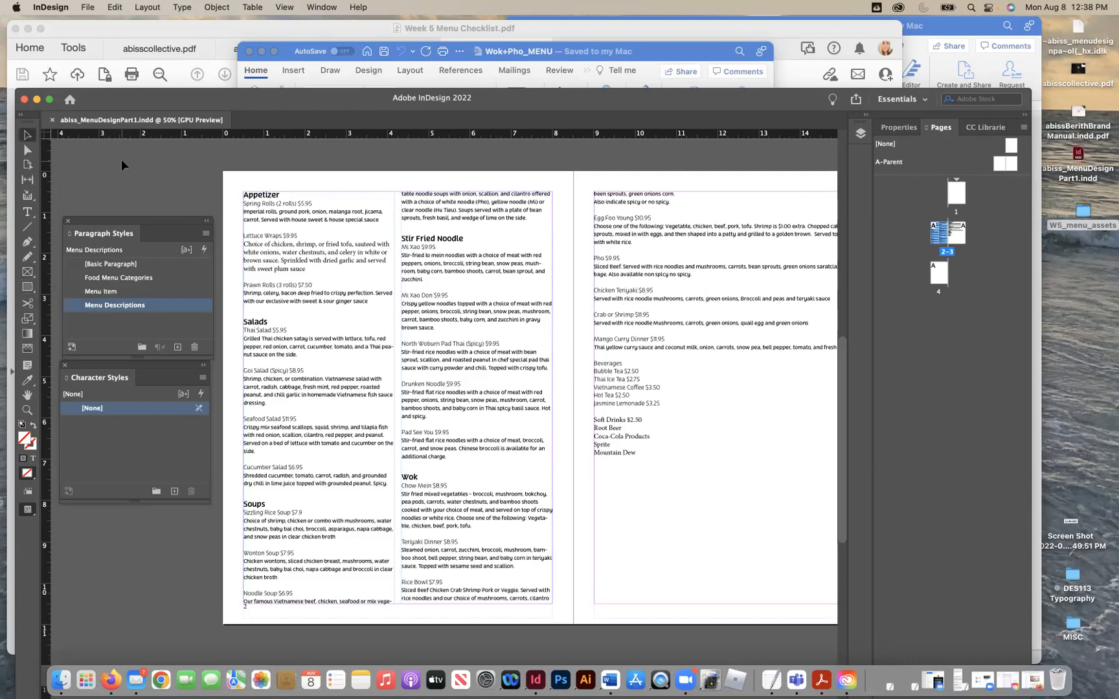
Step: Switch to Firefox, reposition its window, and open a new browser tab
left_click(123, 27)
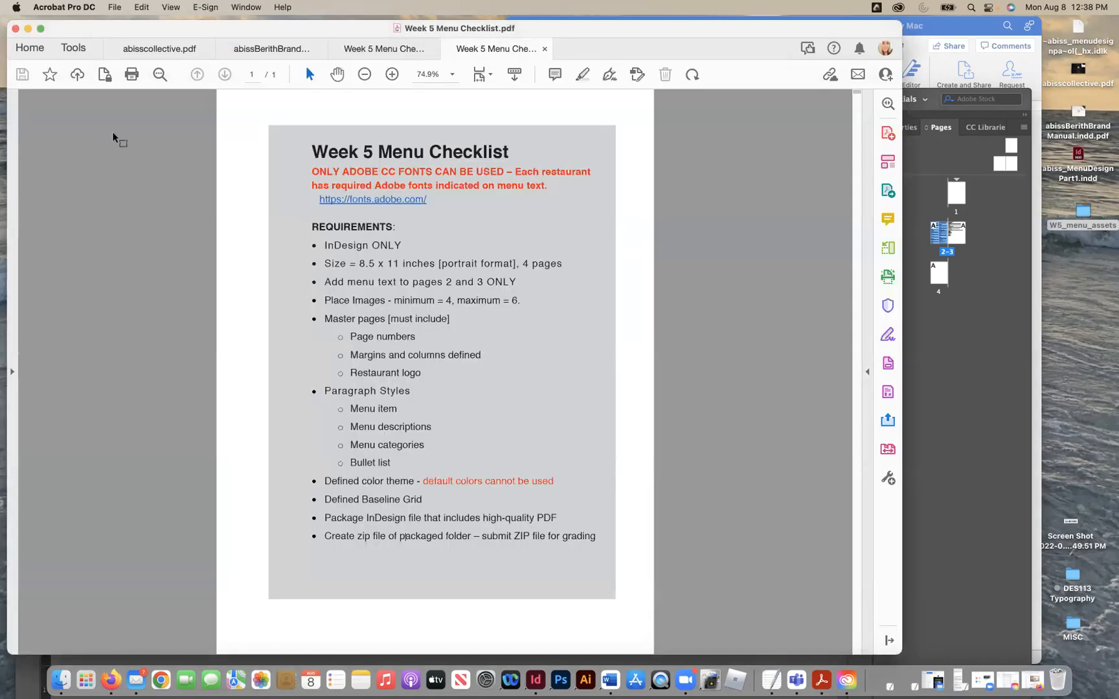
left_click(113, 683)
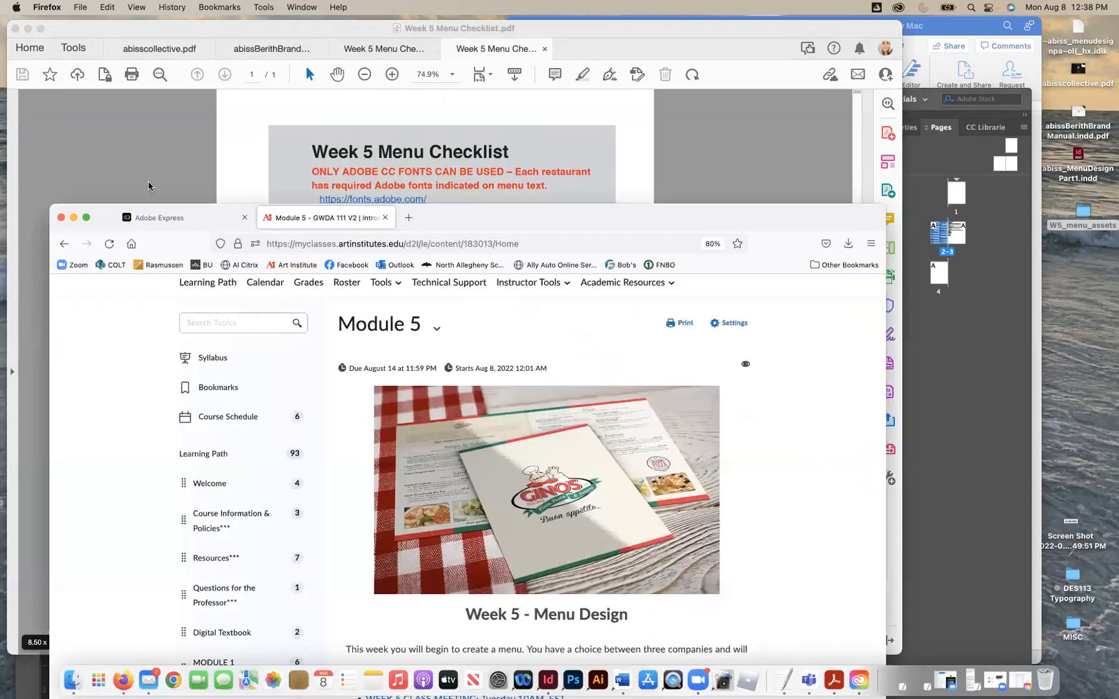
left_click_drag(468, 204, 364, 9)
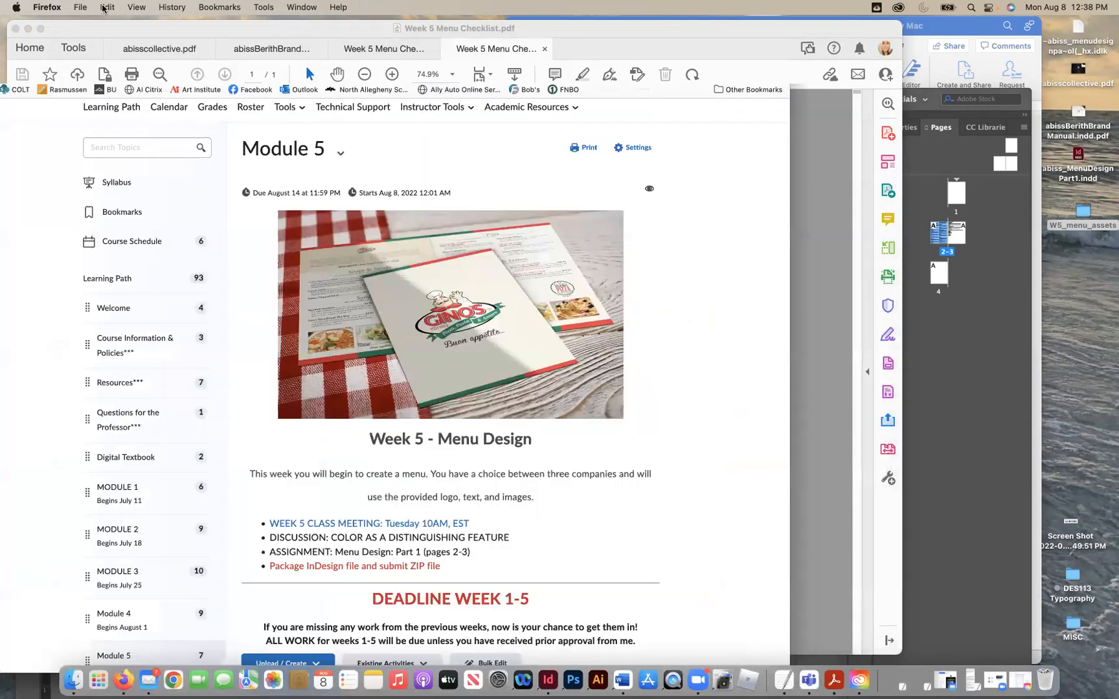
left_click(80, 6)
left_click(97, 20)
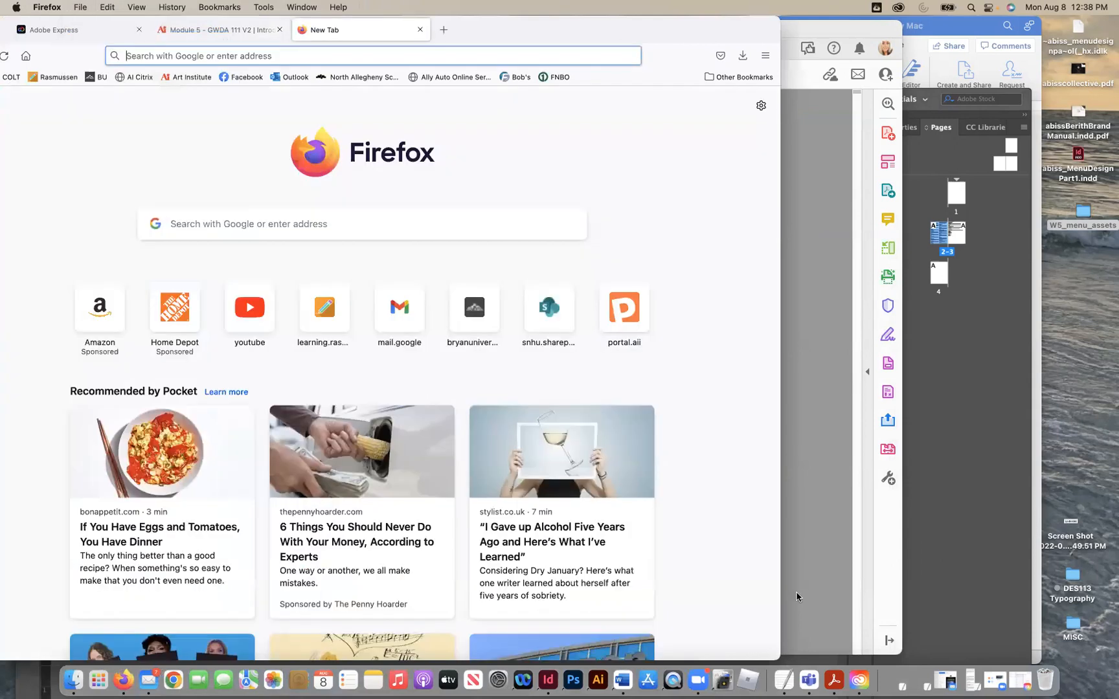
Step: Enlarge the browser window and go to pixabay.com
left_click_drag(778, 657, 924, 661)
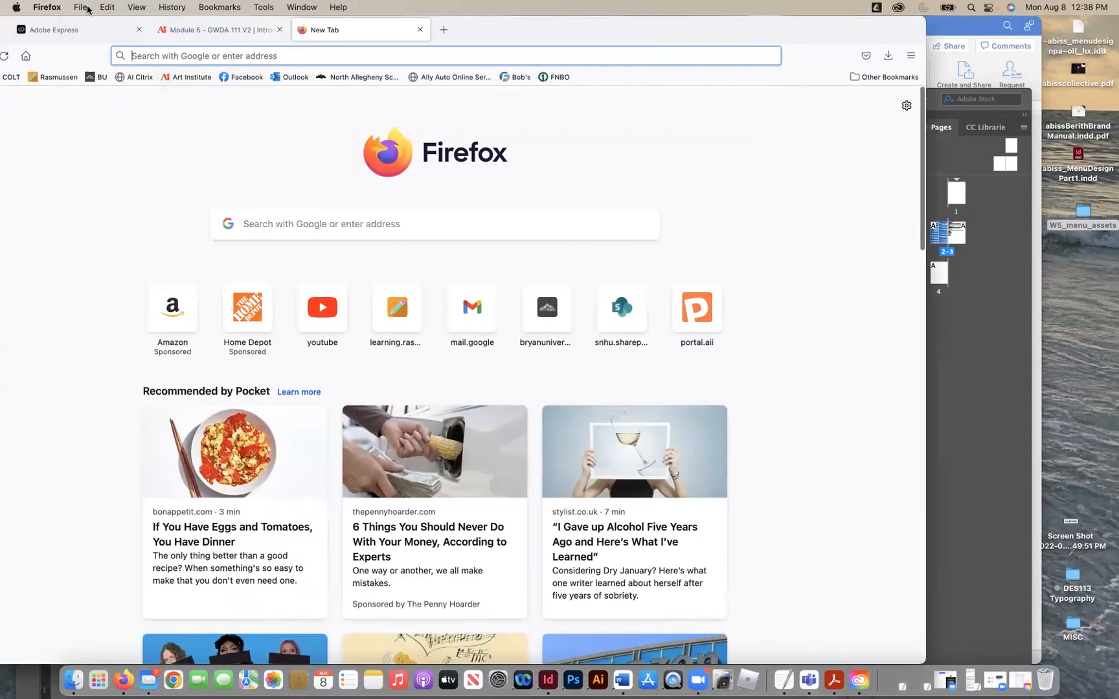
left_click_drag(8, 44, 35, 44)
left_click(312, 220)
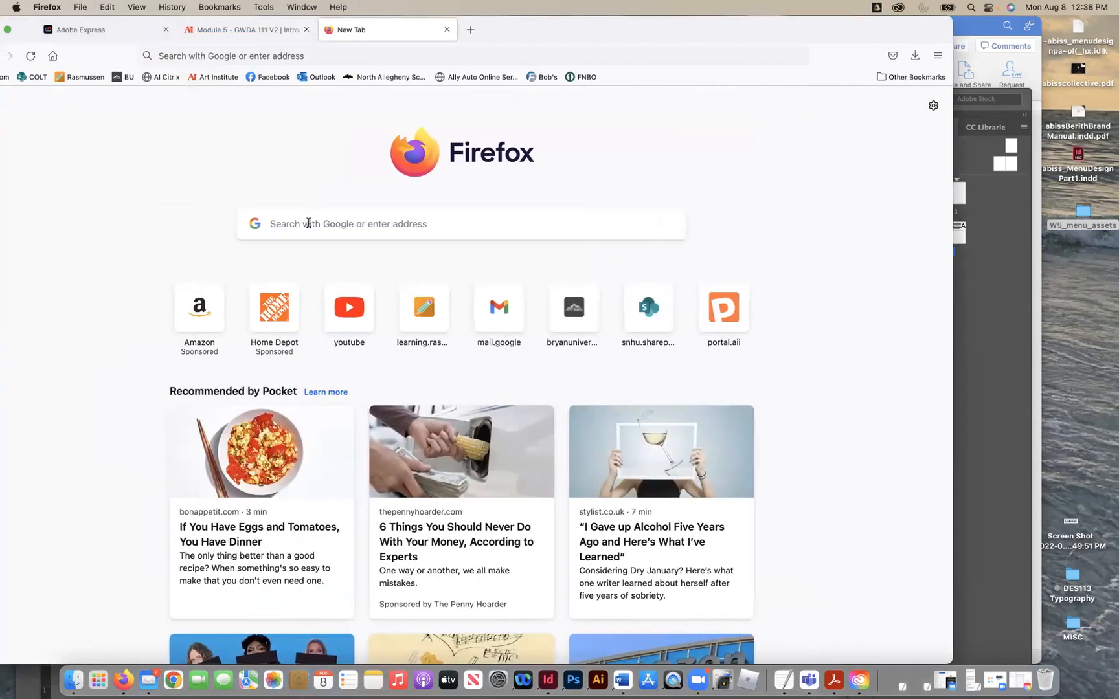
type("pixabay.com")
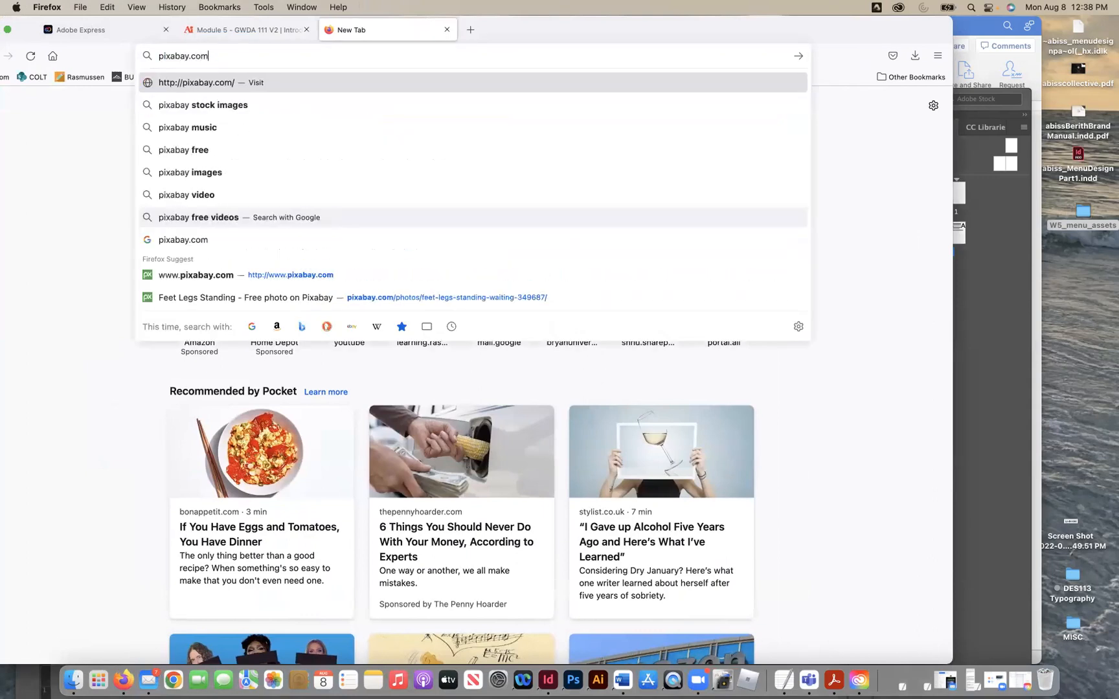
key("Return")
Step: Search Pixabay images for "black texture"
left_click(321, 309)
type("b")
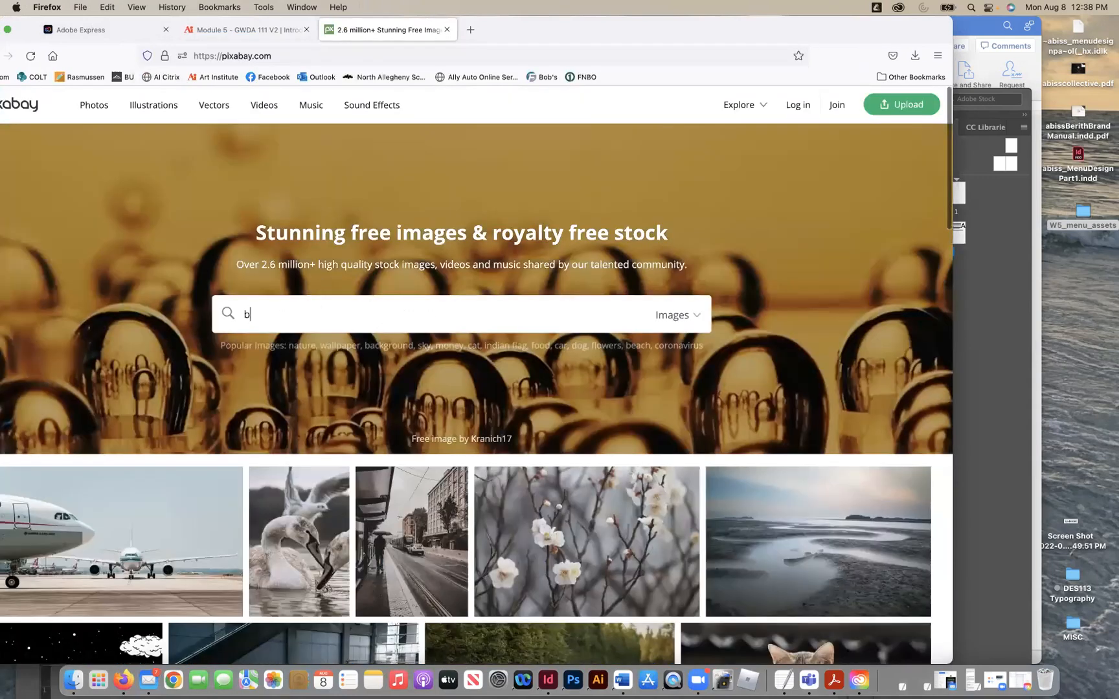
type("lack texture")
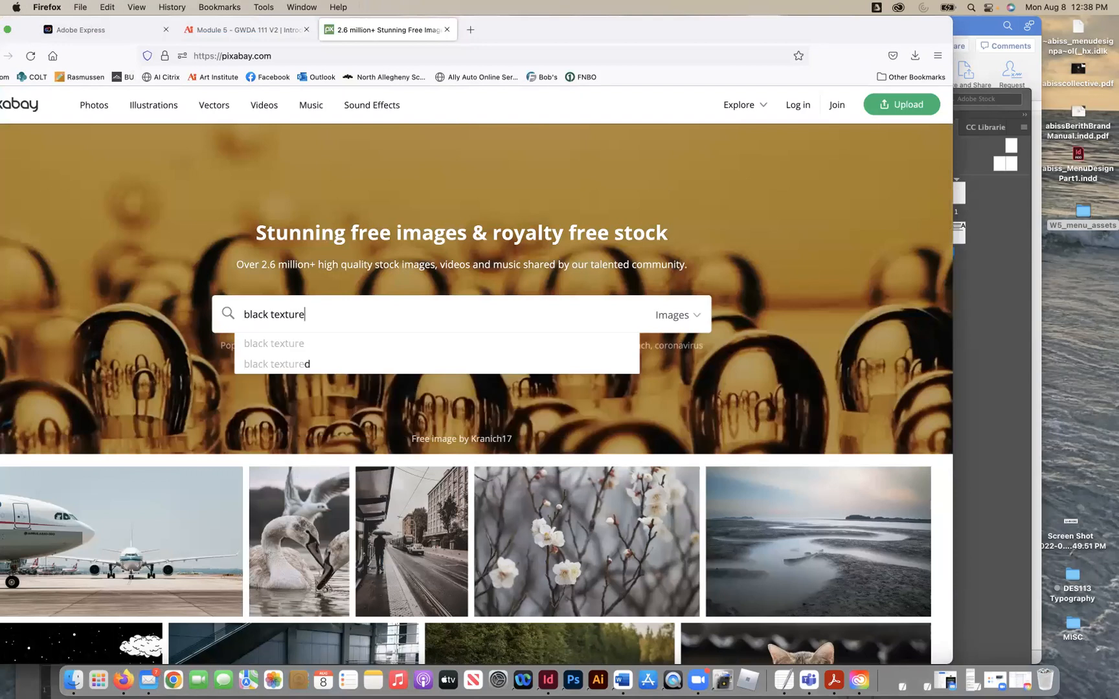
key("Return")
Step: Browse the black texture results and open the dark wood plank image
scroll(440, 564, "down", 1)
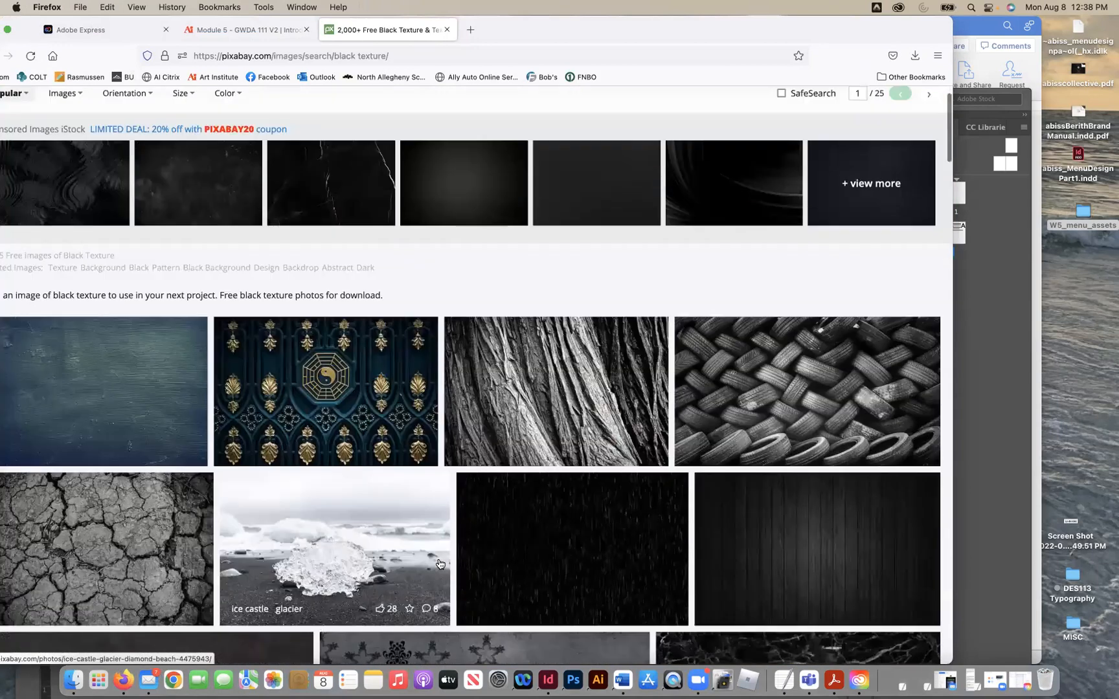
scroll(439, 564, "down", 5)
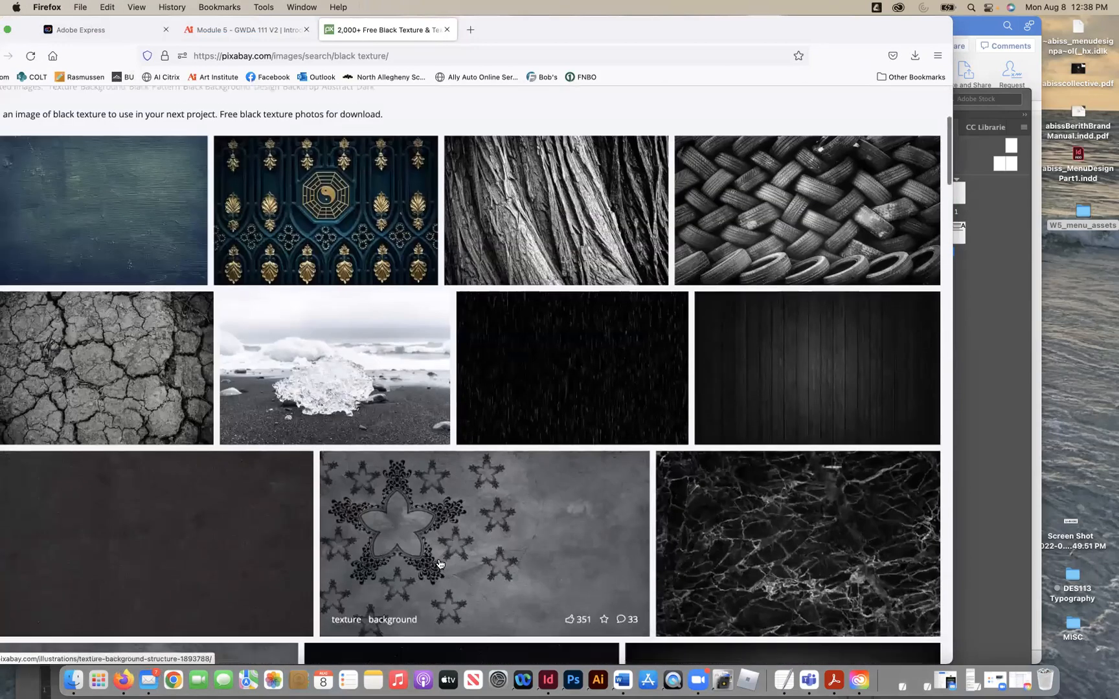
scroll(439, 563, "down", 3)
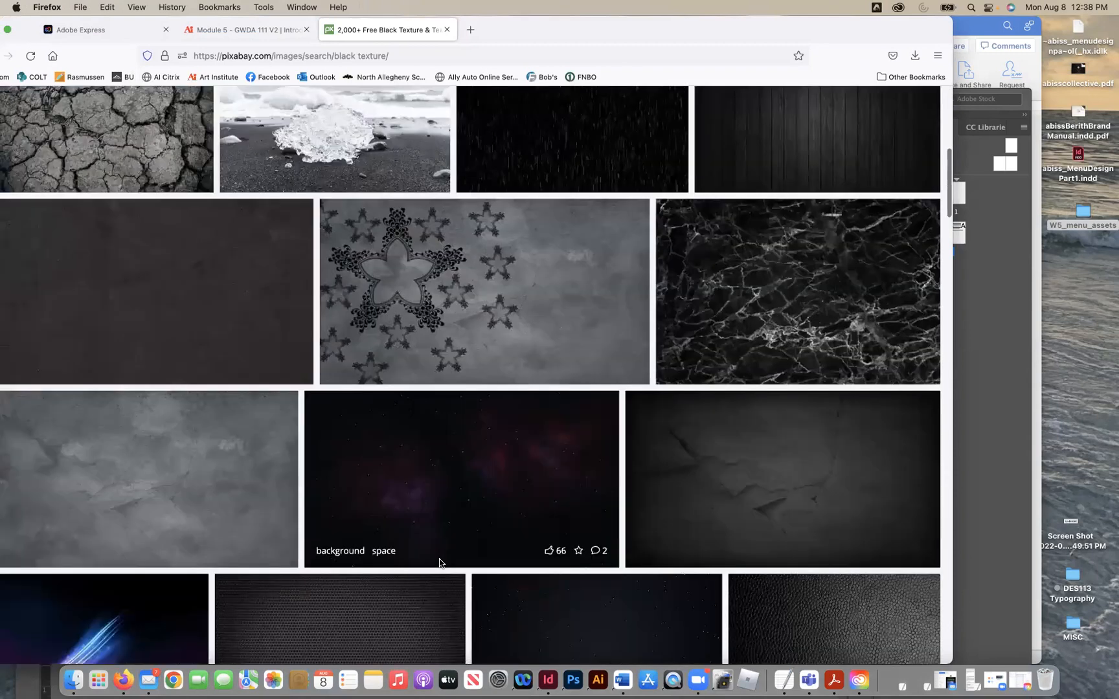
scroll(439, 562, "down", 6)
scroll(439, 564, "down", 4)
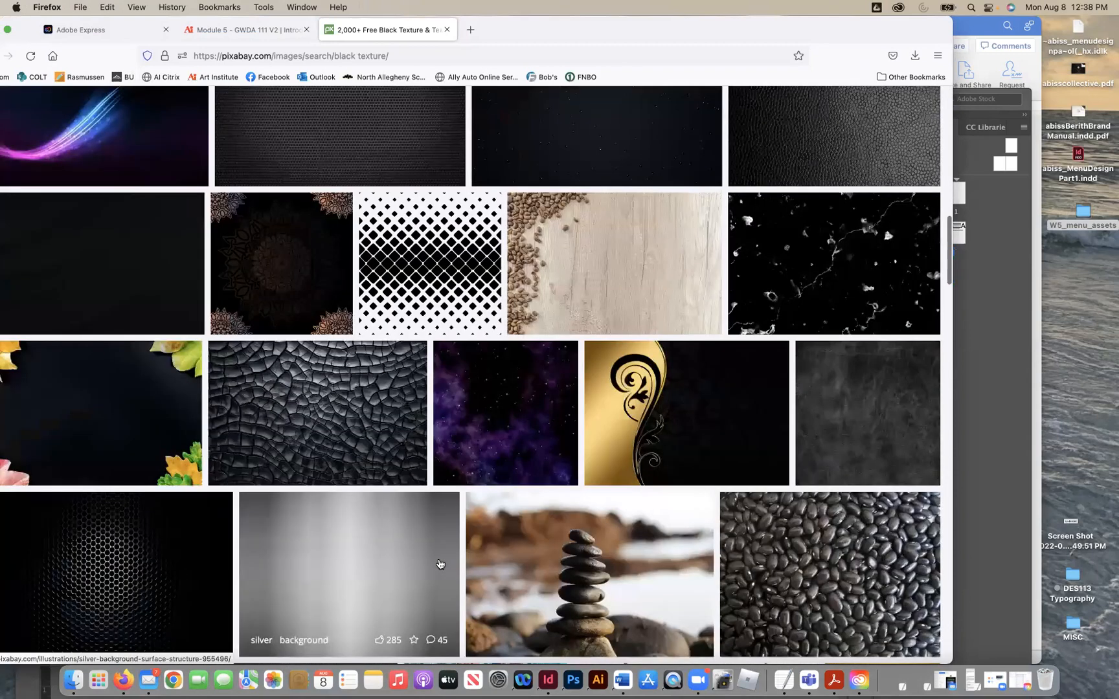
scroll(777, 592, "up", 20)
left_click(777, 591)
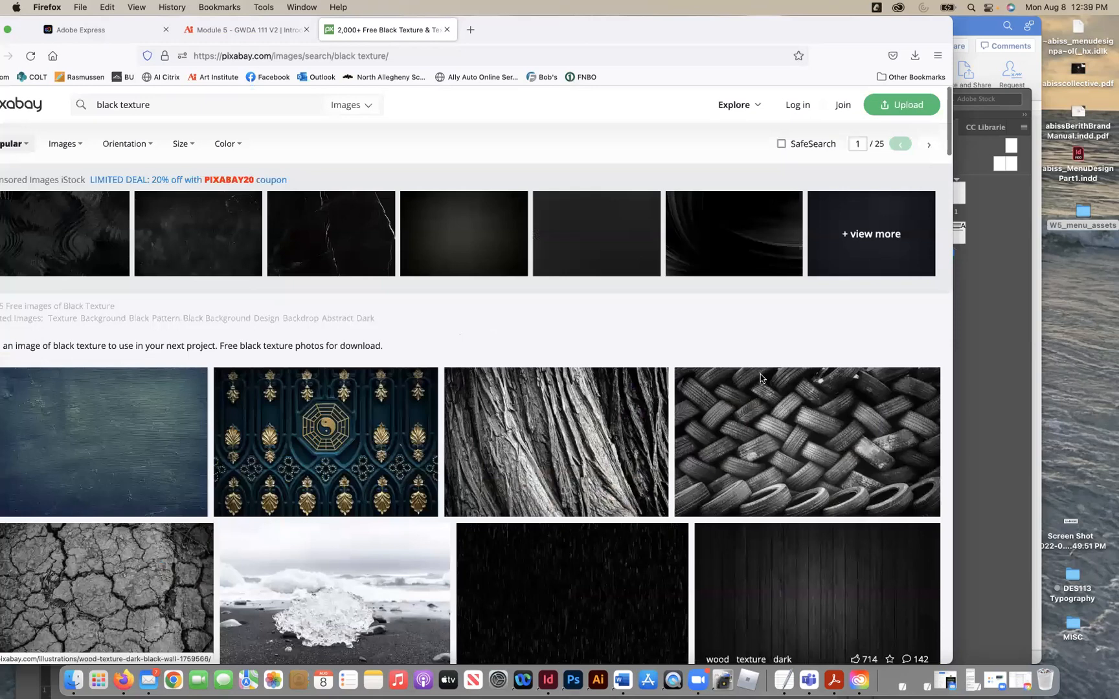
Step: Download the dark wood texture as a 1920×1200 JPG, completing the chimney image verification
left_click(759, 350)
left_click(718, 463)
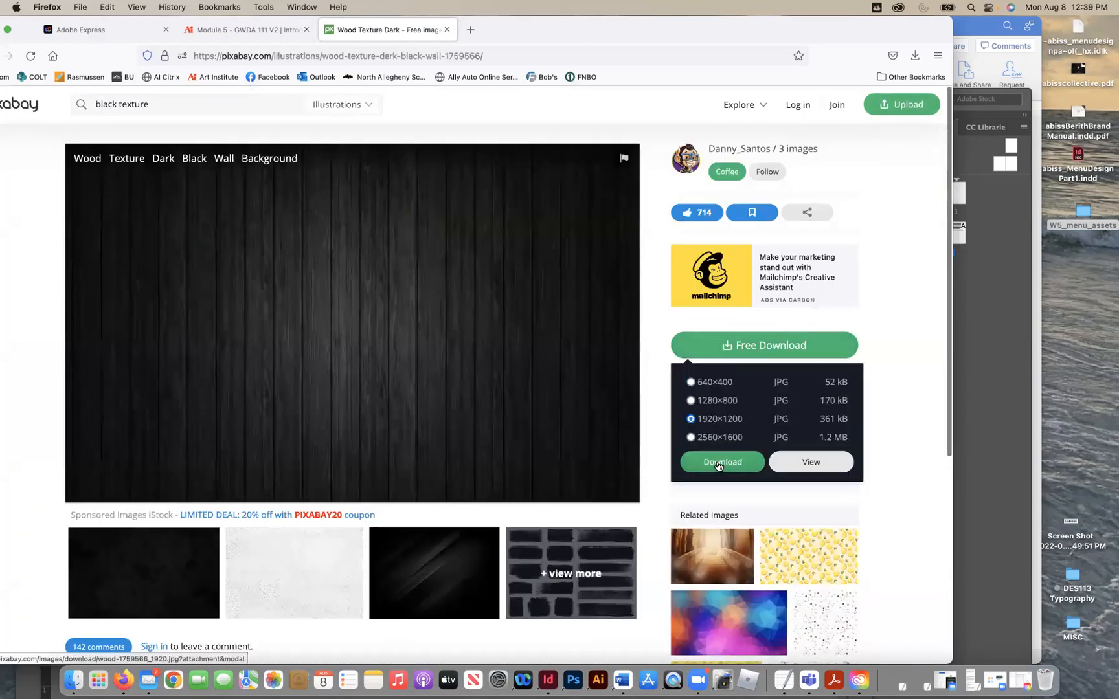
left_click(399, 435)
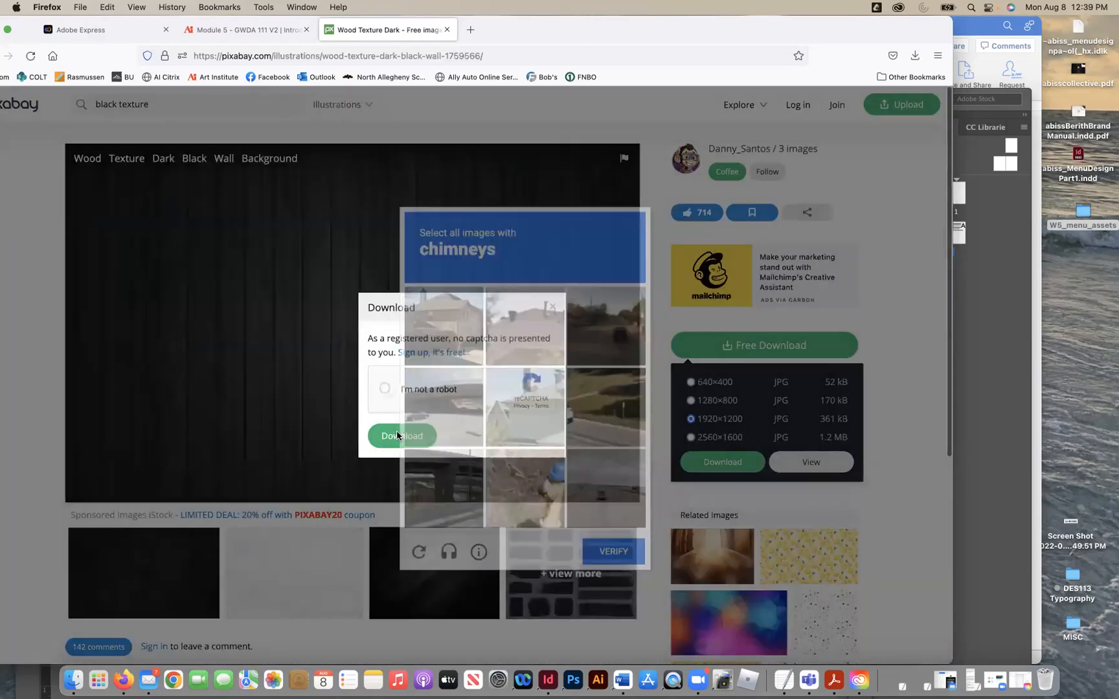
left_click(385, 389)
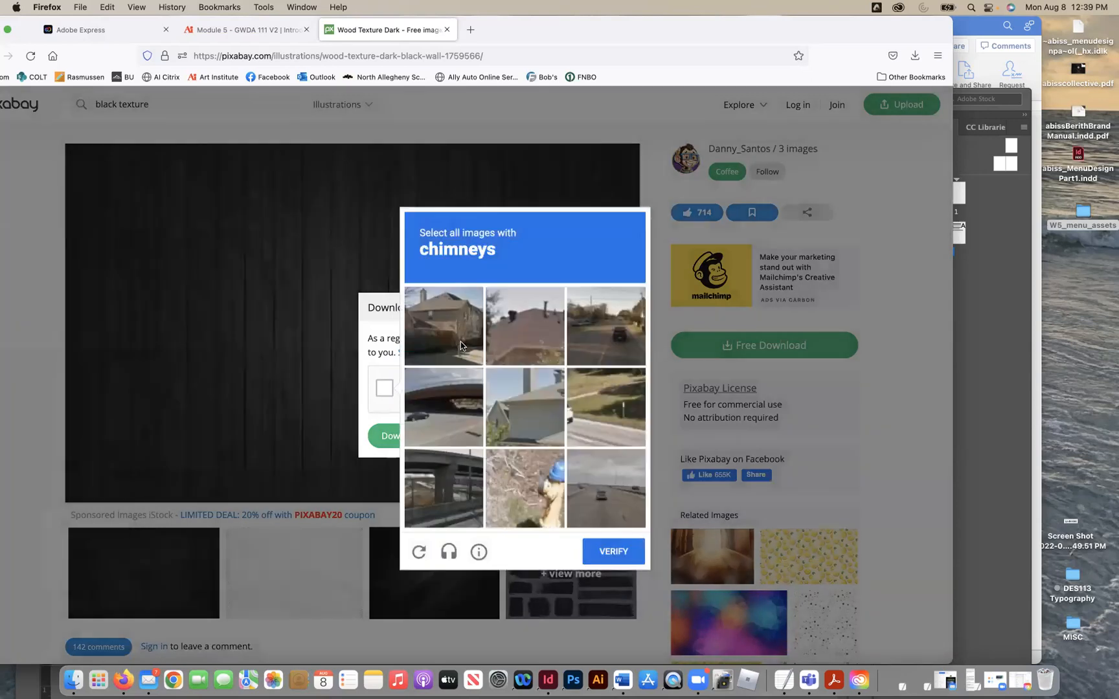
left_click(489, 340)
left_click(443, 334)
left_click(548, 411)
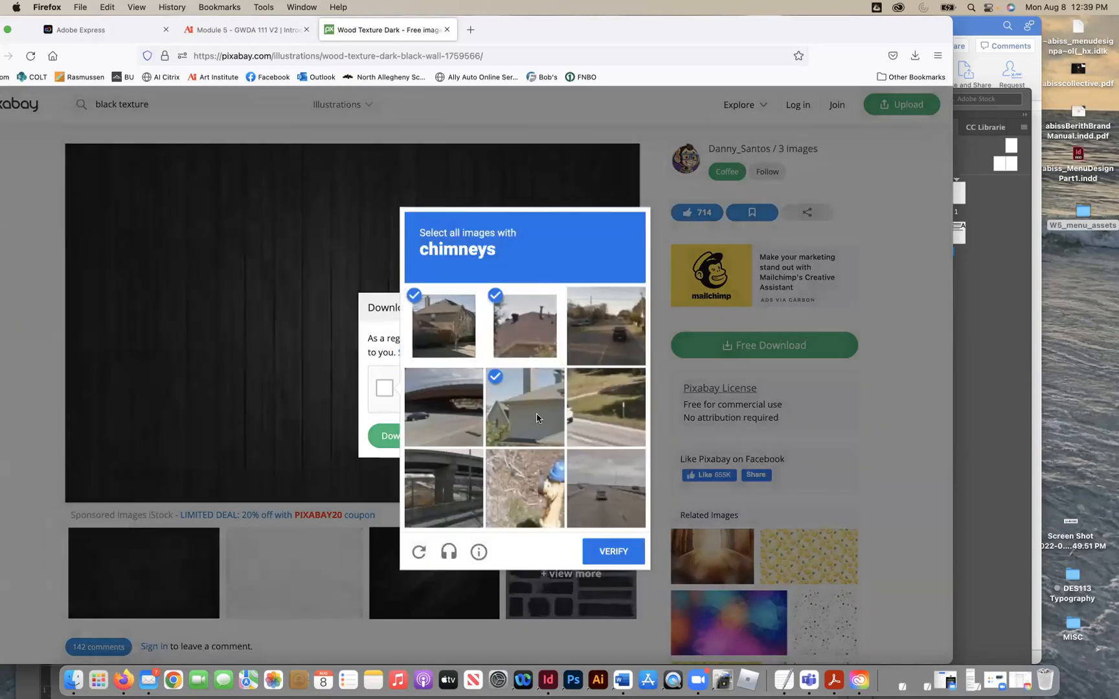
left_click(614, 551)
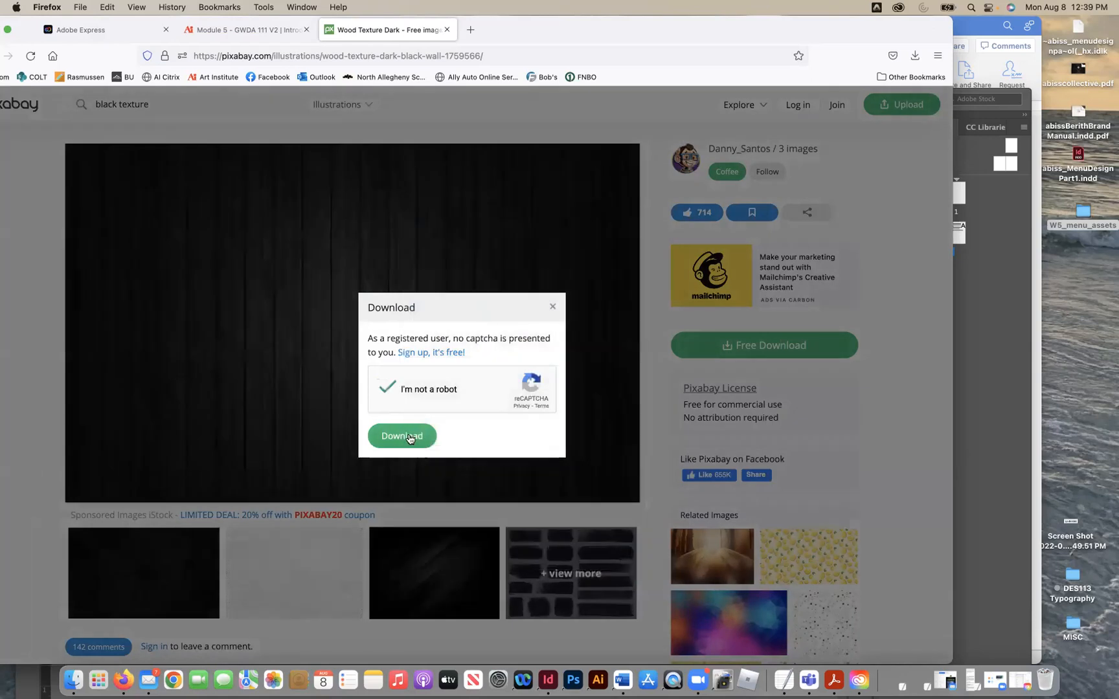
left_click(410, 437)
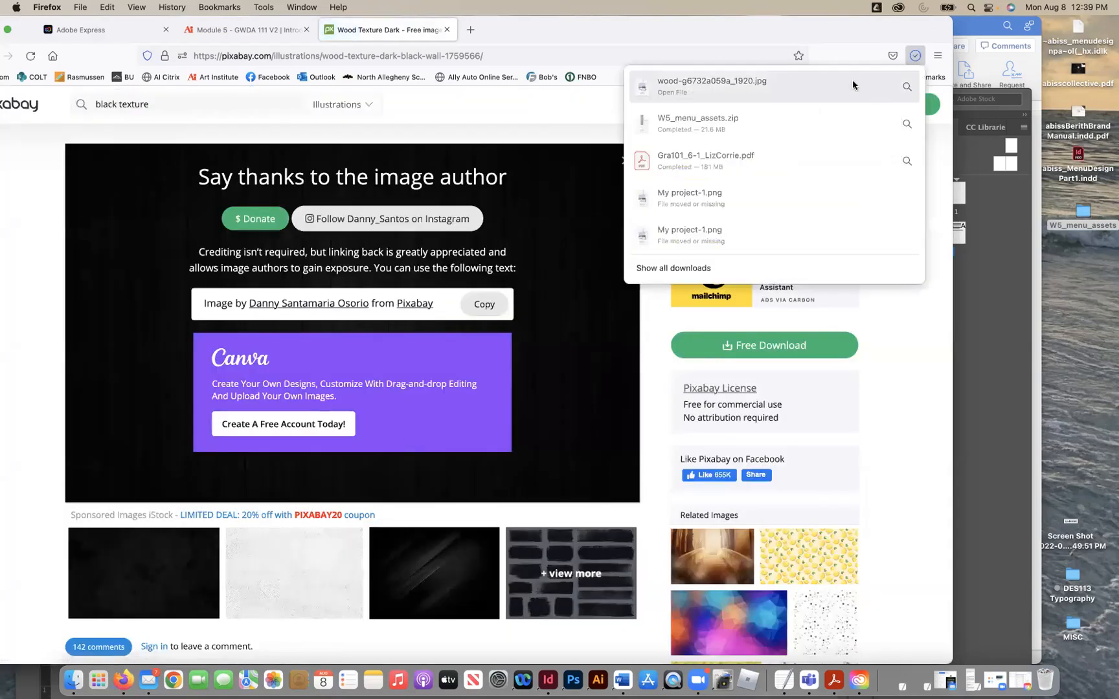
Step: Open the downloaded wood-g6732a059a_1920.jpg, put the file on the desktop, and close the image
left_click(738, 84)
left_click(84, 7)
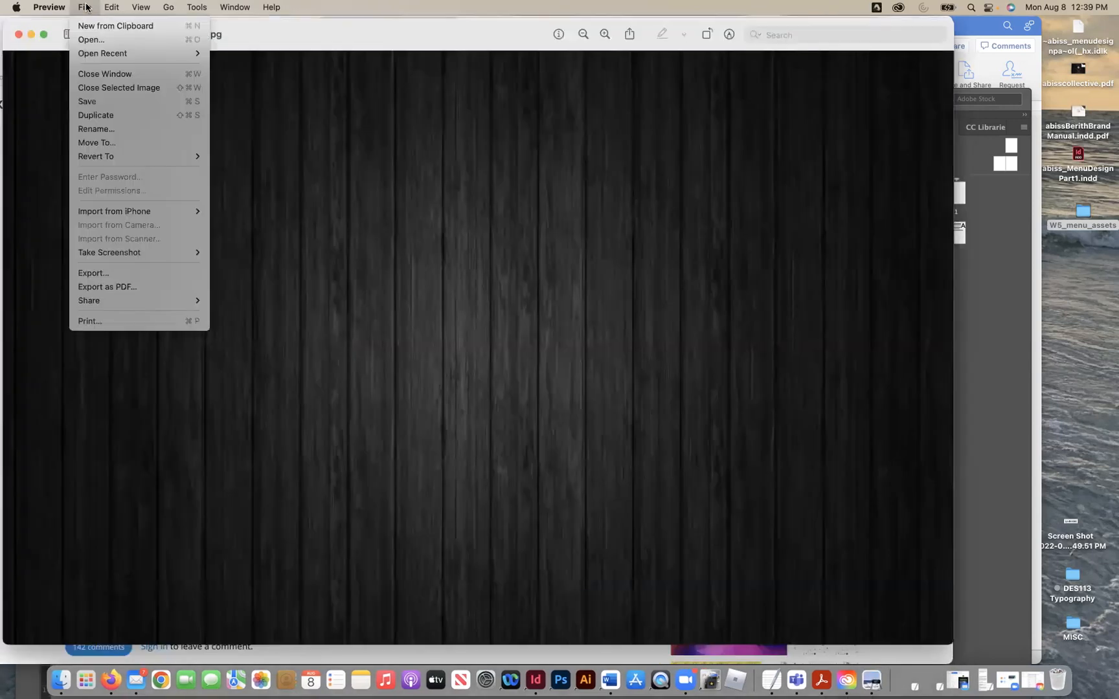
left_click(623, 324)
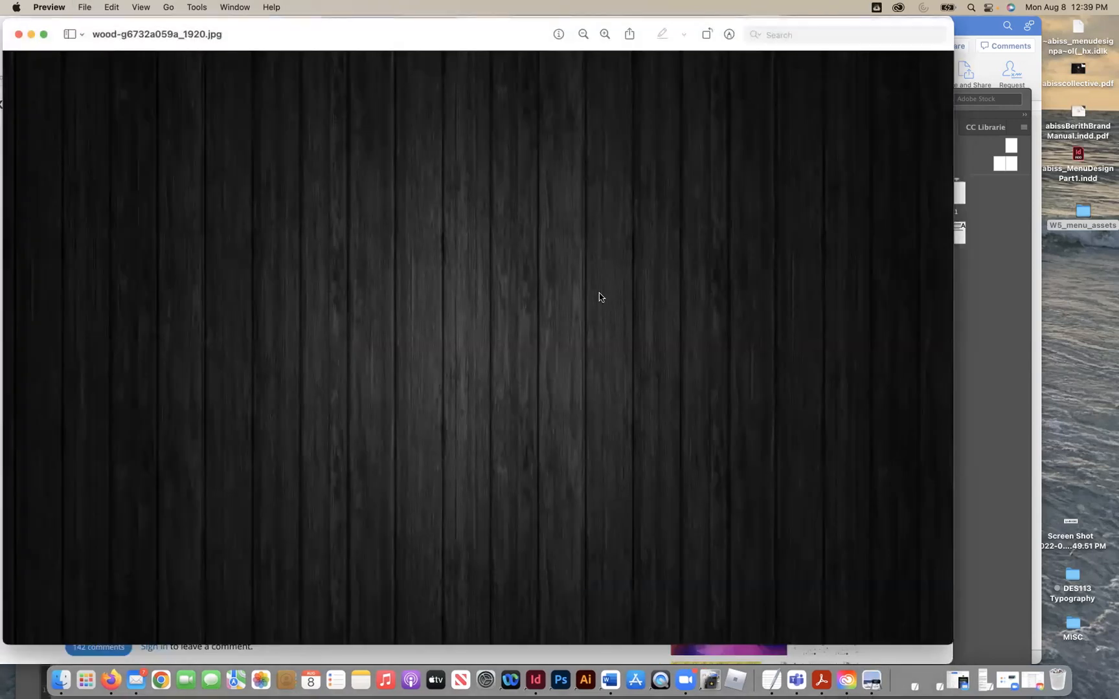
left_click(538, 320)
left_click(512, 487)
left_click(605, 344)
left_click(19, 35)
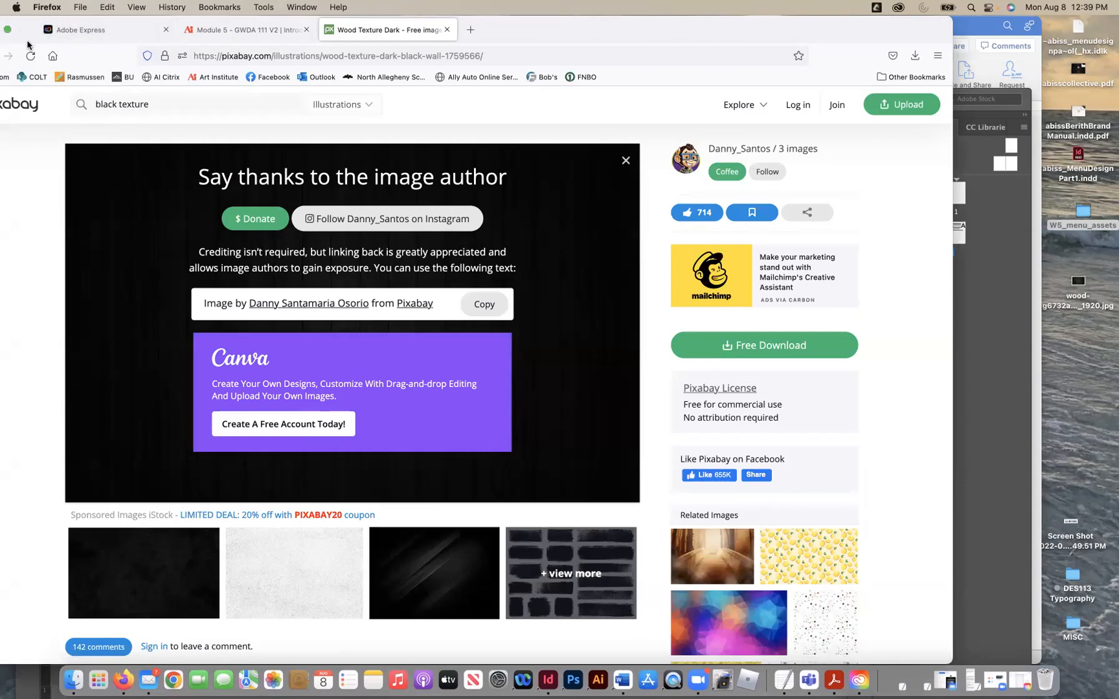
Step: Minimize the browser and assignment document to return to InDesign, and reposition its window and floating style panels
left_click_drag(28, 40, 85, 43)
left_click(55, 31)
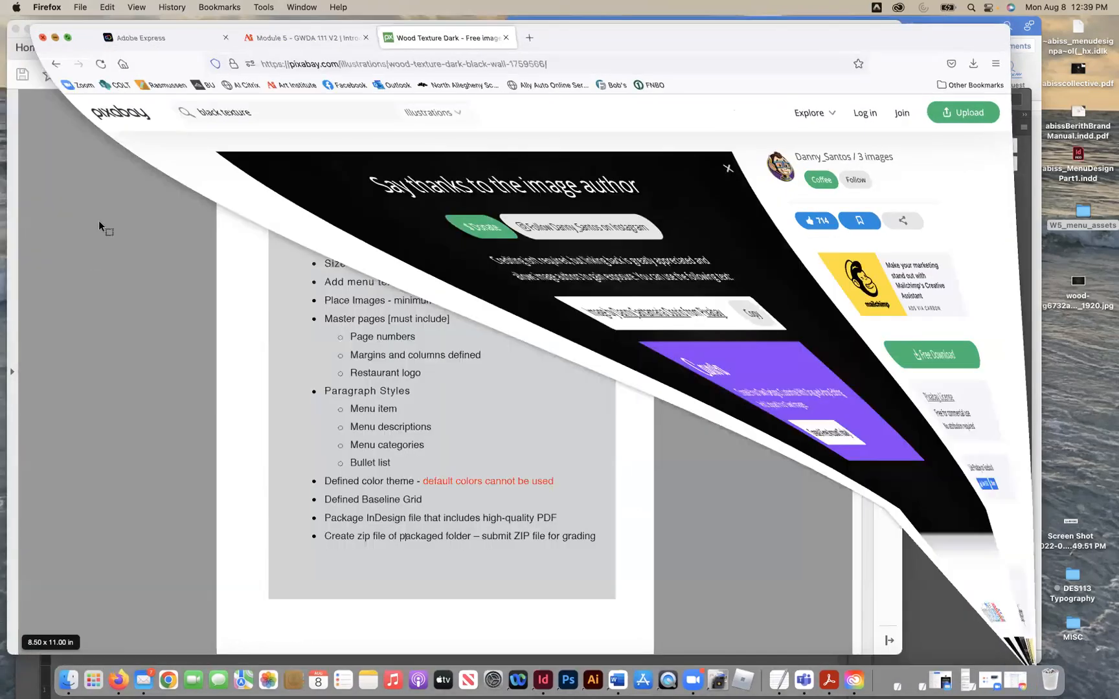
left_click(32, 25)
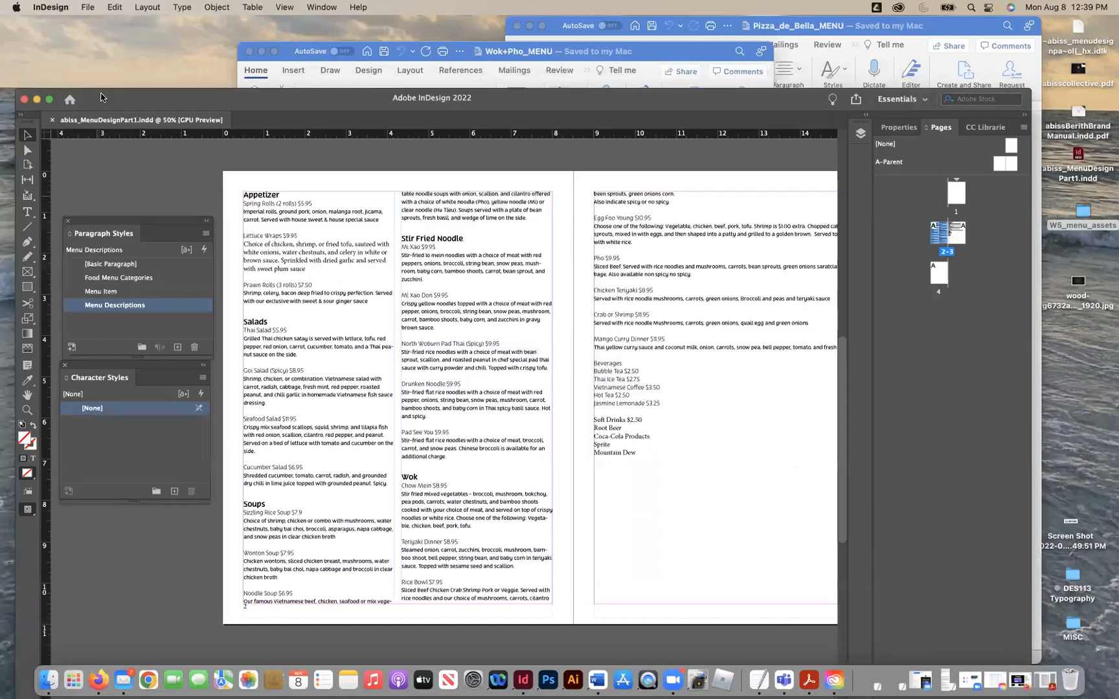
left_click_drag(102, 98, 88, 25)
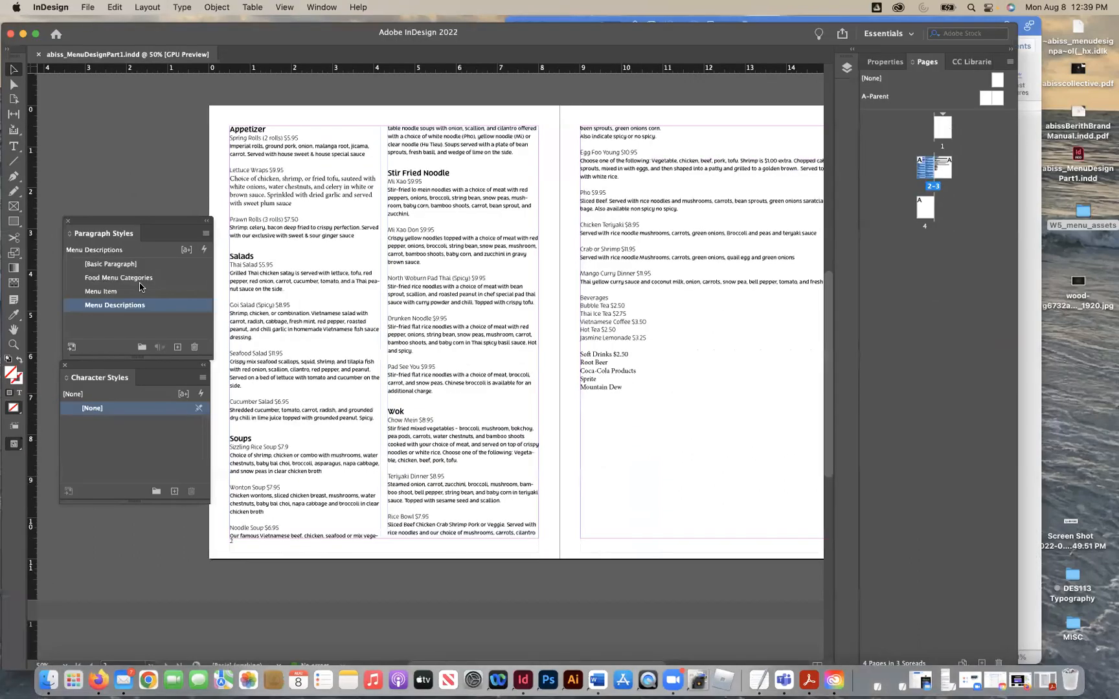
left_click_drag(107, 220, 91, 206)
left_click_drag(129, 364, 115, 349)
Step: Draw a rectangular image frame of about 17 × 11 in covering the whole spread of pages 2 and 3
left_click(294, 316)
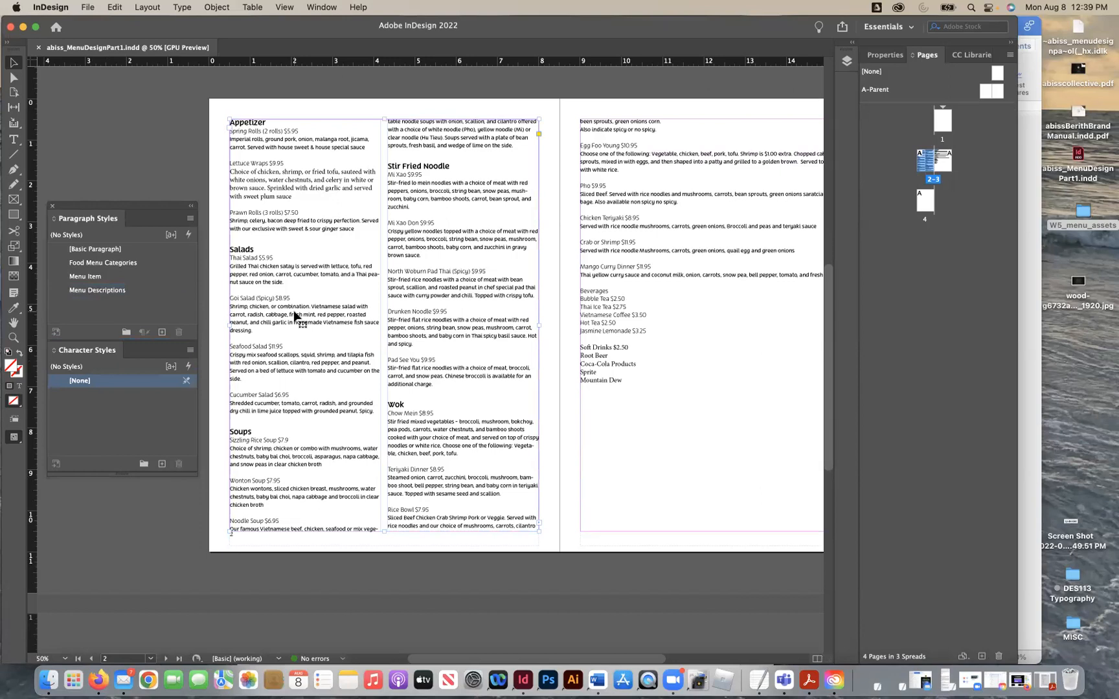
left_click(158, 111)
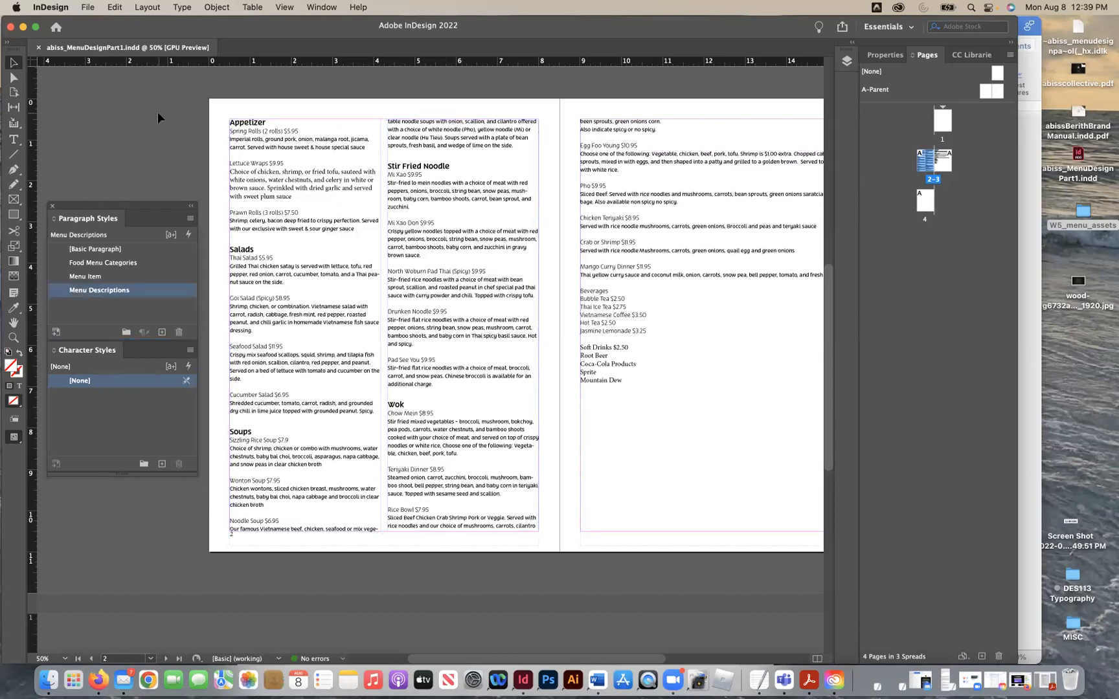
left_click(14, 200)
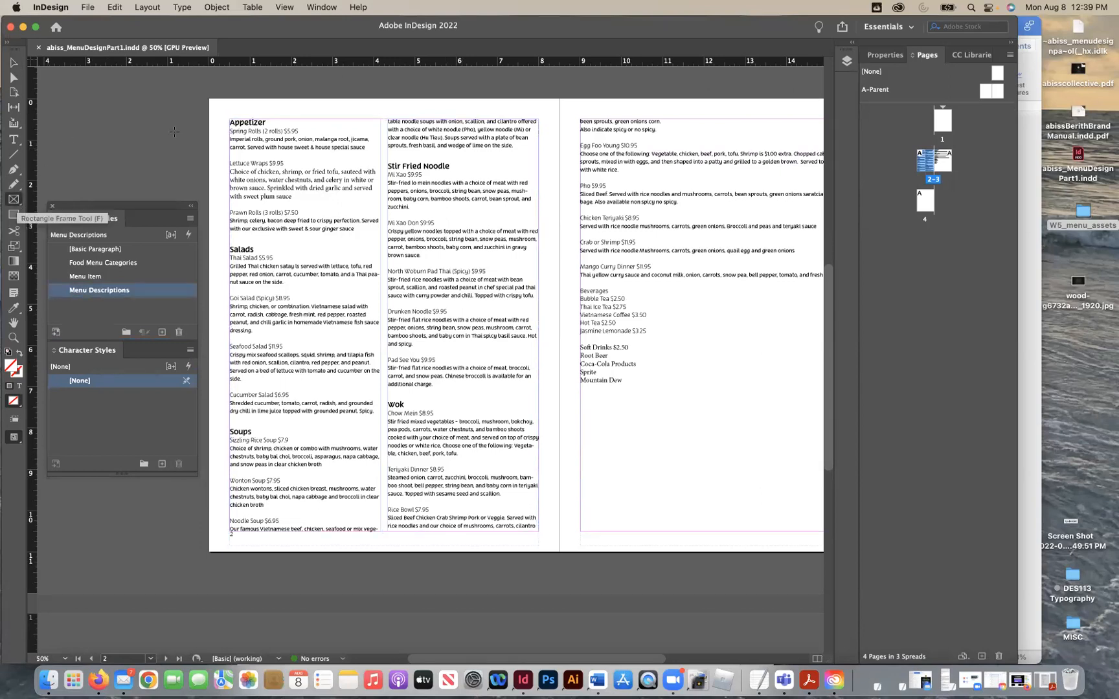
mouse_move(209, 98)
left_mouse_down()
mouse_move(497, 351)
mouse_move(909, 545)
mouse_move(698, 539)
mouse_move(583, 552)
left_mouse_up()
scroll(512, 565, "down", 1)
scroll(512, 566, "left", 5)
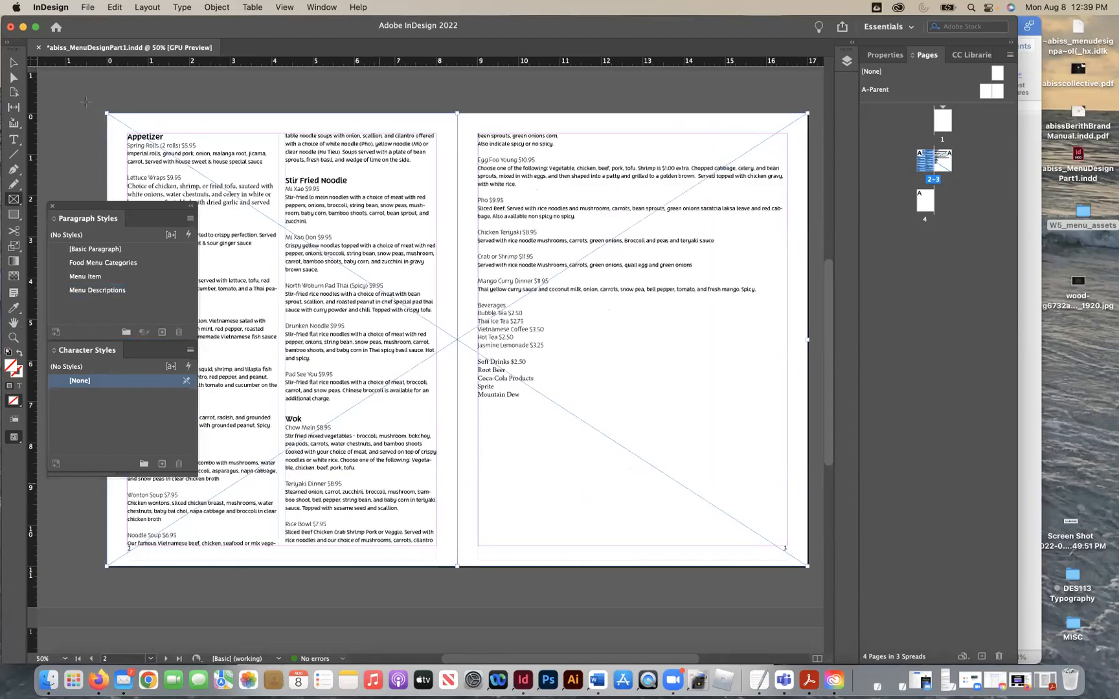
Step: Place the dark wood texture JPG from the Desktop folder into the spread-wide frame
left_click(12, 64)
key("super+d")
left_click(571, 142)
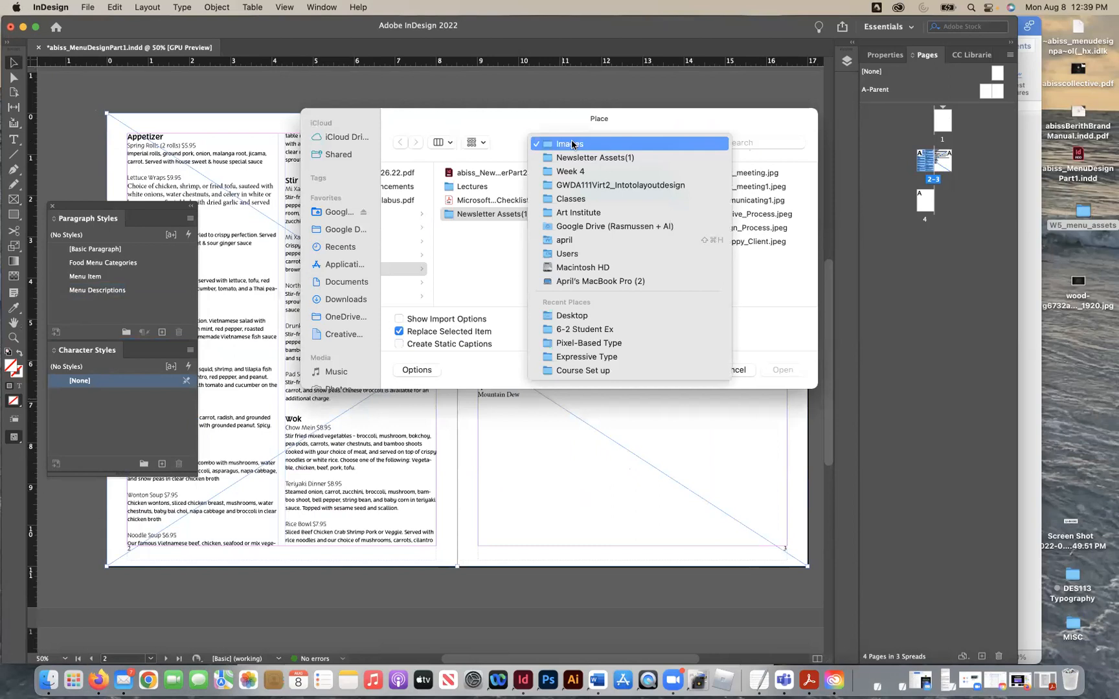
left_click(585, 316)
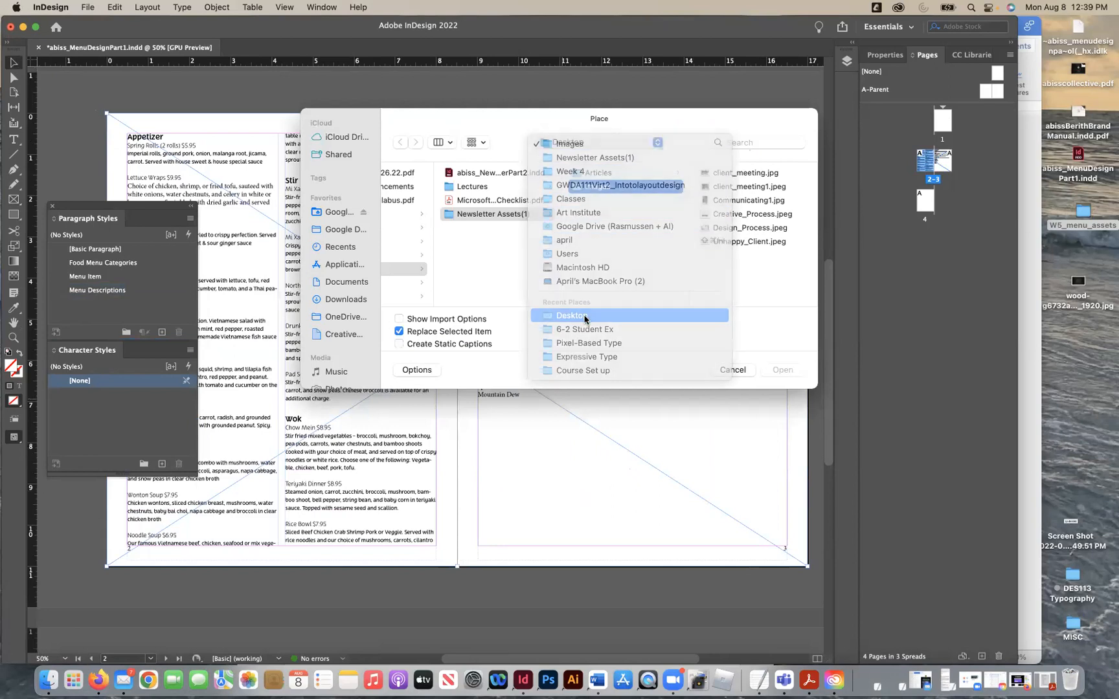
left_click(746, 286)
left_click(783, 370)
left_click(788, 375)
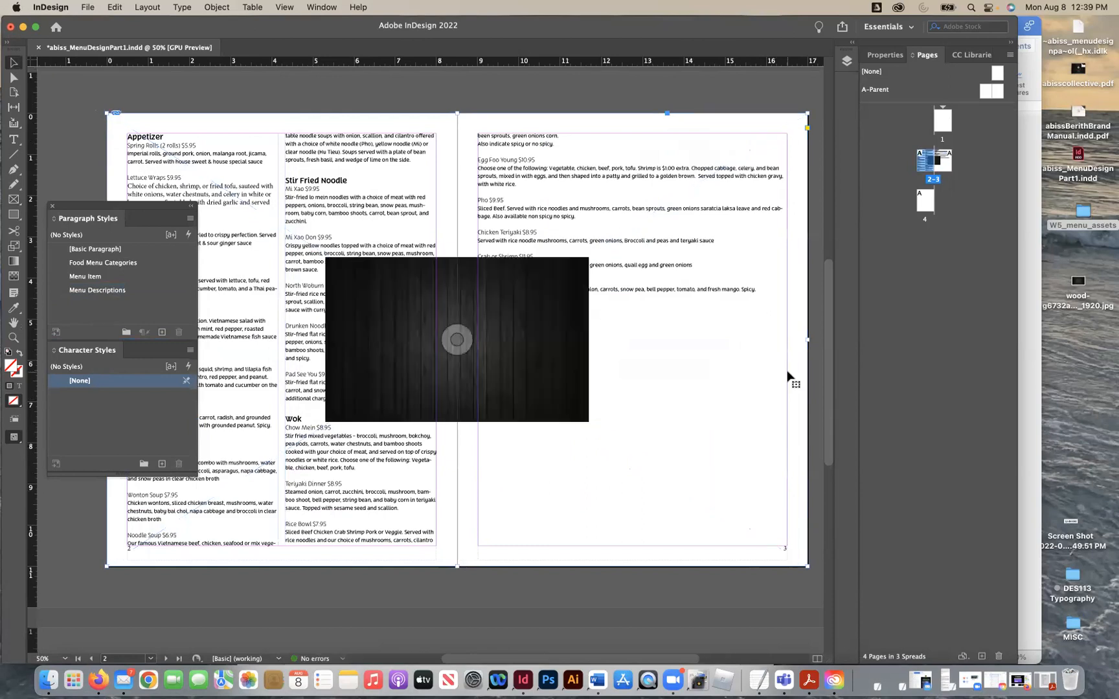
Step: Fit the wood texture to its frame with Fill Frame Proportionally
left_click(217, 7)
mouse_move(294, 266)
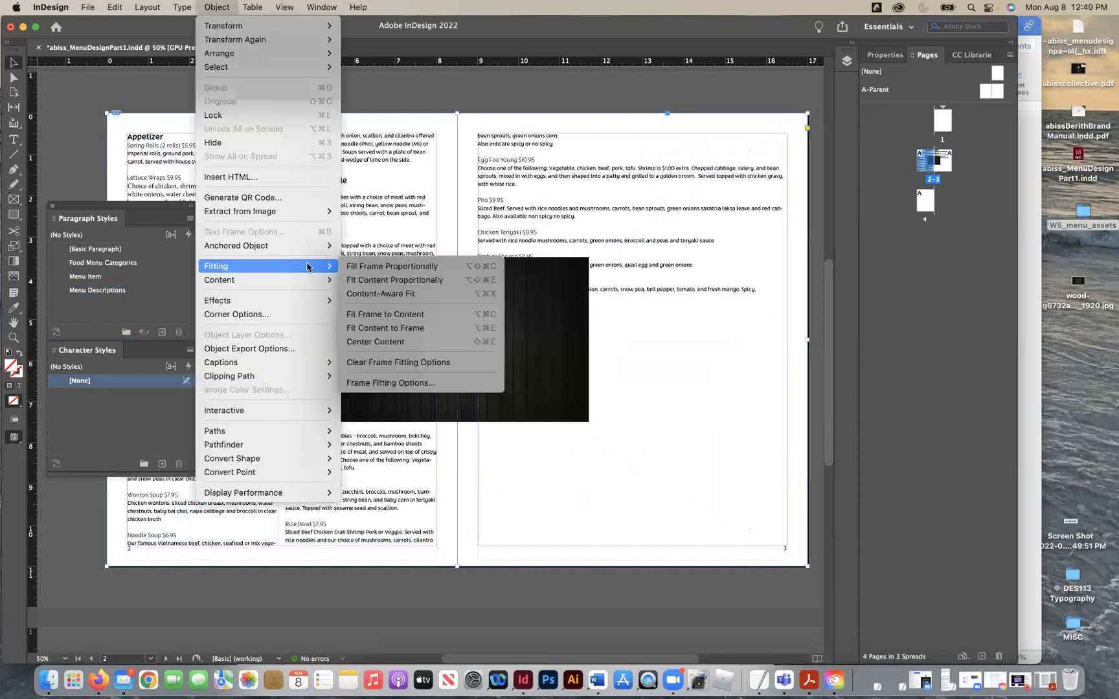
left_click(389, 266)
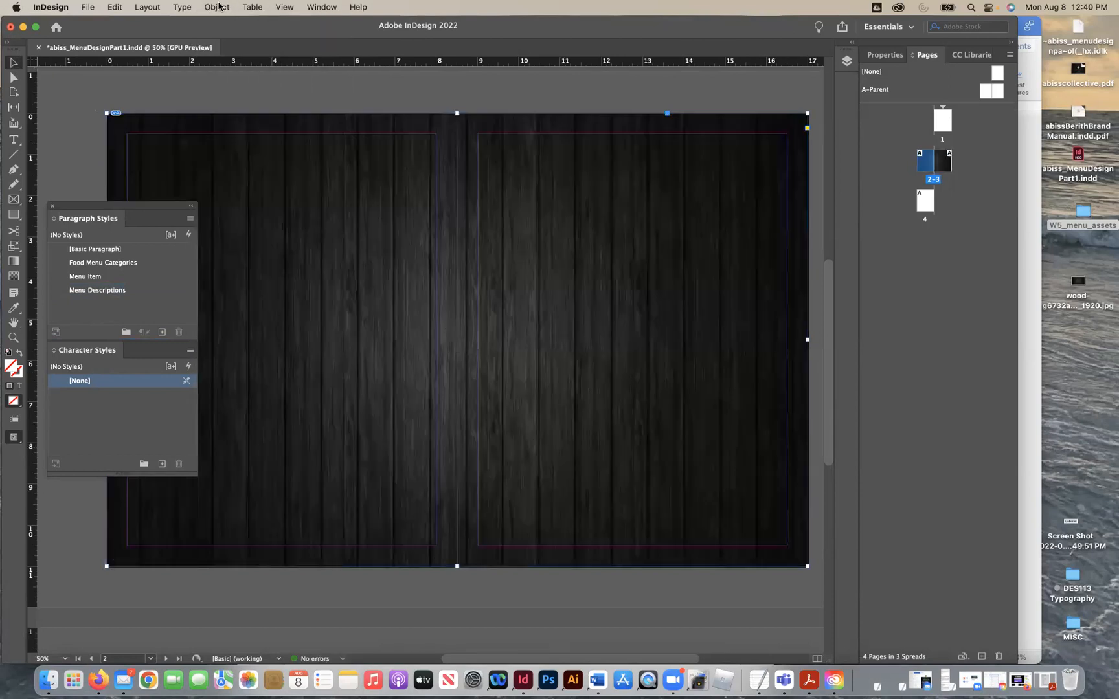
Step: Send the wood texture to the back of the spread, behind the menu text
left_click(219, 7)
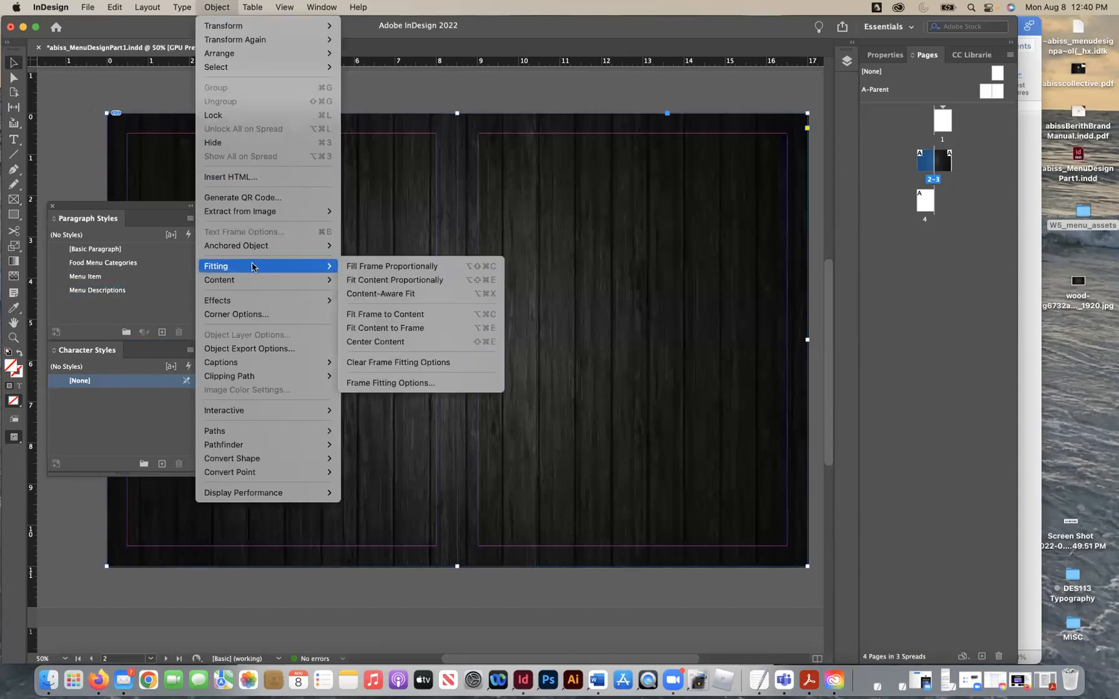
mouse_move(235, 45)
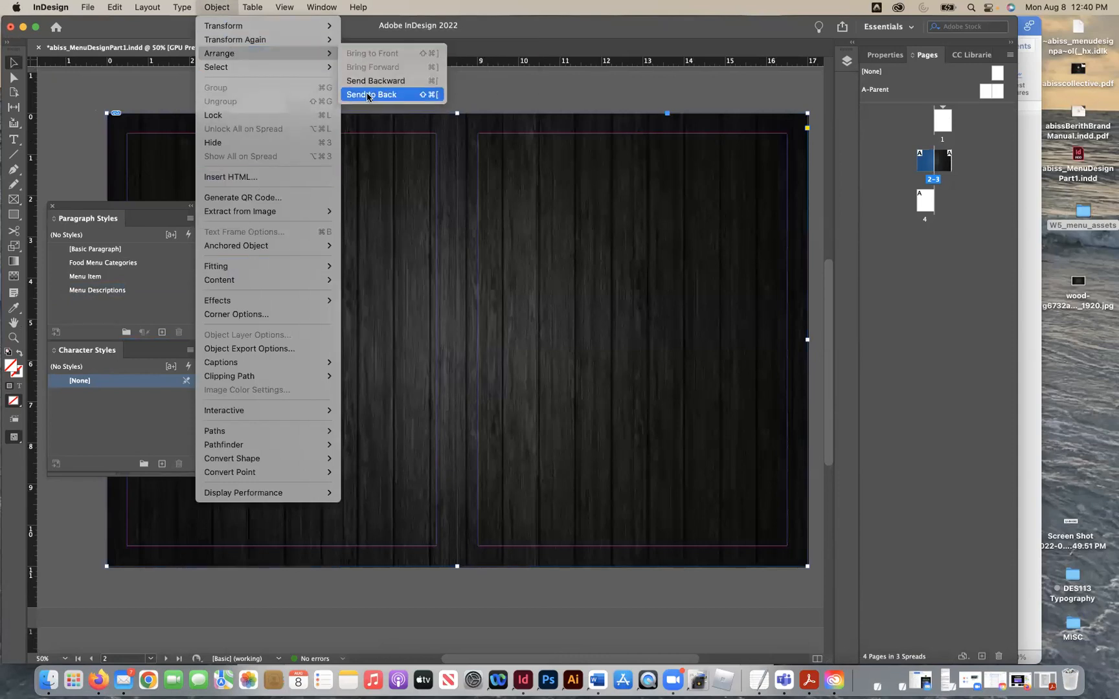
left_click(348, 94)
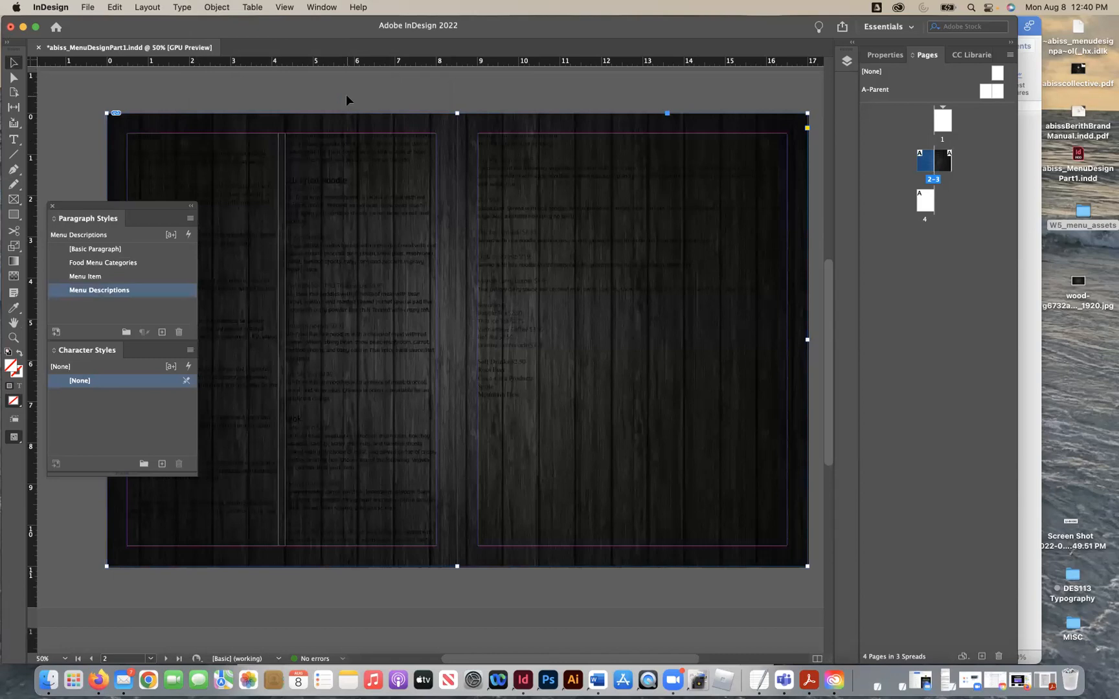
scroll(347, 98, "down", 1)
scroll(346, 97, "left", 2)
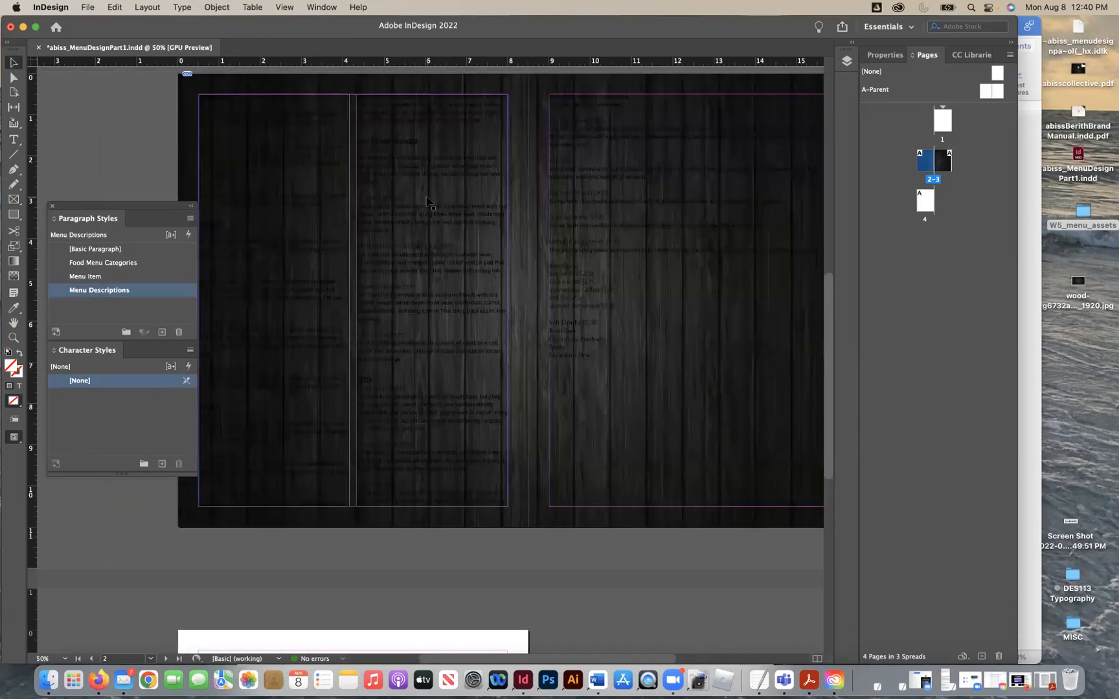
scroll(427, 201, "up", 1)
scroll(427, 200, "left", 1)
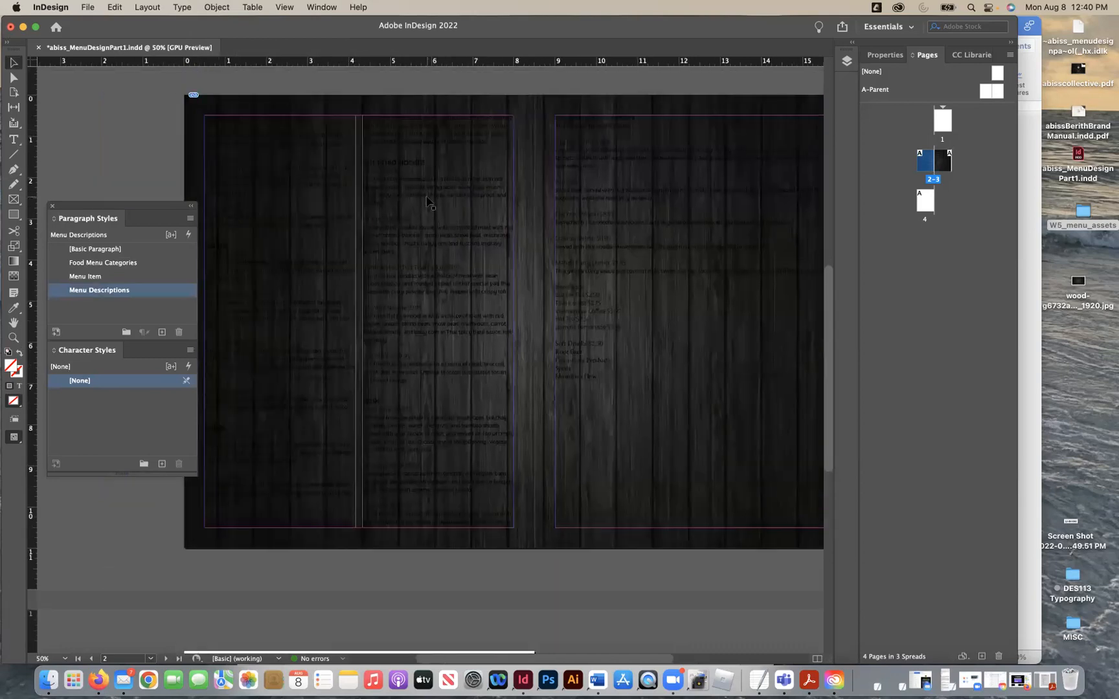
Step: Set the character color of the Menu Descriptions paragraph style to [Paper]
double_click(180, 297)
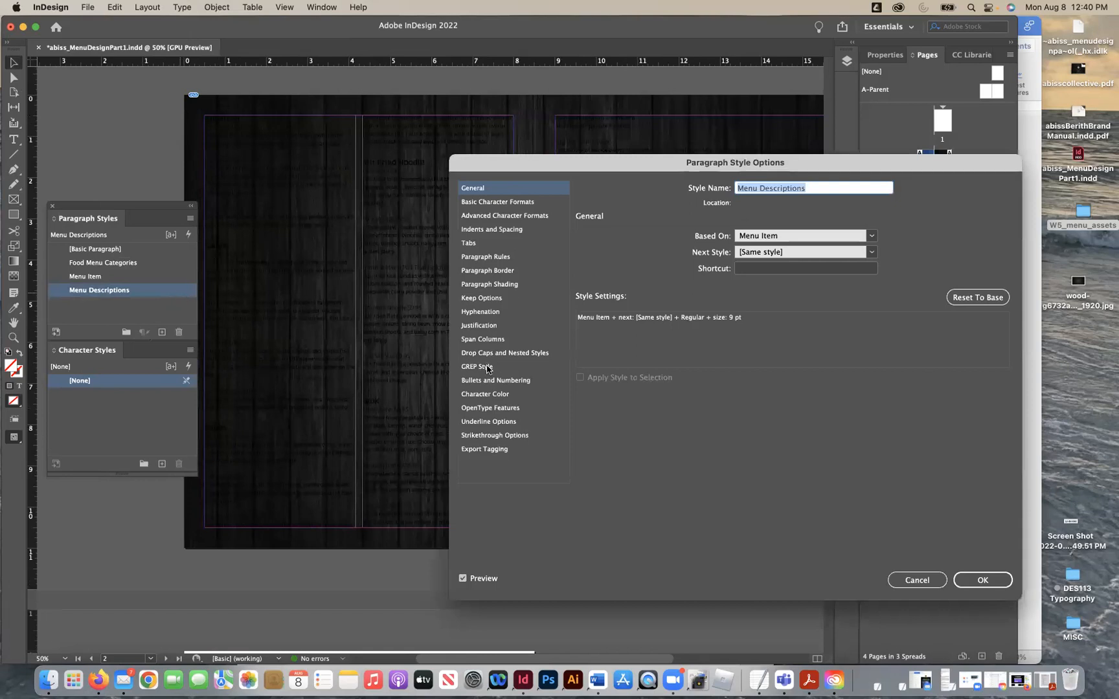
left_click(494, 395)
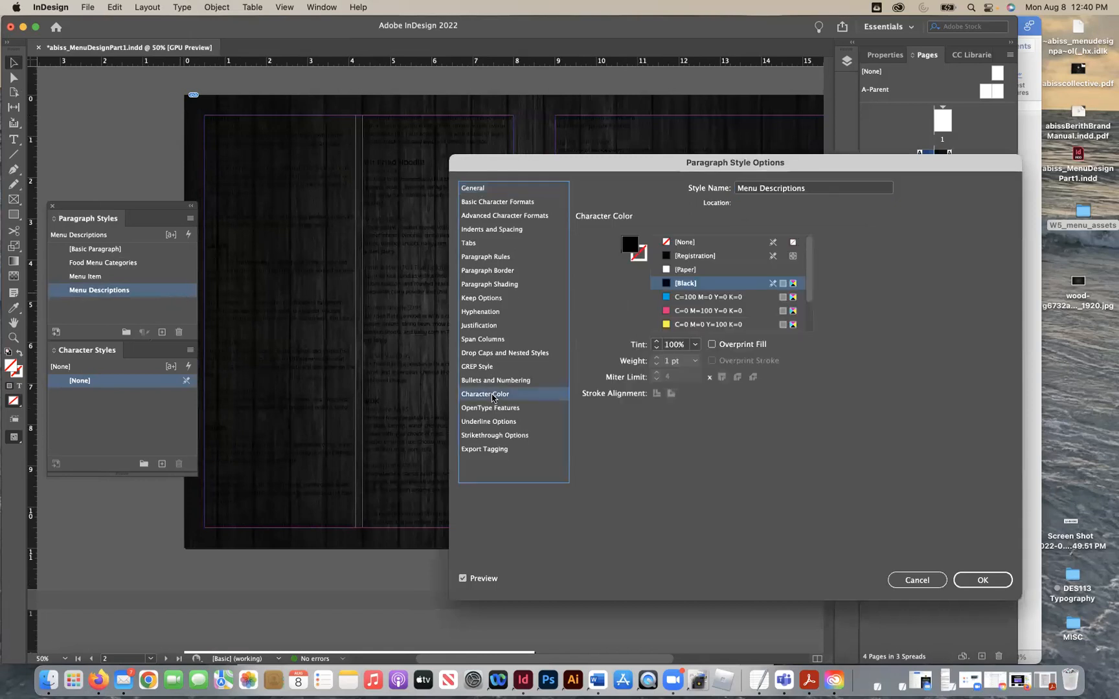
left_click(669, 271)
left_click(982, 580)
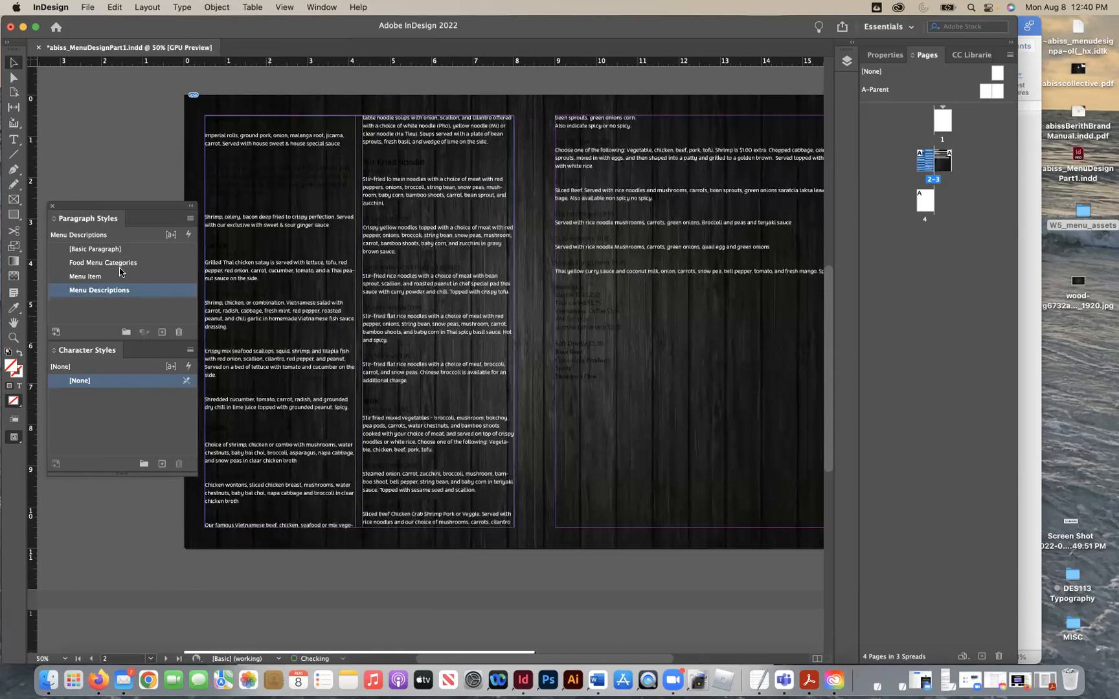
Step: Set the character color of the Menu Item paragraph style to [Paper]
left_click(174, 277)
left_click(175, 276)
double_click(175, 277)
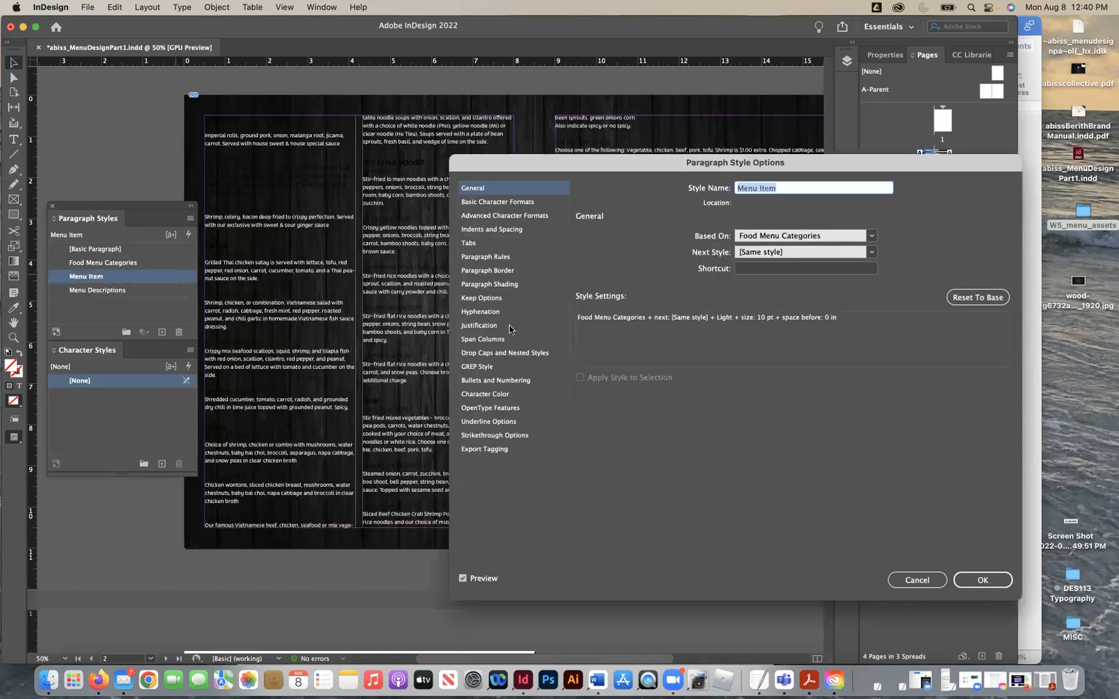
left_click(485, 393)
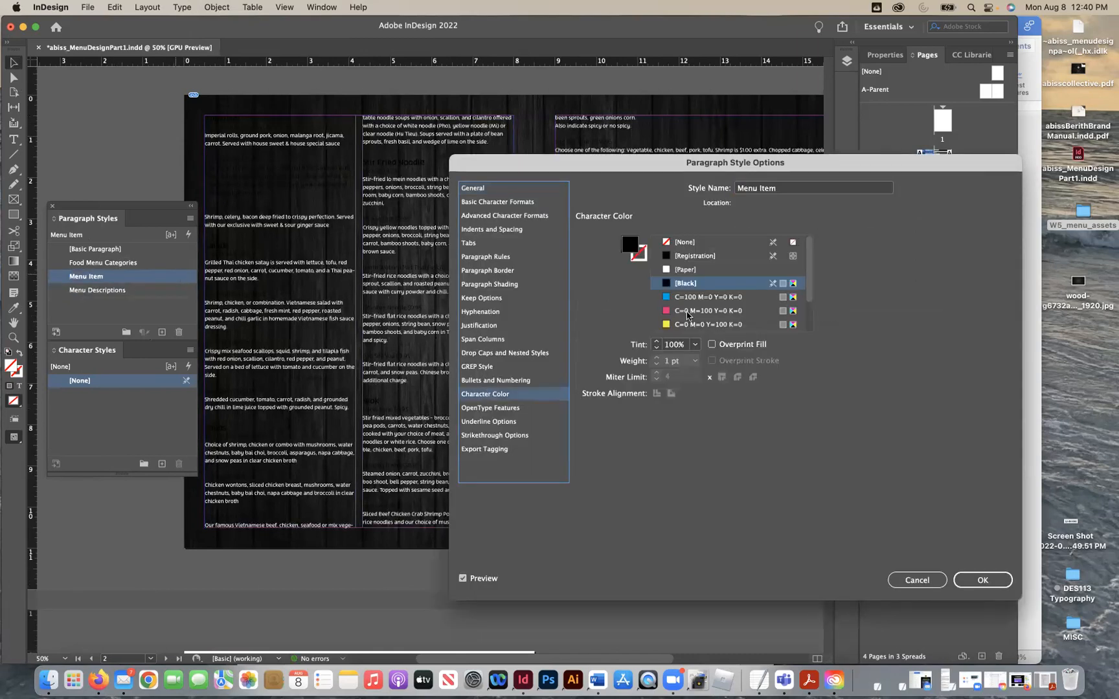
left_click(703, 271)
left_click(970, 584)
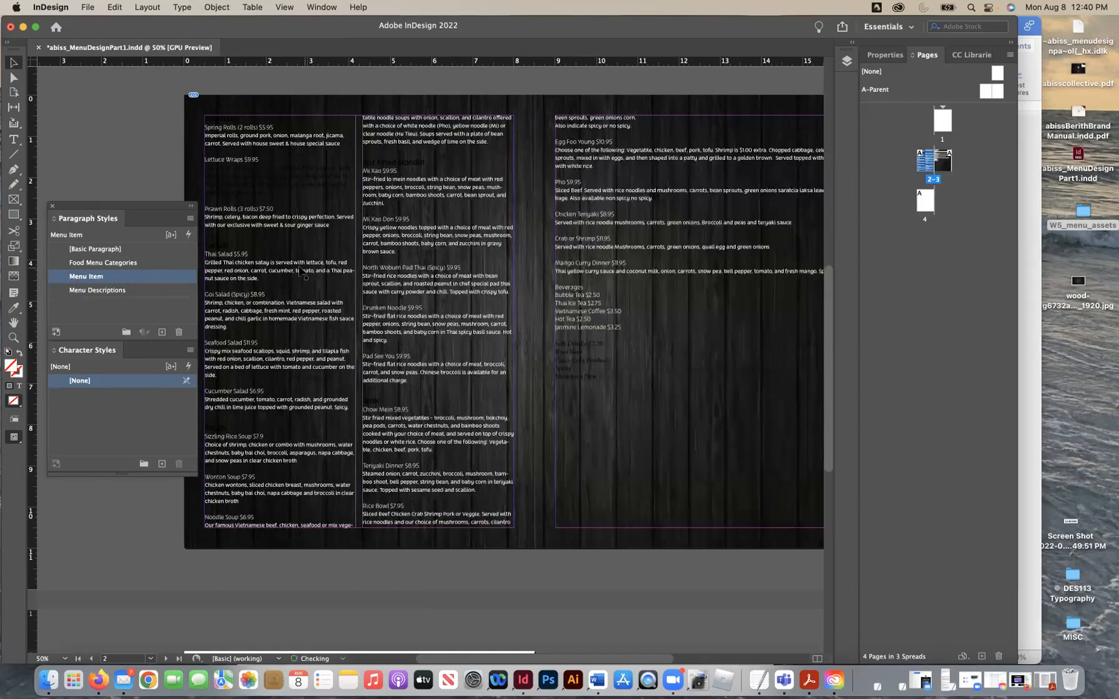
Step: Set the character color of the Food Menu Categories paragraph style to the red C=15 M=100 Y=100 K=0 swatch
double_click(139, 260)
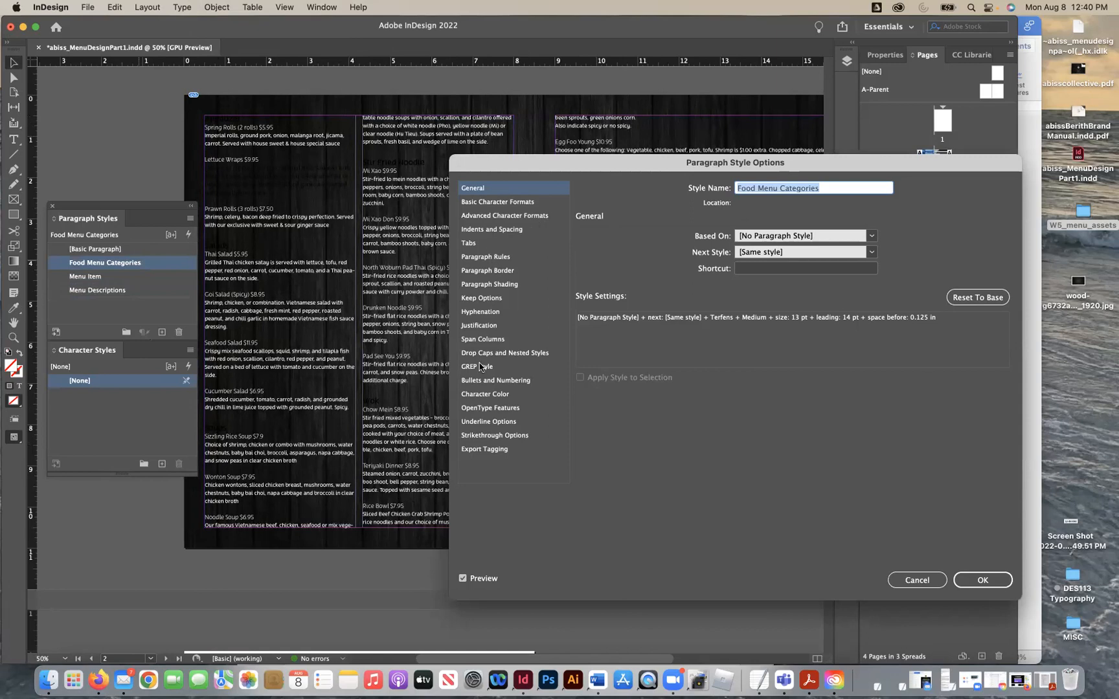
left_click(494, 394)
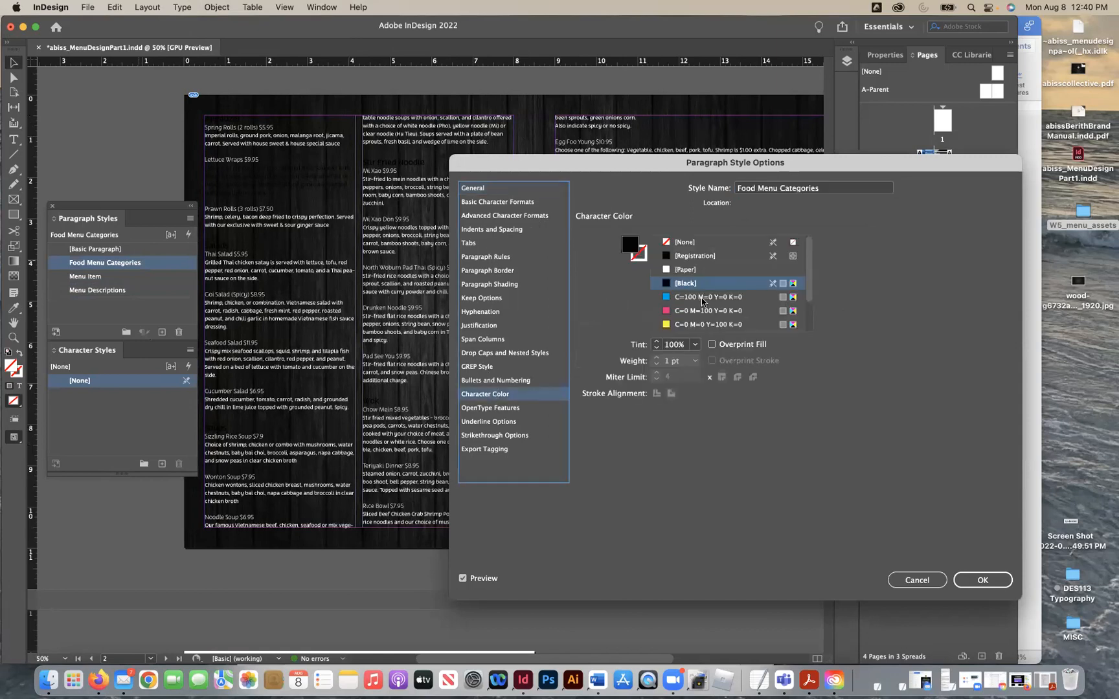
scroll(702, 302, "down", 3)
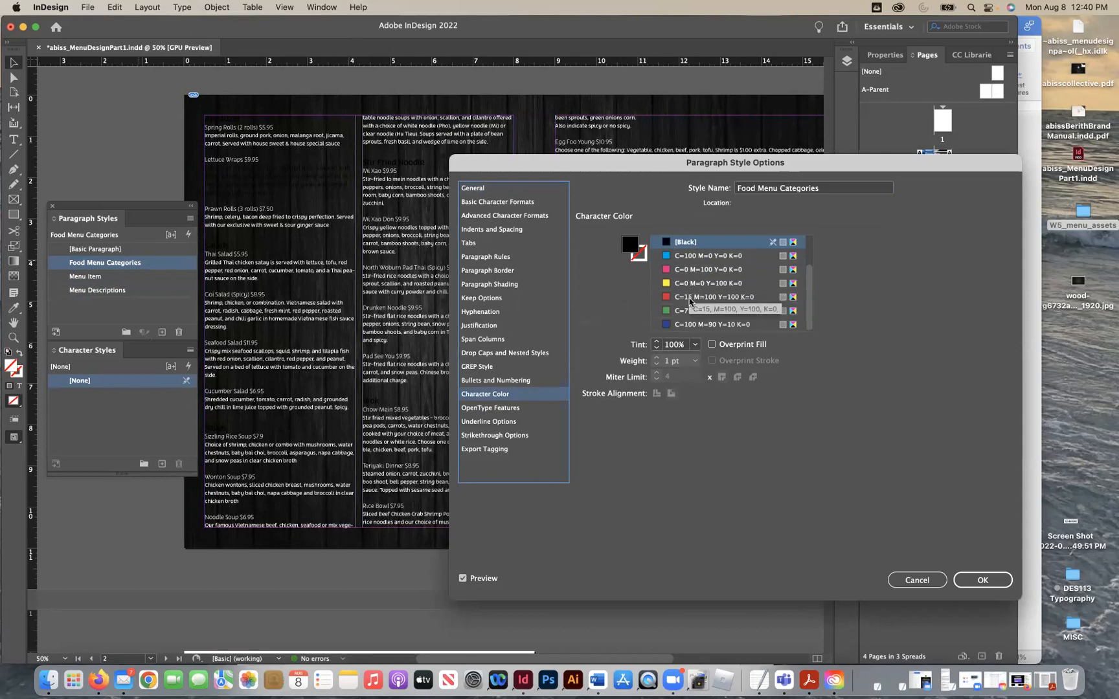
left_click(690, 298)
left_click(962, 574)
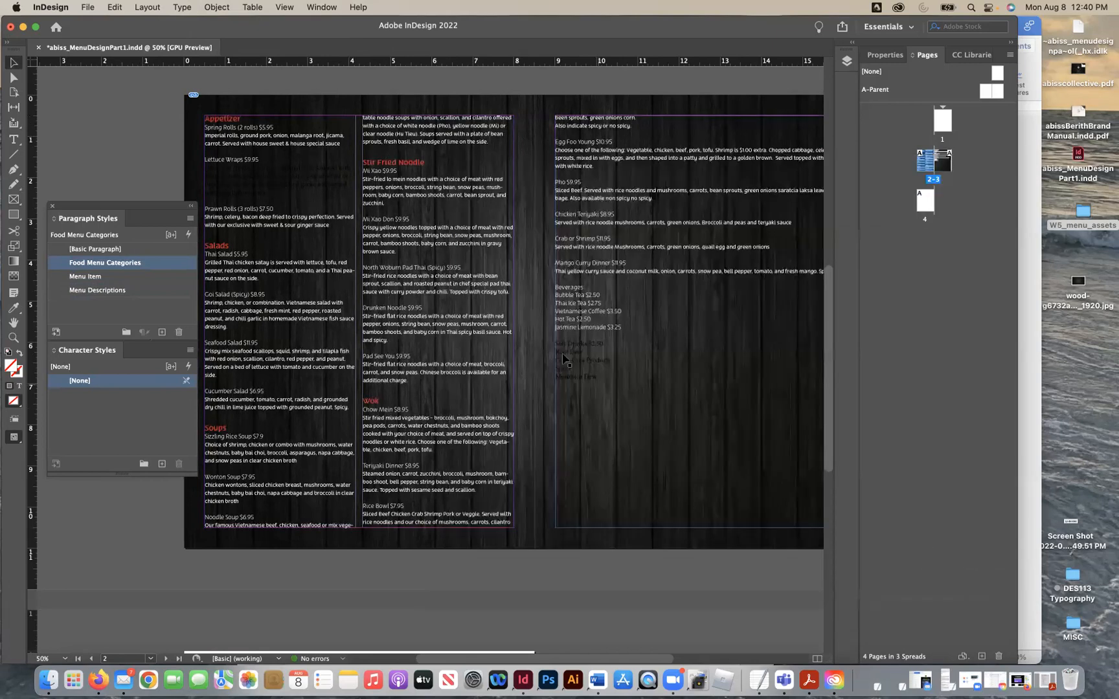
Step: Add the Color and Swatches panels to the workspace and collapse both
left_click(314, 6)
mouse_move(524, 101)
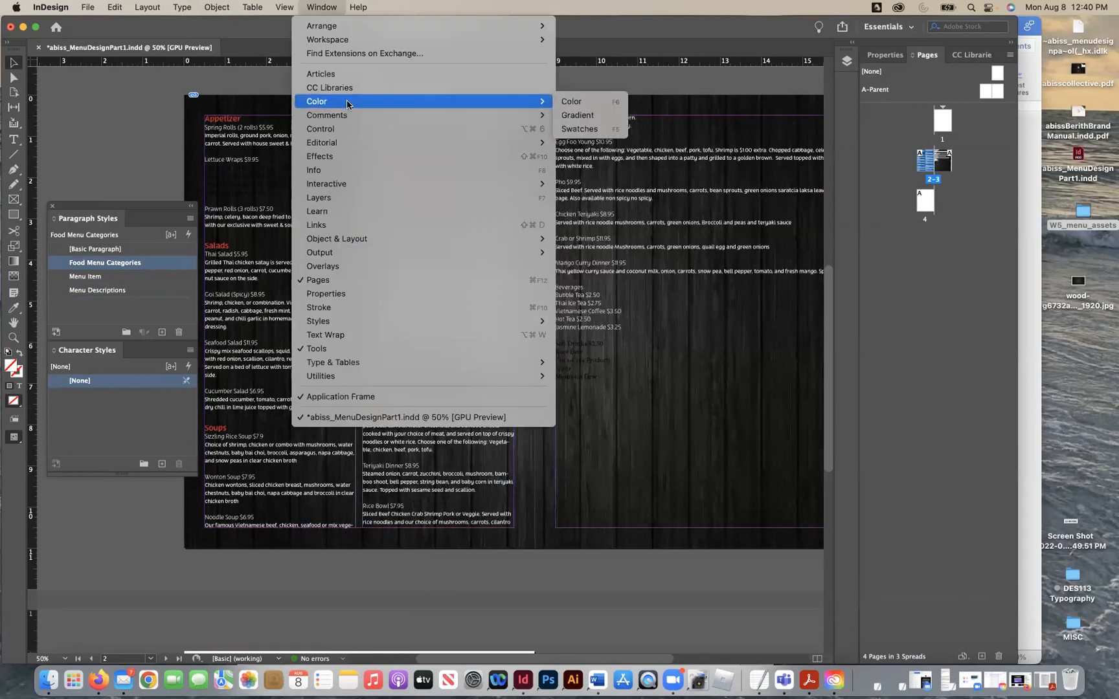
left_click(572, 102)
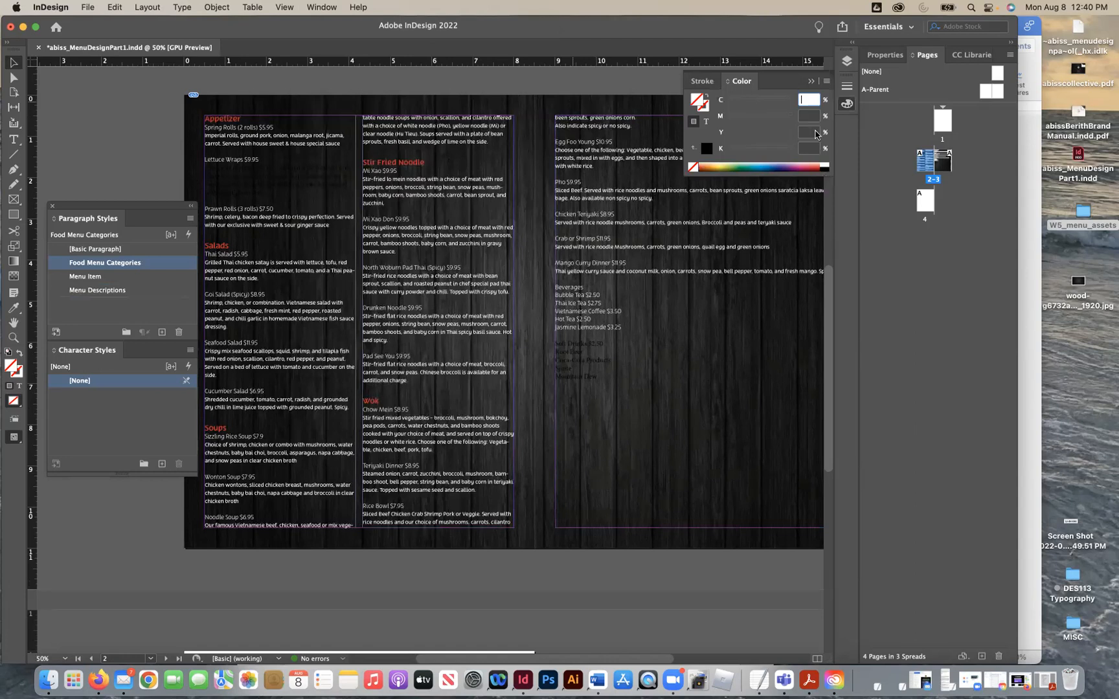
left_click(810, 83)
left_click(321, 7)
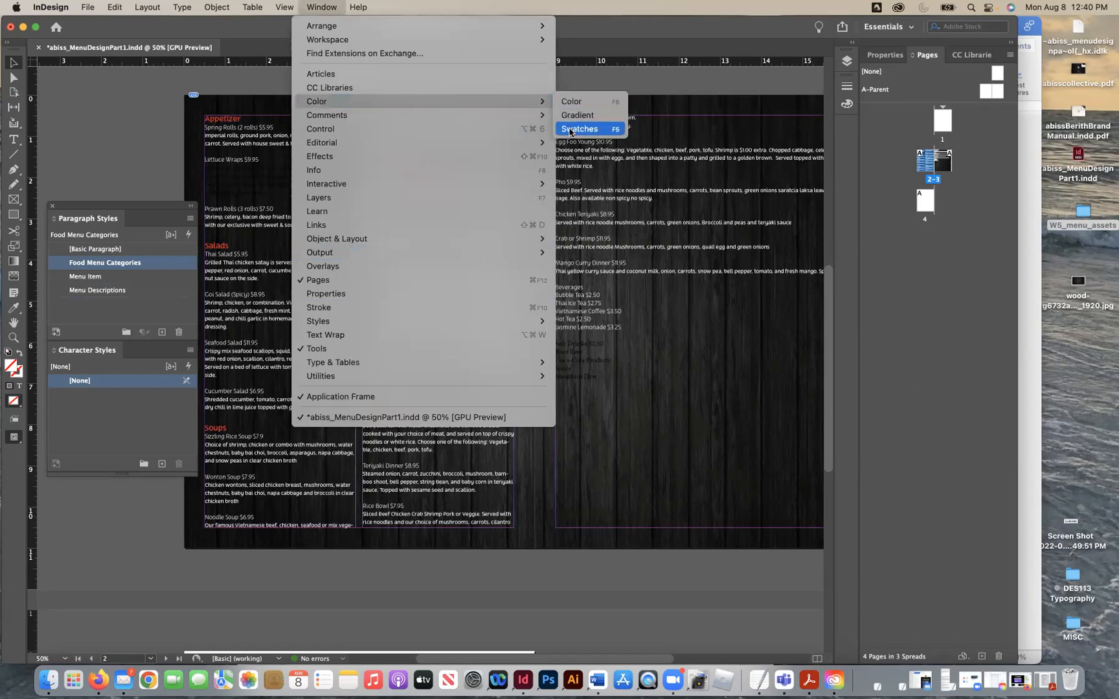
left_click(727, 138)
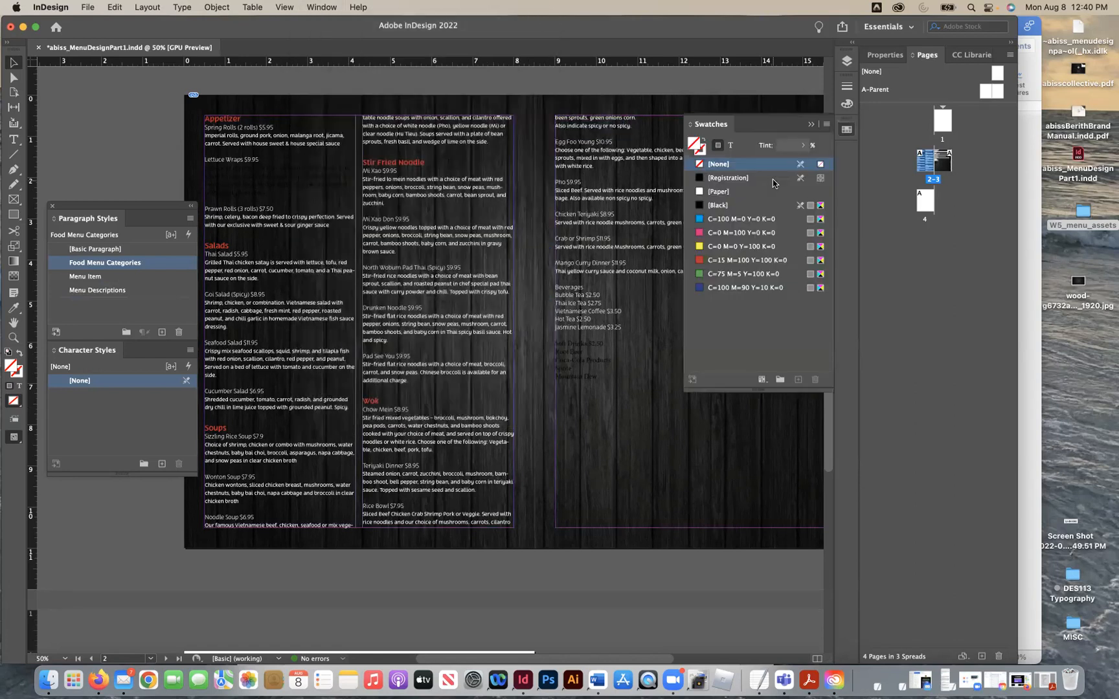
left_click(810, 125)
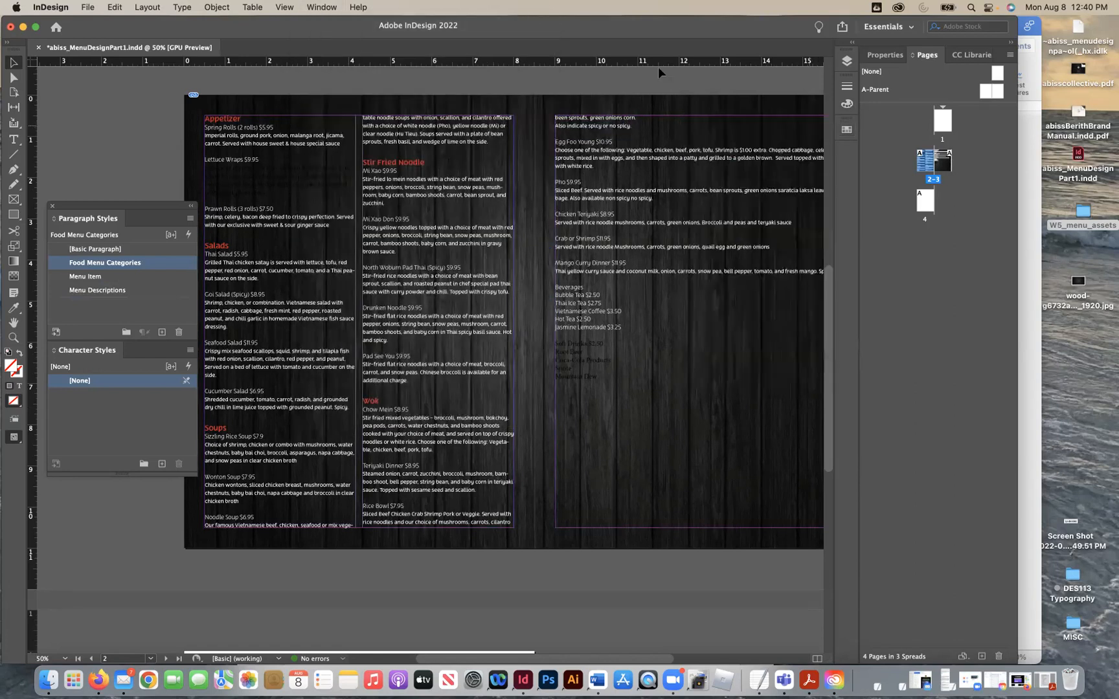
Step: Review the options offered for the Color and Swatches panels
left_click(849, 106)
left_click(827, 82)
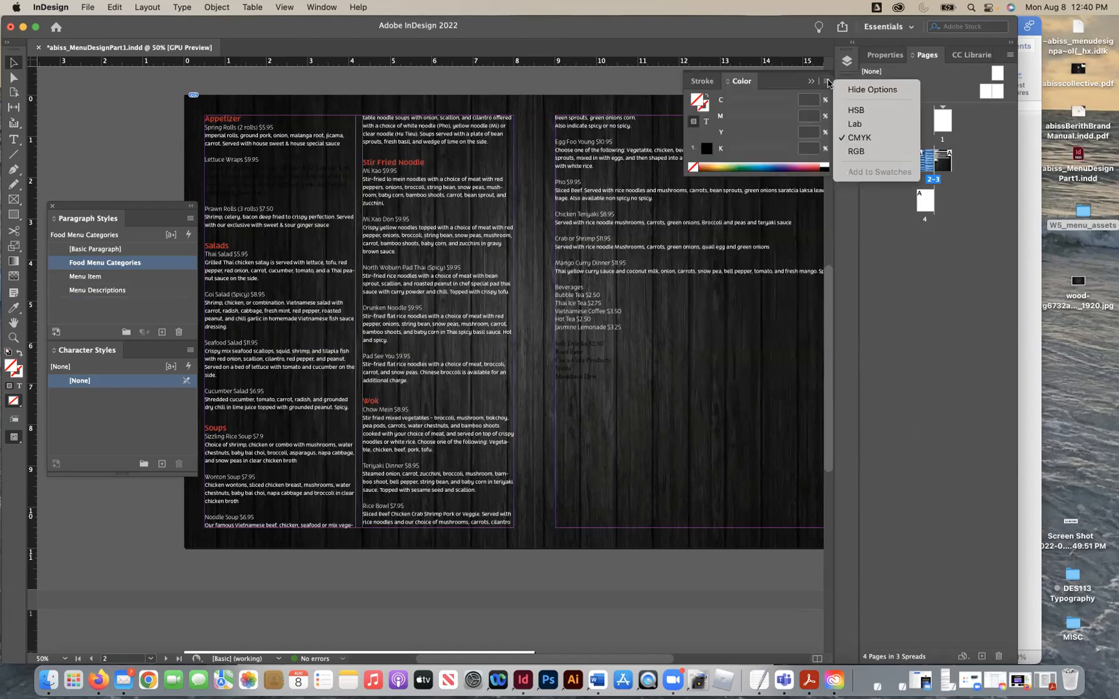
left_click(828, 82)
left_click(847, 129)
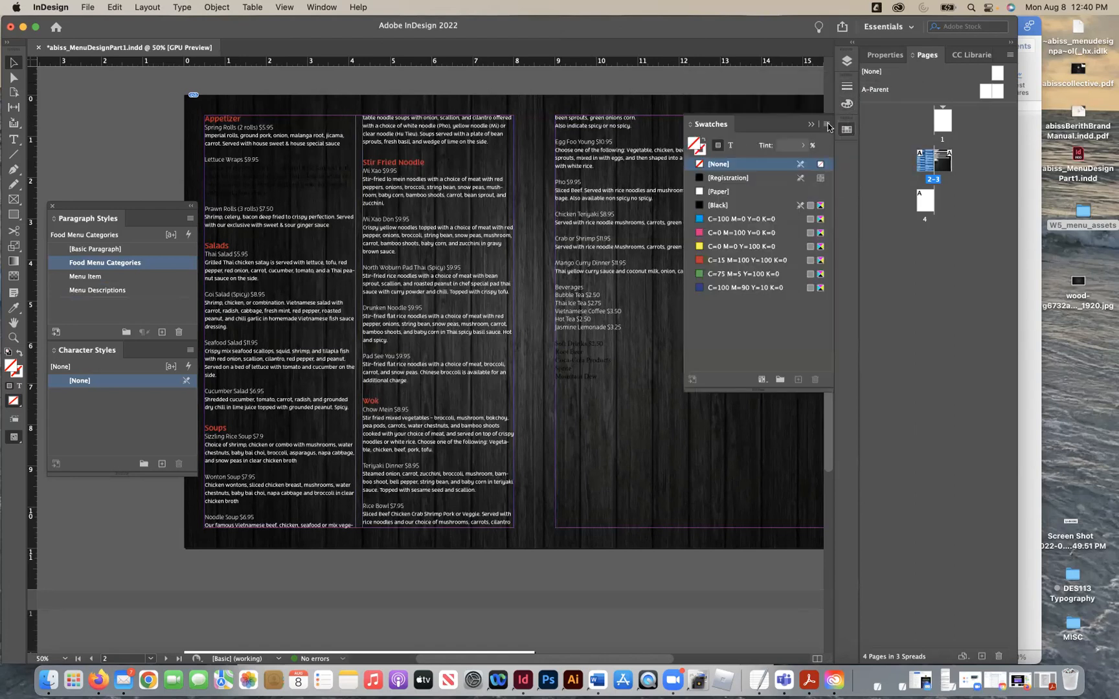
left_click(827, 127)
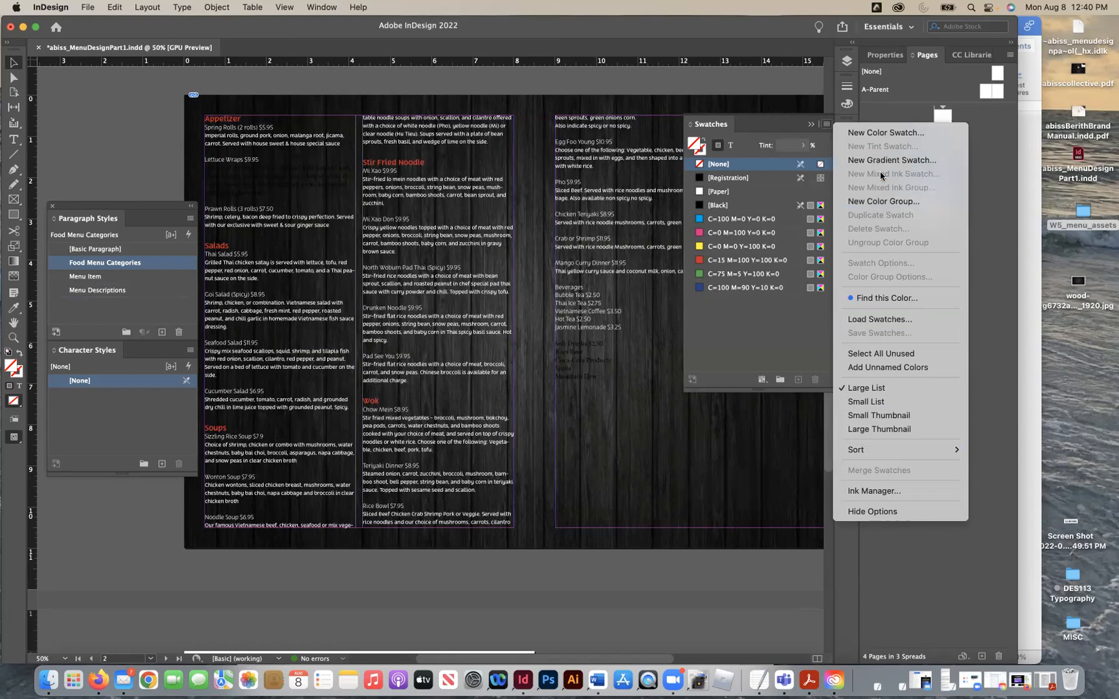
left_click(757, 322)
left_click(322, 7)
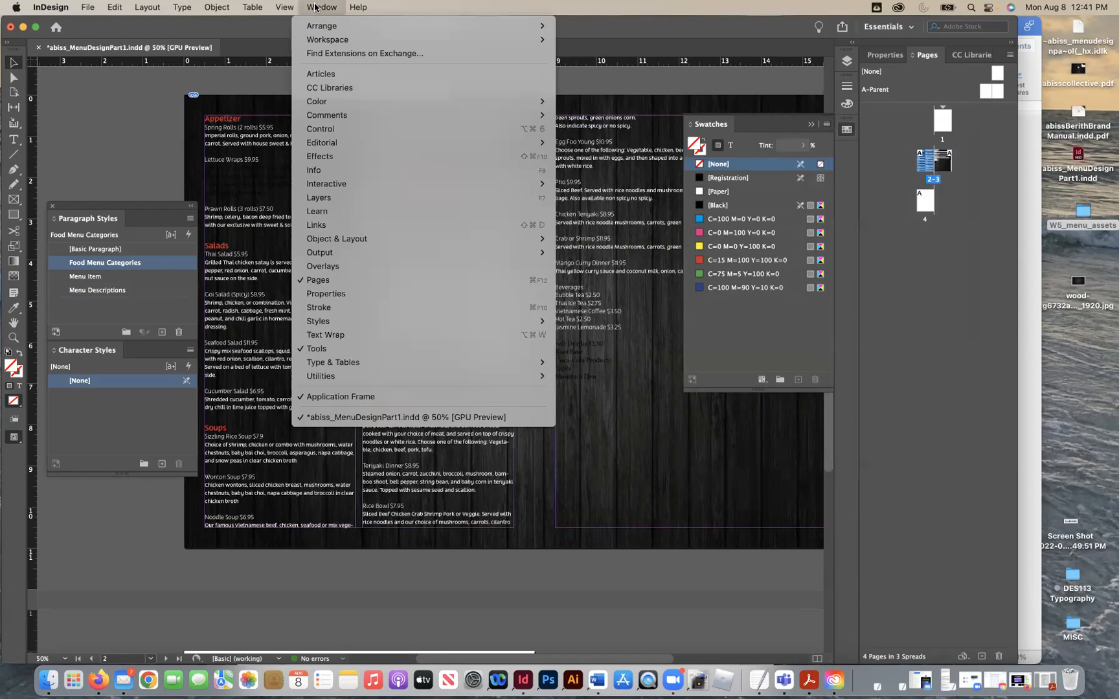
mouse_move(344, 104)
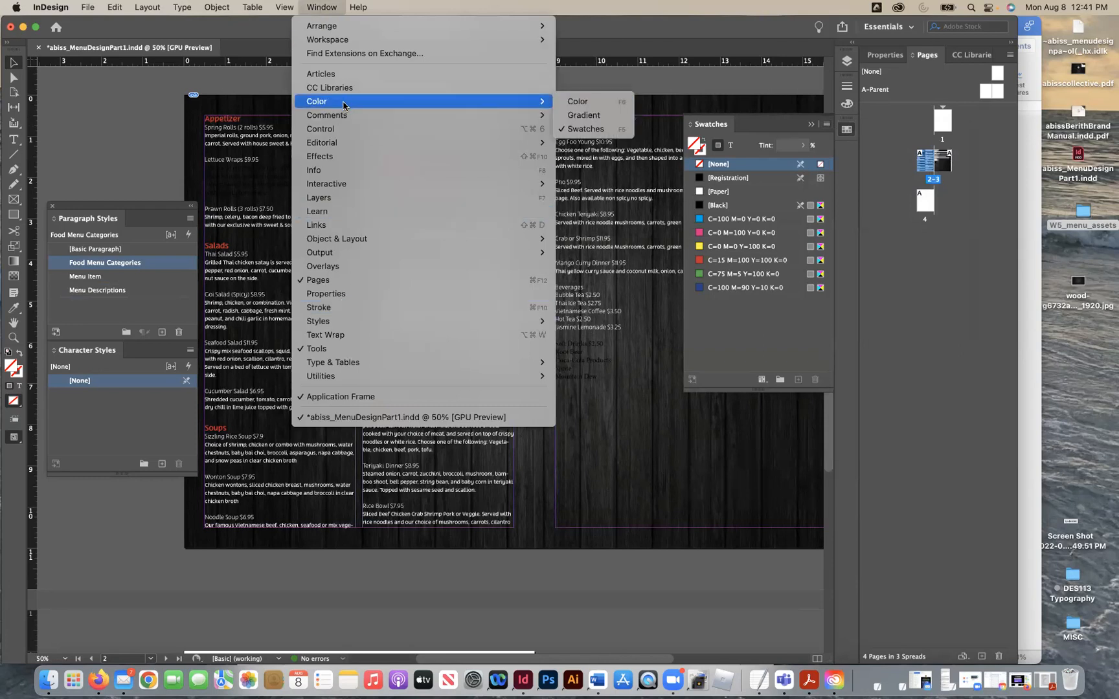
left_click(594, 102)
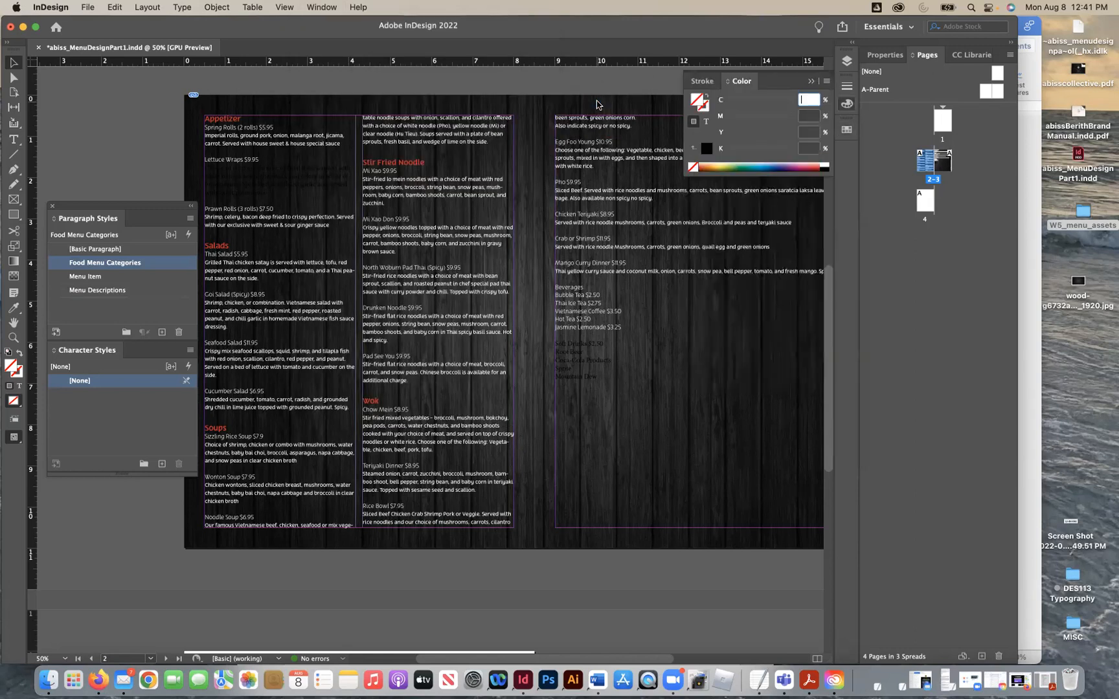
left_click(825, 84)
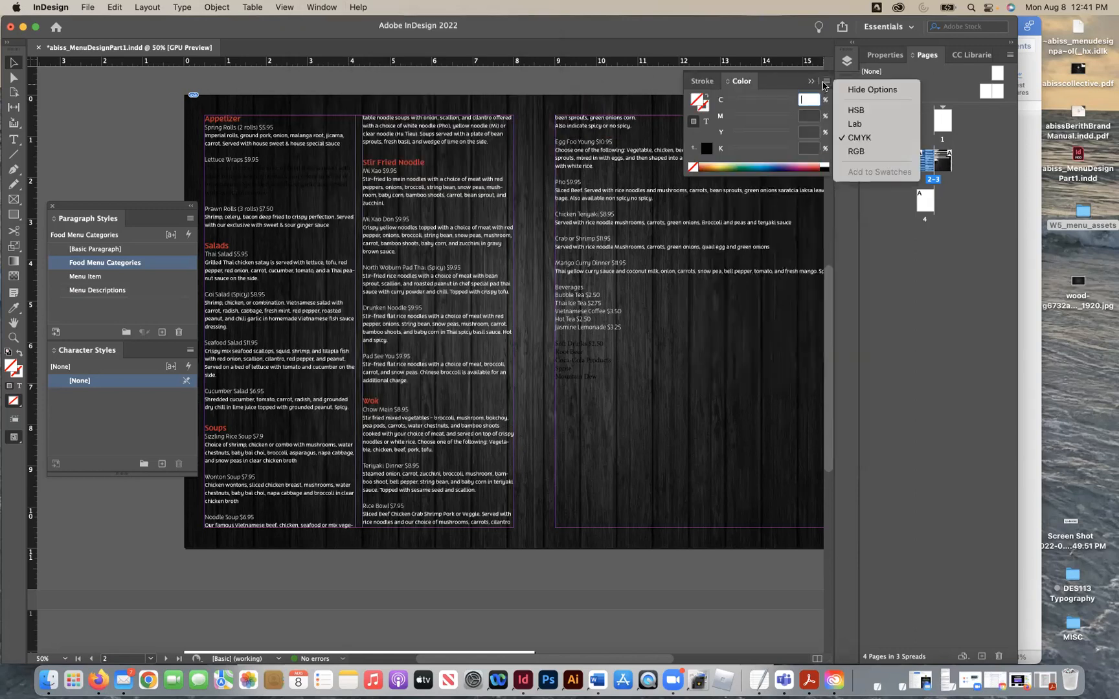
left_click(825, 84)
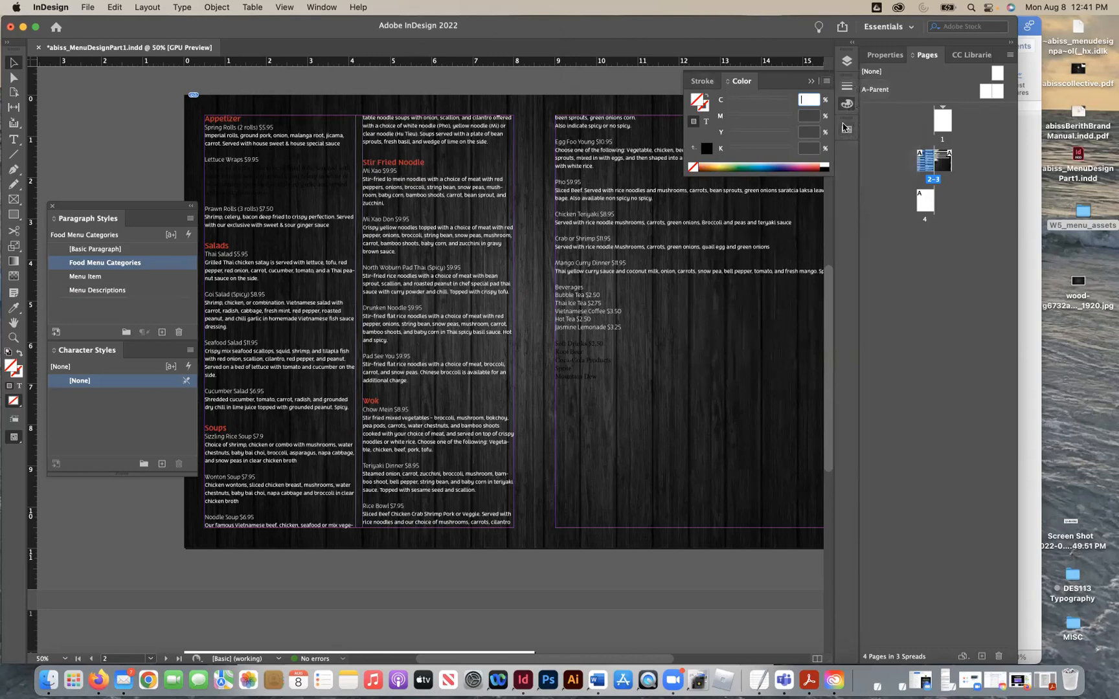
left_click(847, 131)
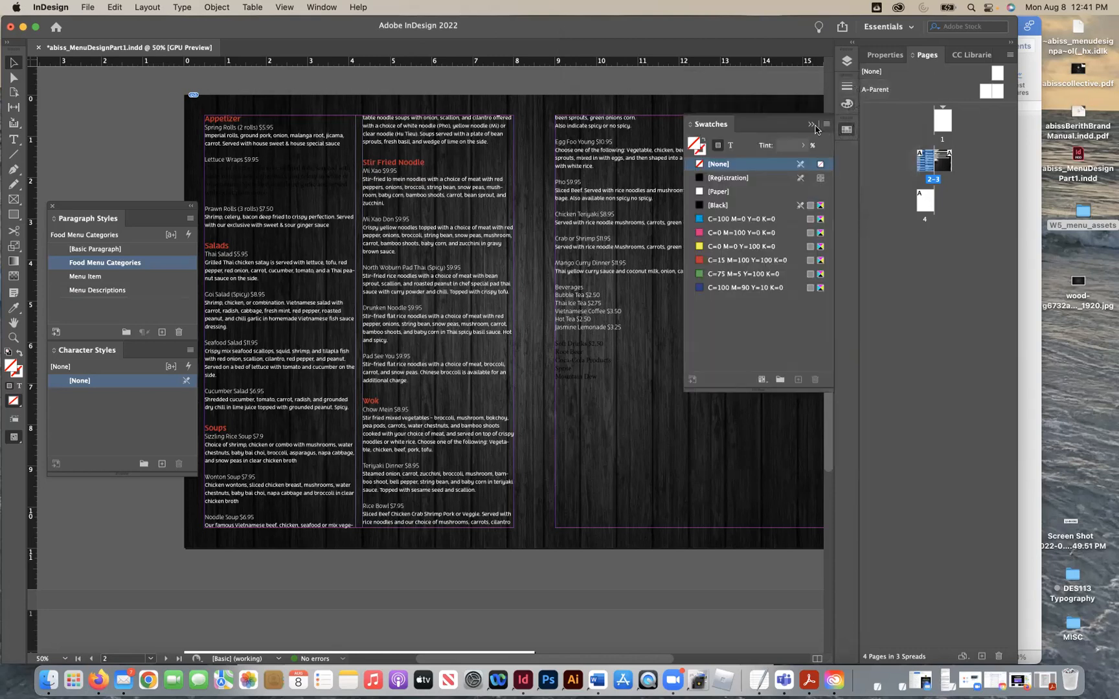
Step: Show the CC Libraries panel to check the saved libraries, and return to the document properties
left_click(332, 7)
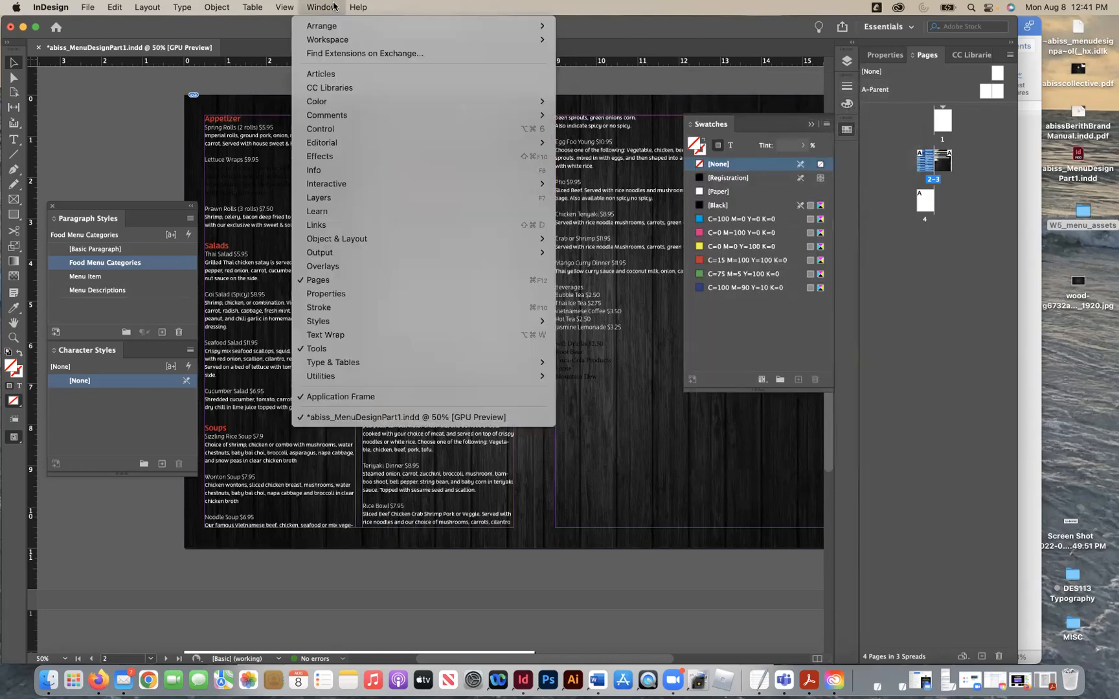
left_click(339, 91)
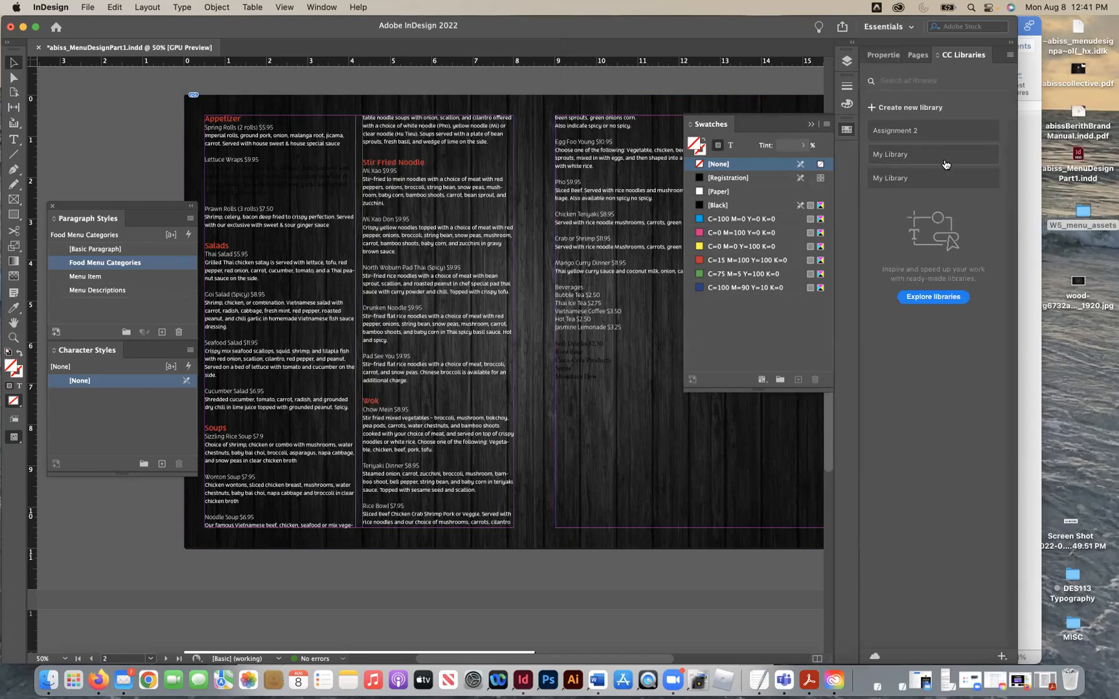
left_click(917, 54)
left_click(882, 55)
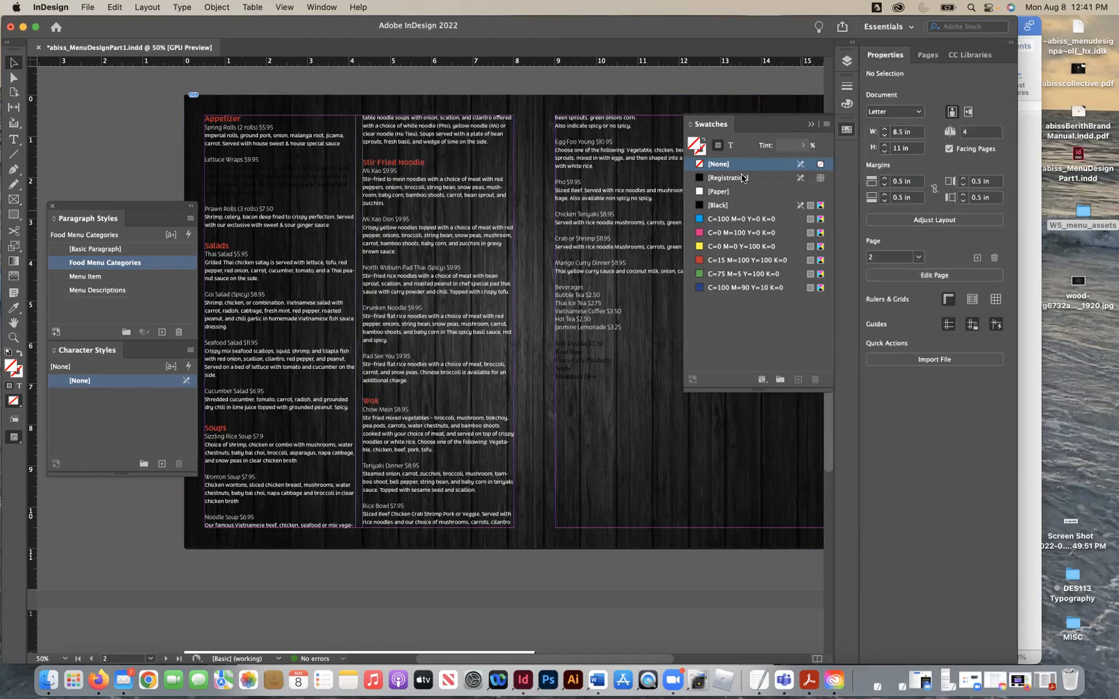
Step: Sort all swatches in the Swatches panel by color values
left_click(724, 126)
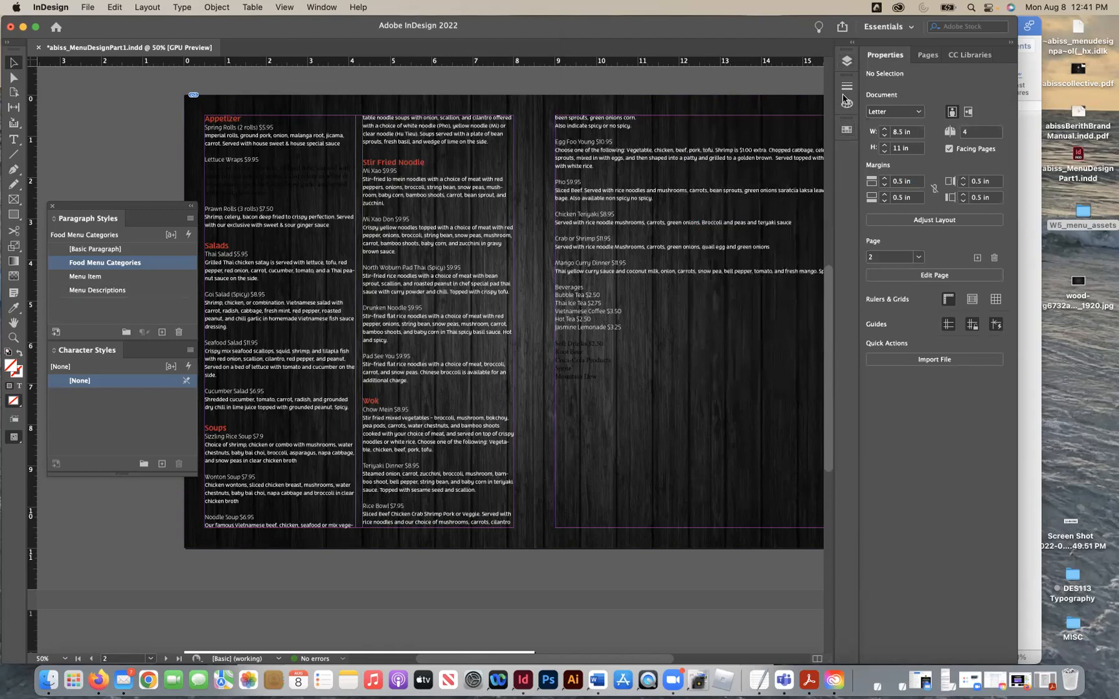
left_click(846, 129)
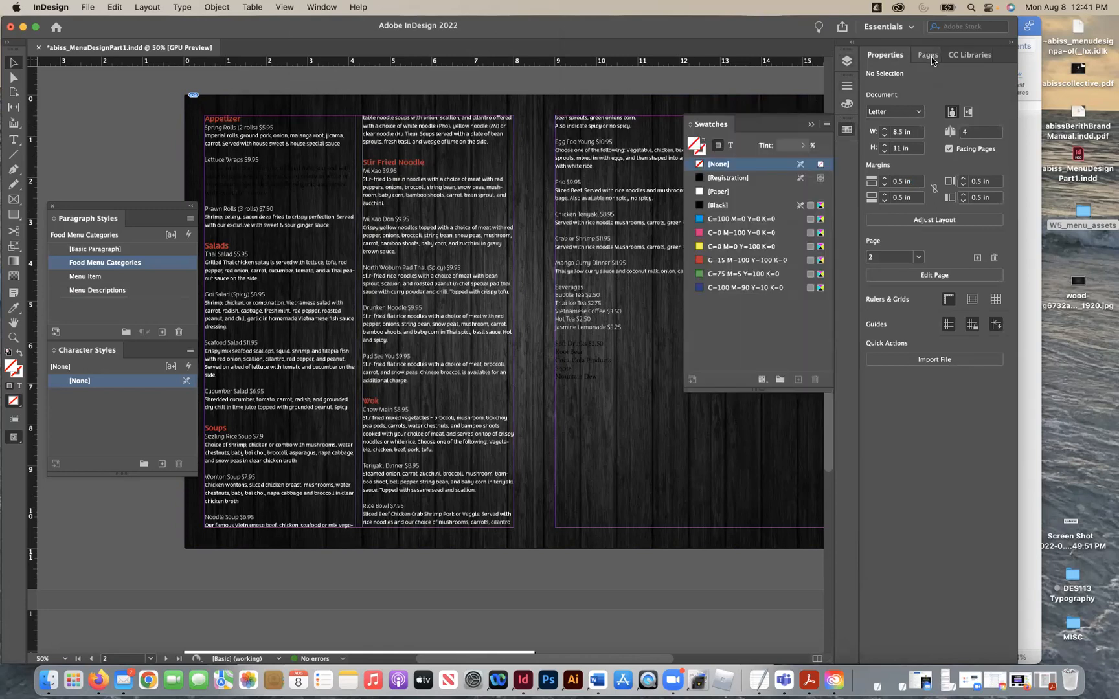
left_click(826, 129)
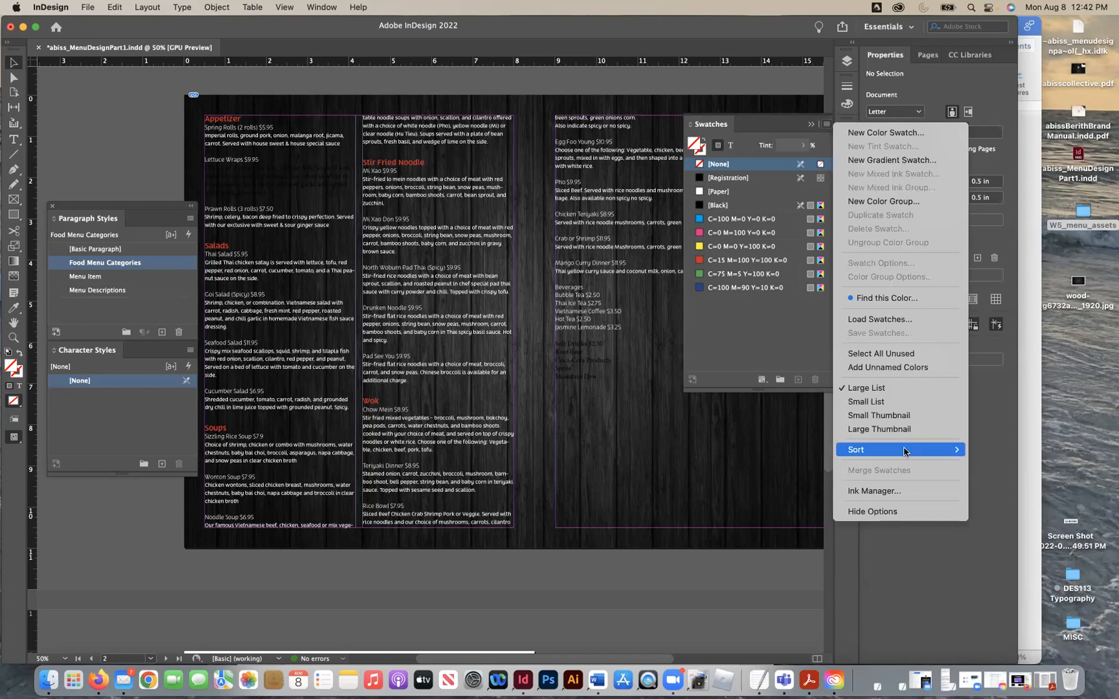
mouse_move(905, 451)
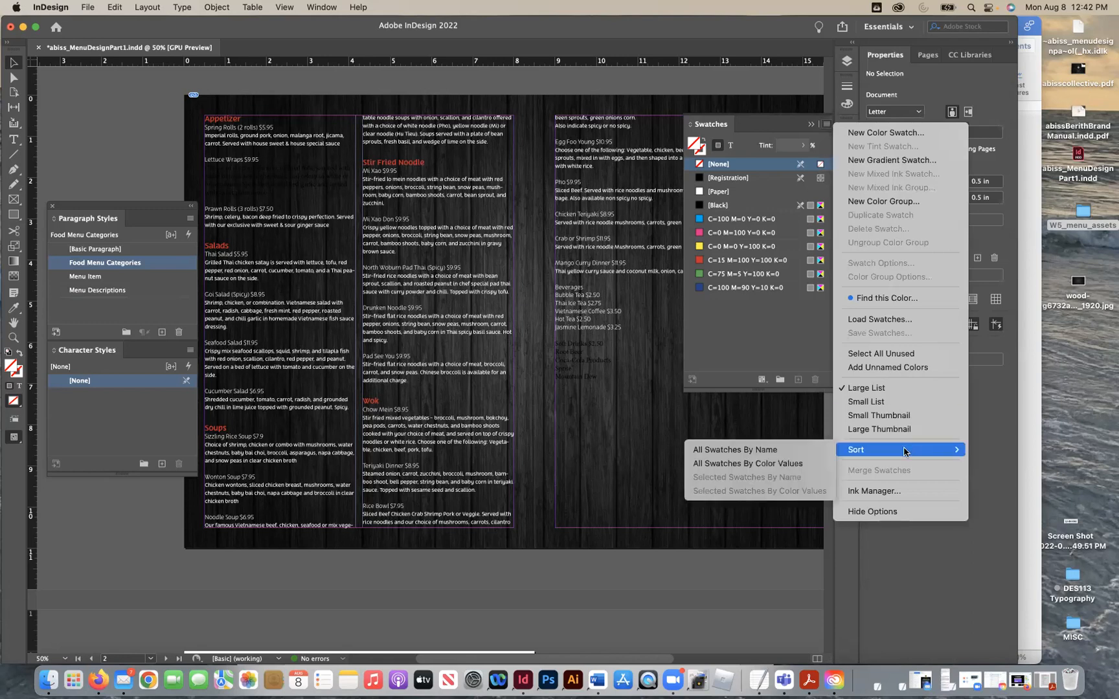
left_click(813, 464)
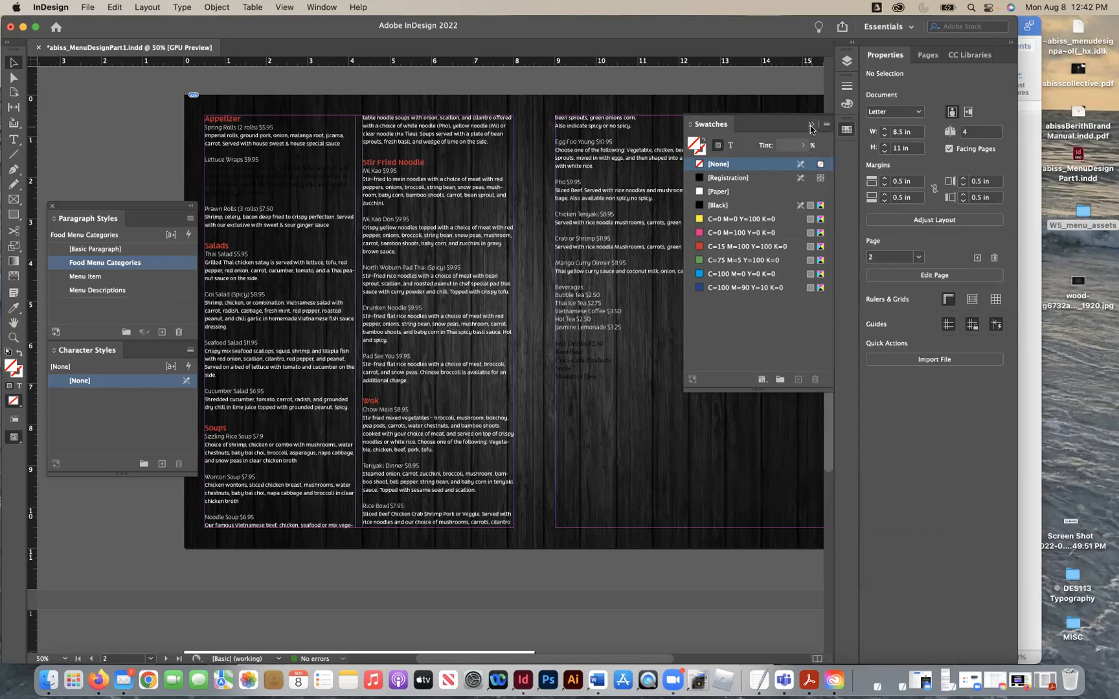
left_click(827, 126)
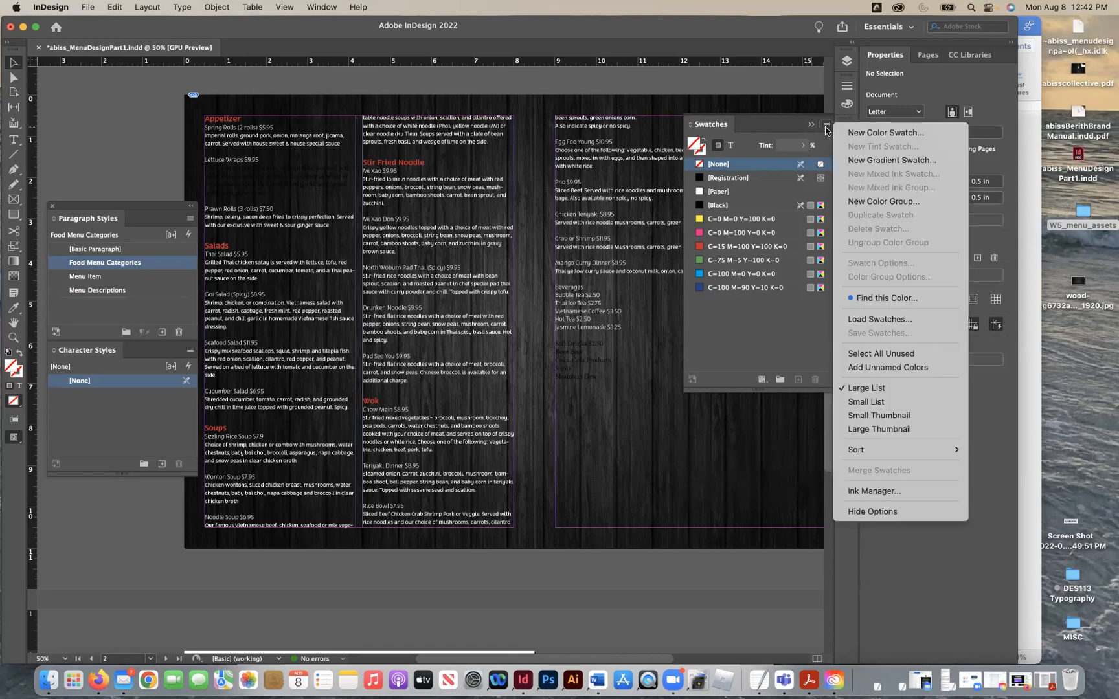
left_click(852, 132)
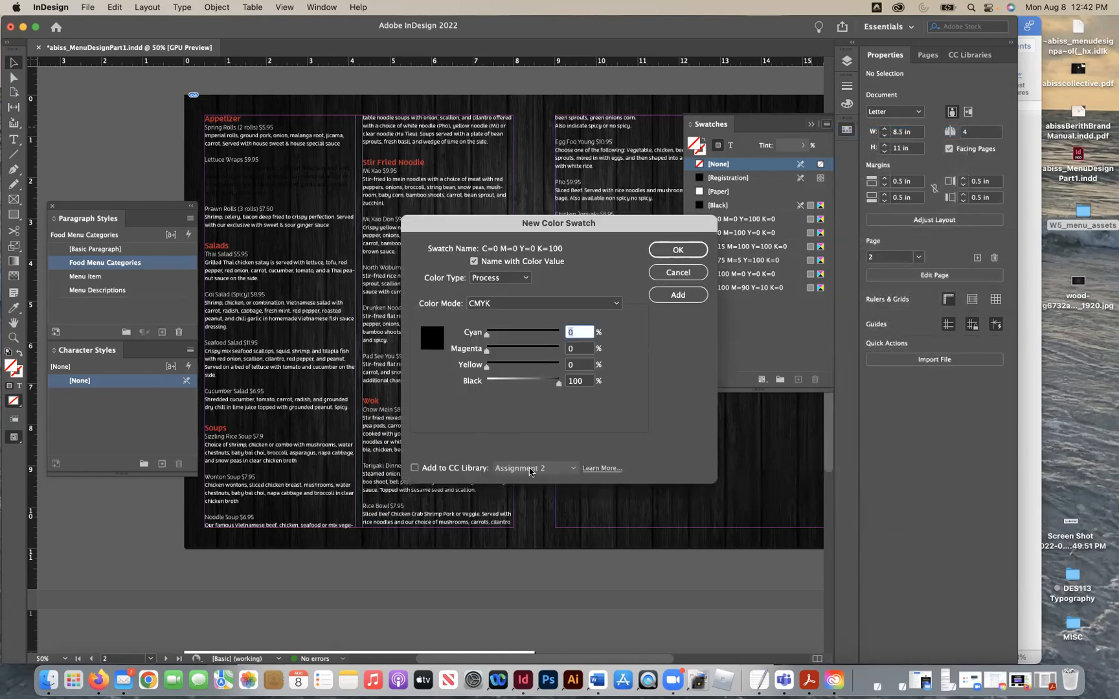
left_click(677, 271)
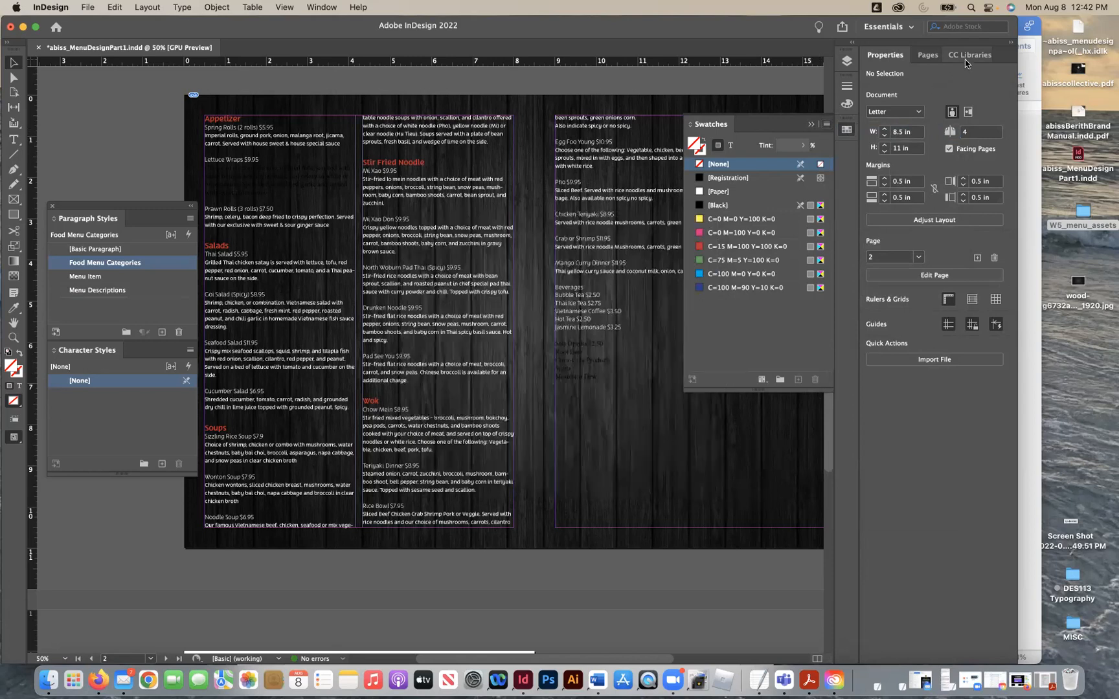
Step: Explore the free libraries in Creative Cloud from CC Libraries and add the Adobe Colors library to your own libraries
left_click(965, 57)
left_click(936, 298)
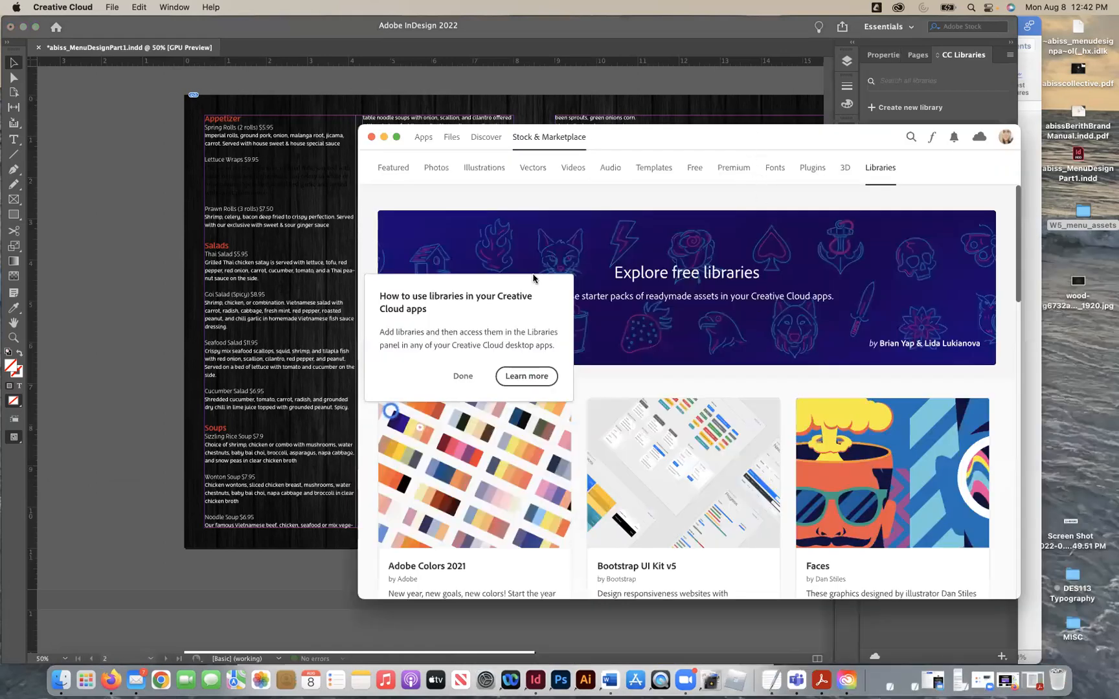
left_click(460, 379)
scroll(780, 275, "down", 5)
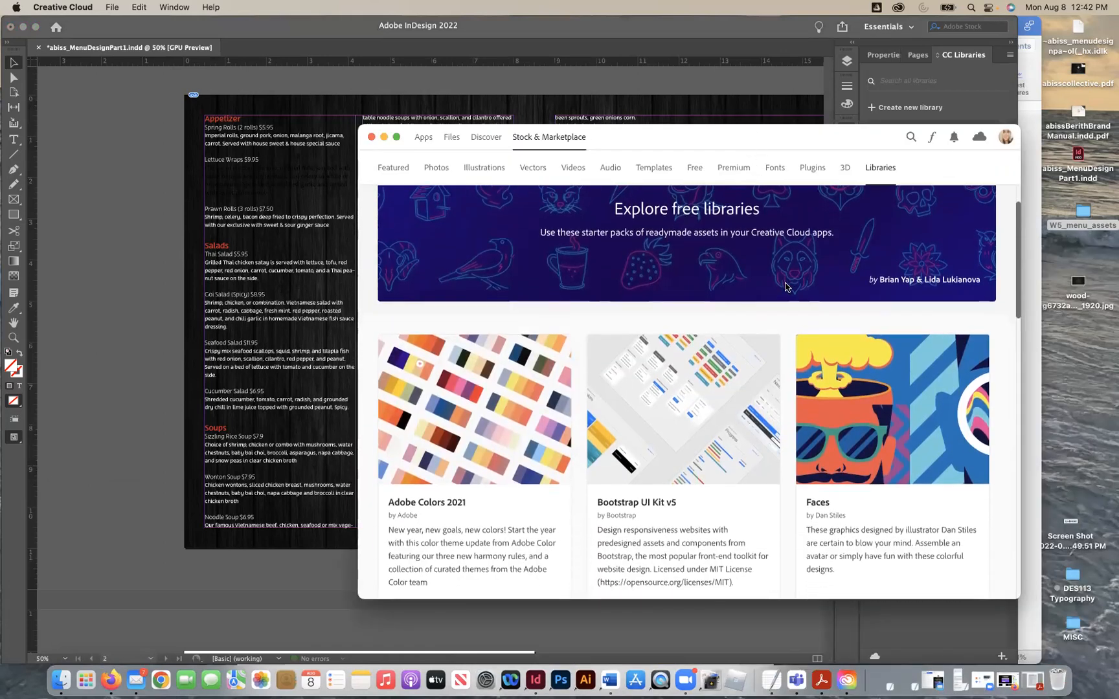
scroll(786, 287, "down", 2)
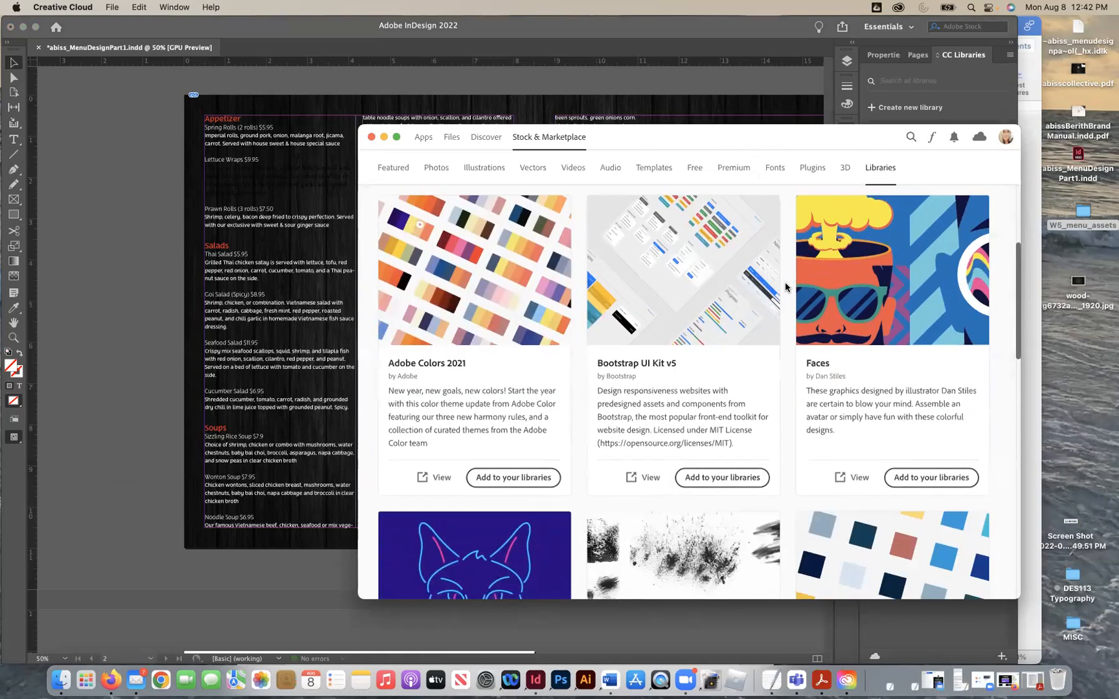
scroll(785, 287, "down", 2)
scroll(598, 315, "down", 8)
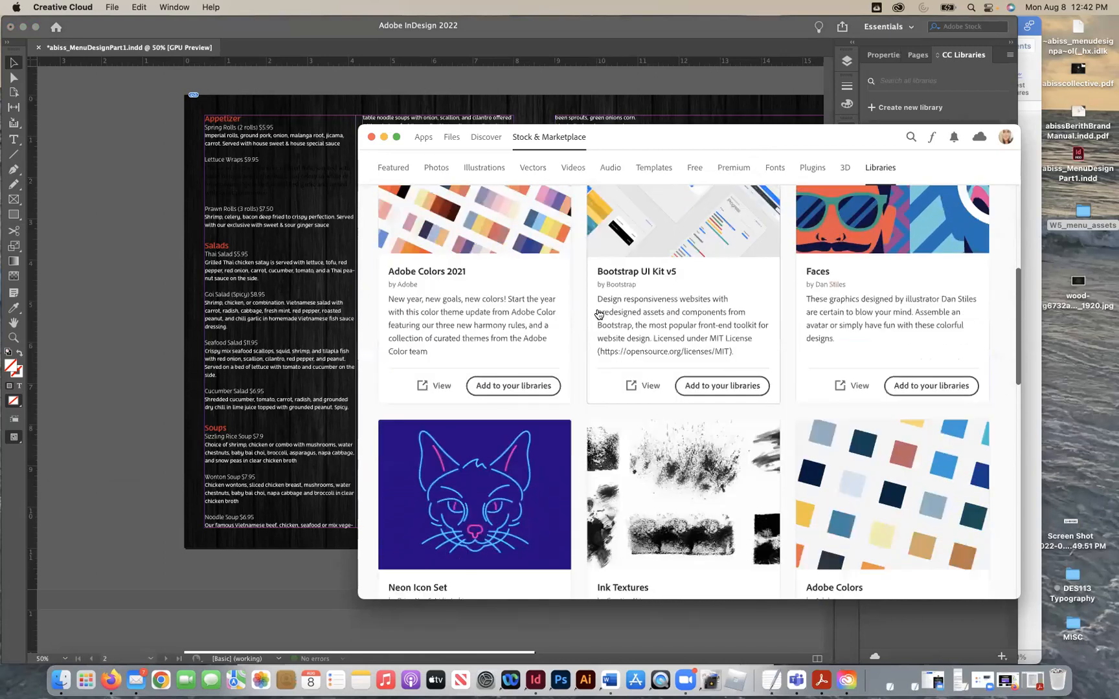
scroll(598, 315, "down", 2)
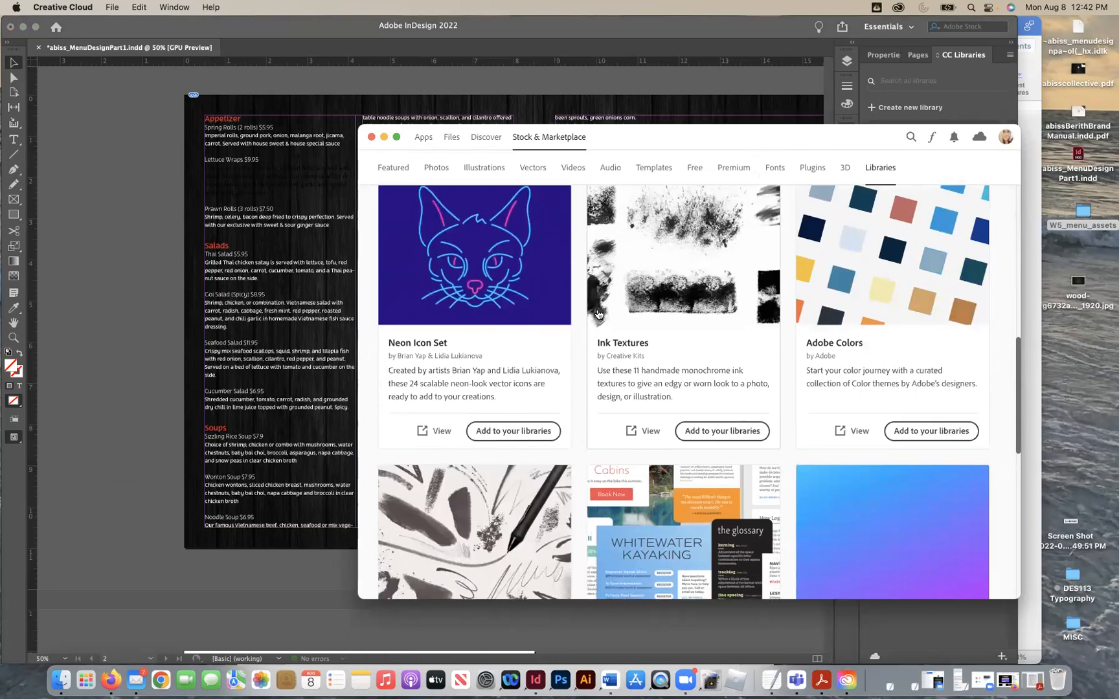
left_click(936, 426)
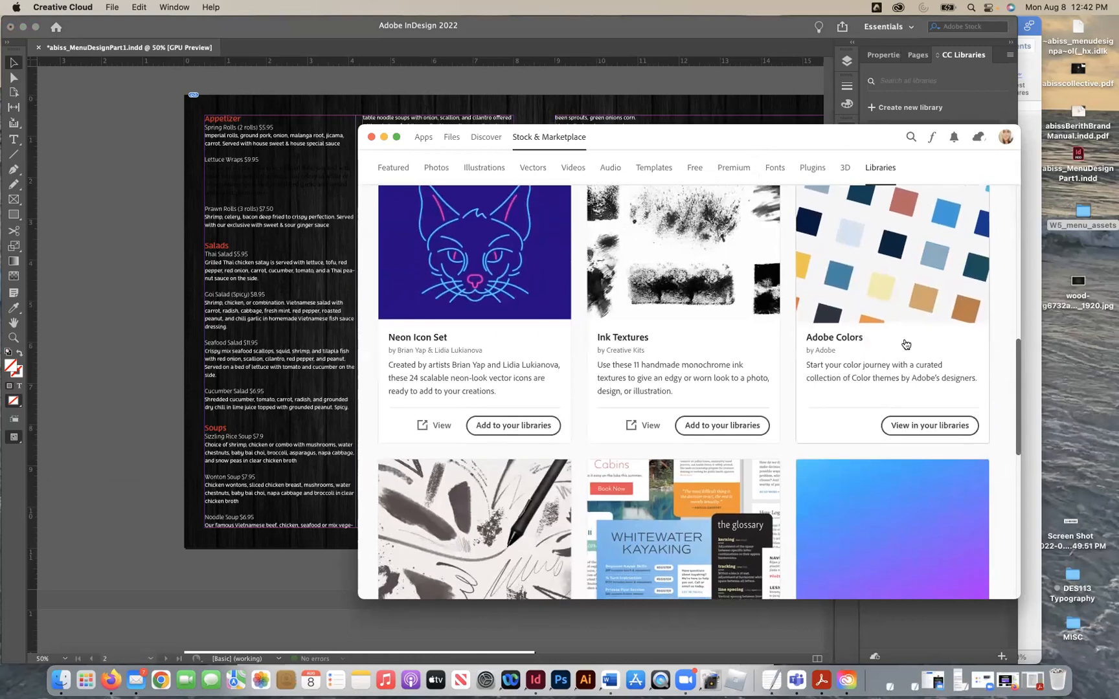
Step: View the Adobe Colors 2021 library in Firefox and look through its color themes
scroll(905, 344, "up", 3)
scroll(582, 315, "up", 3)
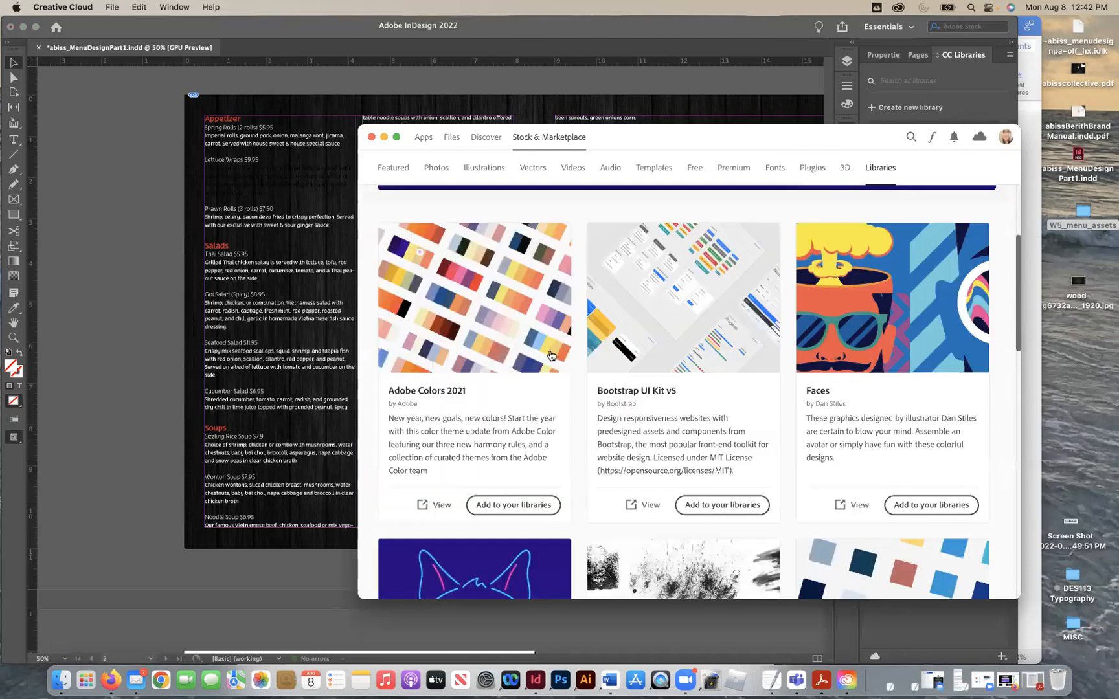
key("super+Tab")
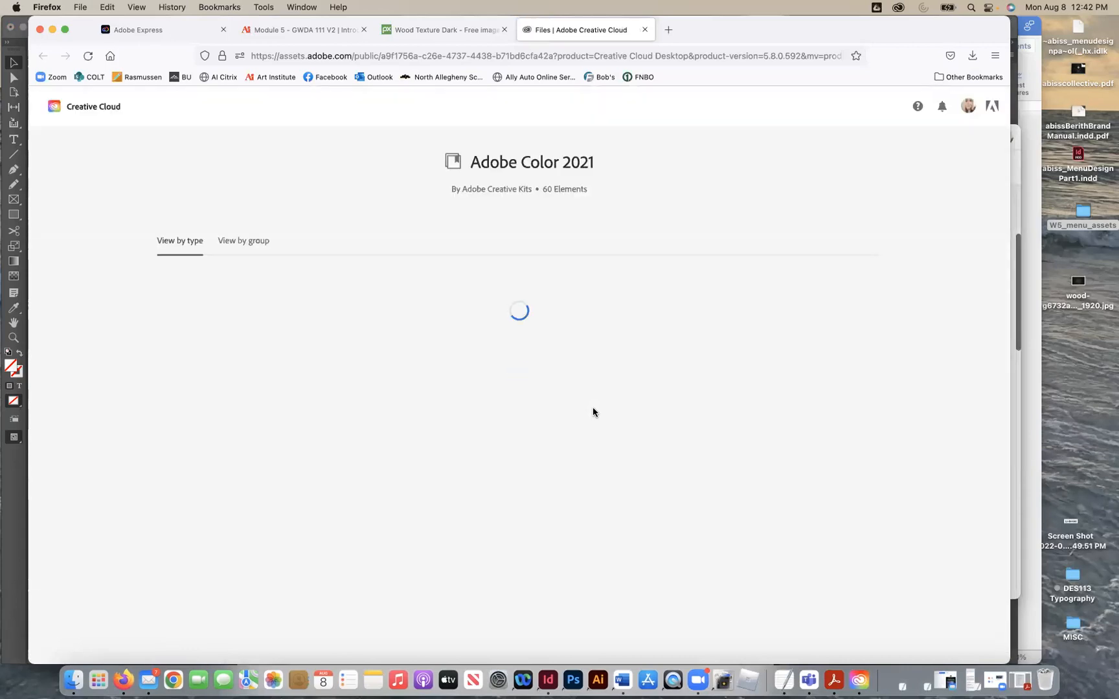
scroll(575, 422, "down", 5)
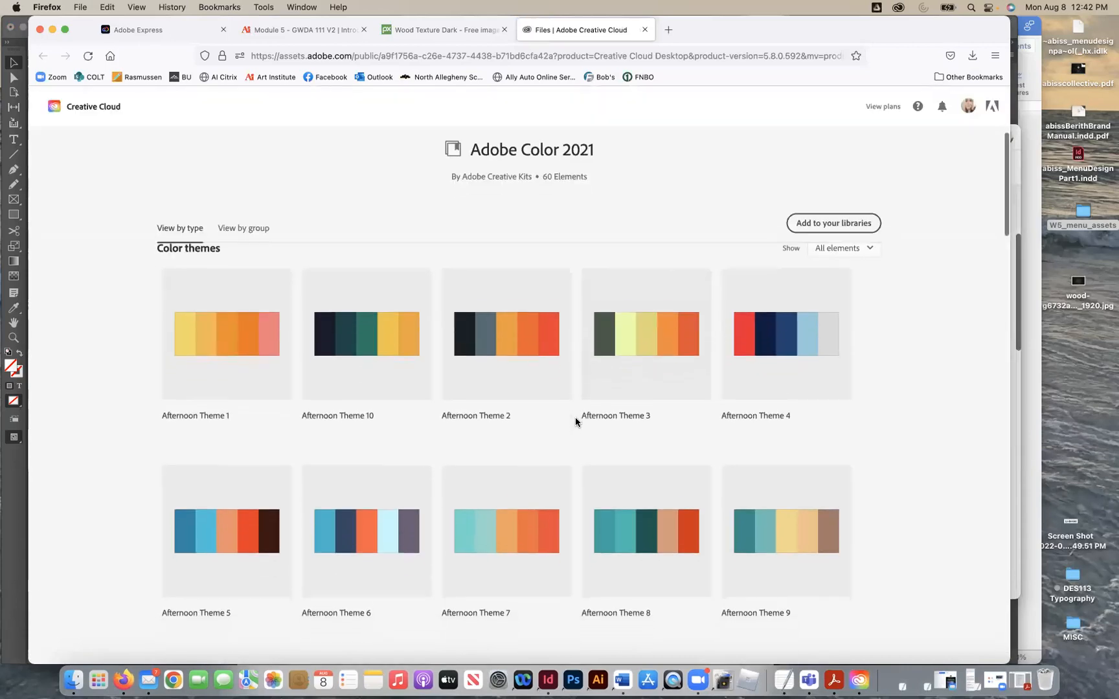
scroll(576, 422, "up", 5)
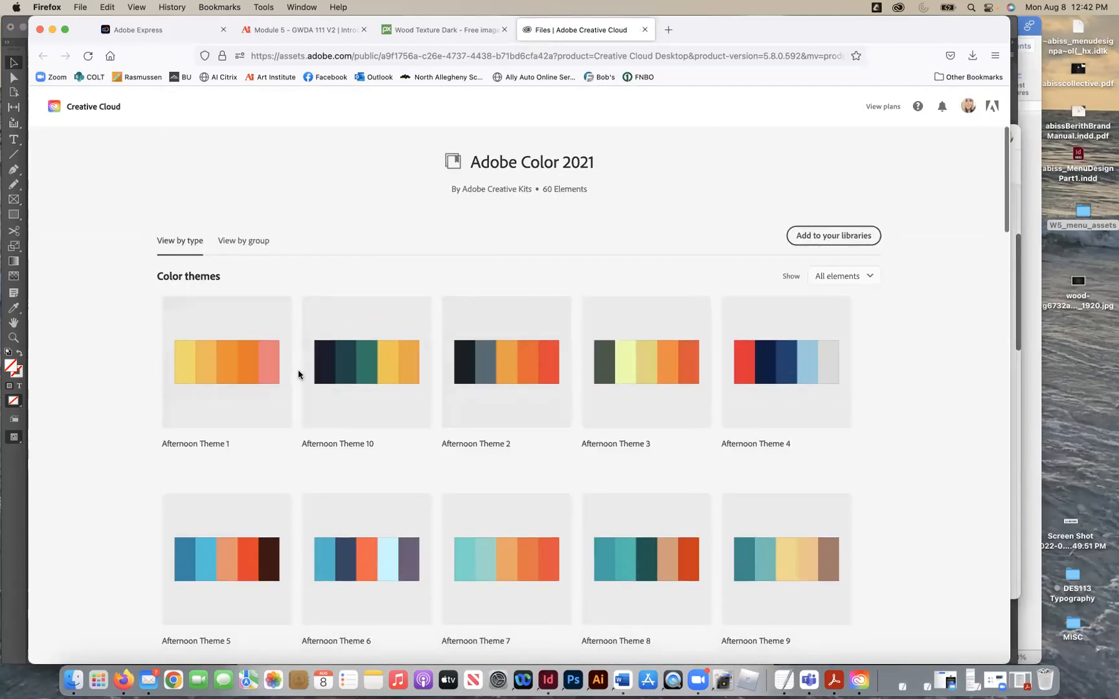
scroll(299, 374, "down", 1)
scroll(298, 374, "down", 5)
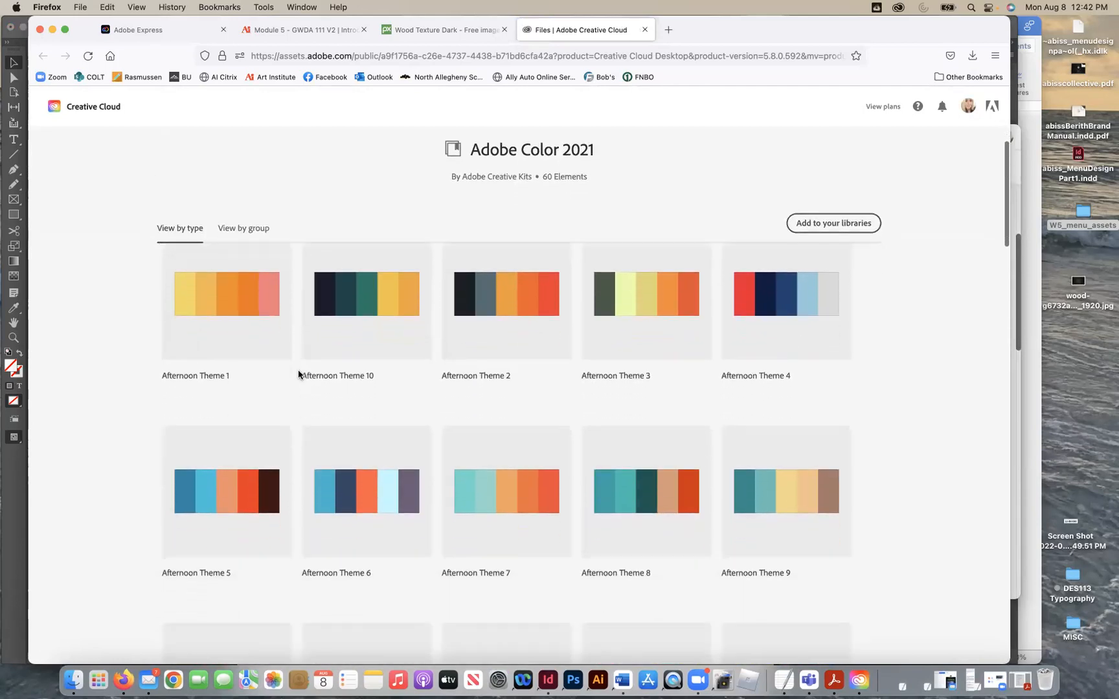
Step: Look through the Adobe Color 2021 color themes and open Afternoon Theme 2 to view its color values
scroll(298, 374, "down", 12)
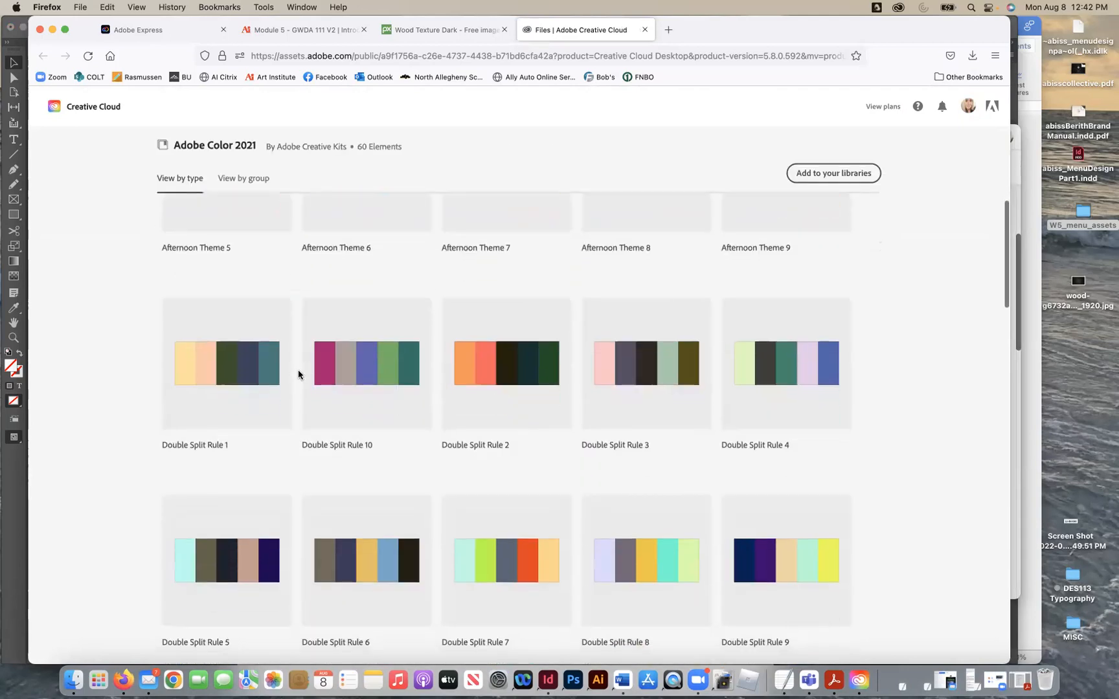
scroll(298, 374, "down", 6)
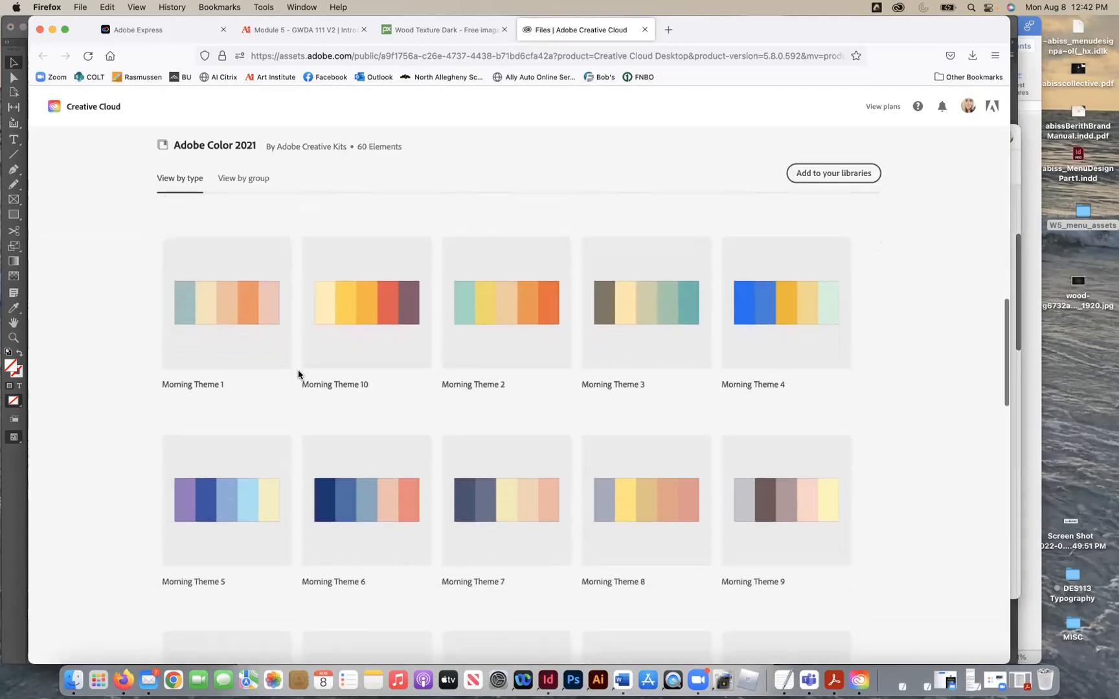
scroll(298, 374, "down", 12)
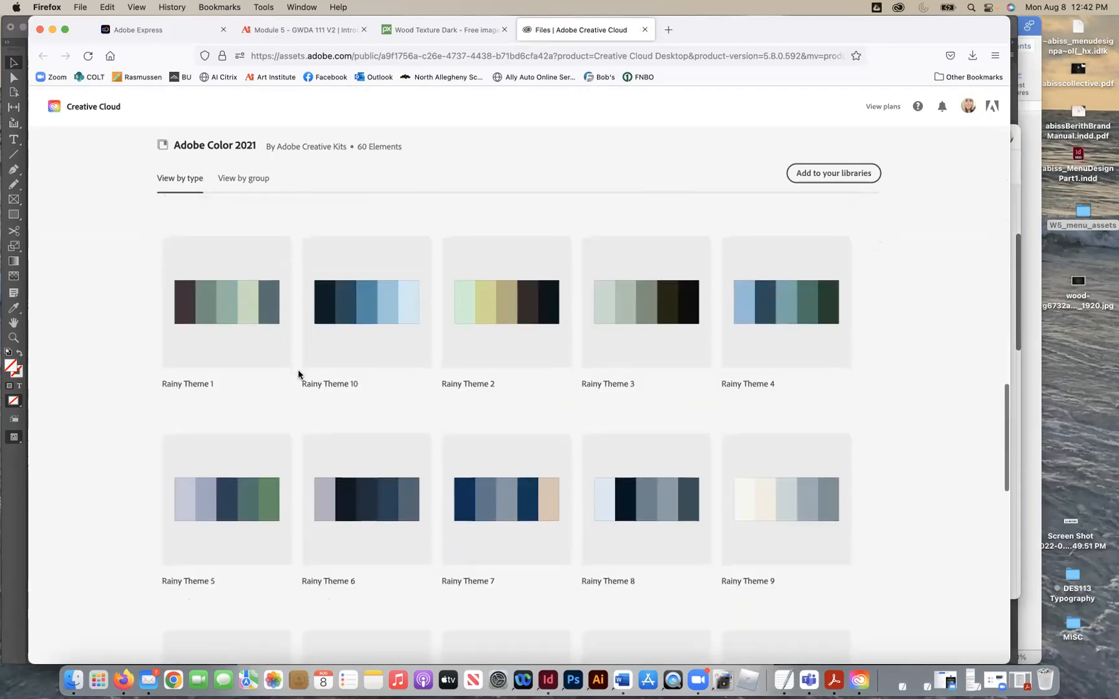
scroll(299, 374, "down", 7)
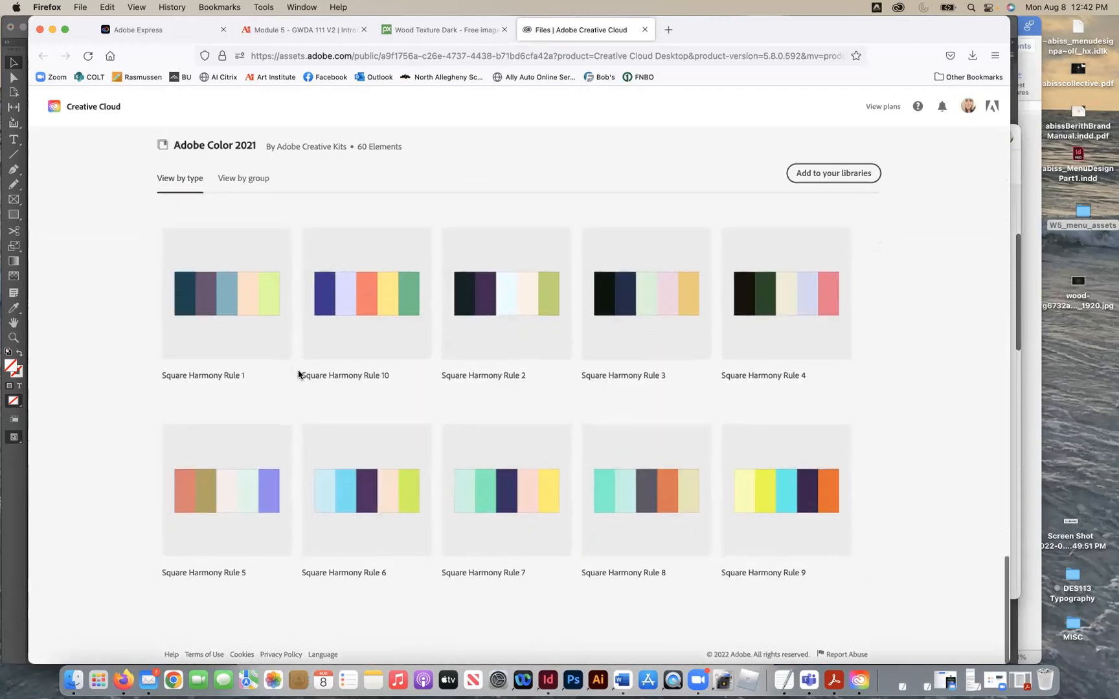
scroll(299, 374, "up", 20)
scroll(299, 374, "down", 5)
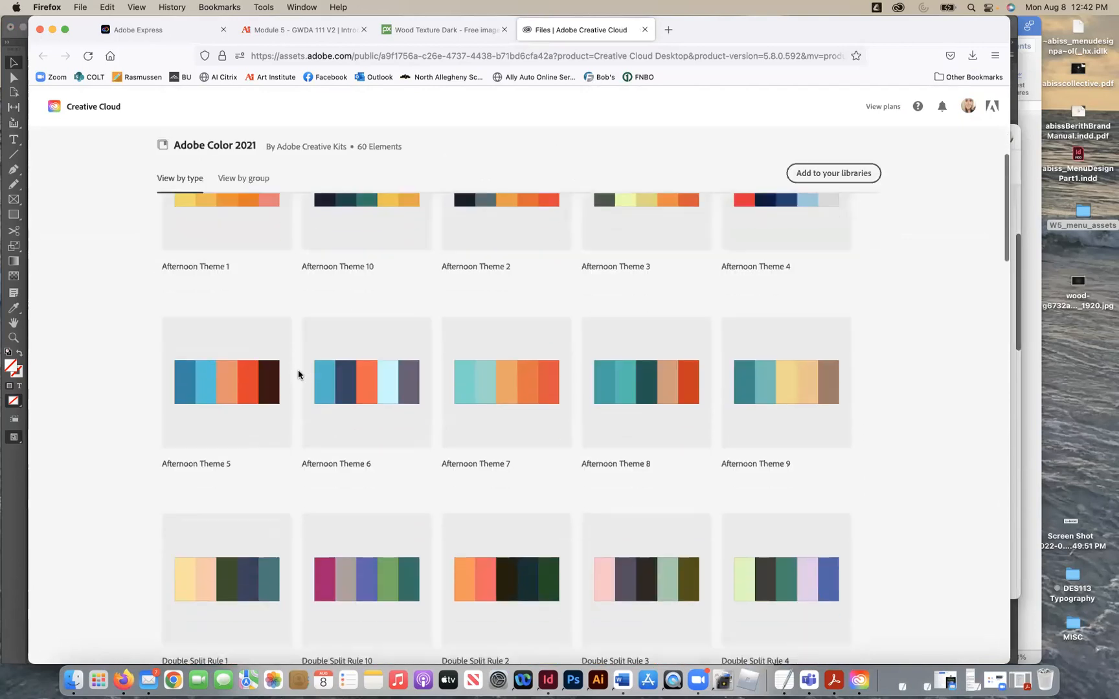
scroll(298, 374, "down", 1)
scroll(298, 374, "up", 4)
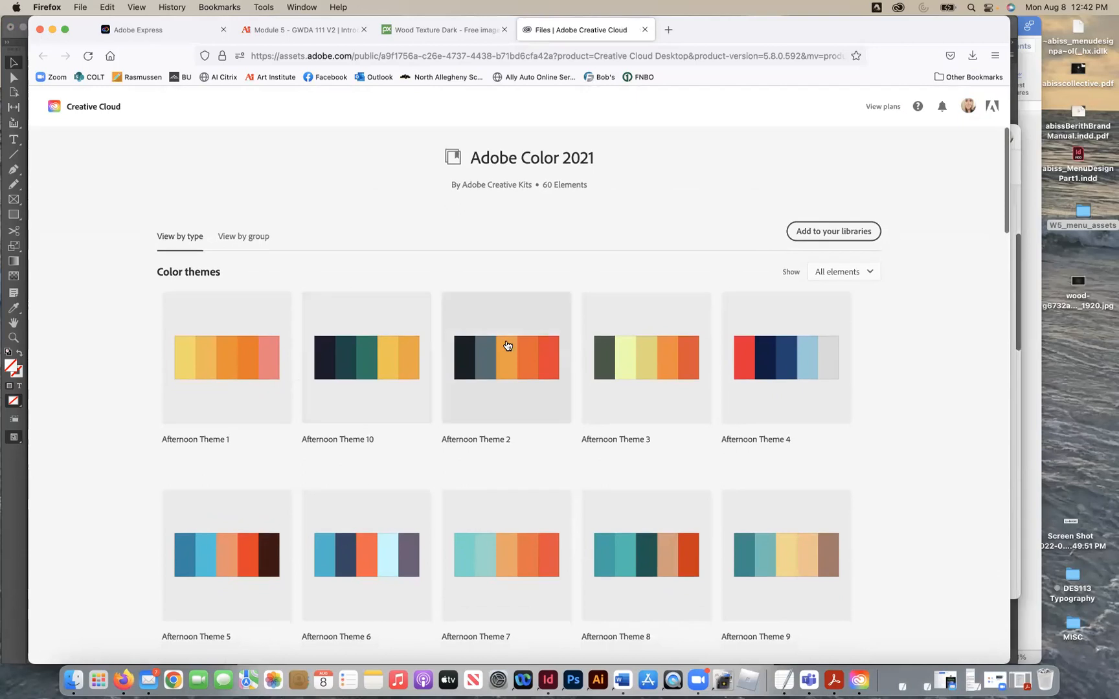
left_click(507, 345)
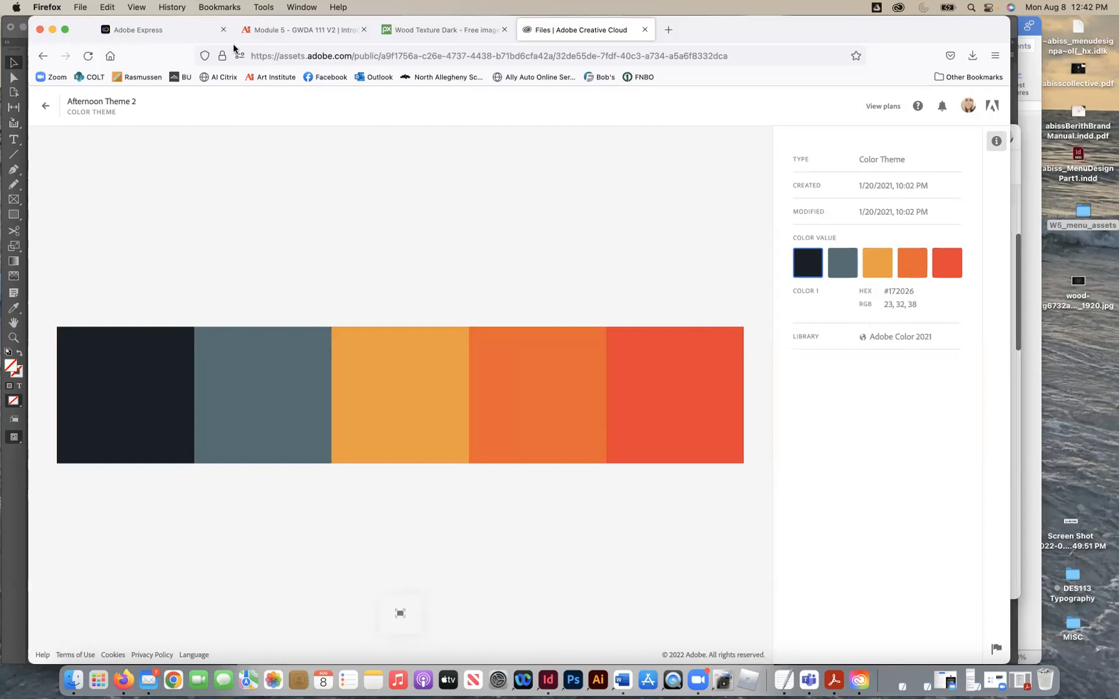
Step: Switch to InDesign, look at the contents of the first My Library, and return to the list of libraries
left_click_drag(81, 33, 167, 99)
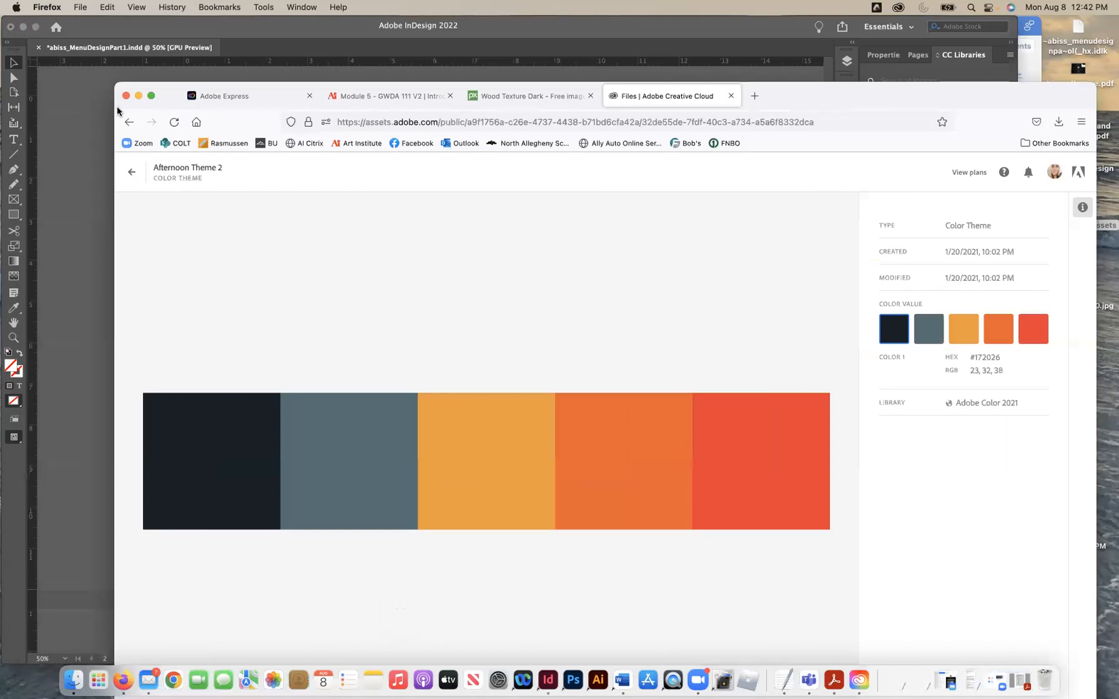
left_click(93, 126)
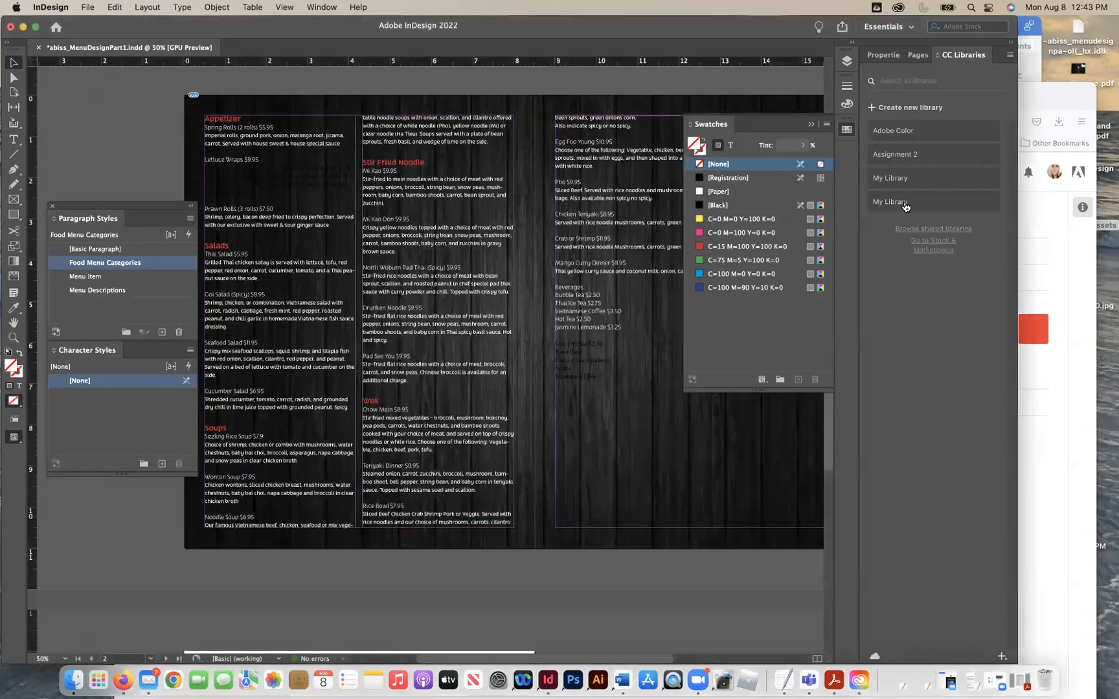
left_click(896, 179)
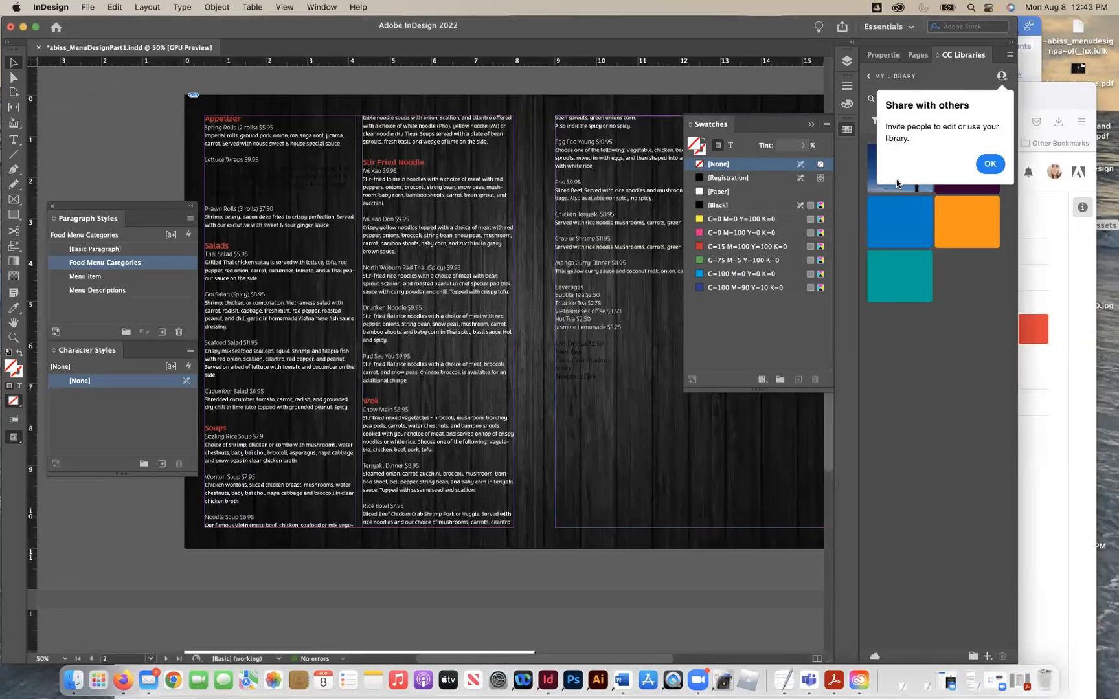
left_click(988, 164)
left_click(987, 240)
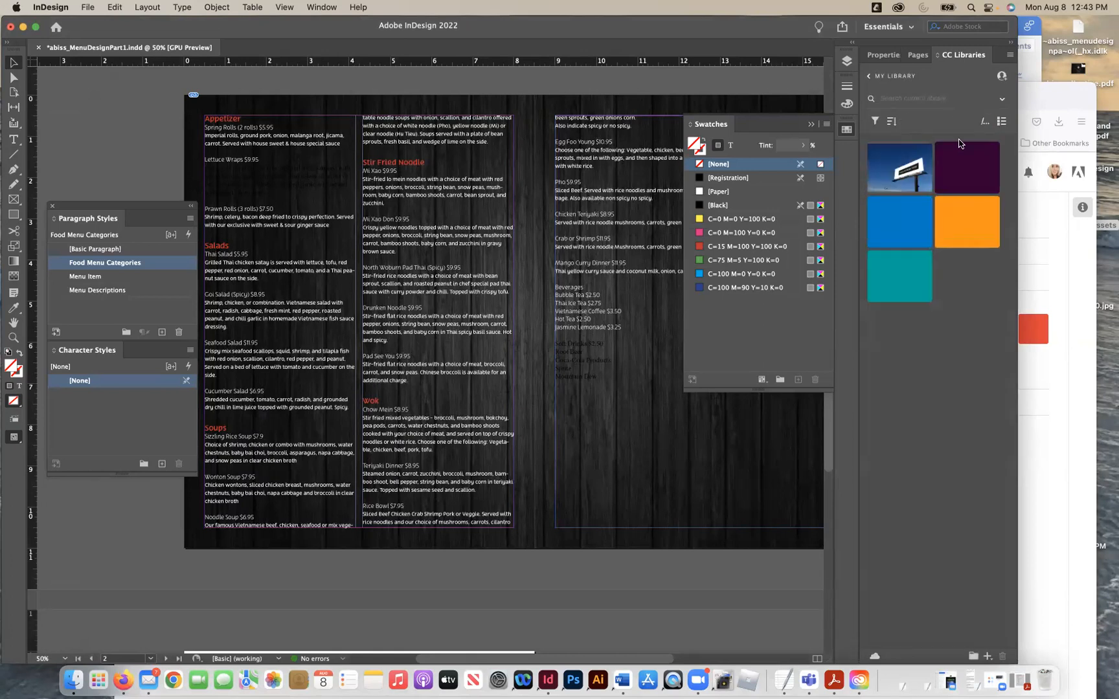
left_click(905, 75)
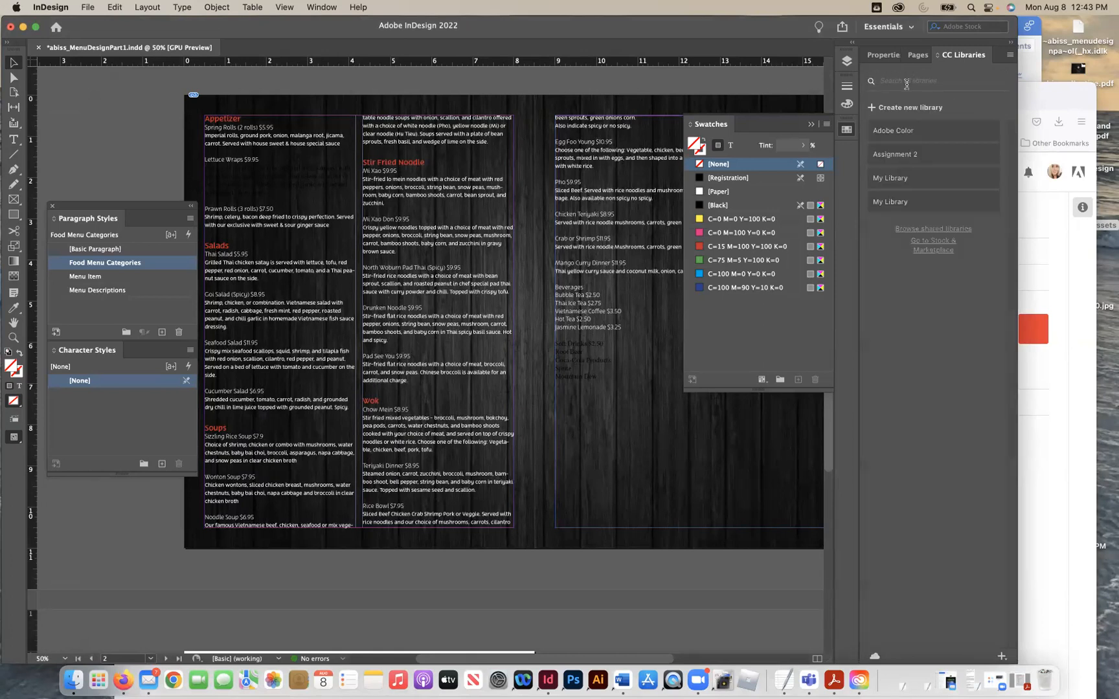
Step: Open the Adobe Color library to browse its themes, and set the fill to the C=15 M=100 Y=100 K=0 swatch
left_click(905, 132)
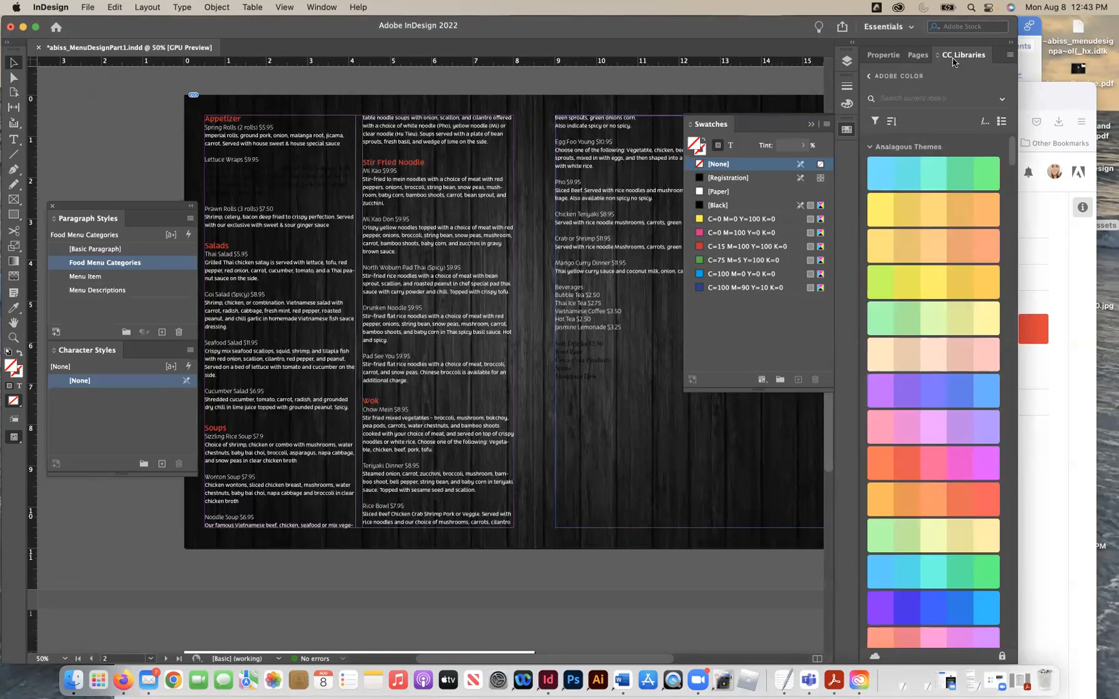
scroll(937, 300, "down", 8)
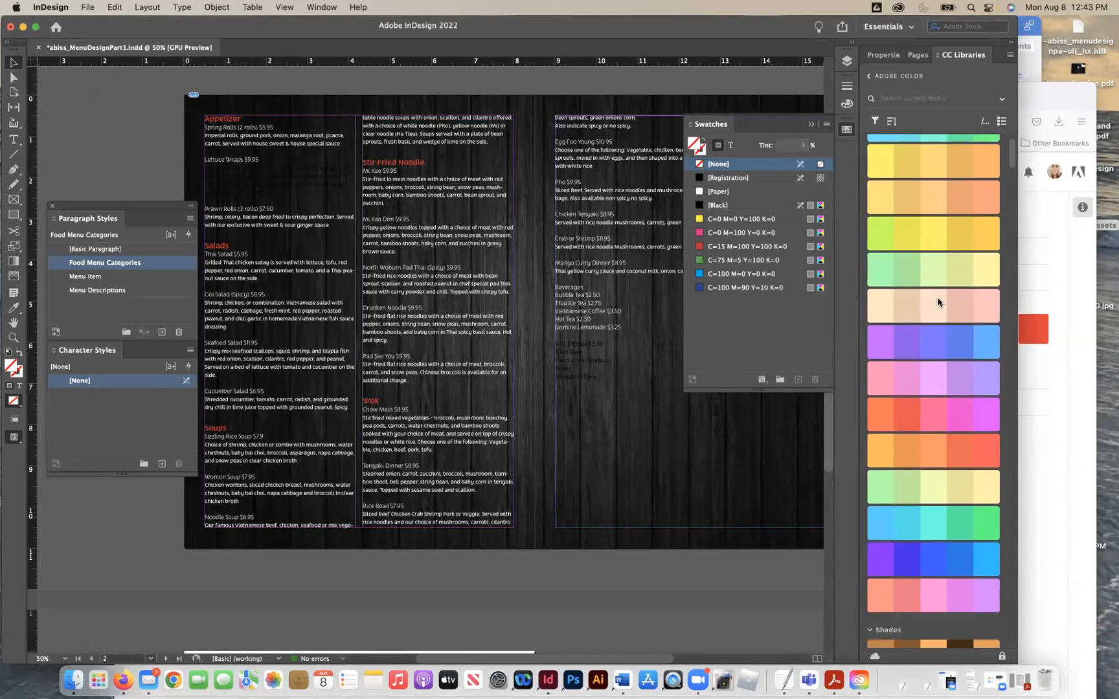
scroll(937, 301, "down", 15)
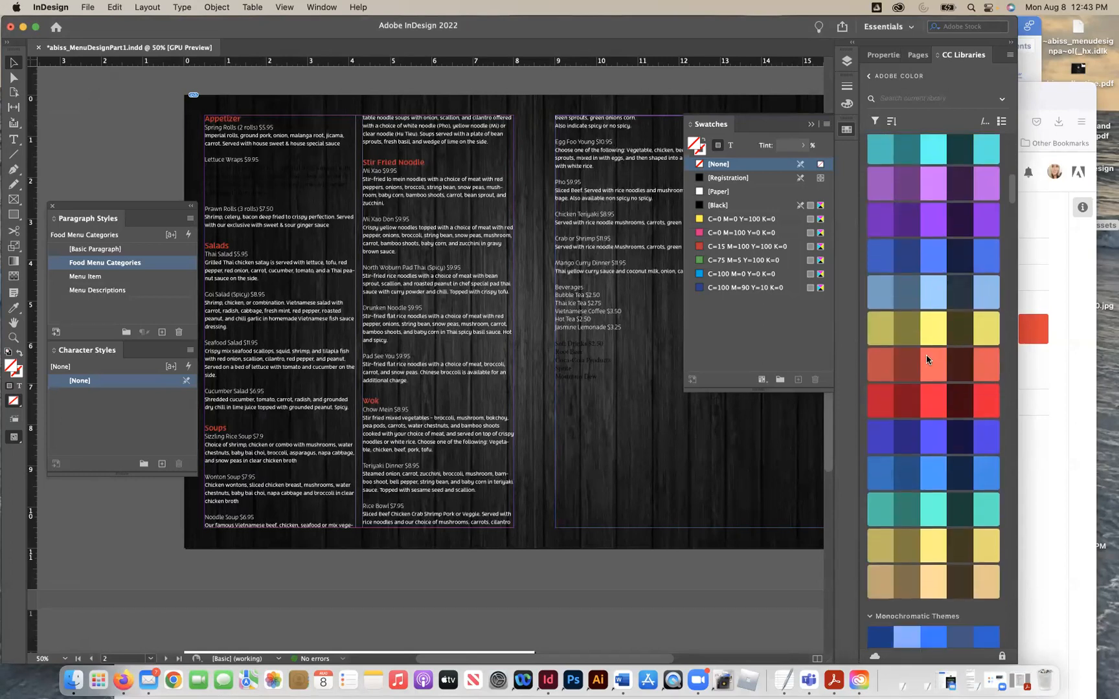
scroll(932, 403, "down", 15)
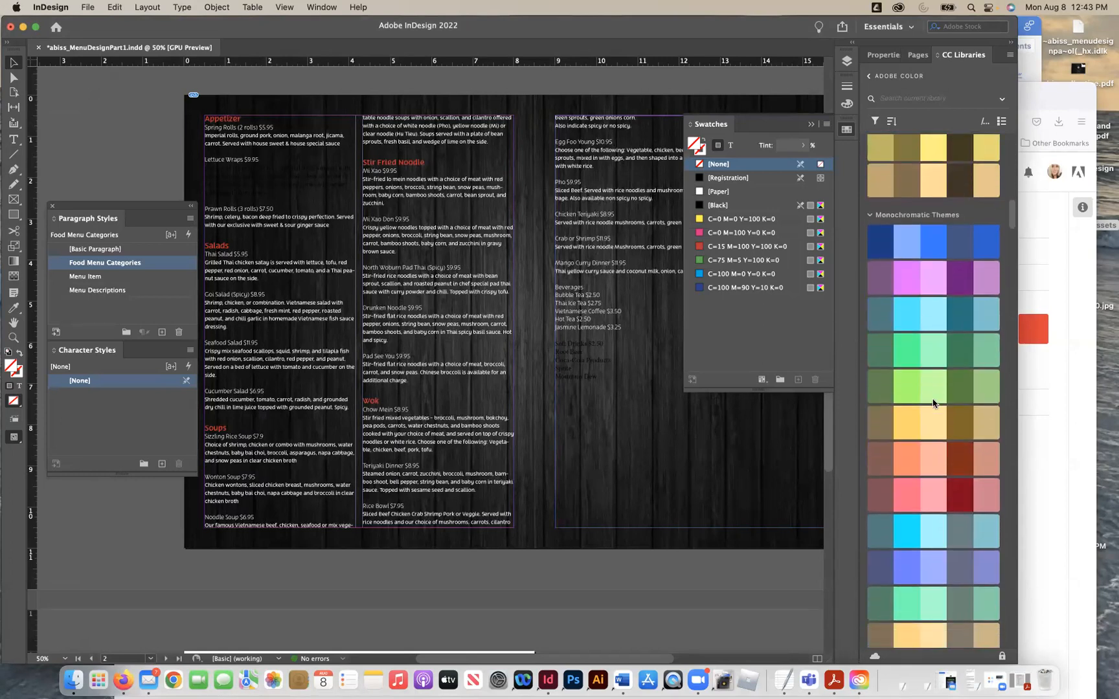
scroll(934, 420, "down", 2)
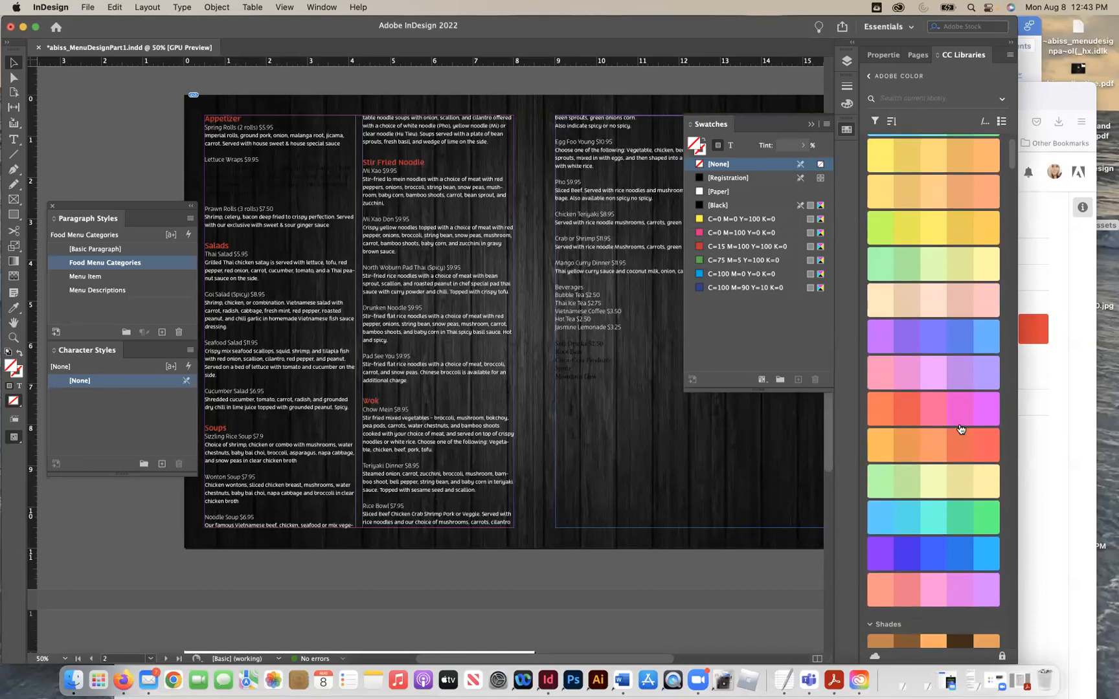
scroll(939, 472, "down", 10)
left_click(698, 247)
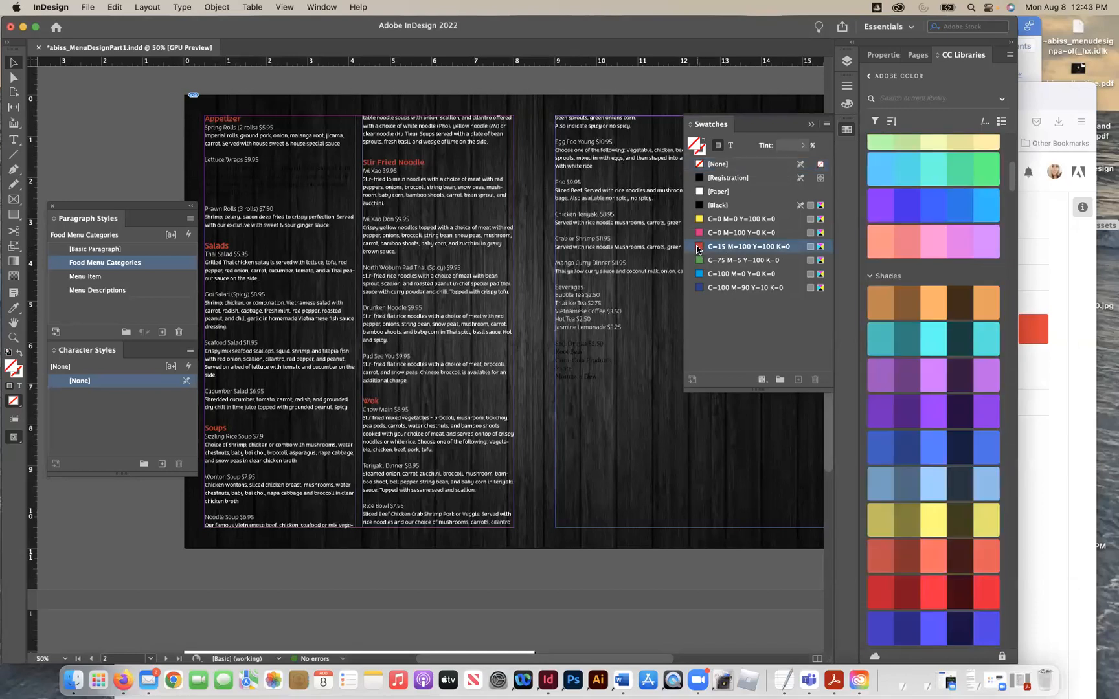
Step: Examine the Adobe Color library's theme groups, from Shades and Monochromatic Themes through Triad Themes, Ocean, Day and Night
scroll(926, 336, "down", 6)
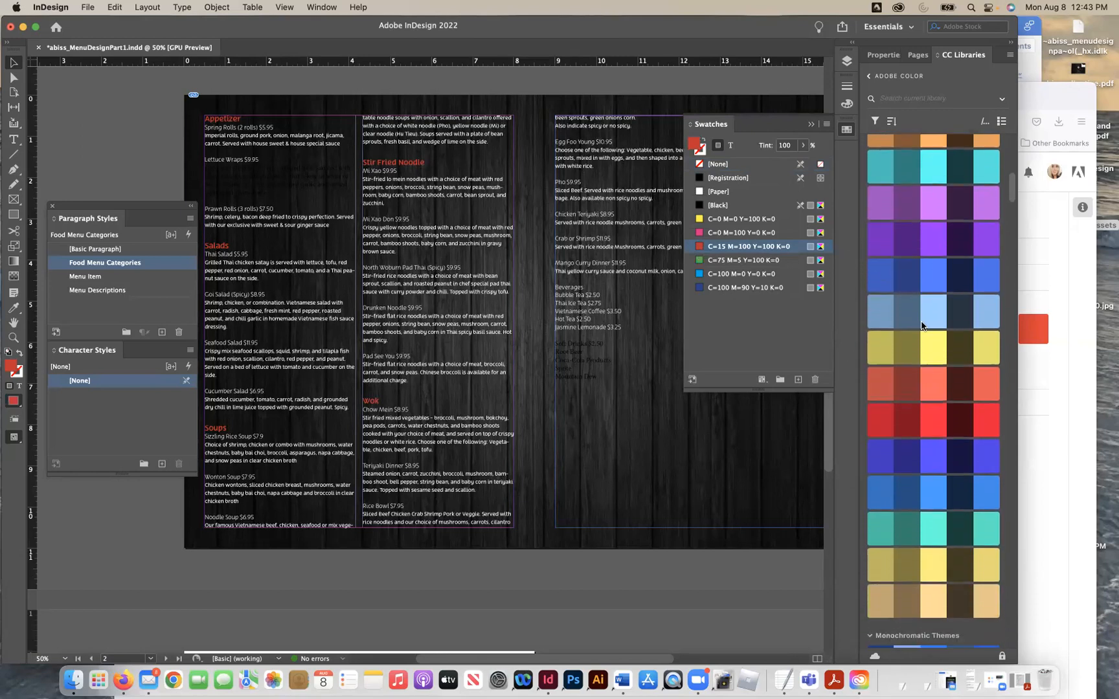
scroll(887, 418, "down", 15)
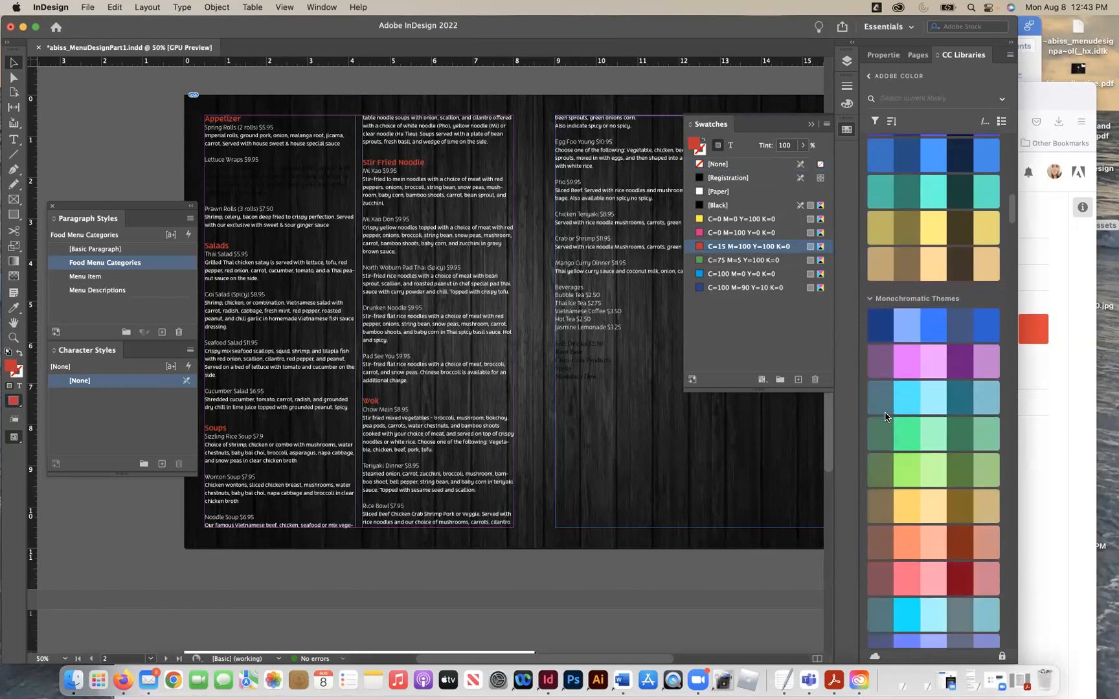
scroll(885, 416, "down", 7)
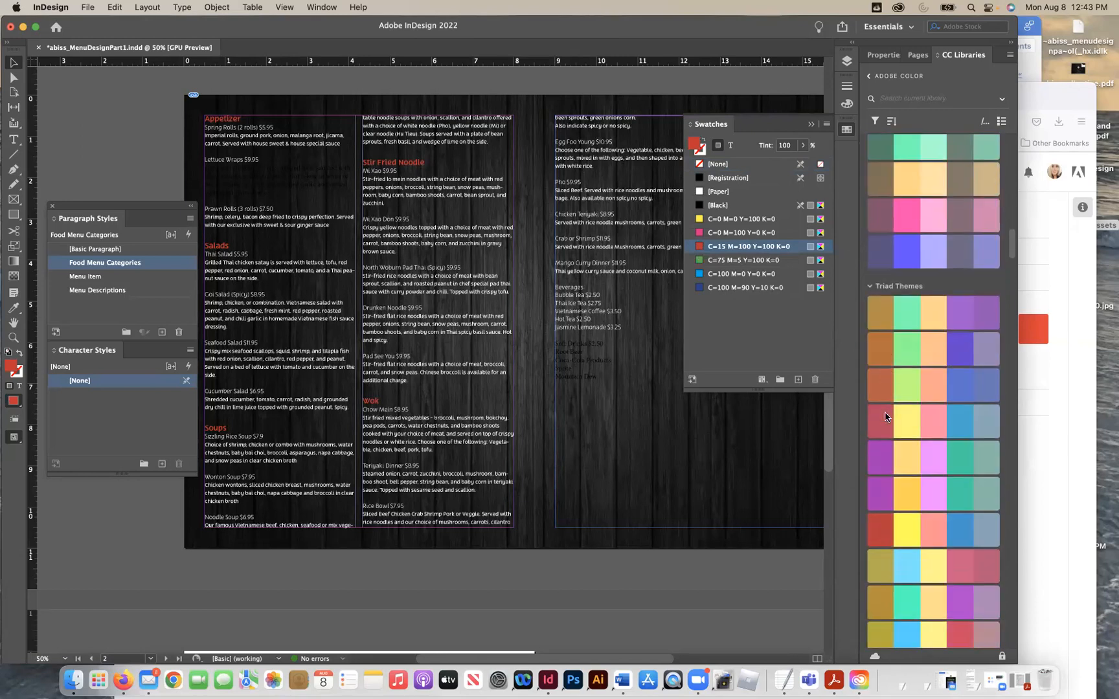
scroll(885, 417, "down", 3)
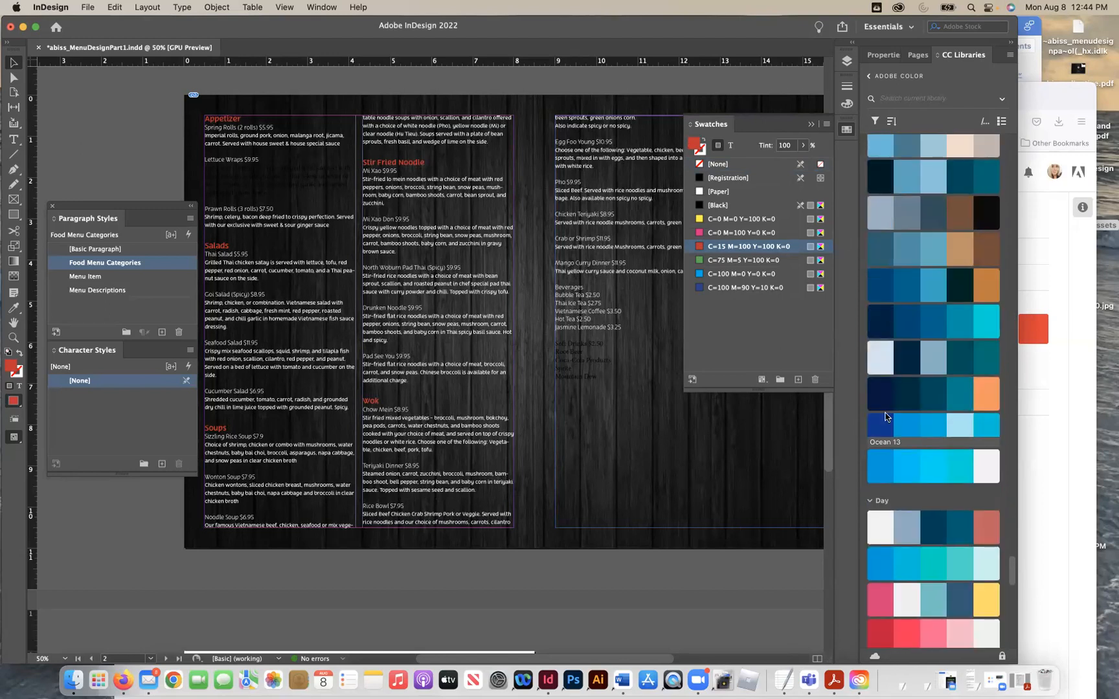
scroll(884, 417, "down", 10)
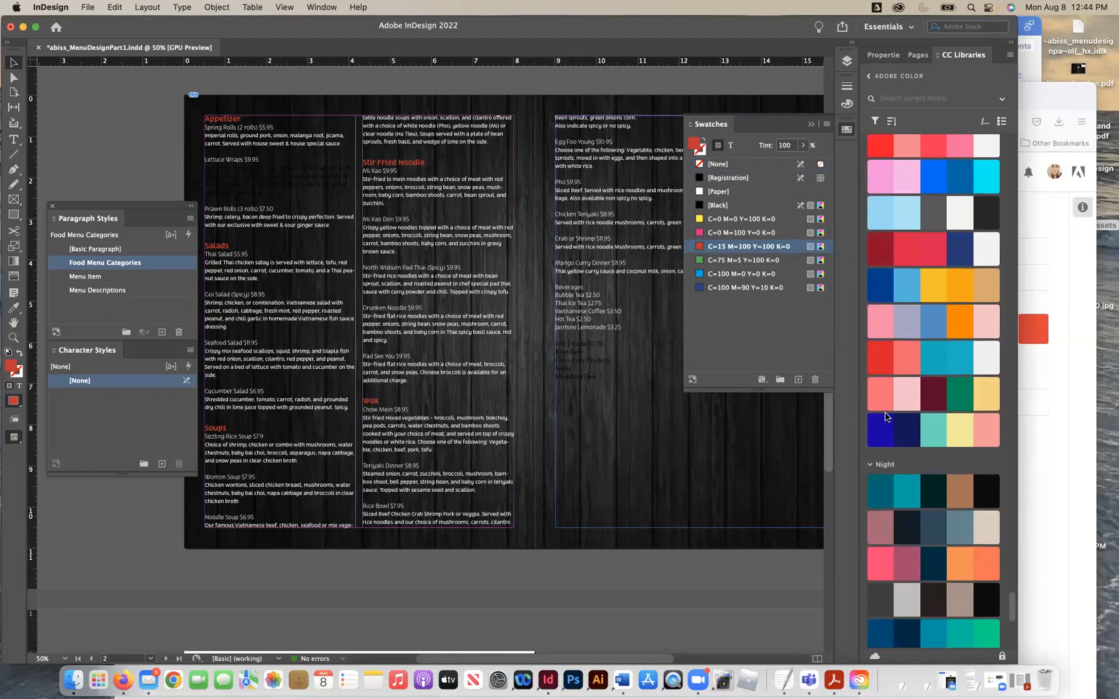
scroll(885, 417, "down", 6)
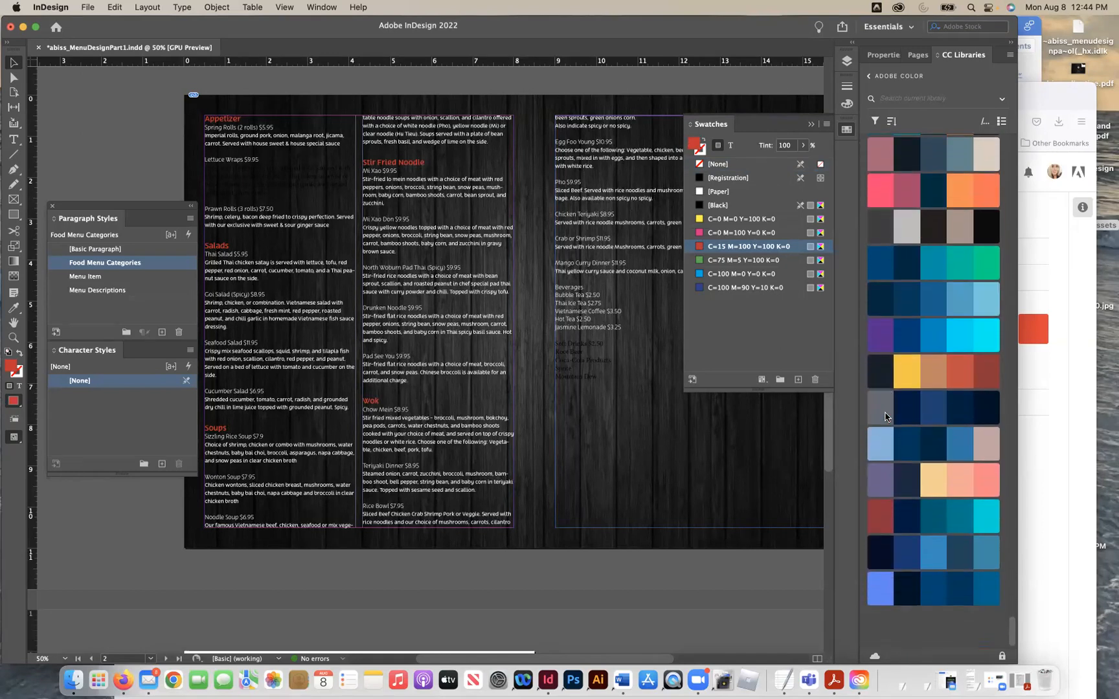
scroll(919, 394, "down", 10)
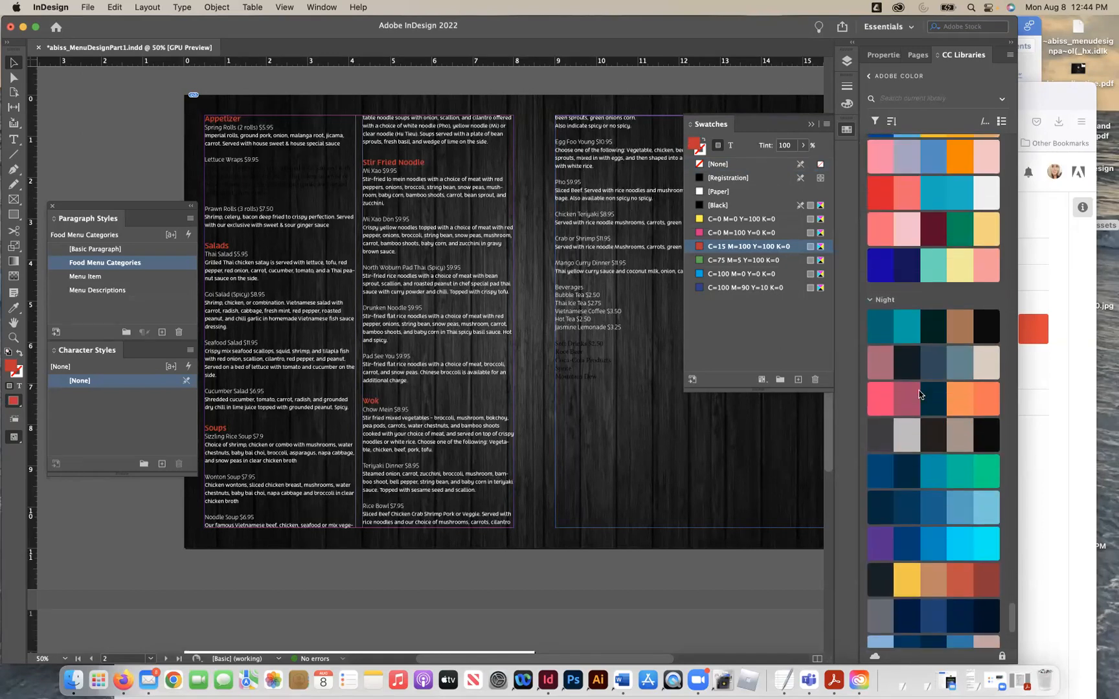
scroll(920, 394, "up", 1)
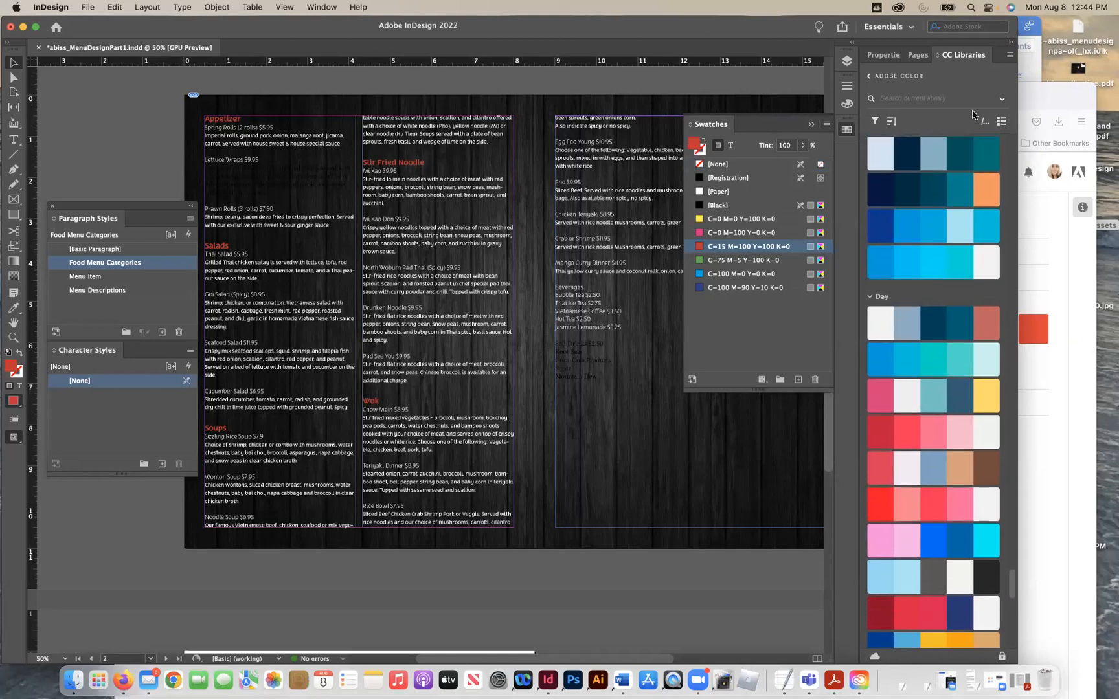
scroll(968, 153, "up", 8)
scroll(976, 202, "up", 5)
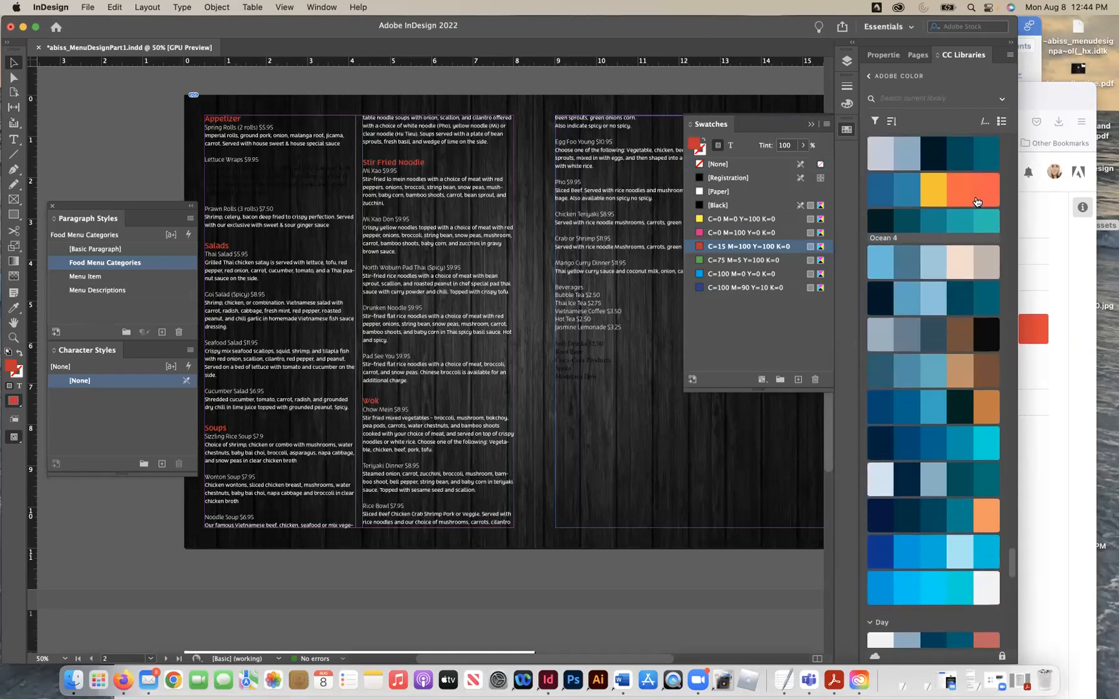
Step: Preview the Adobe Color library as a list, return to the grid view, and look over the Shades themes
left_click(1001, 121)
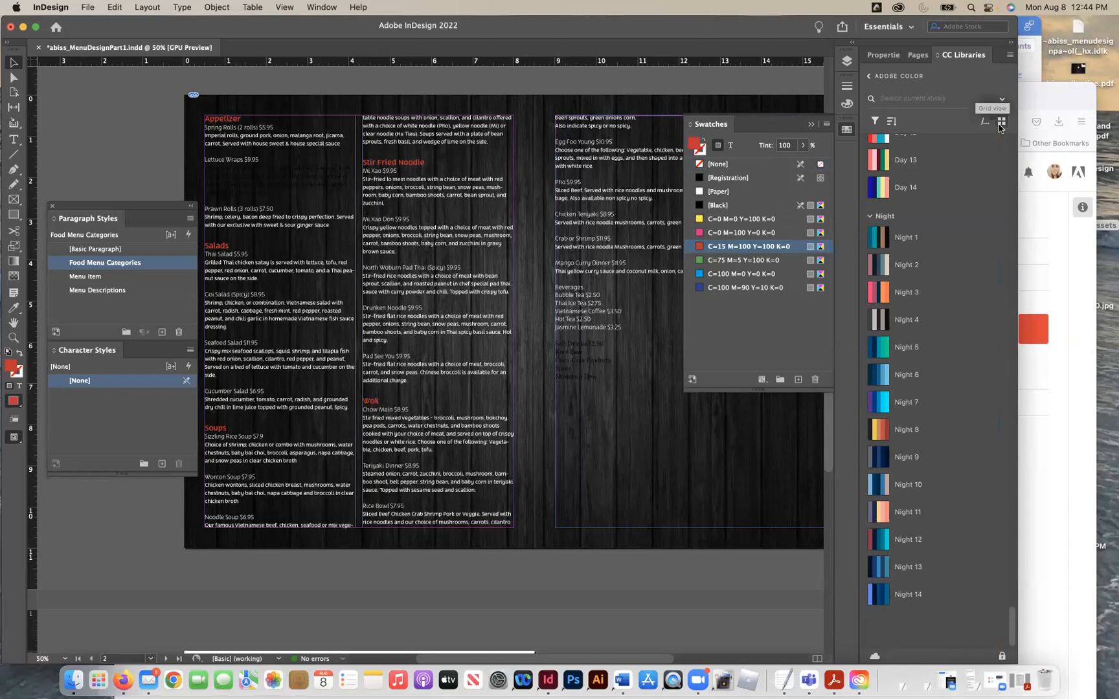
left_click(1001, 123)
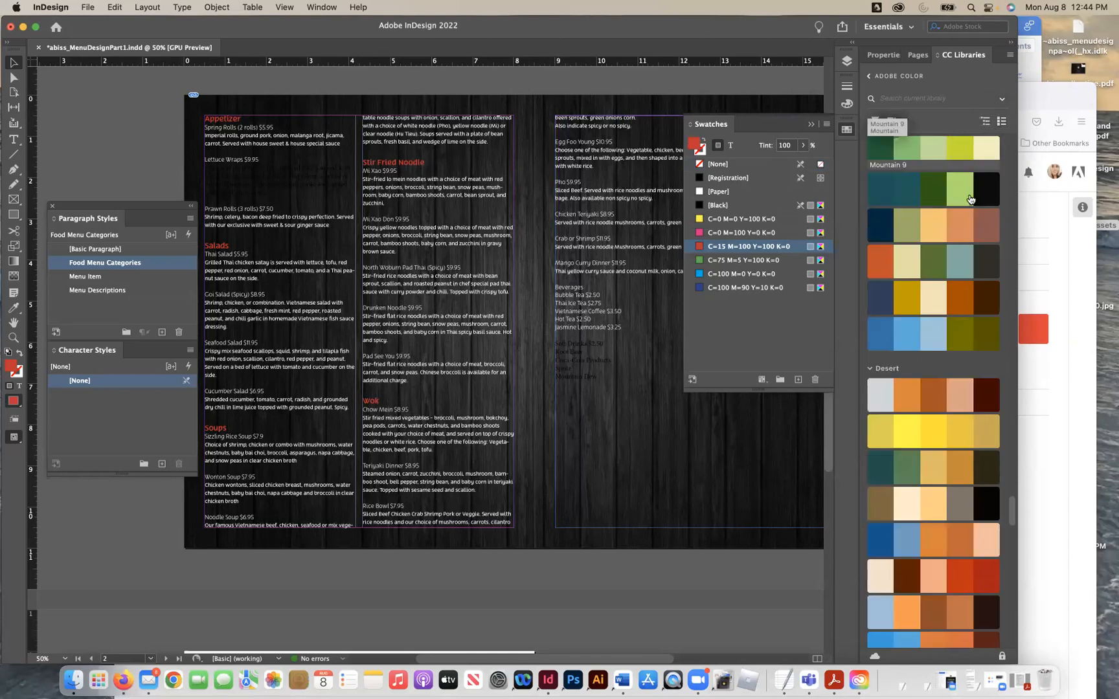
scroll(969, 194, "up", 15)
scroll(968, 197, "up", 10)
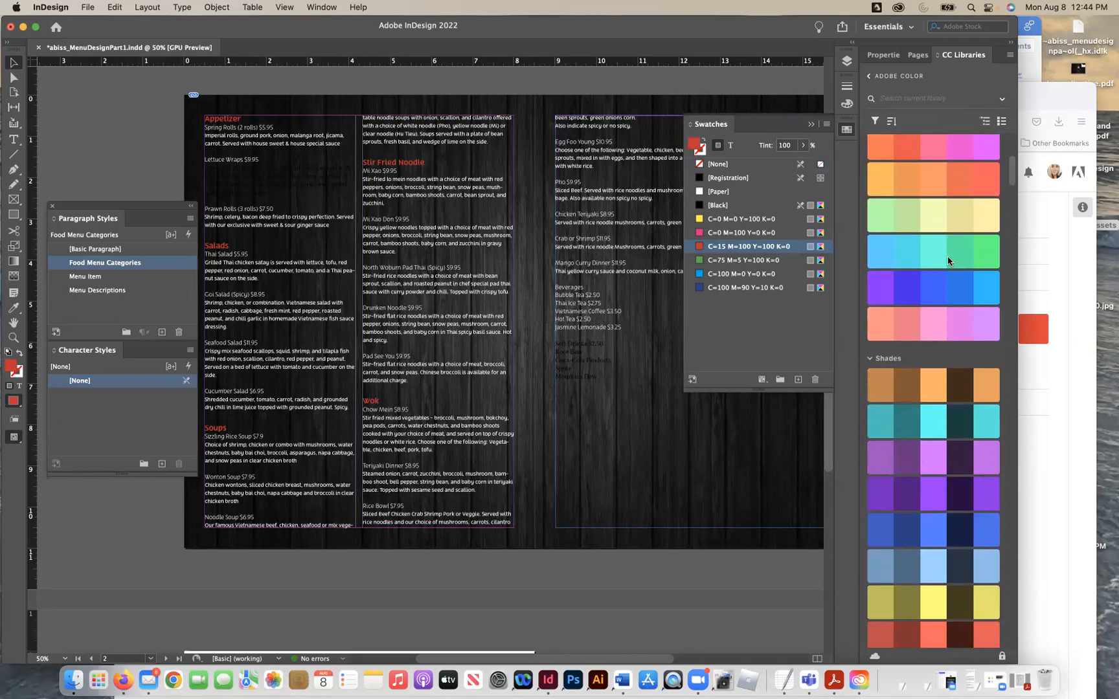
scroll(948, 261, "down", 5)
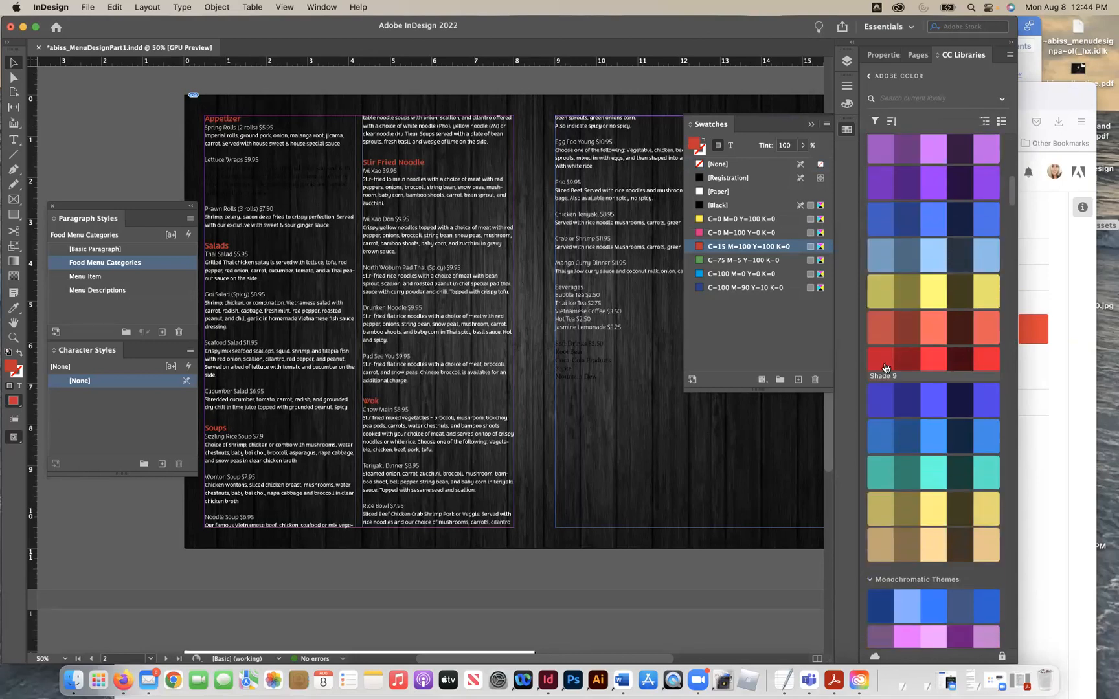
mouse_move(886, 368)
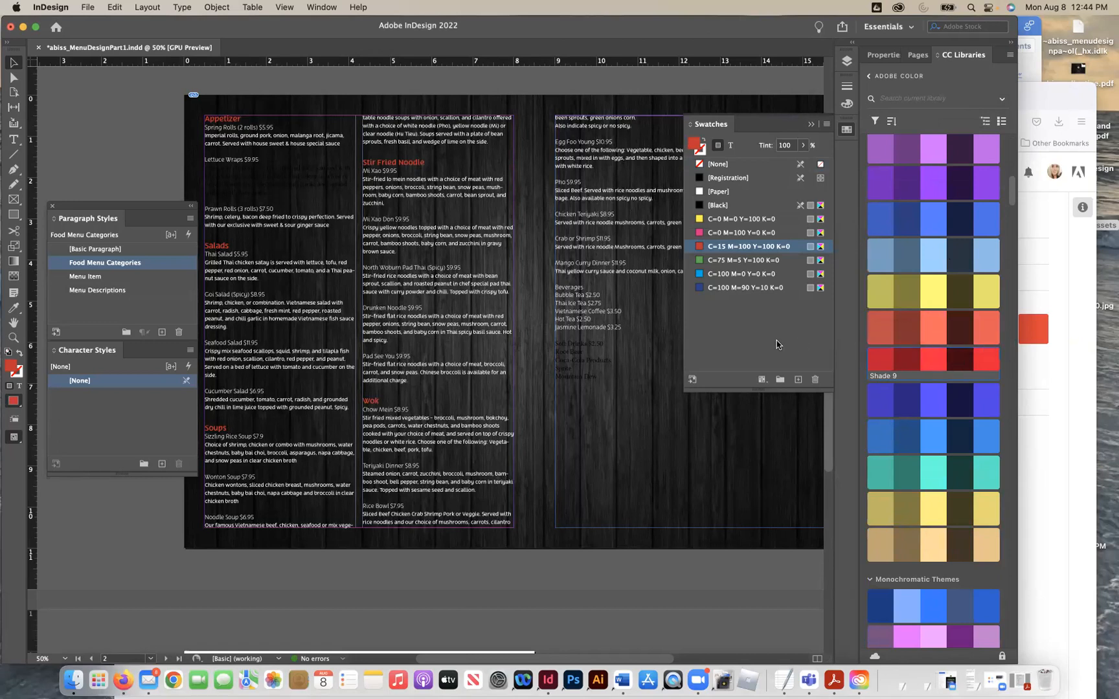
left_click(875, 122)
left_click(874, 124)
left_click(874, 125)
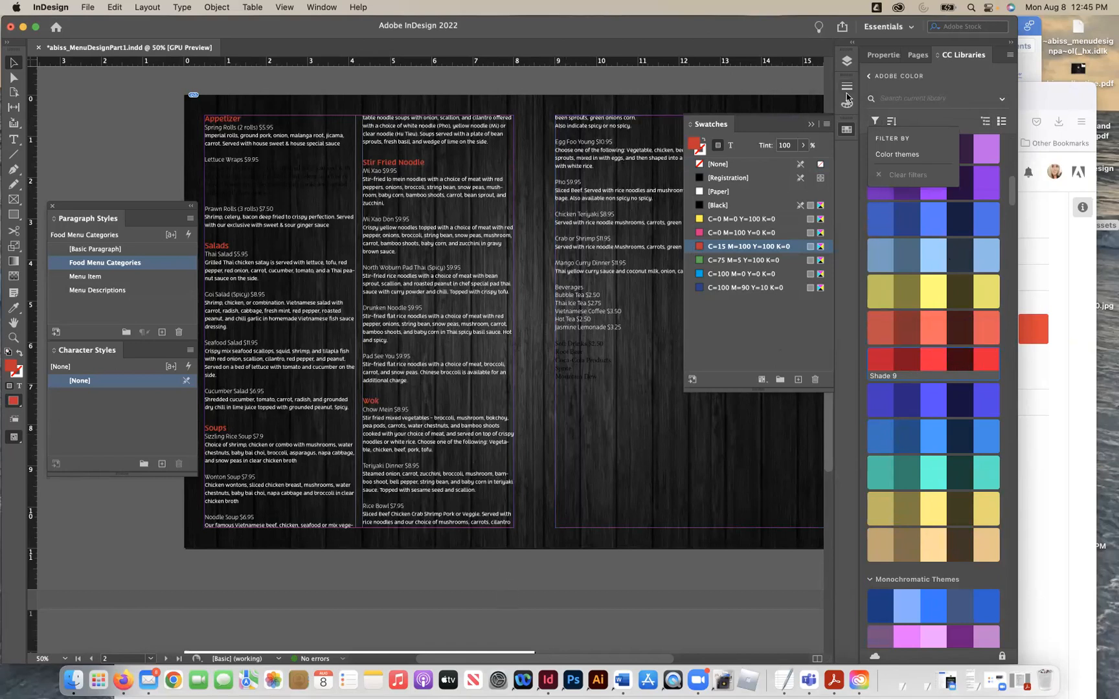
left_click(826, 127)
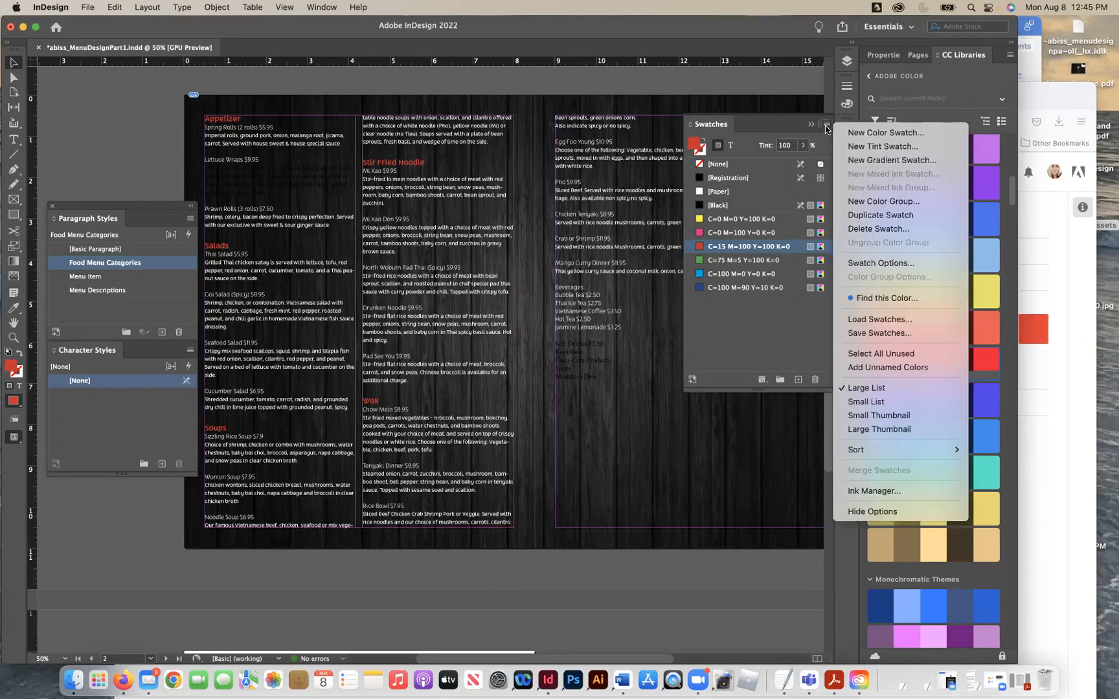
left_click(868, 320)
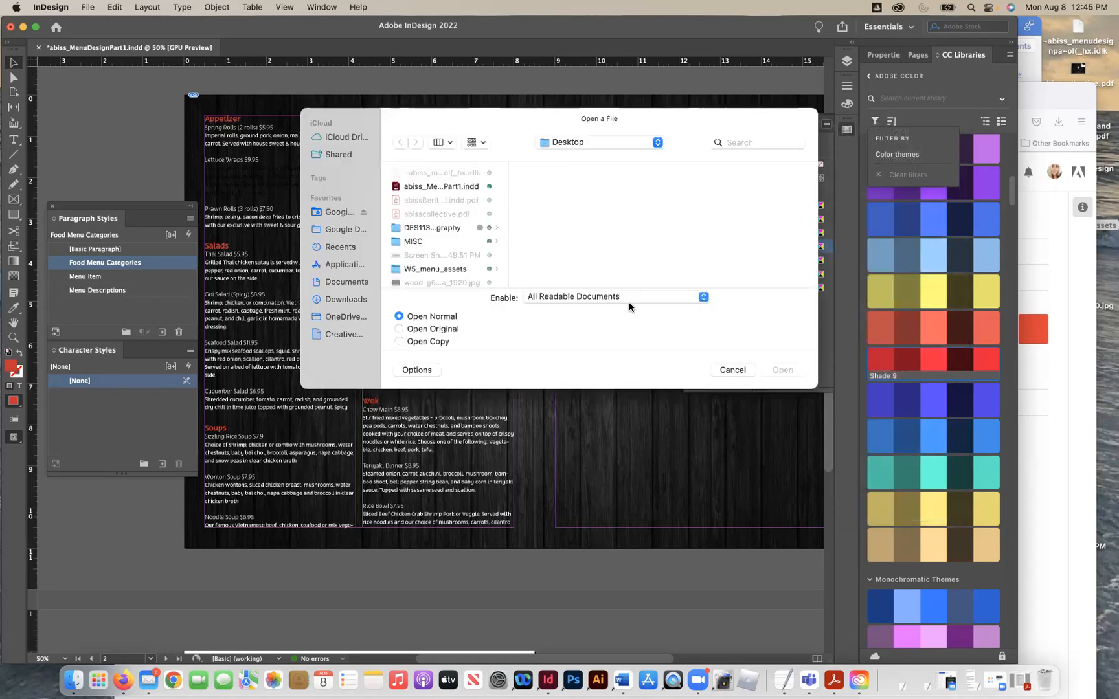
left_click(732, 369)
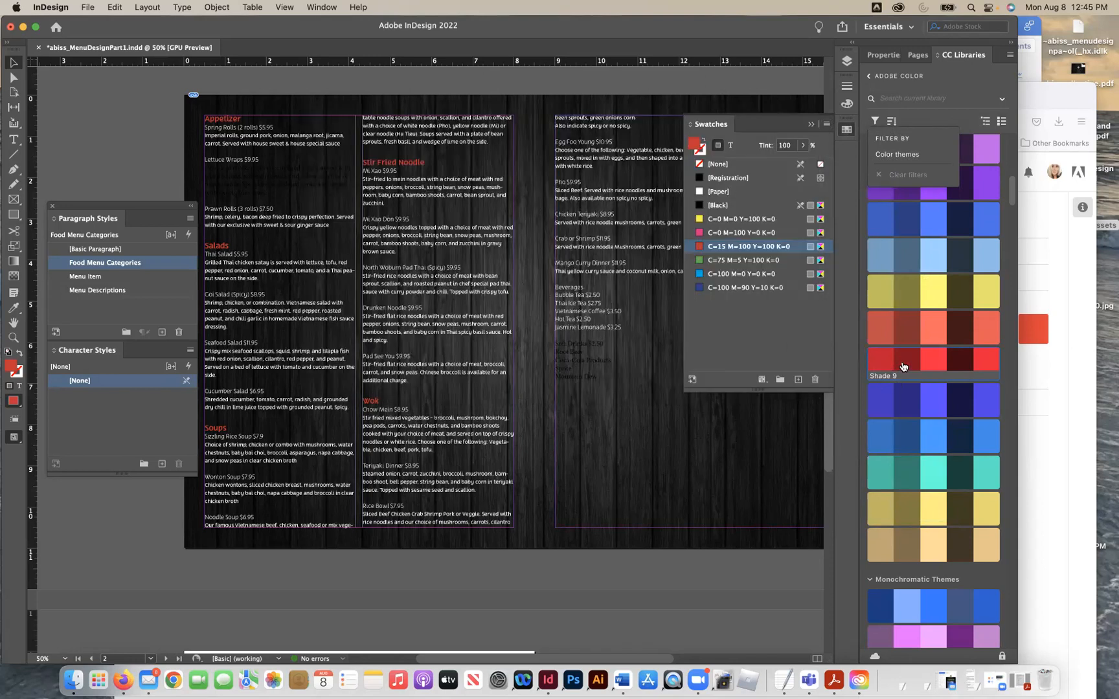
Step: Examine the Adobe Color library's Monochromatic Themes in grid and list view, with the search kept on the current library
scroll(945, 366, "down", 5)
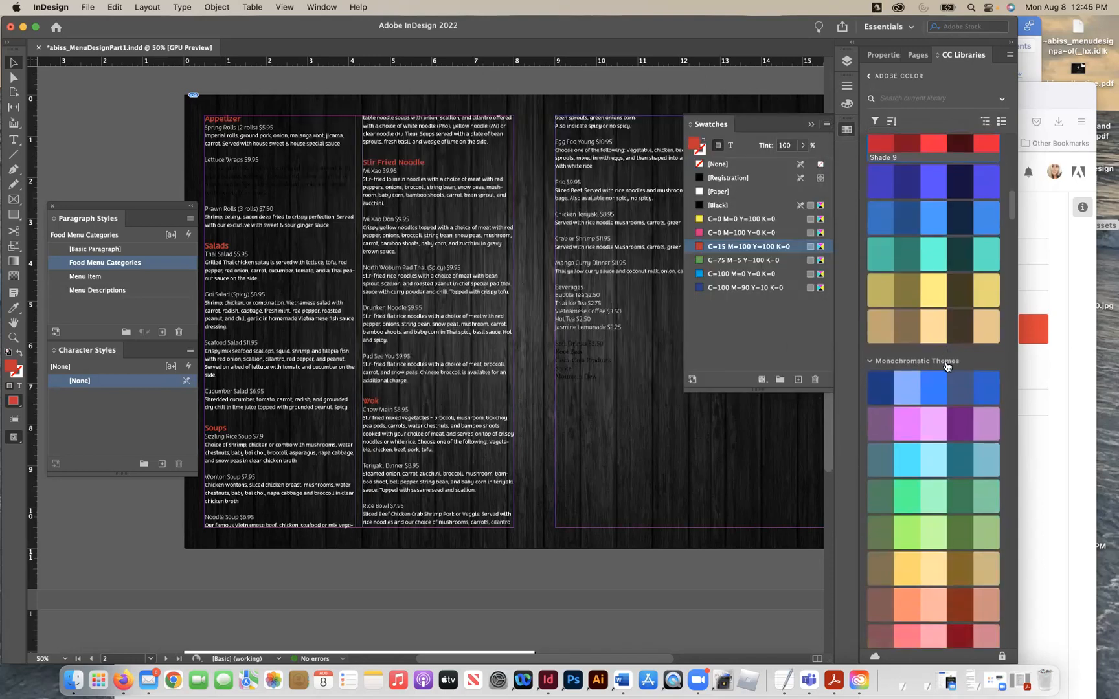
scroll(946, 366, "down", 1)
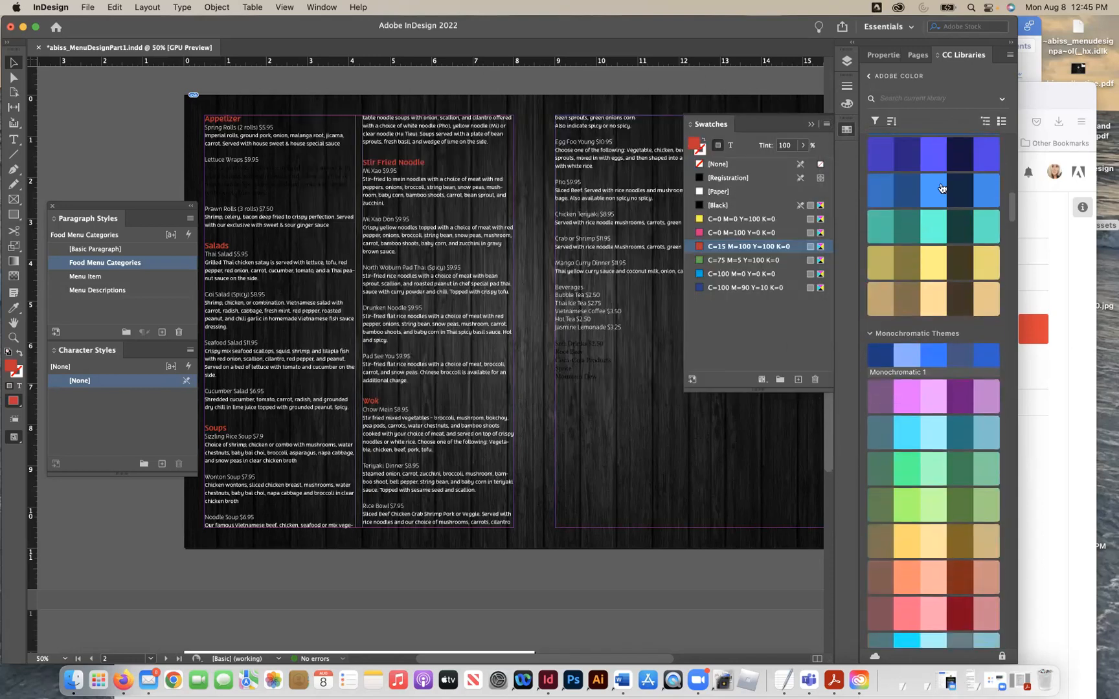
left_click(1000, 122)
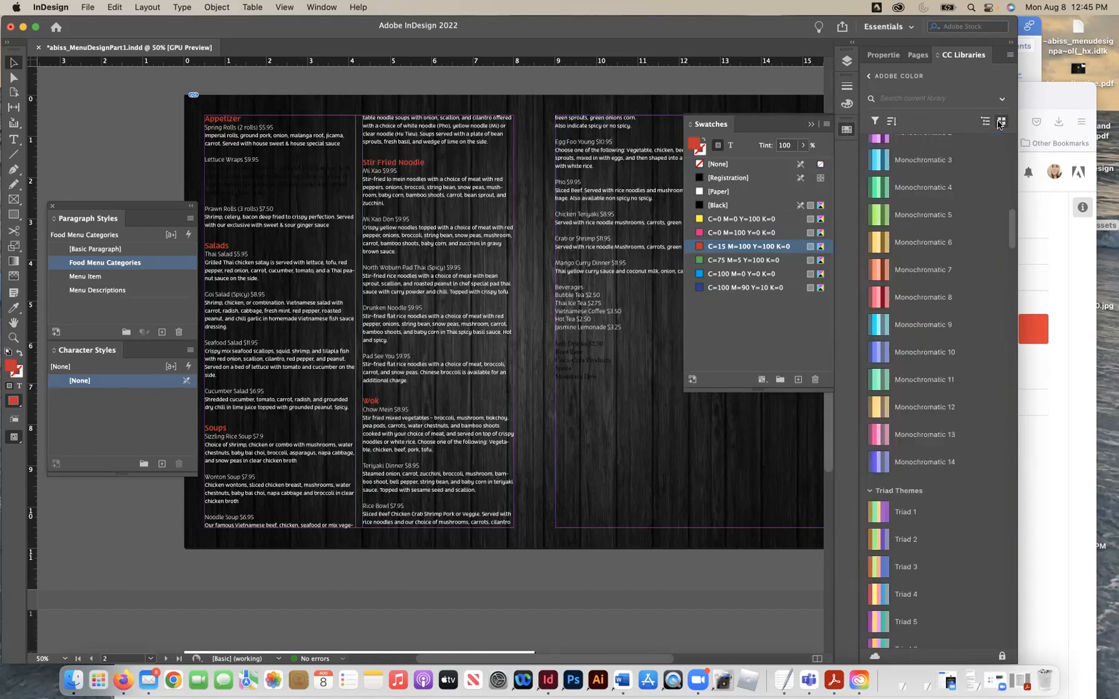
left_click(1000, 122)
left_click(1002, 99)
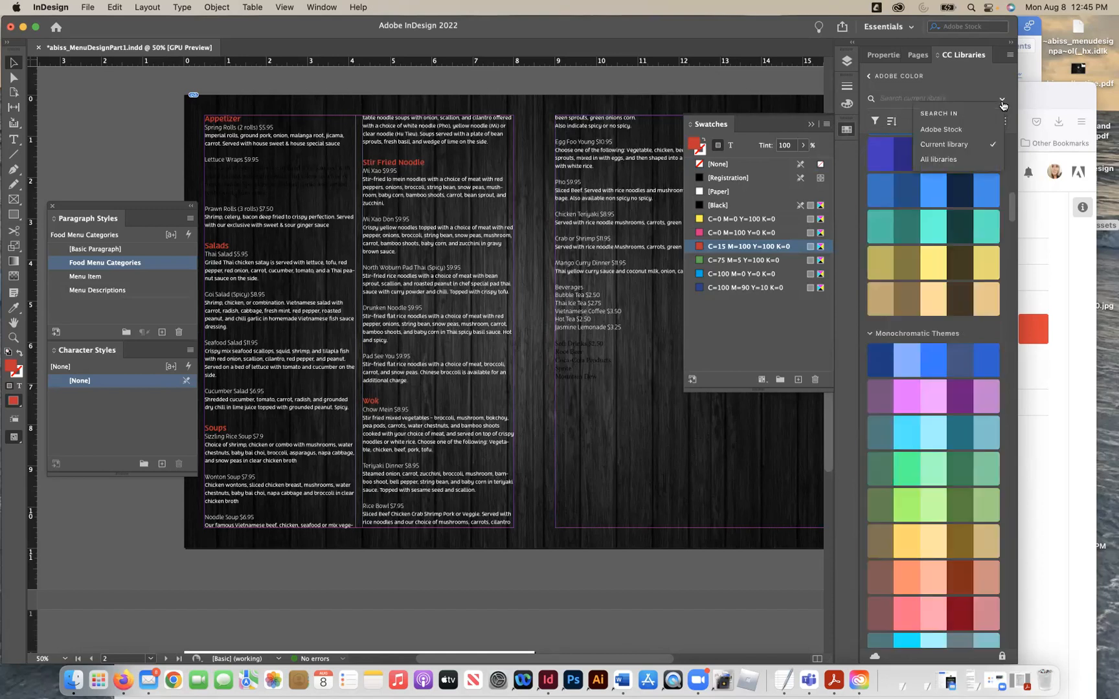
left_click(958, 145)
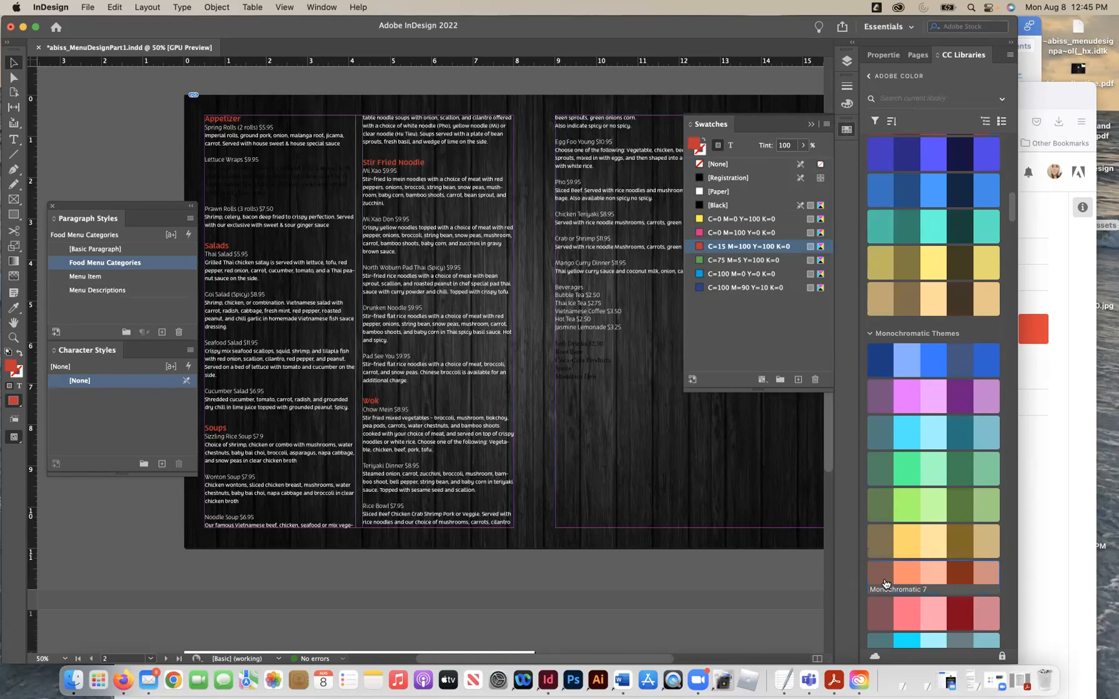
mouse_move(905, 577)
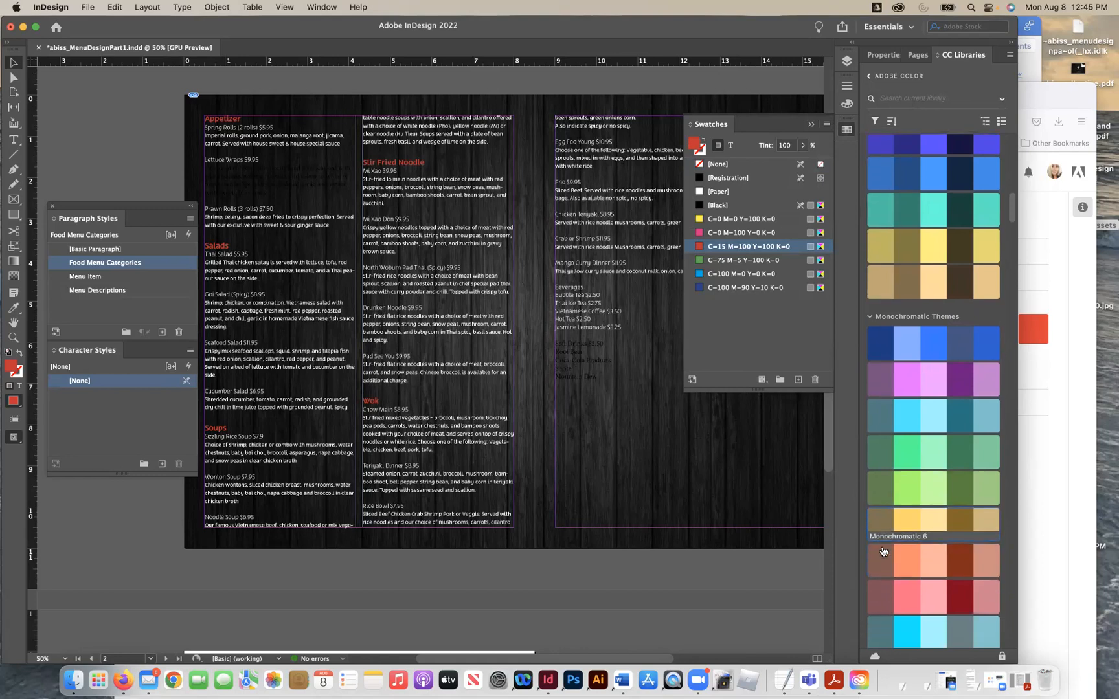
scroll(907, 538, "down", 2)
Step: Duplicate the C=15 M=100 Y=100 K=0 swatch, check the copy's options without changing them, and collapse the swatches
left_click(800, 380)
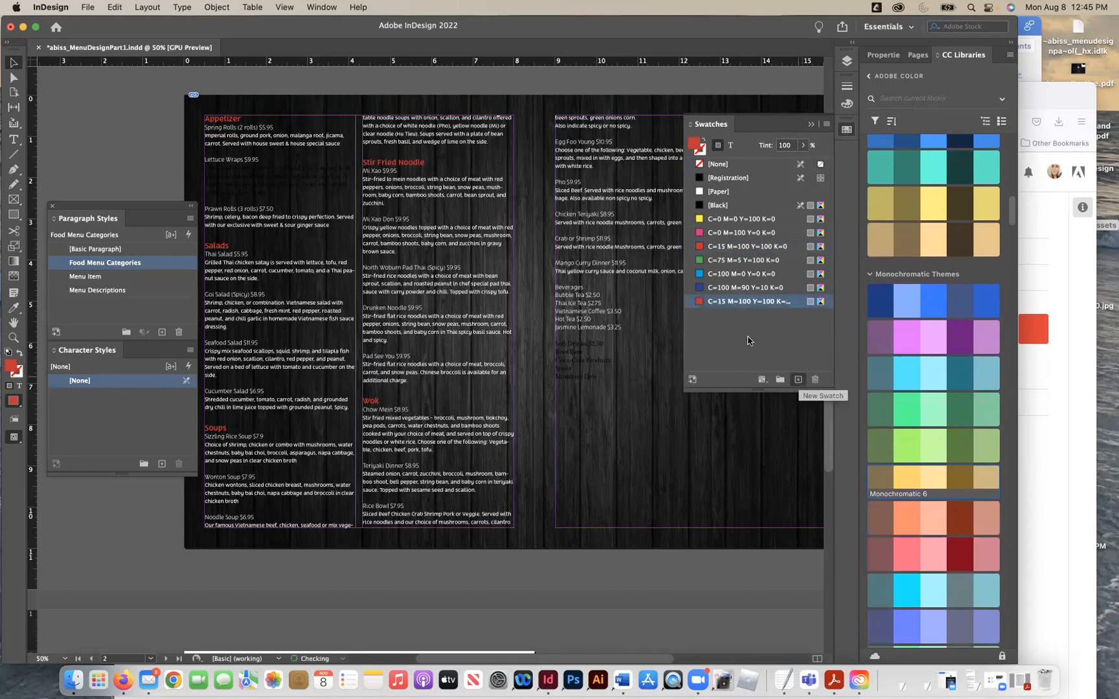
double_click(700, 305)
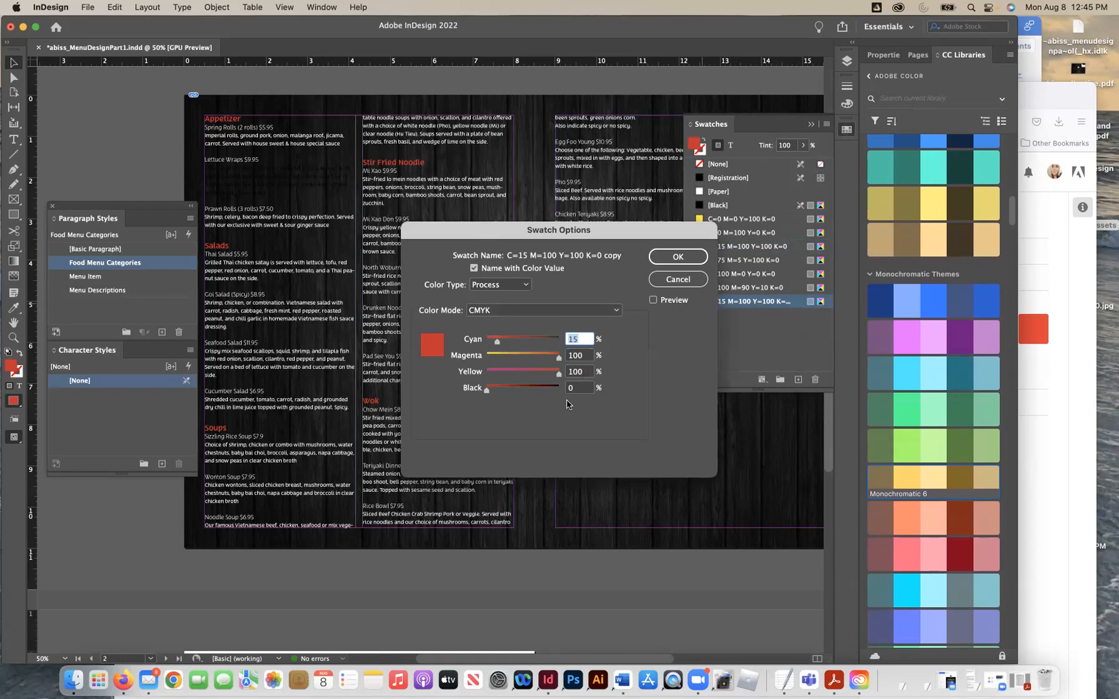
left_click(678, 280)
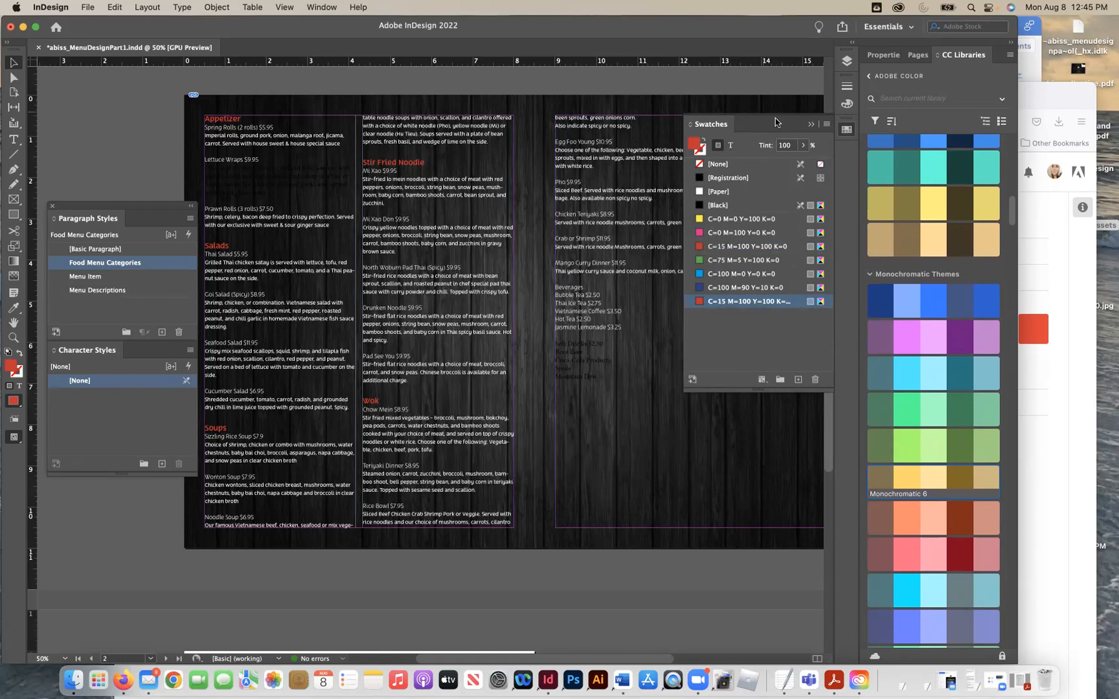
left_click(809, 125)
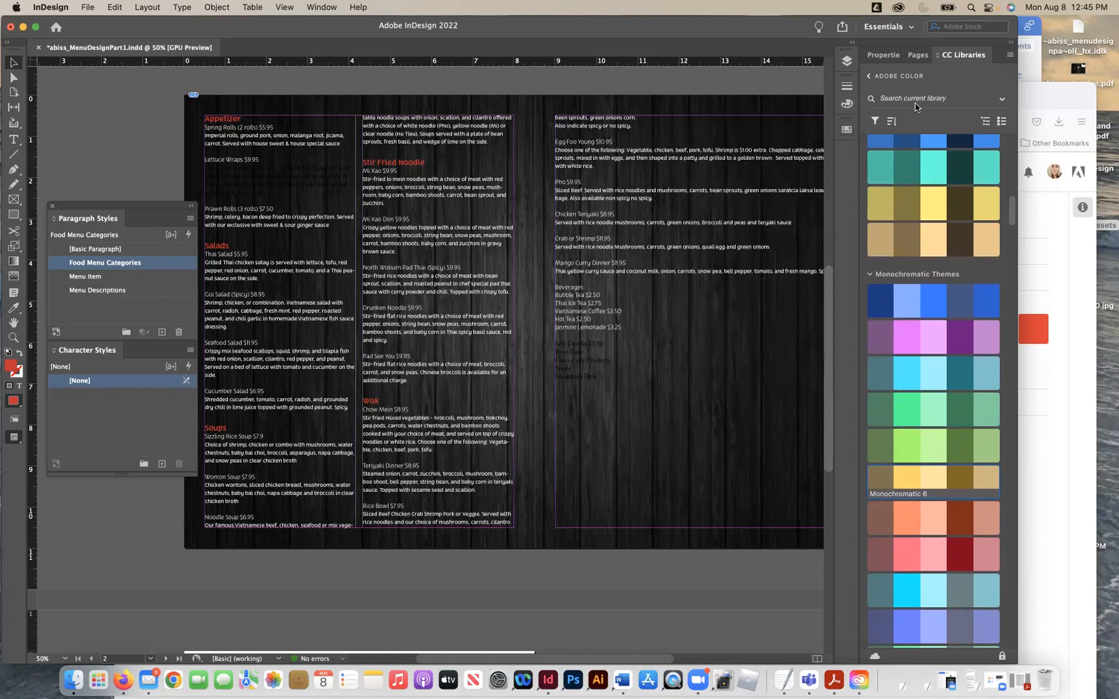
Step: Return to the list of libraries and create a new library named Menu Design
left_click(870, 76)
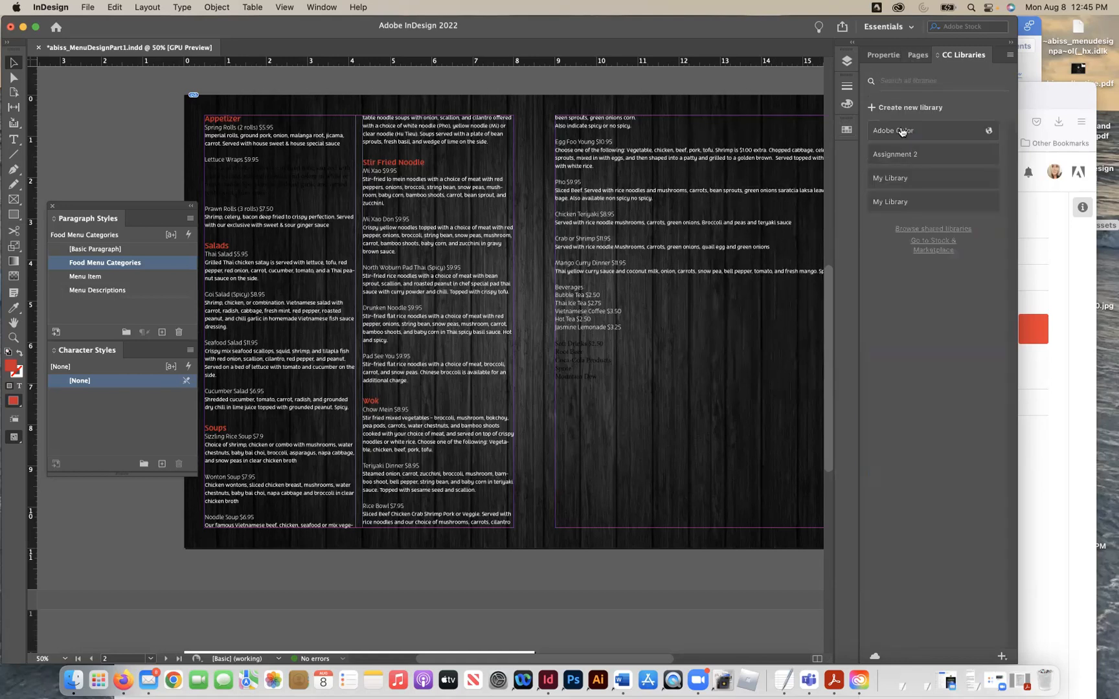
left_click(901, 106)
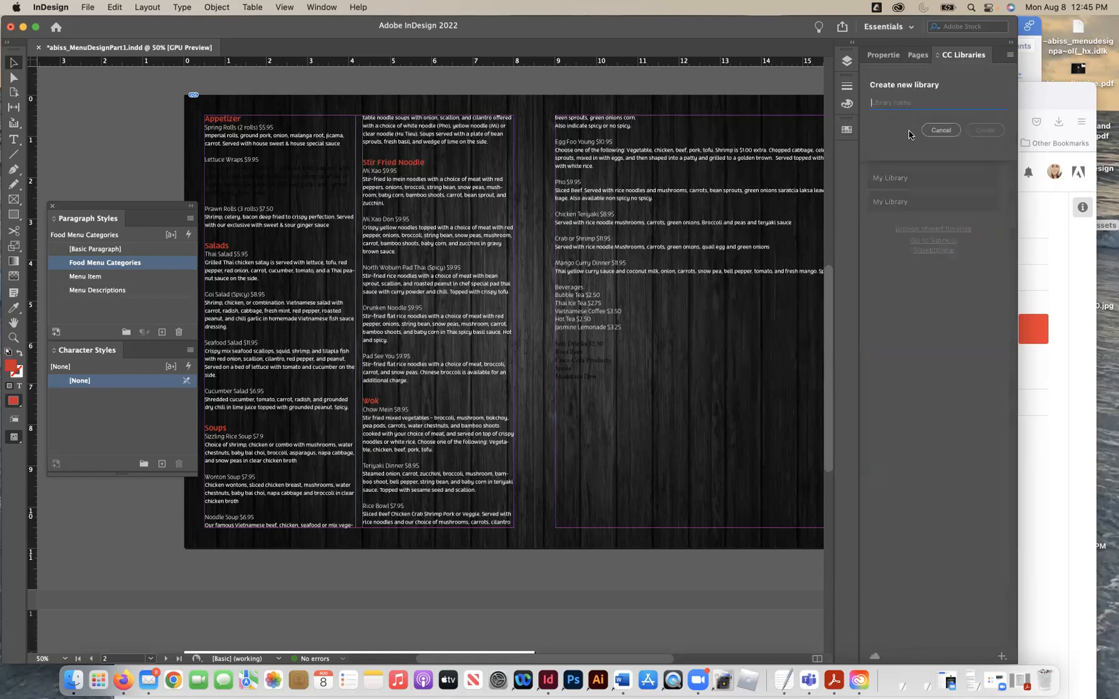
type("Menu Design")
left_click(995, 129)
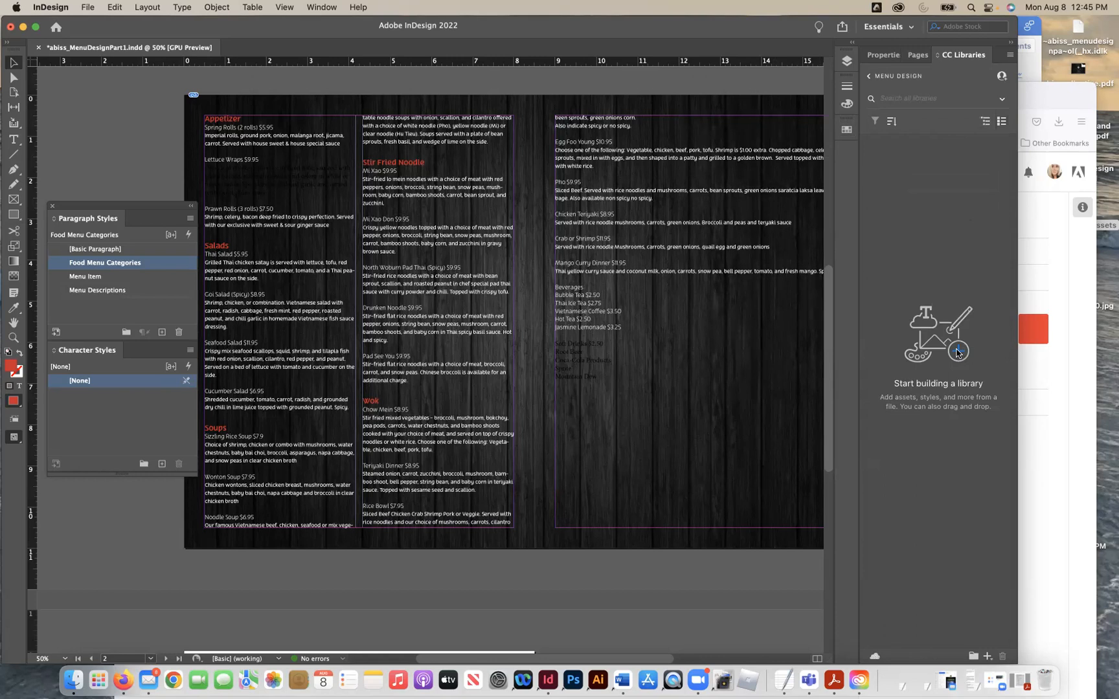
Step: Dismiss the capture tour offer and add the current red fill color to the Menu Design library
left_click(988, 657)
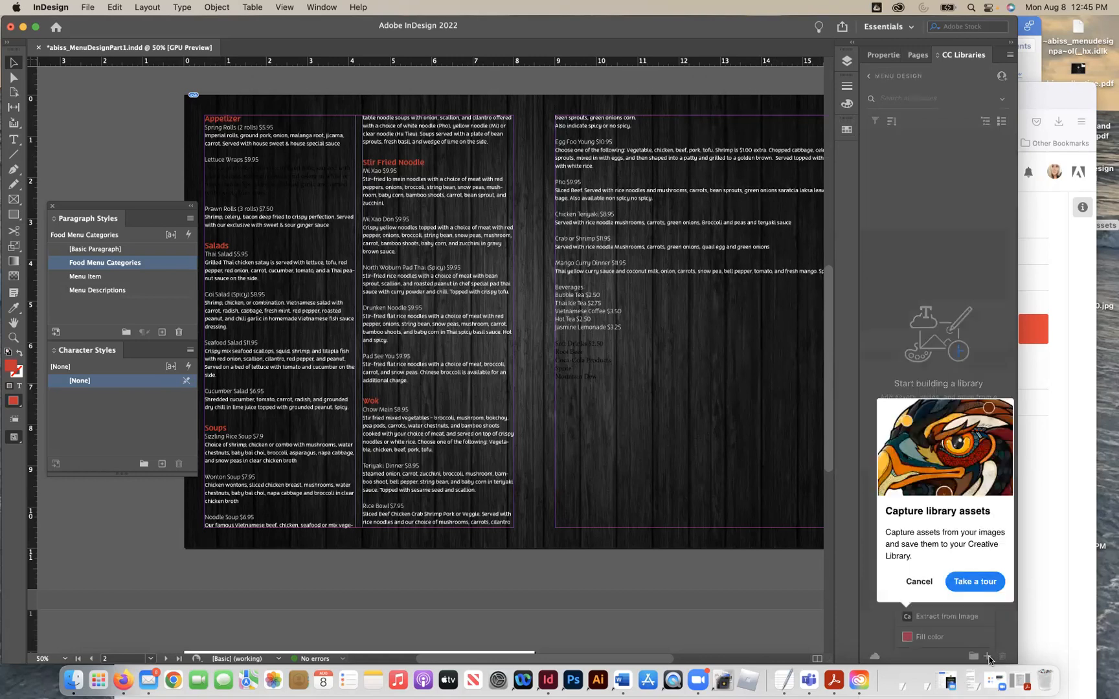
left_click(919, 582)
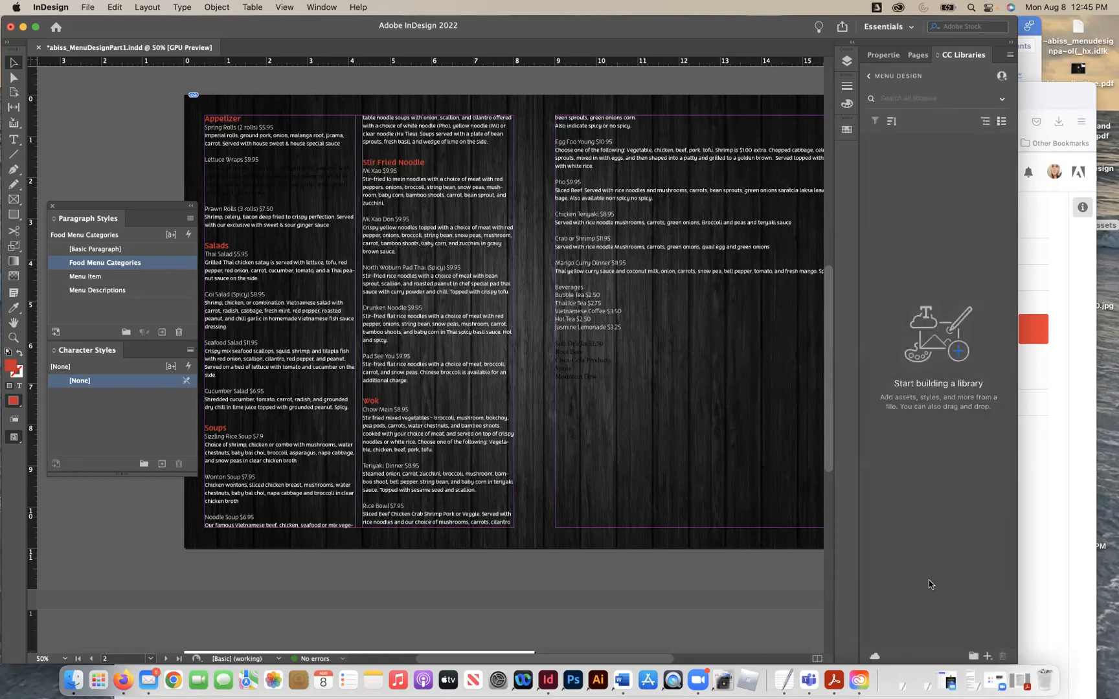
left_click(987, 656)
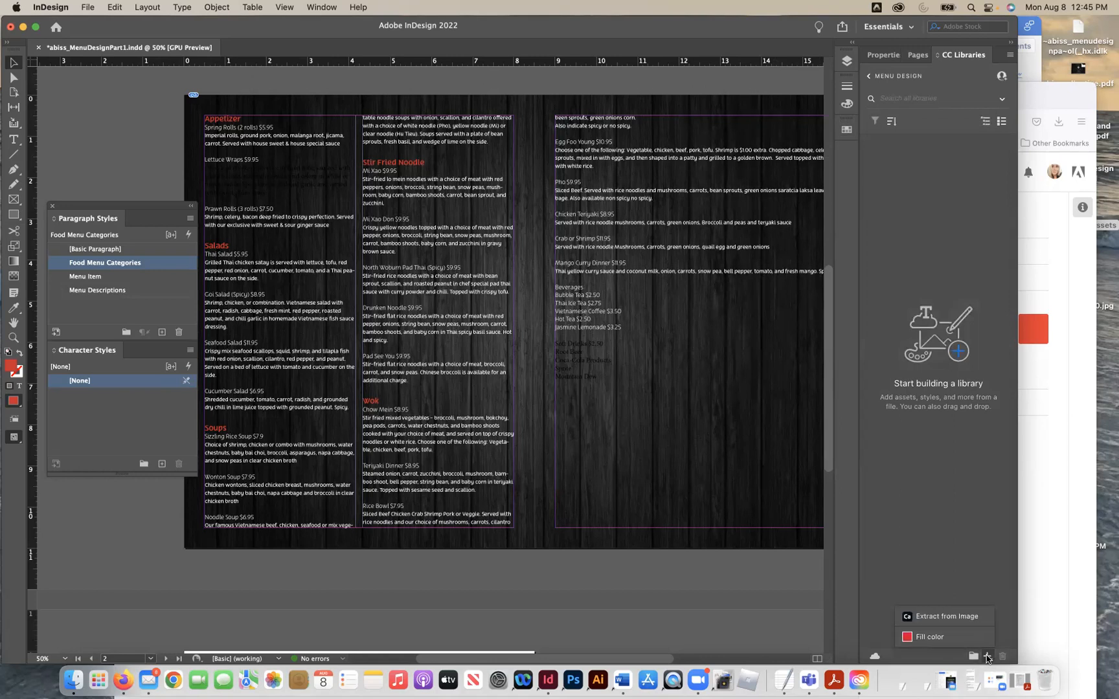
left_click(931, 637)
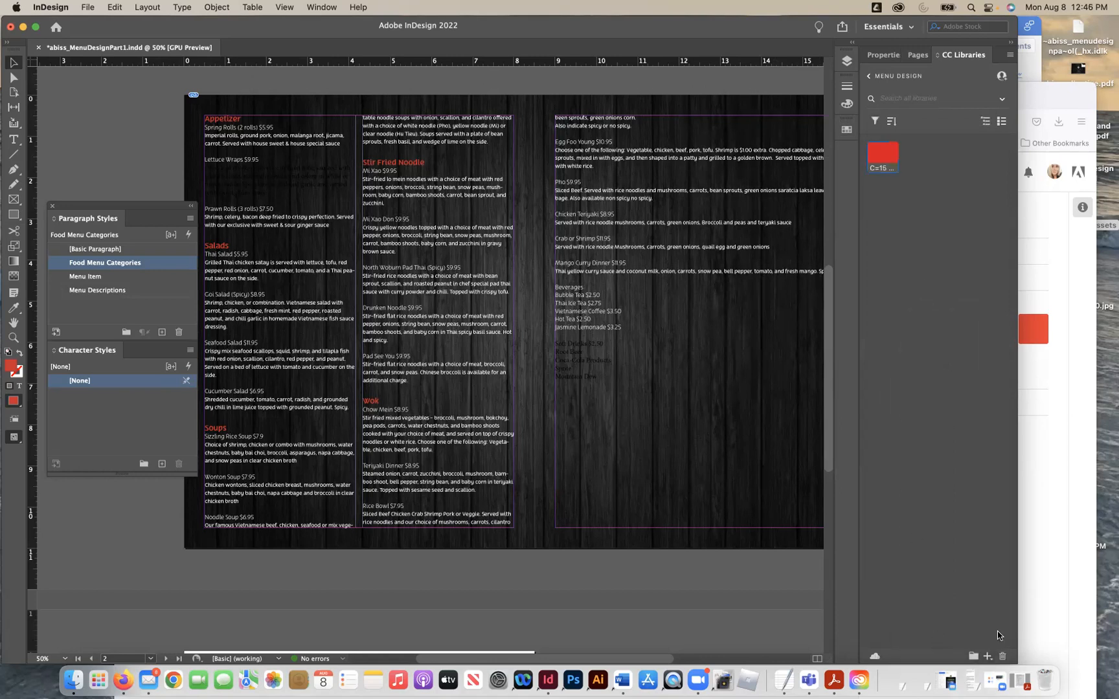
Step: Start Extract from Image for the Menu Design library and advance its tour past the asset type explanation
left_click(988, 657)
left_click(962, 617)
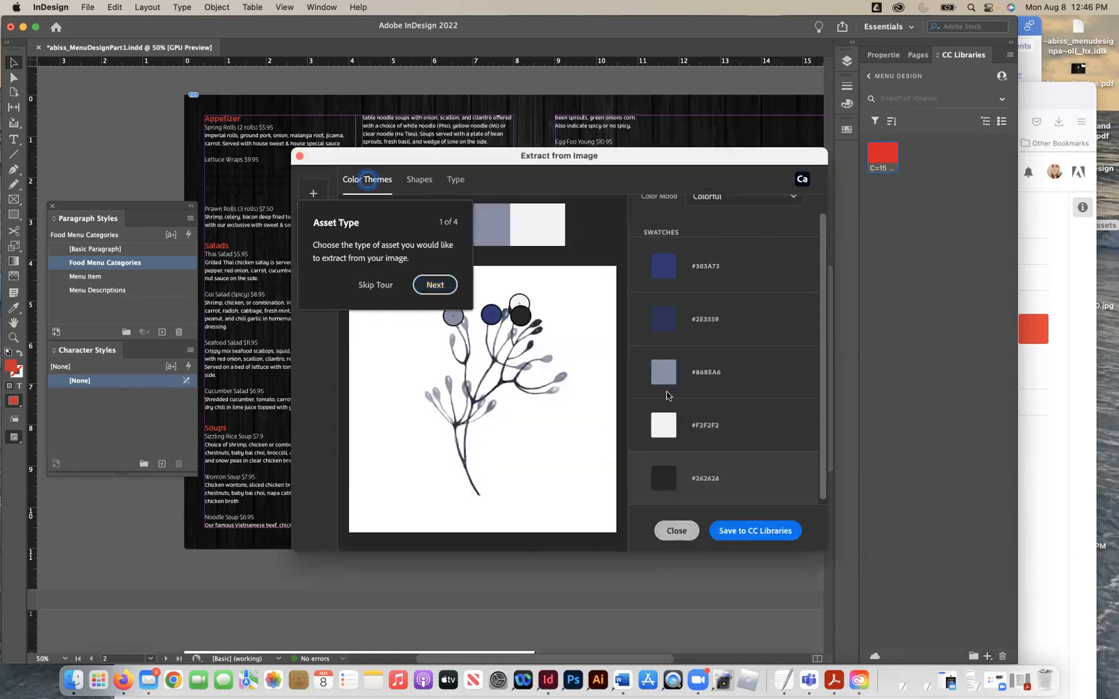
scroll(673, 382, "up", 1)
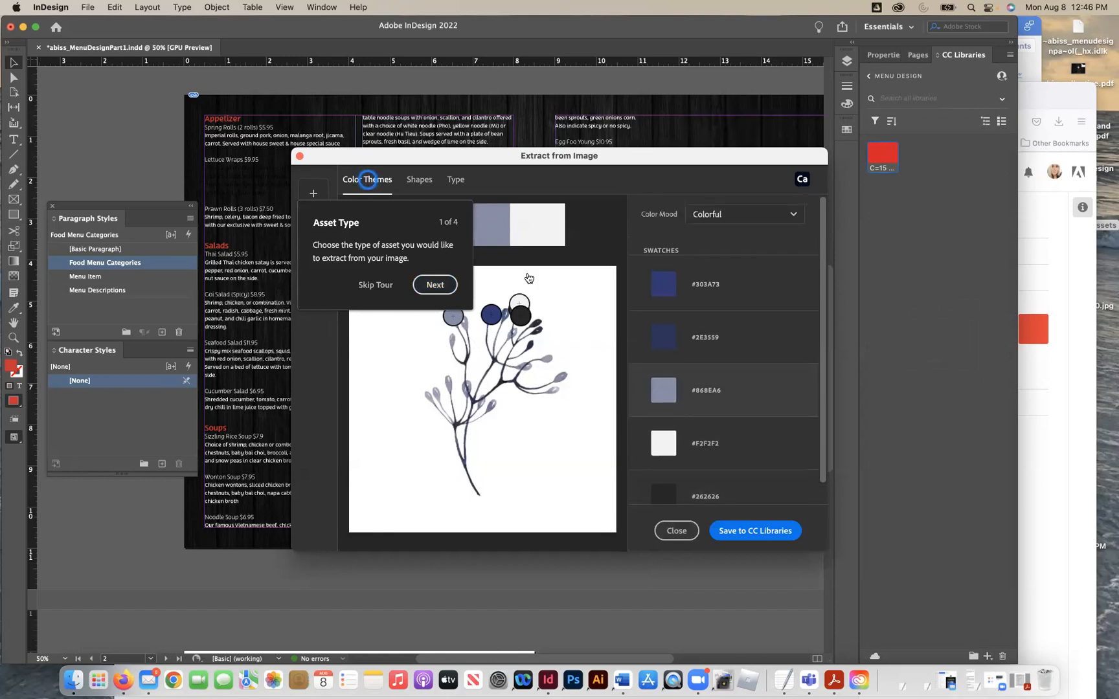
left_click(433, 284)
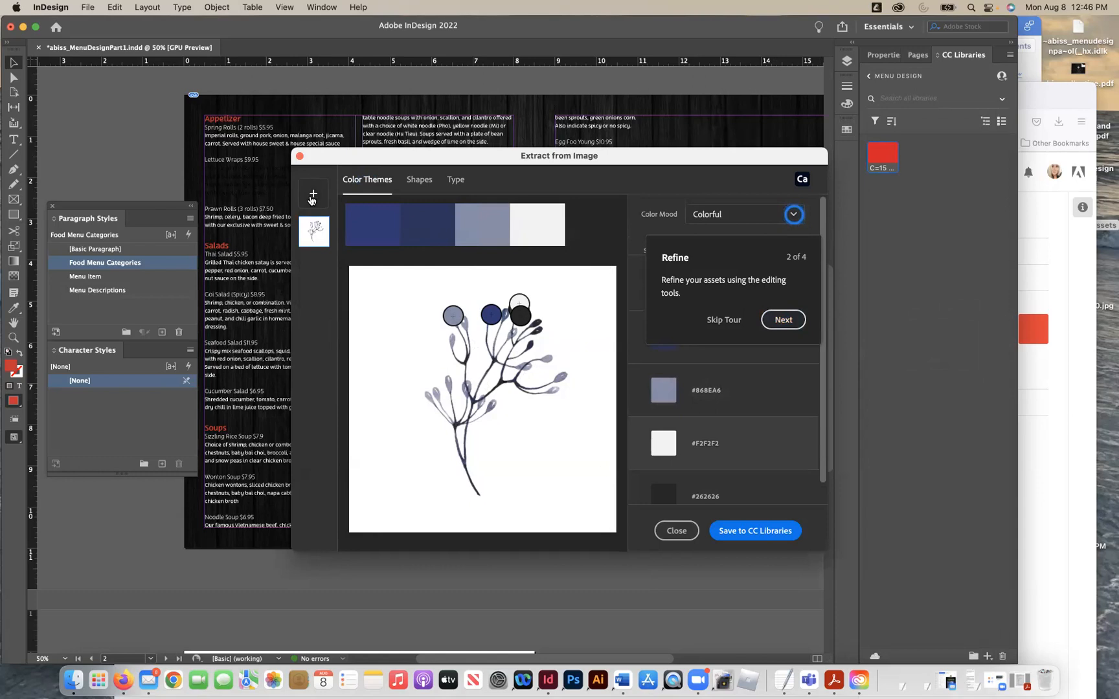
Step: Extract a Colorful color theme from entree2.jpg in the Desktop's W5_menu_assets/WOK+PHO folder and save it to the Menu Design library
left_click(312, 196)
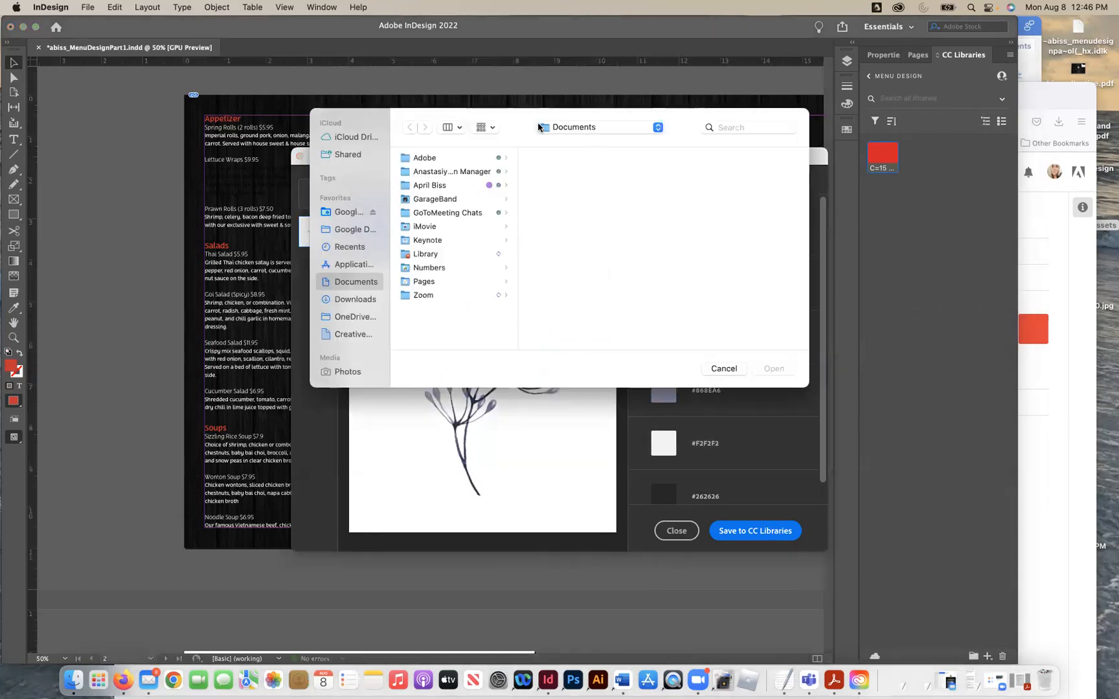
left_click(547, 129)
left_click(568, 218)
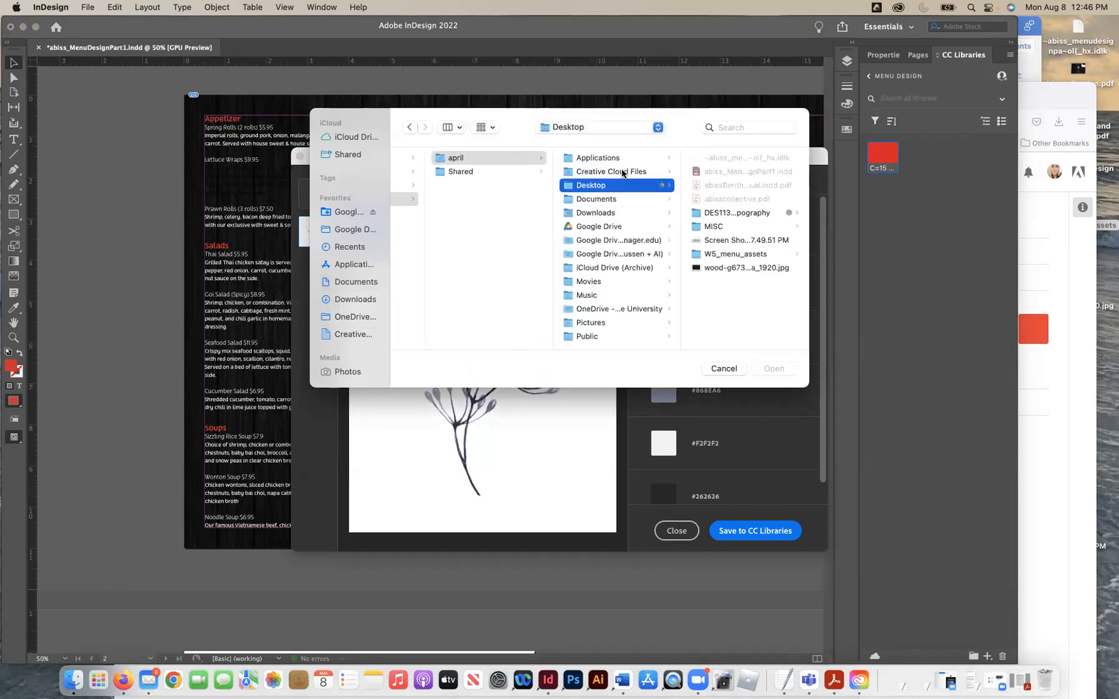
left_click(730, 255)
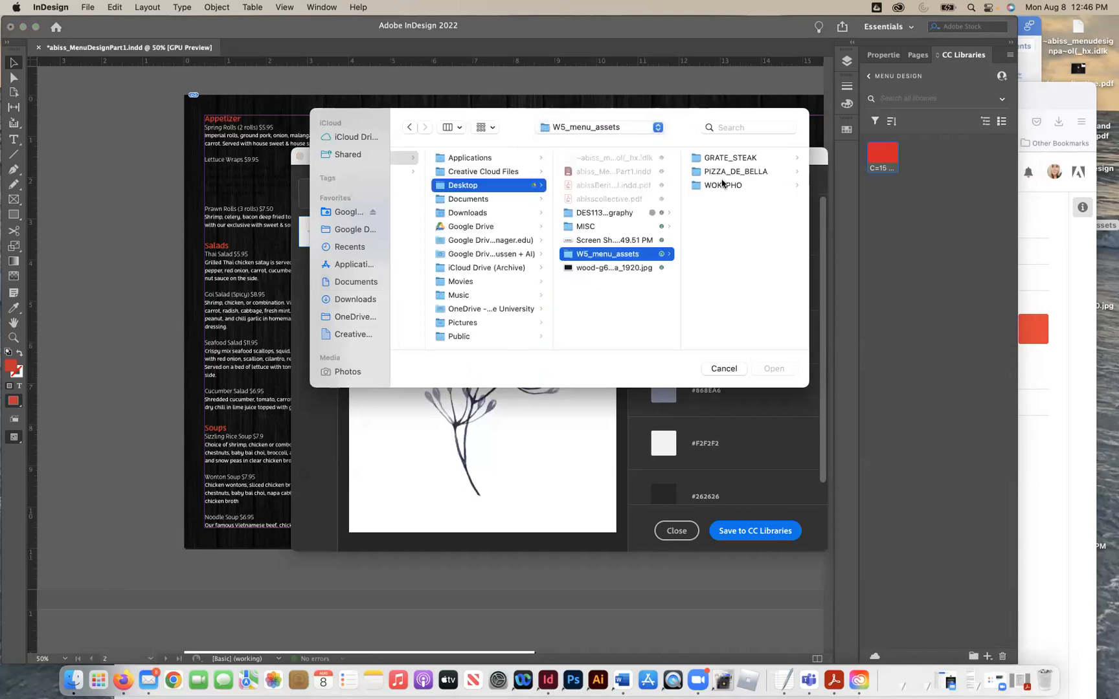
left_click(725, 188)
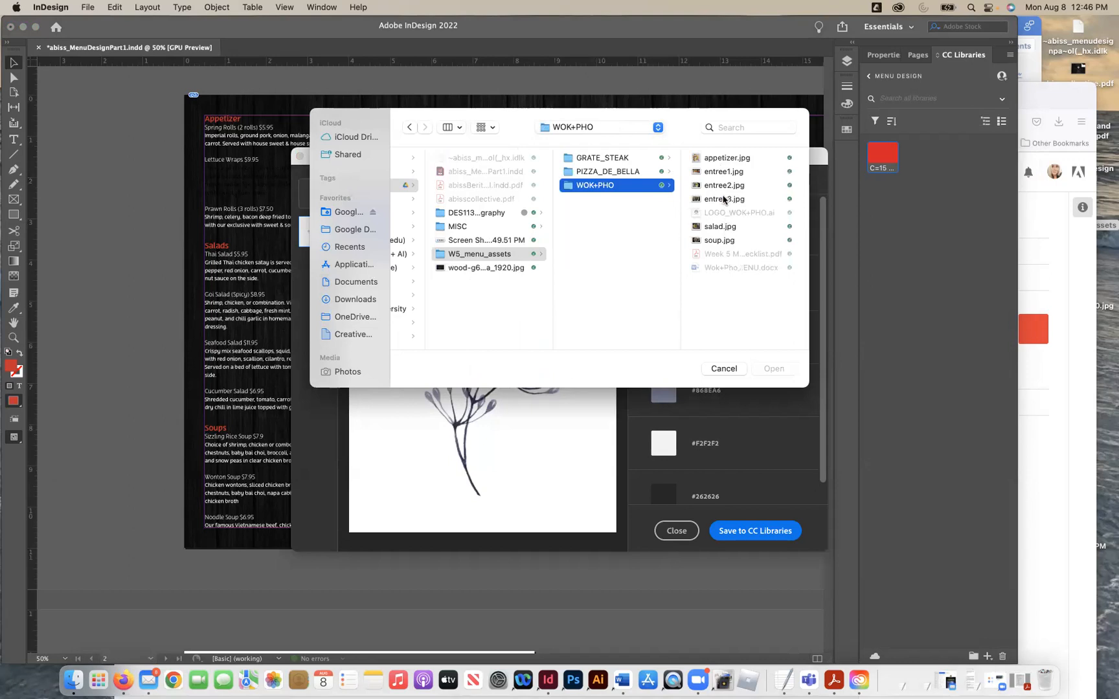
left_click(723, 199)
left_click(633, 186)
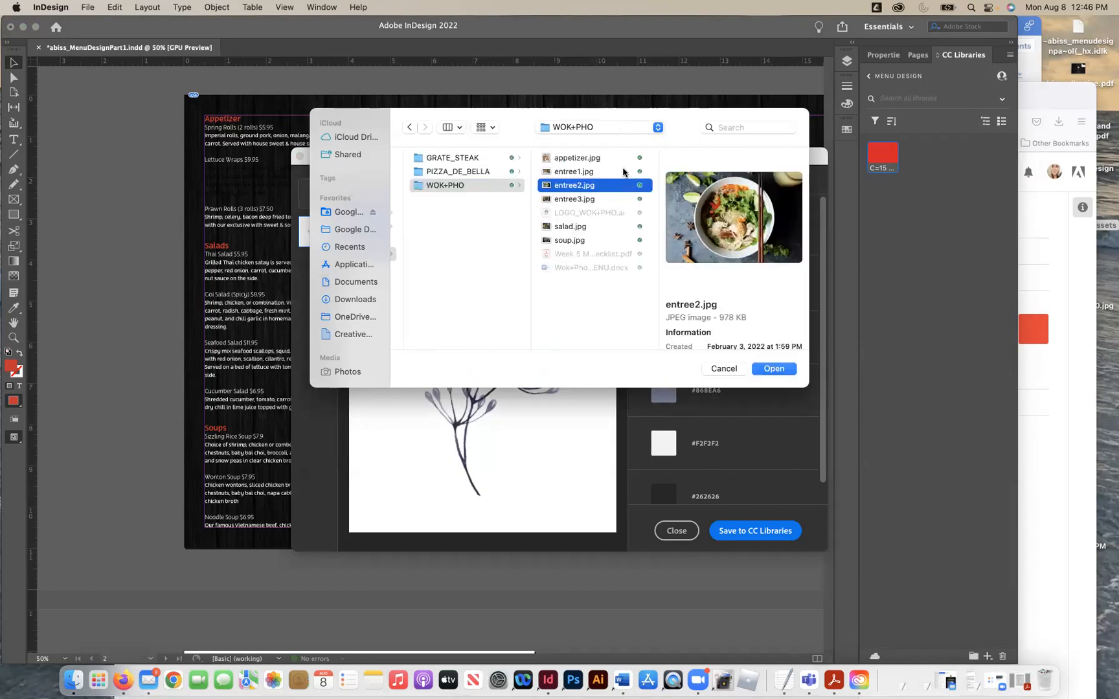
left_click(768, 369)
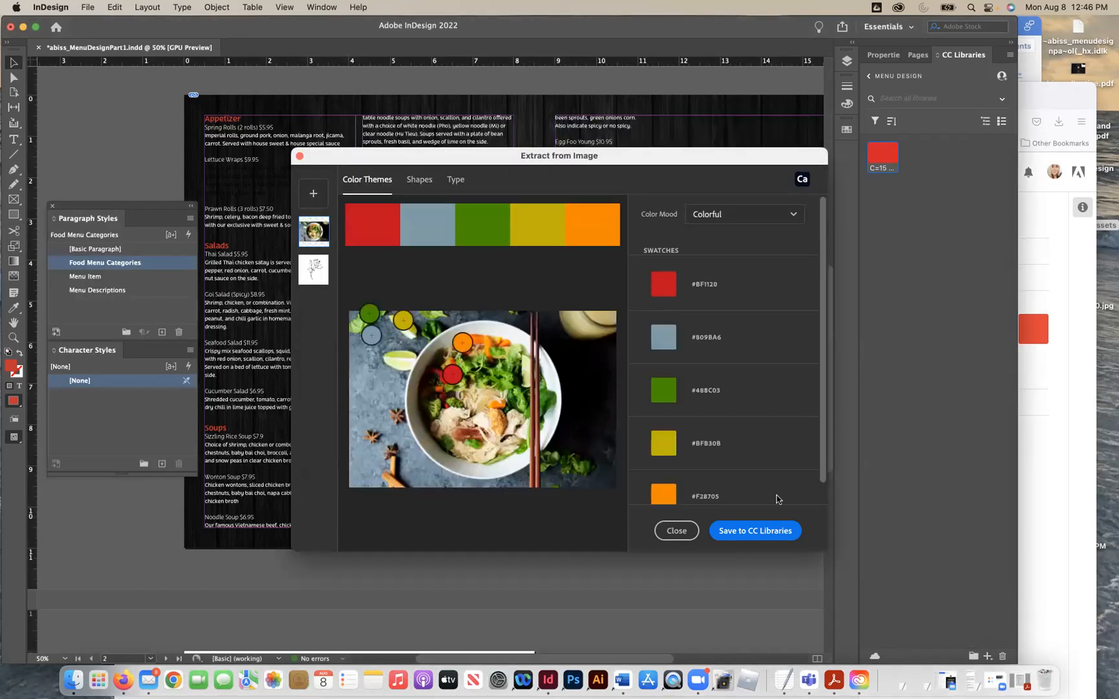
left_click(764, 532)
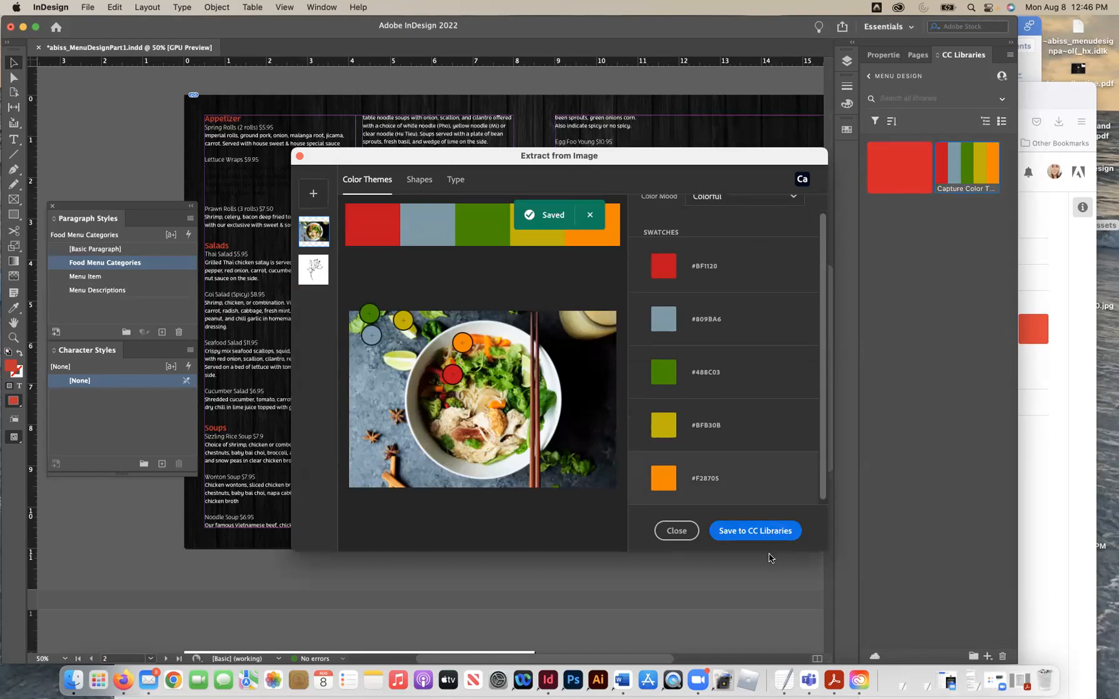
left_click(677, 531)
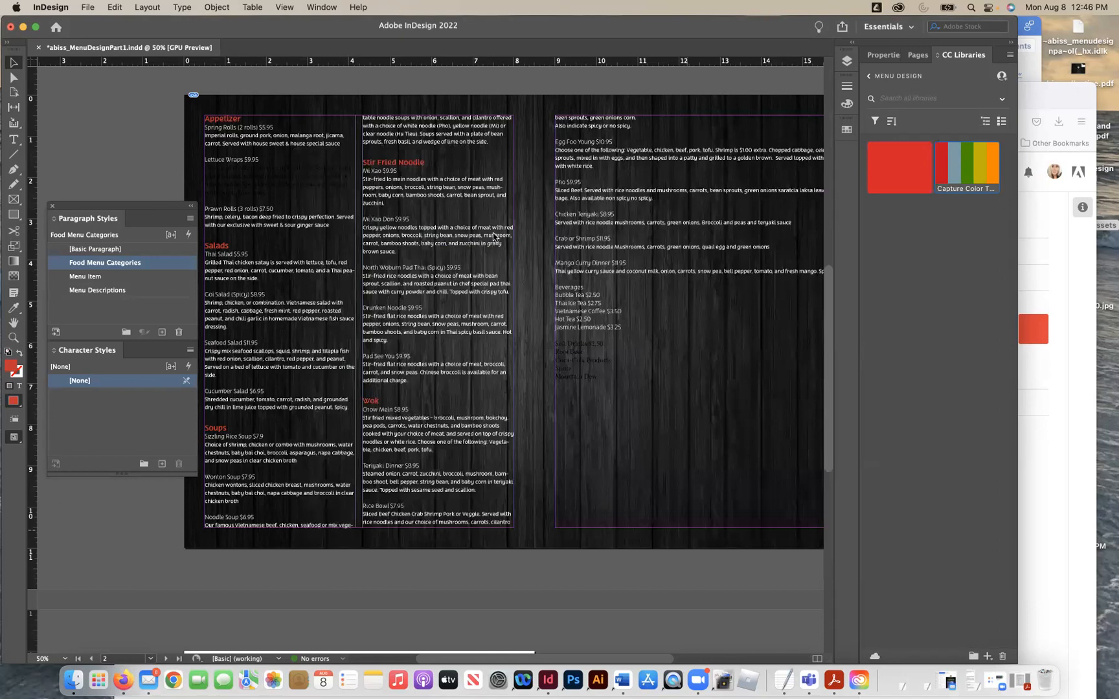
Step: Place the text cursor in the Stir Fried Noodle heading with the Type tool
left_click(13, 145)
left_click_drag(375, 162, 355, 162)
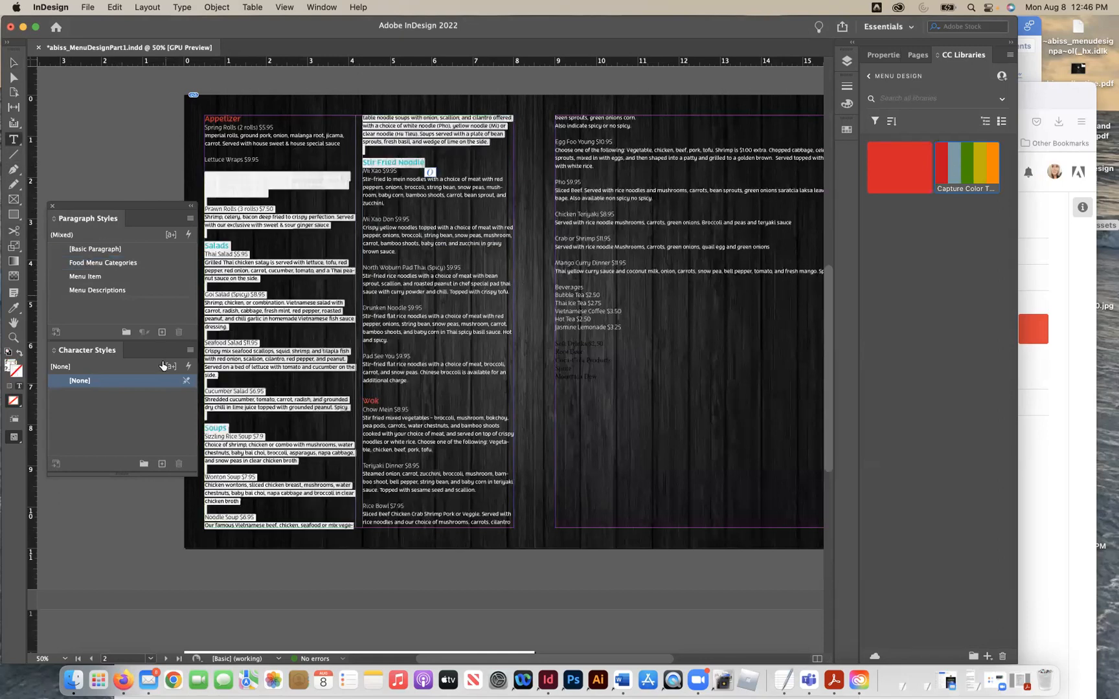
left_click(410, 162)
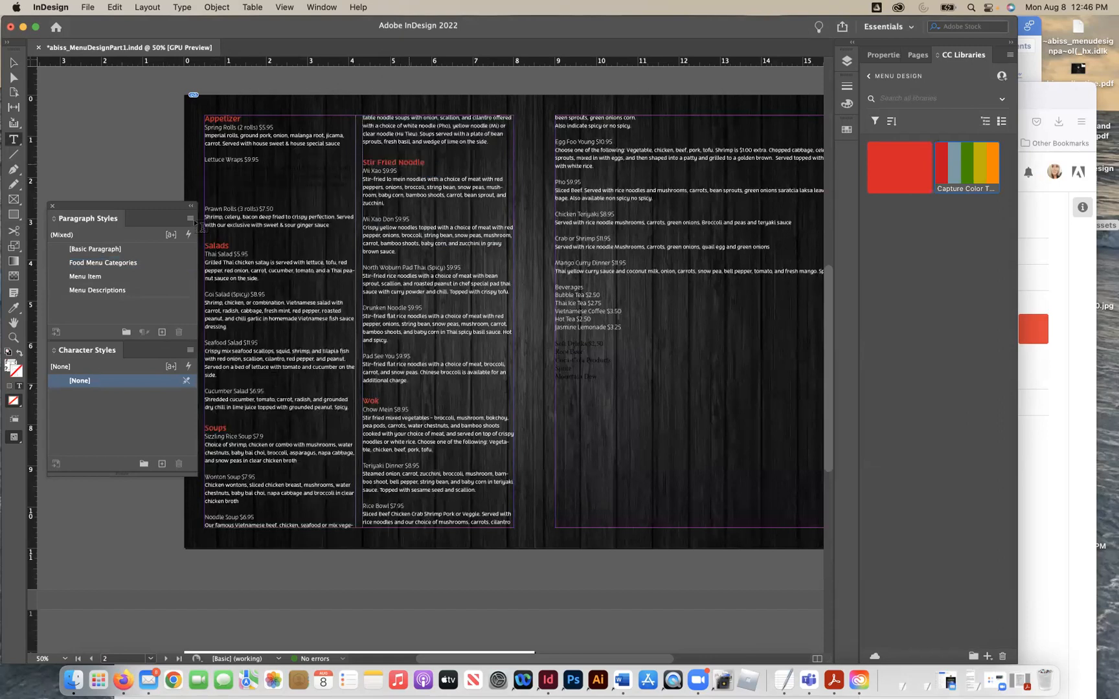
double_click(154, 265)
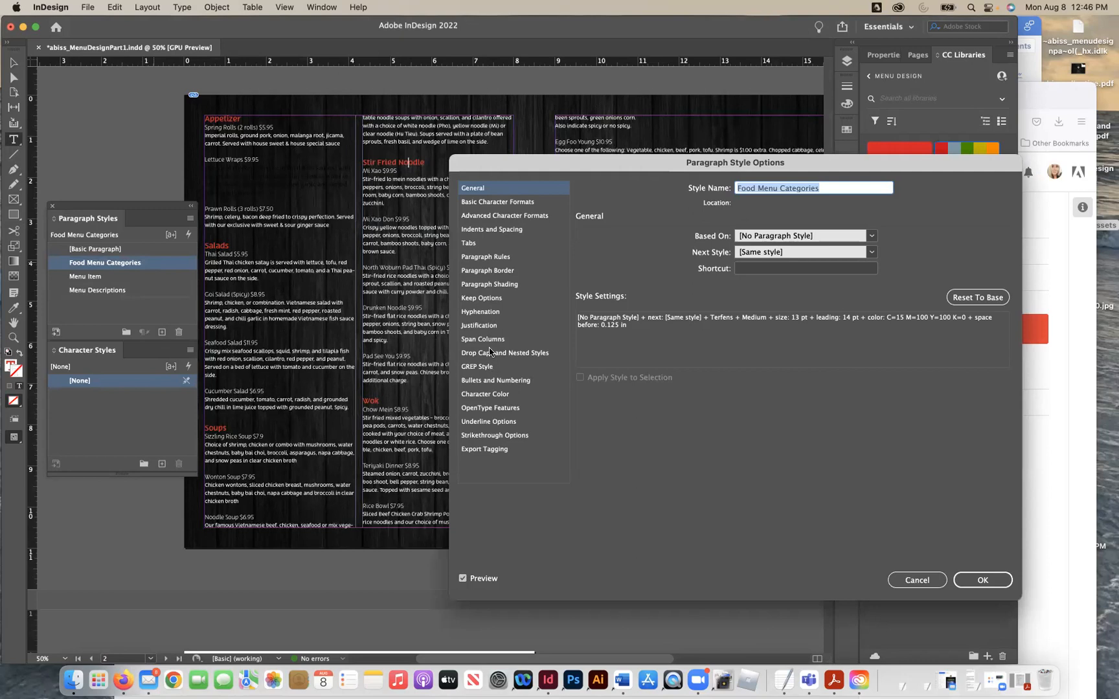
left_click(492, 394)
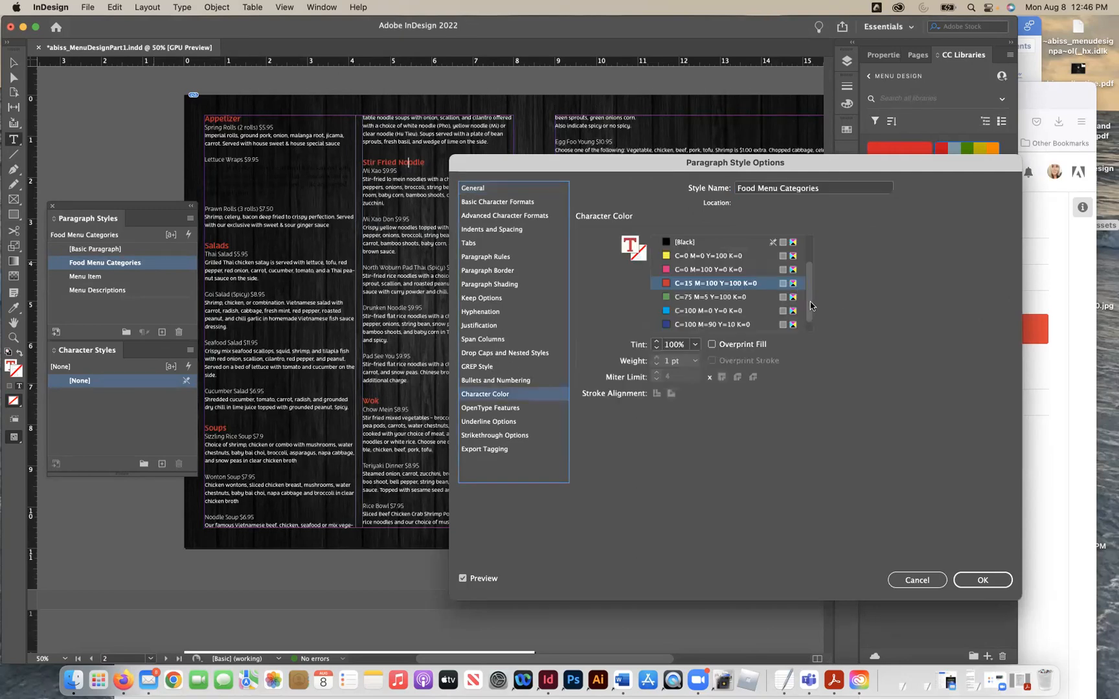
left_click_drag(808, 305, 809, 332)
left_click(791, 241)
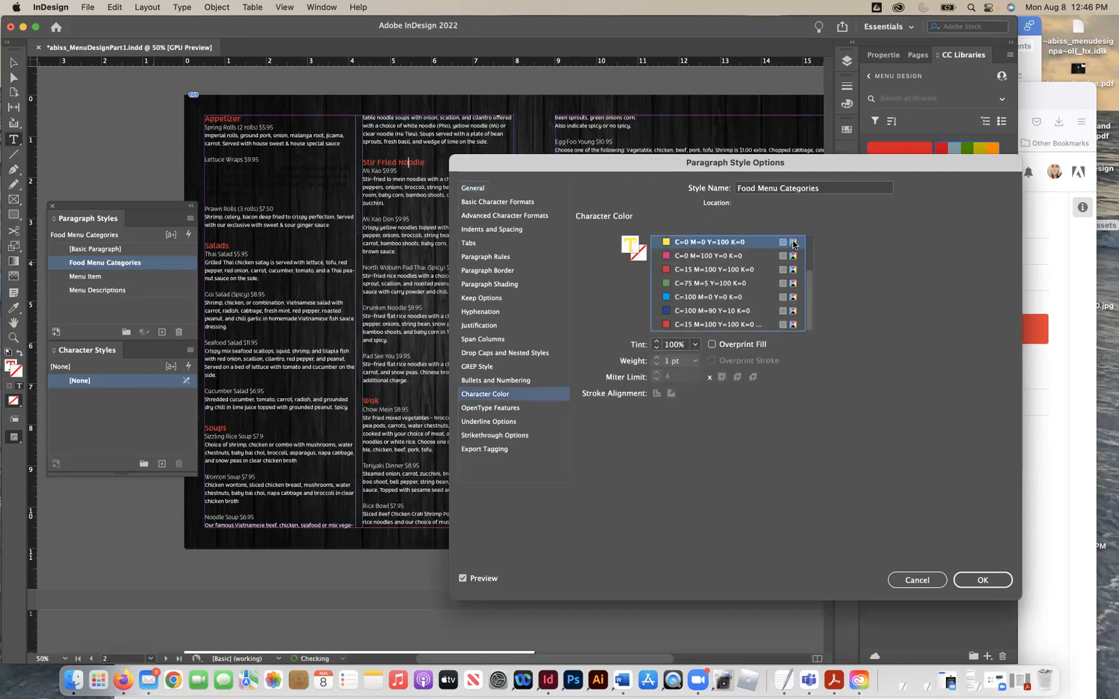
left_click(905, 578)
Step: Add the captured color theme's green (R=72 G=140 B=3) to the document swatches and display the swatch list
left_click(963, 163)
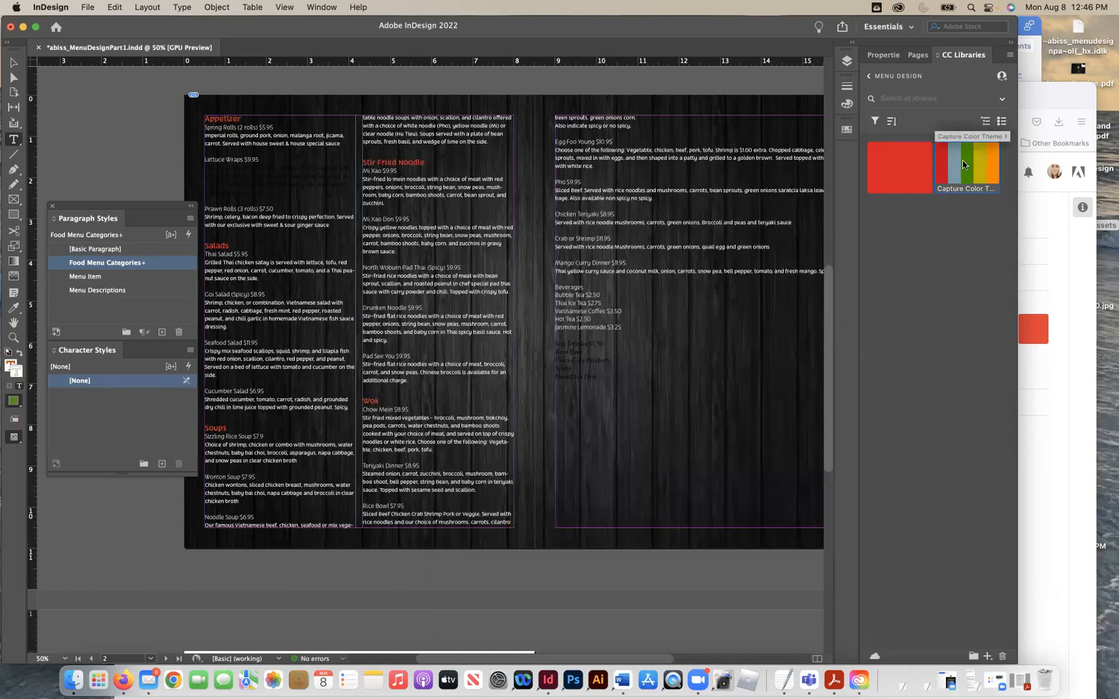
left_click(845, 129)
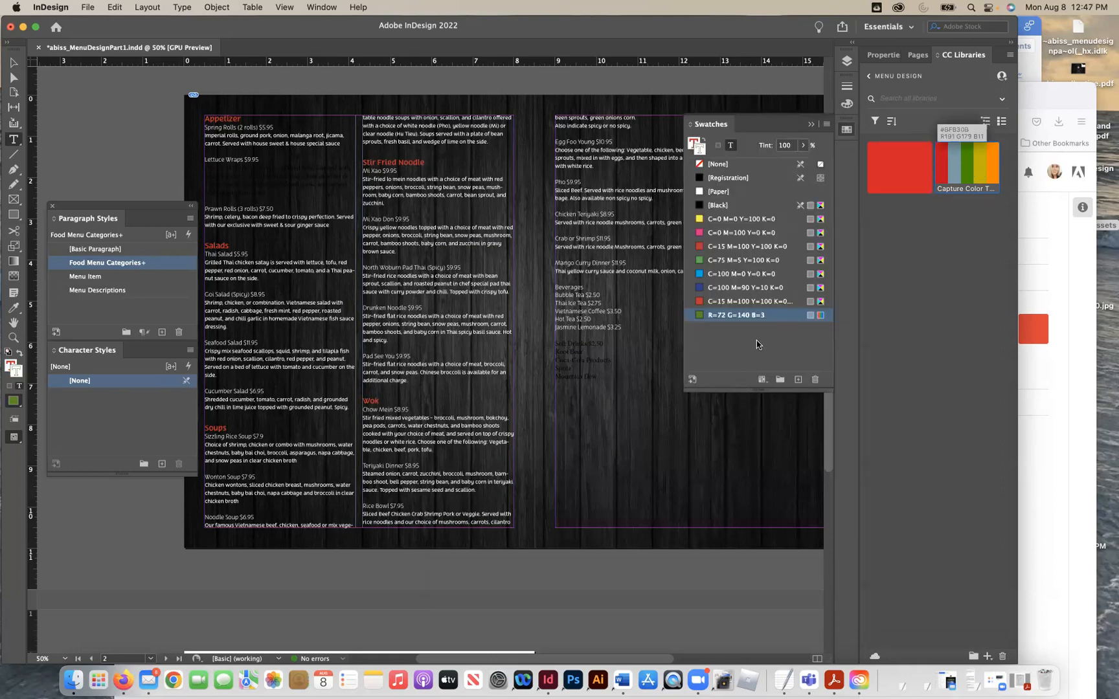
left_click(825, 125)
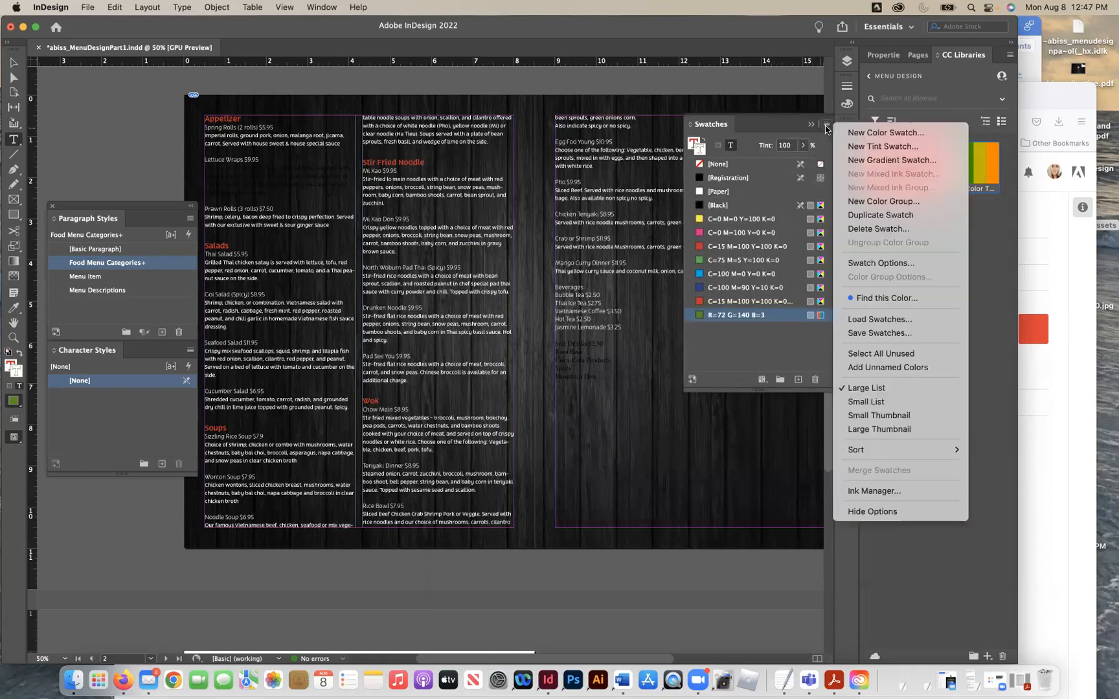
left_click(879, 319)
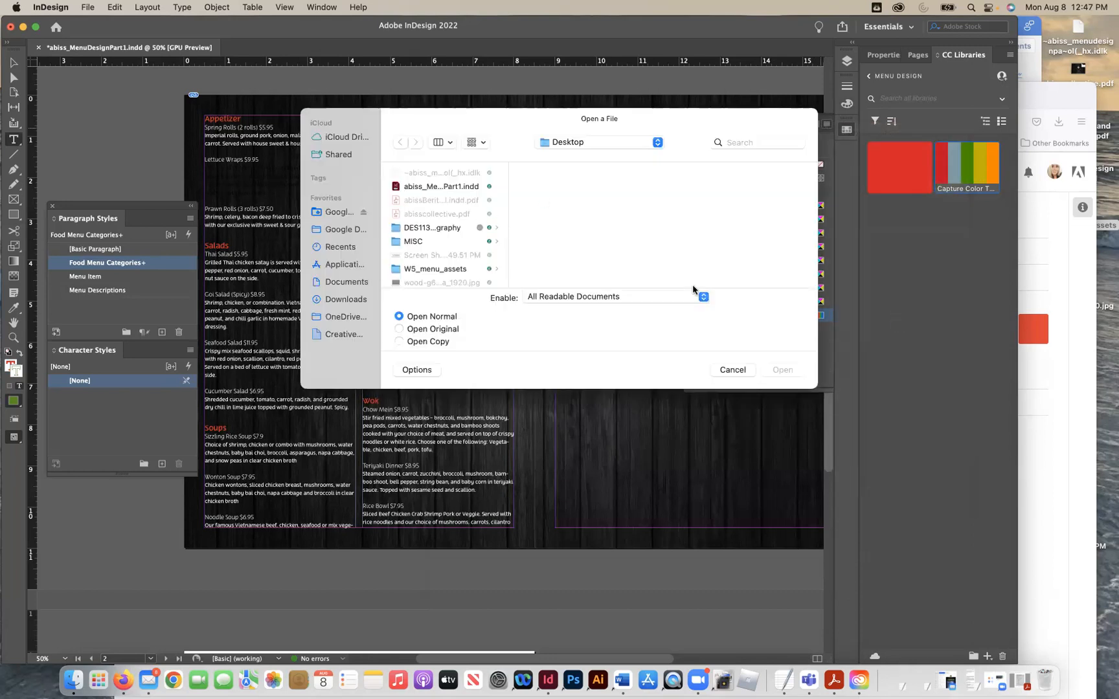
left_click(578, 142)
left_click(579, 154)
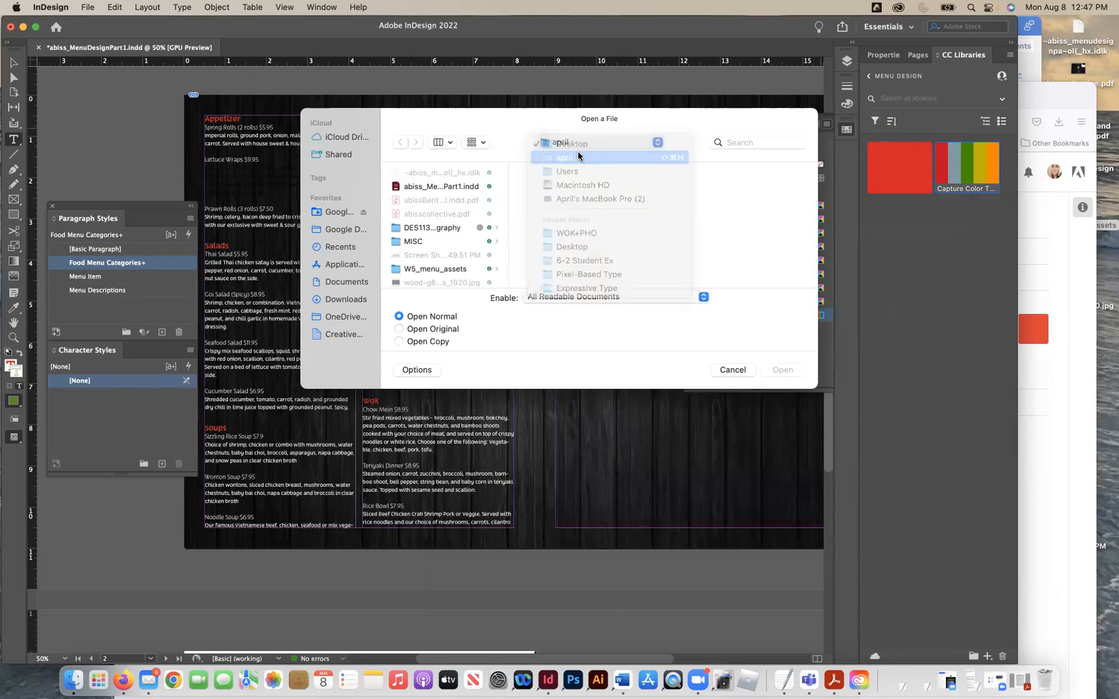
scroll(708, 244, "down", 3)
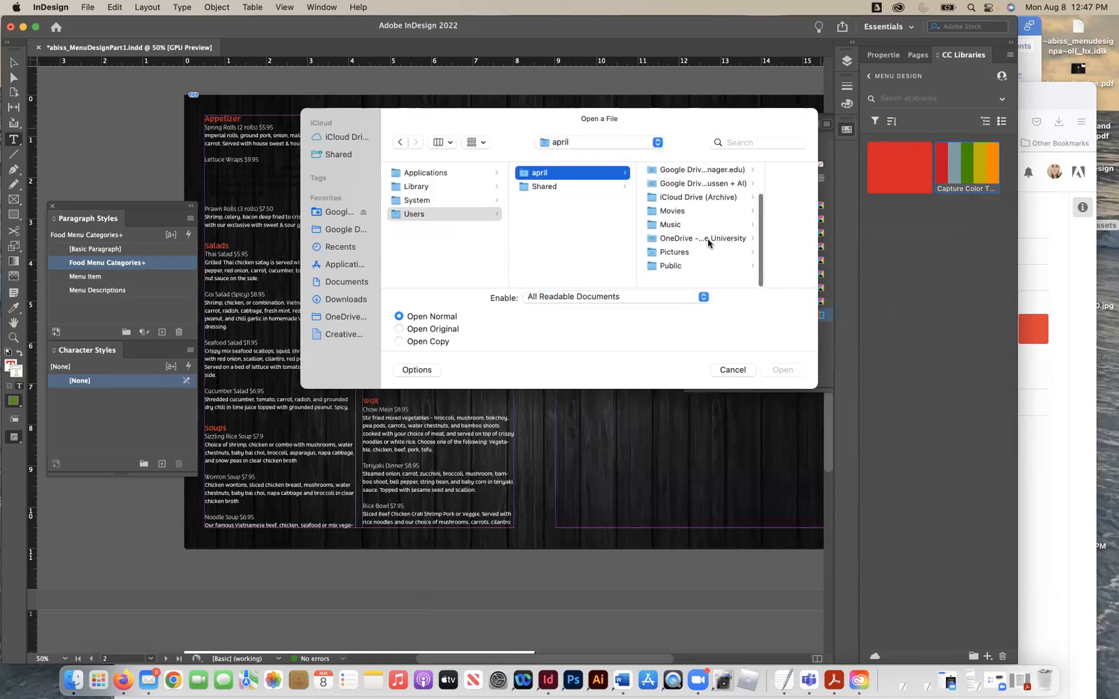
left_click(740, 372)
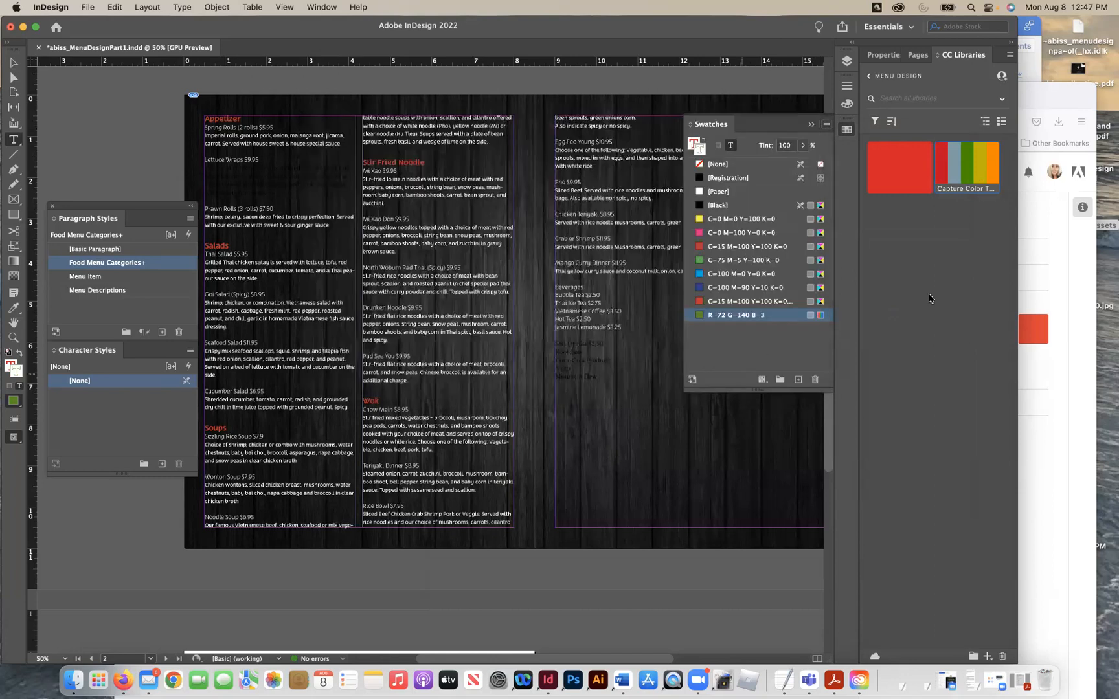
Step: Export the Menu Design library as Menu Design.cclibs into the Desktop's W5_menu_assets/WOK+PHO folder
left_click(1009, 54)
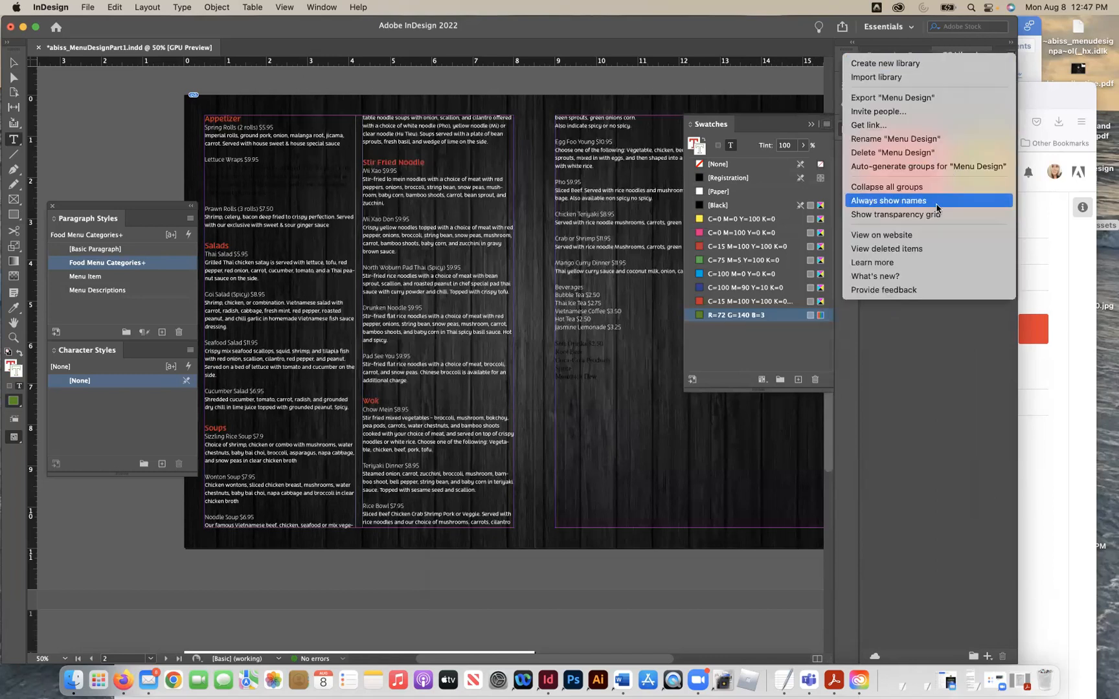
left_click(922, 99)
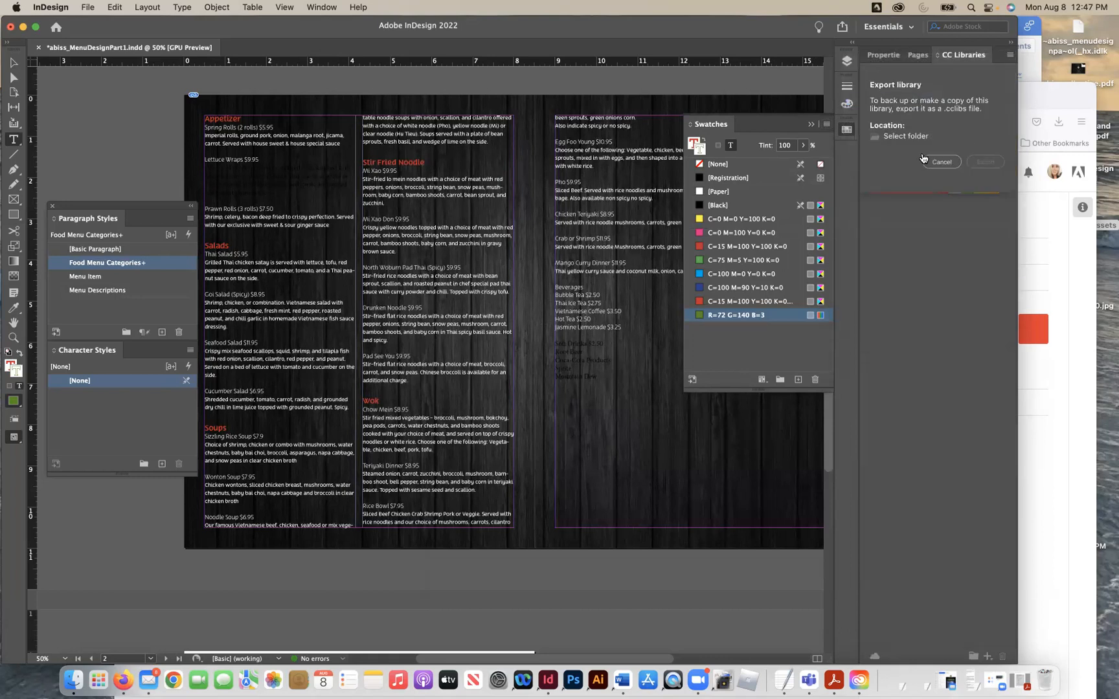
left_click(905, 137)
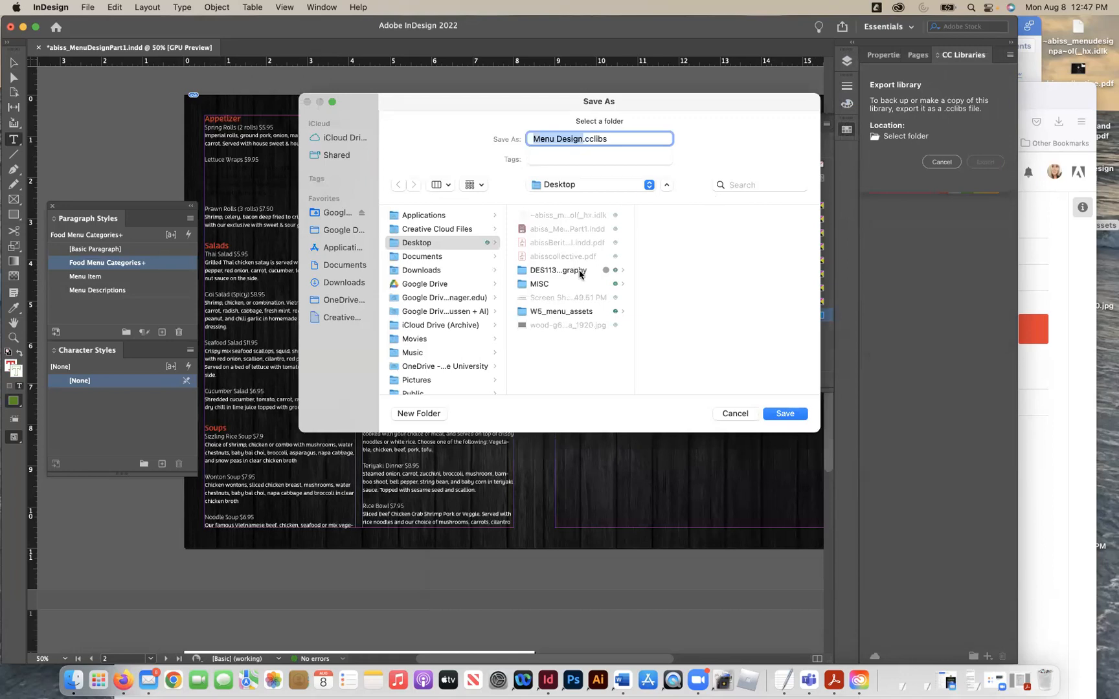
left_click(567, 312)
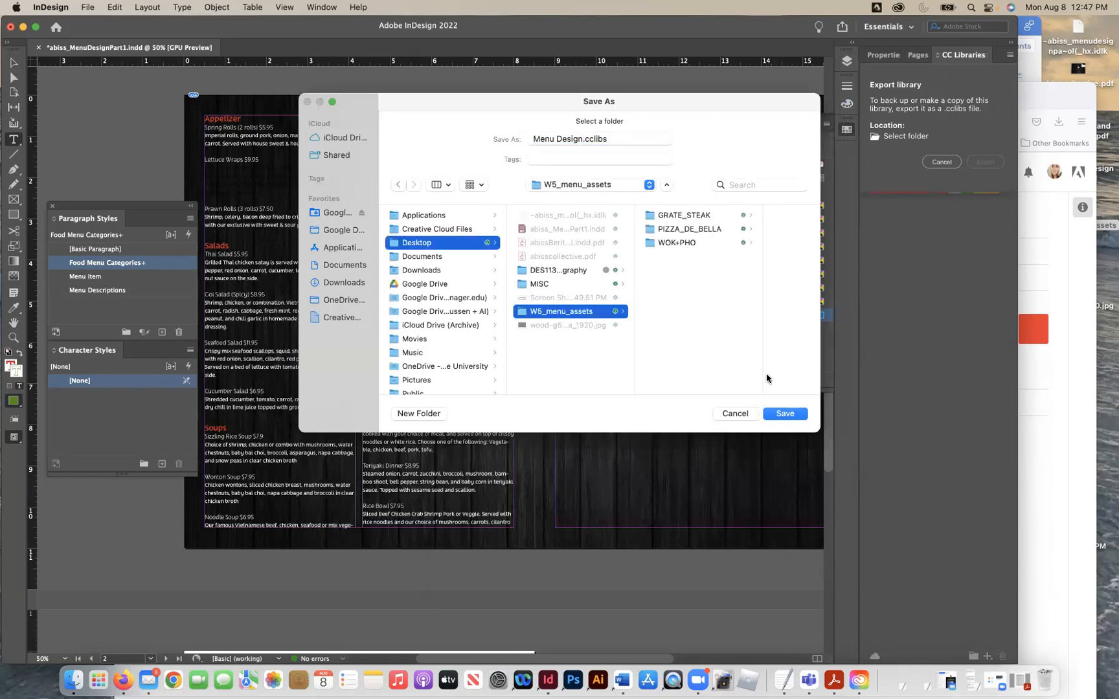
left_click(681, 243)
left_click(795, 413)
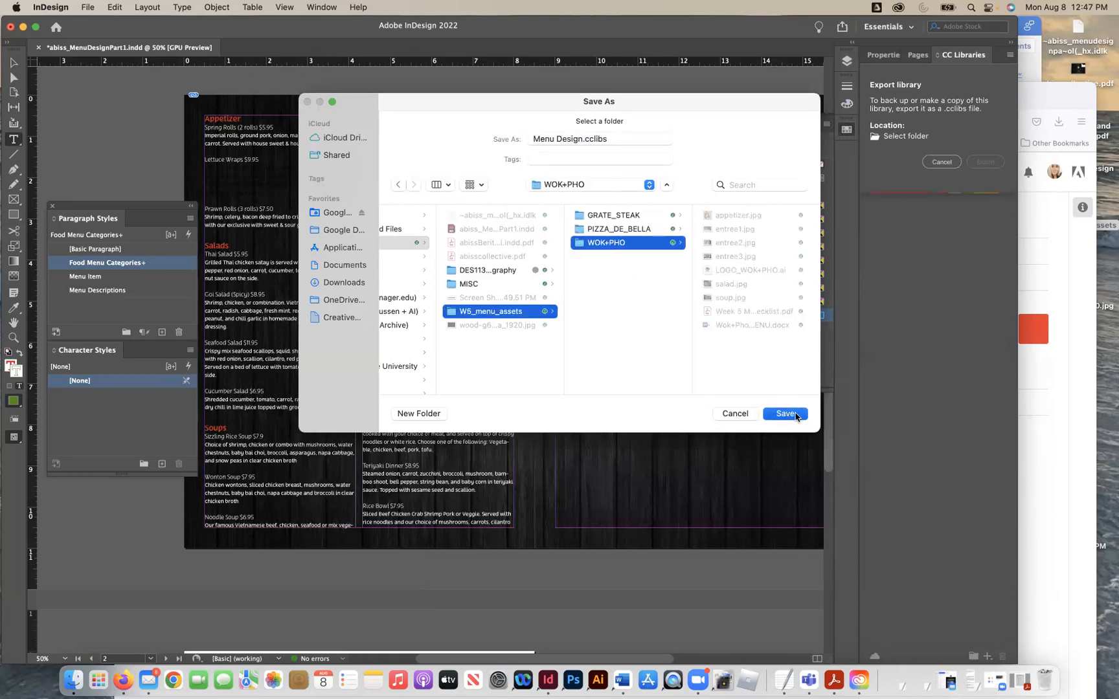
left_click(979, 176)
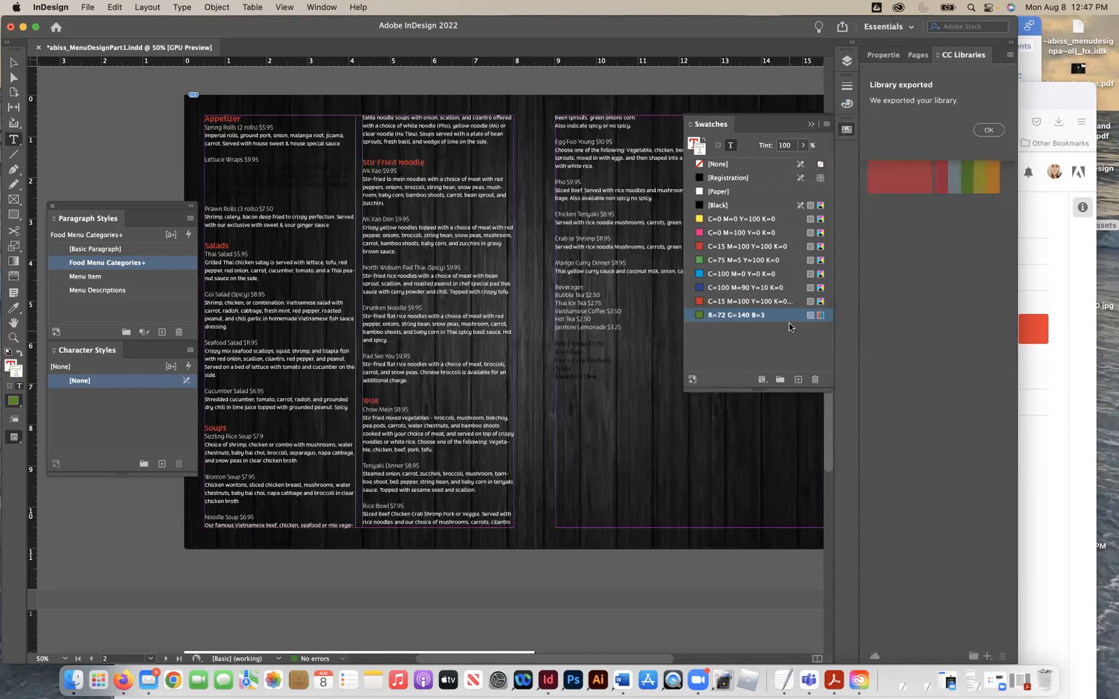
left_click(987, 130)
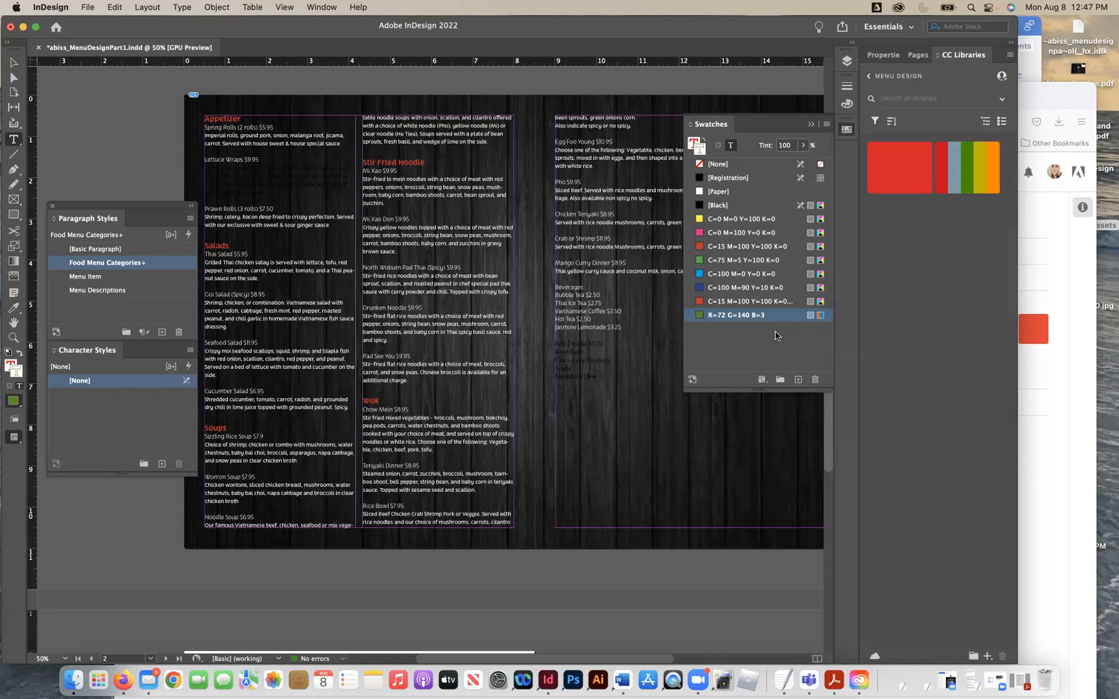
left_click(829, 126)
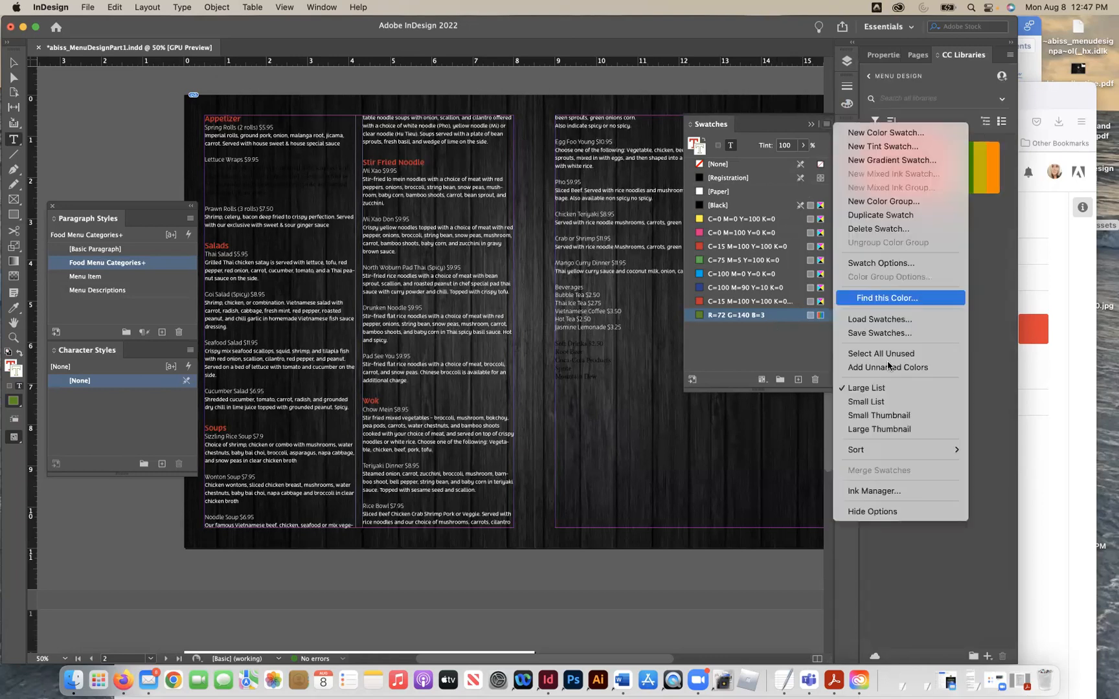
left_click(902, 320)
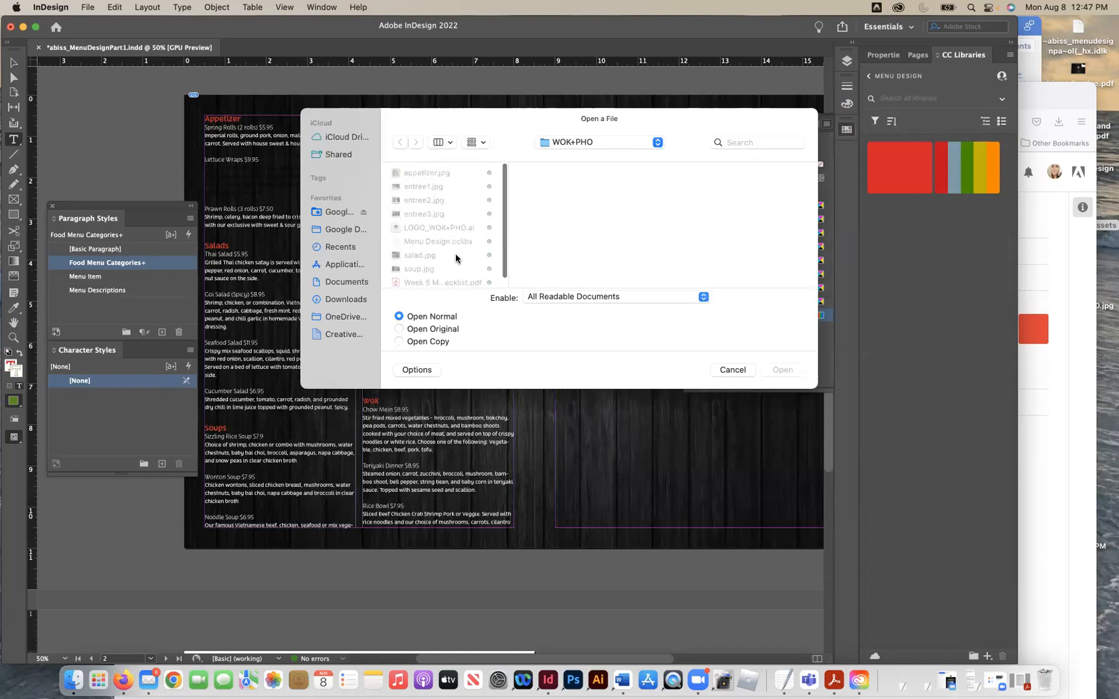
scroll(450, 234, "down", 1)
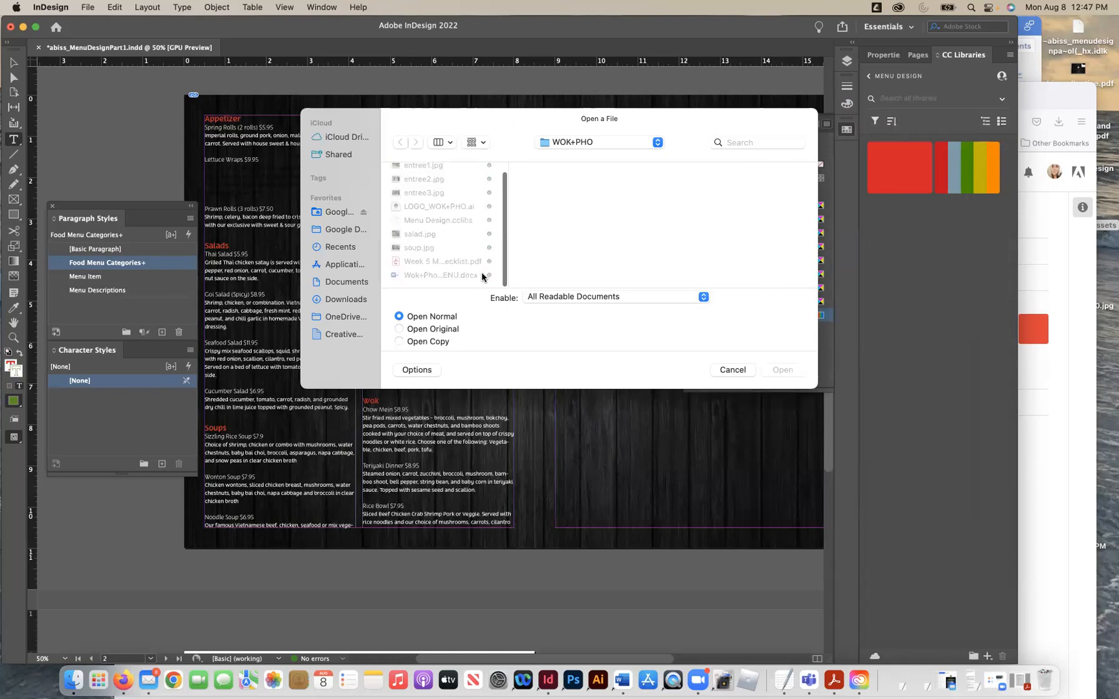
left_click(590, 142)
left_click(582, 147)
left_click(582, 145)
left_click(584, 161)
left_click(582, 145)
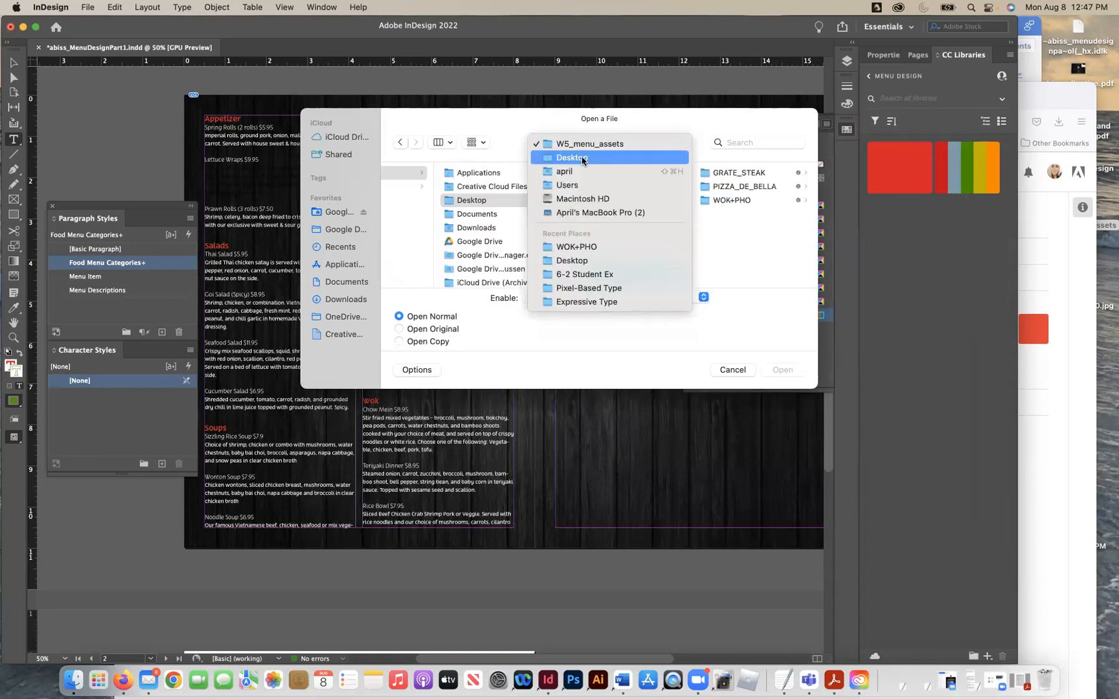
left_click(582, 159)
left_click(744, 268)
left_click(727, 201)
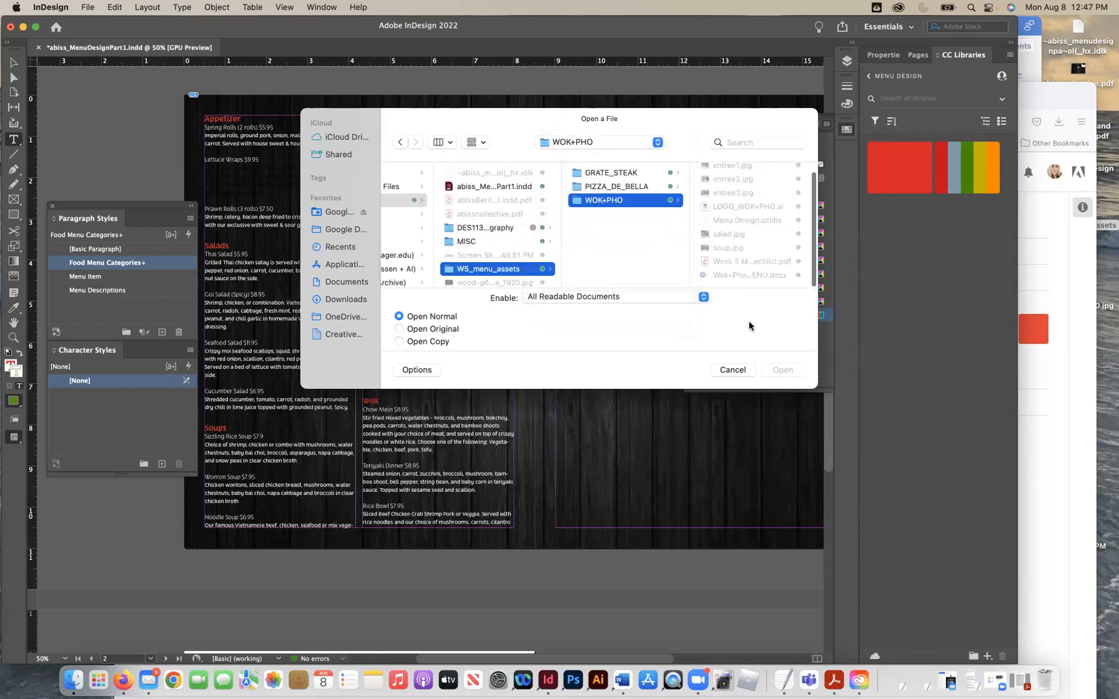
left_click(737, 370)
Step: Switch to Finder and try to open Menu Design.cclibs from the W5_menu_assets/WOK+PHO folder, then return to InDesign
left_click(1105, 233)
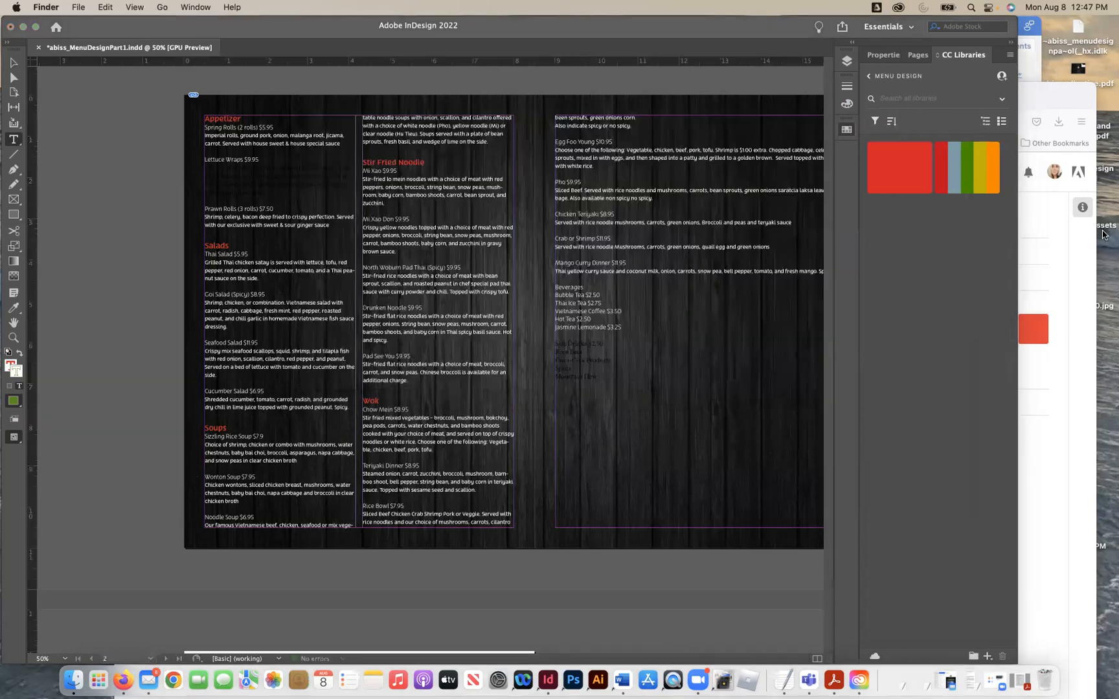
left_click(735, 256)
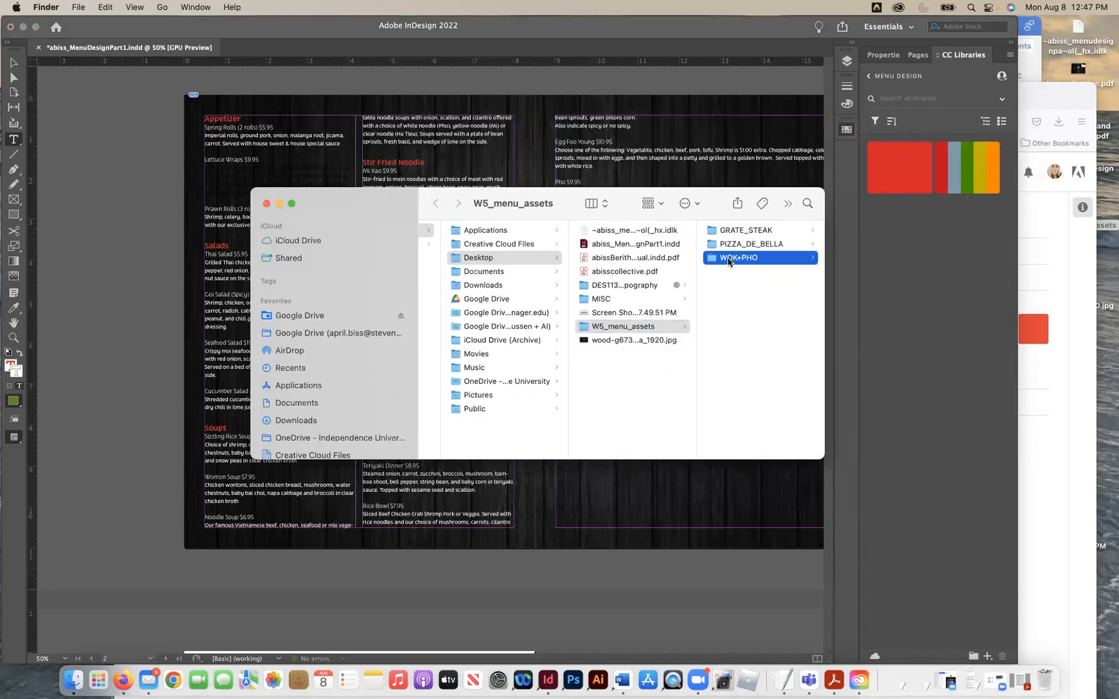
left_click(748, 288)
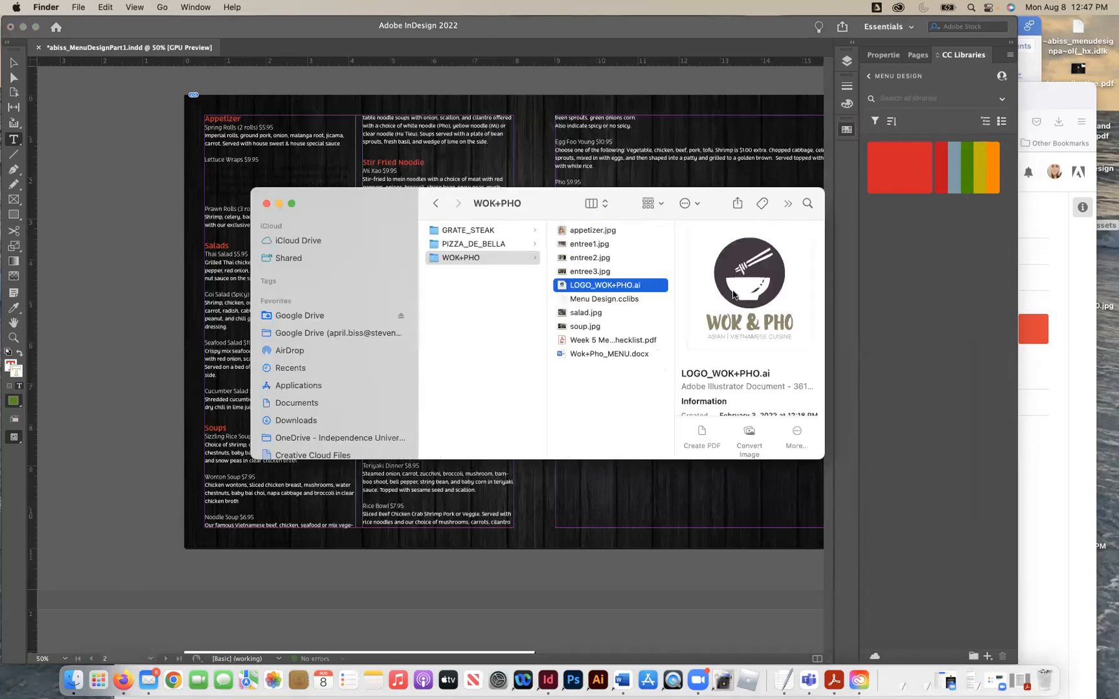
left_click(620, 299)
double_click(620, 300)
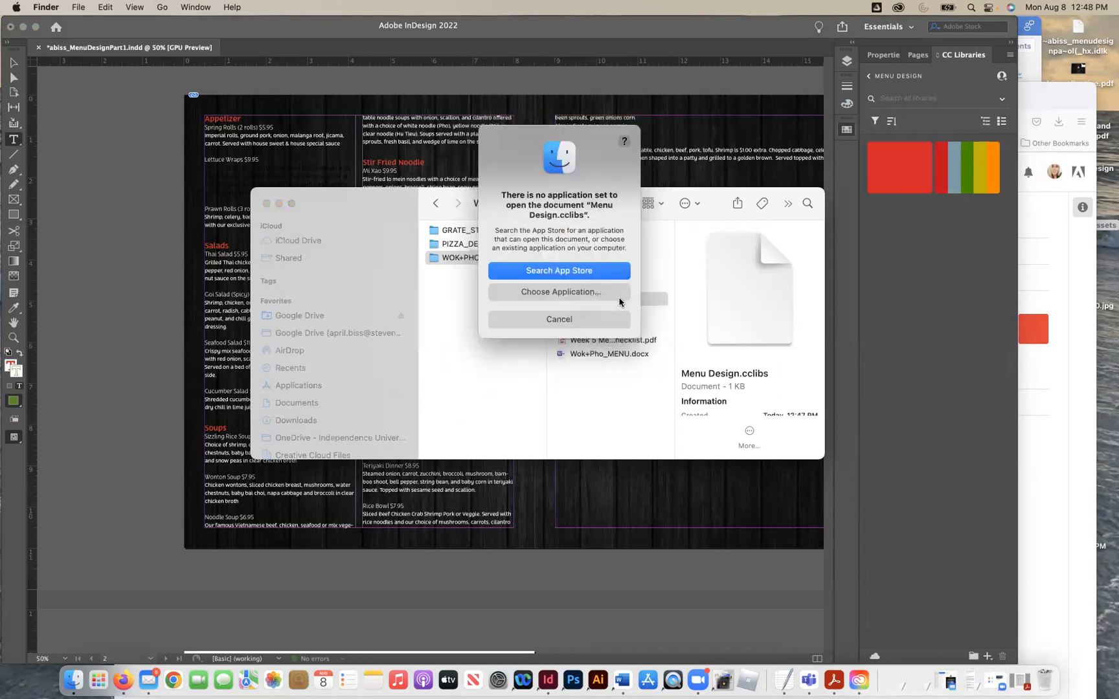
left_click(572, 317)
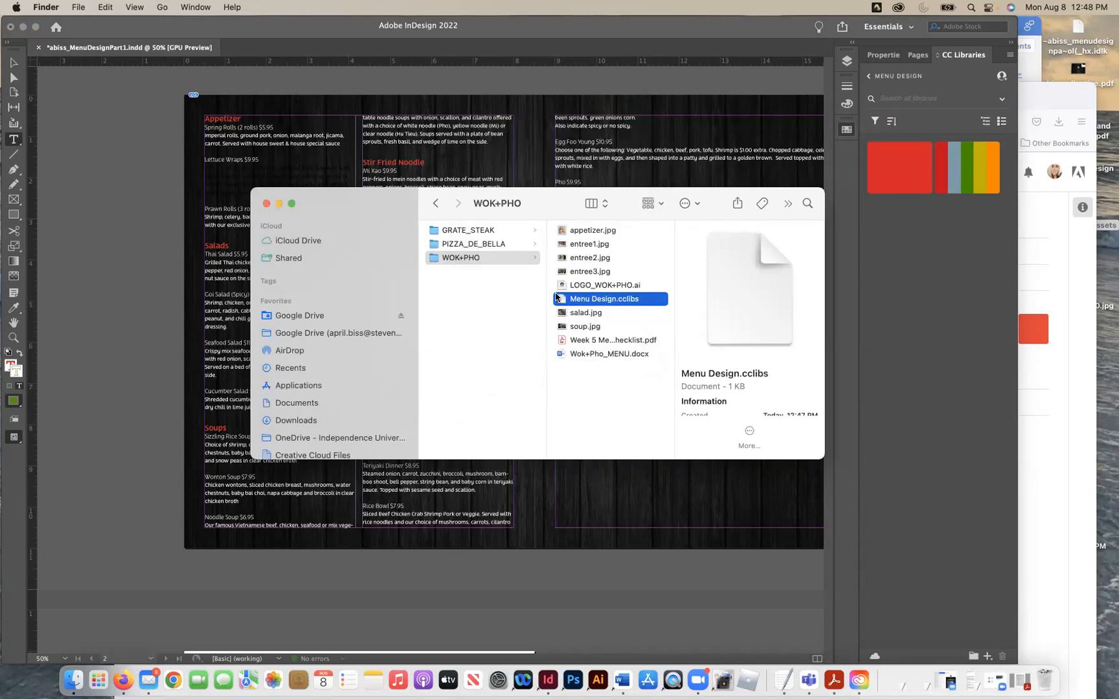
left_click(265, 204)
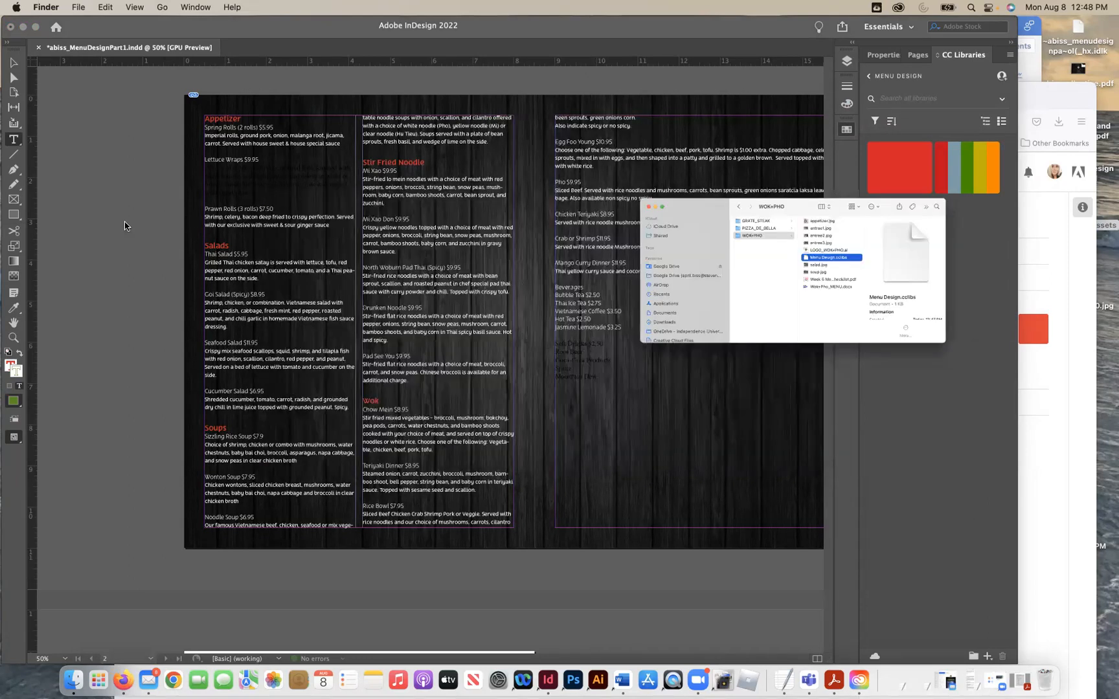
left_click(128, 226)
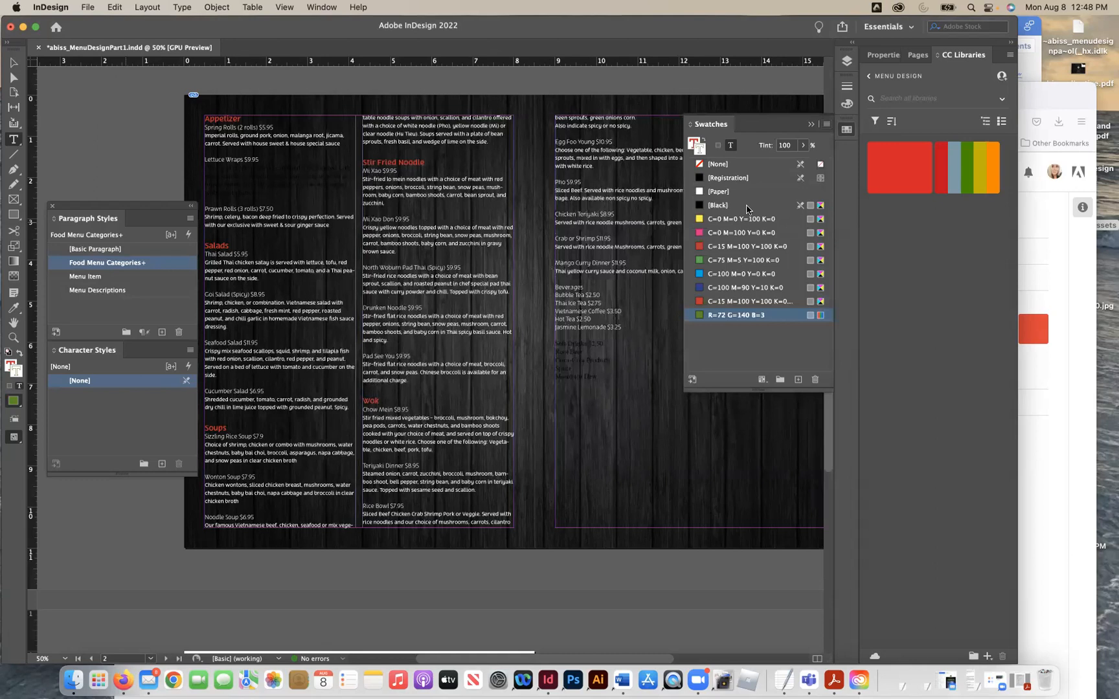
left_click(891, 123)
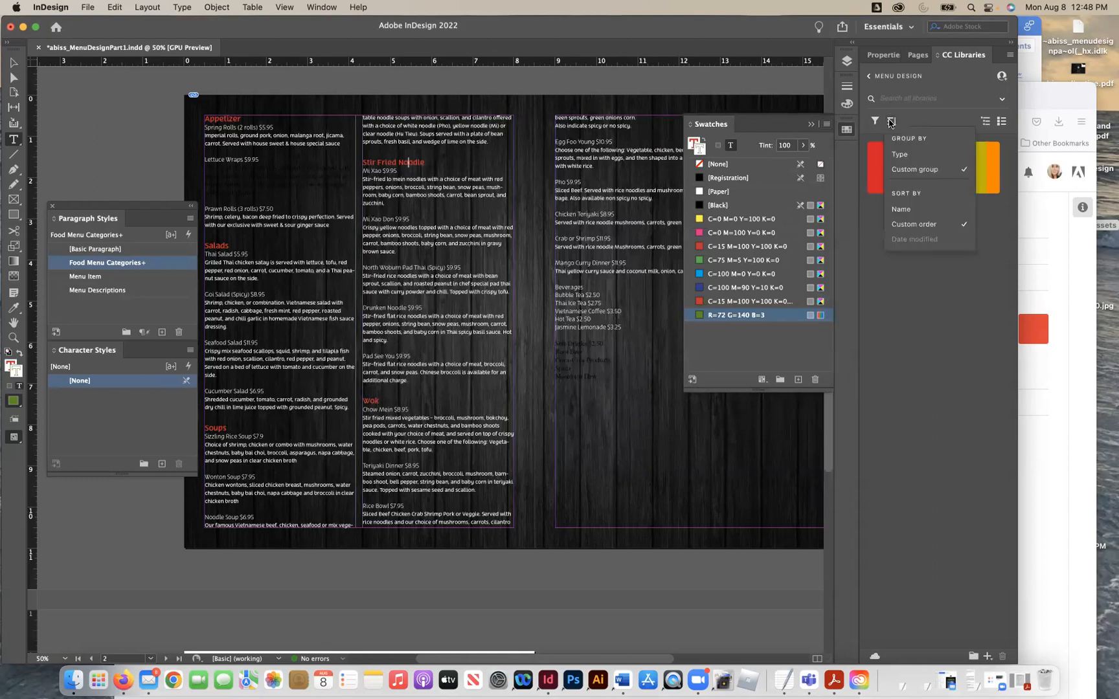
left_click(1002, 101)
left_click(1003, 103)
Step: Add the captured theme's yellow (R=191 G=179 B=11), blue-gray (R=128 G=155 B=166) and red to the document swatches
left_click(985, 161)
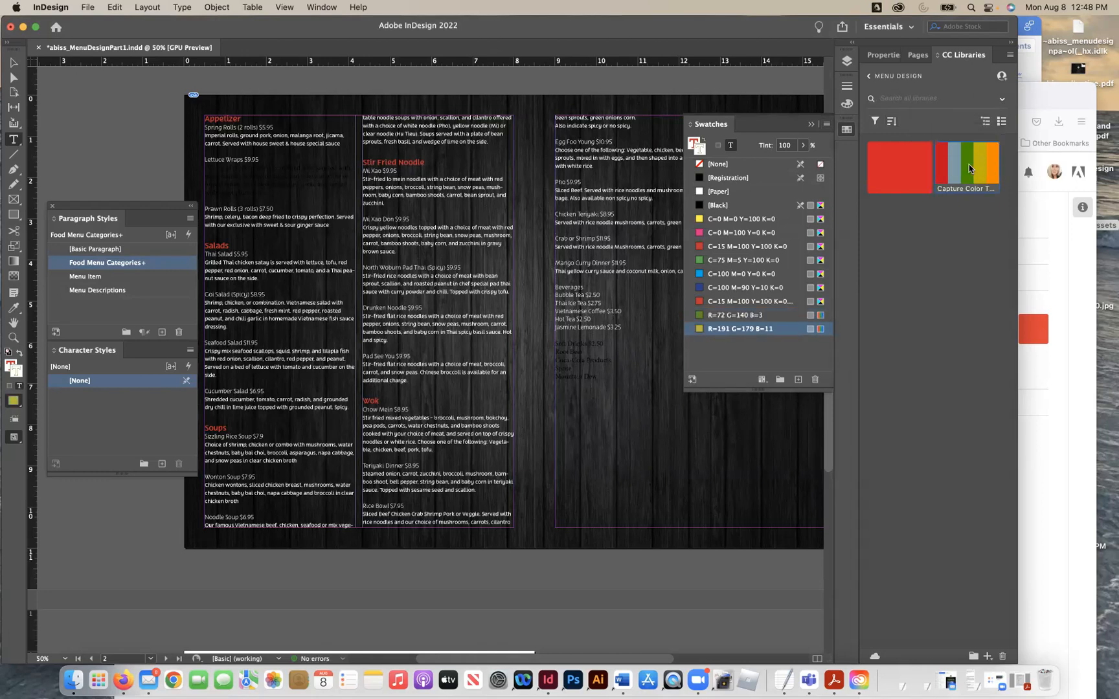
left_click(971, 169)
left_click(953, 171)
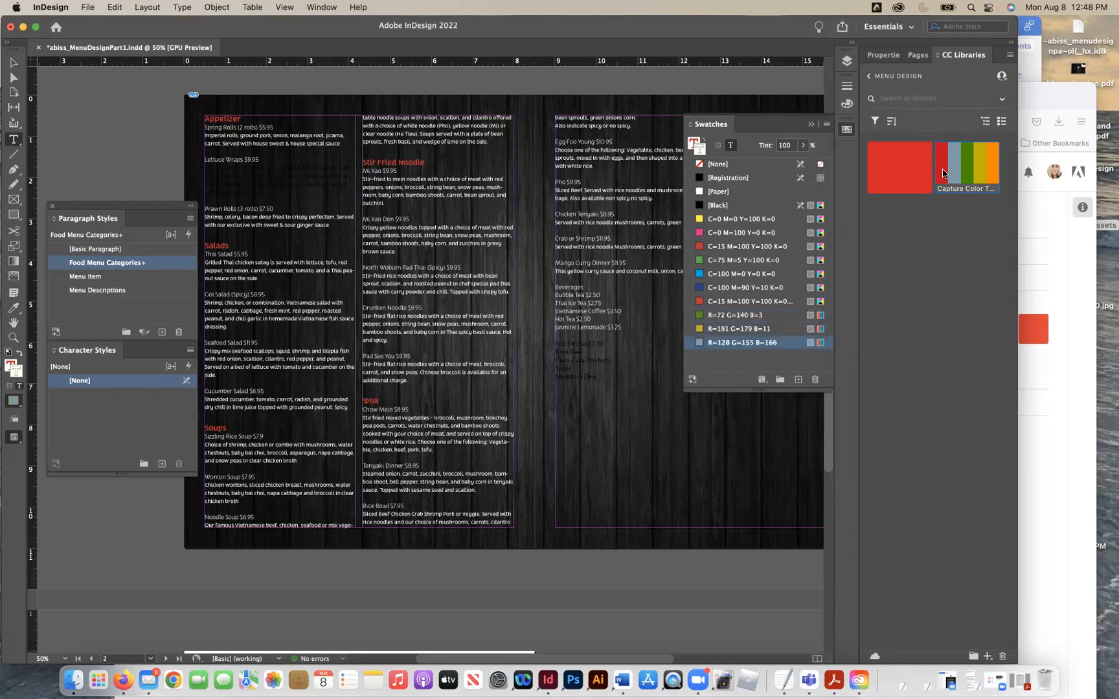
left_click(943, 174)
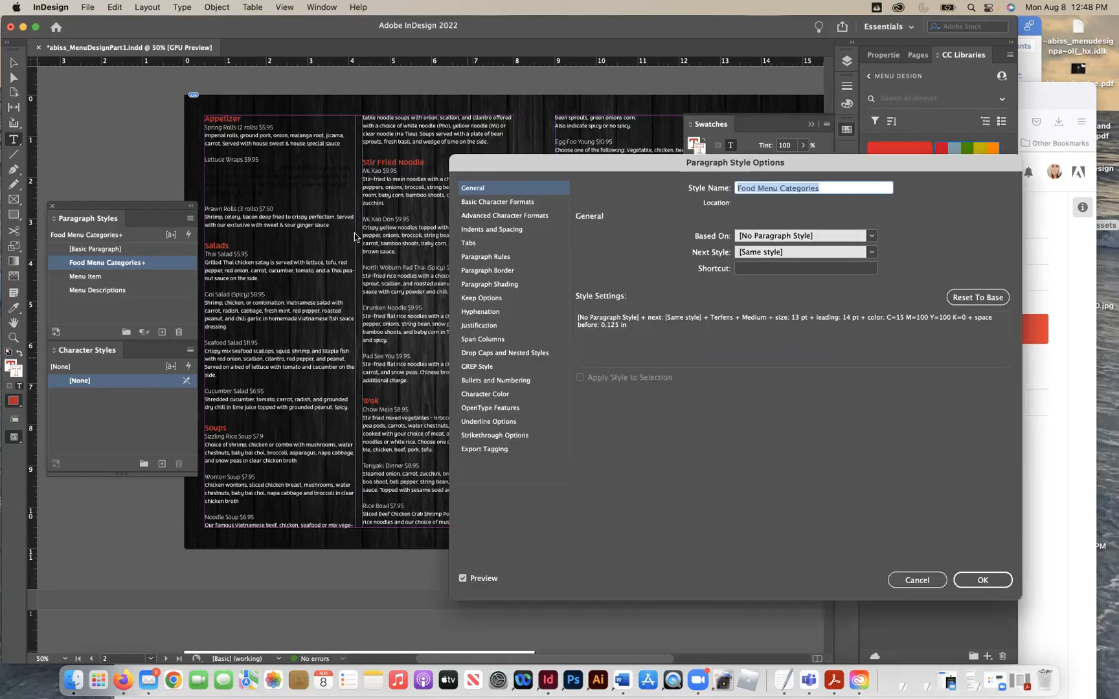
Step: Set the character color of the Food Menu Categories paragraph style to the R=191 G=17 B=32 swatch
left_click(481, 395)
scroll(719, 291, "down", 3)
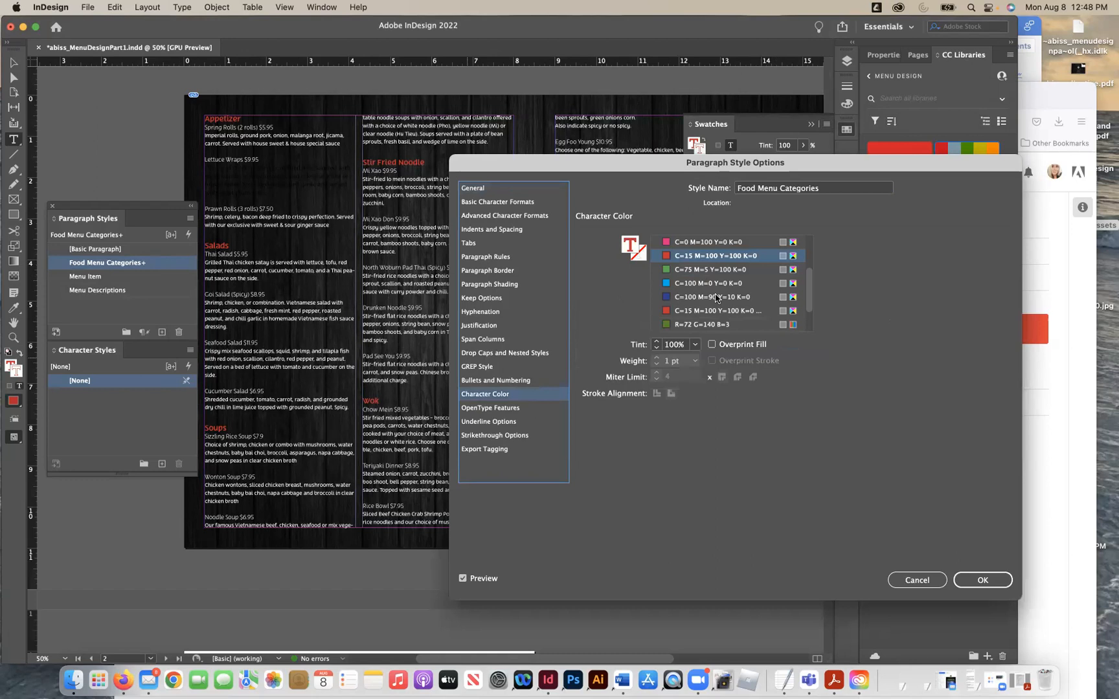
left_click(686, 324)
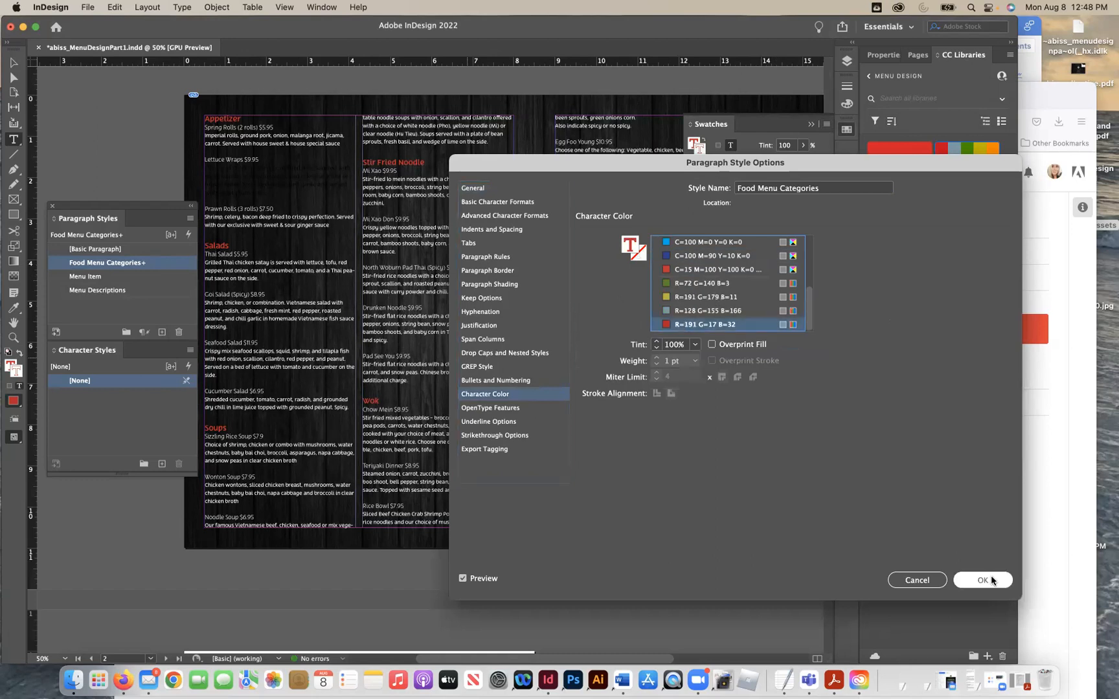
left_click(983, 579)
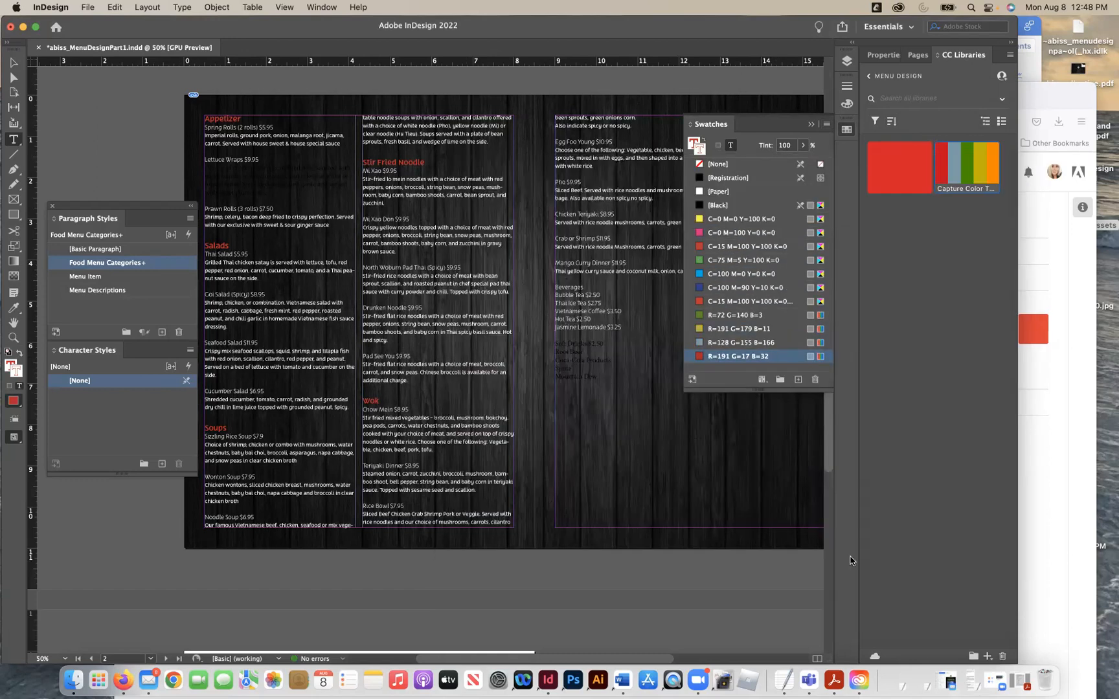
Step: Apply the Menu Item paragraph style to the soft drinks list, from Soft Drinks through Mountain Dew
left_click(601, 376)
left_click_drag(601, 375, 572, 338)
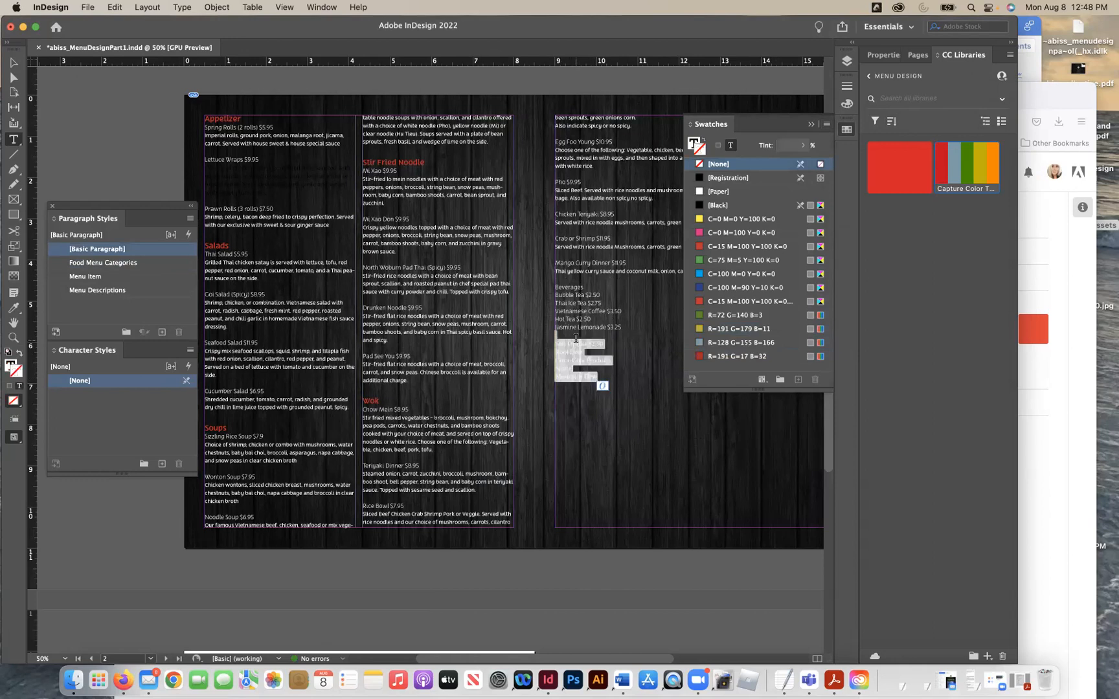
left_click(582, 343)
left_click_drag(613, 377, 545, 349)
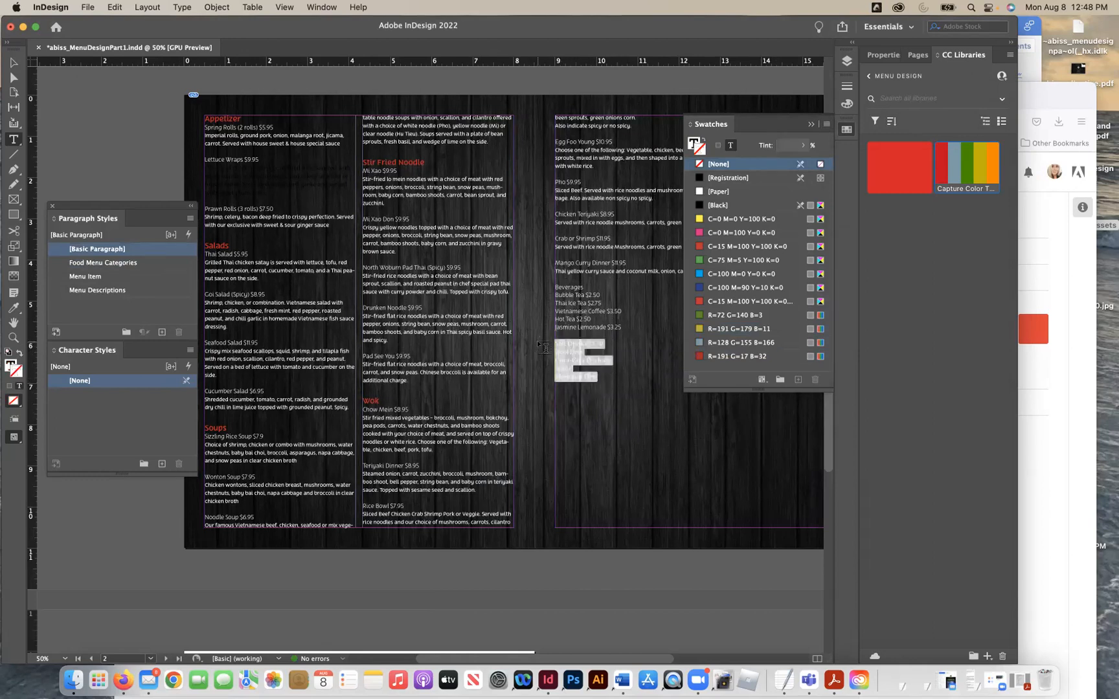
left_click(86, 276)
left_click(557, 383)
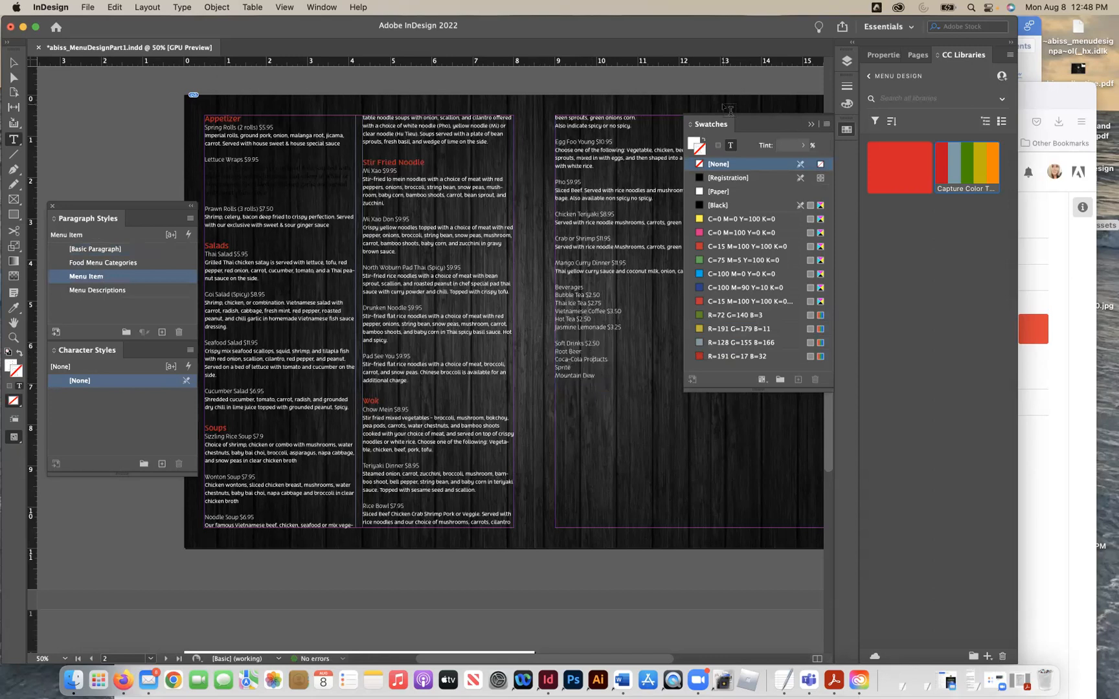
Step: Deselect the menu text, collapse the swatch list and save the document
left_click(14, 63)
left_click(137, 123)
left_click_drag(124, 204, 90, 203)
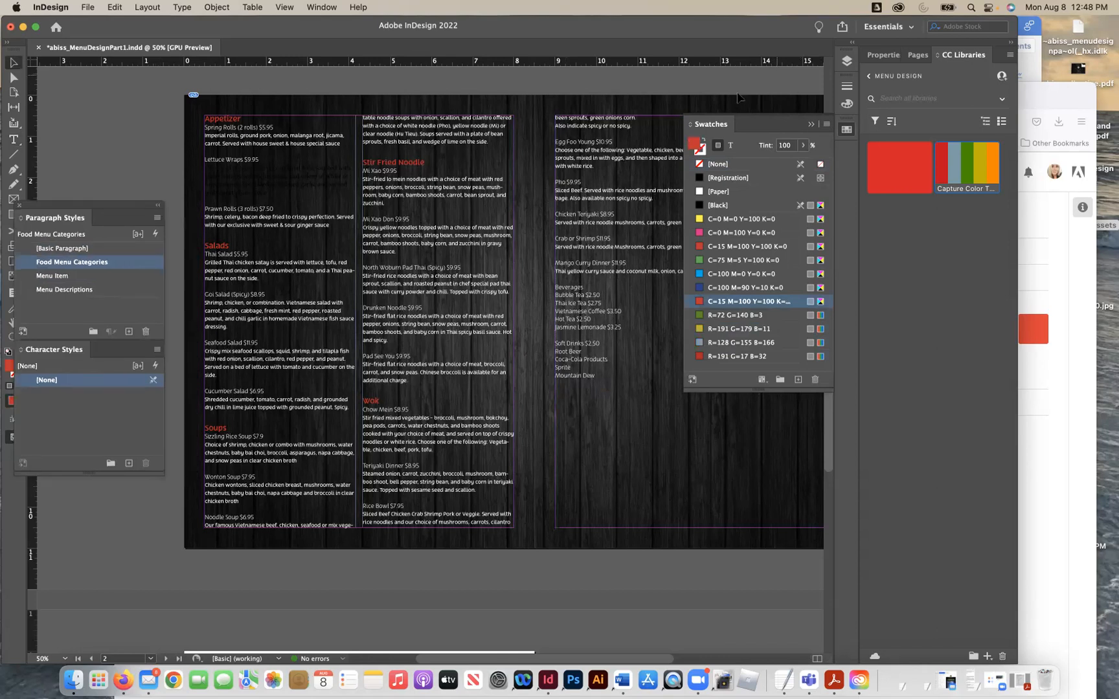
left_click(811, 124)
scroll(791, 412, "right", 2)
scroll(791, 411, "up", 1)
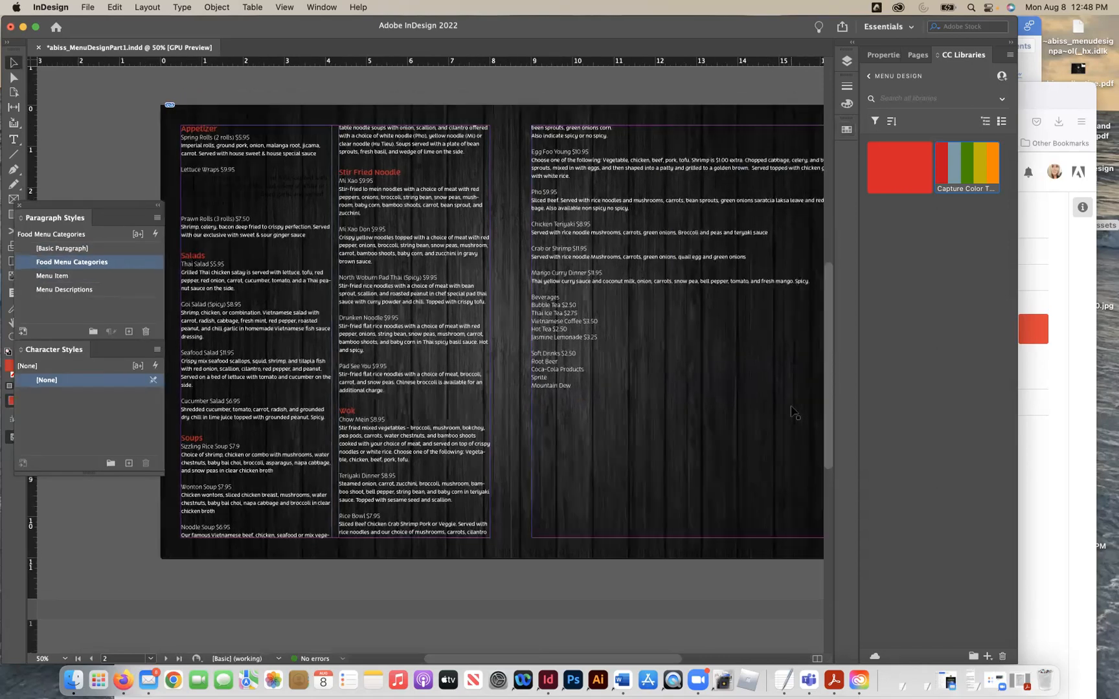
key("super+s")
scroll(621, 403, "down", 2)
scroll(622, 403, "right", 2)
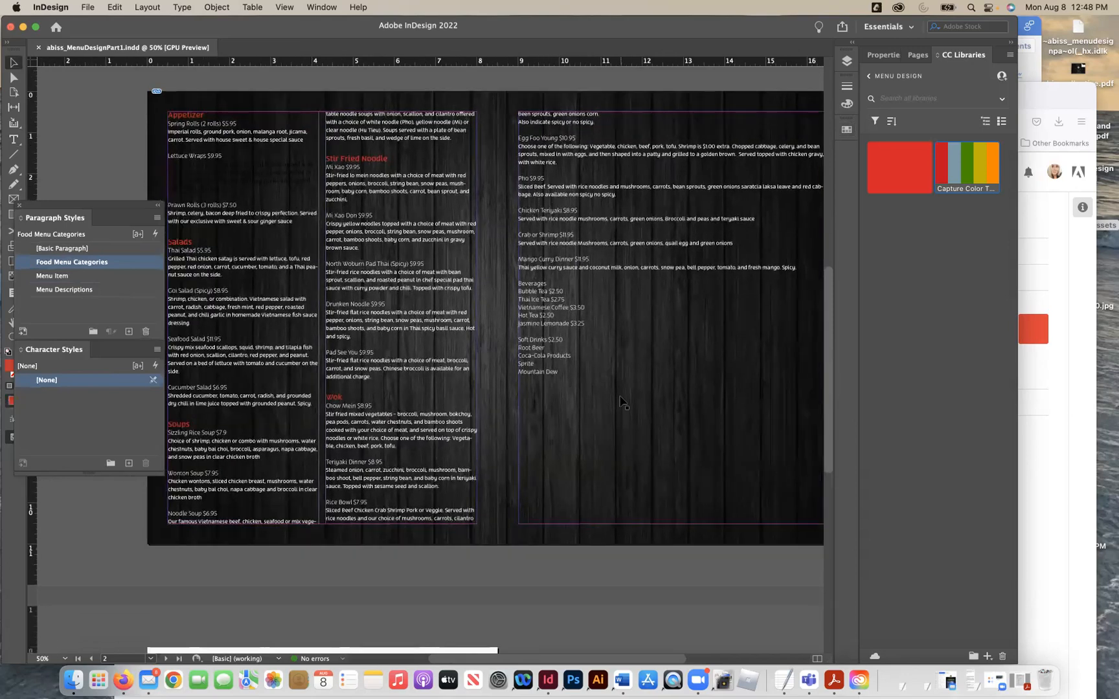
scroll(622, 403, "left", 3)
scroll(621, 403, "down", 1)
Step: Minimize the browser, switch to Finder and preview the appetizer, entree, salad and soup photos in the W5_menu_assets/WOK+PHO folder
left_click(1067, 429)
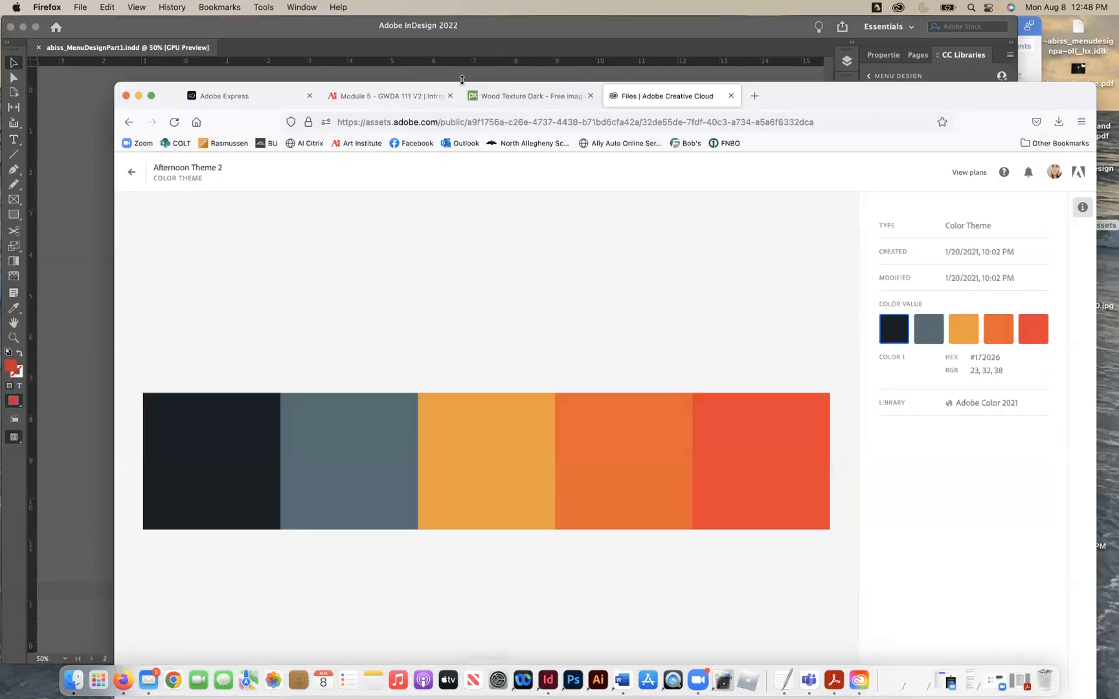
key("super+m")
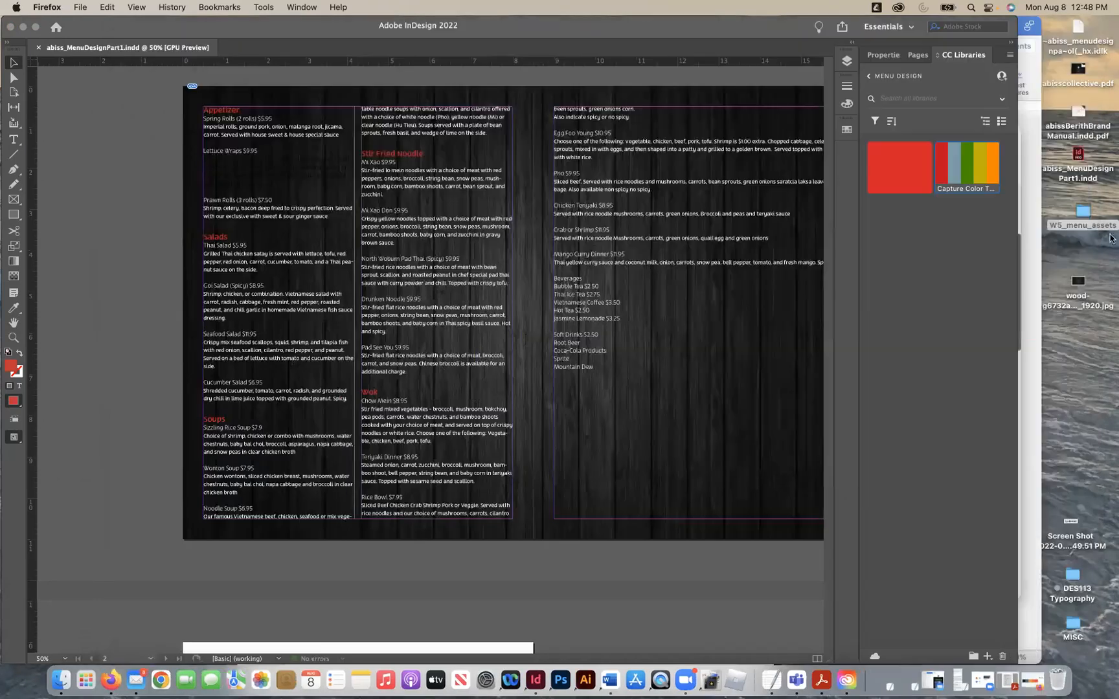
left_click(1088, 207)
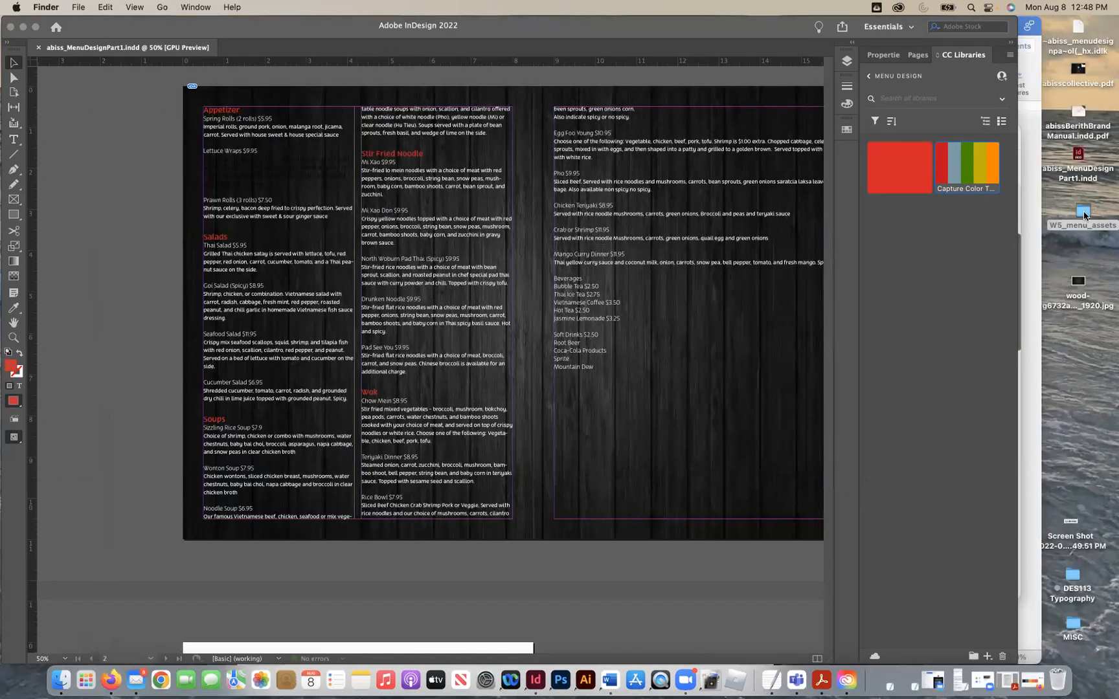
left_click(748, 257)
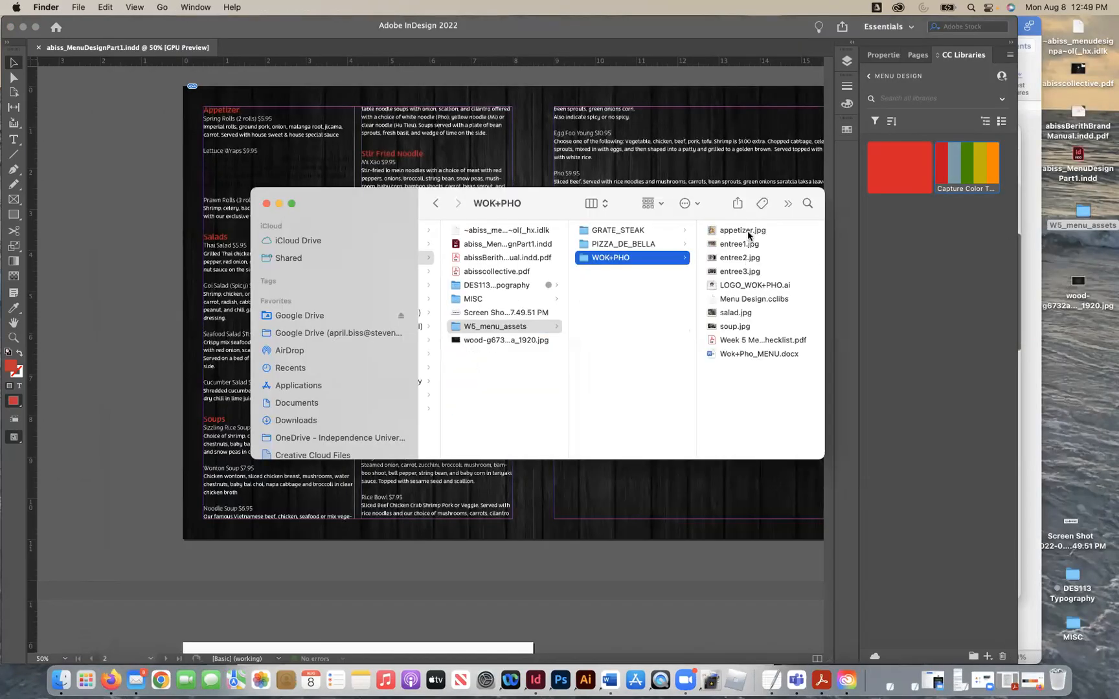
left_click(748, 233)
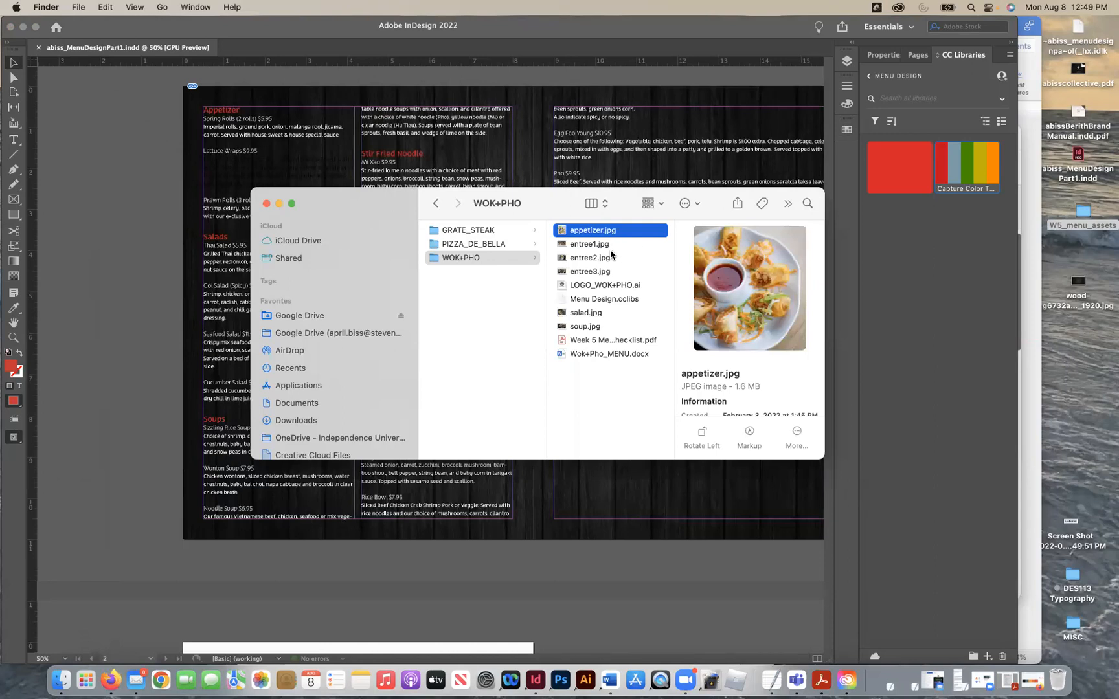
left_click(610, 246)
left_click(609, 258)
left_click(608, 273)
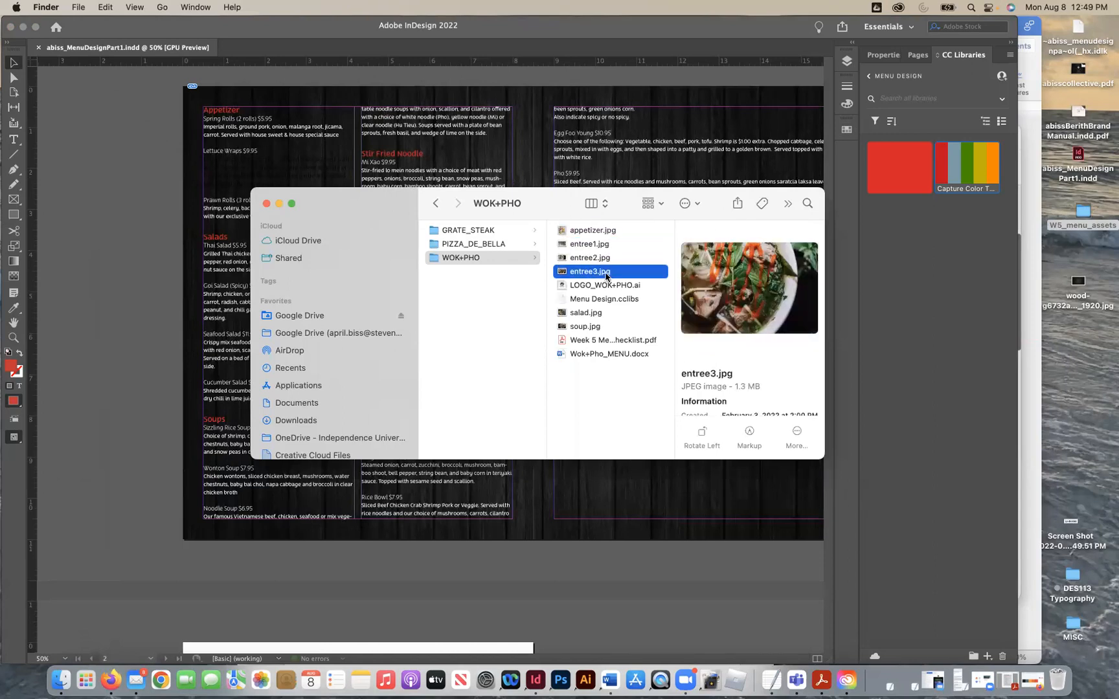
left_click(608, 314)
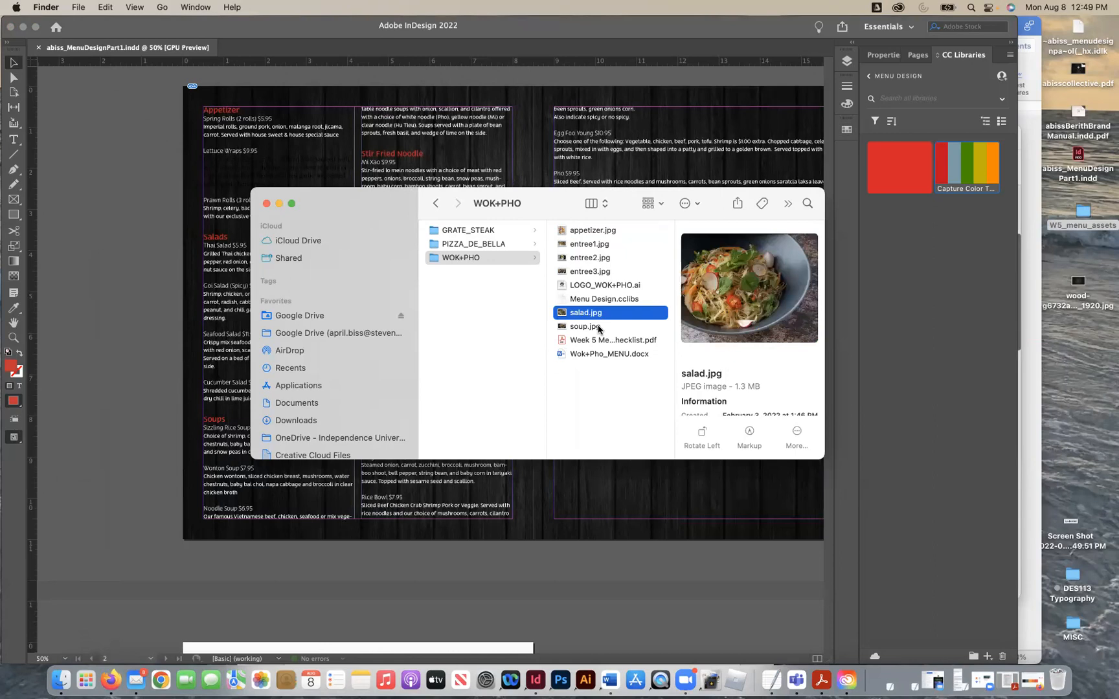
left_click(598, 328)
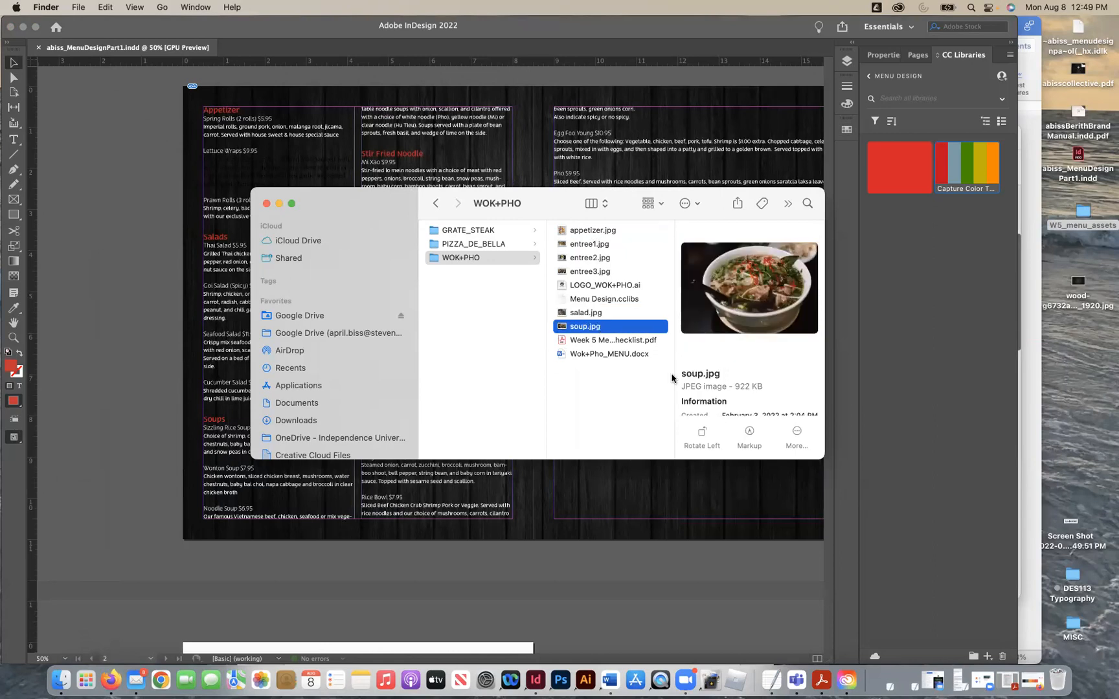
Step: Return to InDesign, move the floating style lists clear of the tools and choose the Ellipse Frame tool
left_click(115, 221)
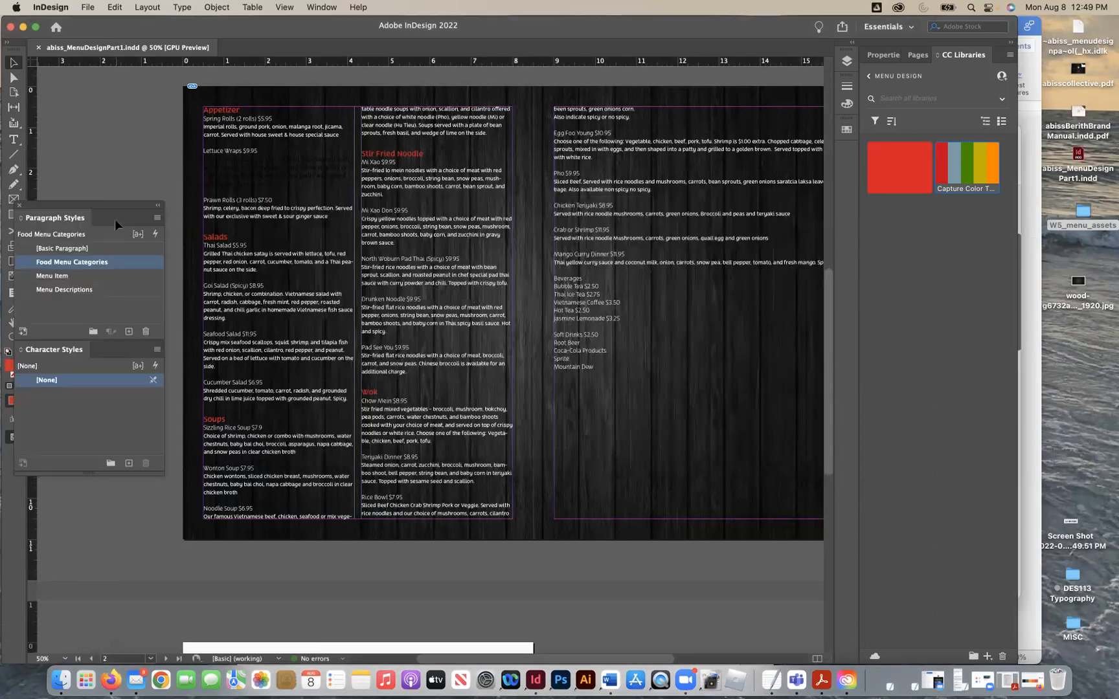
left_click_drag(94, 205, 115, 170)
left_click(14, 201)
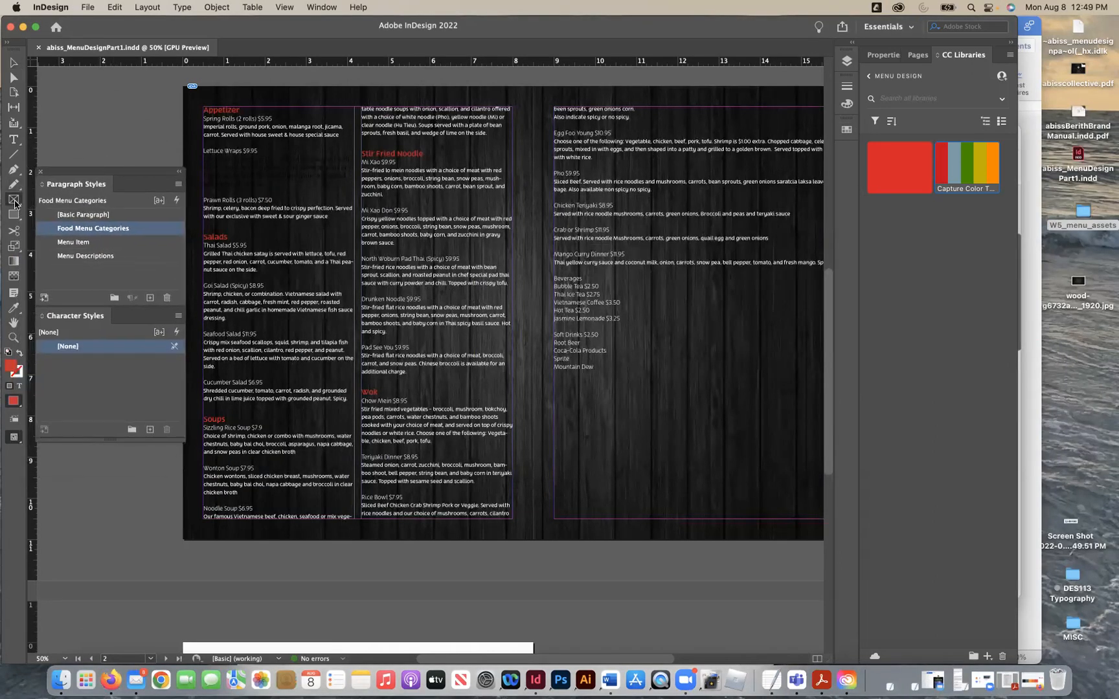
left_click(37, 228)
scroll(303, 235, "left", 2)
Step: Apply the Menu Descriptions paragraph style to the black description text under Lettuce Wraps
left_click(13, 140)
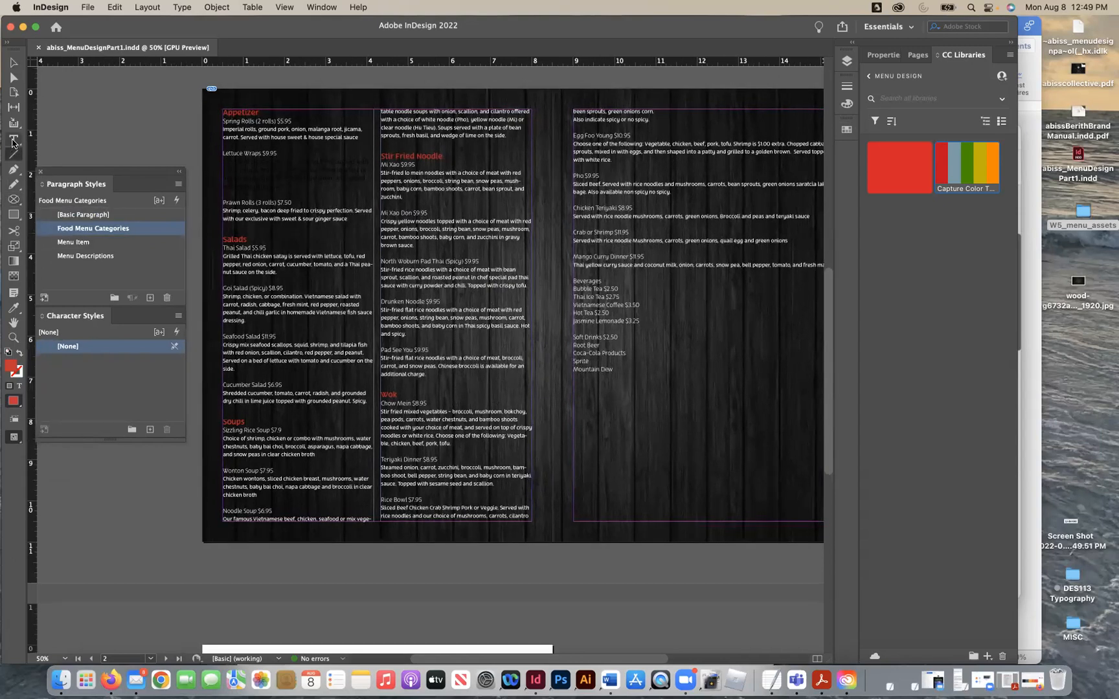
left_click(313, 191)
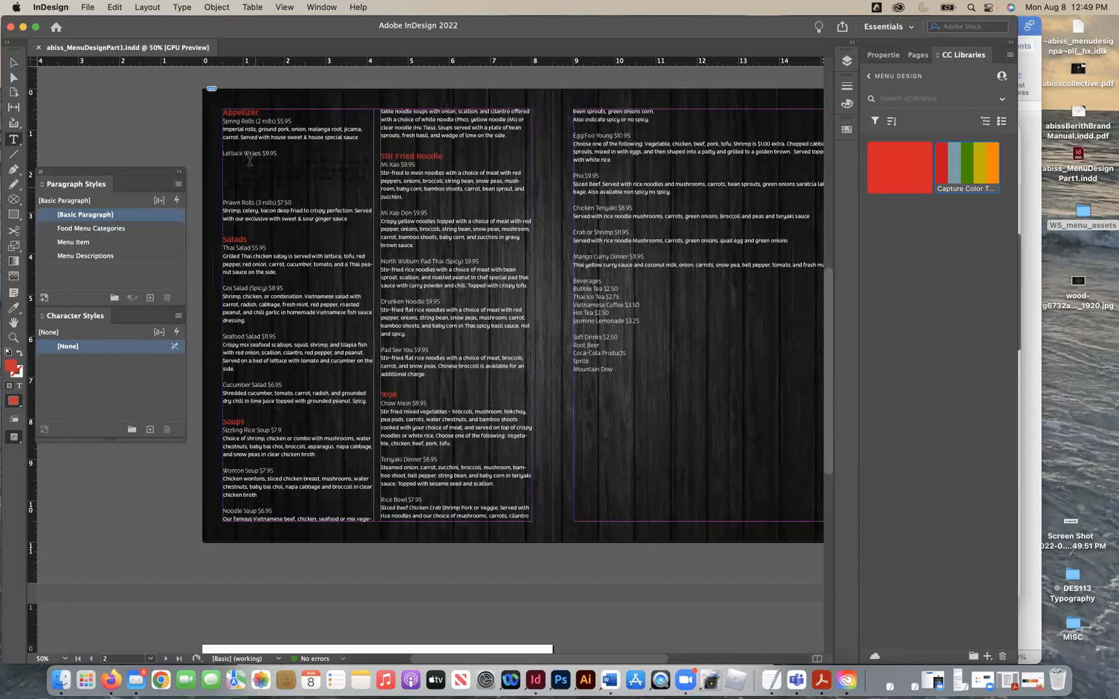
left_click_drag(326, 189, 223, 162)
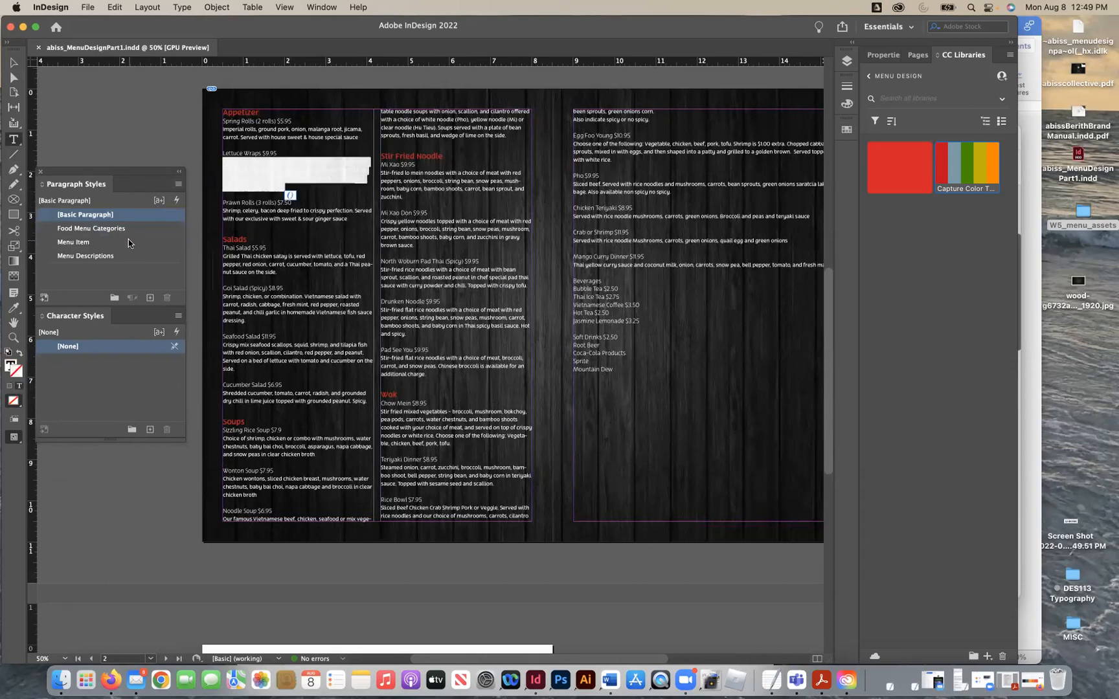
left_click(128, 256)
left_click(285, 193)
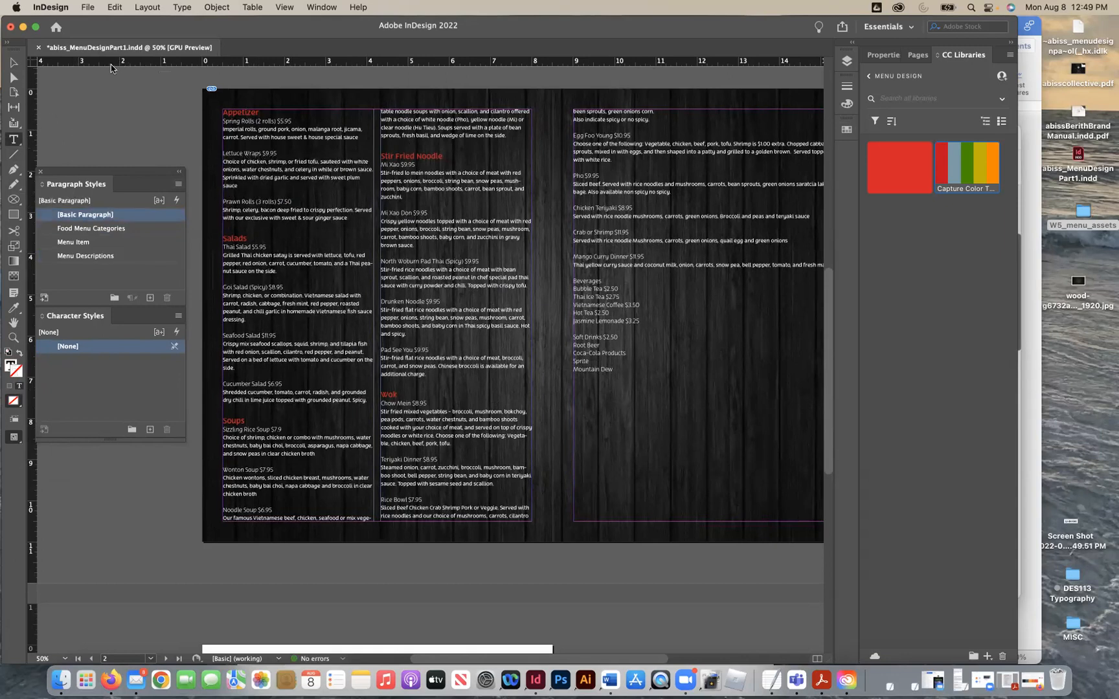
Step: Draw a circular ellipse frame about 1.5 in across in the empty area below the soft drinks list
left_click(14, 63)
left_click(92, 96)
left_click(13, 199)
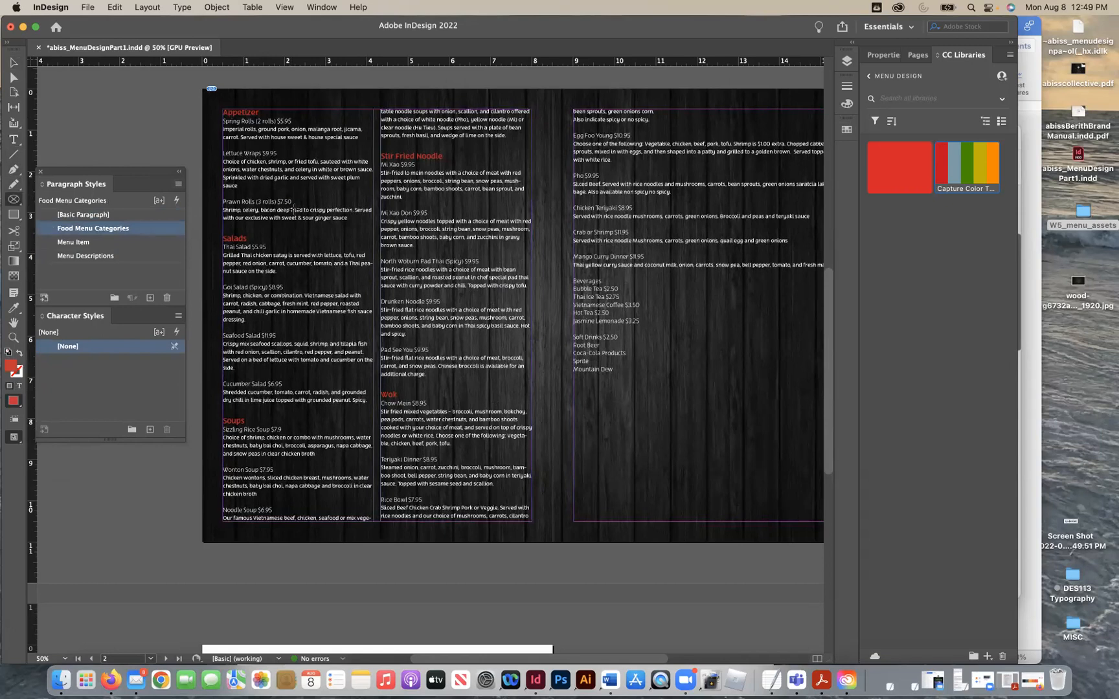
mouse_move(602, 394)
left_mouse_down()
mouse_move(712, 476)
mouse_move(664, 458)
left_mouse_up()
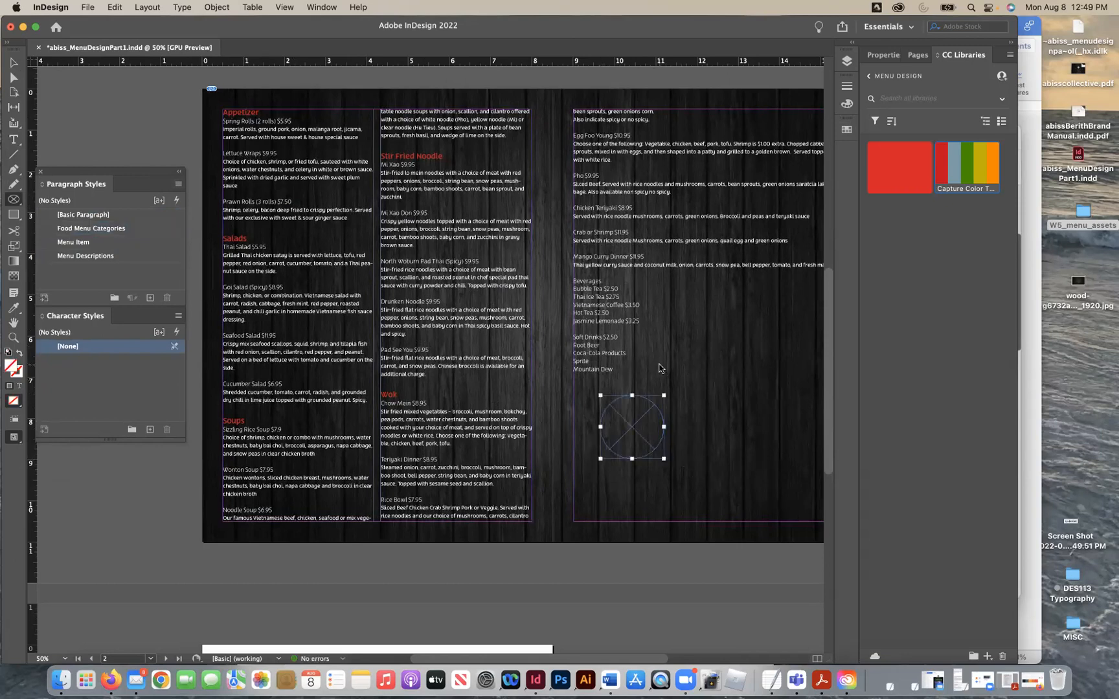
Step: Place appetizer.jpg from the W5_menu_assets/WOK+PHO folder into the circular frame
key("super+d")
left_click(751, 283)
left_click(621, 270)
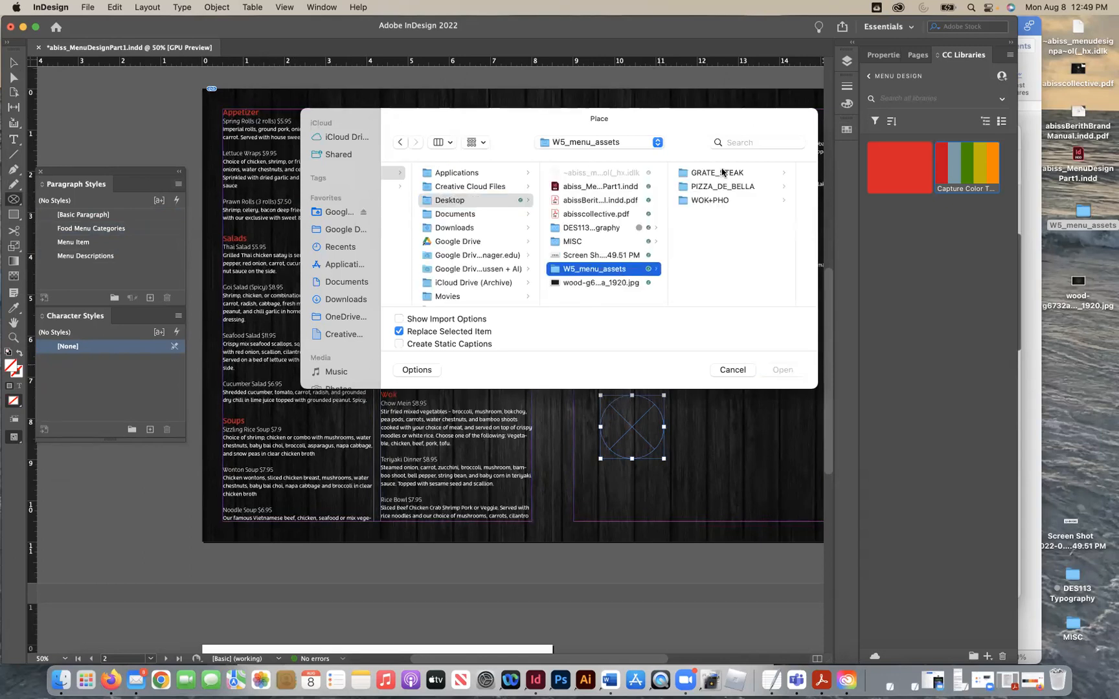
left_click(720, 172)
left_click(631, 199)
left_click(746, 171)
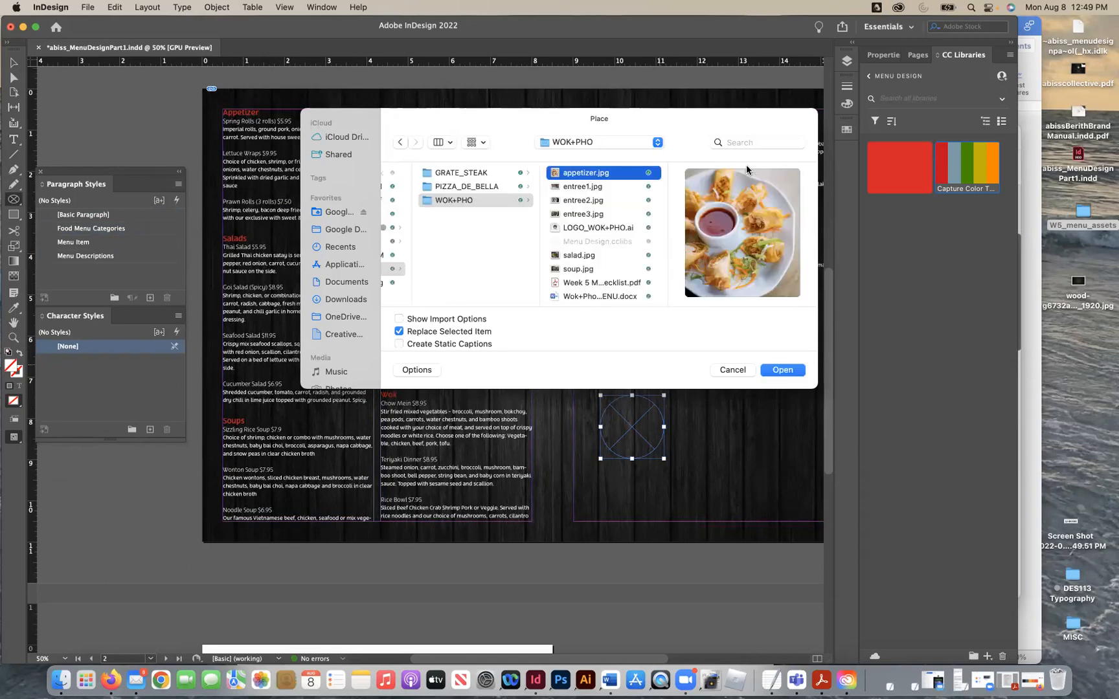
left_click(790, 373)
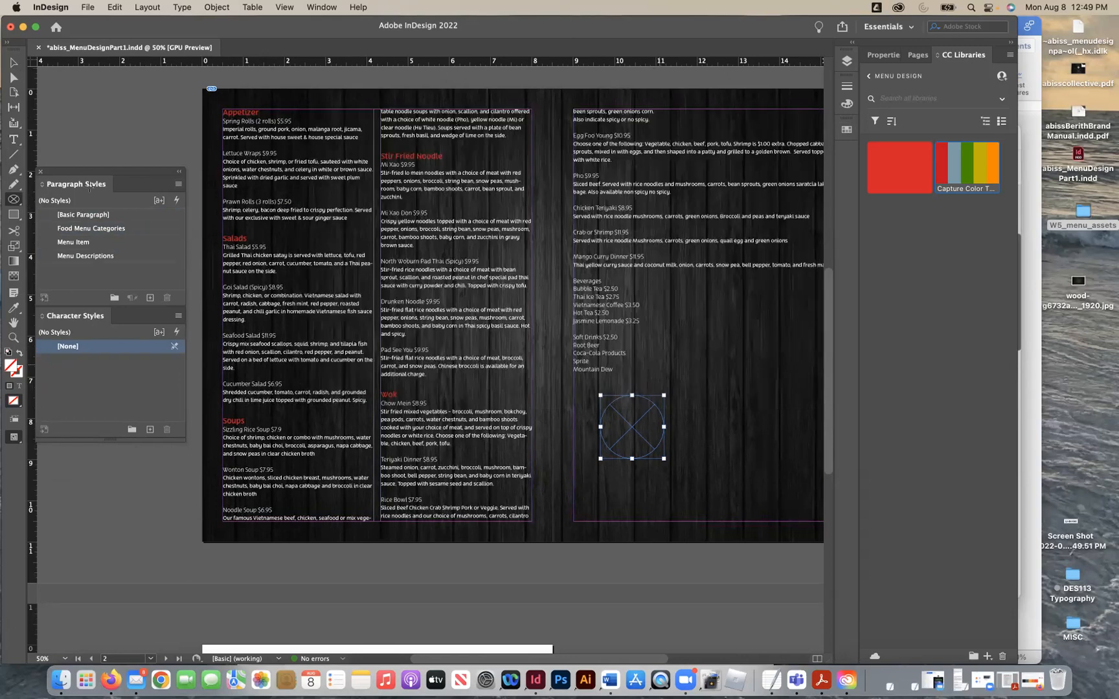
Step: Fit the appetizer photo to its circular frame with Fill Frame Proportionally
left_click(15, 61)
left_click(149, 7)
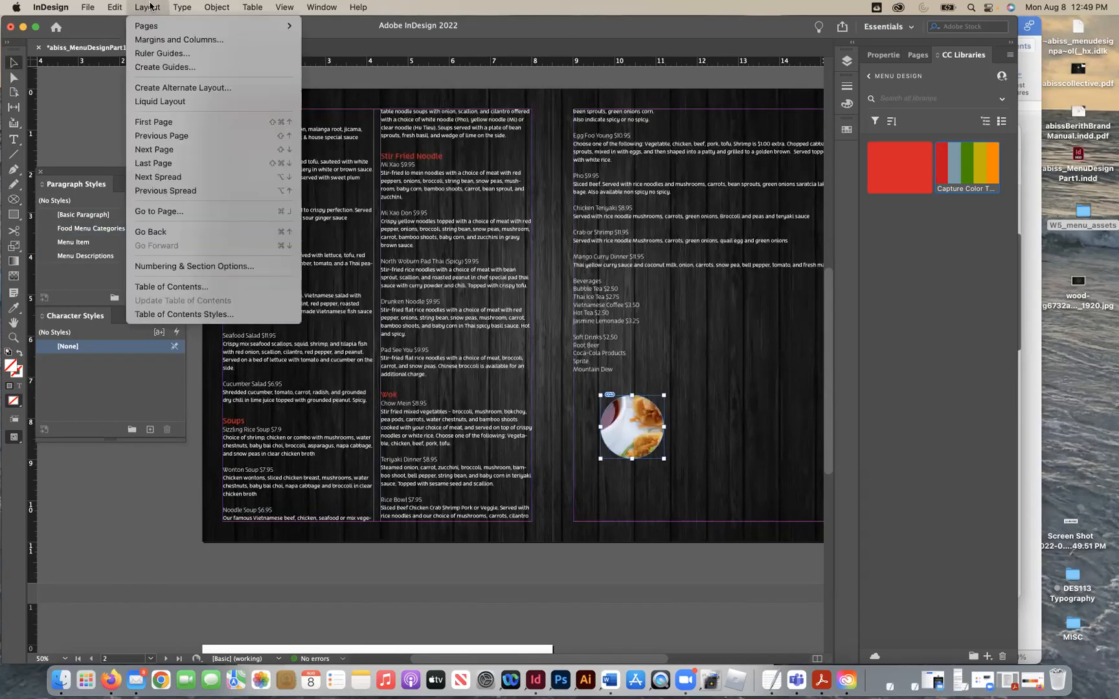
mouse_move(207, 7)
mouse_move(245, 267)
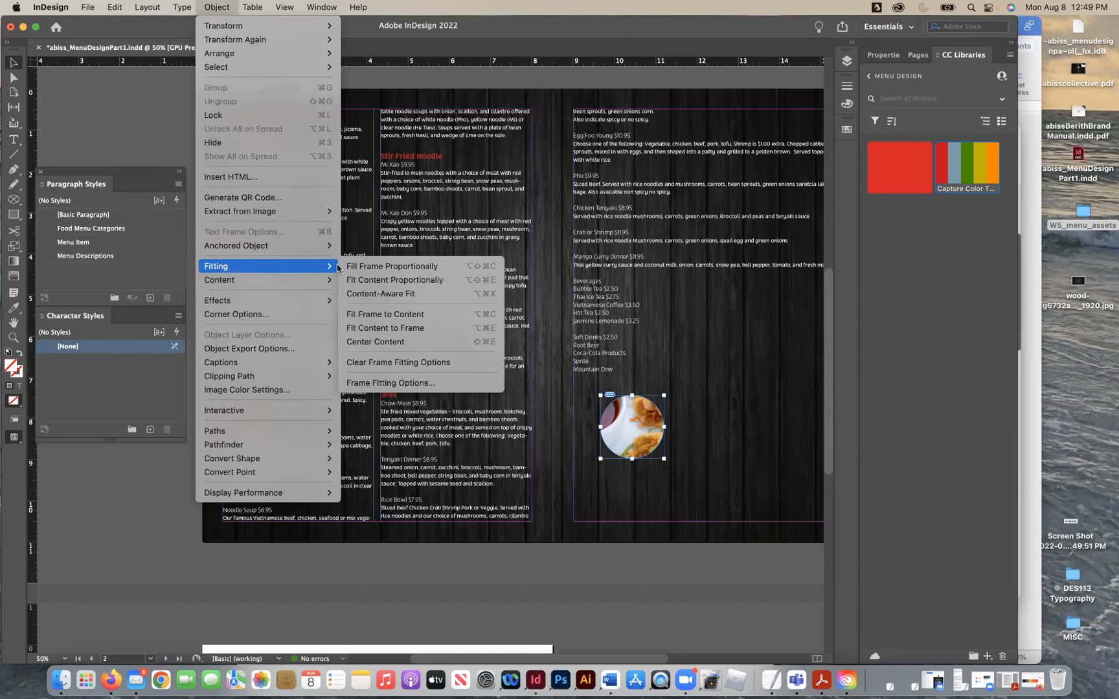
left_click(366, 266)
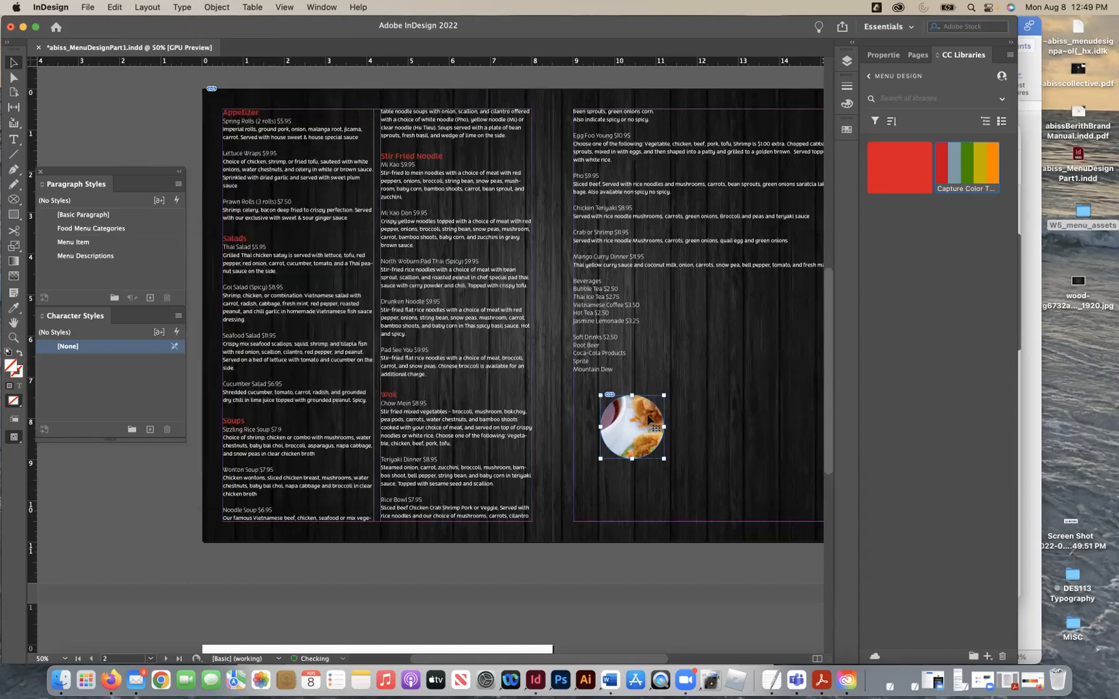
Step: Move the circular appetizer photo to the upper-left corner of the first menu column, over the Appetizer heading
mouse_move(651, 430)
left_mouse_down()
mouse_move(541, 263)
mouse_move(418, 207)
mouse_move(354, 147)
left_mouse_up()
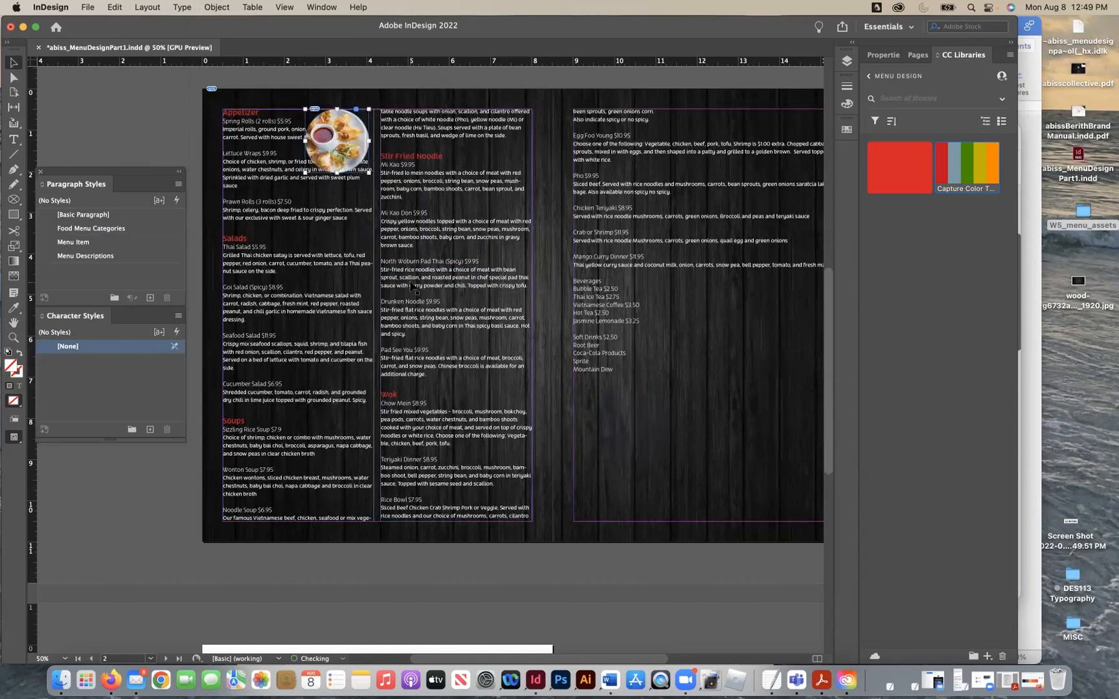
scroll(410, 286, "up", 2)
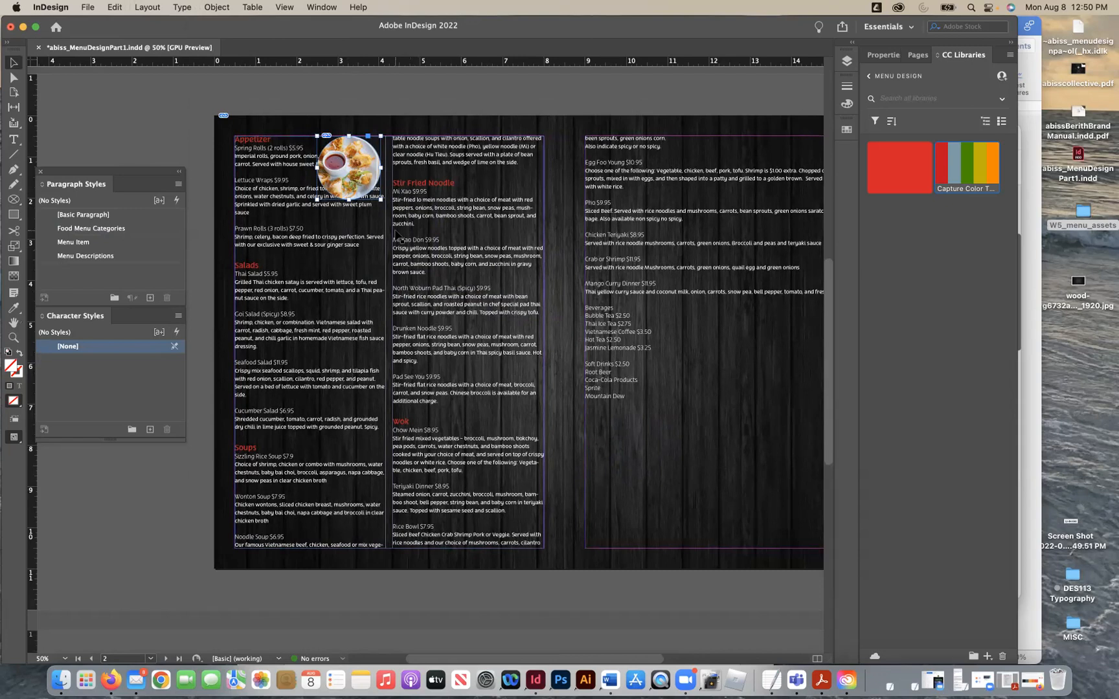
left_click_drag(366, 159, 283, 158)
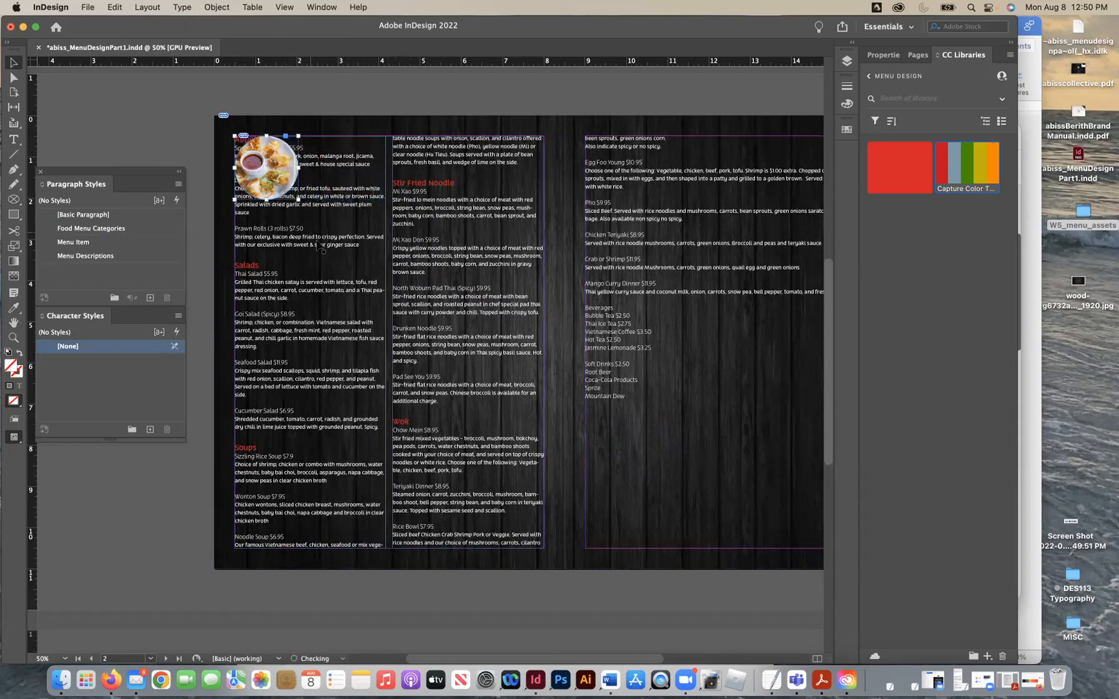
Step: Set the left page's menu text frame to one column and pull its left edge in to leave room for photos
left_click(246, 327)
left_click(224, 6)
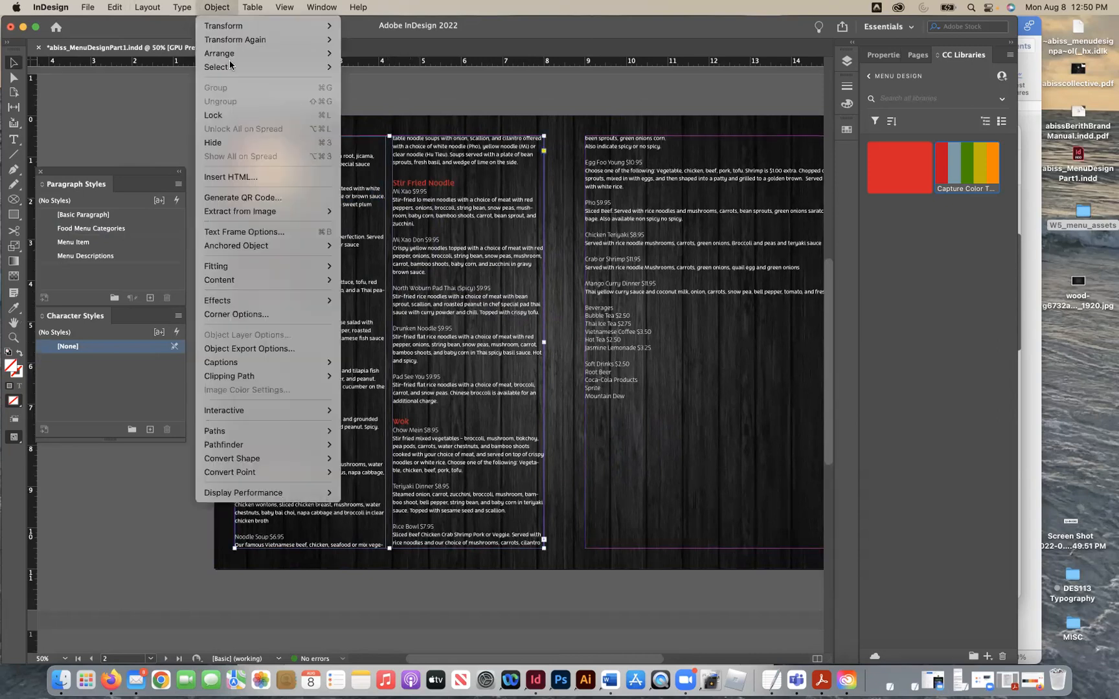
left_click(252, 232)
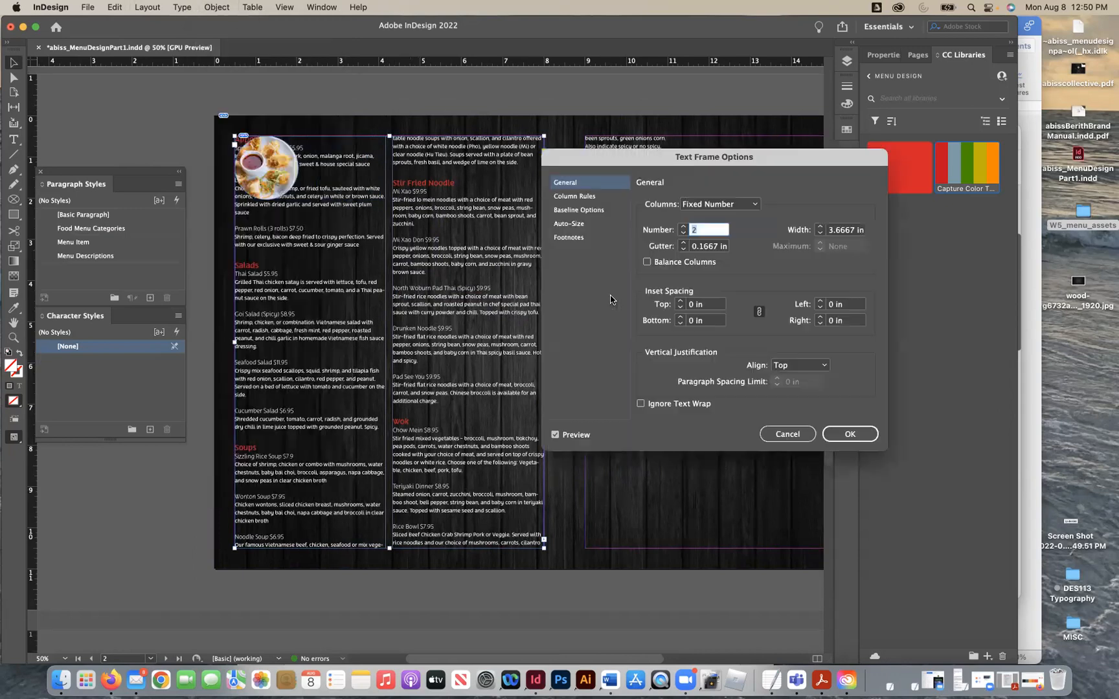
left_click(684, 234)
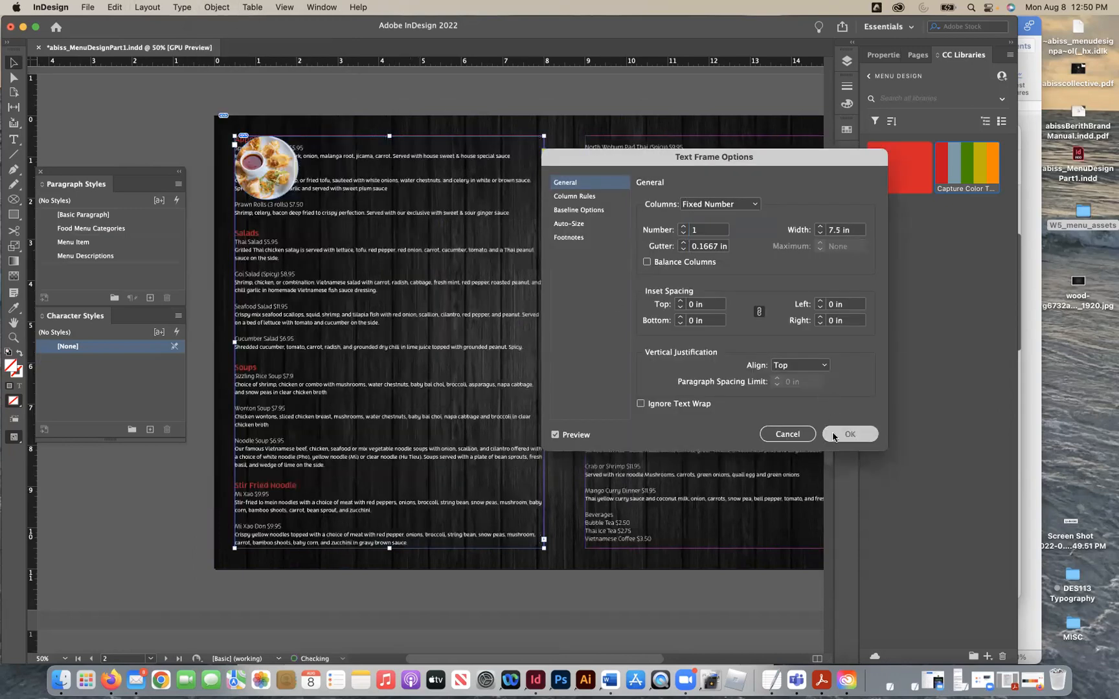
left_click(849, 433)
left_click_drag(234, 341, 324, 339)
Step: Enlarge the circular appetizer photo to about 1.7 in across and refit it with Fill Frame Proportionally
left_click(292, 196)
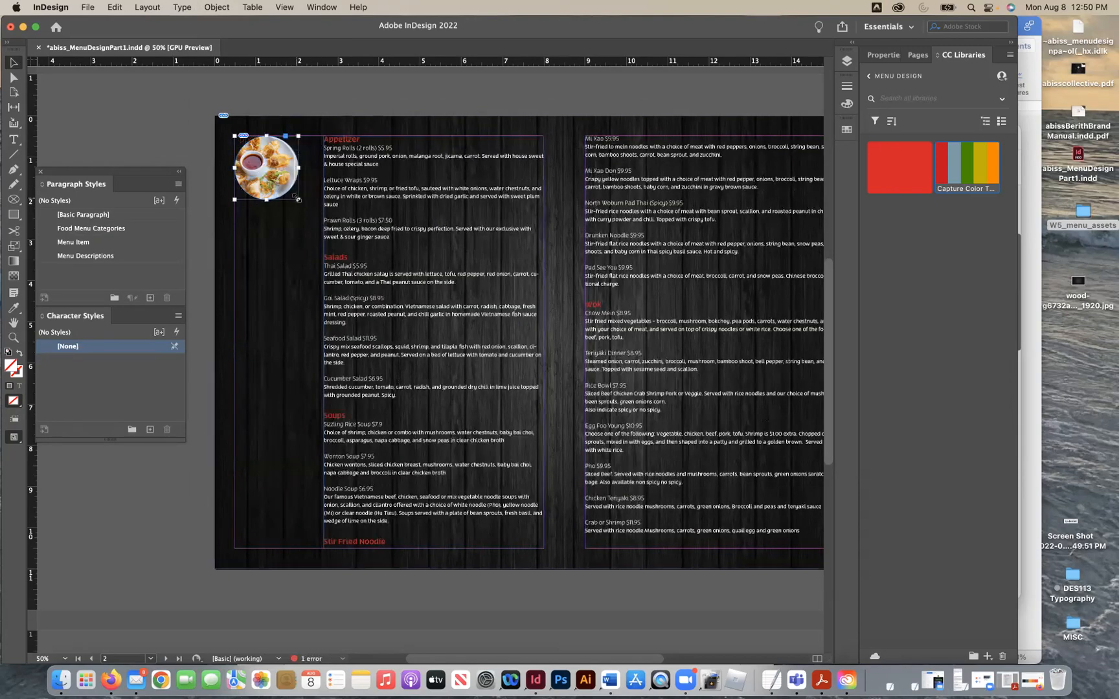
left_click(193, 7)
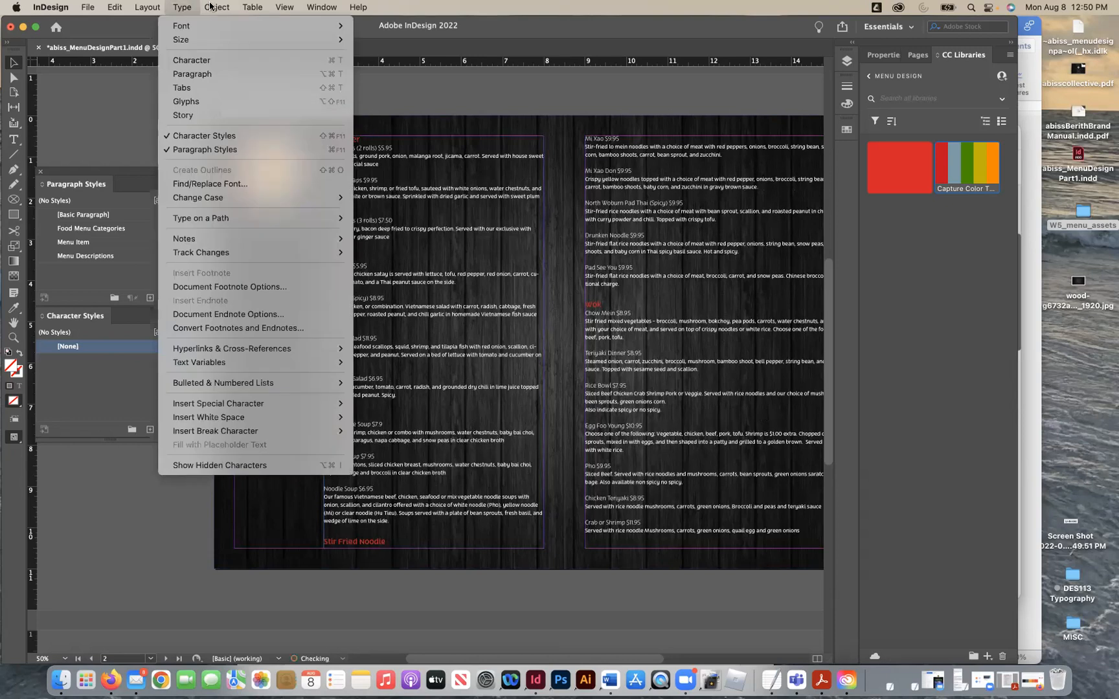
mouse_move(211, 7)
mouse_move(272, 250)
left_click(402, 258)
Step: Narrow the left page's text frame to about 4.2 in and move it against the page's right margin guide
left_click(461, 203)
left_click_drag(544, 342, 498, 341)
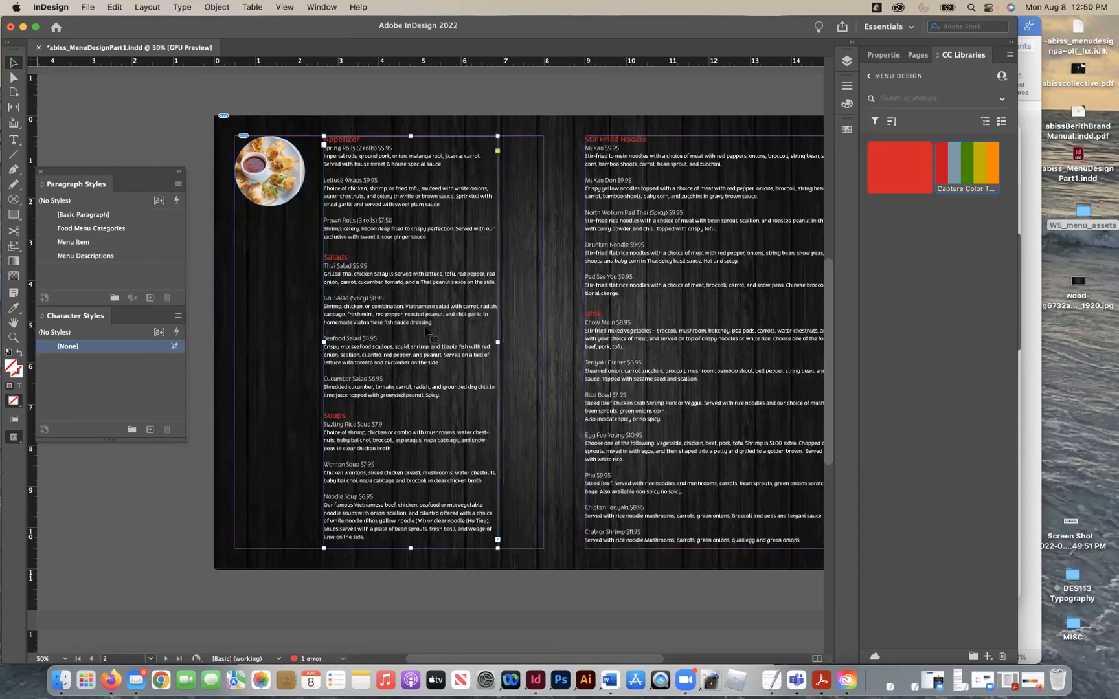
left_click_drag(421, 328, 468, 326)
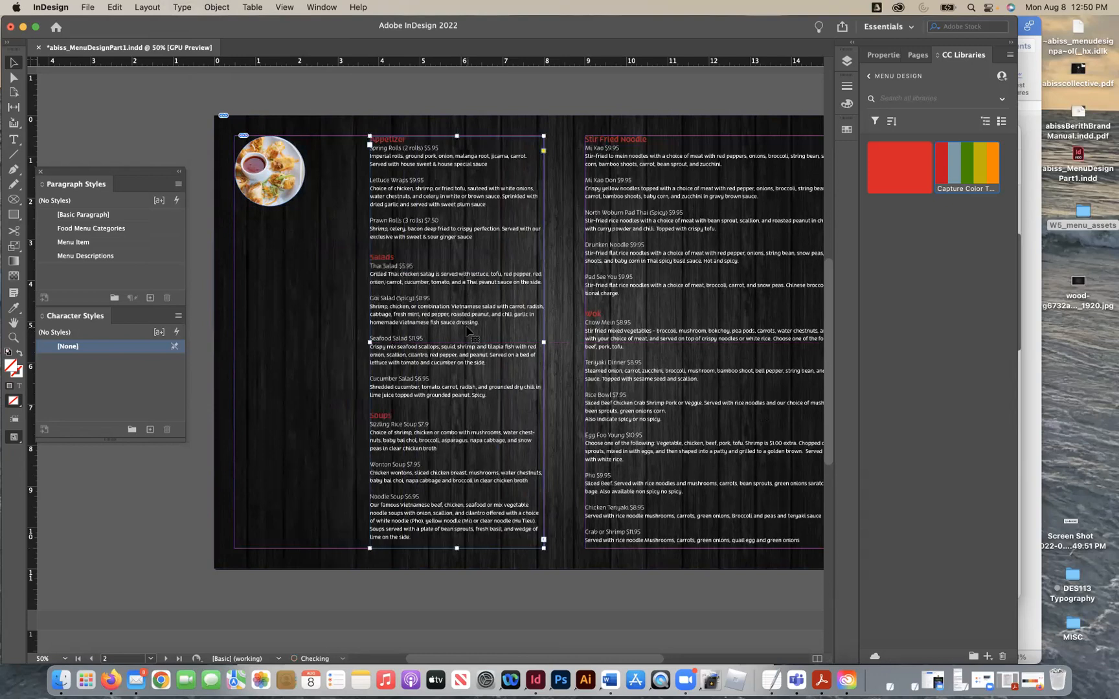
Step: Center the appetizer photo in the space beside the text and add two copies below it, beside Salads and Soups
left_click_drag(298, 198, 325, 197)
key("super+c")
key("super+v")
left_click_drag(444, 320, 312, 255)
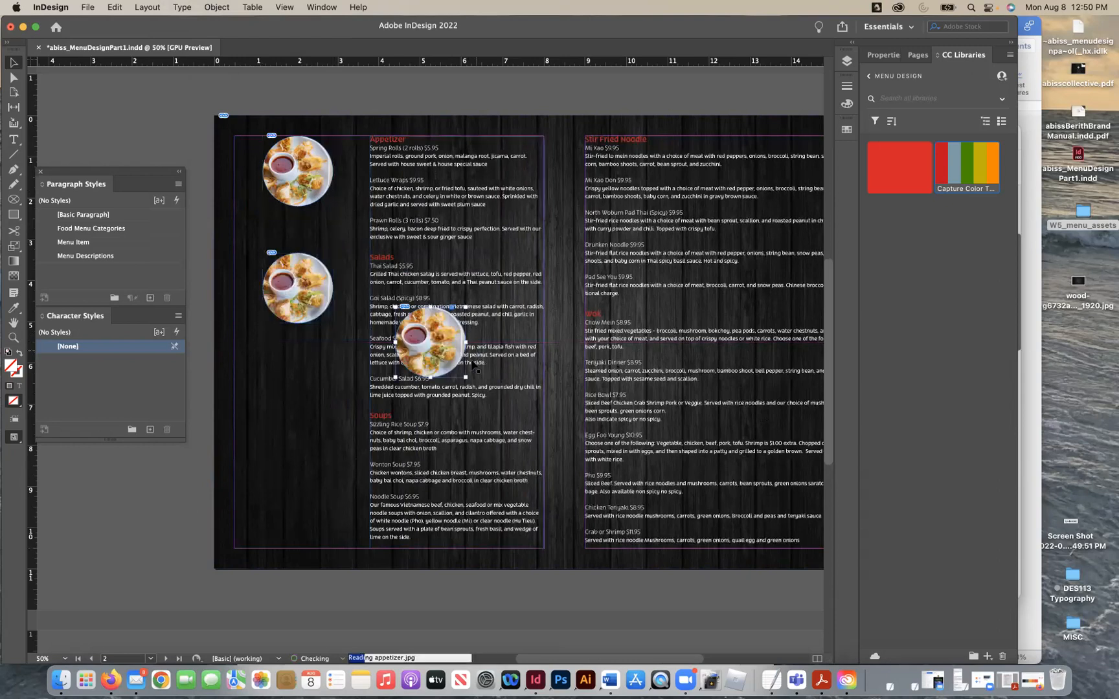
left_click_drag(448, 367, 322, 484)
left_click_drag(317, 292, 318, 333)
left_click_drag(312, 199, 316, 226)
Step: Replace the middle circular photo with salad.jpg from the WOK+PHO folder
left_click(289, 332)
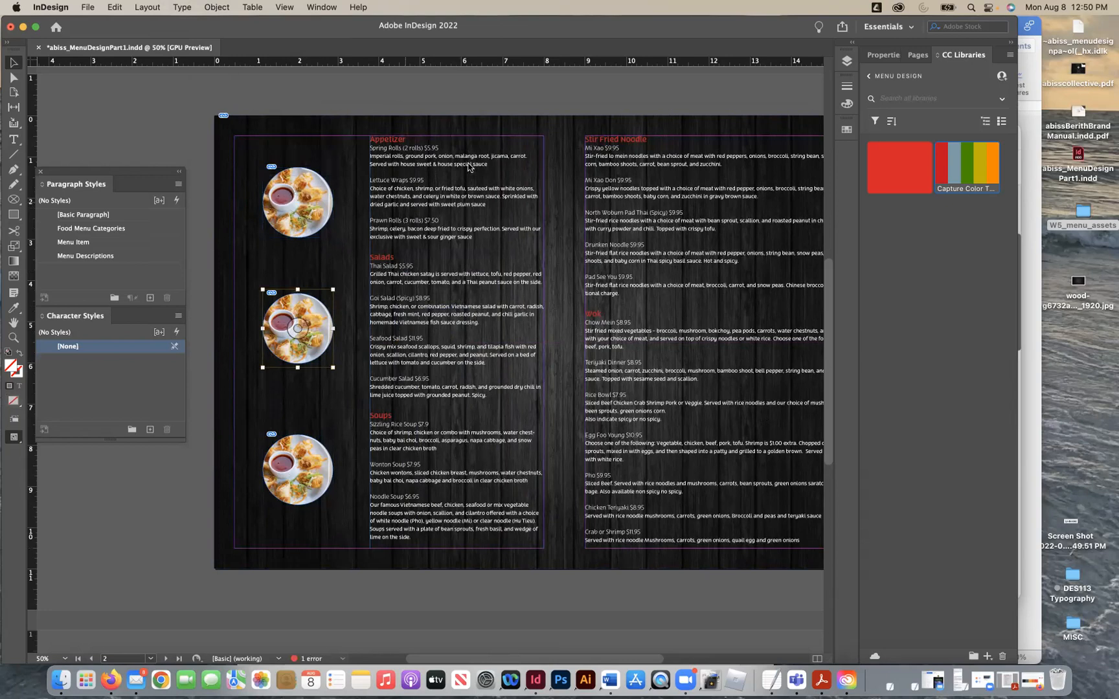
key("super+d")
left_click(434, 186)
left_click(432, 201)
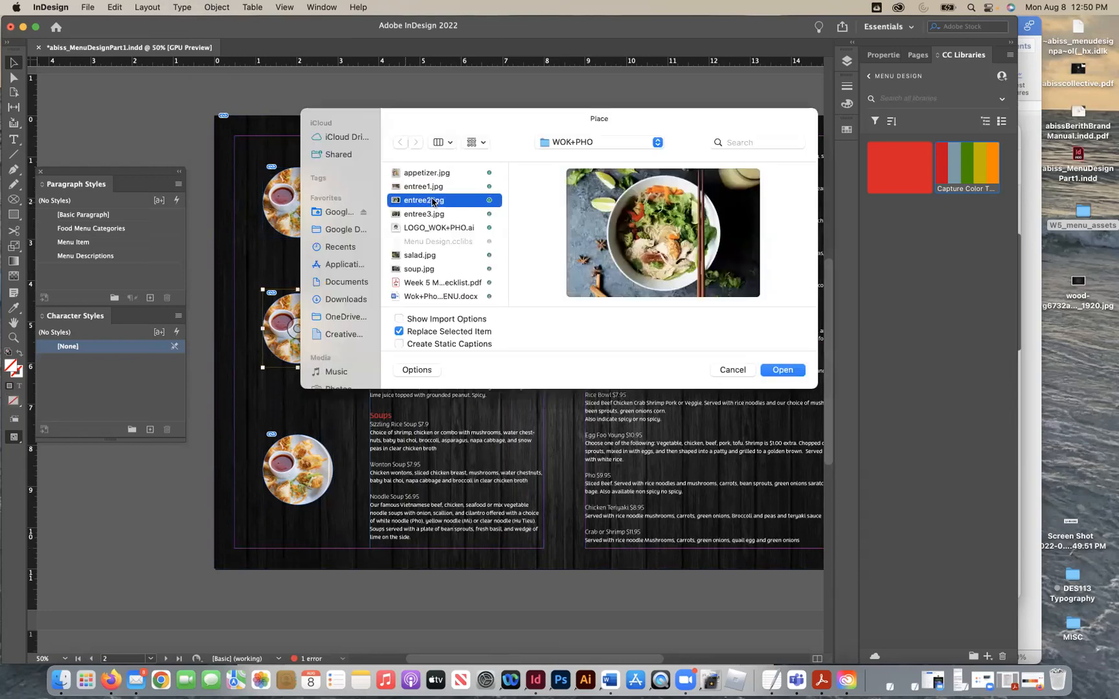
left_click(412, 214)
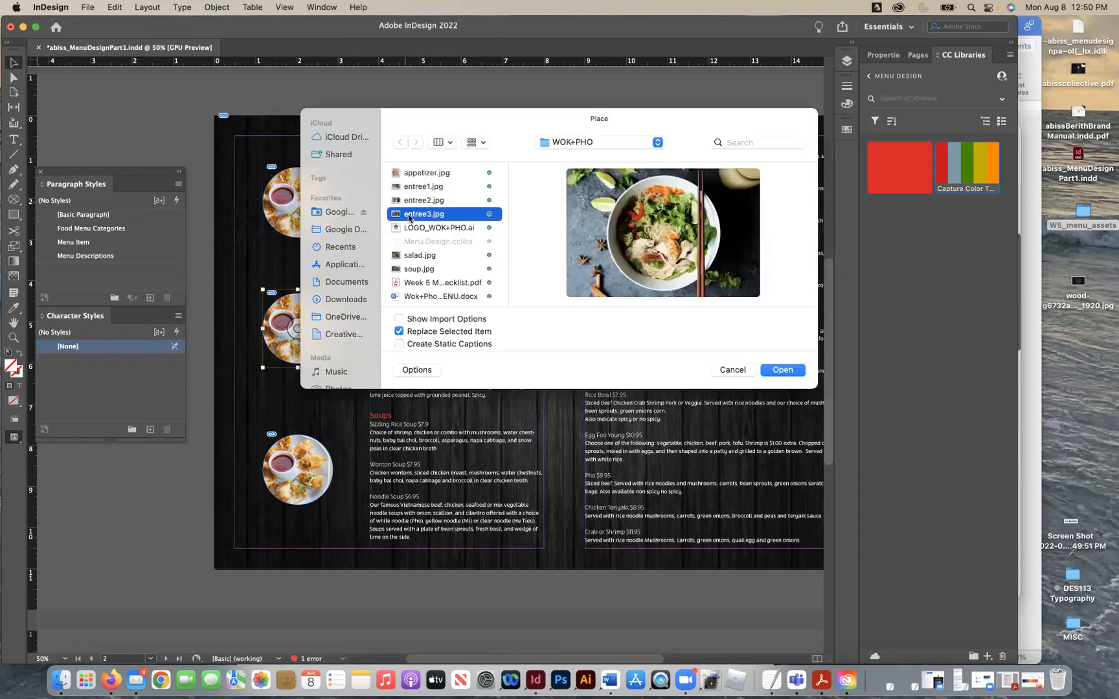
scroll(431, 239, "down", 1)
left_click(419, 252)
left_click(774, 371)
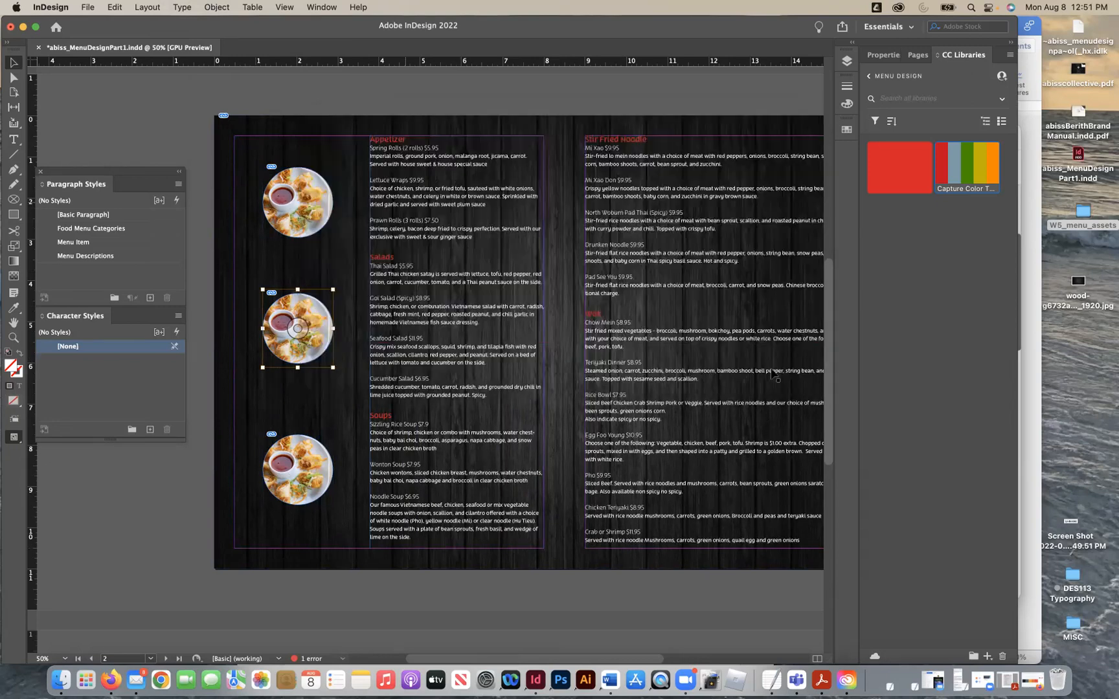
left_click(214, 7)
mouse_move(255, 265)
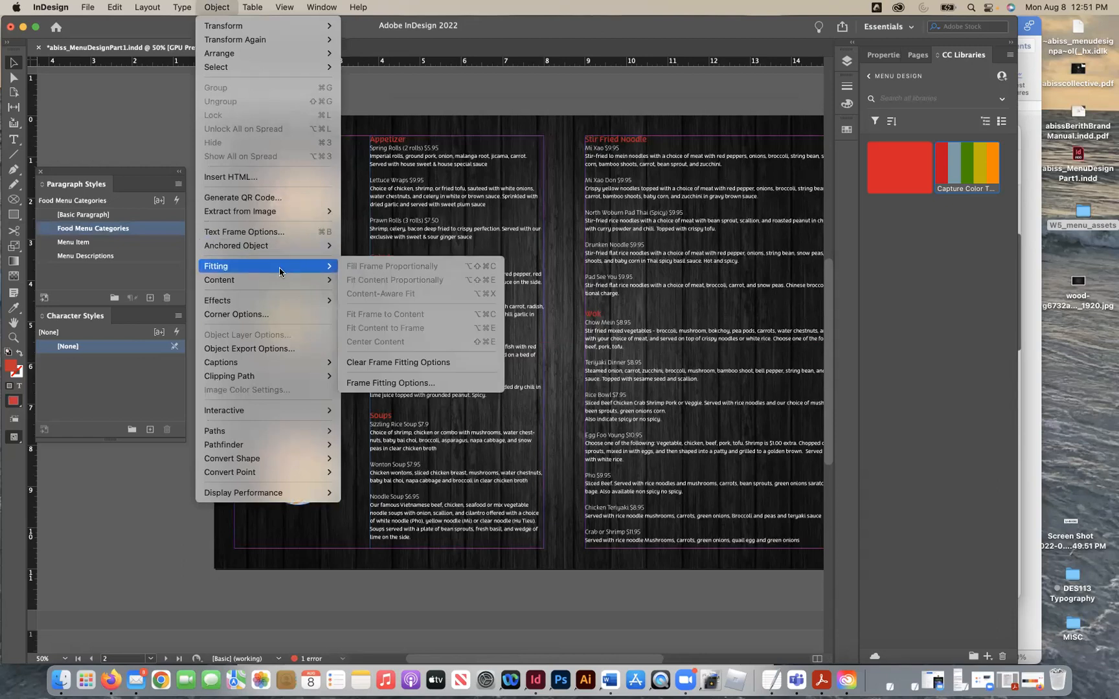
left_click(177, 499)
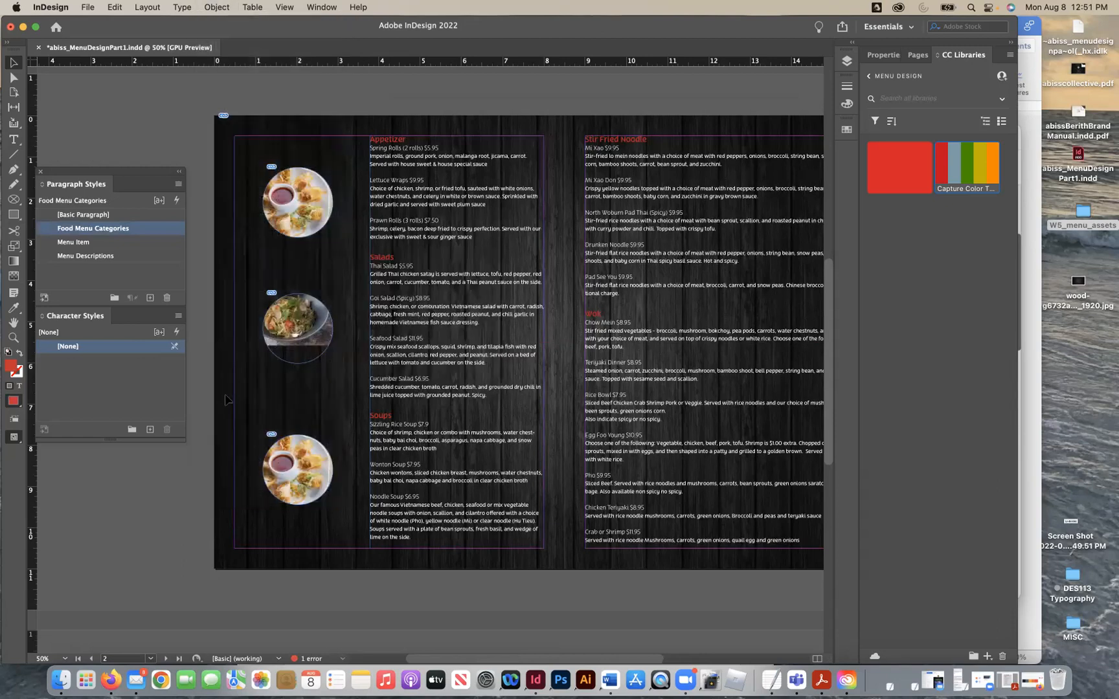
Step: Fit the salad photo to its circular frame with Fill Frame Proportionally
left_click(293, 351)
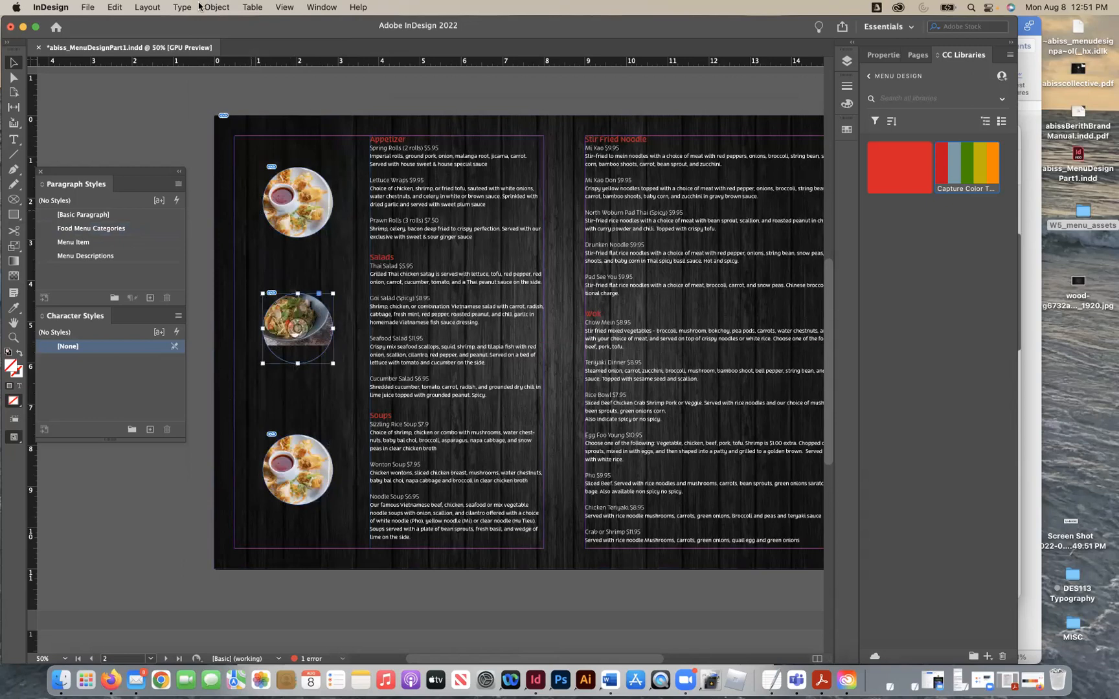
left_click(199, 6)
mouse_move(216, 7)
mouse_move(304, 266)
left_click(392, 266)
left_click(188, 477)
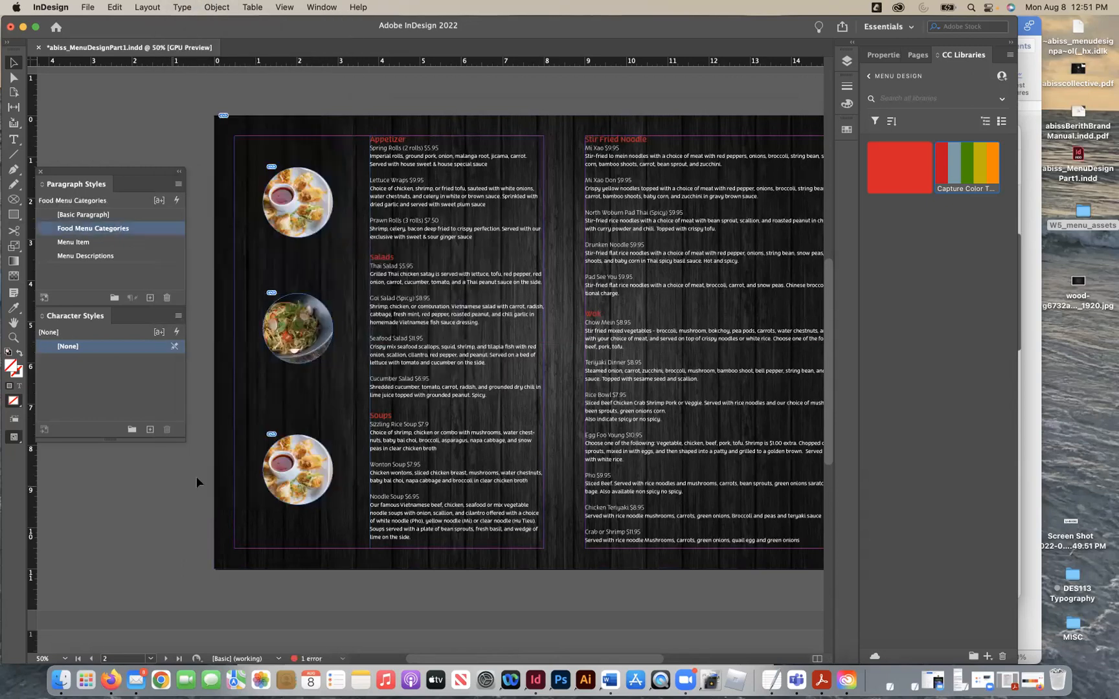
Step: Replace the circular photo beside Soups with soup.jpg from the WOK+PHO folder
left_click(328, 464)
key("super+d")
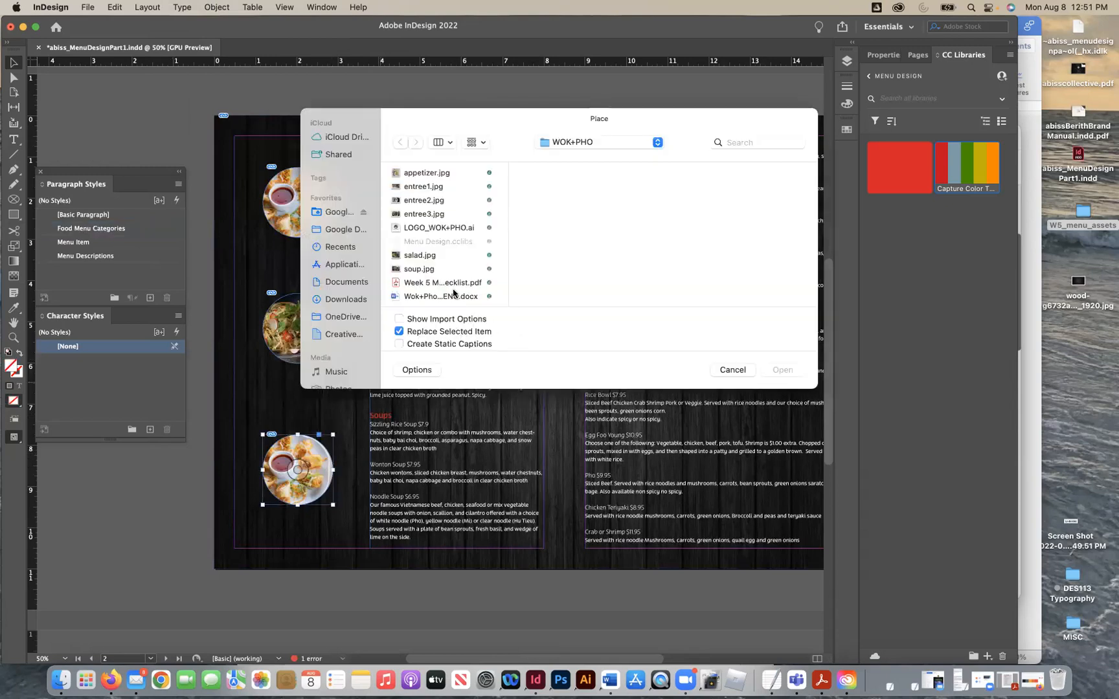
left_click(446, 270)
left_click(805, 369)
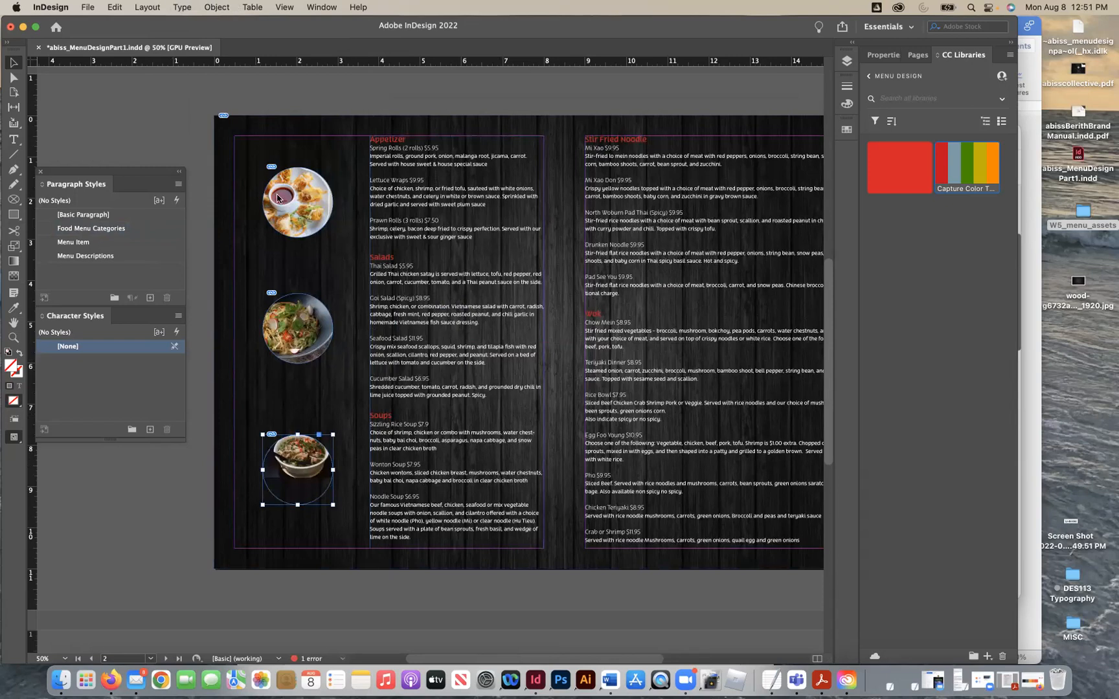
Step: Fit the soup photo to its circular frame with Fill Frame Proportionally
left_click(217, 7)
mouse_move(278, 262)
left_click(374, 268)
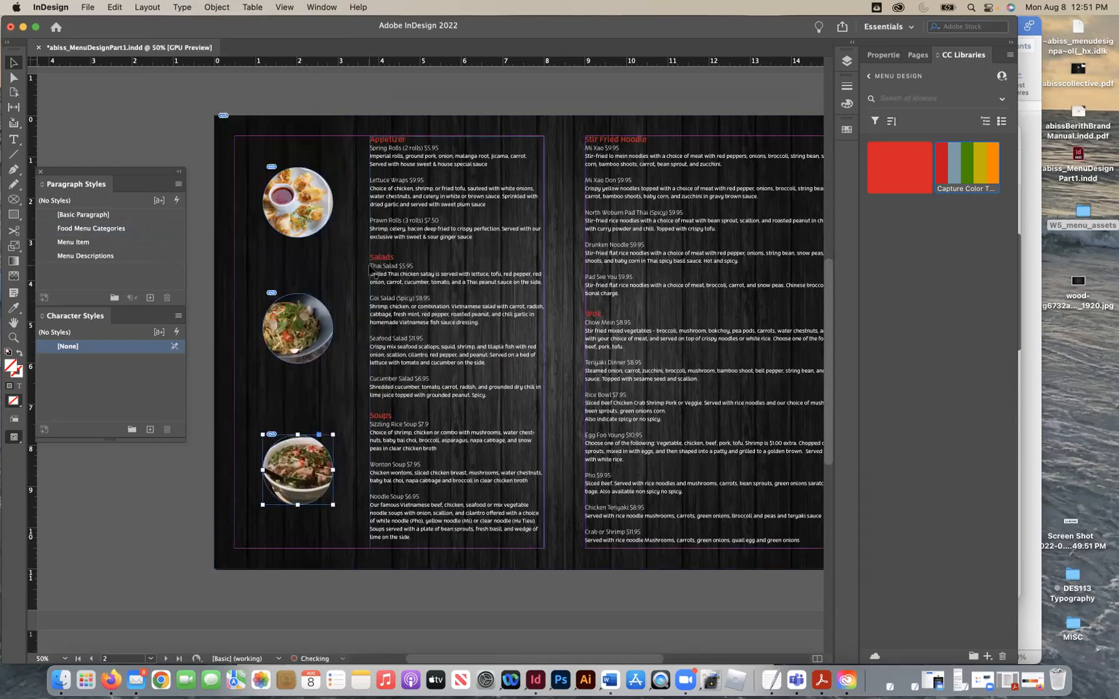
left_click(172, 111)
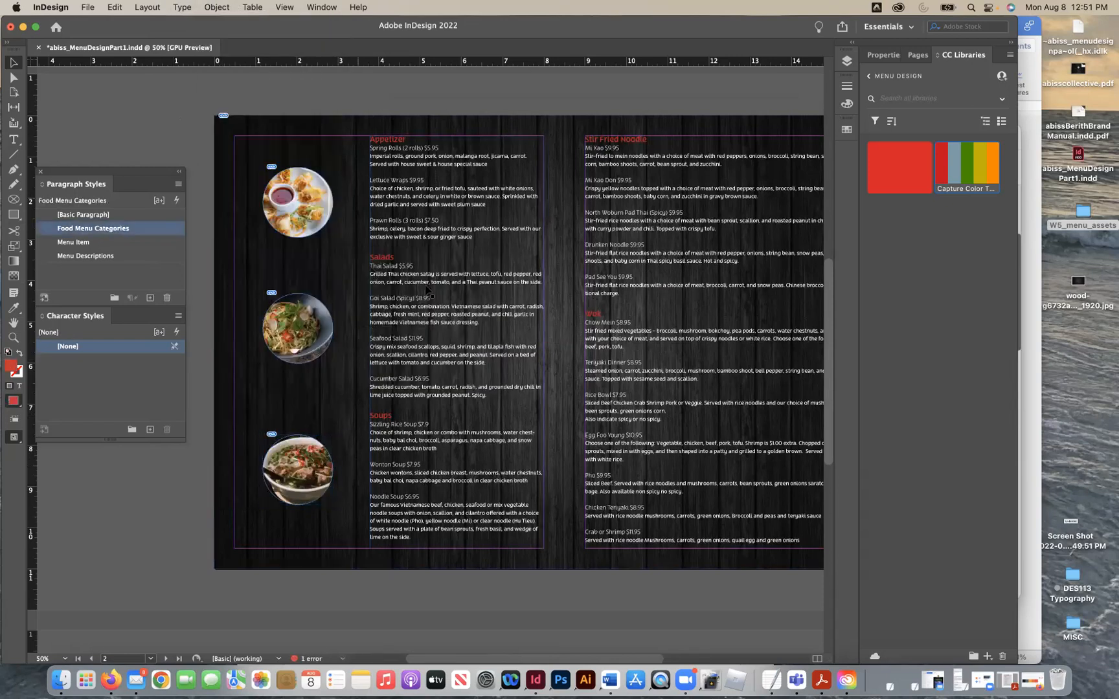
Step: Space the three circular photos evenly by distributing their vertical centers
left_click(320, 453)
left_click(318, 344, "shift")
left_click(315, 222, "shift")
left_click(314, 8)
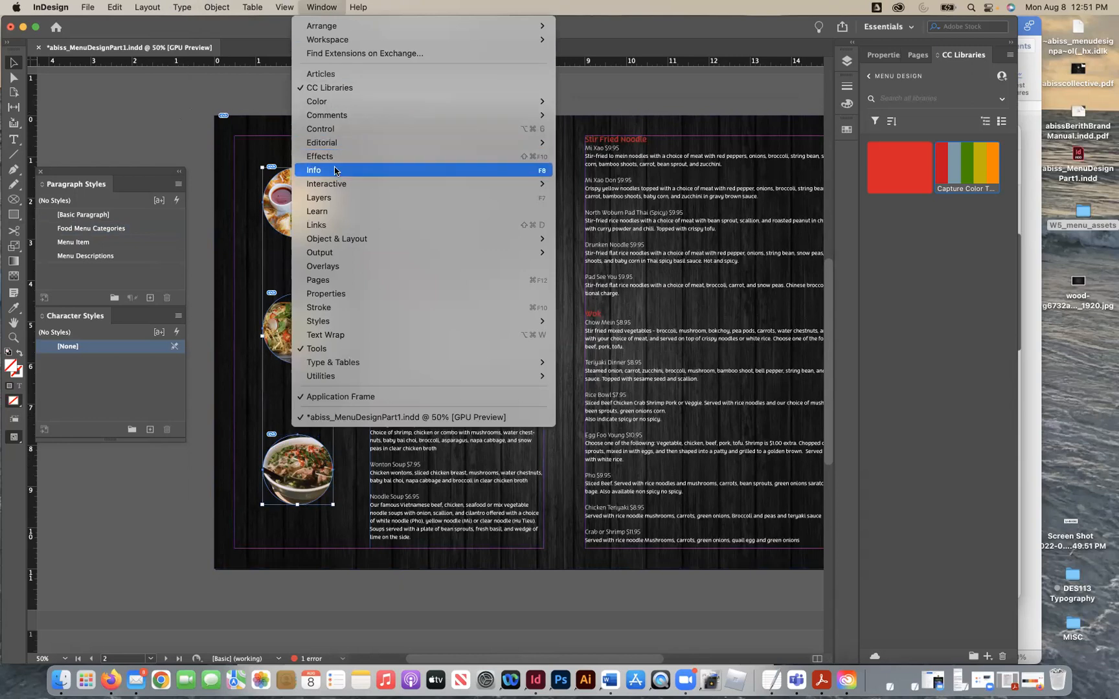
mouse_move(518, 239)
left_click(624, 244)
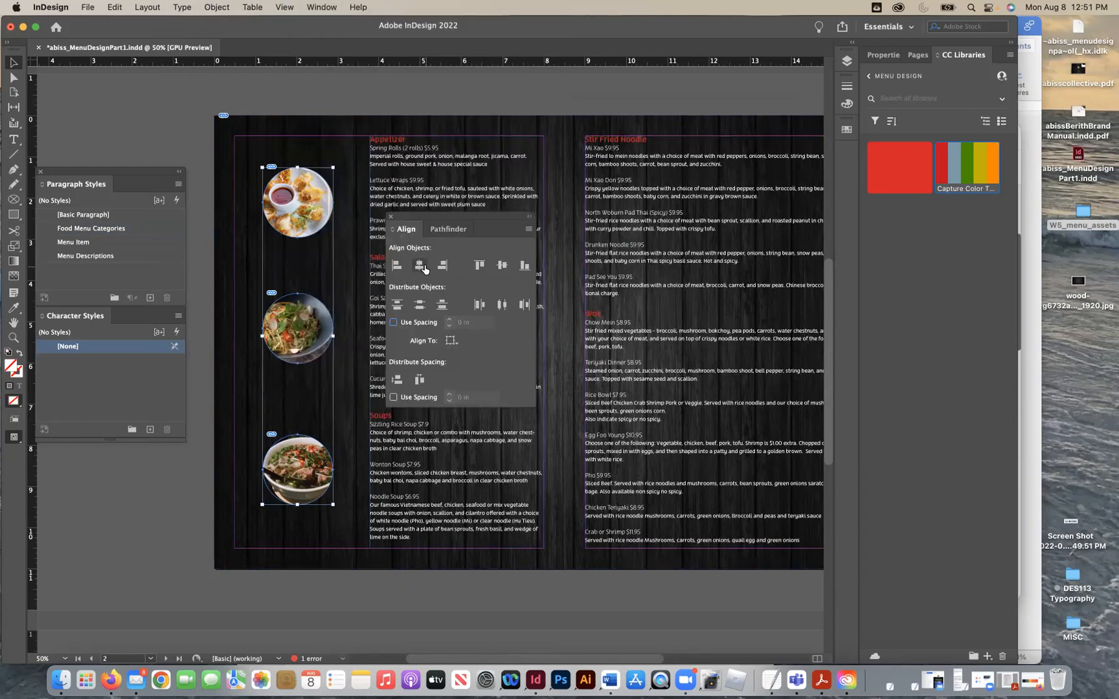
left_click(502, 265)
key("super+z")
left_click(419, 304)
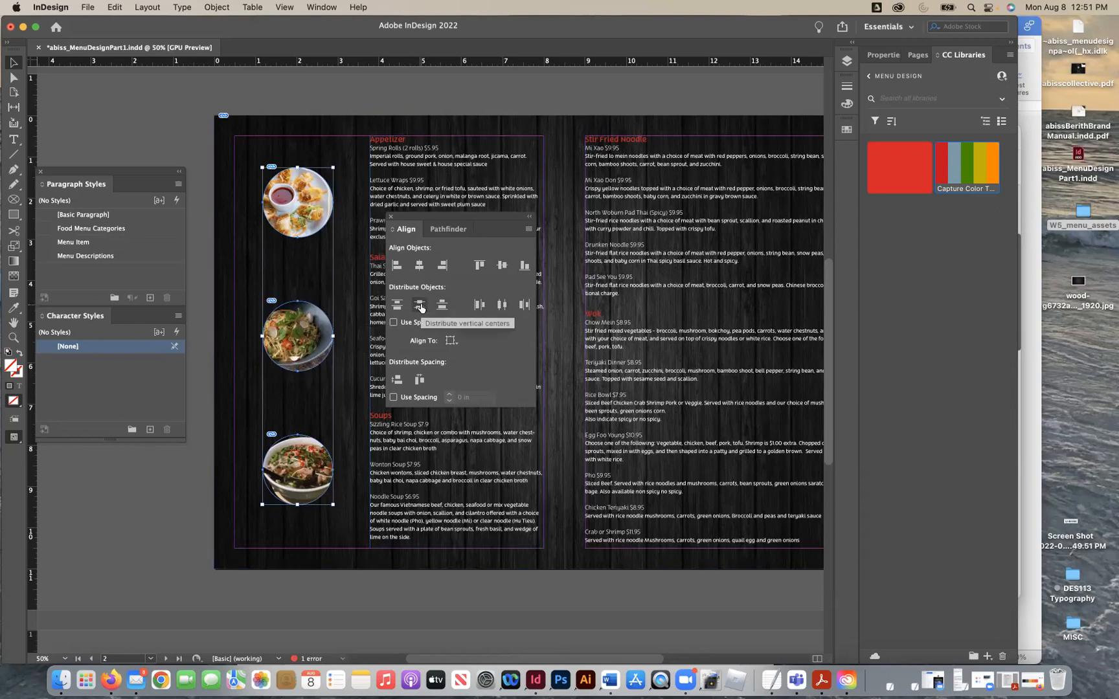
Step: Close the Align controls and move the three circular photos together slightly down the page
left_click_drag(404, 220, 484, 336)
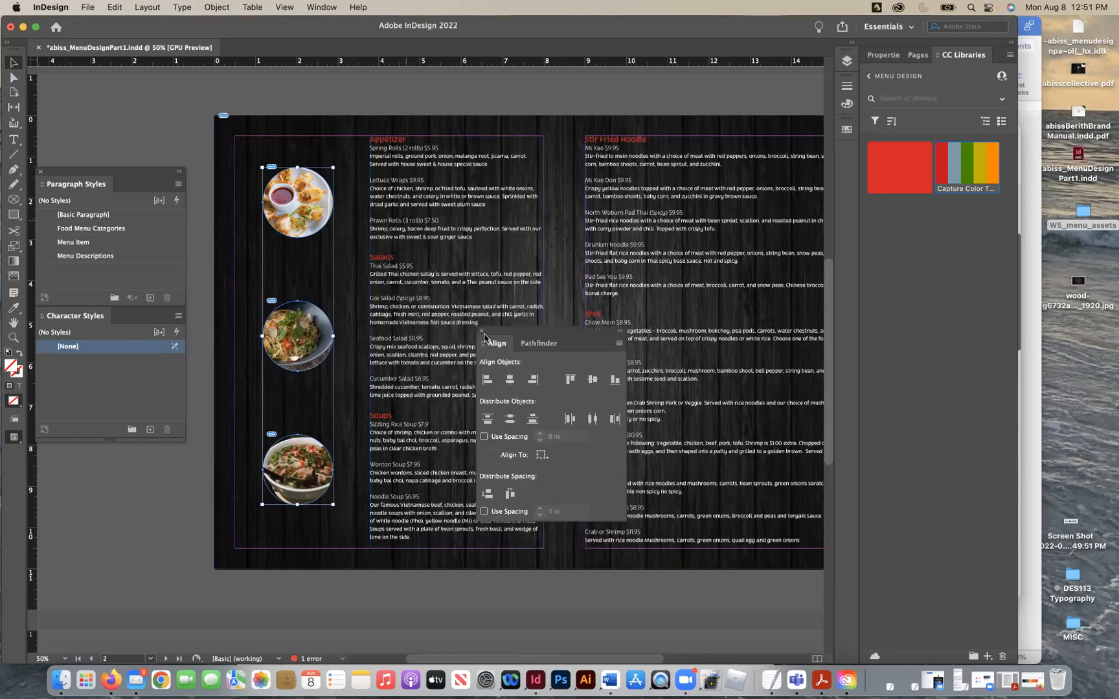
left_click(481, 332)
left_click_drag(316, 482, 316, 494)
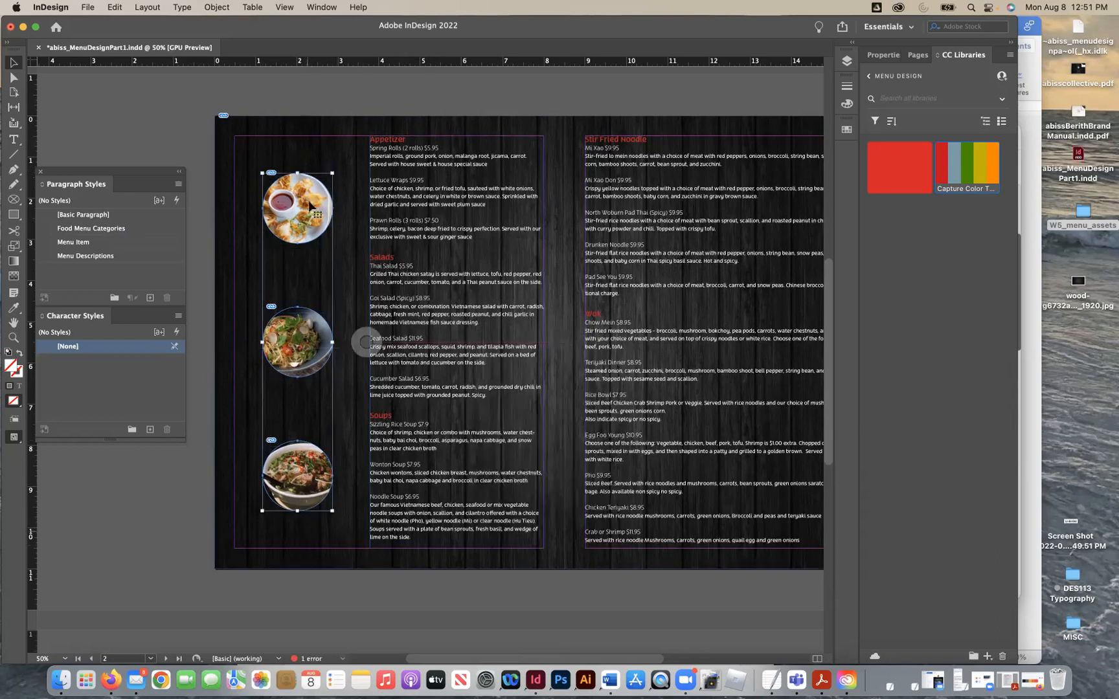
left_click(300, 85)
Step: Hide the guides in the document
left_click(290, 7)
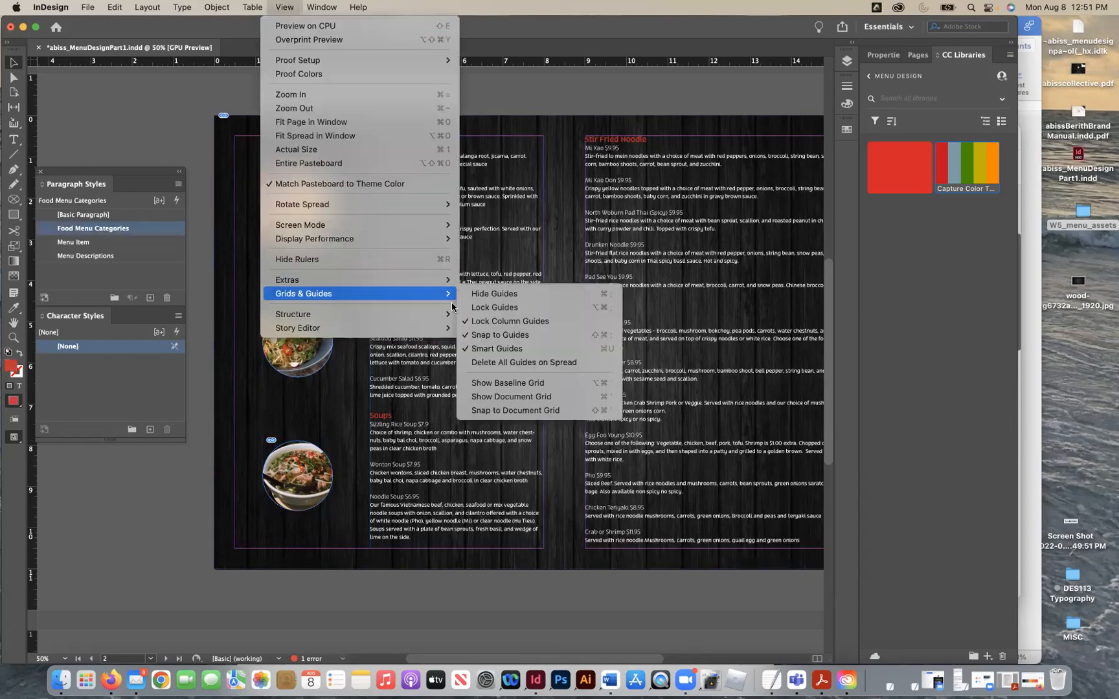
left_click(476, 297)
Step: Examine the menu spread's layout in Overprint Preview, then return to the regular preview
left_click(288, 7)
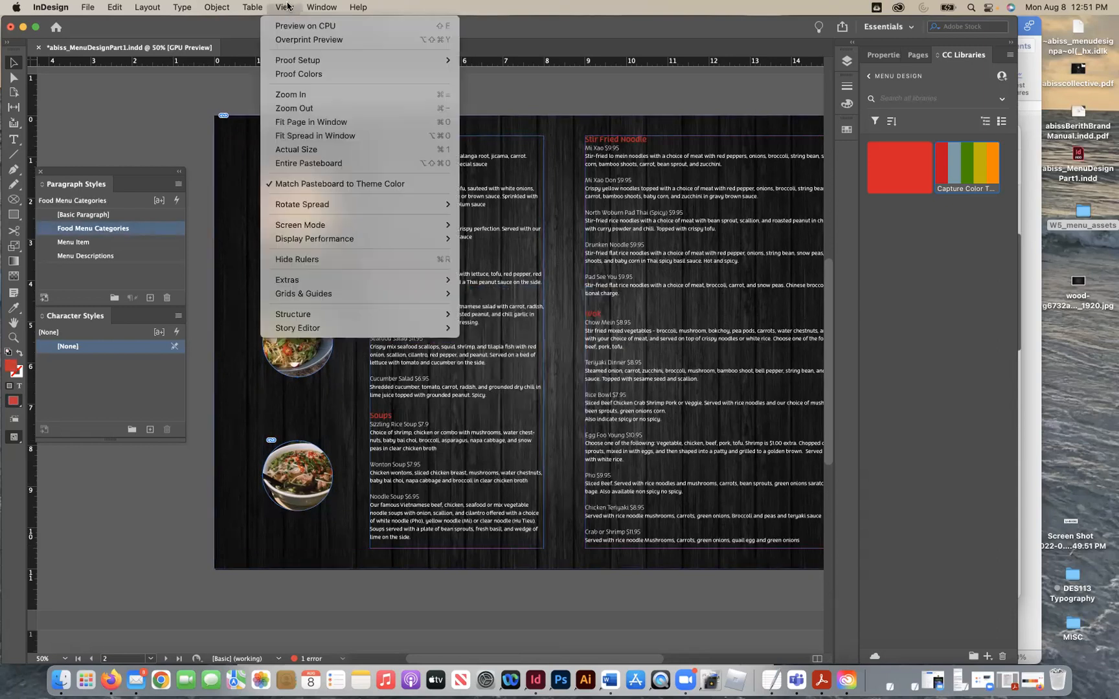
left_click(300, 39)
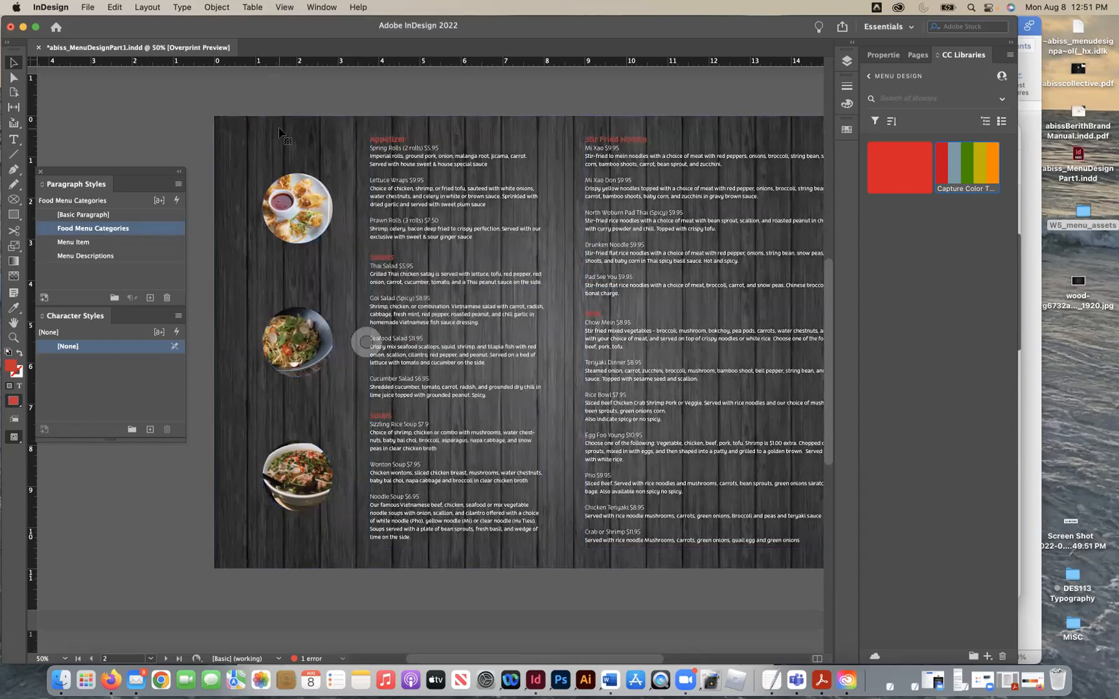
left_click(282, 7)
left_click(180, 86)
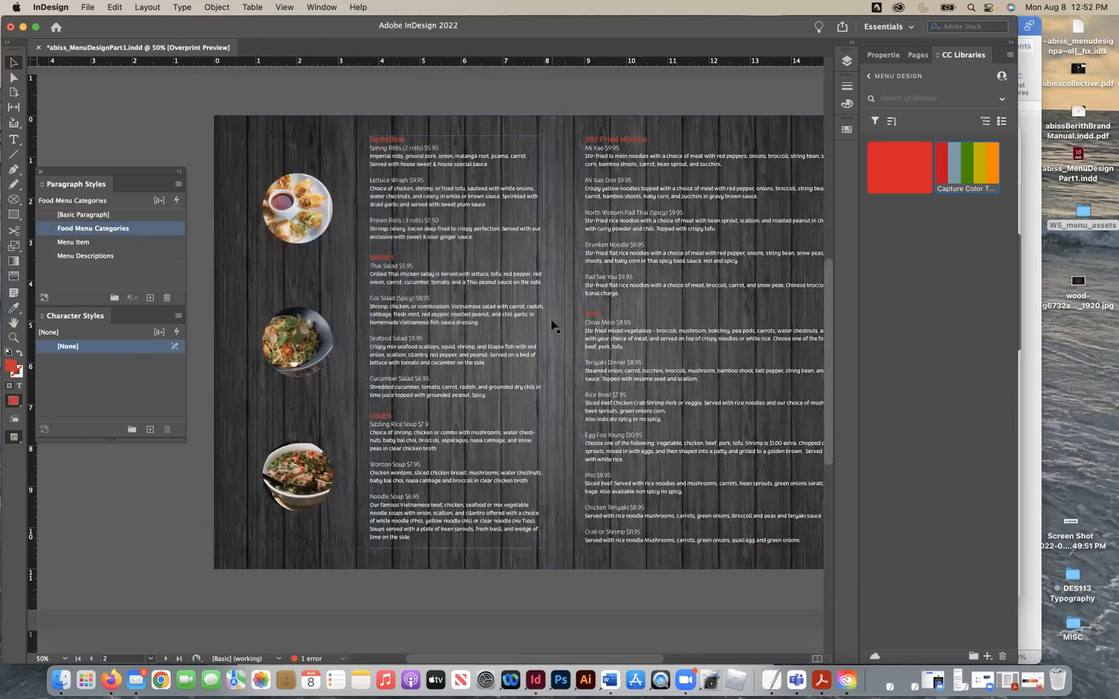
scroll(552, 326, "up", 2)
scroll(552, 326, "right", 3)
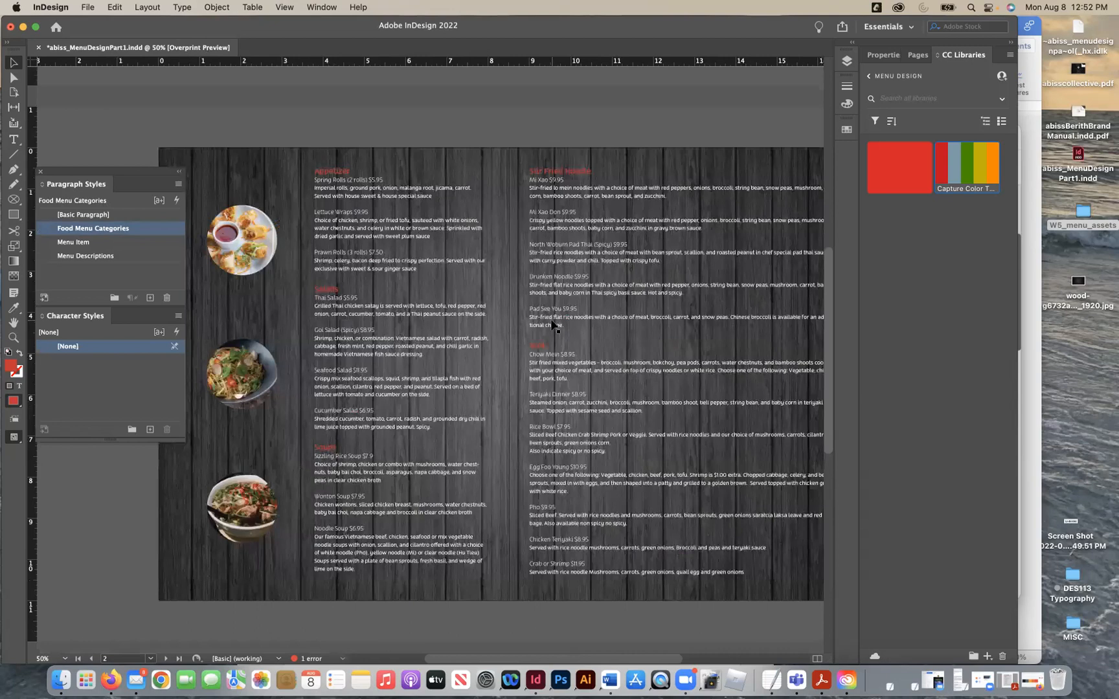
key("super+minus")
key("super+equal")
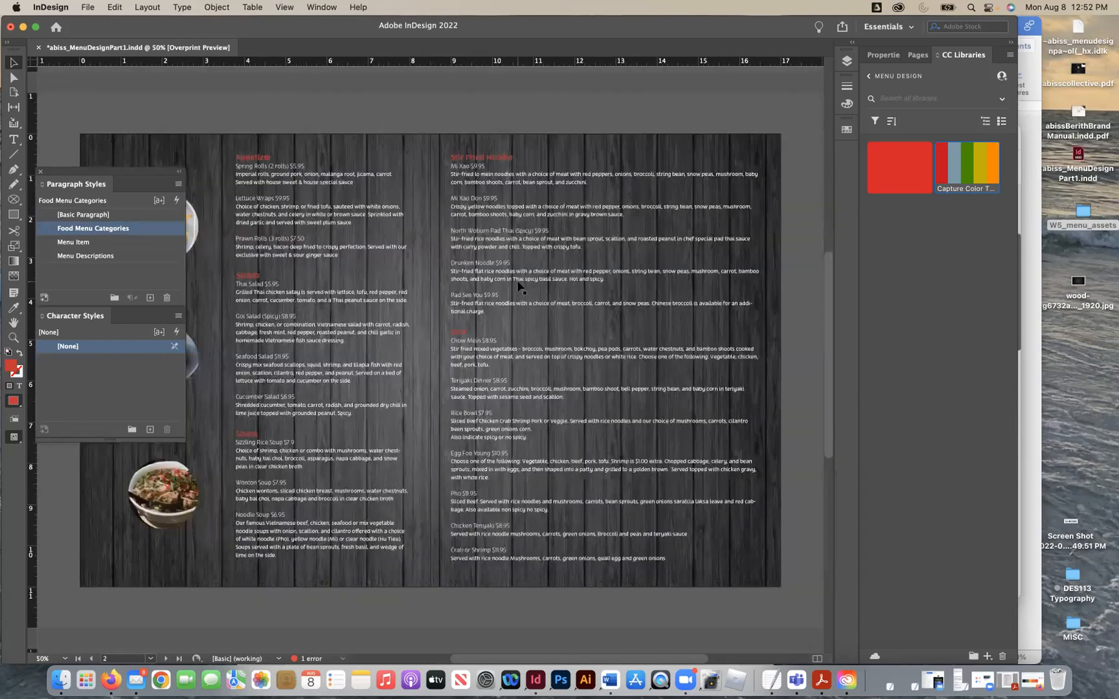
scroll(466, 300, "left", 3)
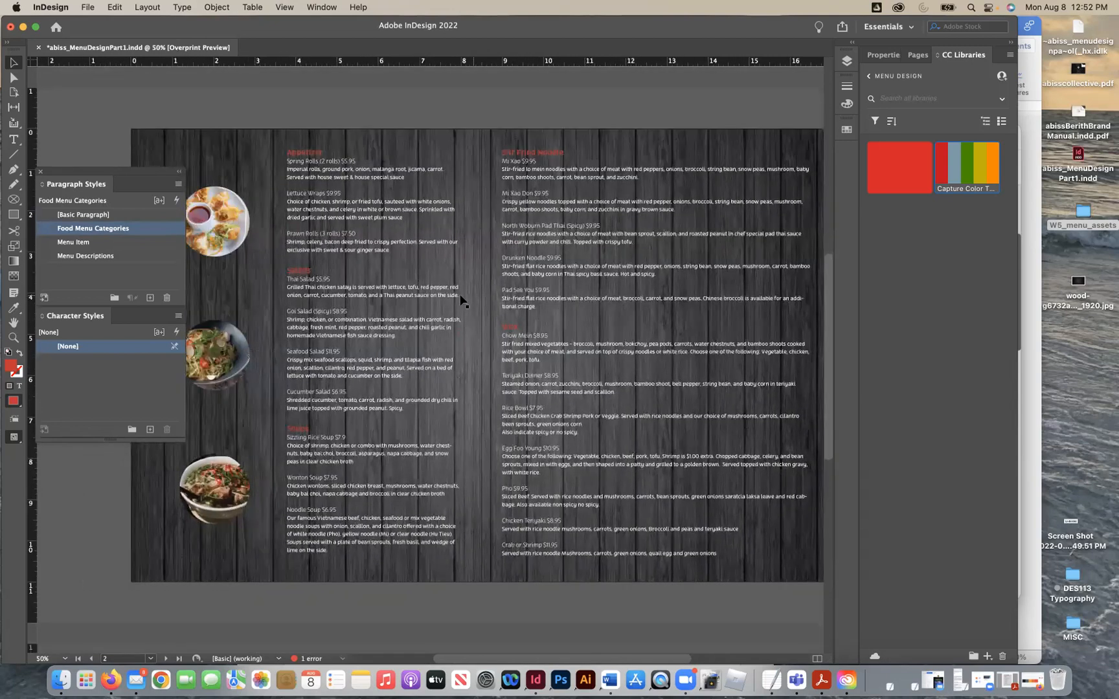
left_click(285, 7)
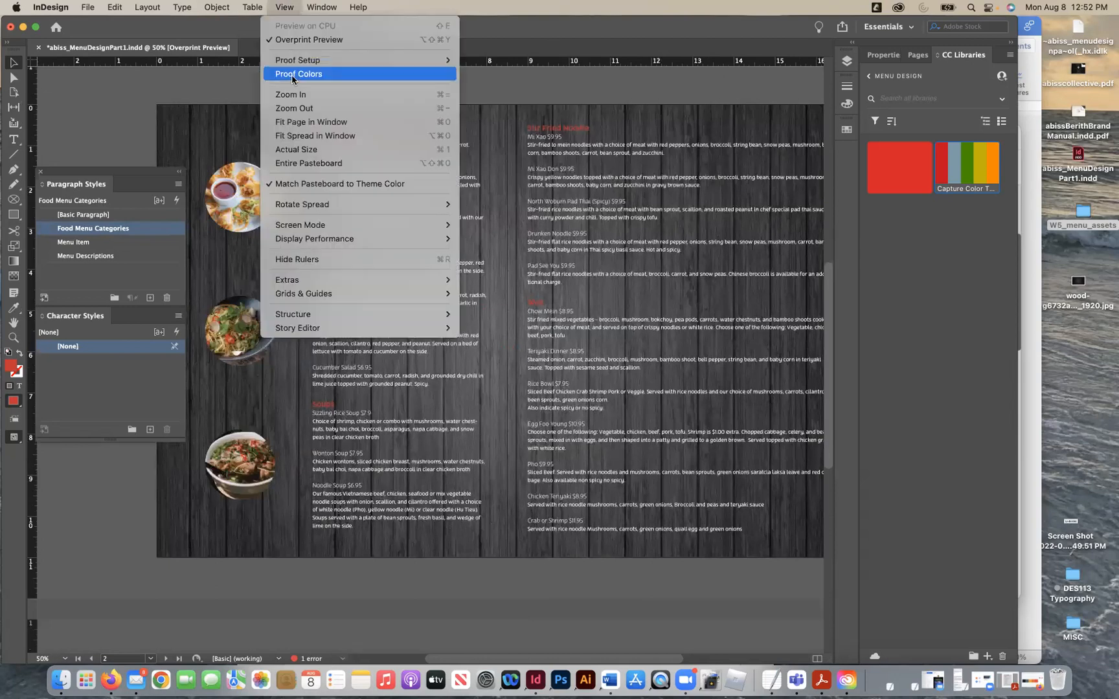
left_click(297, 40)
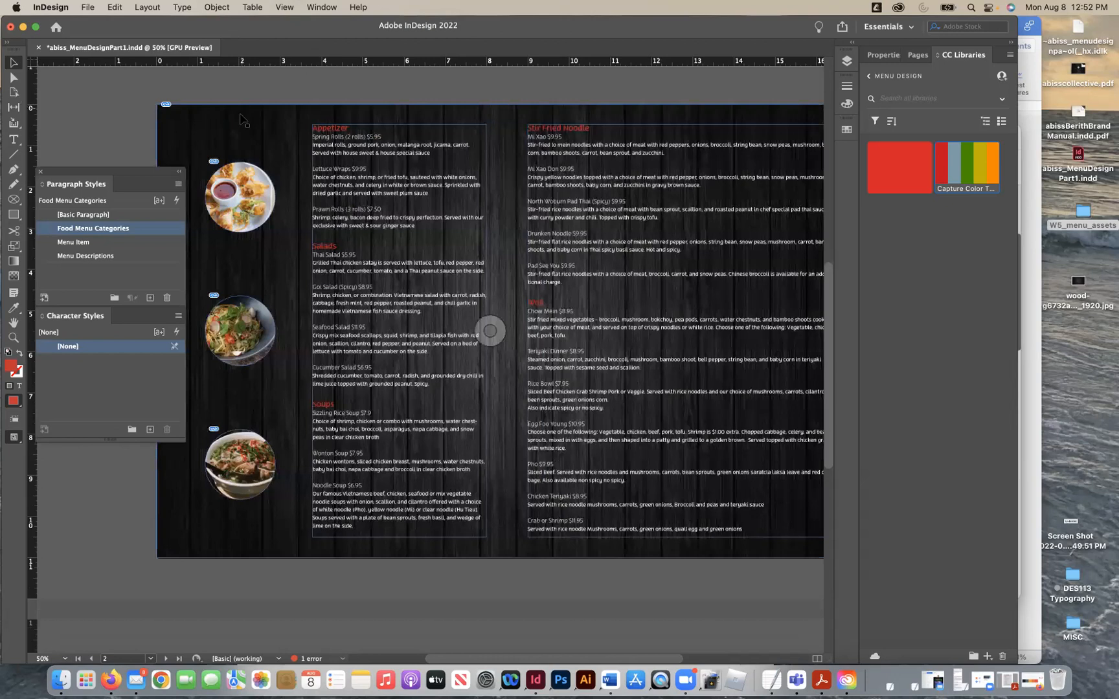
left_click(241, 121)
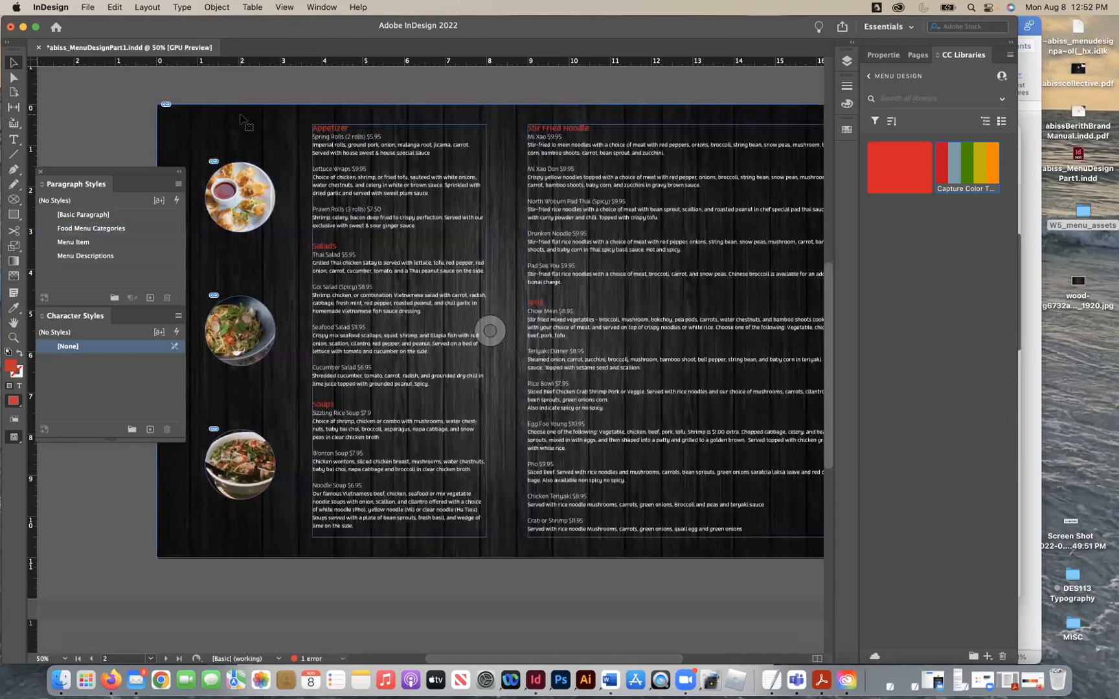
left_click(276, 79)
left_click(284, 7)
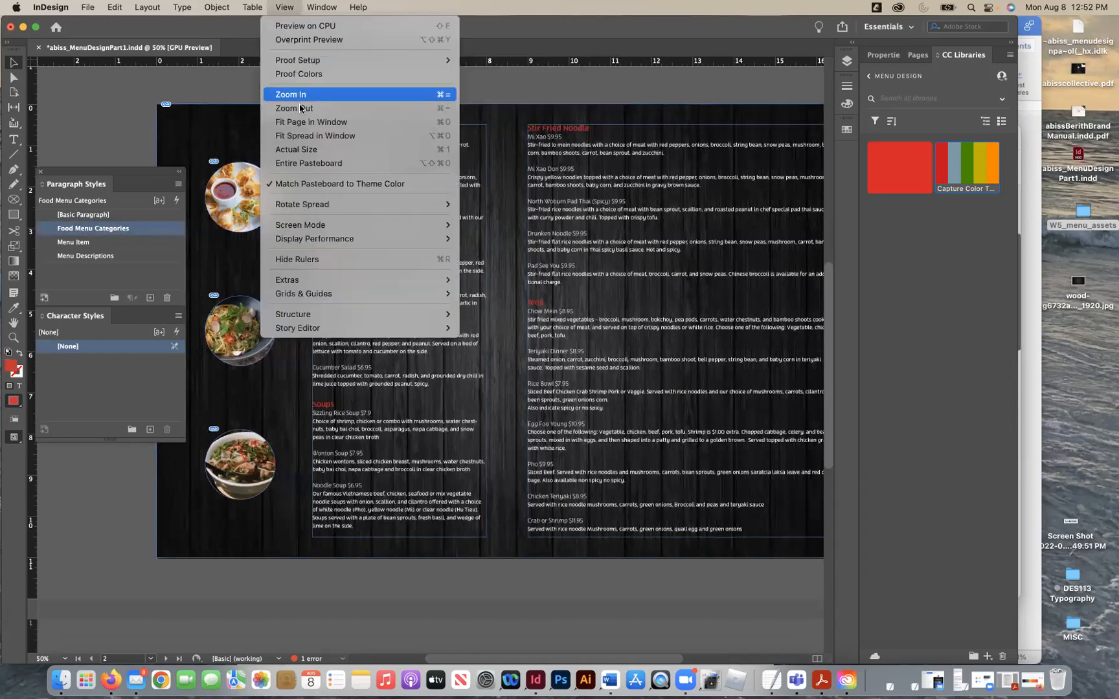
mouse_move(332, 298)
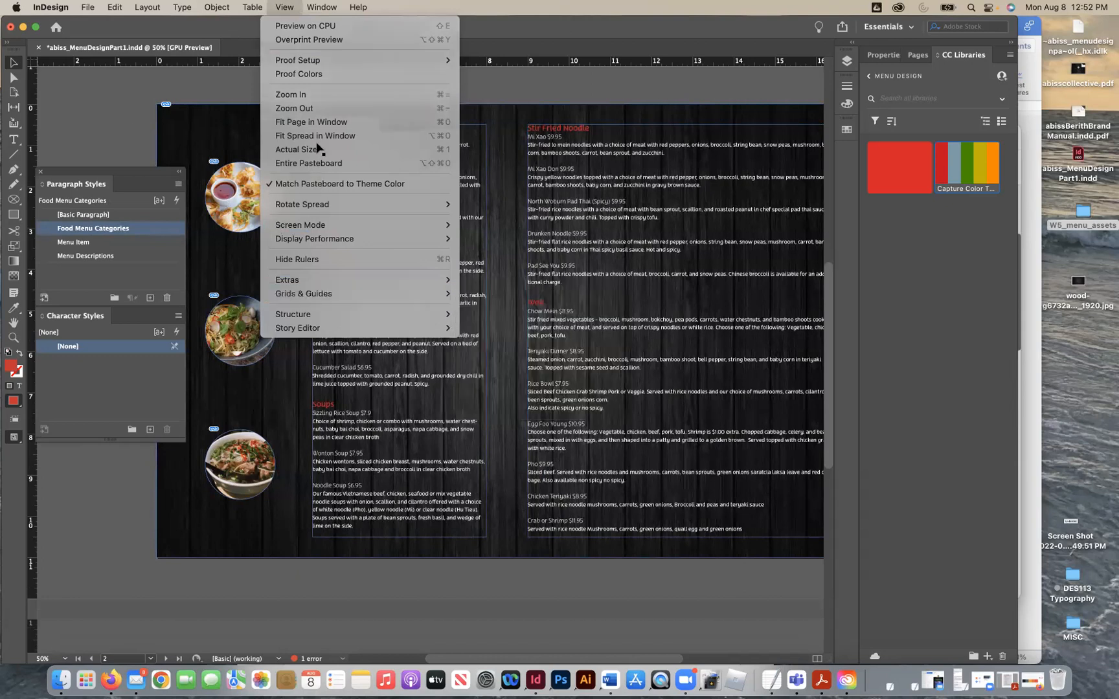
left_click(491, 331)
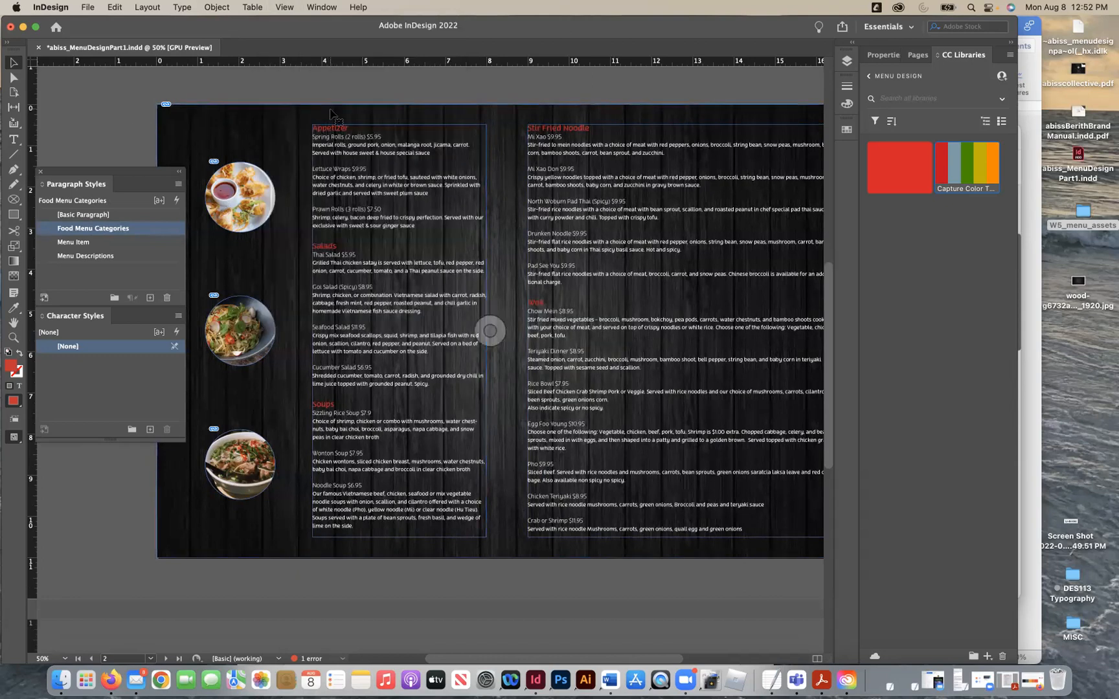
left_click(445, 233)
left_click(613, 402)
scroll(554, 585, "left", 3)
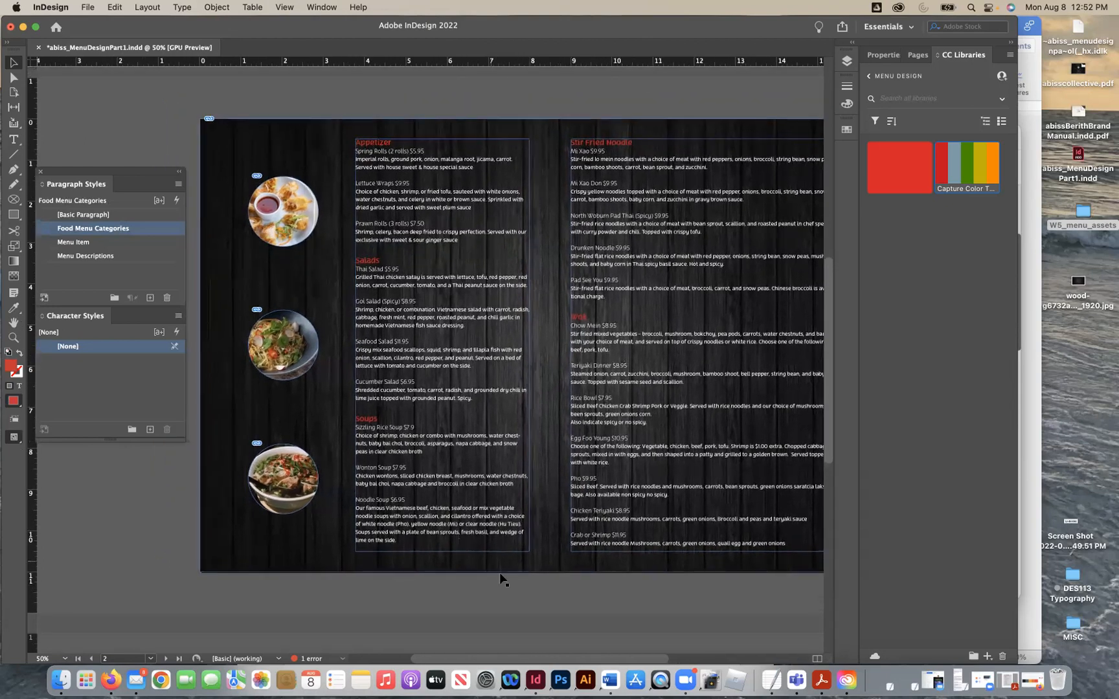
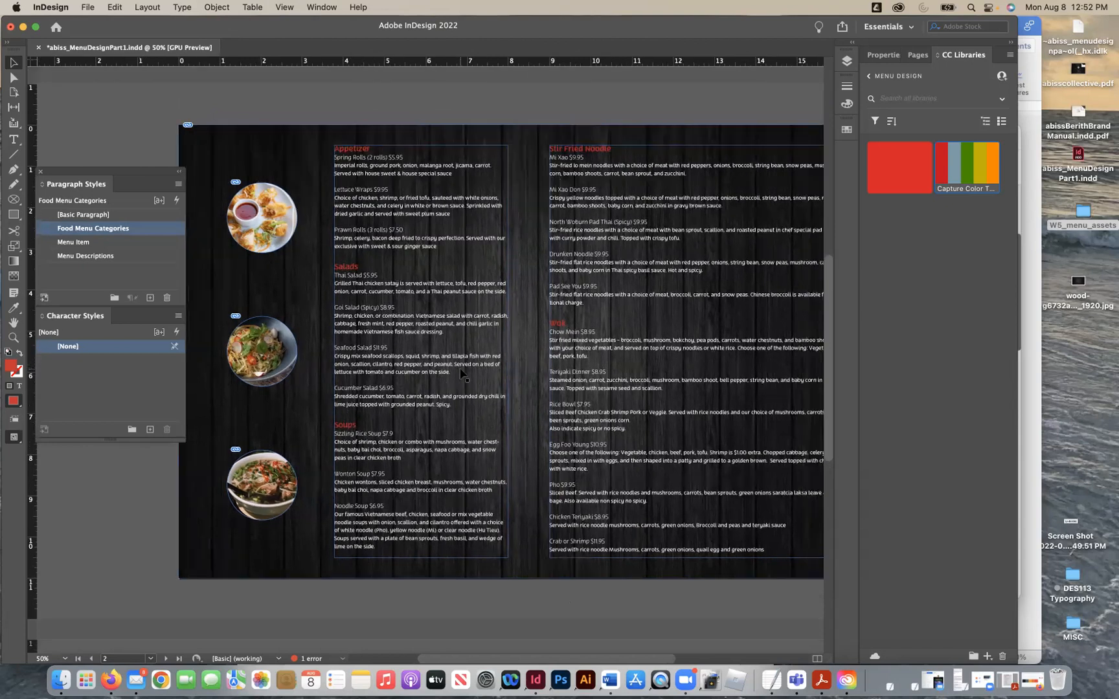
scroll(461, 374, "right", 3)
scroll(461, 373, "right", 5)
Step: Show the properties of the Appetizer text frame and copy its width value
left_click(741, 377)
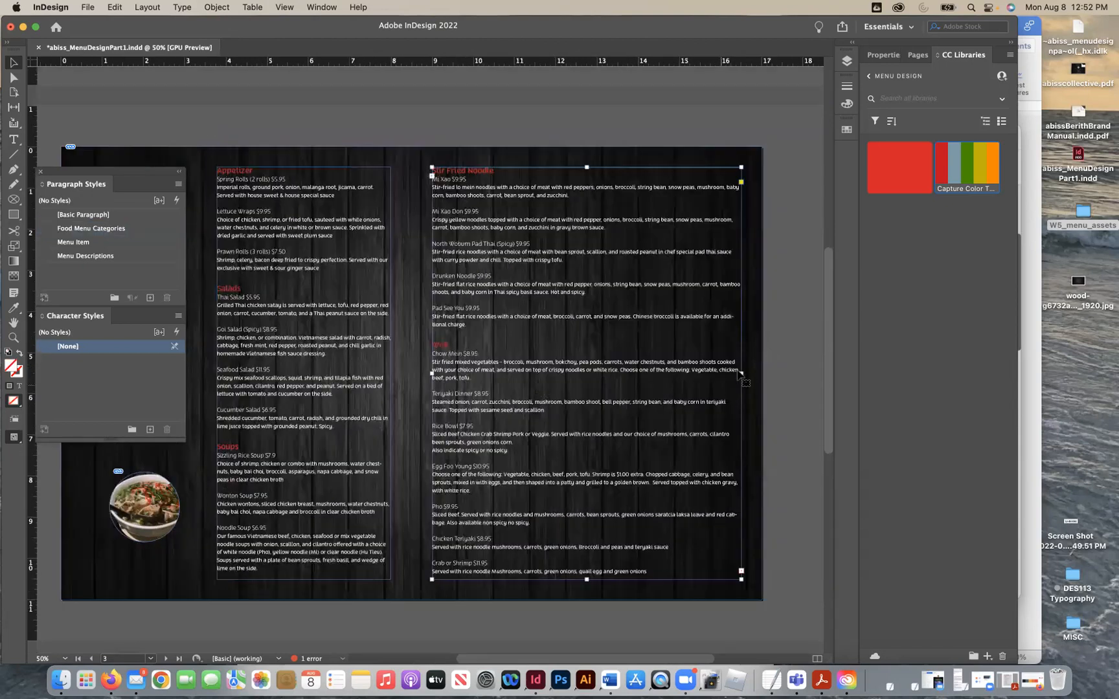
left_click(277, 395)
left_click(333, 7)
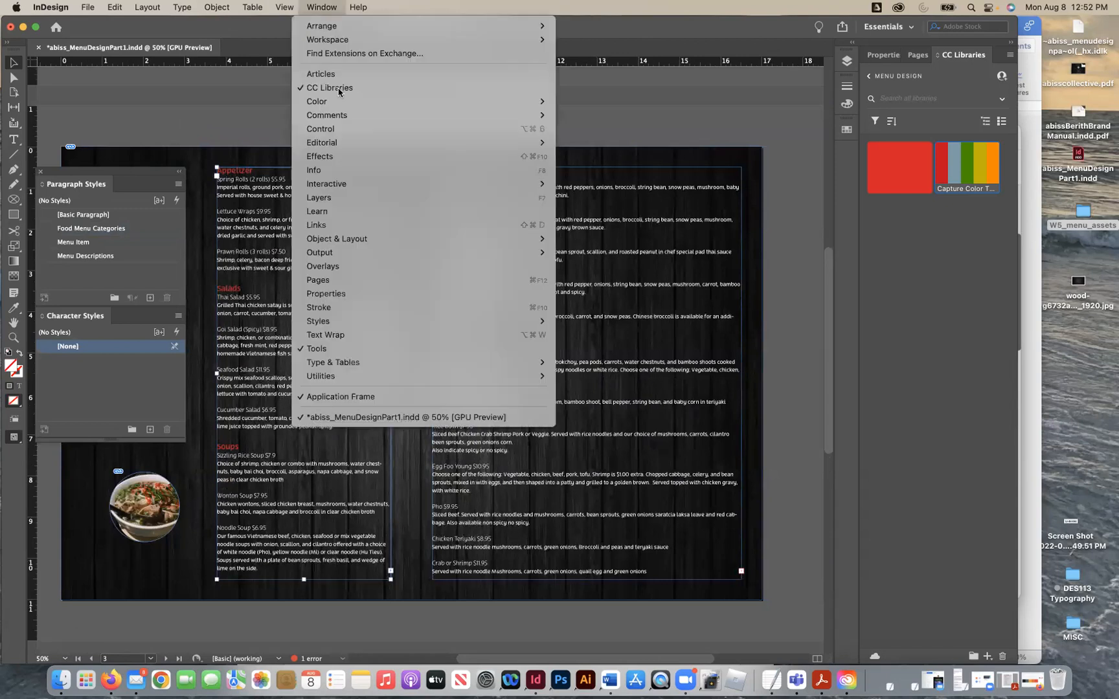
mouse_move(360, 238)
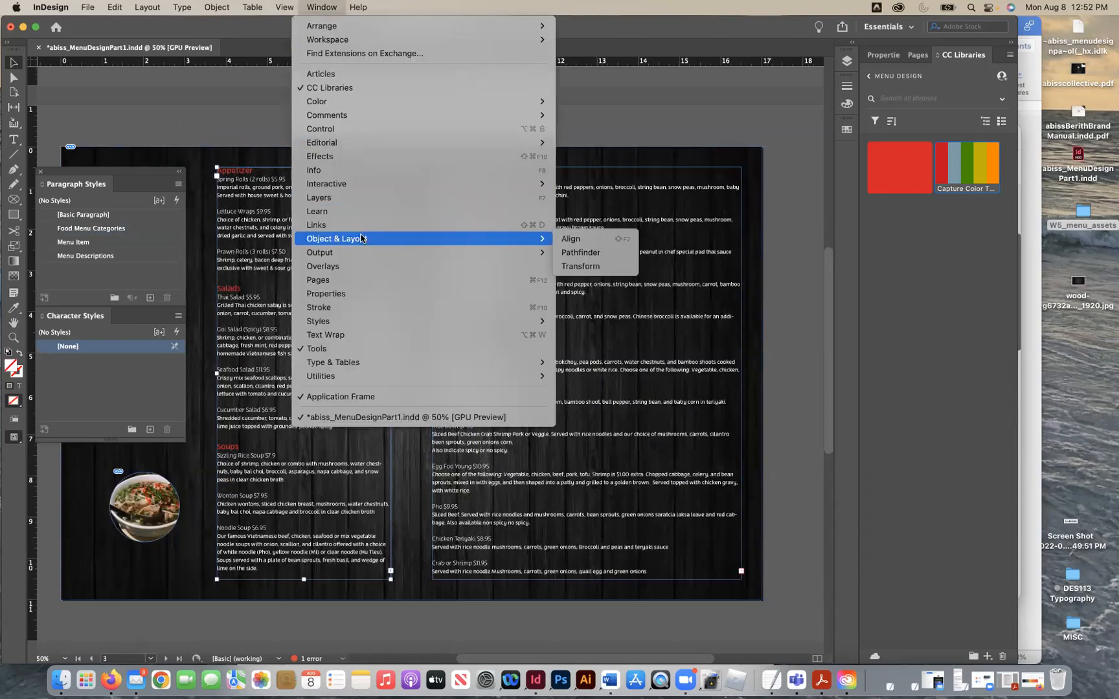
left_click(360, 293)
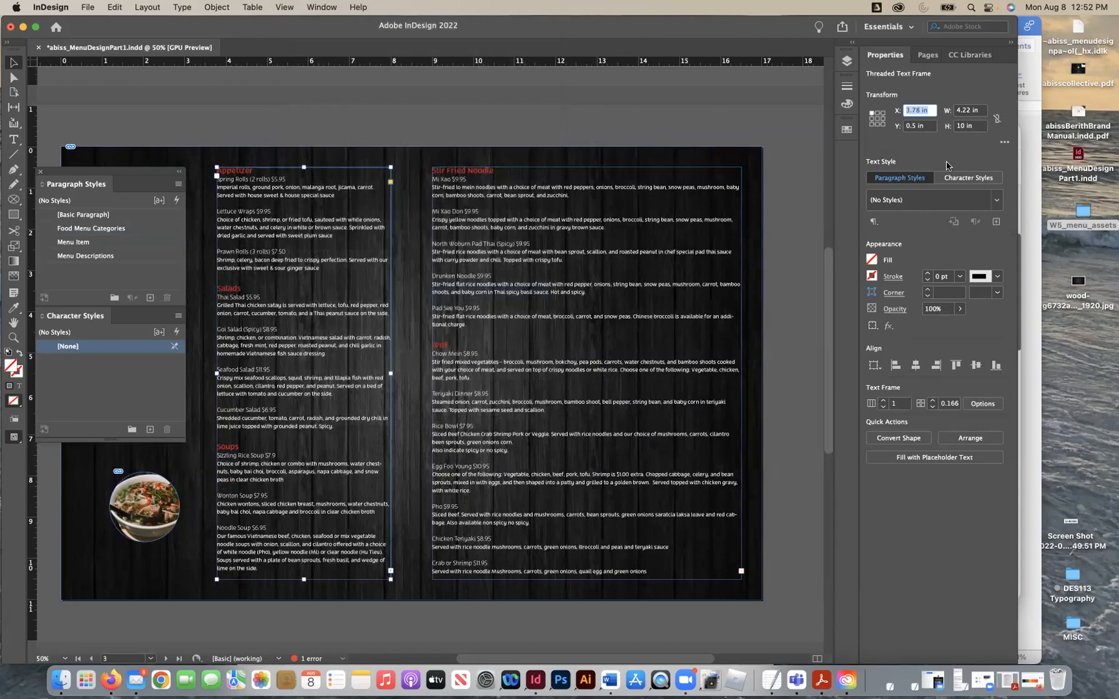
double_click(979, 112)
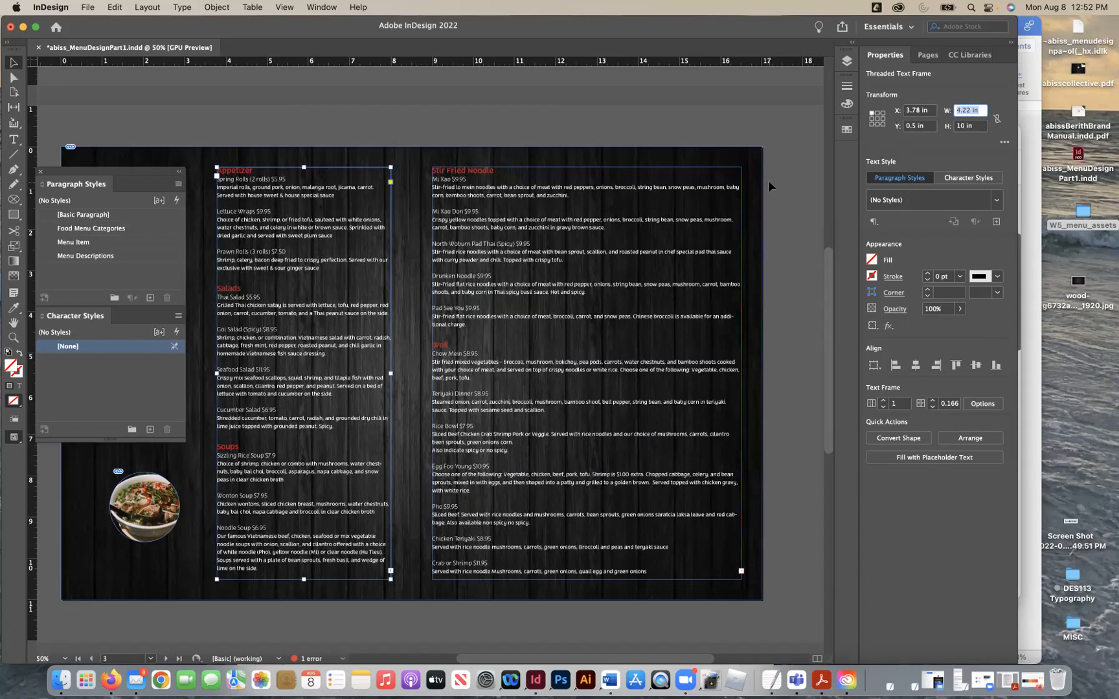
Step: Set the width of the Stir Fried Noodle text frame to 4.22 in
left_click(622, 256)
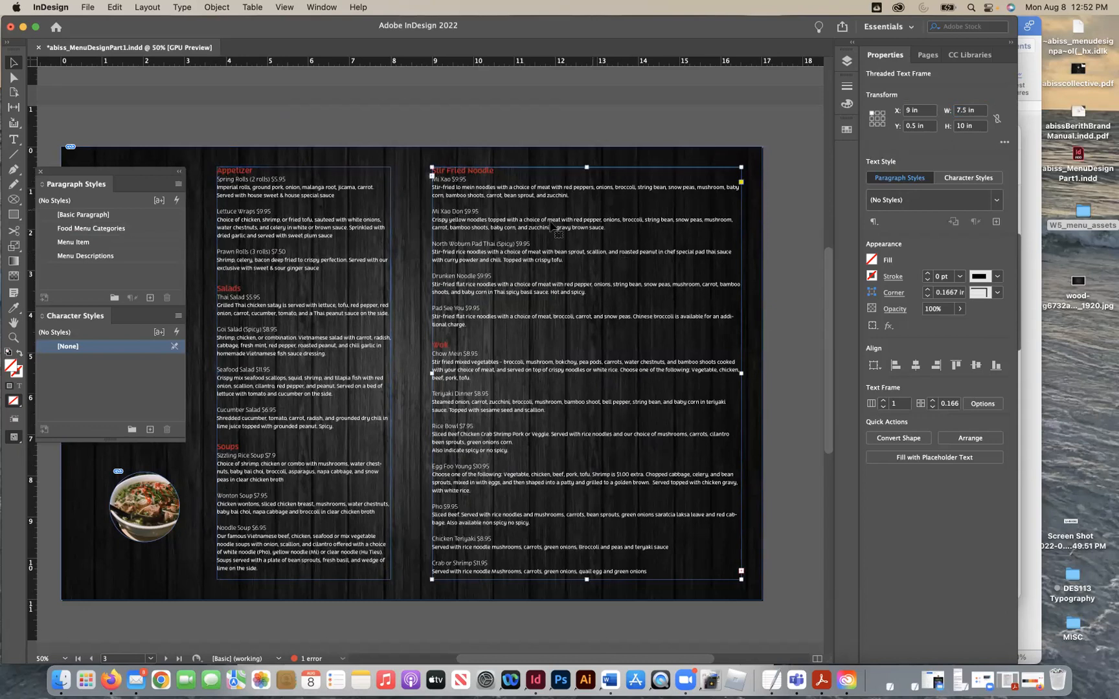
left_click(972, 113)
type("4.22 in")
key("Return")
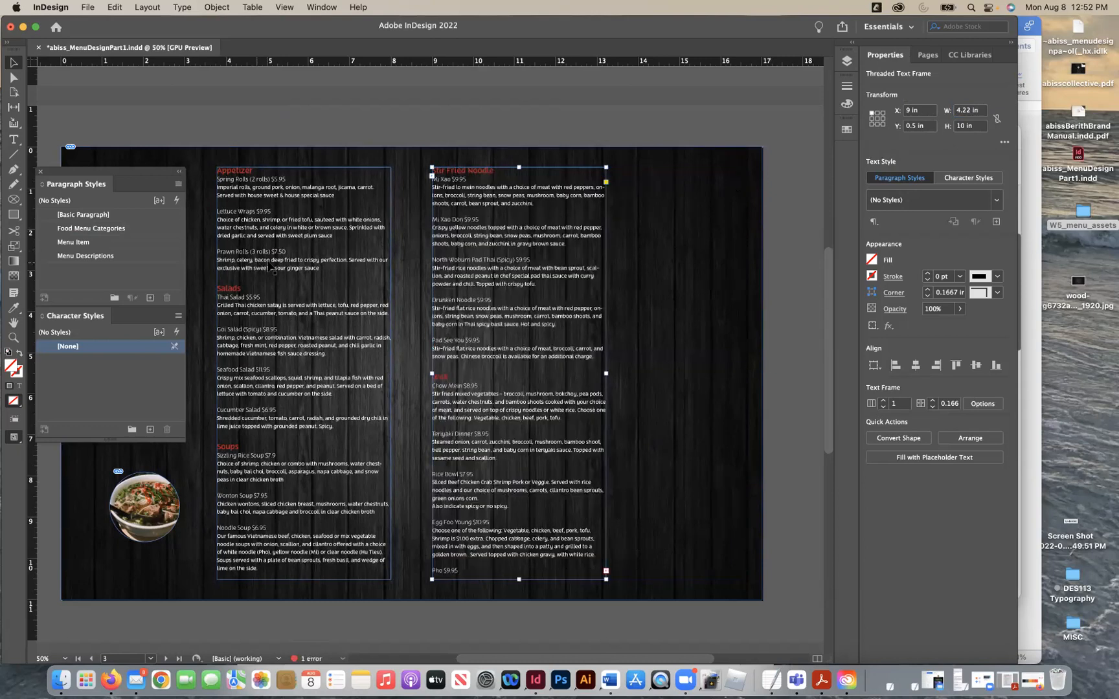
Step: Copy the three circular food photos beside the Appetizer column and paste the duplicates onto the spread
scroll(491, 302, "left", 2)
scroll(490, 303, "down", 1)
scroll(490, 303, "left", 5)
scroll(490, 303, "down", 1)
right_click(490, 302)
left_click(248, 228)
left_click(248, 227)
left_click(255, 351, "shift")
left_click(251, 497, "shift")
key("super+c")
key("super+v")
Step: Move the three duplicated photos beside the Stir Fried Noodle column, at X 14.22 in and Y 1.405 in
scroll(641, 479, "right", 2)
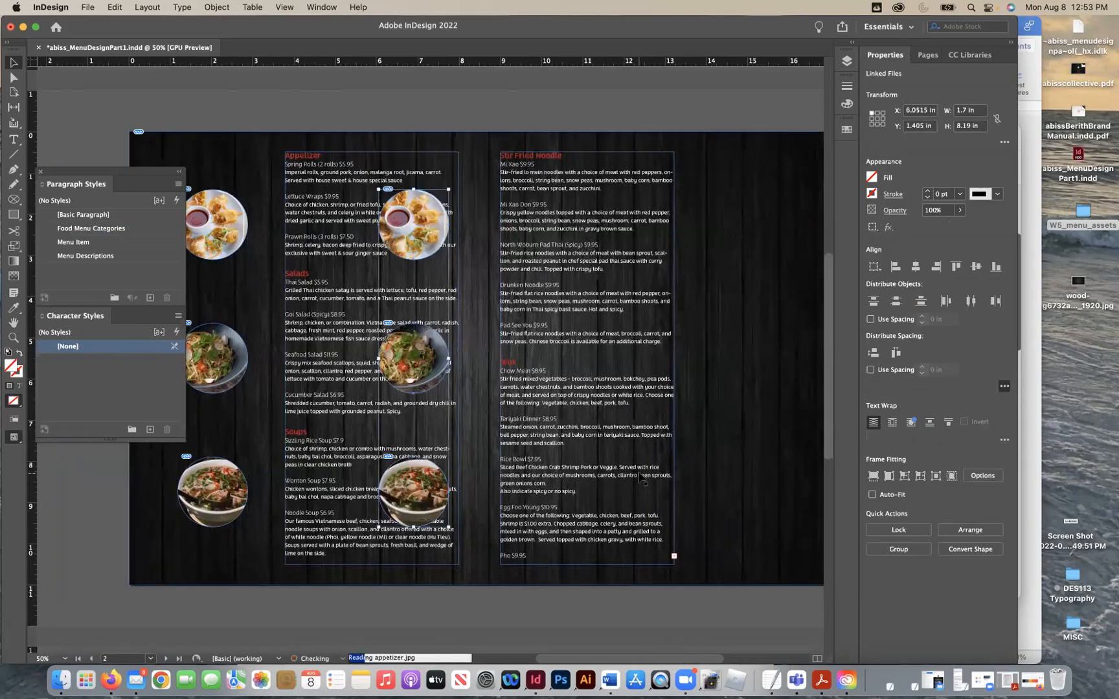
scroll(283, 360, "right", 5)
left_click_drag(285, 362, 615, 376)
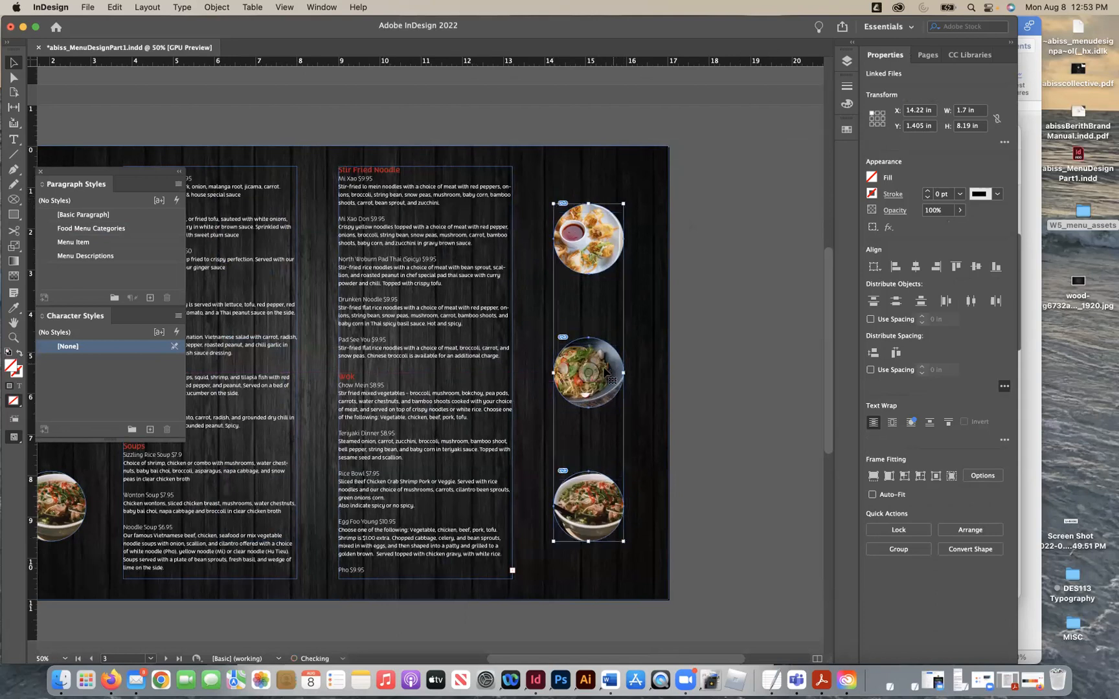
left_click(646, 399)
Step: Align the soup photo pair and the salad photo pair across the spread by their top edges
scroll(512, 444, "left", 3)
scroll(512, 444, "down", 1)
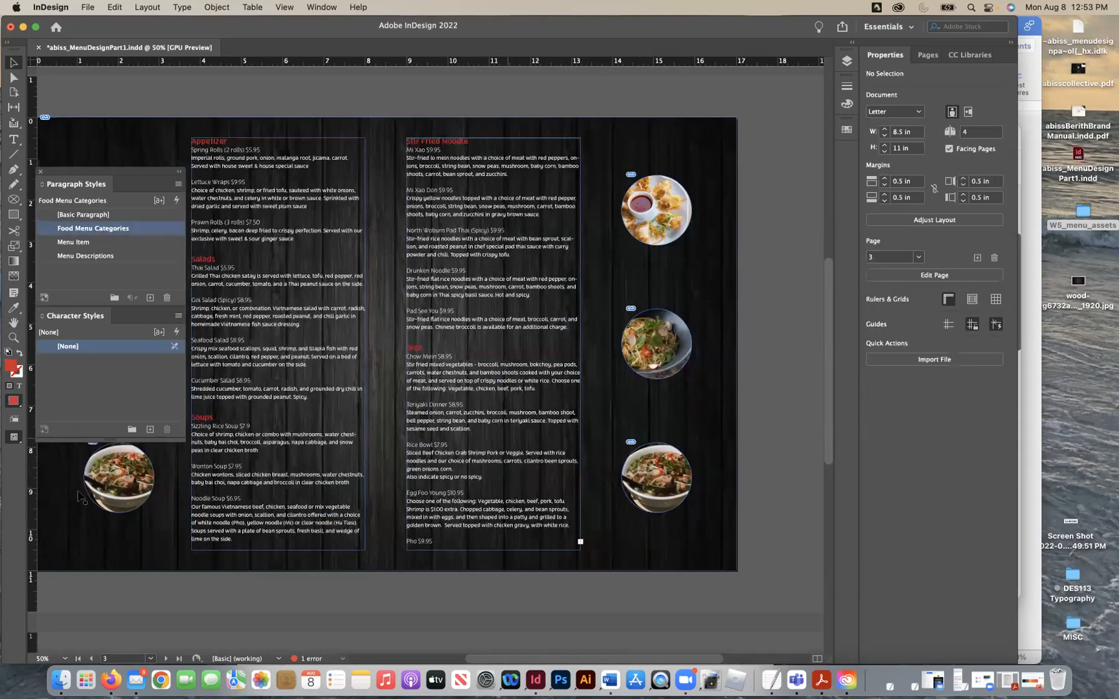
left_click(117, 480)
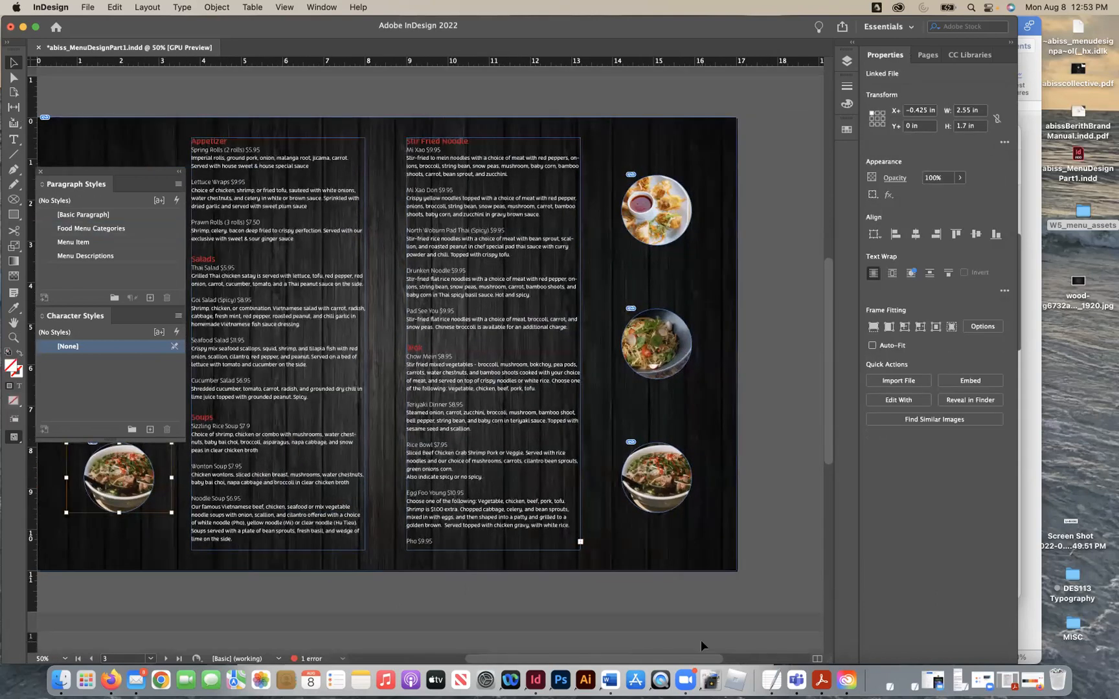
scroll(699, 639, "left", 2)
scroll(699, 640, "up", 1)
scroll(461, 585, "left", 2)
scroll(461, 584, "up", 1)
key("Escape")
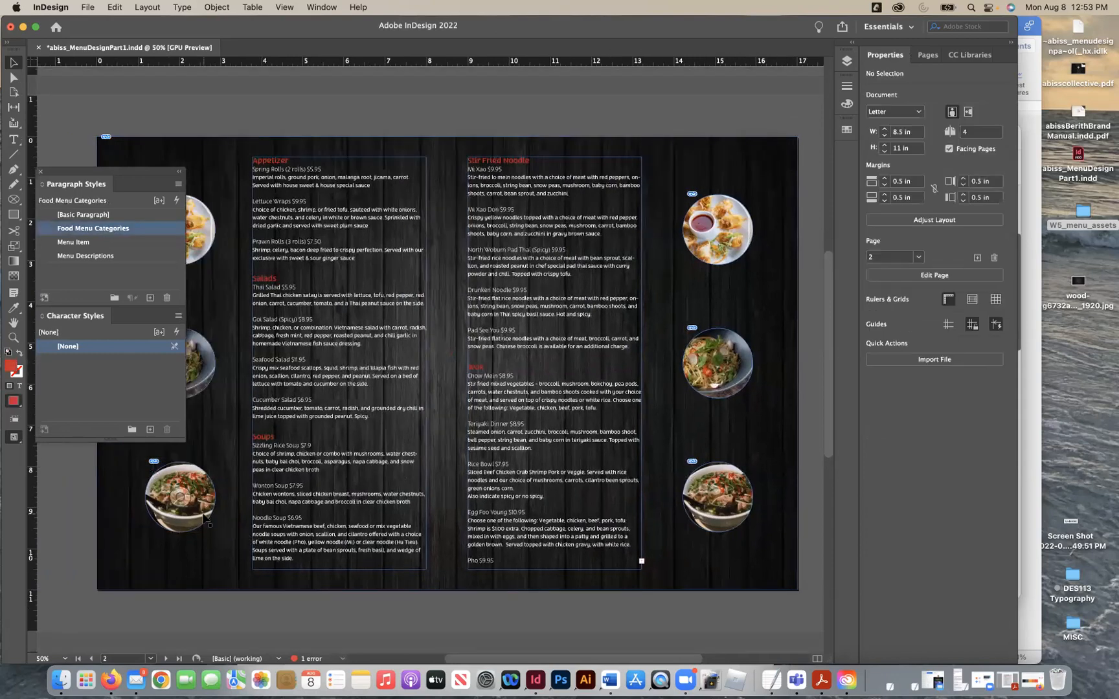
left_click(727, 526, "shift")
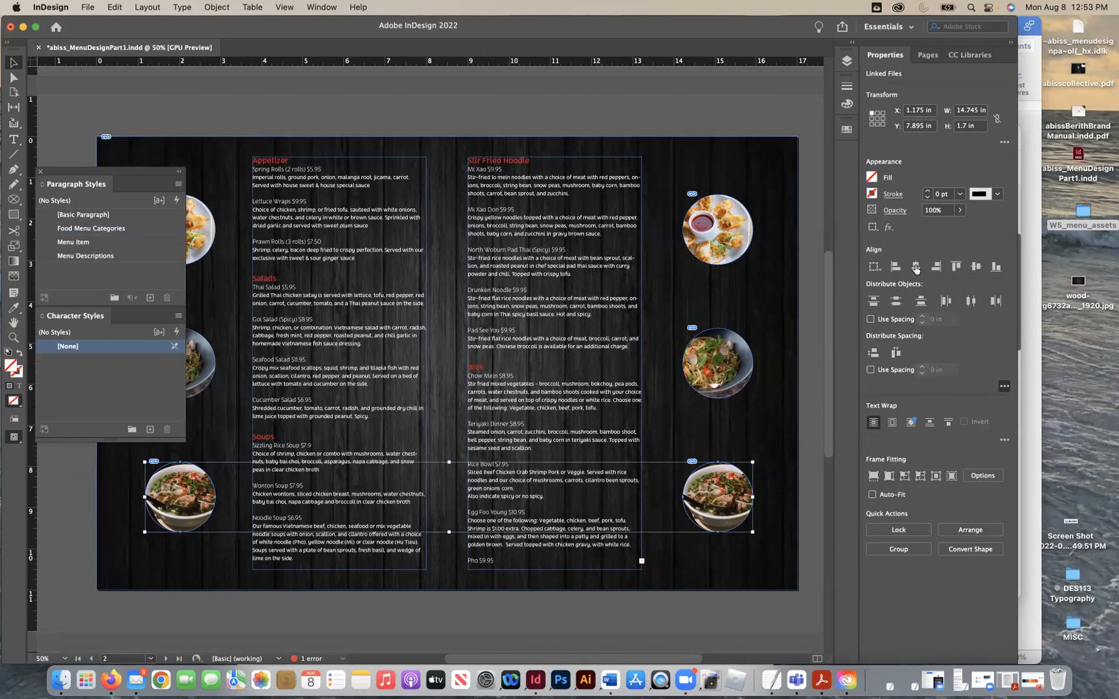
left_click(725, 383)
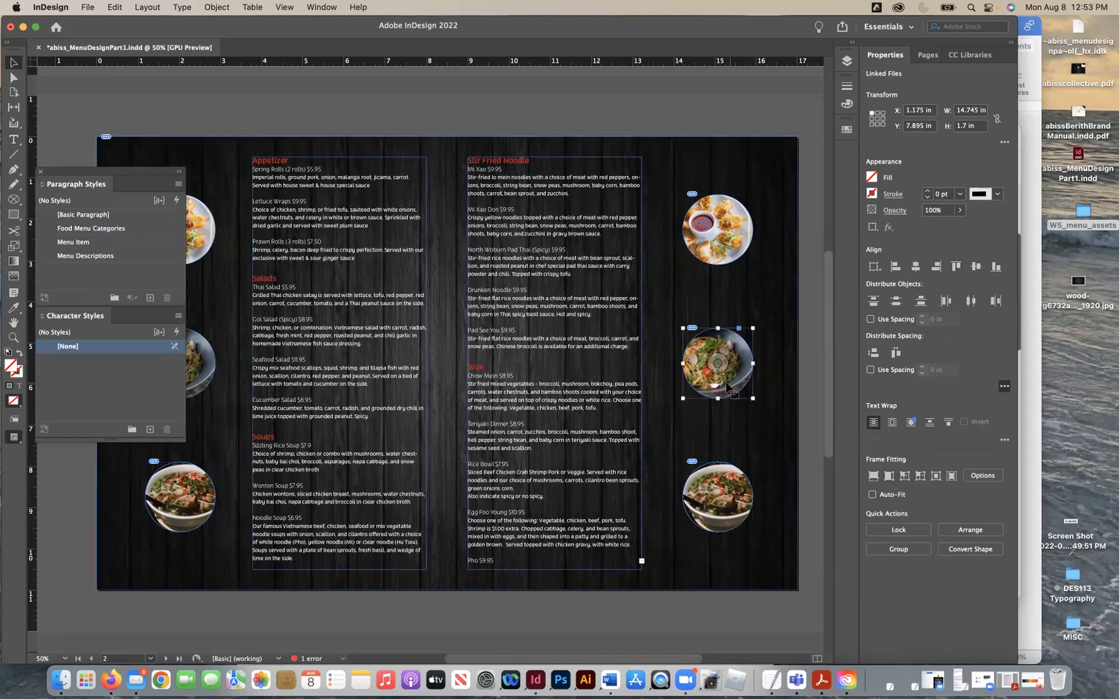
left_click(214, 366, "shift")
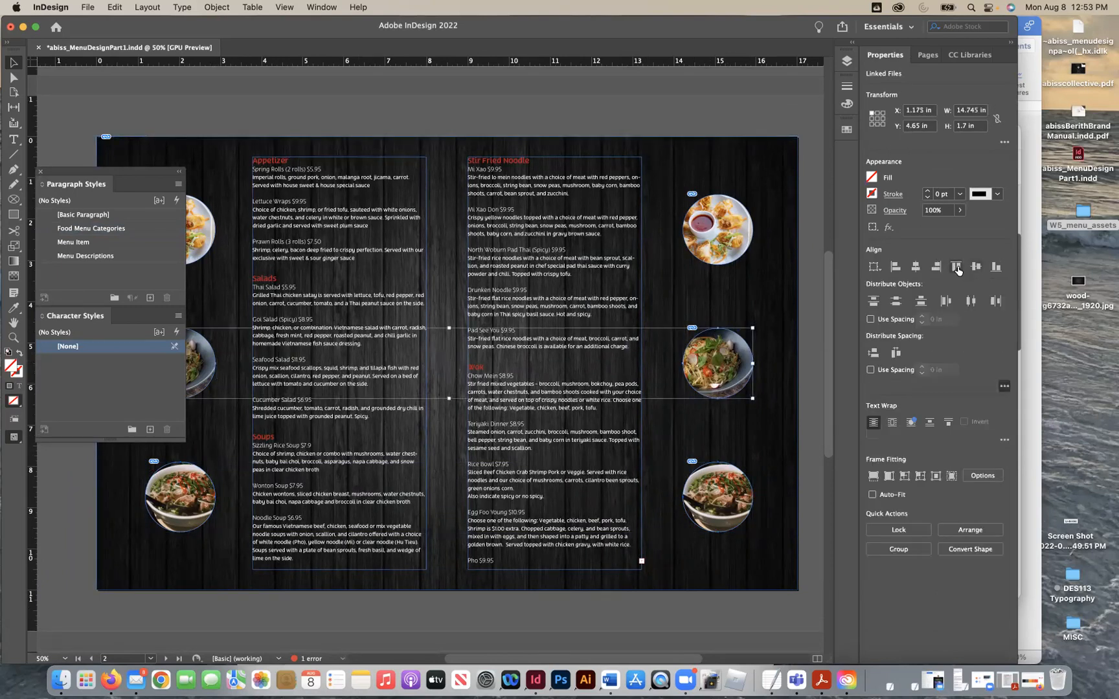
Step: Align the two appetizer photos across the spread by their top edges, and deselect them
left_click(719, 231)
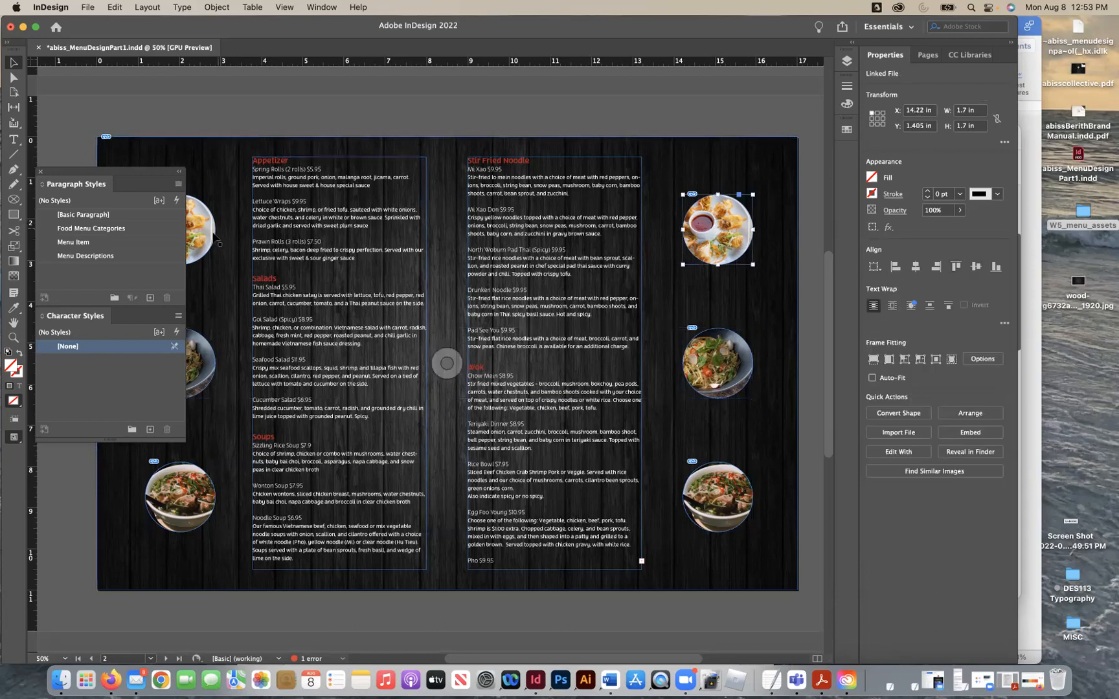
left_click(829, 248)
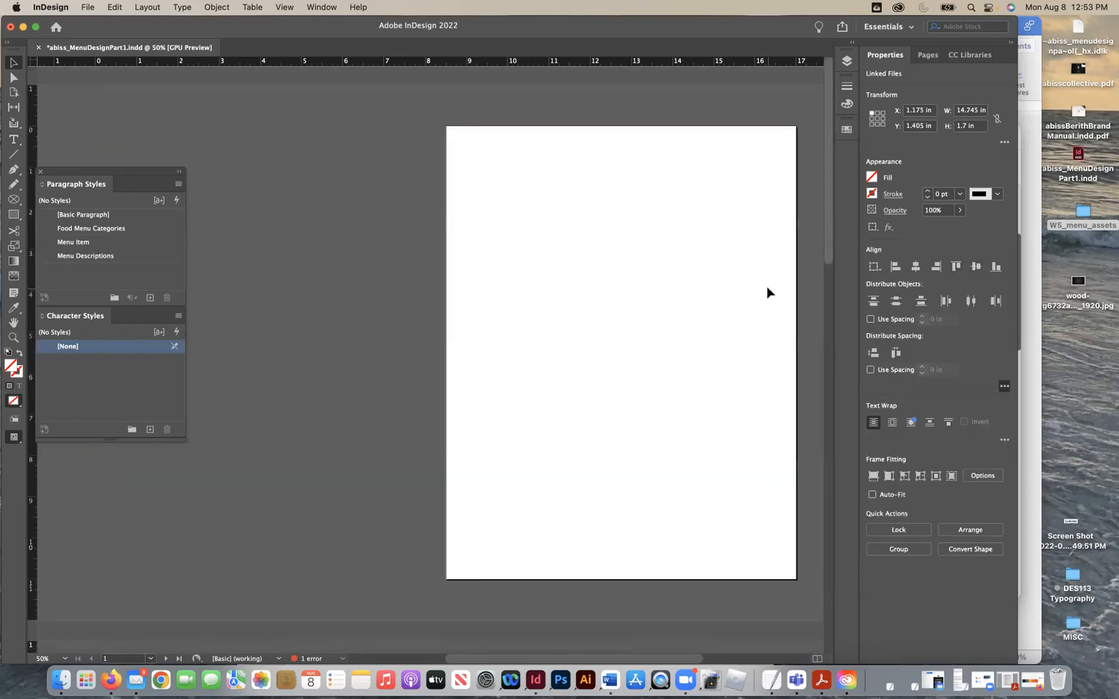
scroll(766, 292, "down", 5)
scroll(766, 292, "down", 4)
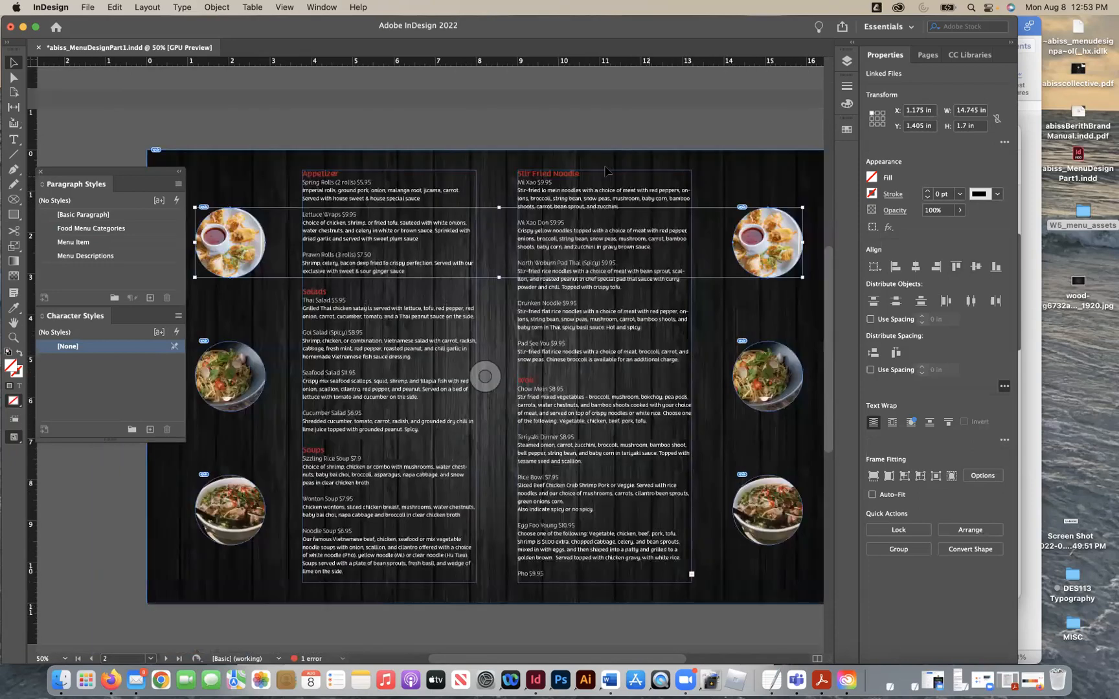
left_click(630, 254)
Step: Replace the duplicated appetizer photo beside the noodle column with entree1.jpg and fill its frame proportionally
left_click(787, 266)
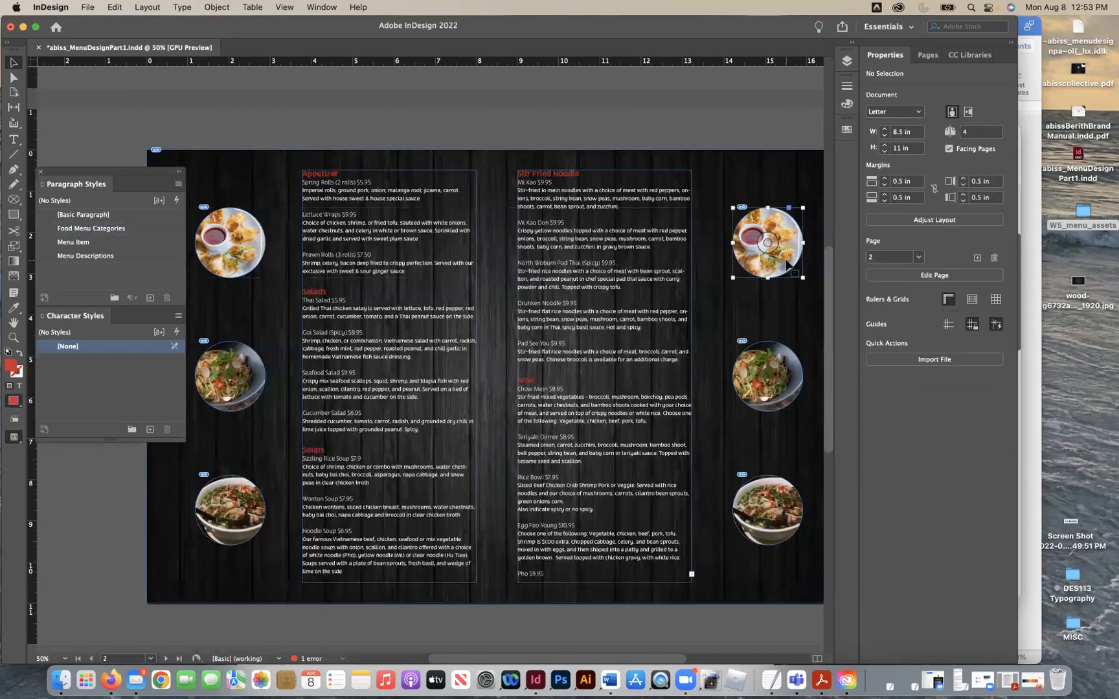
key("super+d")
left_click(465, 186)
left_click(782, 371)
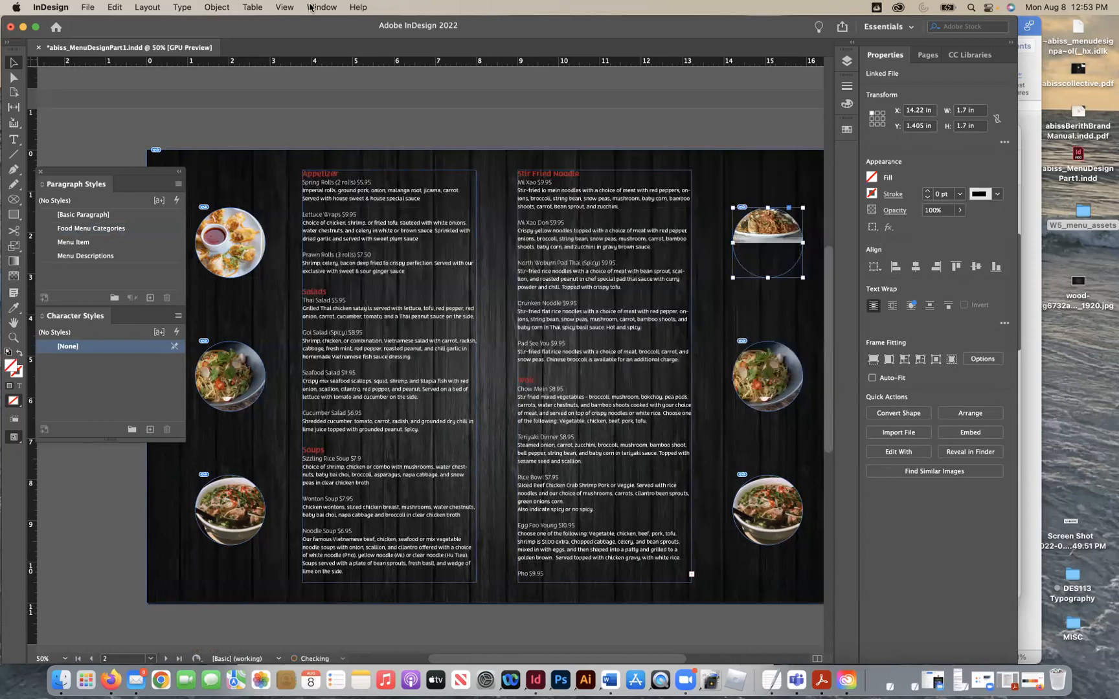
left_click(217, 7)
mouse_move(223, 267)
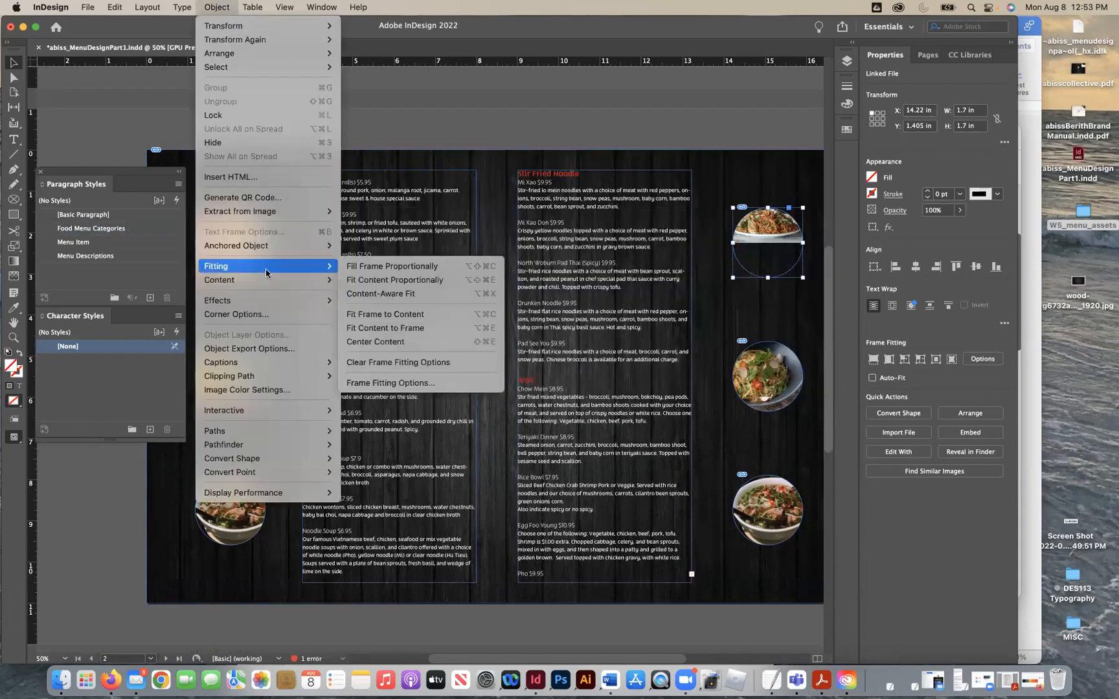
left_click(372, 266)
left_click(655, 130)
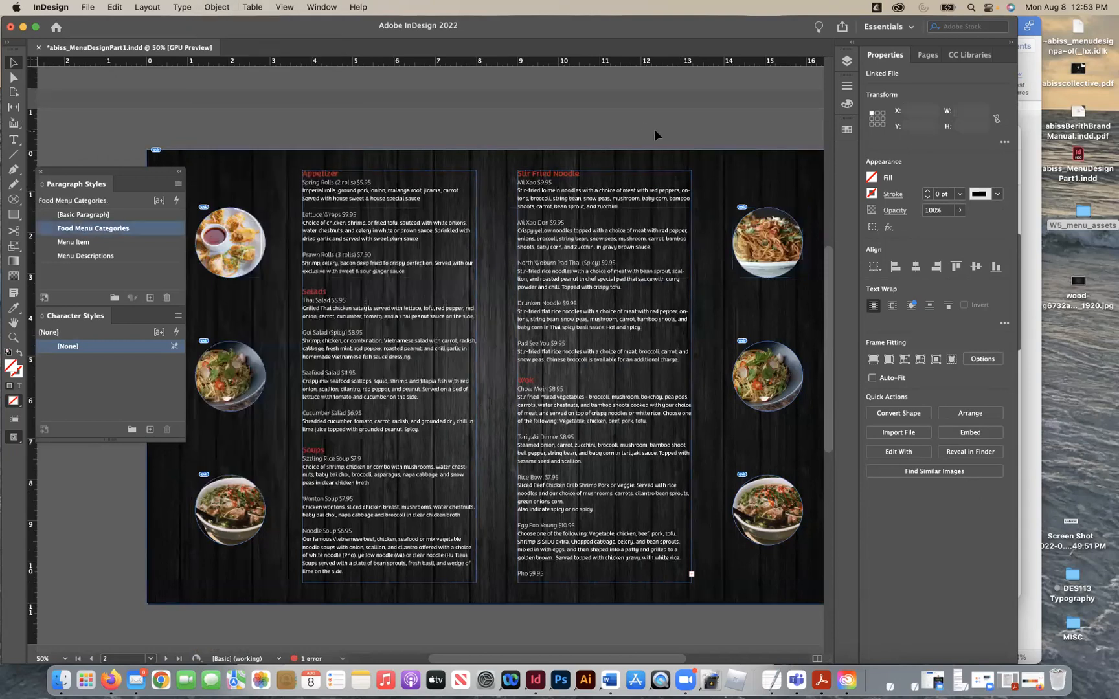
Step: Replace the duplicated salad photo beside the noodle column with entree2.jpg and fill its frame proportionally
left_click(791, 379)
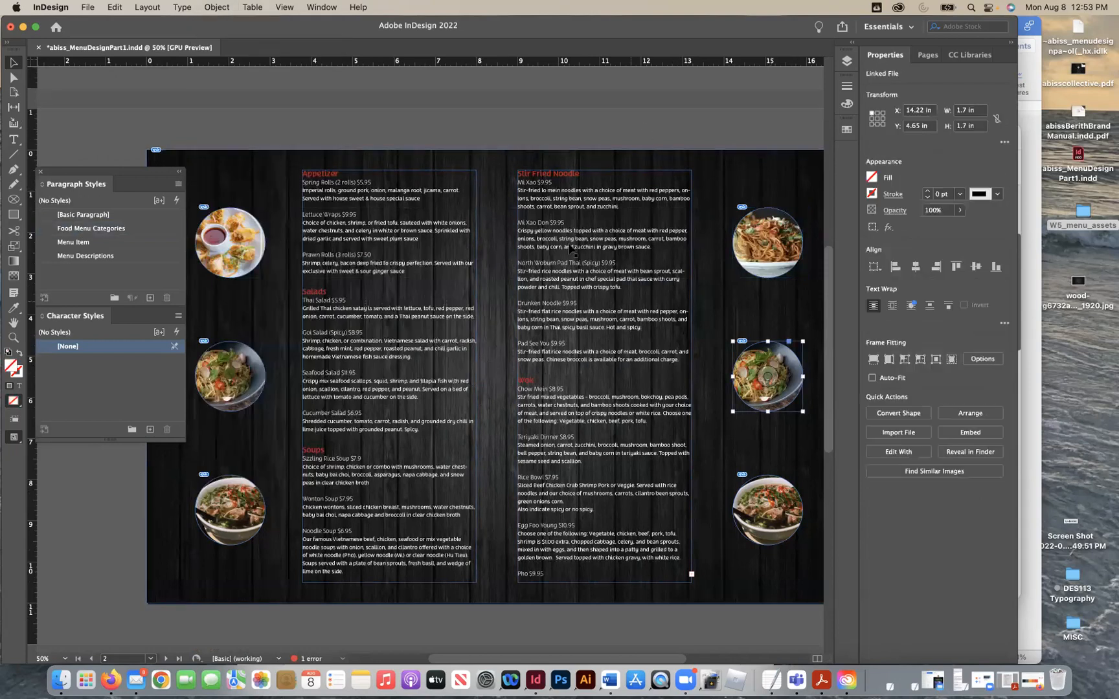
key("super+d")
left_click(424, 201)
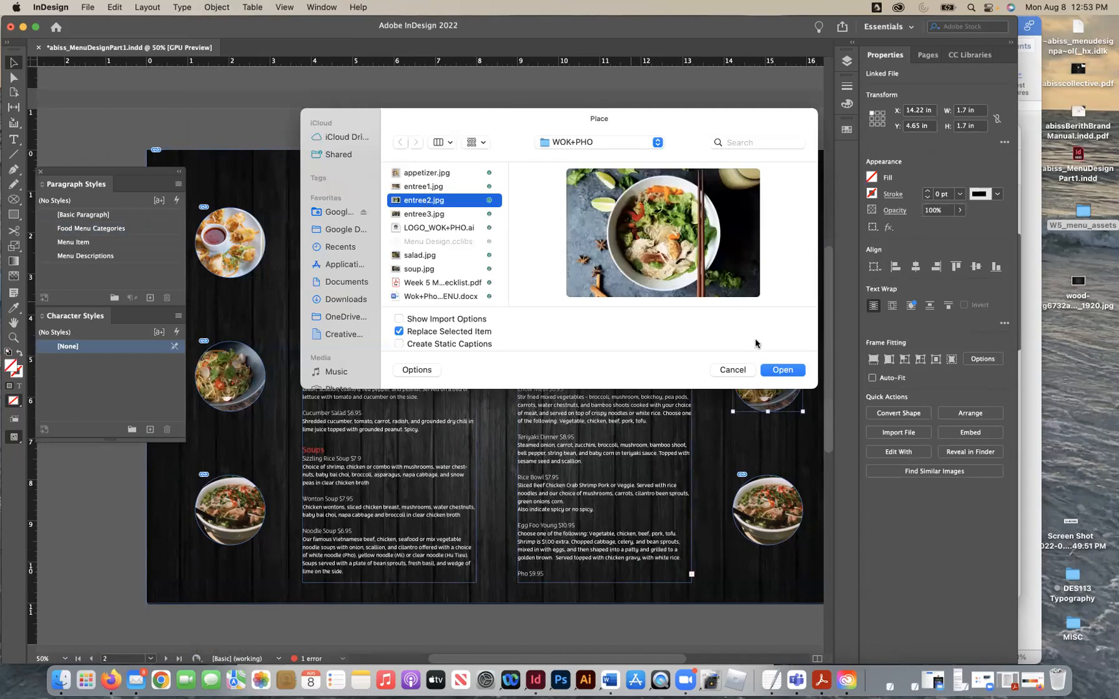
left_click(781, 370)
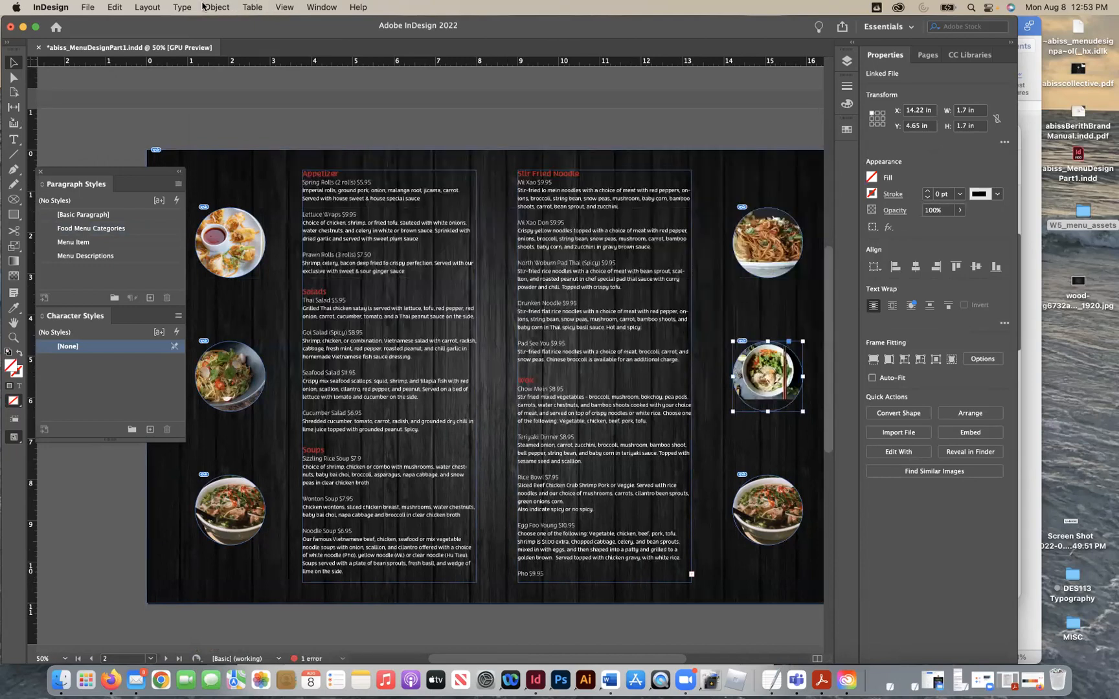
left_click(204, 7)
mouse_move(295, 266)
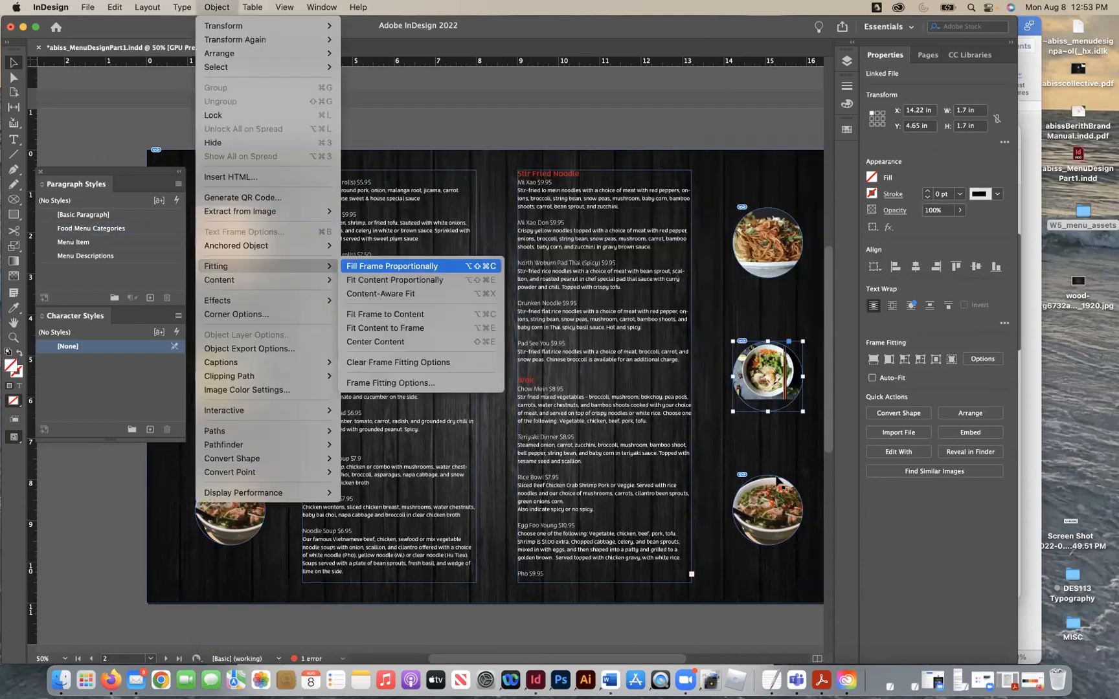
key("Return")
Step: Replace the duplicated soup photo beside the noodle column with entree3.jpg and fill its frame proportionally
left_click(765, 511)
key("super+d")
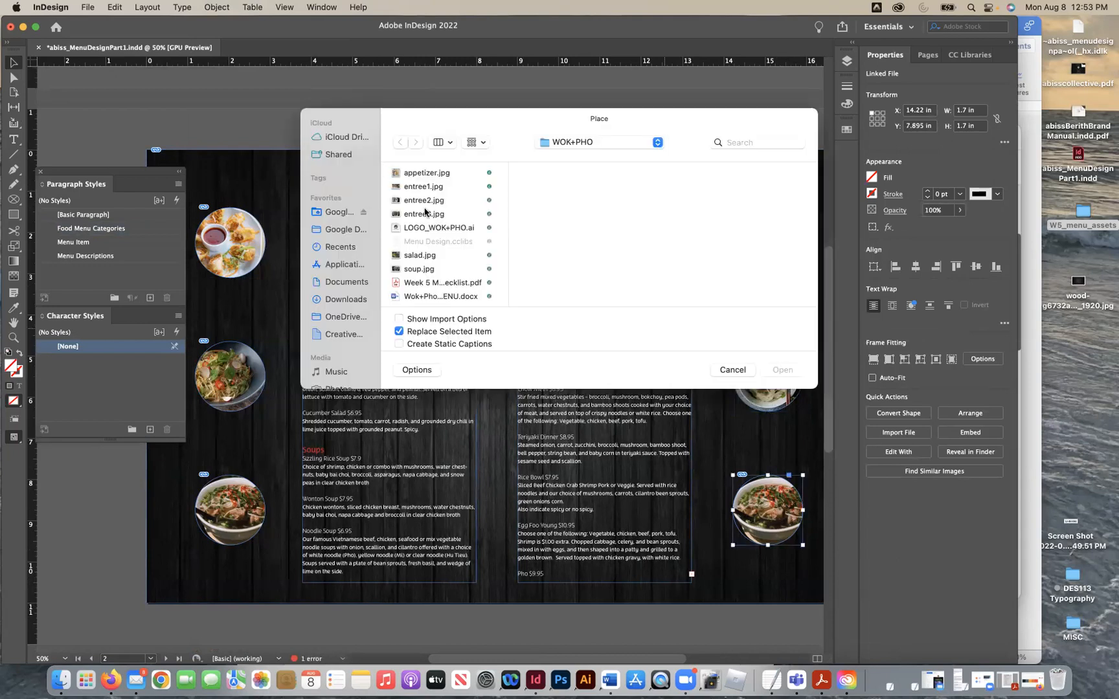
left_click(424, 213)
left_click(783, 370)
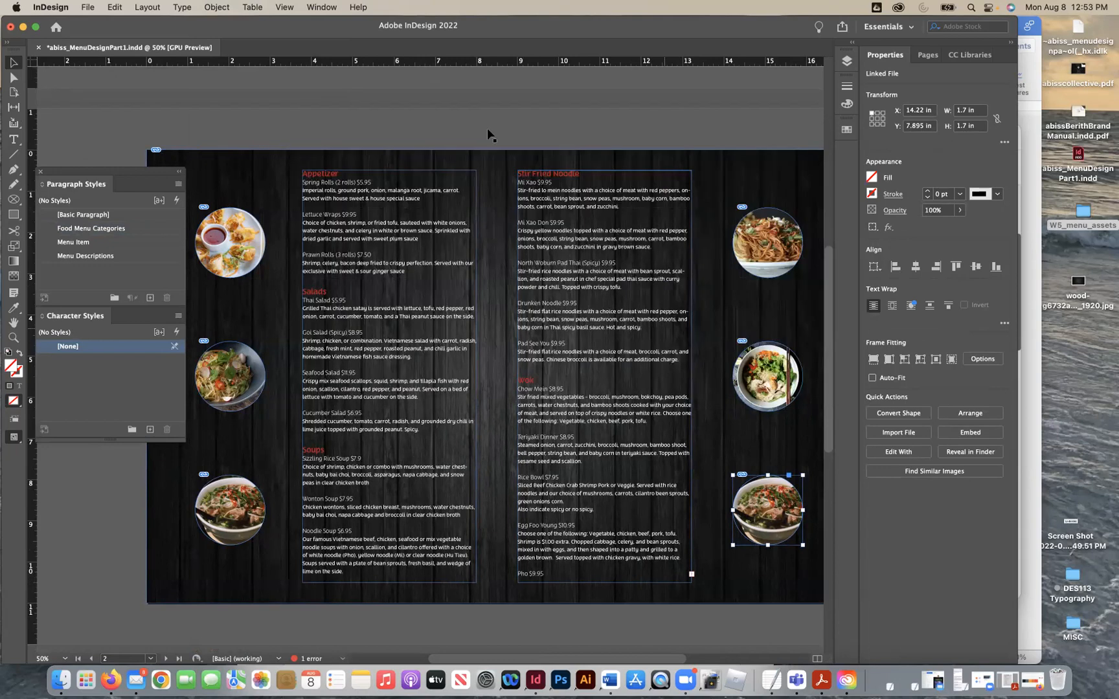
left_click(218, 7)
mouse_move(268, 266)
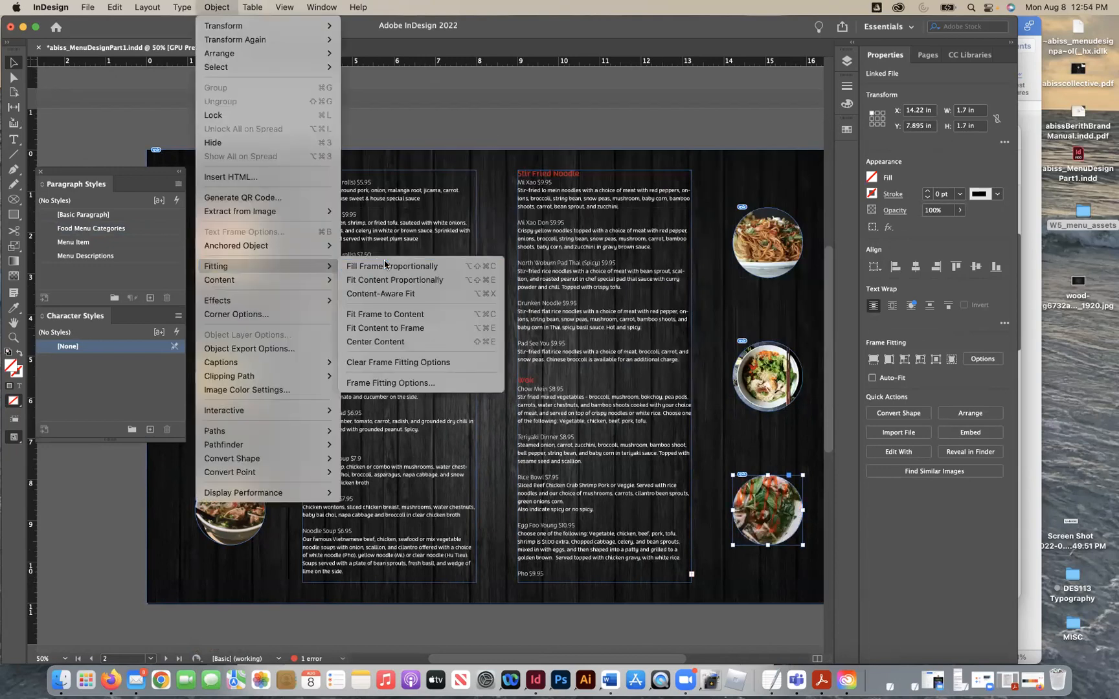
left_click(387, 265)
left_click(650, 594)
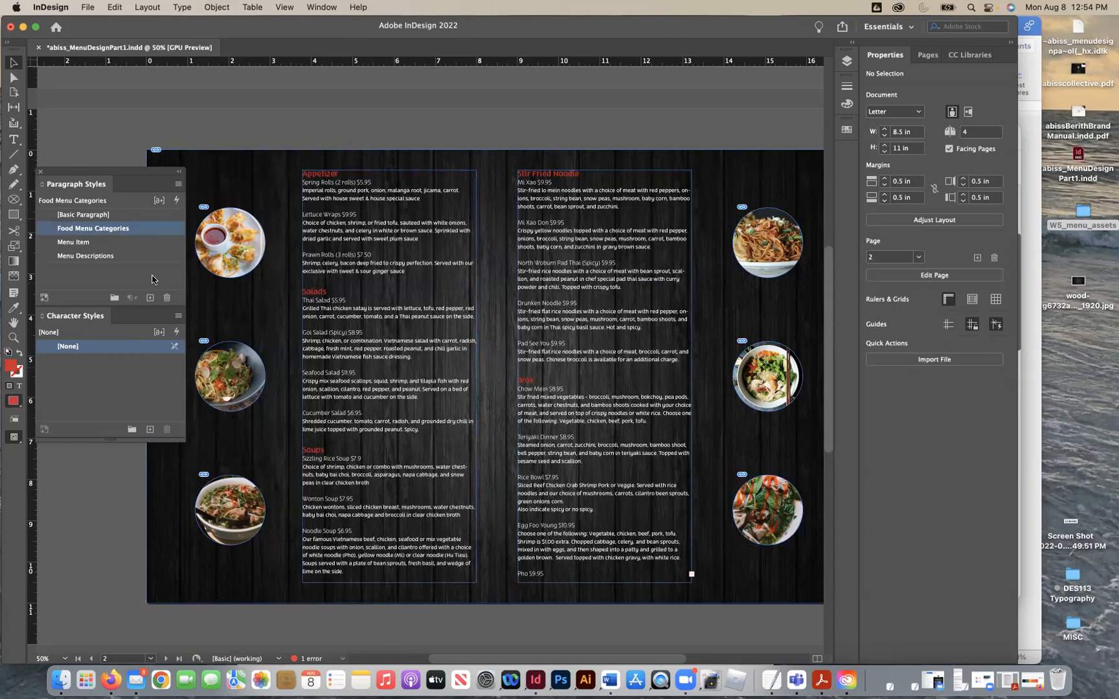
Step: Flow the noodle column's overset text onto the pasteboard to examine the remaining menu items, and delete that frame
left_click(635, 556)
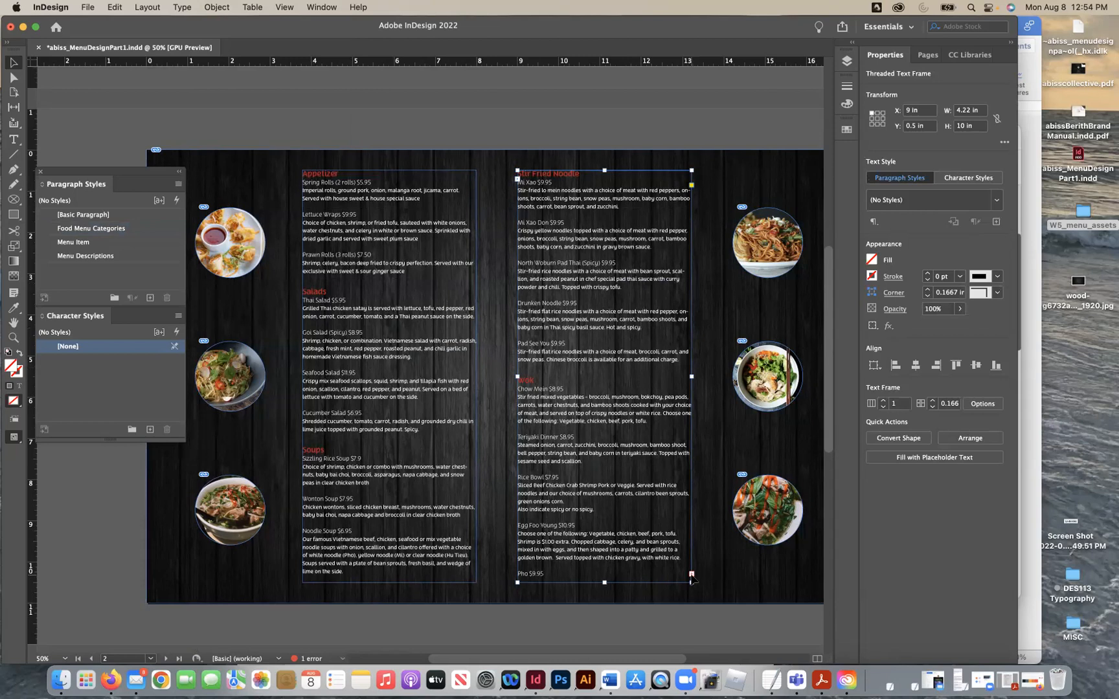
left_click(690, 615)
scroll(691, 615, "right", 4)
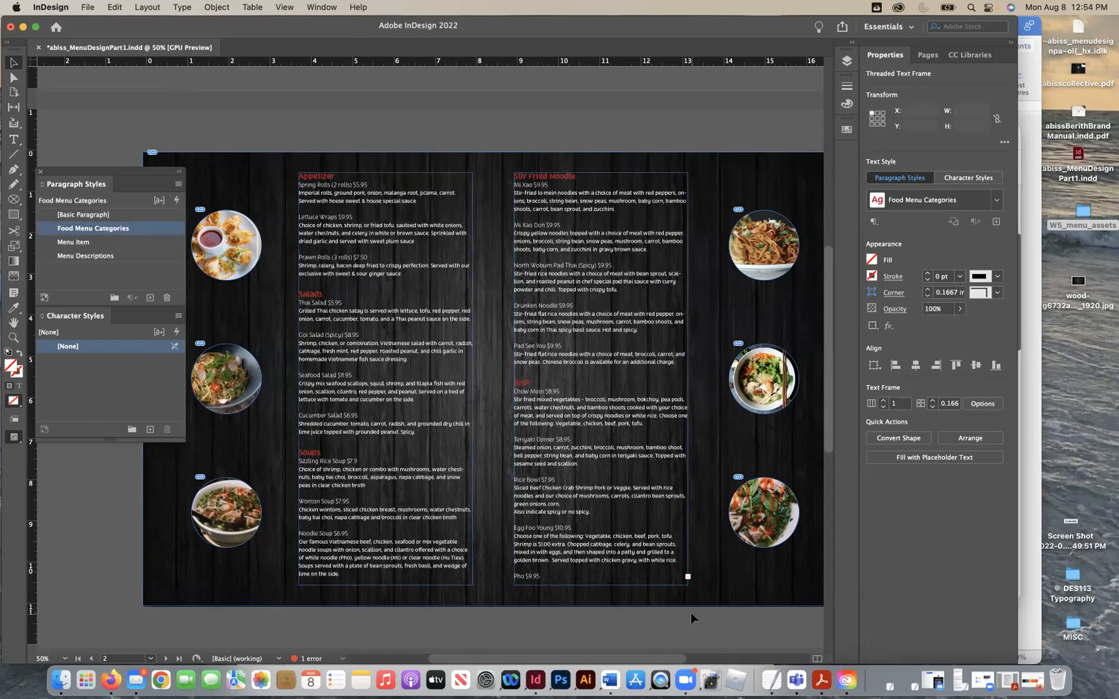
scroll(690, 615, "up", 1)
scroll(683, 620, "right", 3)
scroll(683, 619, "down", 1)
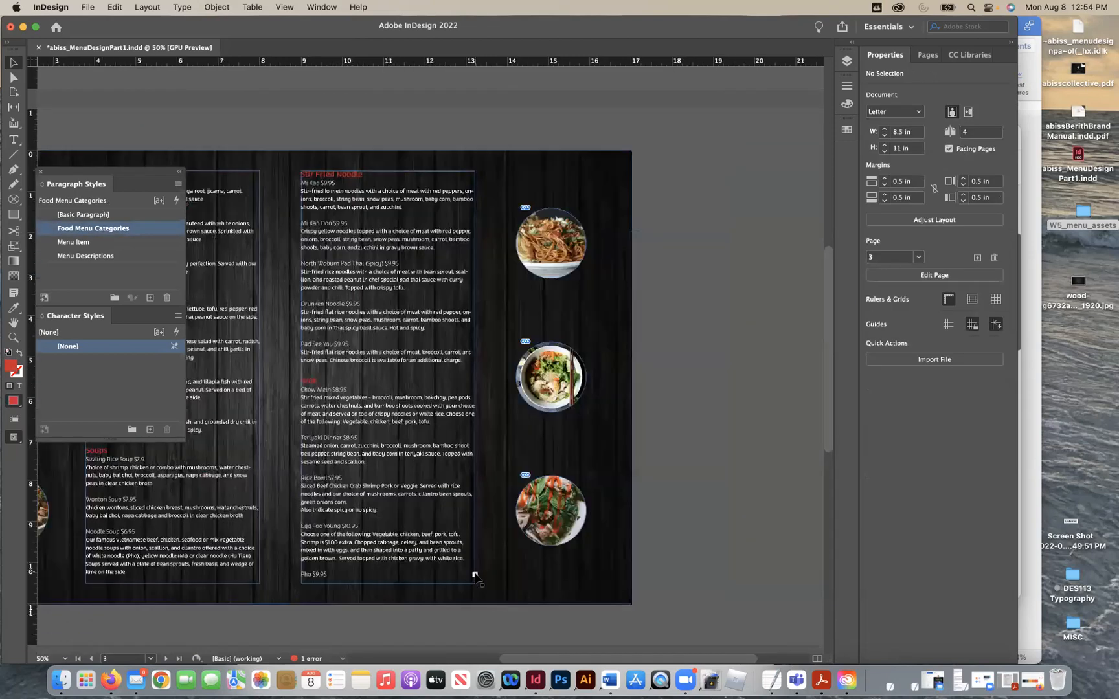
left_click(475, 575)
left_click(653, 275)
left_click(474, 546)
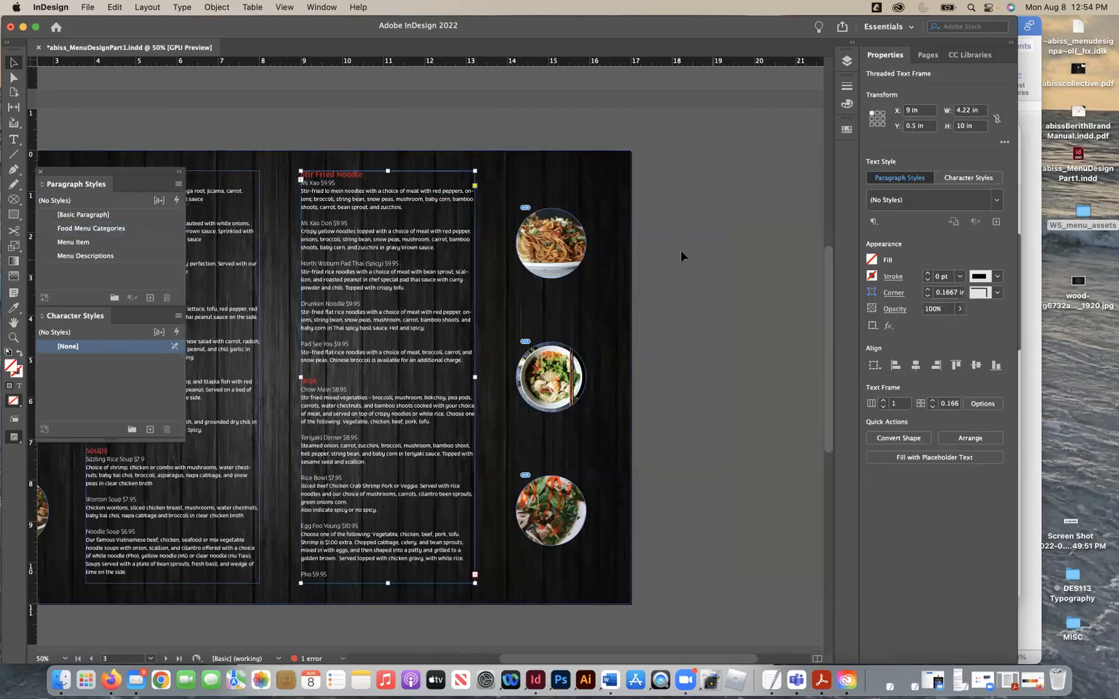
left_click(677, 252)
left_click(475, 577)
left_click(475, 574)
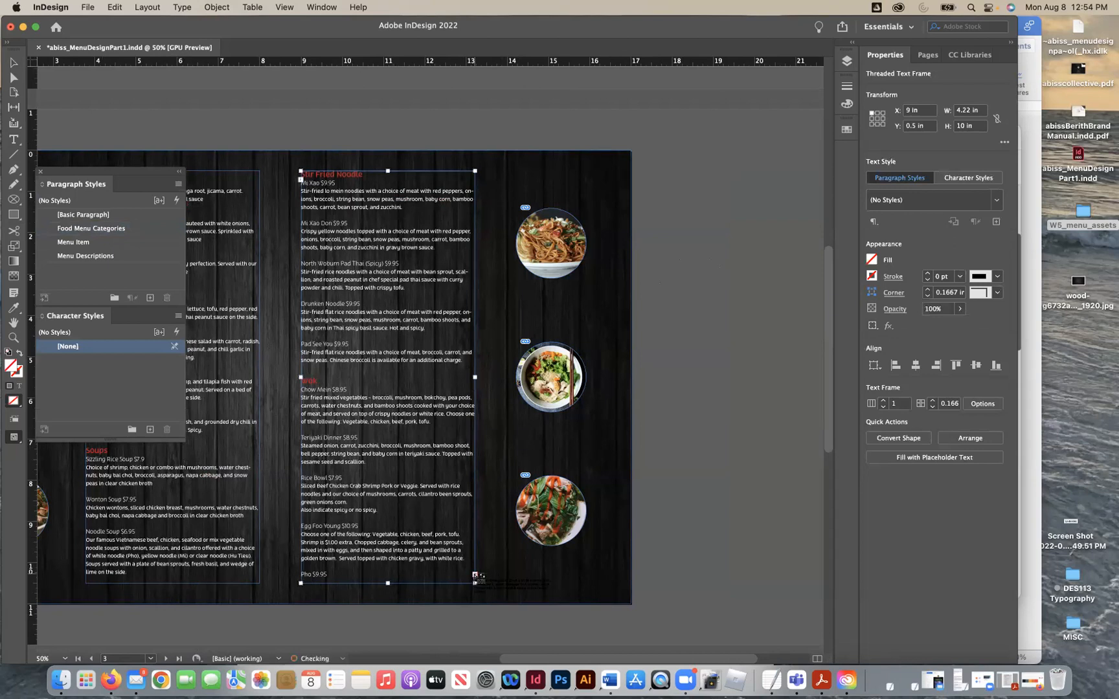
left_click(659, 270)
scroll(721, 325, "right", 5)
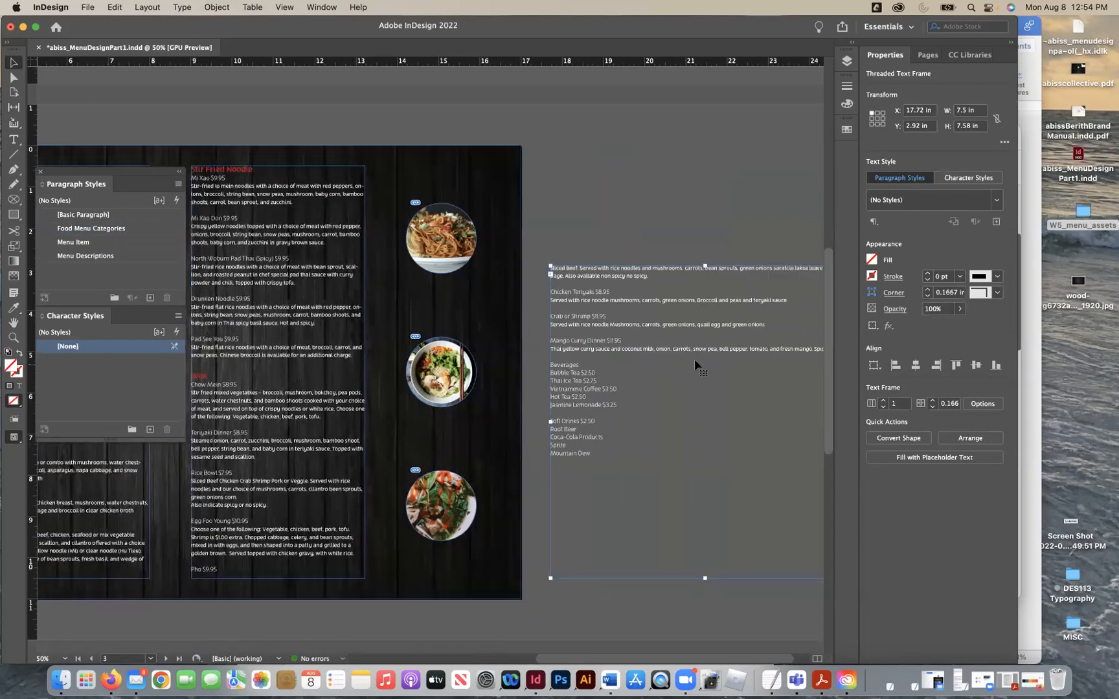
key("Delete")
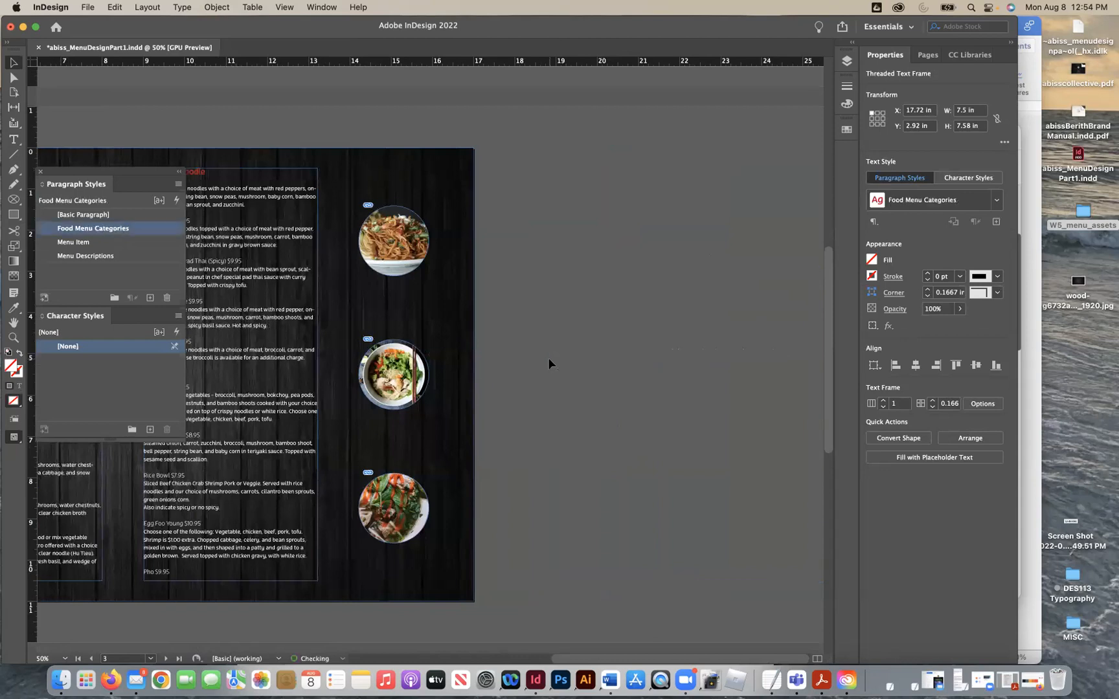
Step: Group the three food photos beside the appetizer column and nudge the group outward to about X 0.95 in
scroll(367, 468, "left", 10)
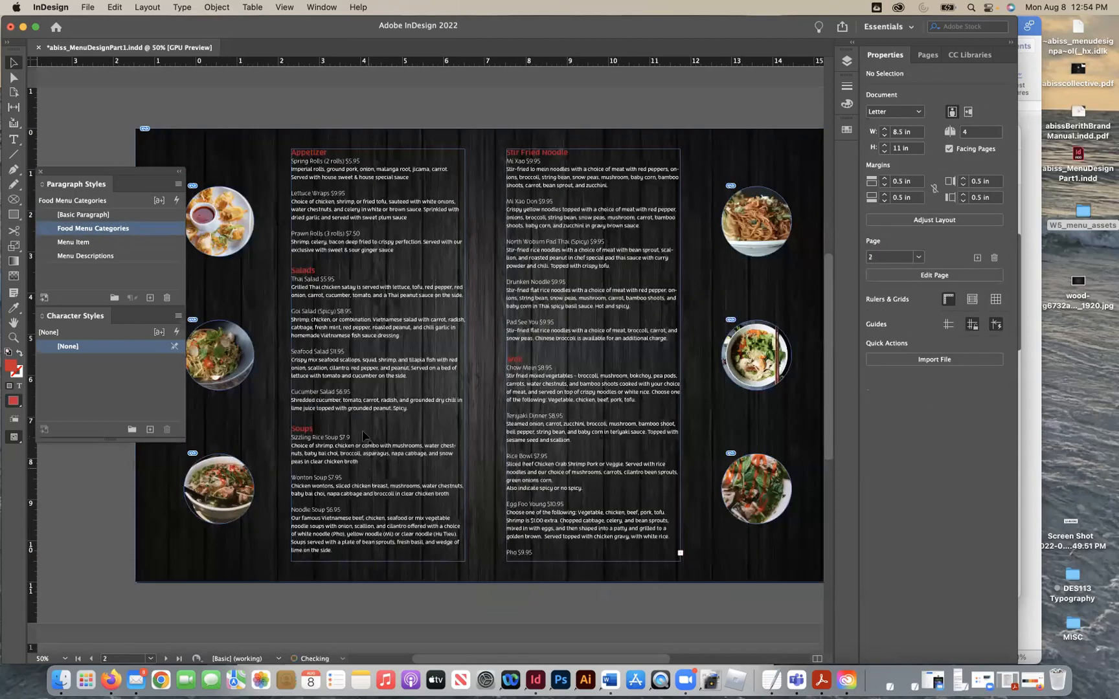
scroll(362, 436, "left", 4)
left_click(363, 375)
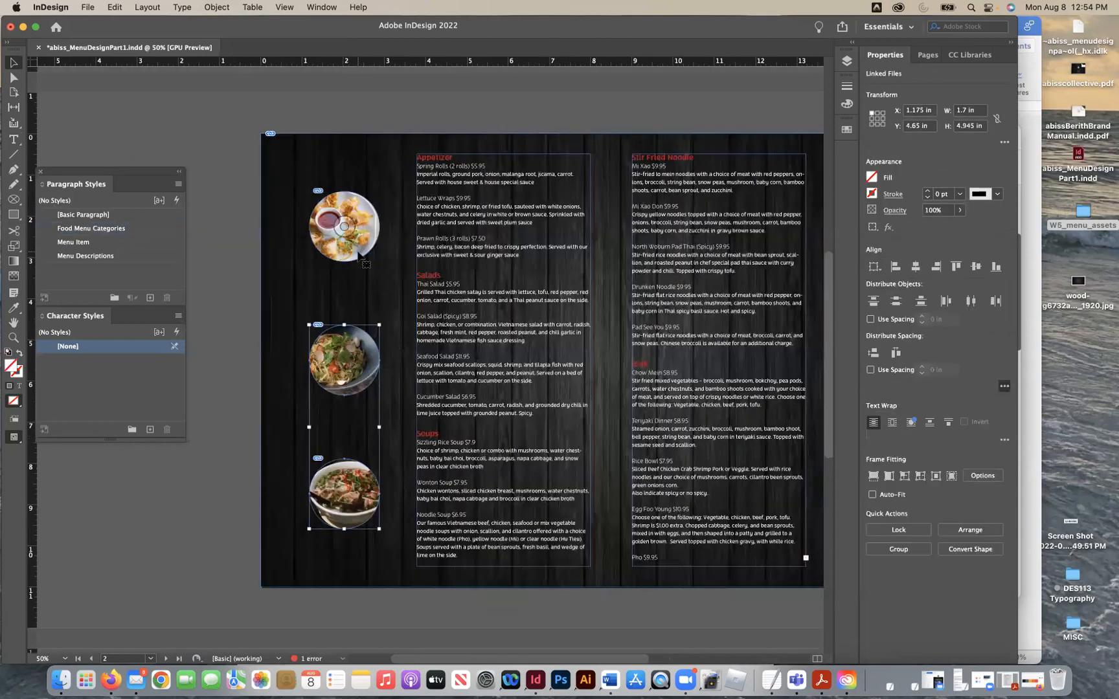
key("cmd+g")
key("Left")
key("Left")
key("Left")
key("Left")
key("Left")
key("Left")
key("Left")
key("Left")
key("Left")
key("Left")
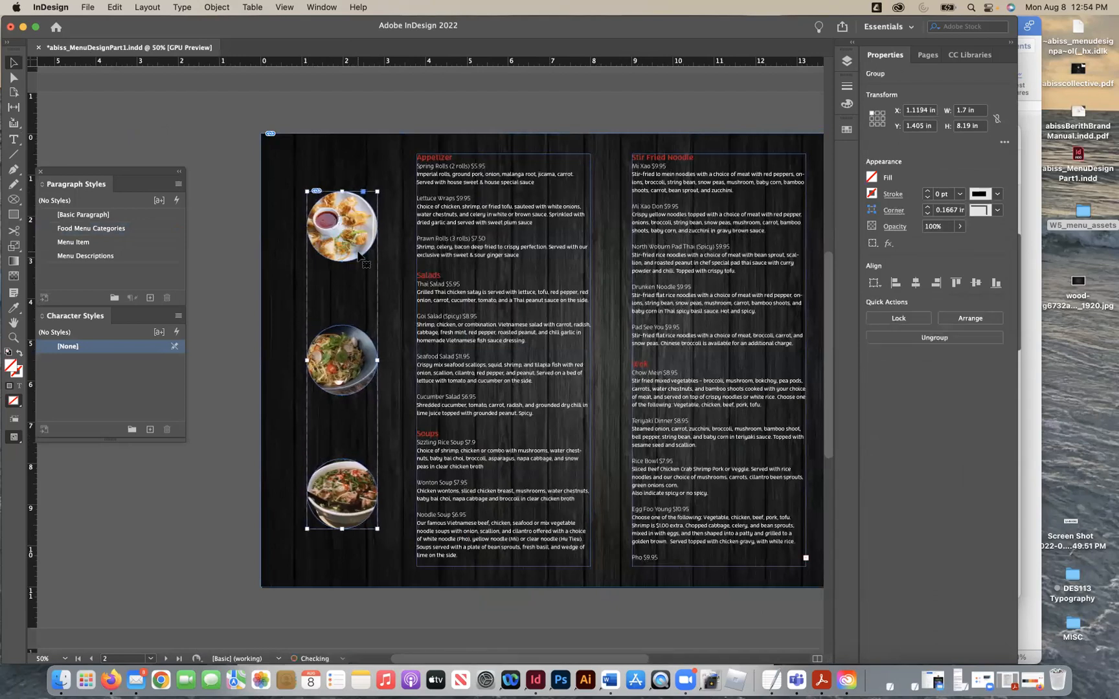
key("Left")
key("Left")
key("Left")
key("Left")
key("Left")
key("Left")
key("Left")
key("Left")
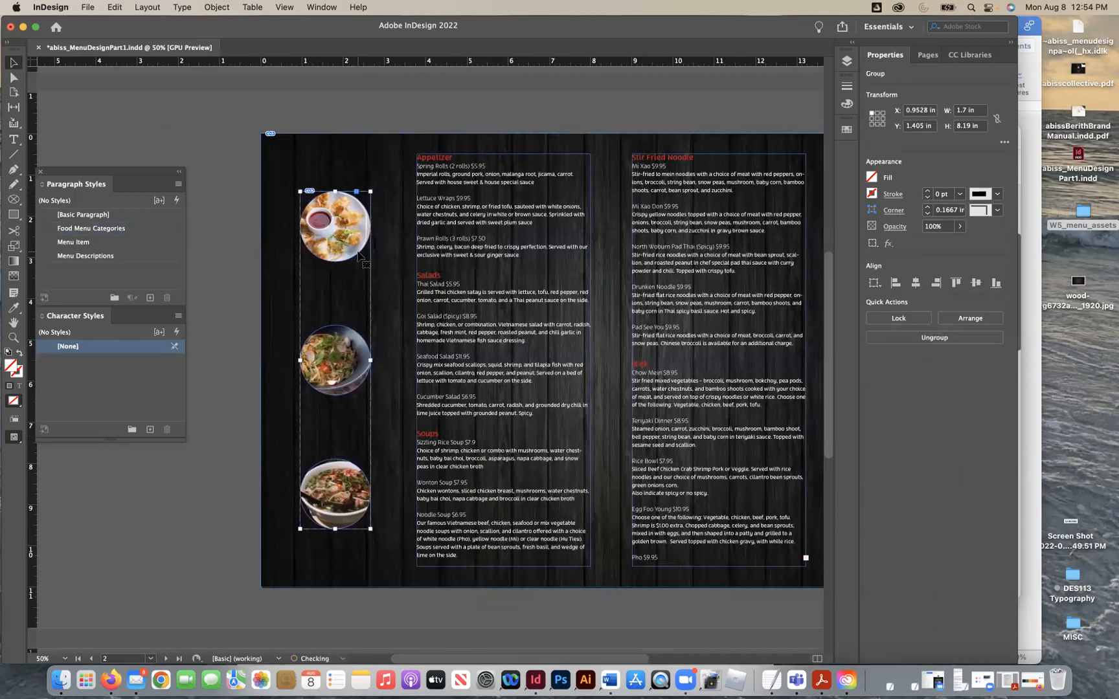
Step: Widen the appetizer text frame outward to 4.55 in and shift it to X 3.45 in, against the inner margin
left_click(414, 362)
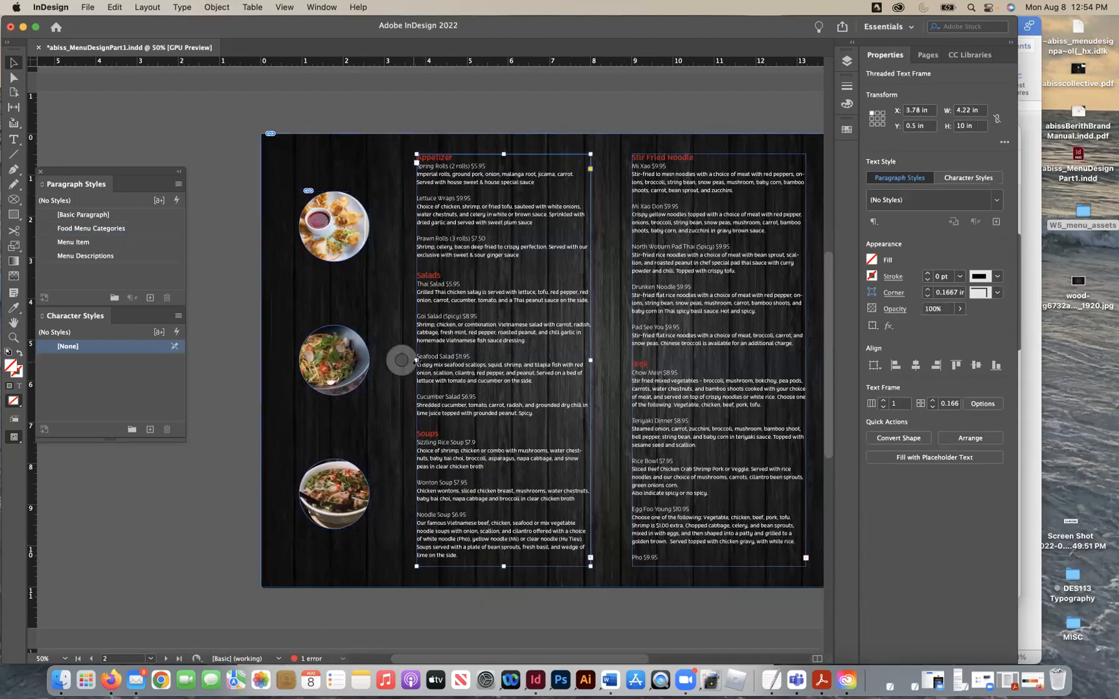
left_click_drag(416, 363, 401, 362)
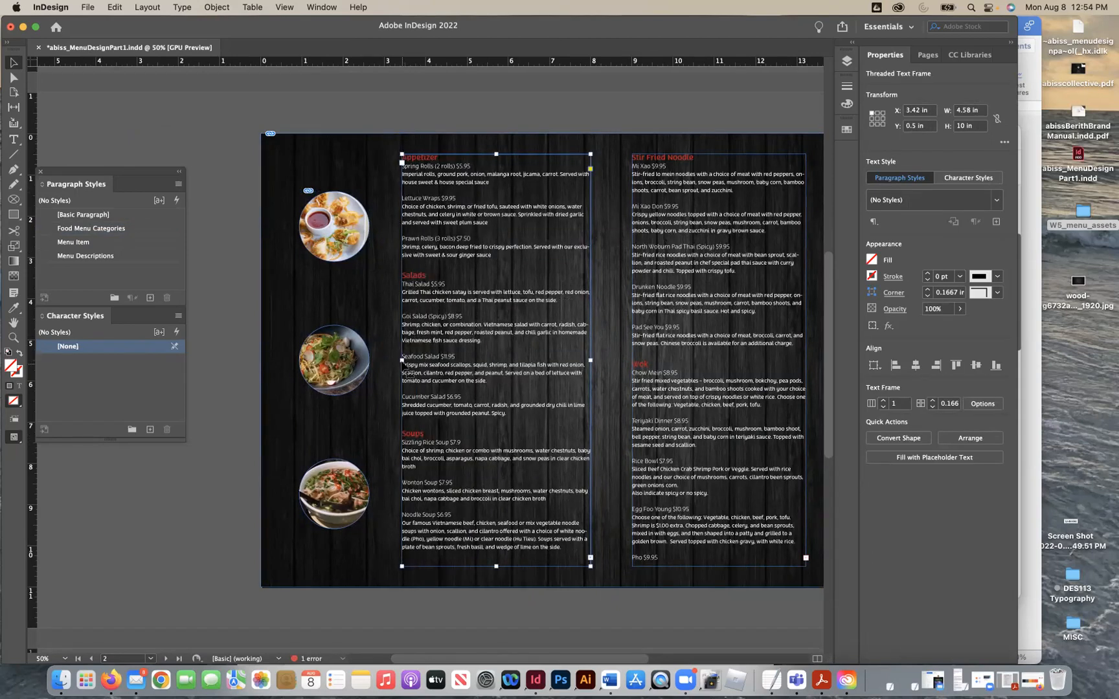
left_click(966, 111)
key("Return")
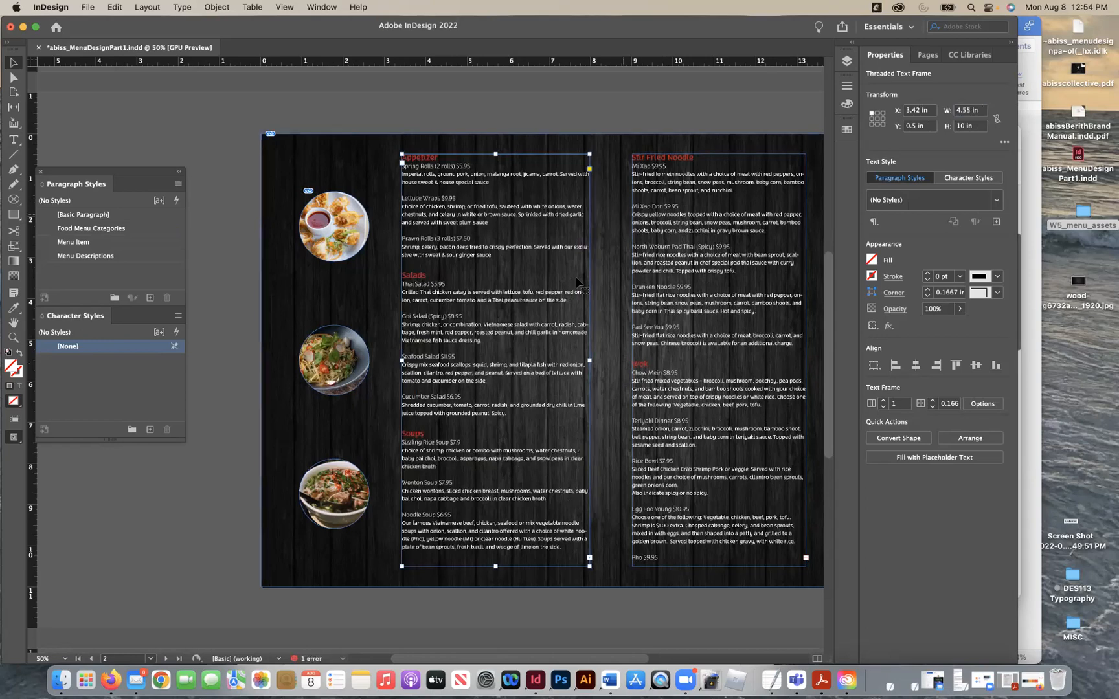
left_click_drag(585, 289, 581, 285)
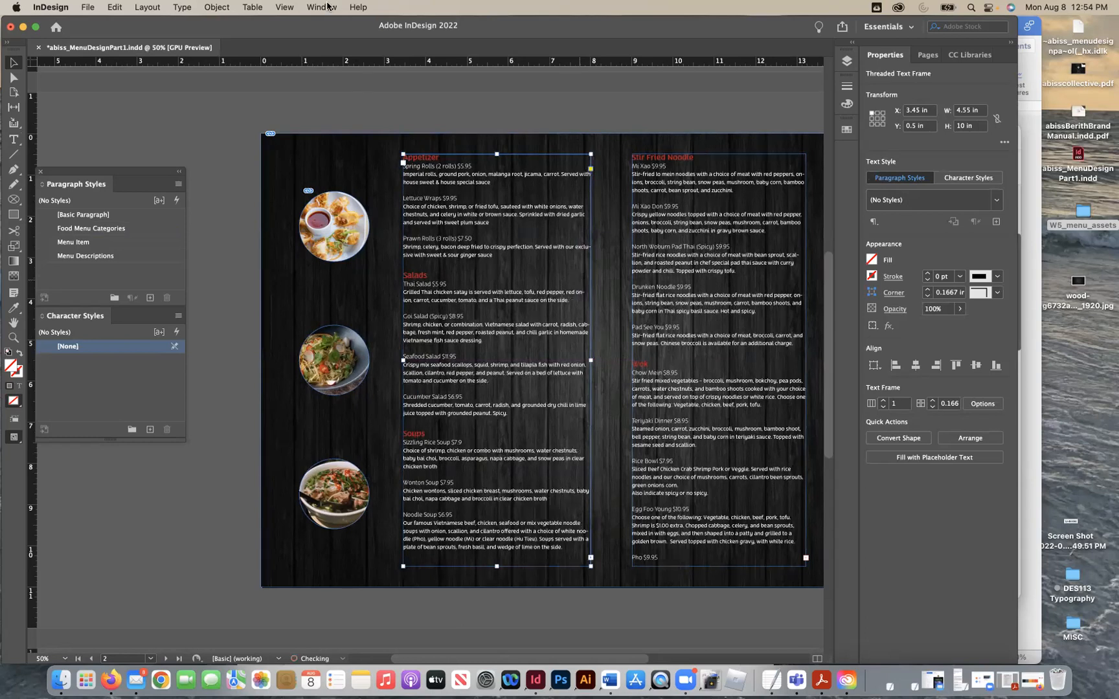
Step: Show the page guides on the menu spread
left_click(286, 7)
mouse_move(380, 296)
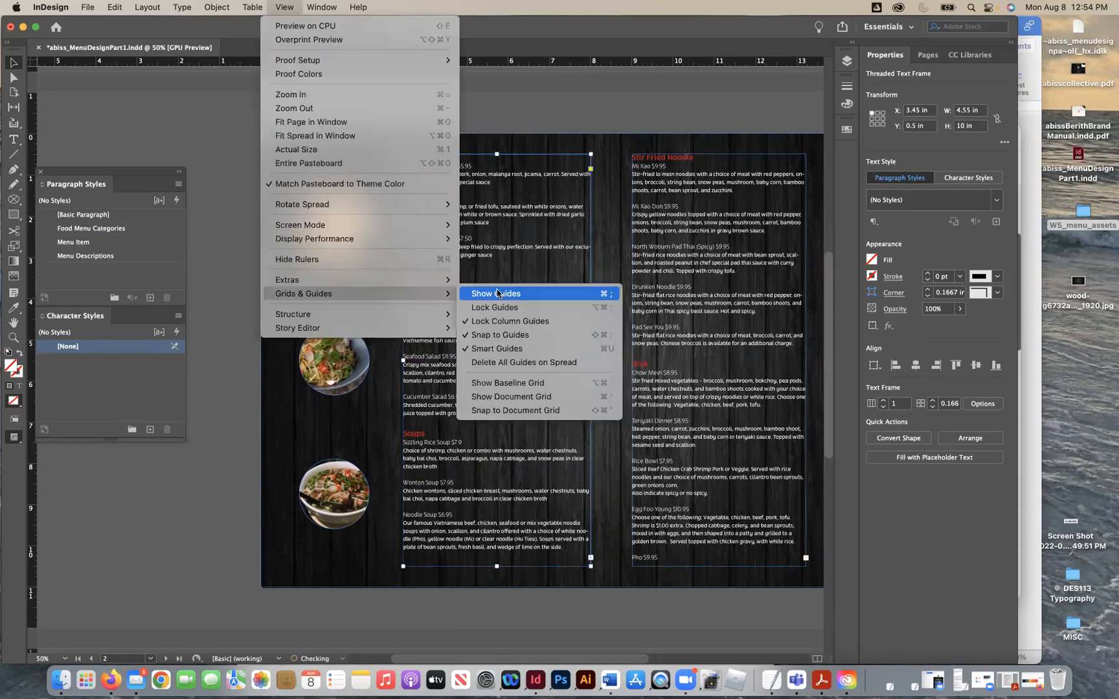
left_click(498, 294)
double_click(402, 360)
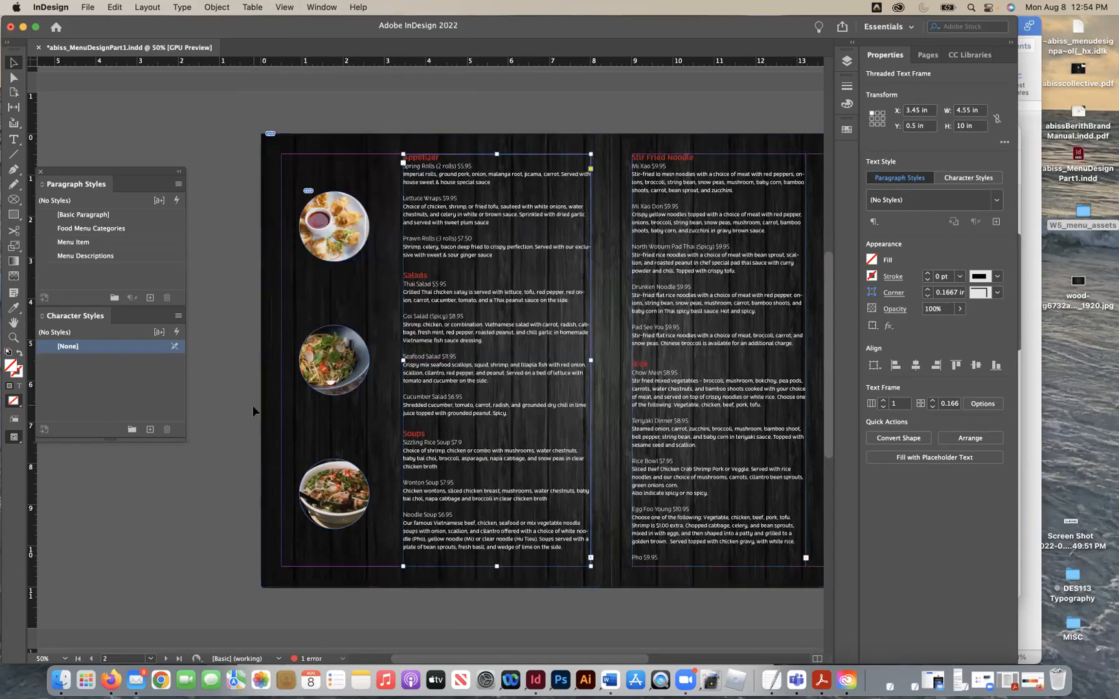
Step: Set the width of the noodle column's text frame to 4.55 in
left_click(694, 260)
left_click(964, 109)
key("Return")
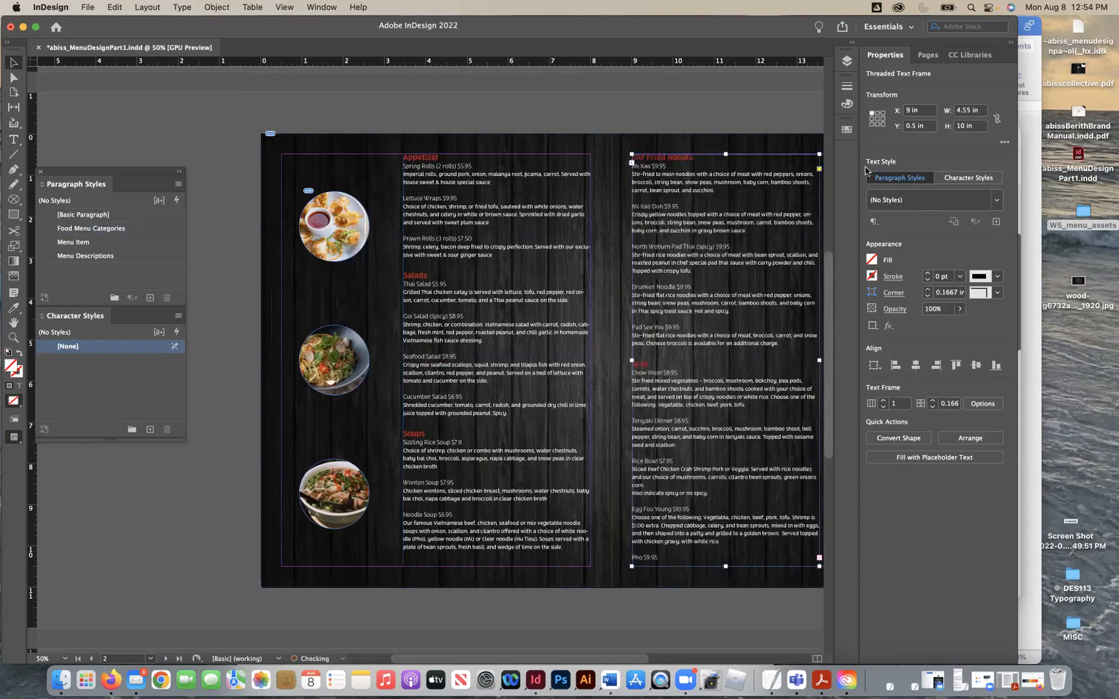
Step: Nudge the three entree photos beside the noodle column together outward to about X 14.30 in
scroll(725, 278, "right", 5)
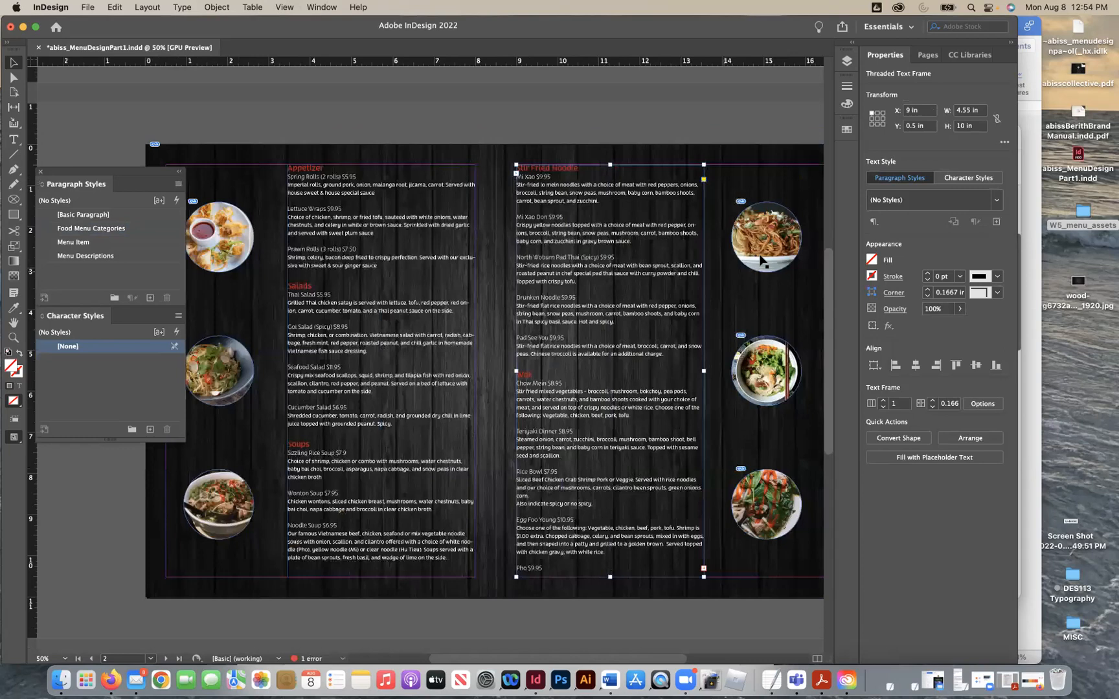
scroll(764, 259, "right", 2)
left_click(745, 241)
left_click(753, 369, "shift")
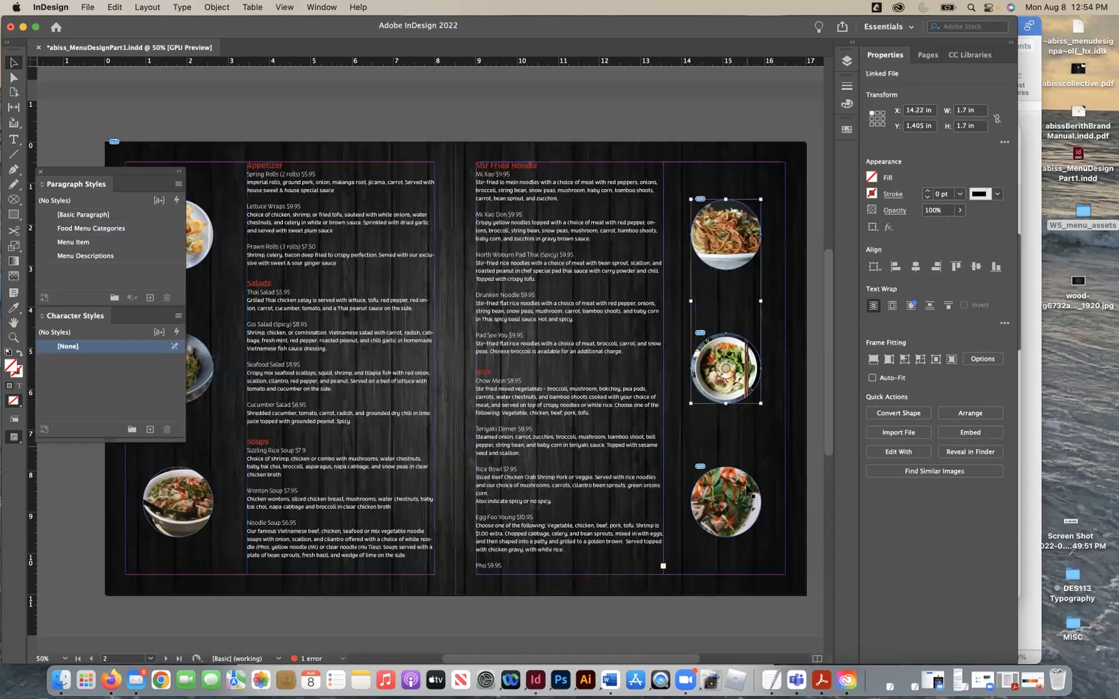
left_click(748, 494, "shift")
key("Right")
key("Right")
key("Right")
key("Right")
key("Right")
key("Right")
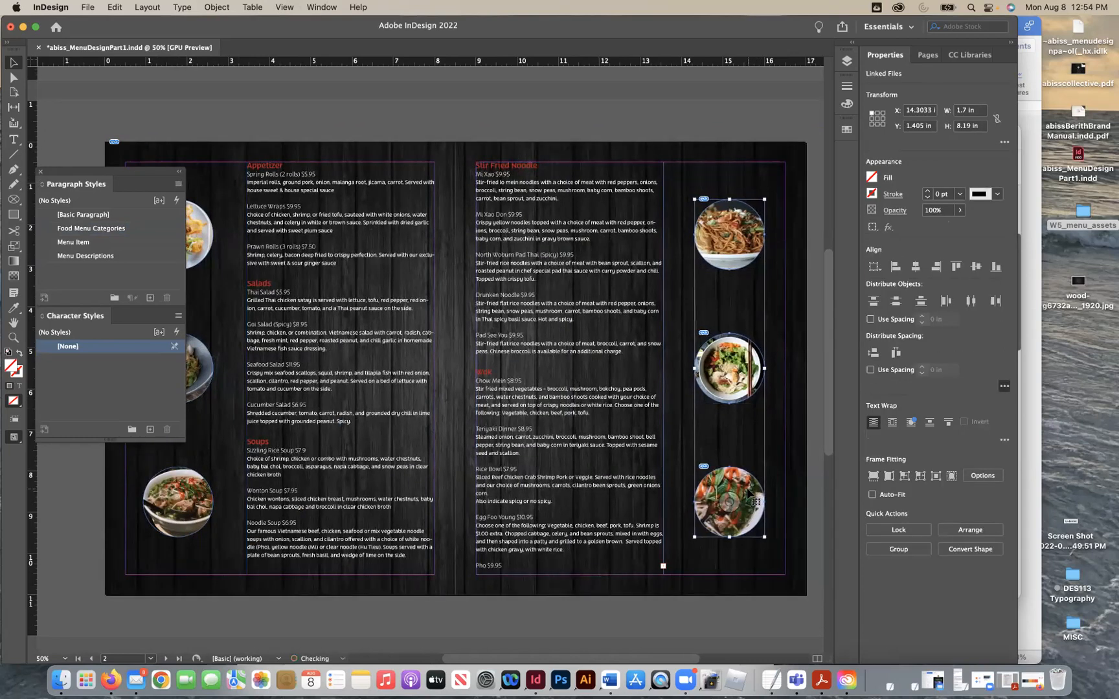
key("Right")
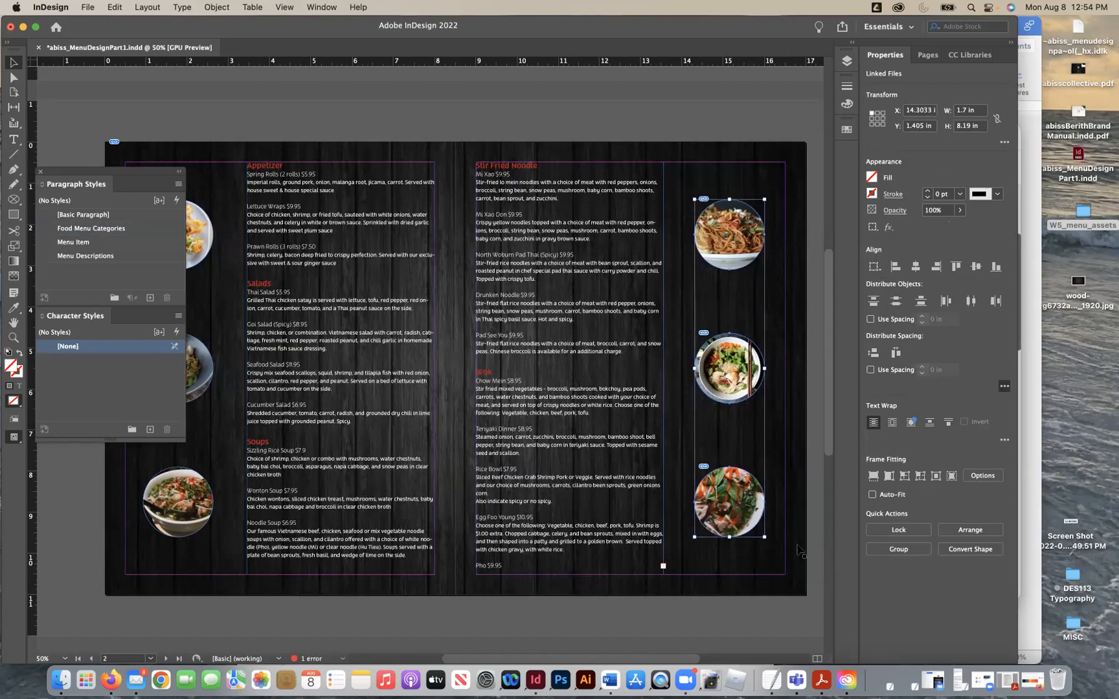
left_click(765, 591)
Step: Change the Menu Descriptions paragraph style to 8 pt size with 12 pt leading, and clear the selection
scroll(669, 611, "left", 3)
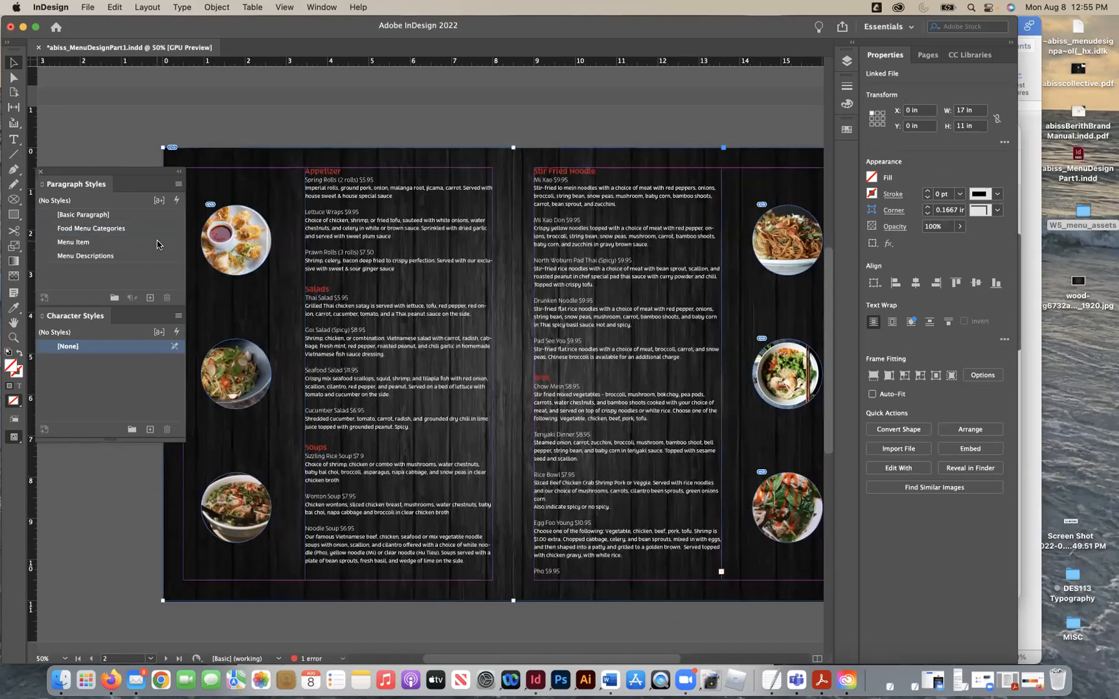
double_click(157, 261)
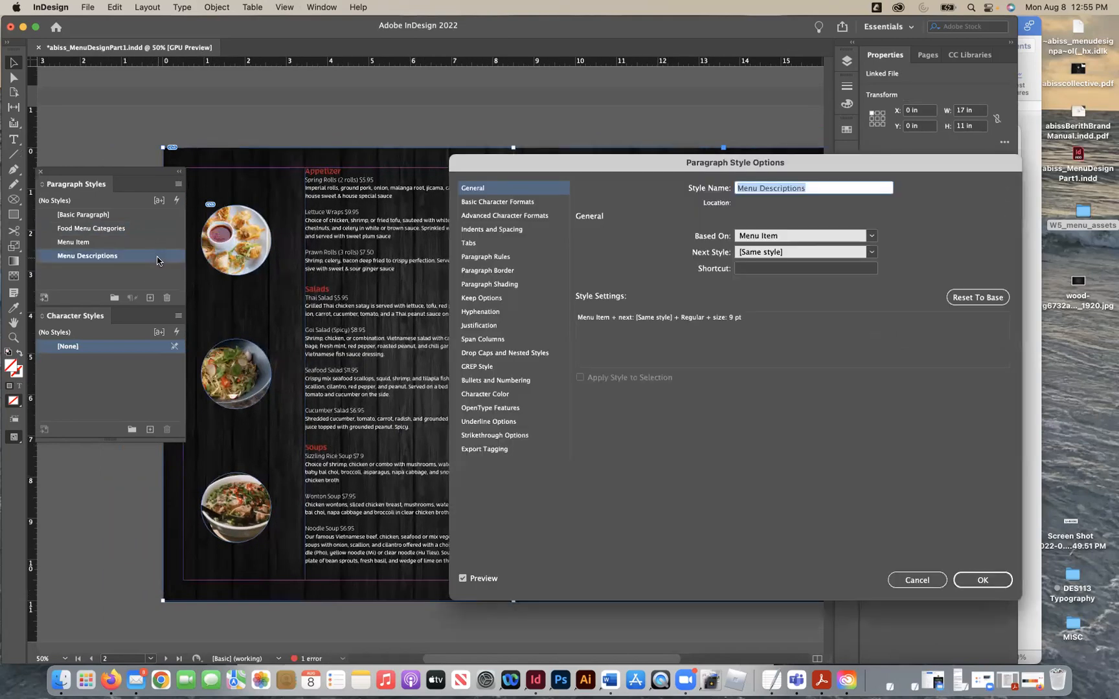
left_click(518, 202)
left_click(635, 279)
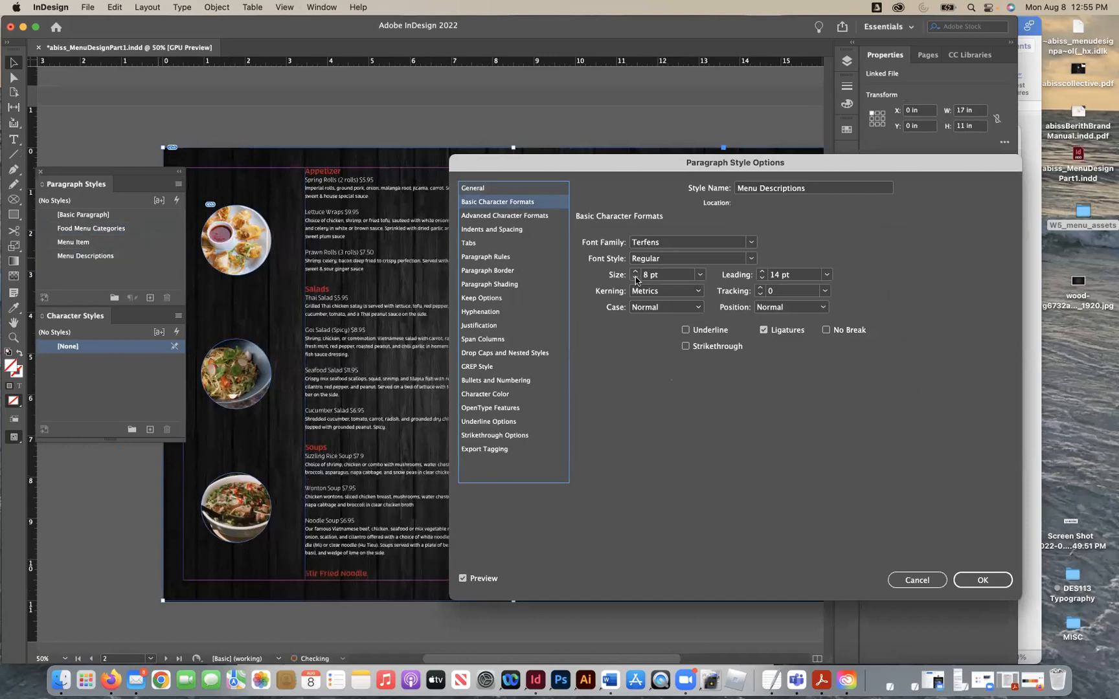
left_click(762, 279)
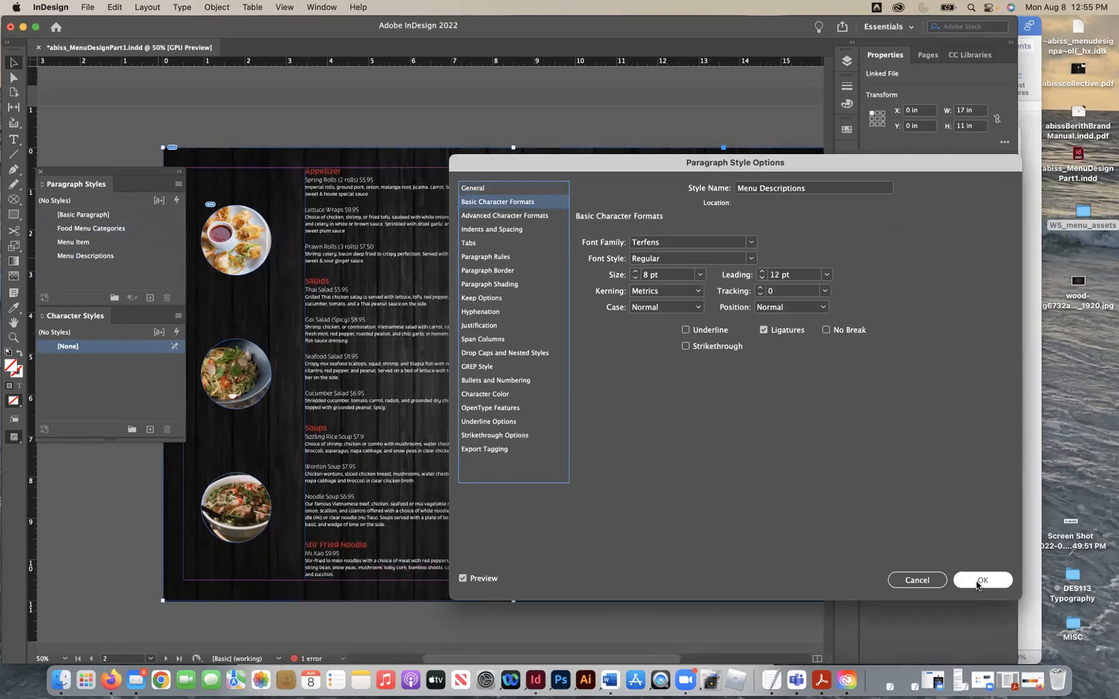
left_click(981, 579)
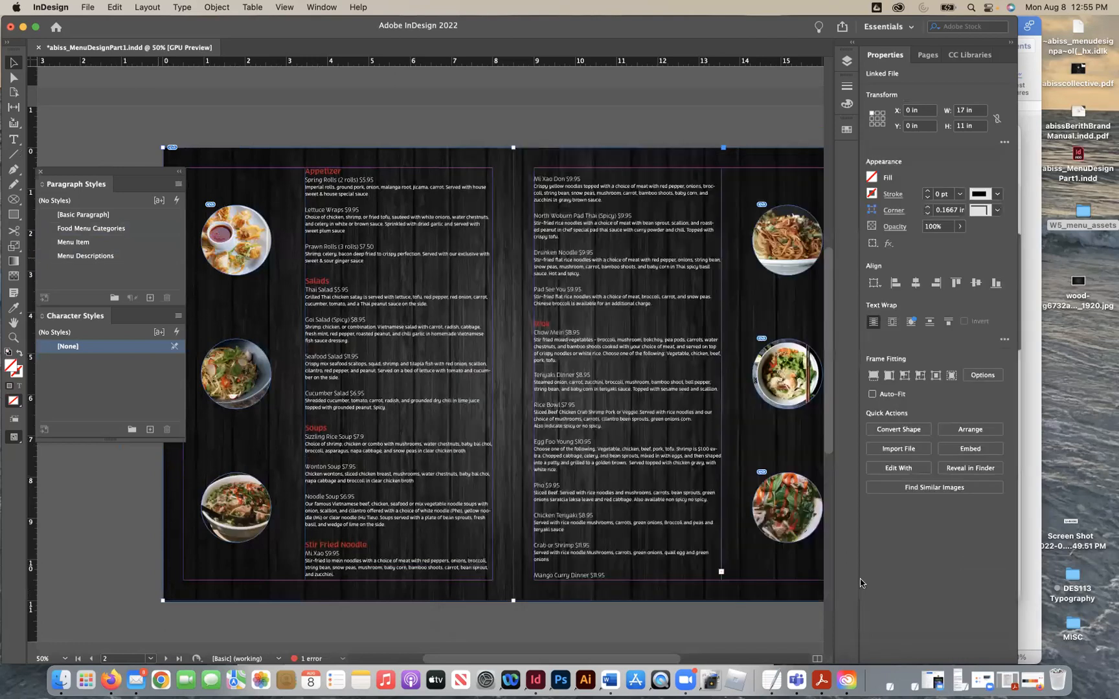
left_click(709, 610)
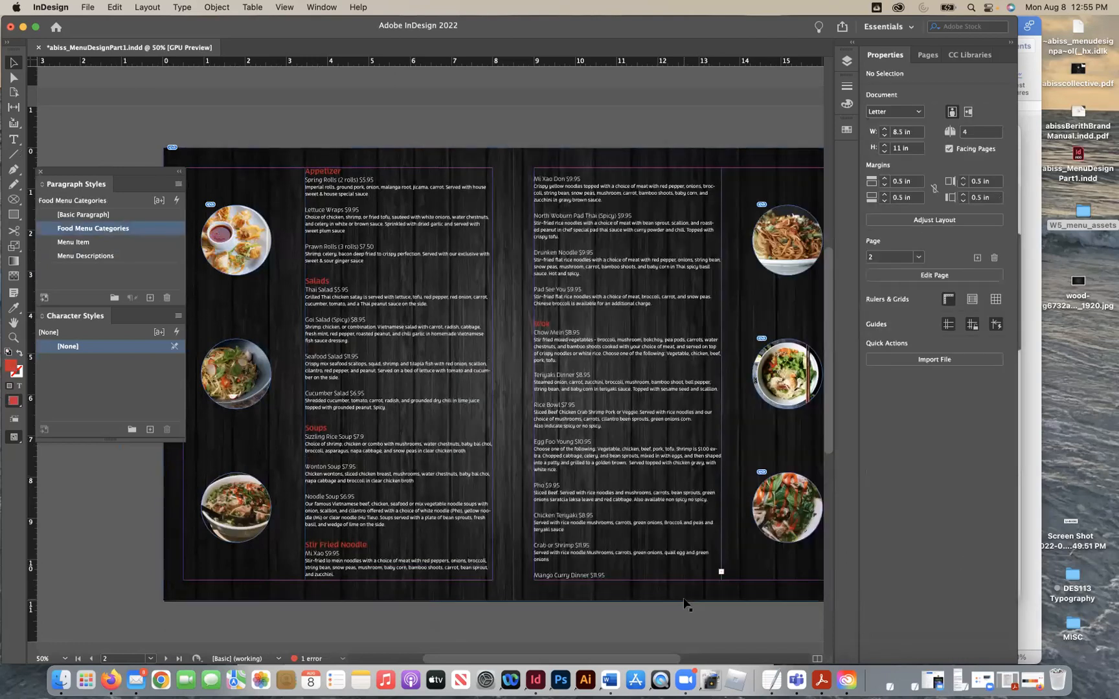
Step: Move the three entree photos together farther outward to about X 14.80 in, near the outer page margin
scroll(633, 595, "right", 5)
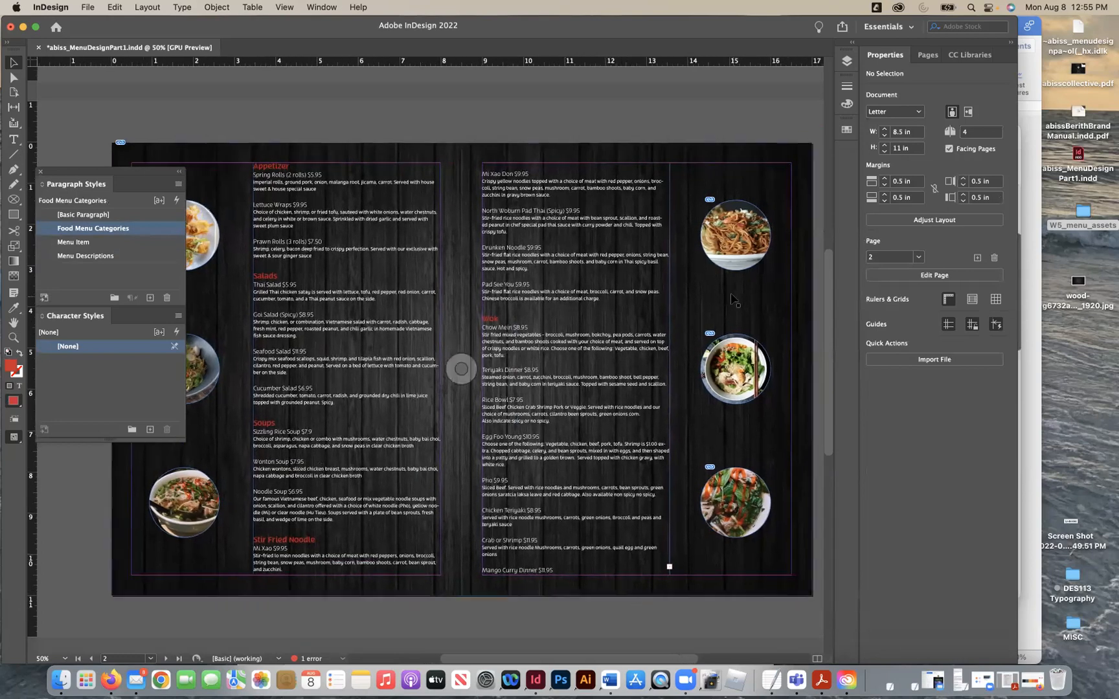
left_click(748, 255)
left_click(760, 354, "shift")
left_click(766, 493, "shift")
key("Right")
key("Right")
key("Right")
key("Right")
key("Right")
key("Right")
key("Right")
key("Right")
key("Right")
key("Right")
key("Right")
key("Right")
key("Right")
key("Right")
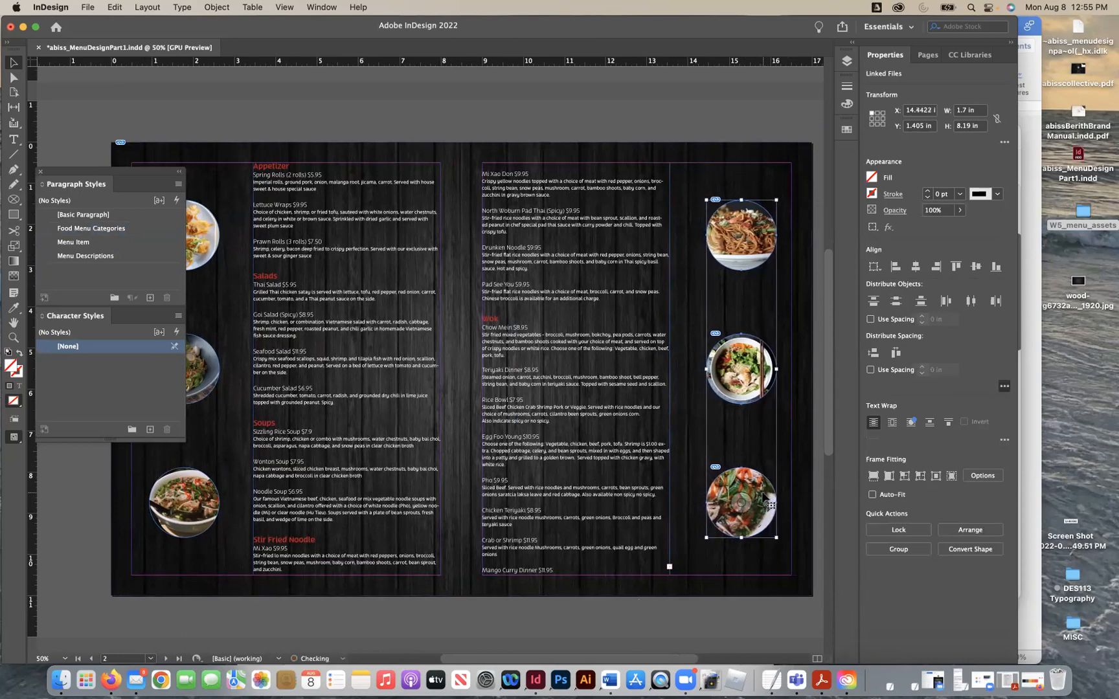
key("Right")
key("Right")
key("Right")
key("Right")
key("Right")
key("Right")
key("Right")
key("Right")
key("Right")
key("Right")
key("Right")
key("Right")
key("Right")
key("Right")
key("Right")
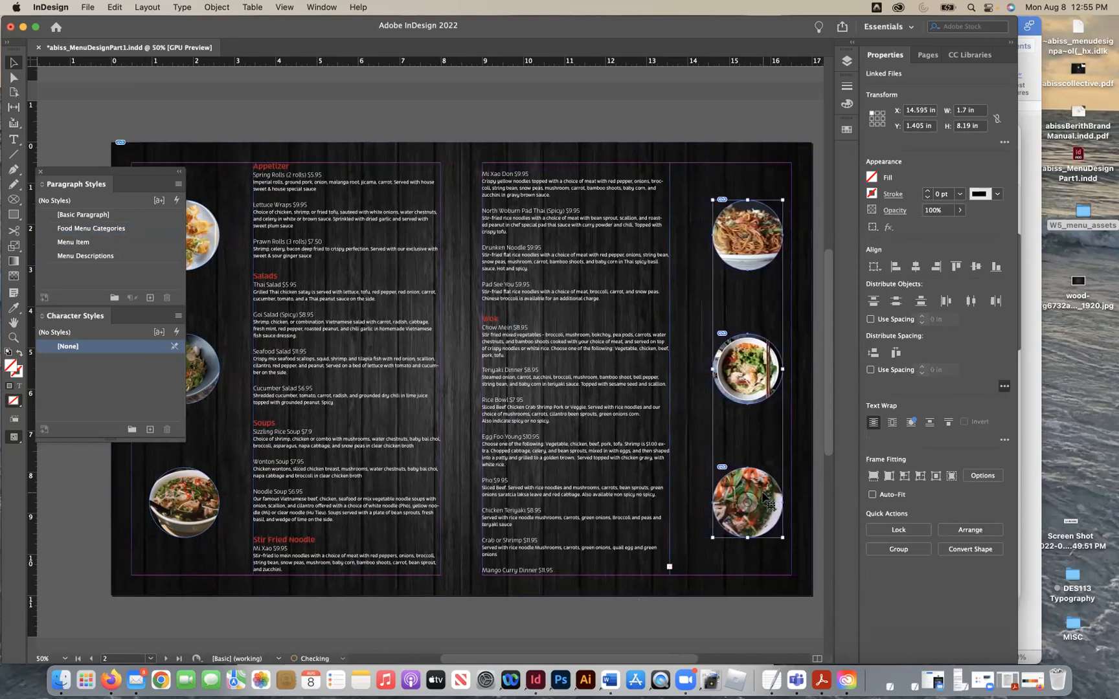
key("Right")
key("Right")
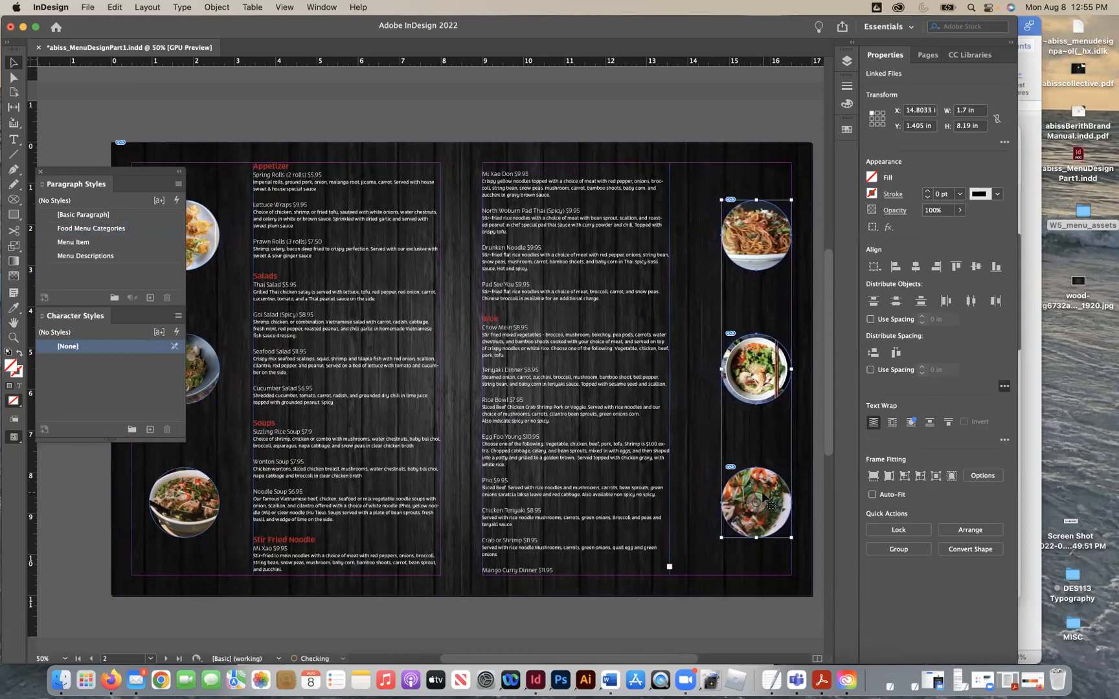
Step: Widen the noodle column's text frame toward the entree photos and set its width to 5.35 in
left_click(669, 429)
left_click_drag(669, 369, 695, 368)
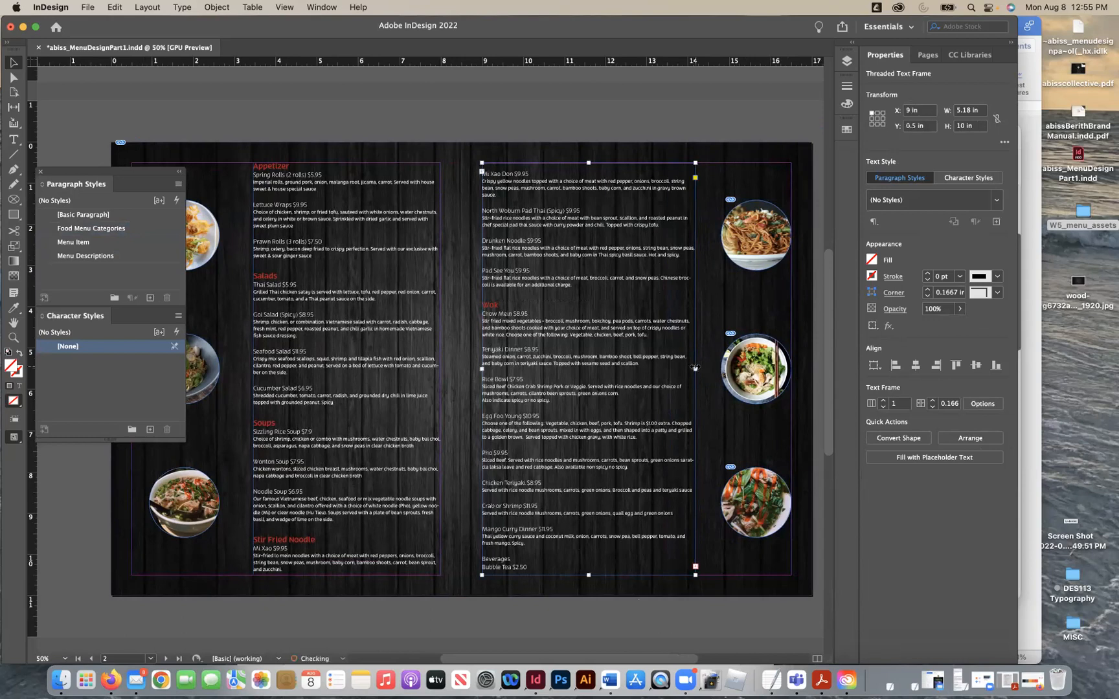
left_click_drag(695, 367, 701, 368)
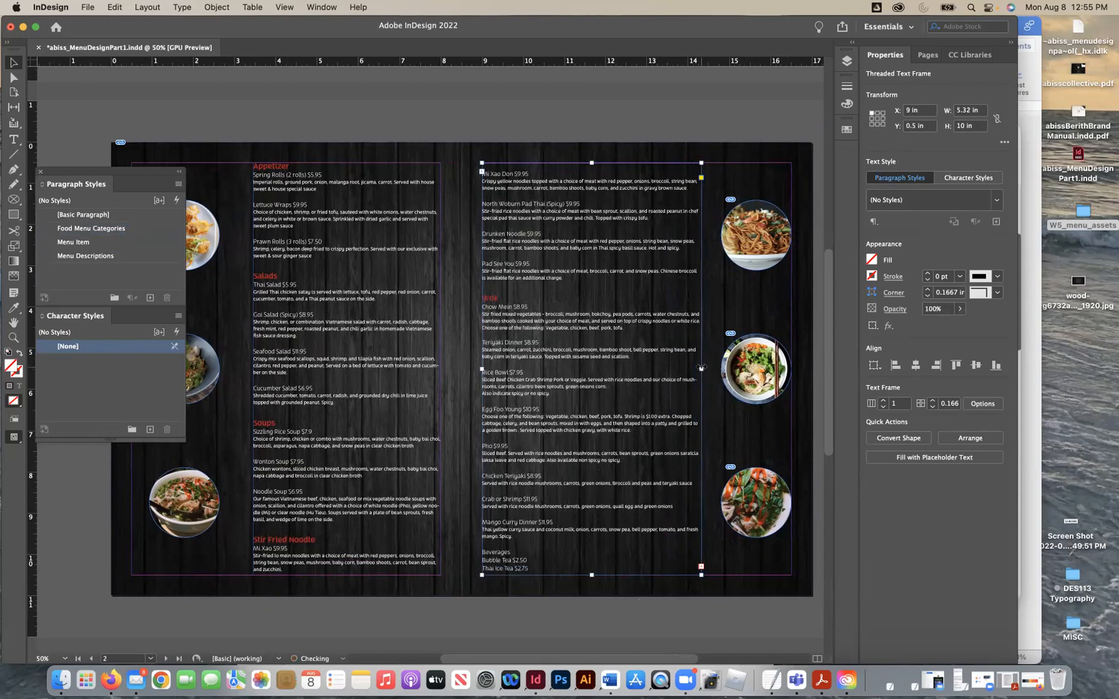
left_click(965, 111)
type("5.35")
key("Return")
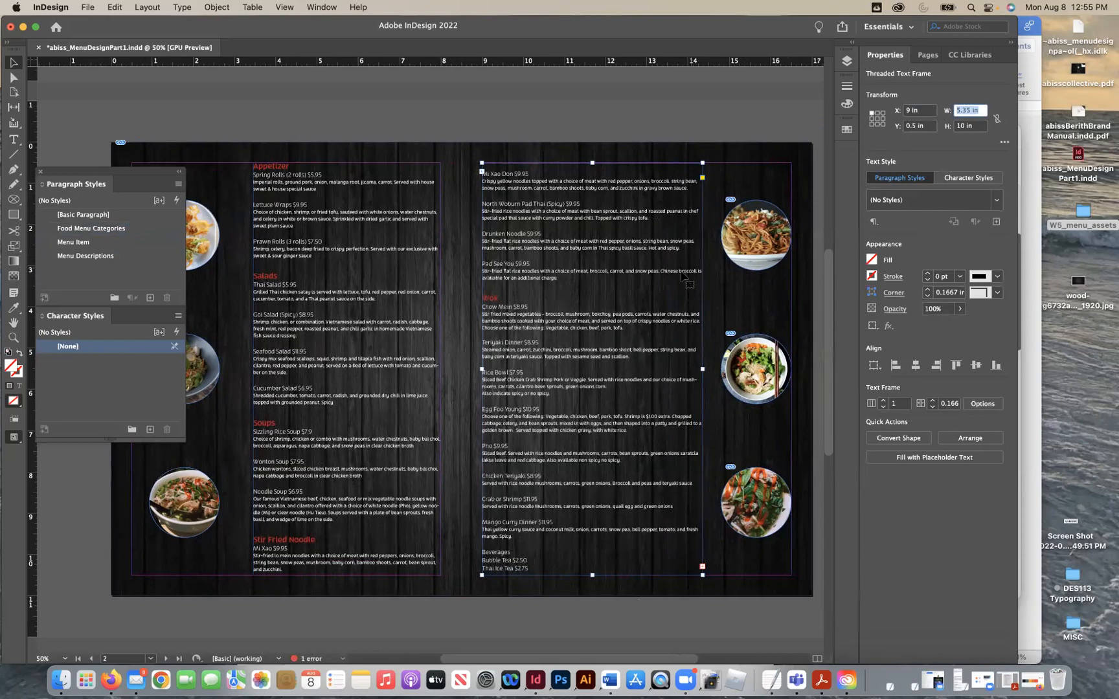
Step: Set the appetizer column's text frame width to 5.35 in and move the frame outward to about X 2.65 in
triple_click(979, 115)
type("5.35")
key("Return")
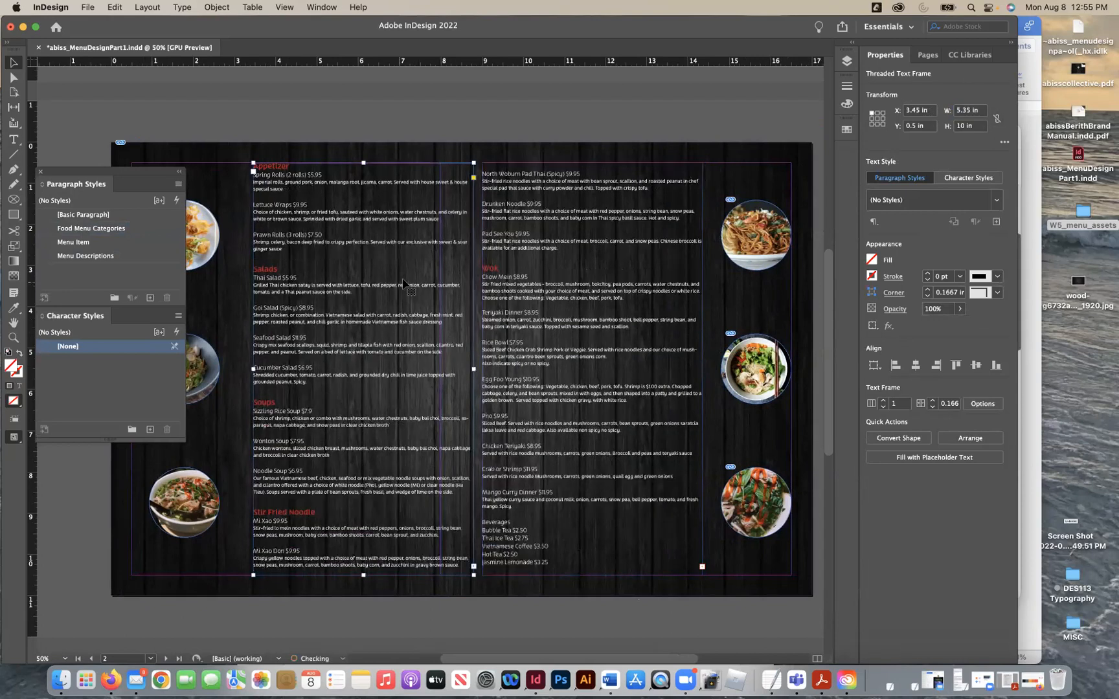
scroll(402, 280, "left", 3)
left_click_drag(467, 286, 432, 288)
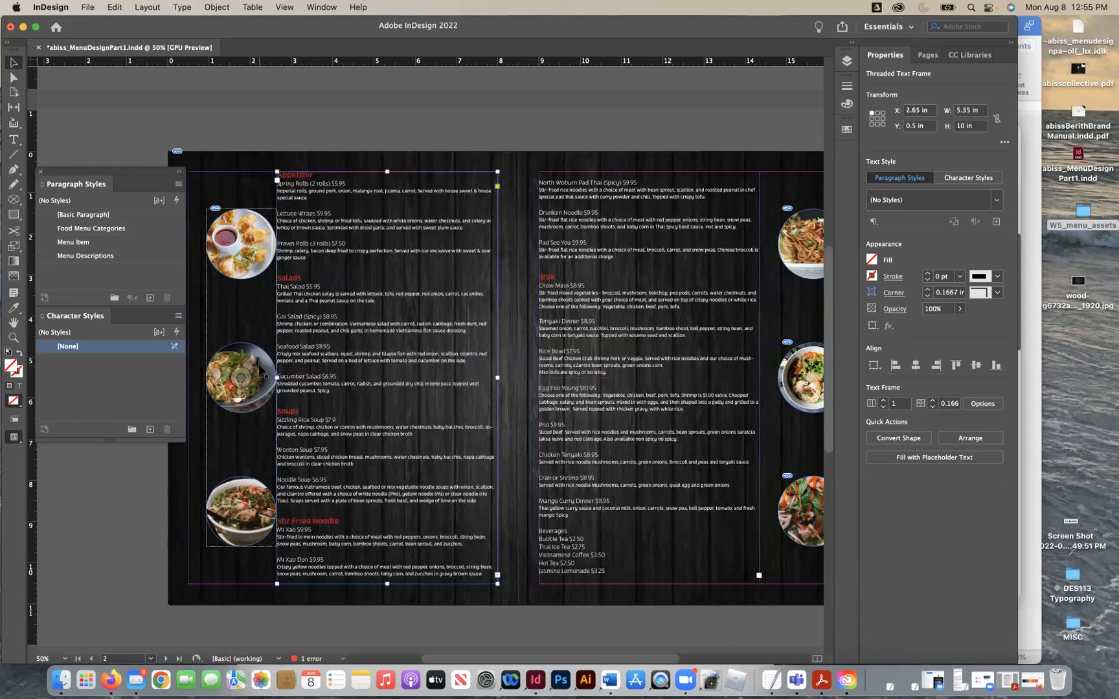
Step: Nudge the three grouped photos beside the appetizer column outward to about X 0.51 in, near the outer margin
left_click(257, 346)
scroll(257, 348, "left", 3)
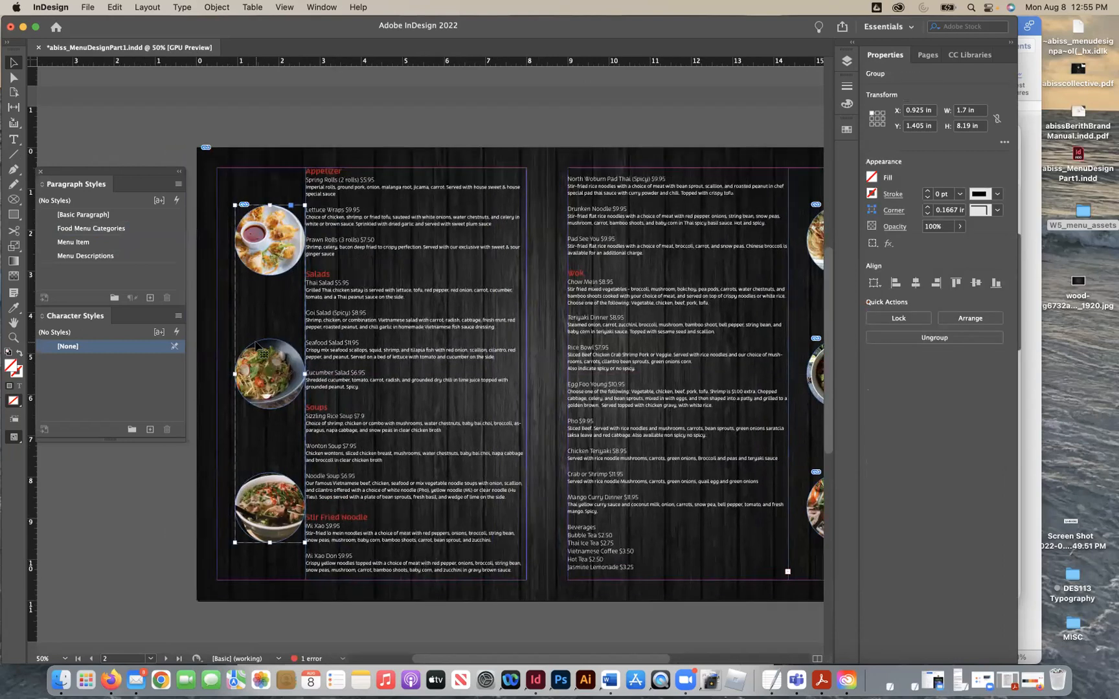
key("Left")
key("Left")
key("Left")
key("Left")
key("Left")
key("Left")
key("Left")
key("Left")
key("Left")
key("Left")
key("Left")
key("Left")
key("Left")
key("Left")
key("Left")
key("Left")
key("Left")
key("Left")
key("Left")
key("Left")
key("Left")
key("Left")
key("Left")
key("Left")
key("Left")
key("Left")
key("Left")
key("Left")
key("Left")
key("Left")
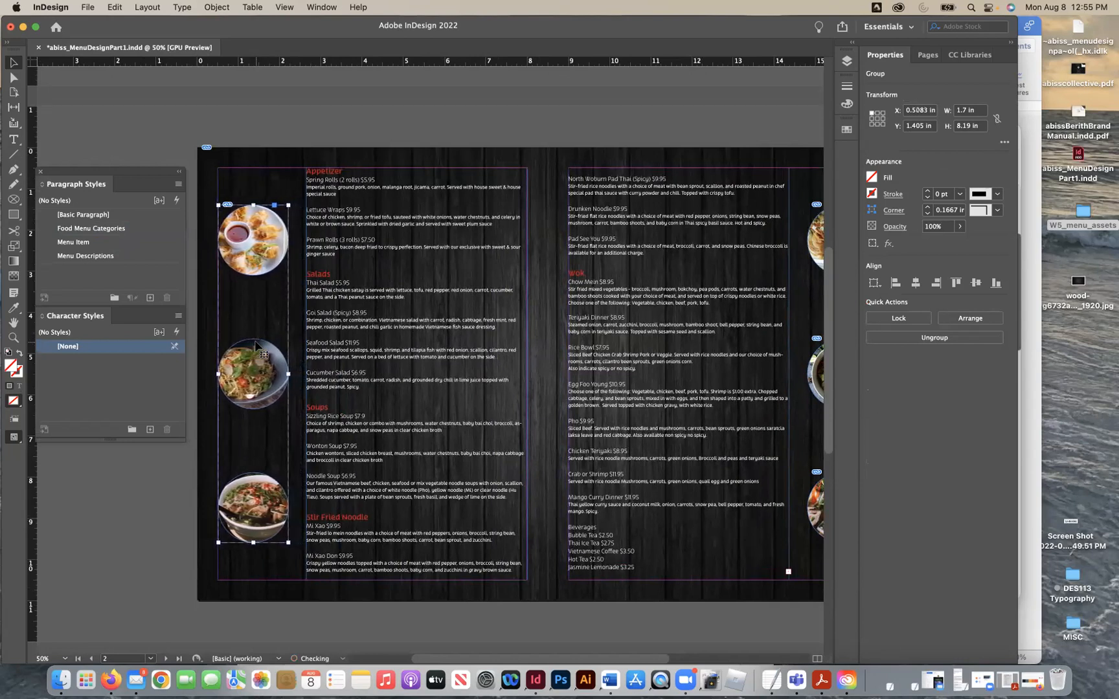
left_click(600, 612)
Step: Extend the noodle column's text frame down past the page edge to about 11.63 in high
left_click(641, 532)
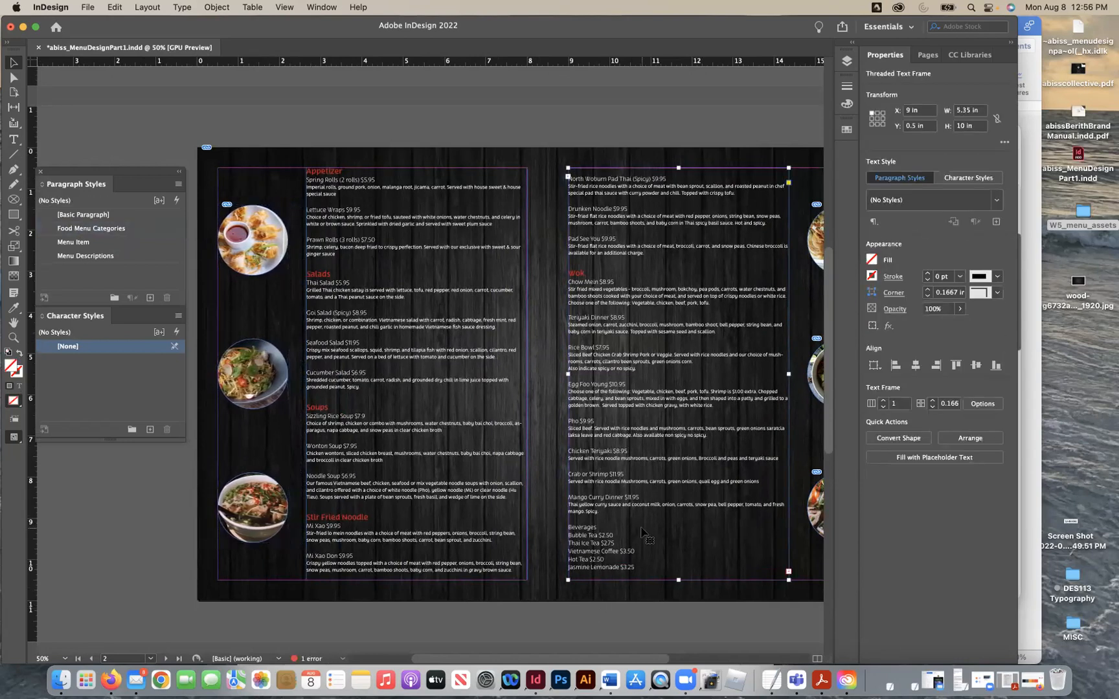
left_click(14, 139)
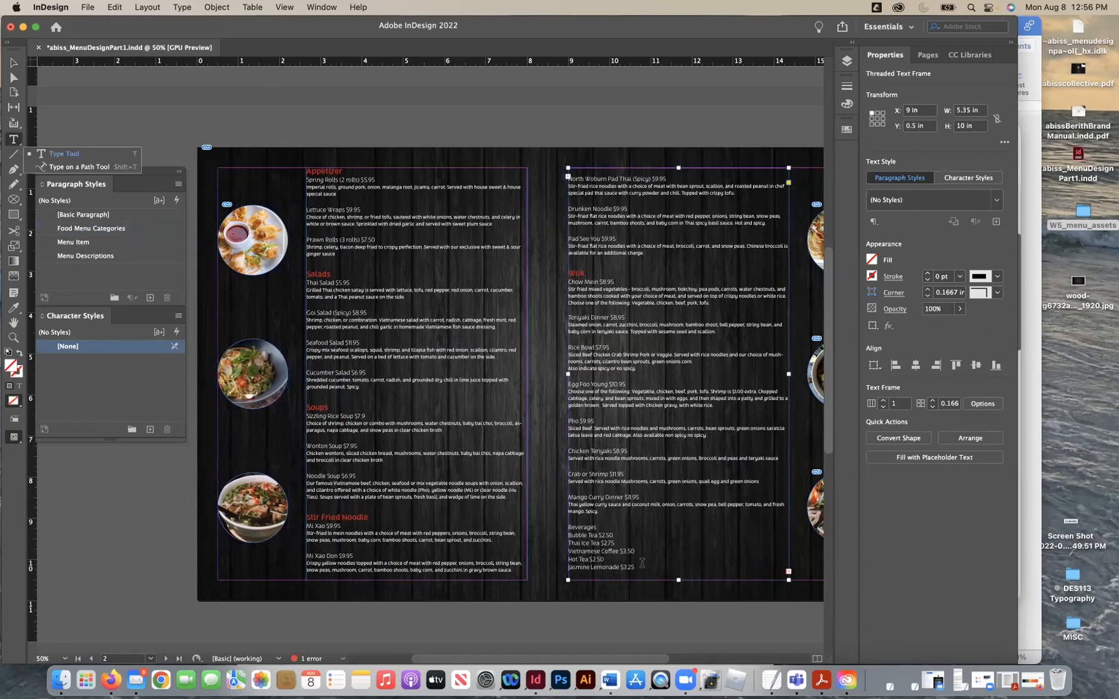
left_click(13, 63)
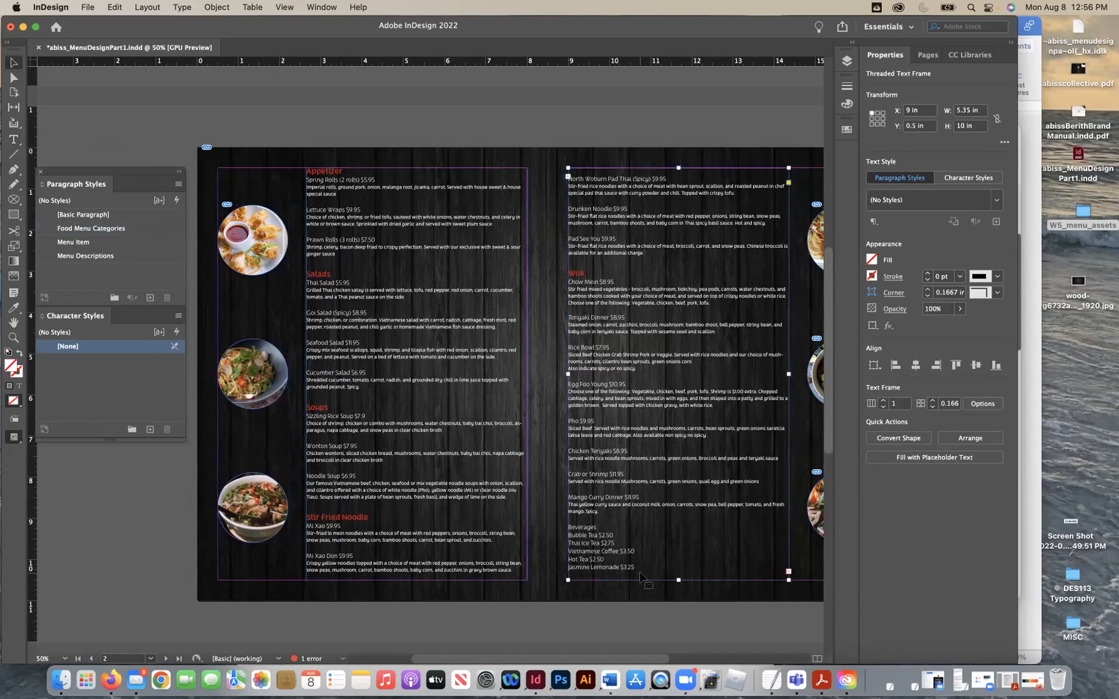
left_click_drag(679, 579, 680, 638)
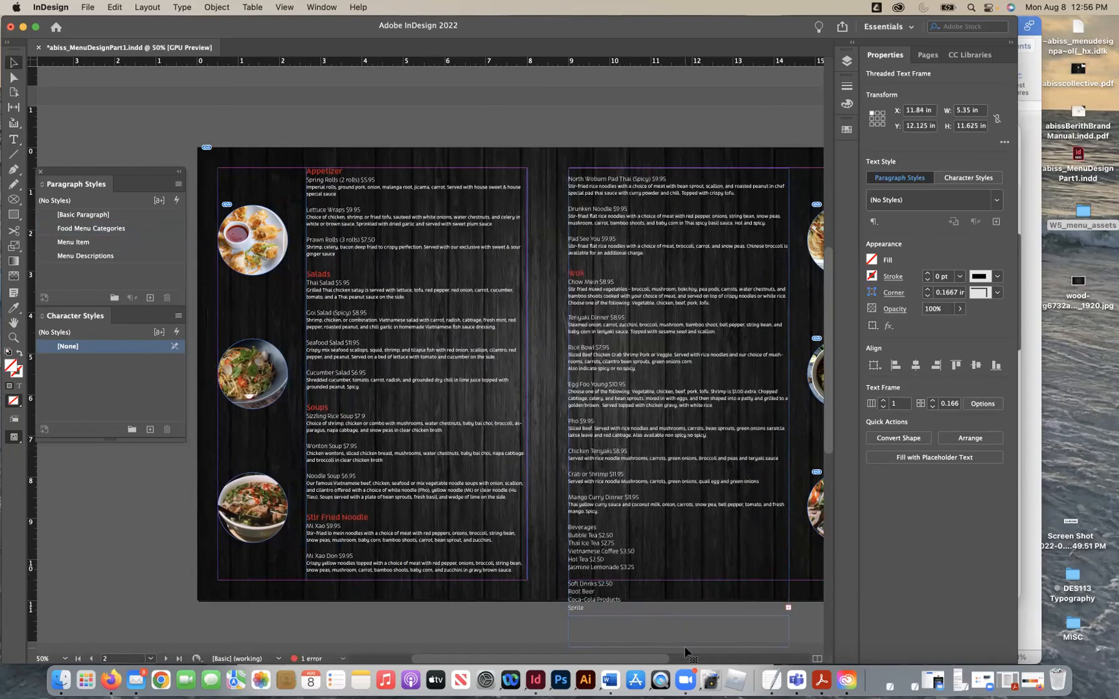
left_click(507, 615)
scroll(507, 615, "right", 2)
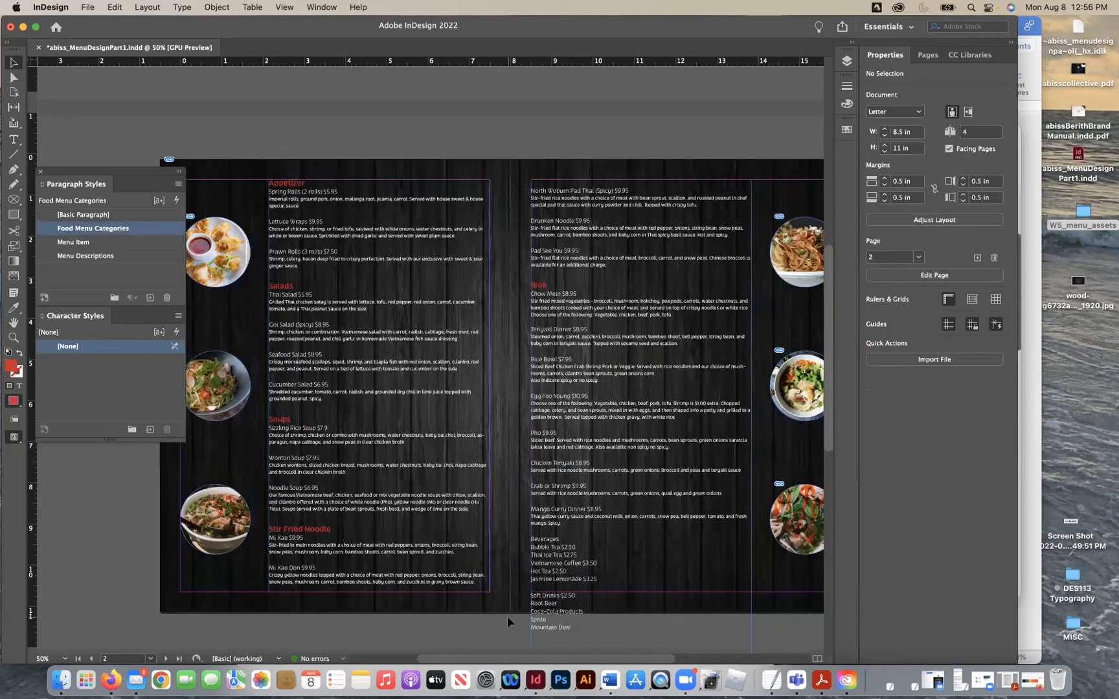
Step: Cut the five soft drink lines, from Soft Drinks $2.50 through Mountain Dew, out of the noodle column
scroll(507, 615, "right", 2)
scroll(507, 615, "down", 2)
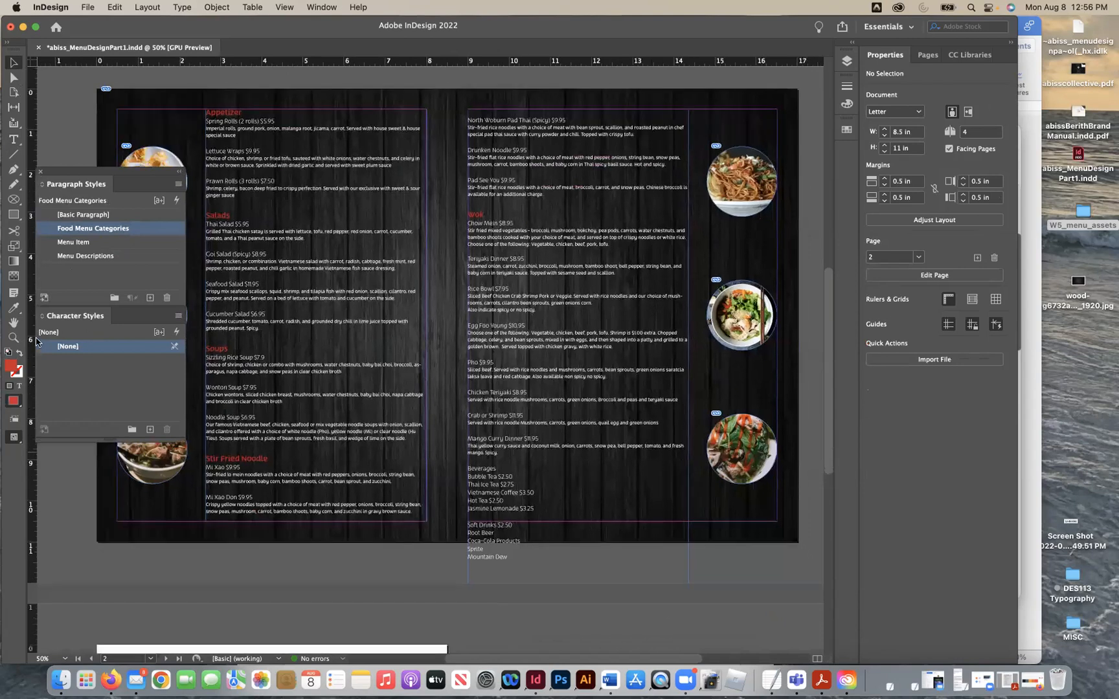
left_click(13, 338)
left_click(556, 505)
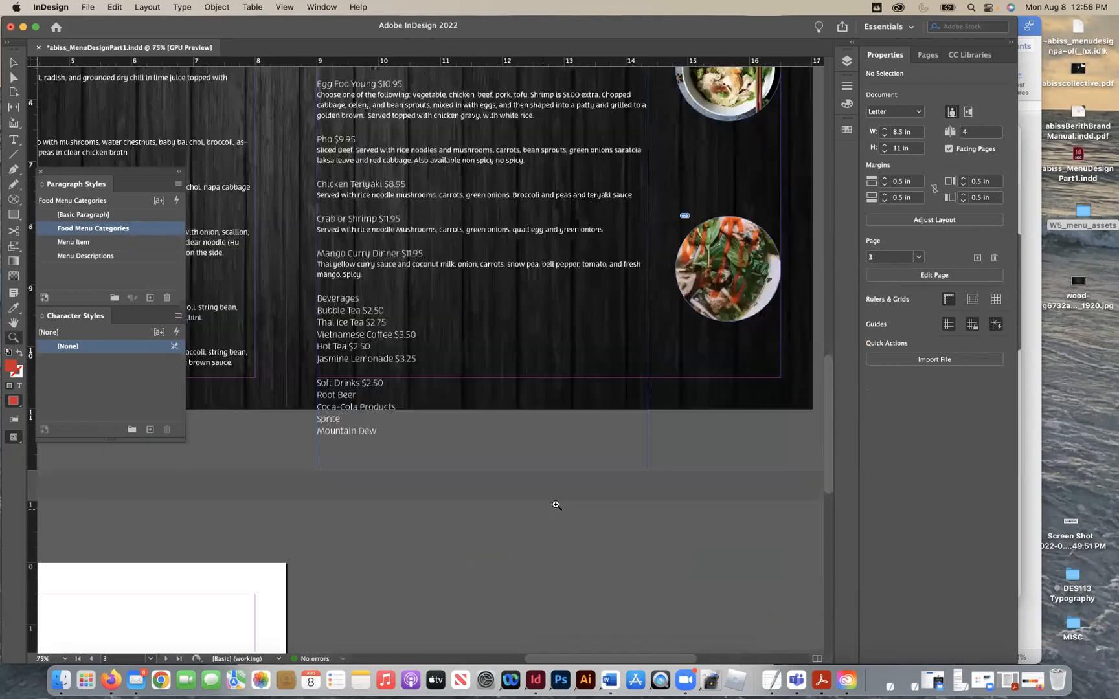
left_click(441, 410)
scroll(442, 412, "up", 3)
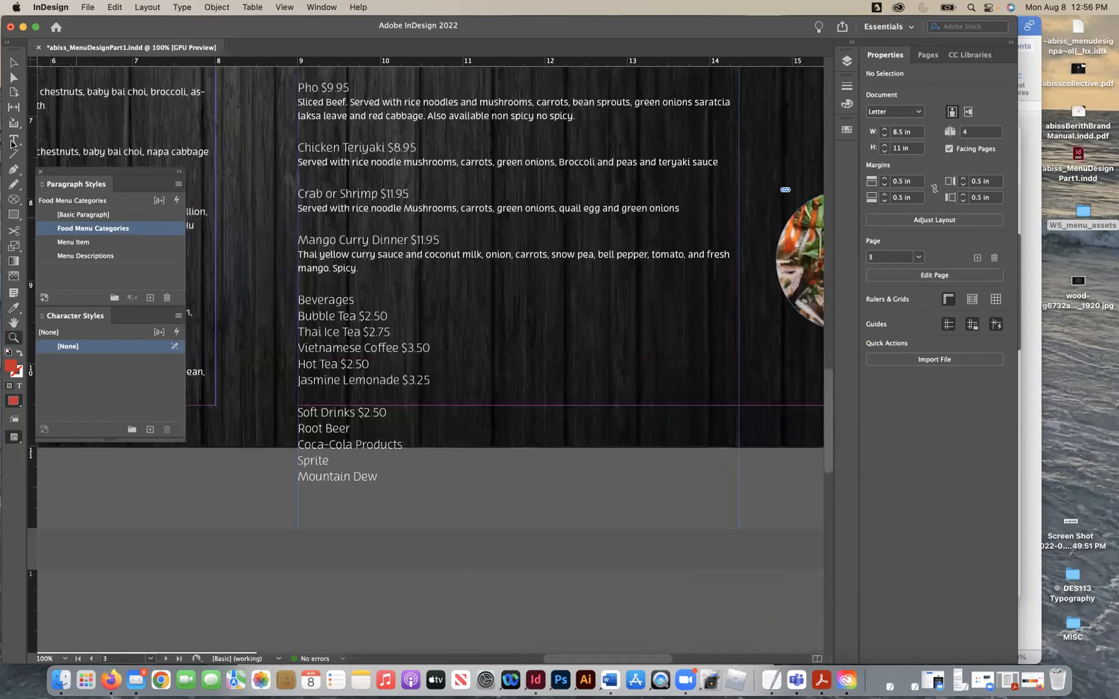
left_click(12, 142)
left_click_drag(298, 412, 403, 474)
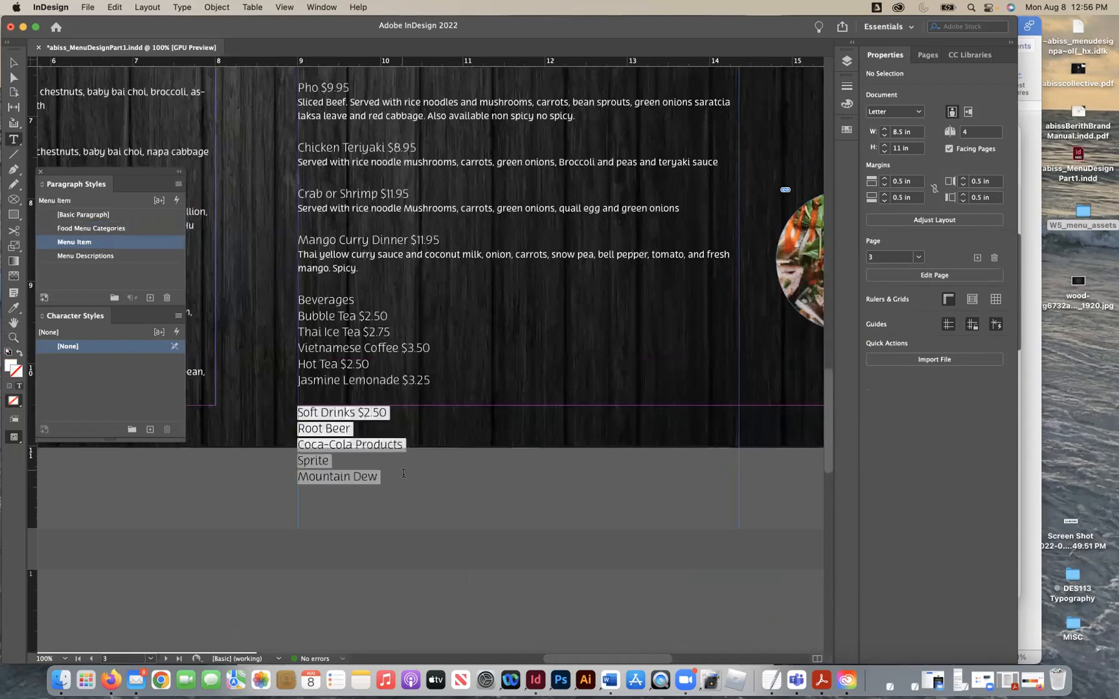
key("BackSpace")
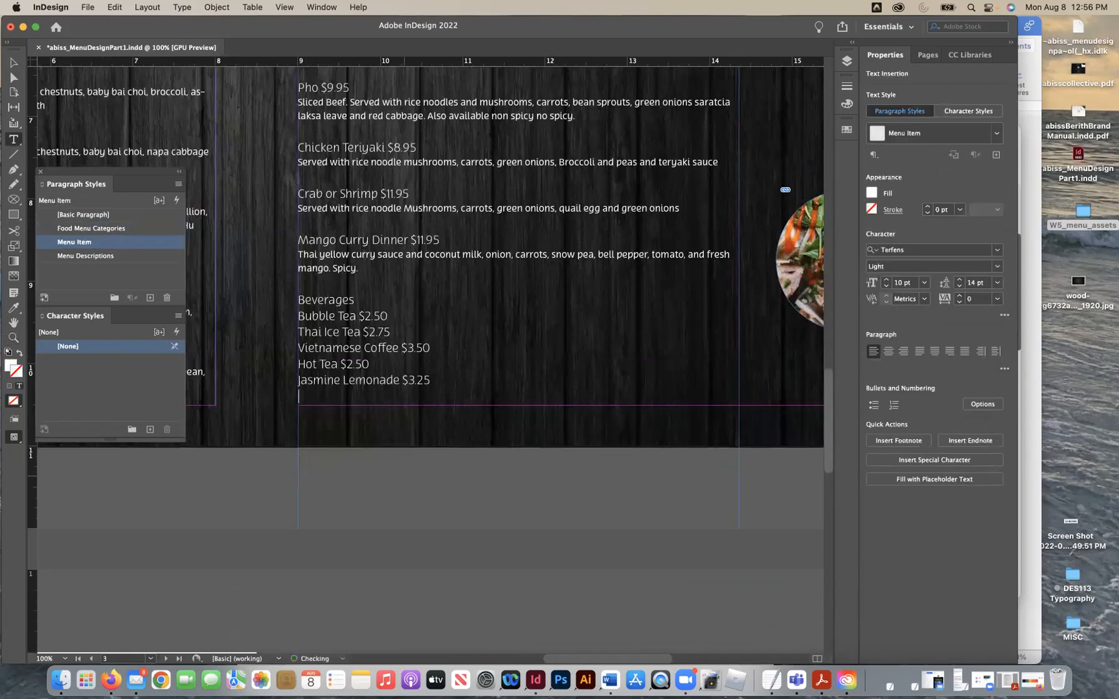
Step: Shorten the noodle column's text frame to about 10.23 in high, back within the page, and clear the selection
left_click(13, 62)
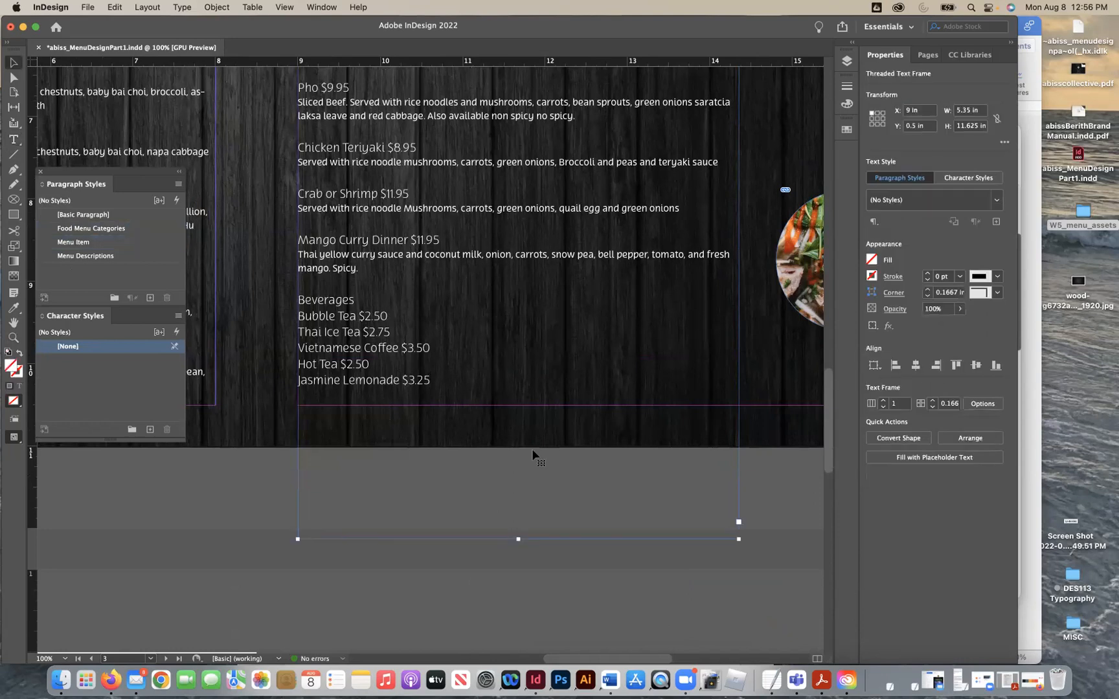
left_click_drag(518, 538, 518, 425)
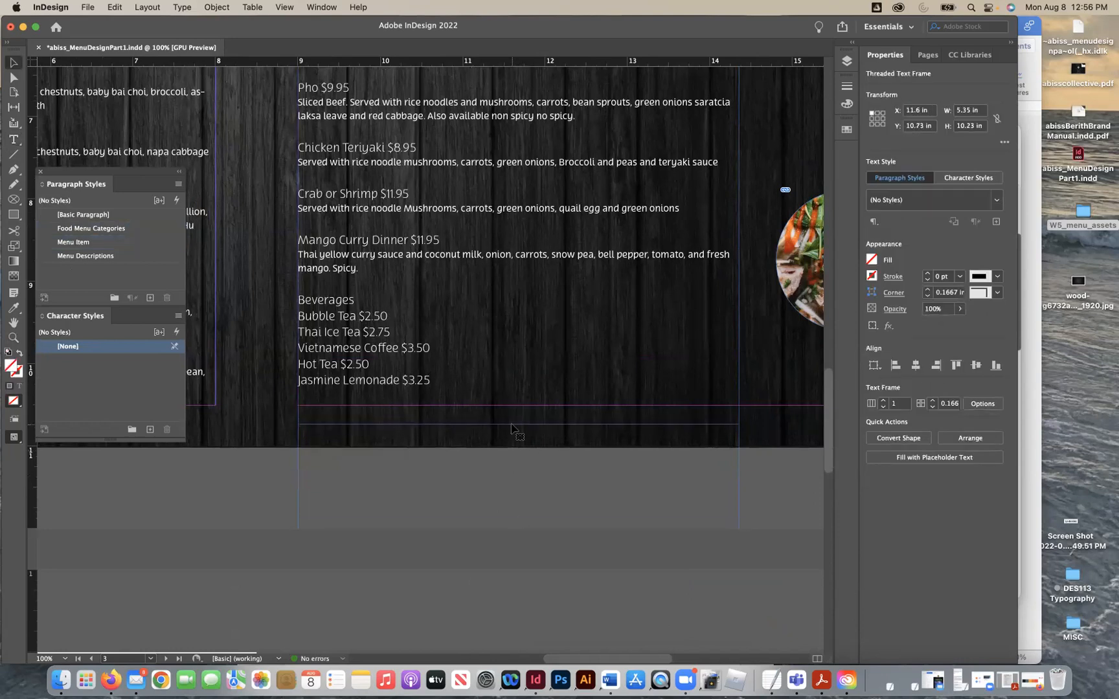
key("t")
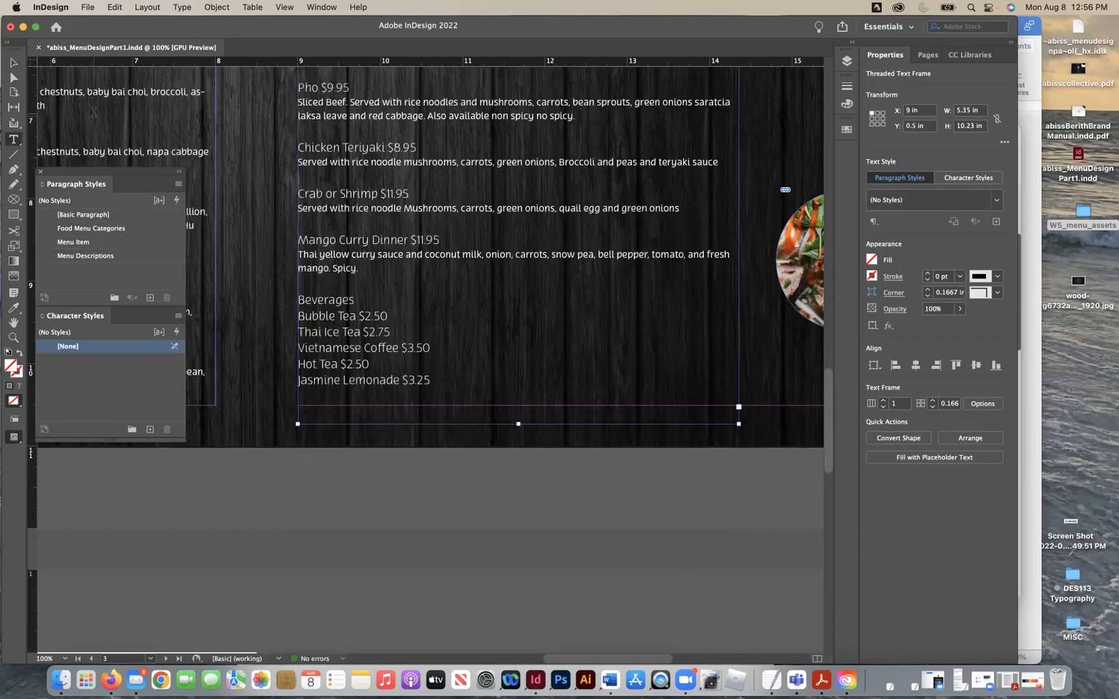
left_click(15, 65)
left_click(252, 470)
Step: Apply the Food Menu Categories paragraph style to the Beverages heading
left_click(19, 143)
left_click_drag(501, 285, 648, 387)
left_click(552, 329)
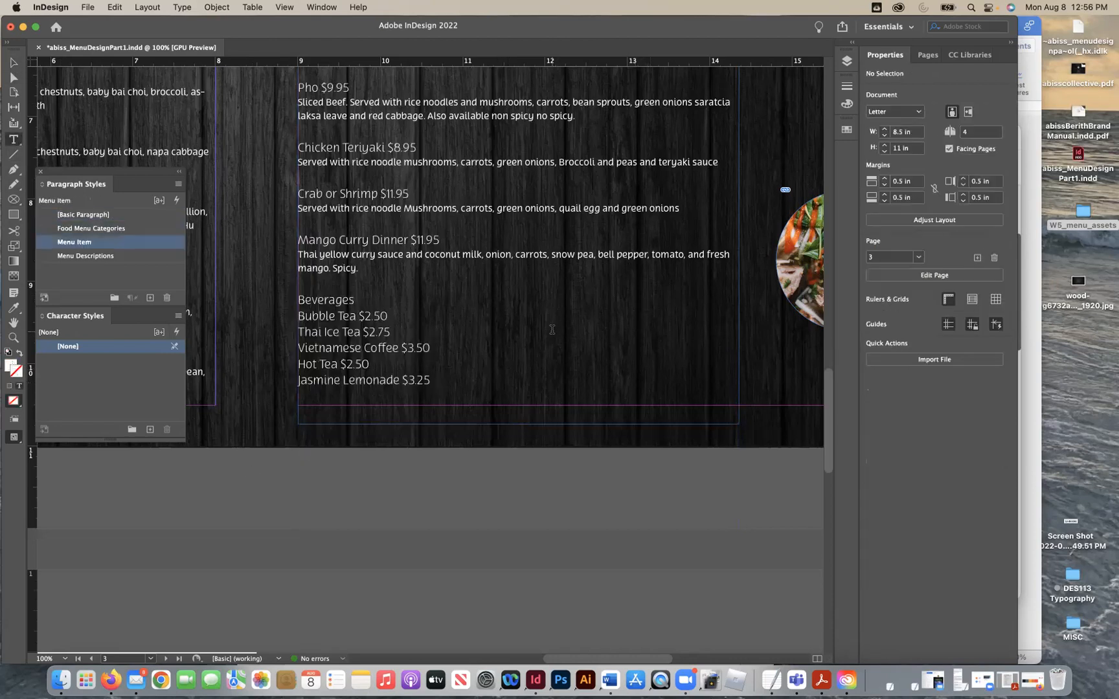
left_click_drag(358, 299, 293, 298)
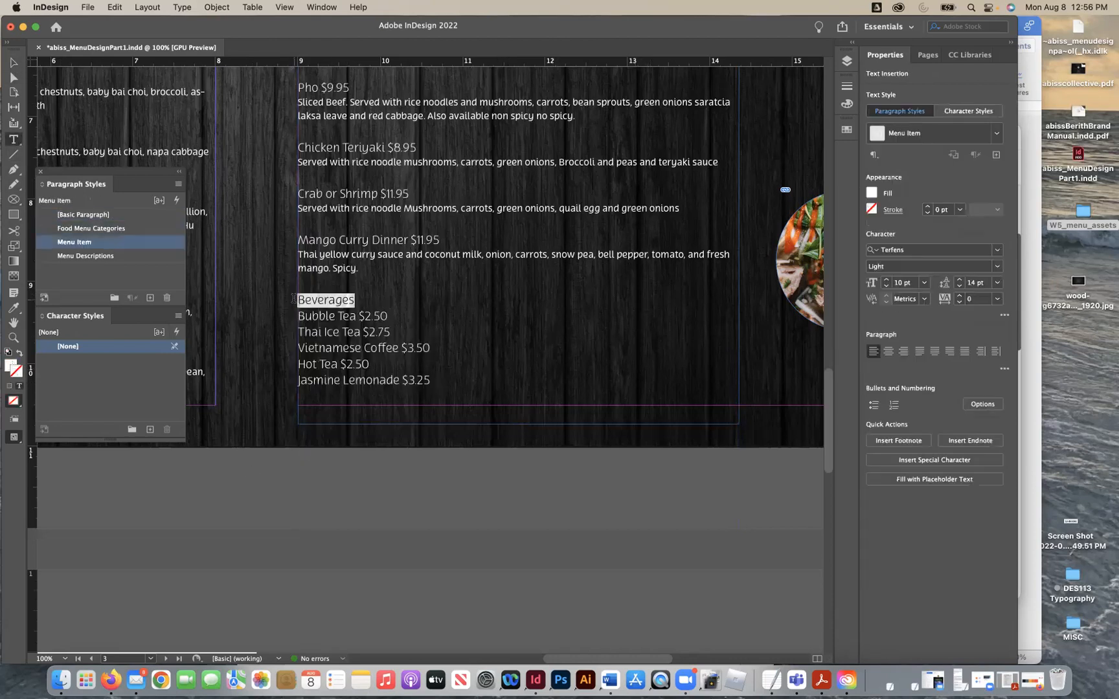
left_click(100, 228)
left_click(430, 359)
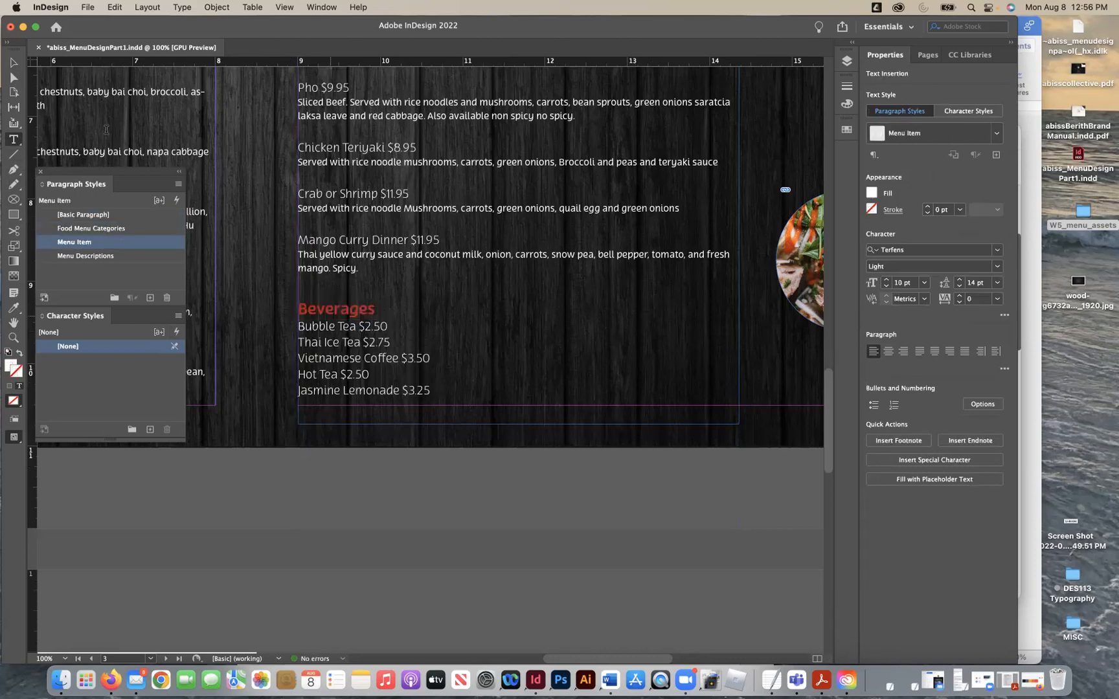
Step: Paste the soft drink lines into a new text frame about 1.86 by 0.82 in and move it beside the beverage list
left_click(14, 62)
left_click(246, 527)
left_click(14, 139)
left_click_drag(384, 455, 538, 521)
key("super+v")
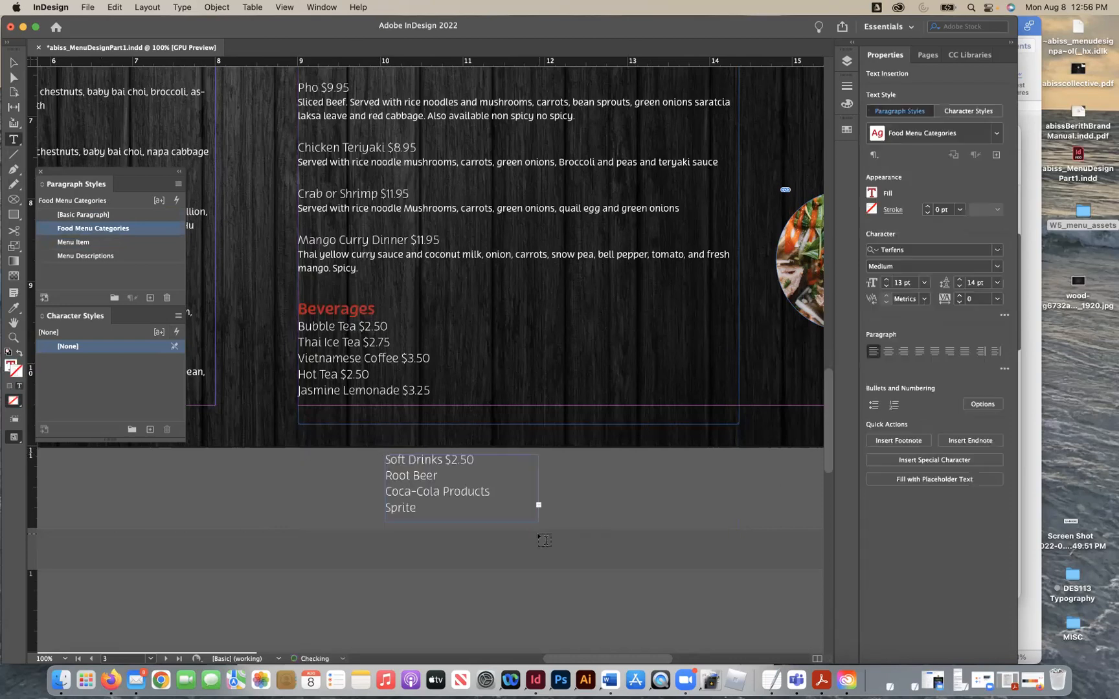
left_click(13, 62)
left_click_drag(428, 479, 504, 358)
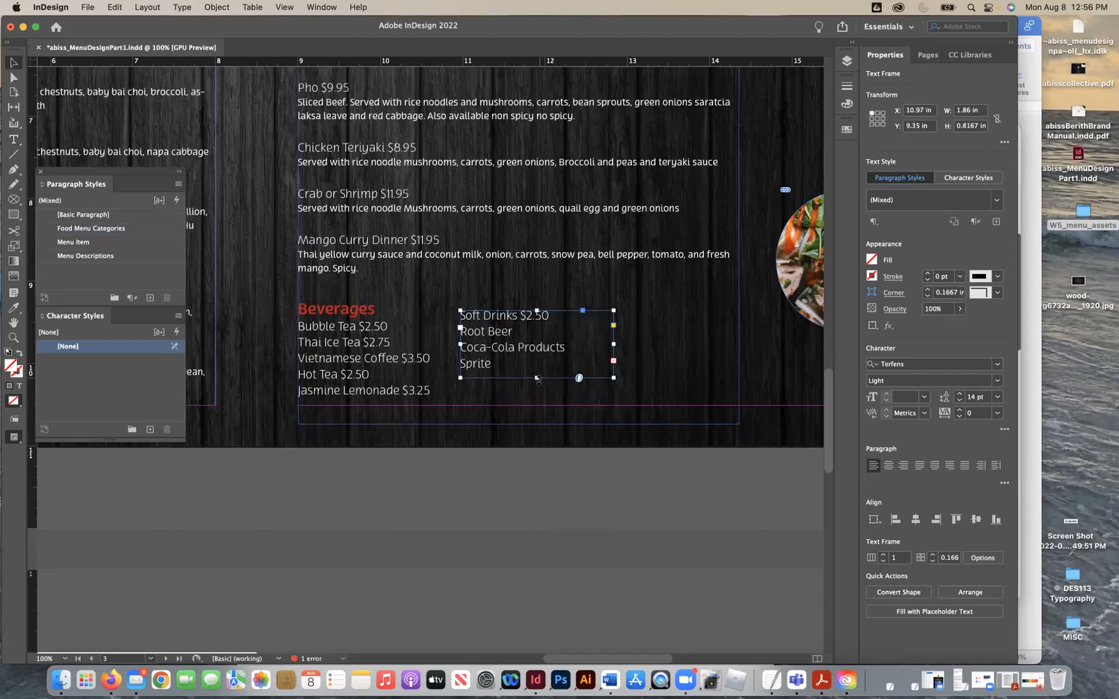
Step: Align the soft drinks frame with the Bubble Tea line using a new horizontal guide, and lengthen the frame to about 1.01 in
left_click(284, 7)
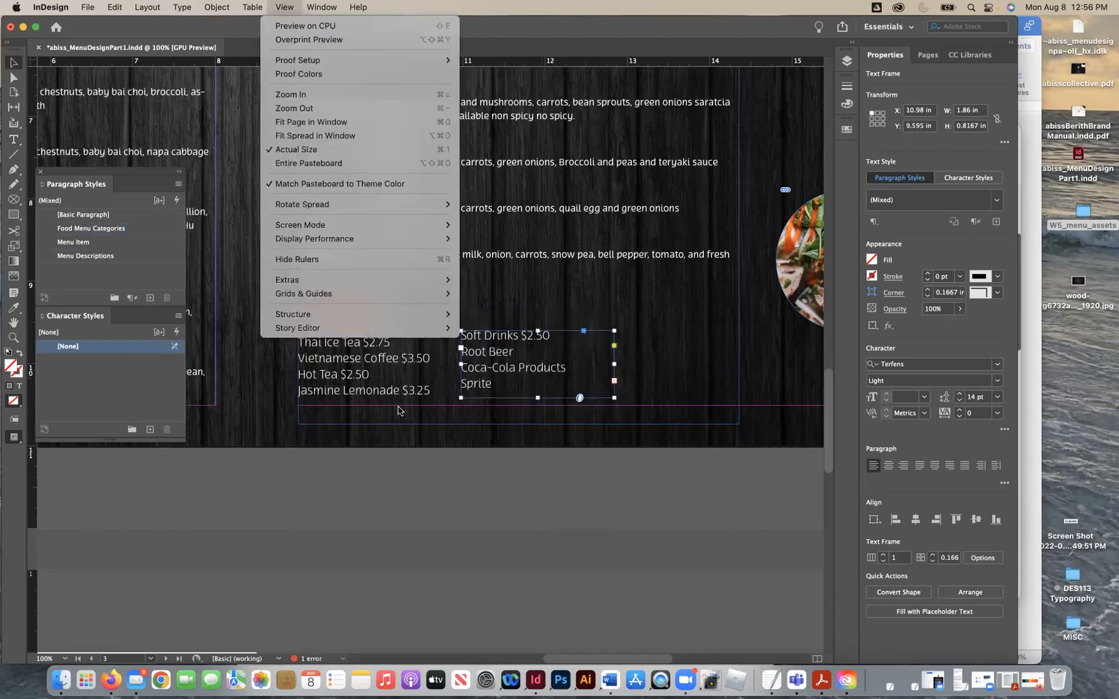
mouse_move(394, 295)
left_click(407, 461)
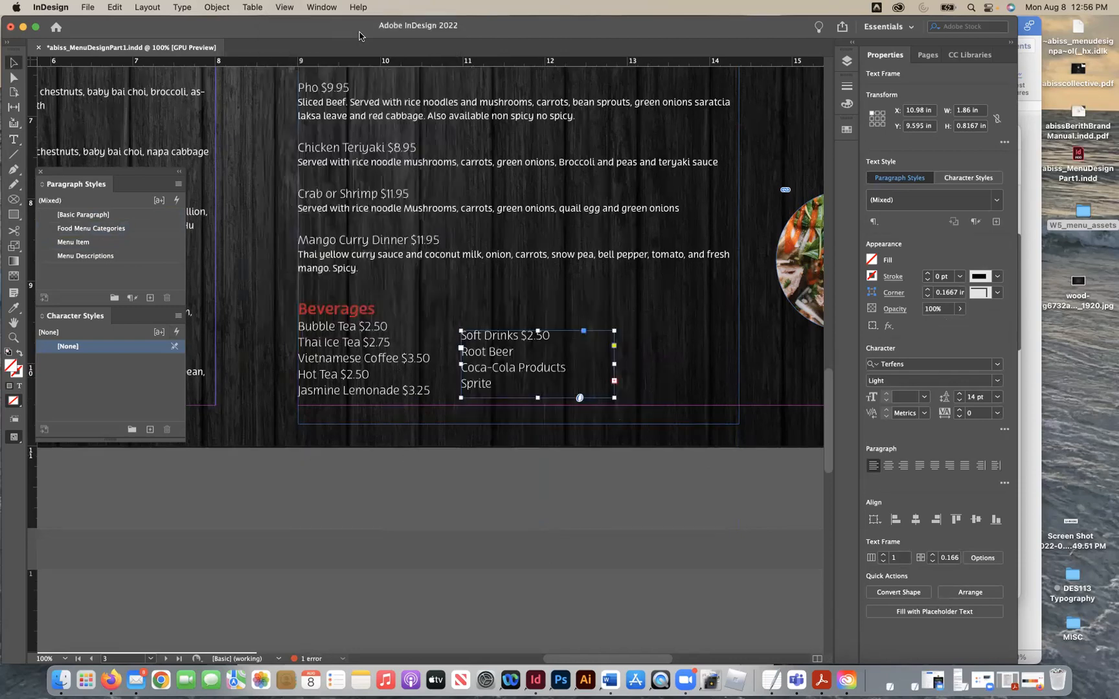
left_click_drag(356, 64, 417, 330)
mouse_move(490, 359)
left_mouse_down()
mouse_move(487, 347)
mouse_move(498, 352)
left_mouse_up()
left_click_drag(555, 388, 555, 405)
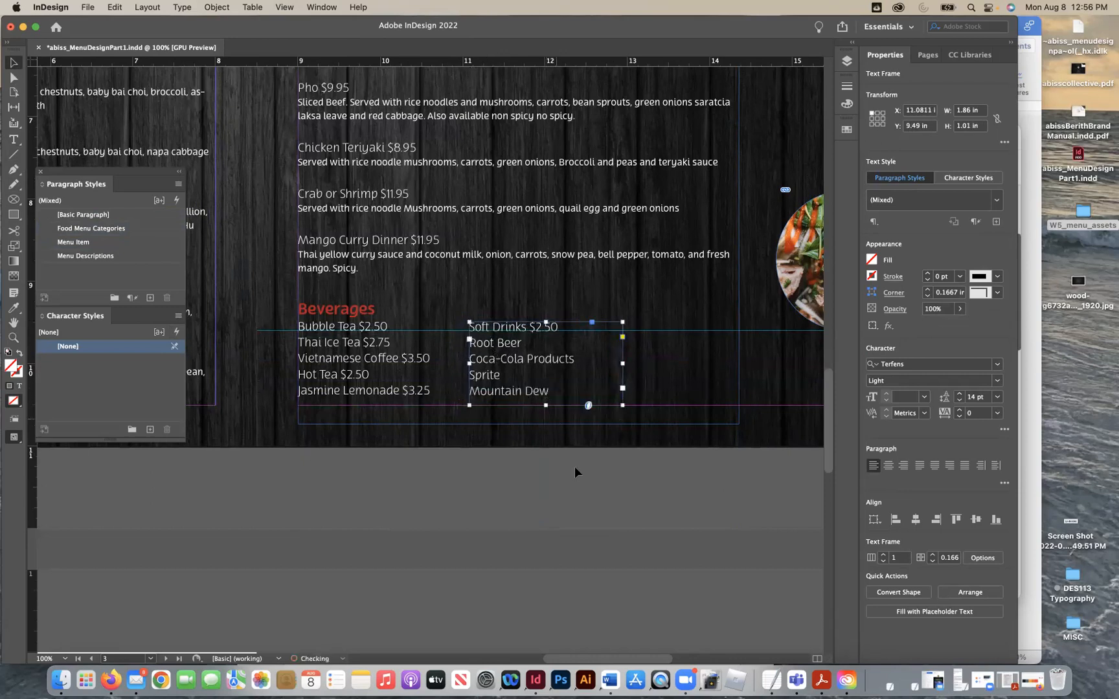
left_click(583, 497)
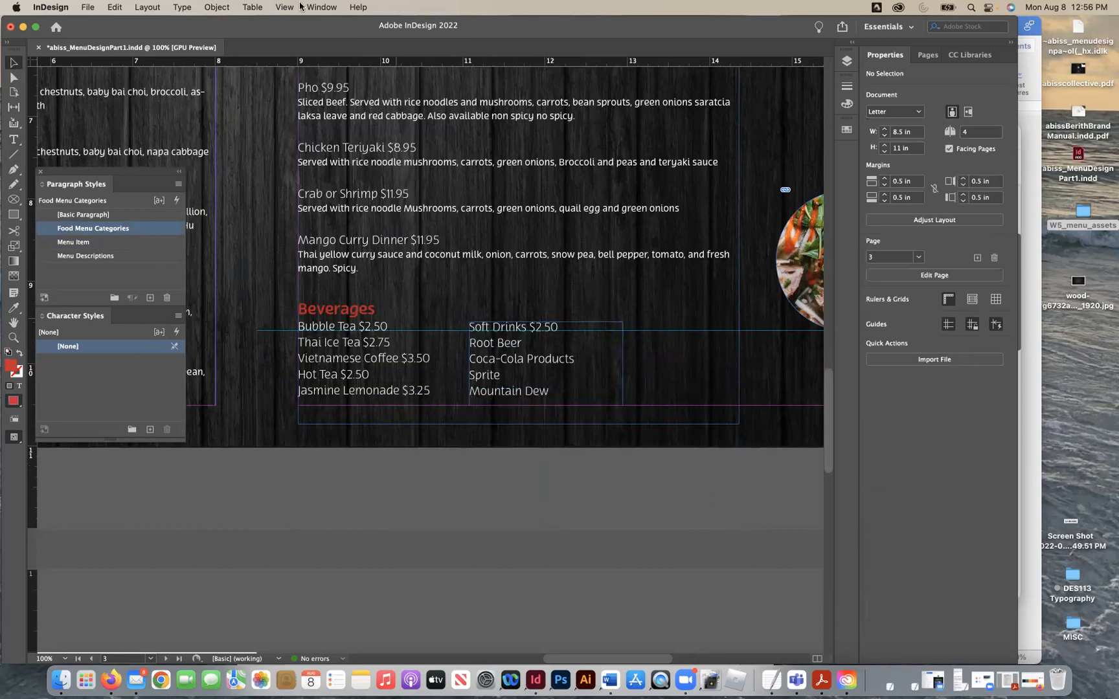
Step: Examine the whole menu spread, checking the text columns, photos and beverage lists on both pages
left_click(290, 7)
left_click(310, 122)
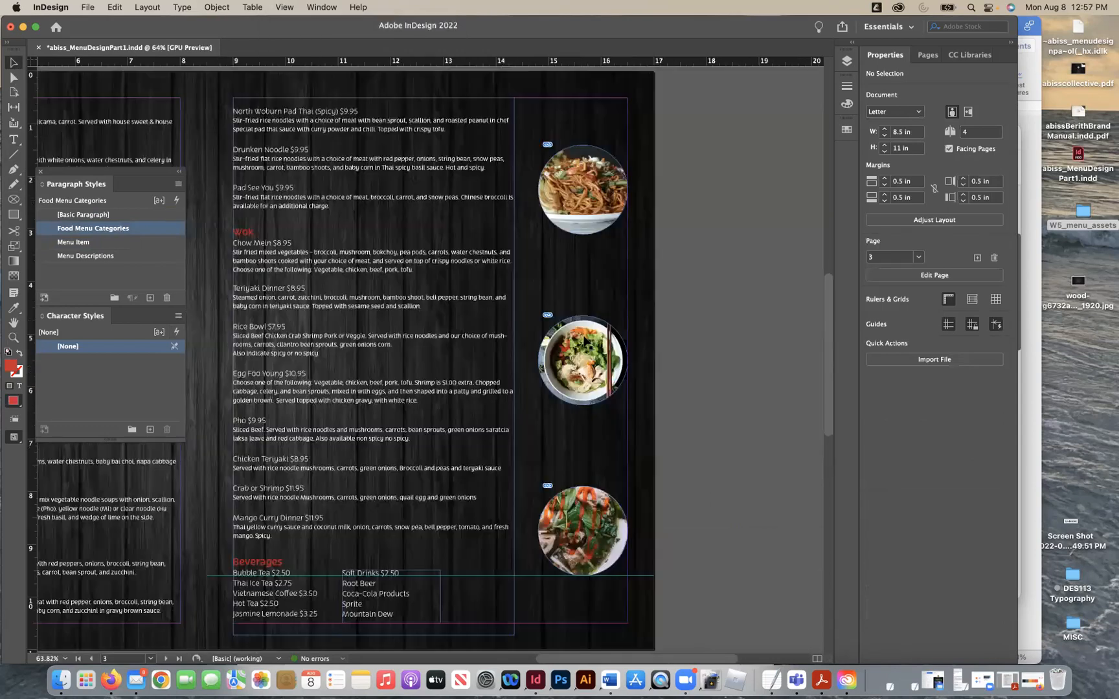
scroll(455, 398, "left", 3)
scroll(455, 398, "down", 1)
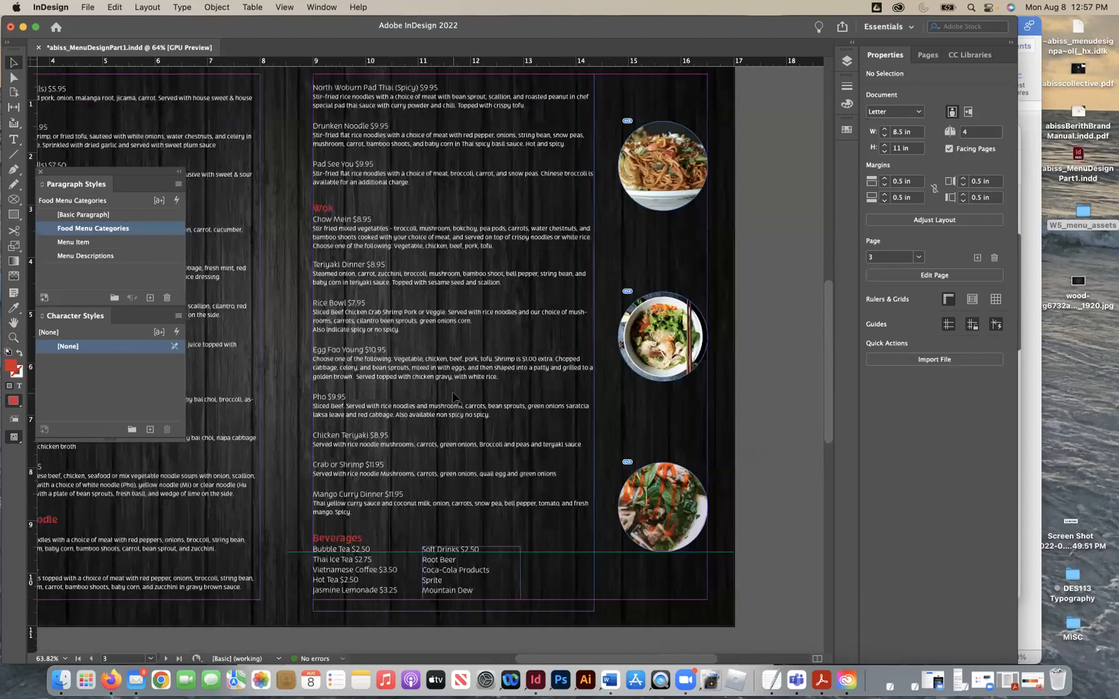
scroll(455, 399, "left", 8)
scroll(455, 398, "down", 1)
key("super+minus")
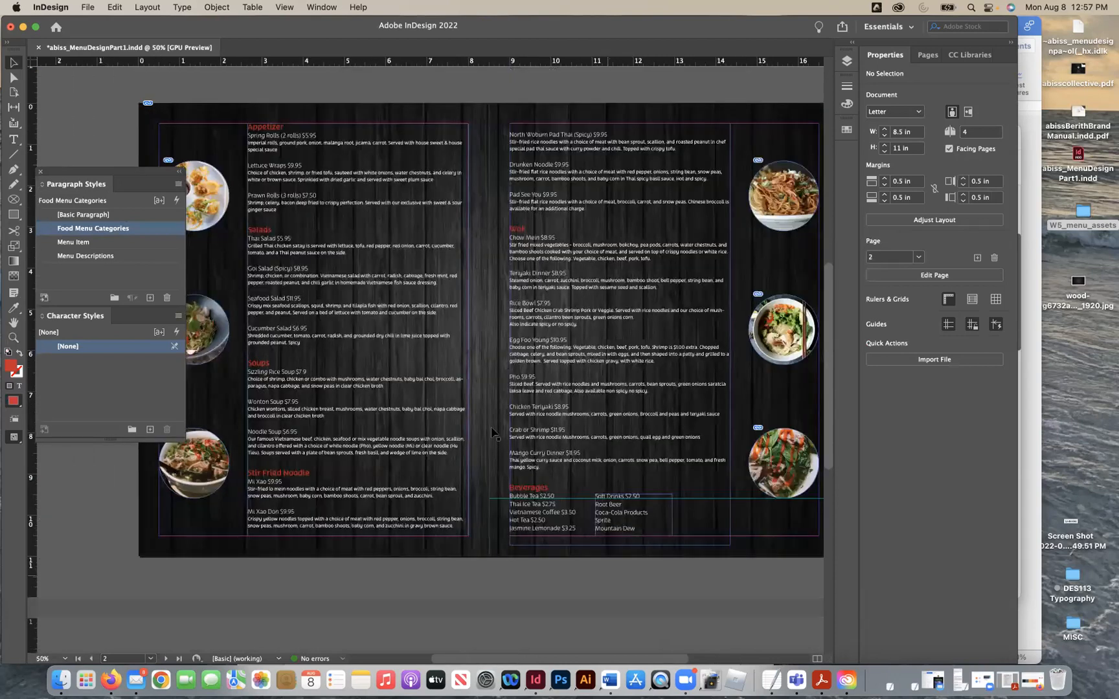
scroll(395, 372, "left", 2)
scroll(394, 371, "up", 1)
scroll(391, 370, "left", 1)
scroll(392, 370, "up", 1)
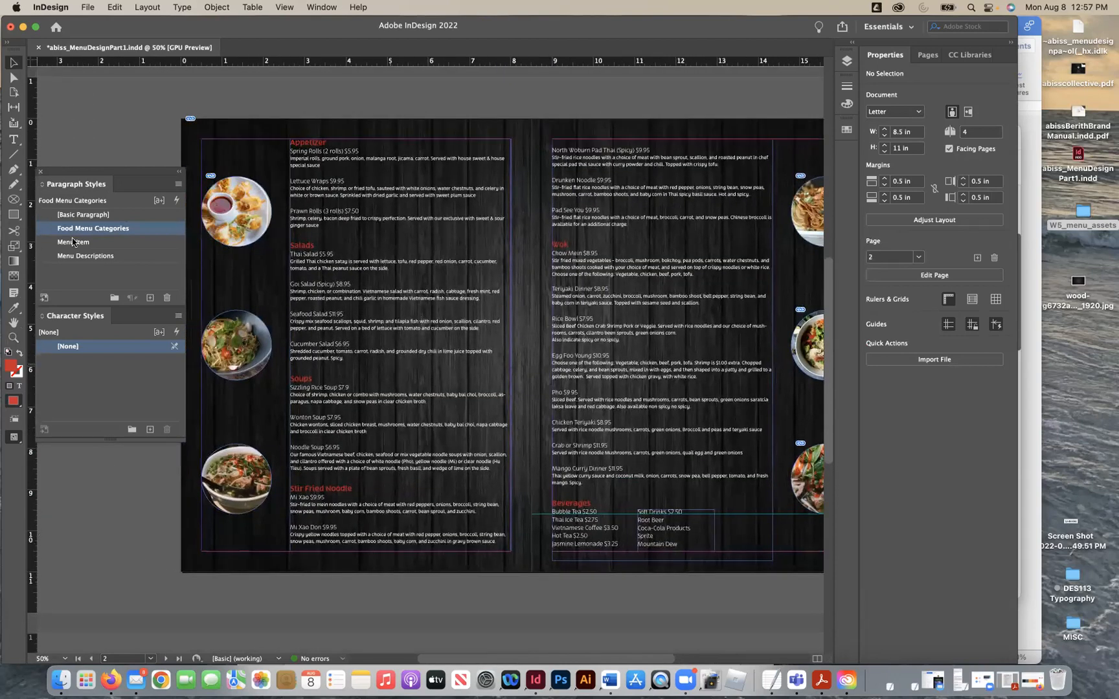
Step: Insert a forced line break before "house sweet" in the Spring Rolls description to even out its lines
left_click(13, 337)
left_click(460, 265)
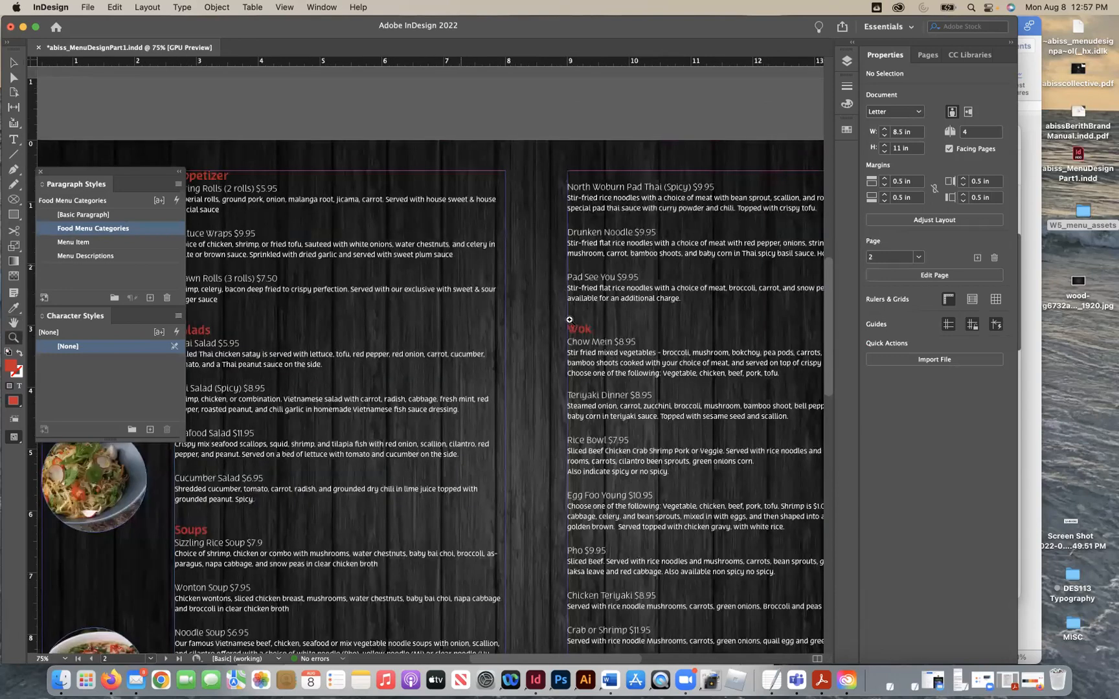
left_click(439, 332)
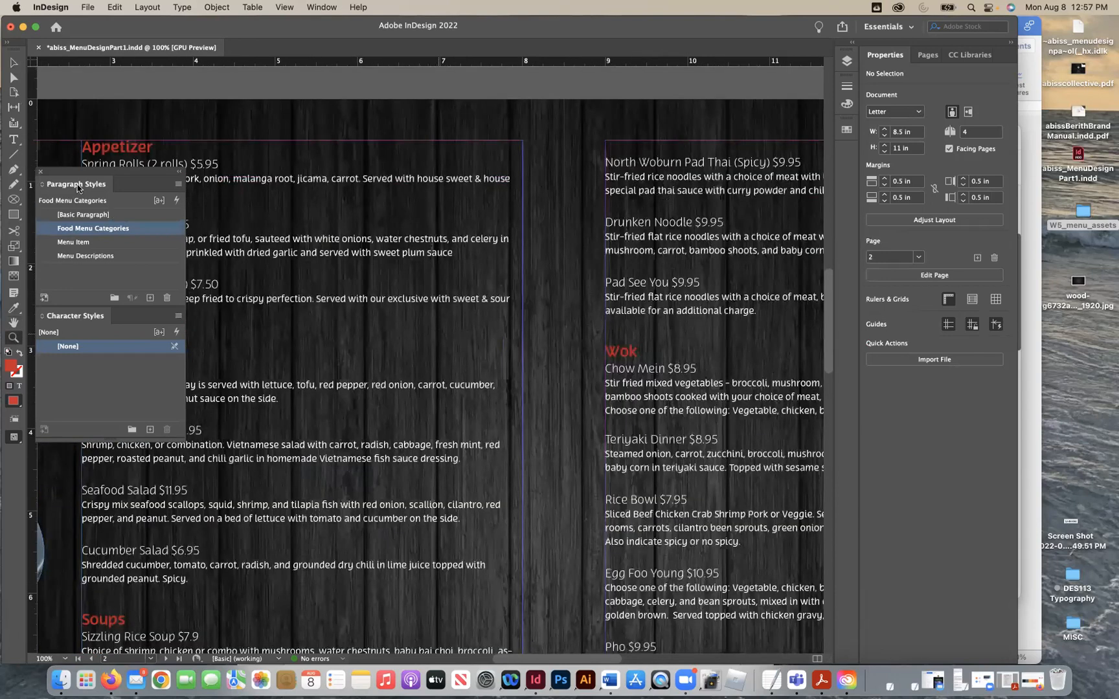
scroll(408, 332, "left", 5)
scroll(408, 331, "down", 1)
left_click(13, 139)
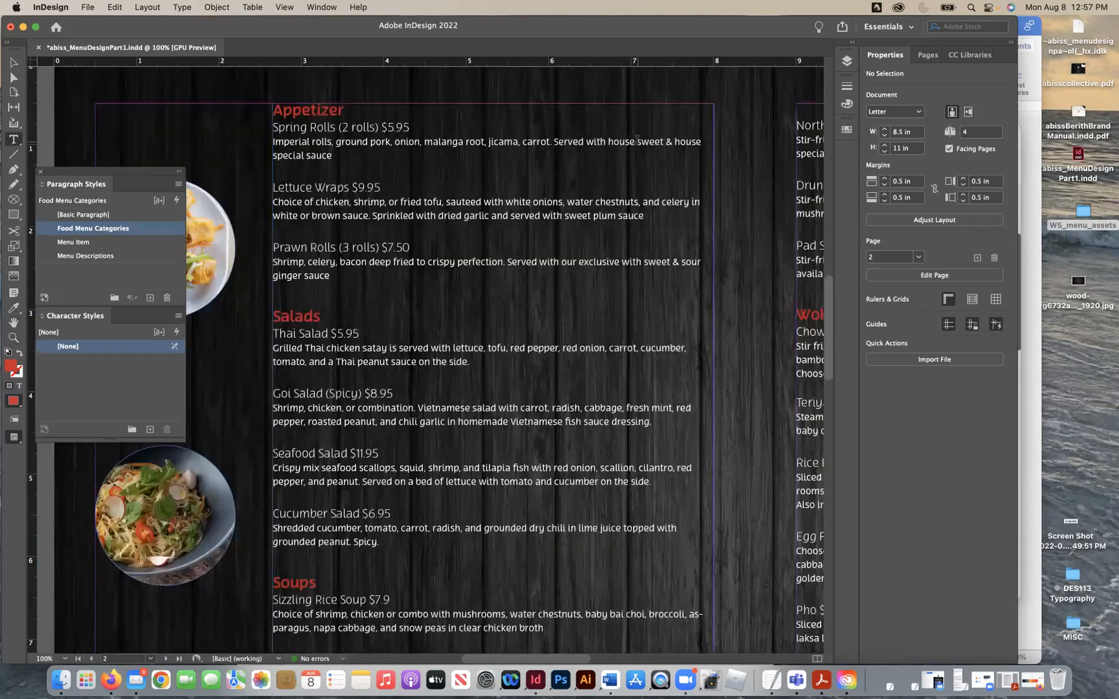
left_click(609, 141)
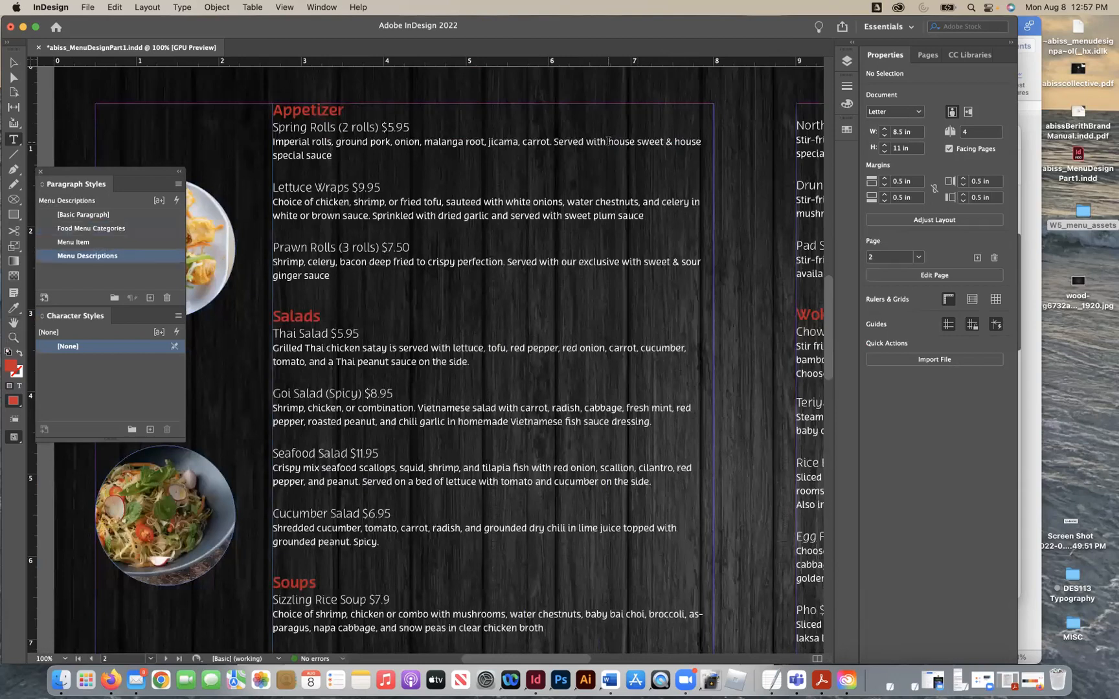
key("shift+Return")
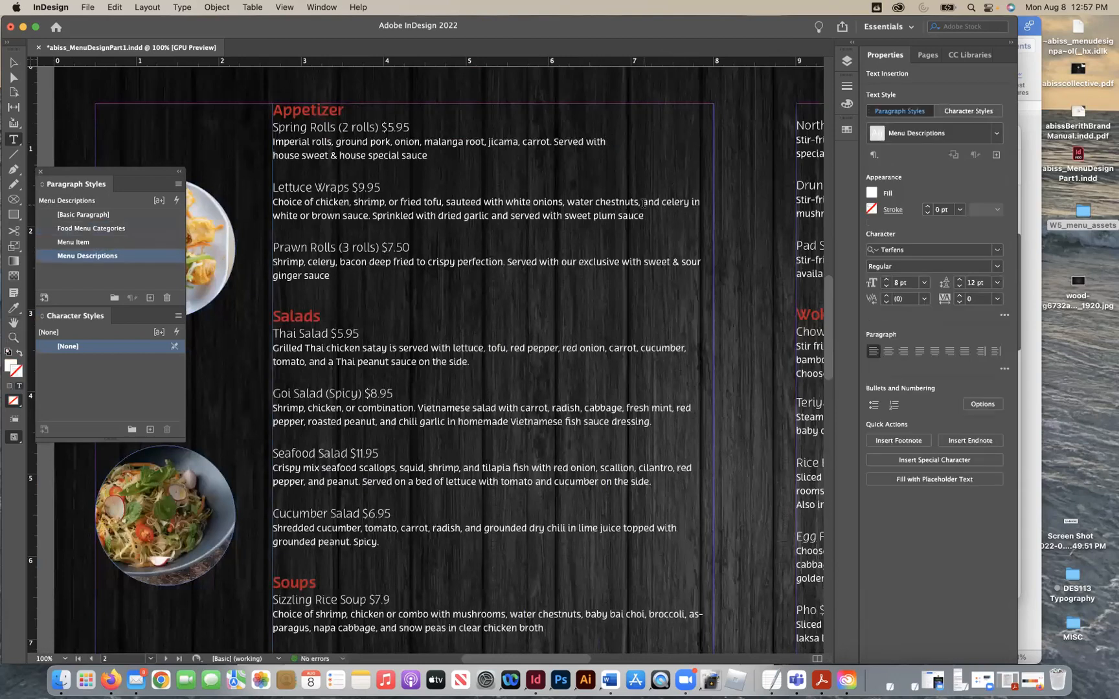
left_click(644, 203)
key("shift+Return")
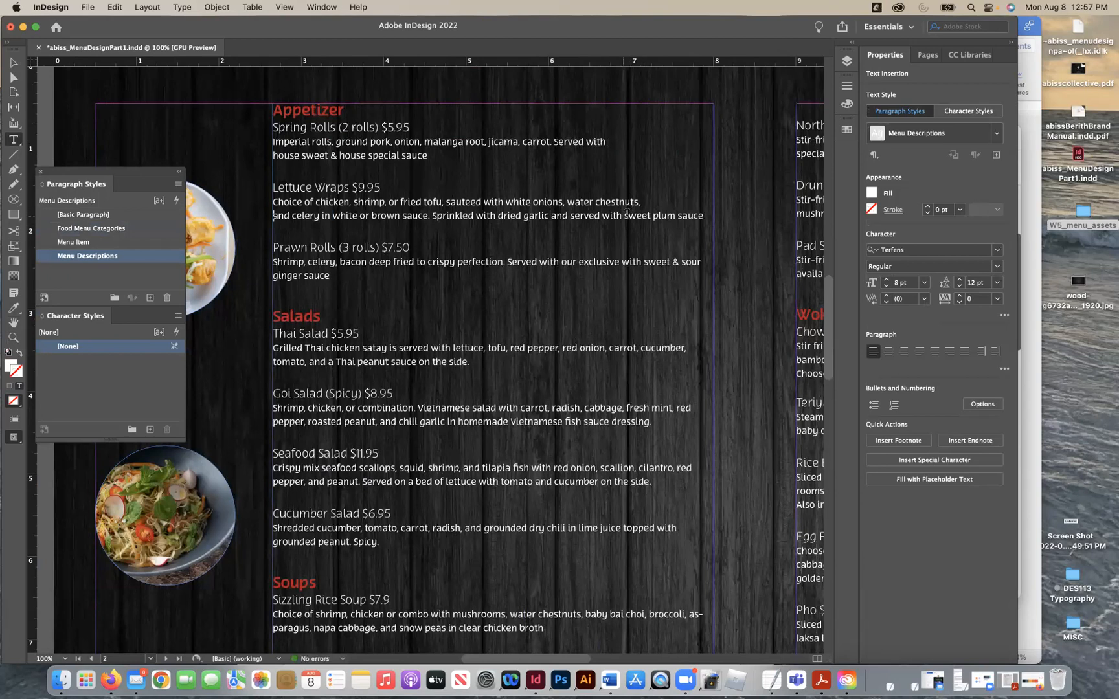
key("BackSpace")
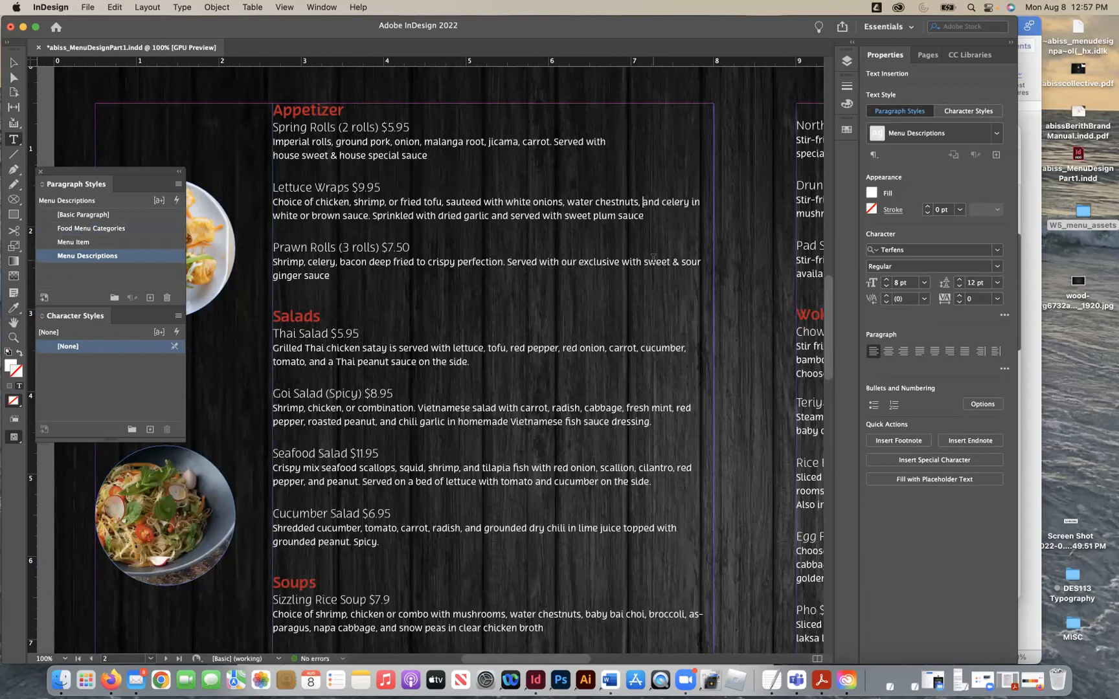
Step: Remove the forced line break before "house sweet" in the Spring Rolls description
scroll(653, 258, "down", 2)
scroll(653, 258, "down", 6)
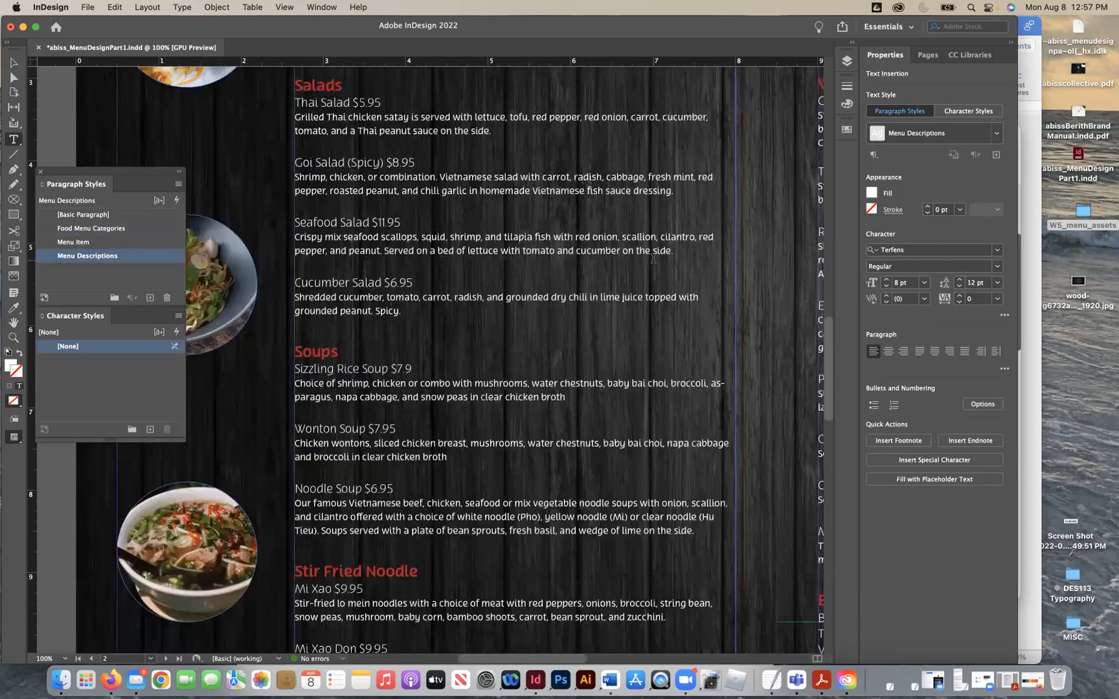
scroll(653, 259, "down", 5)
scroll(653, 259, "up", 6)
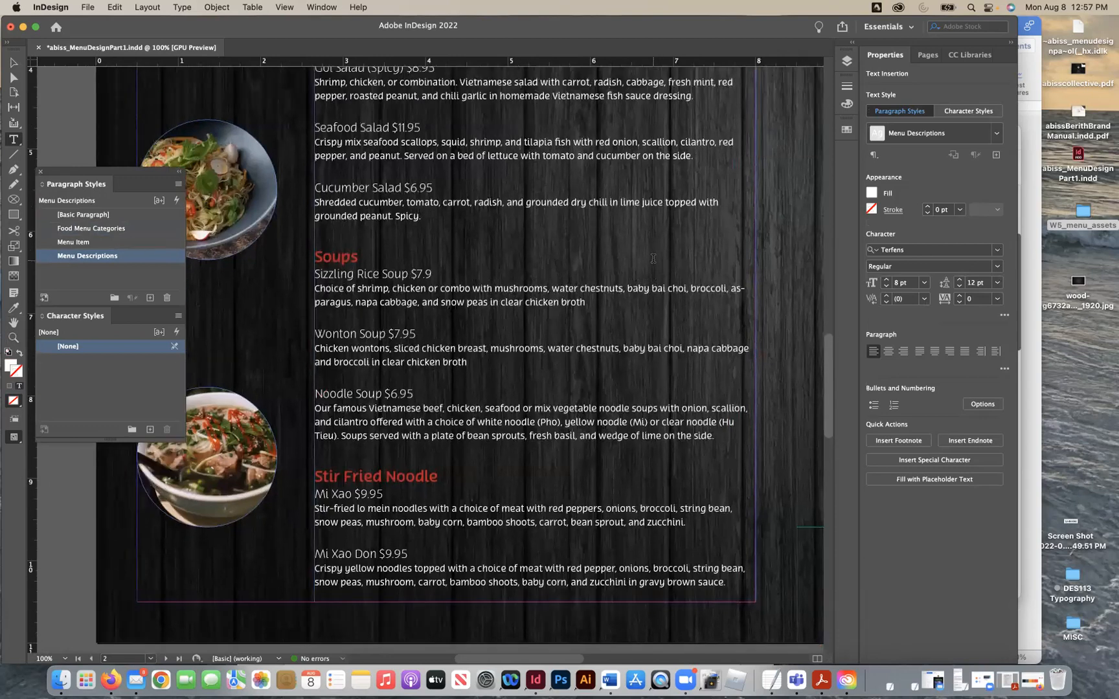
scroll(652, 258, "up", 4)
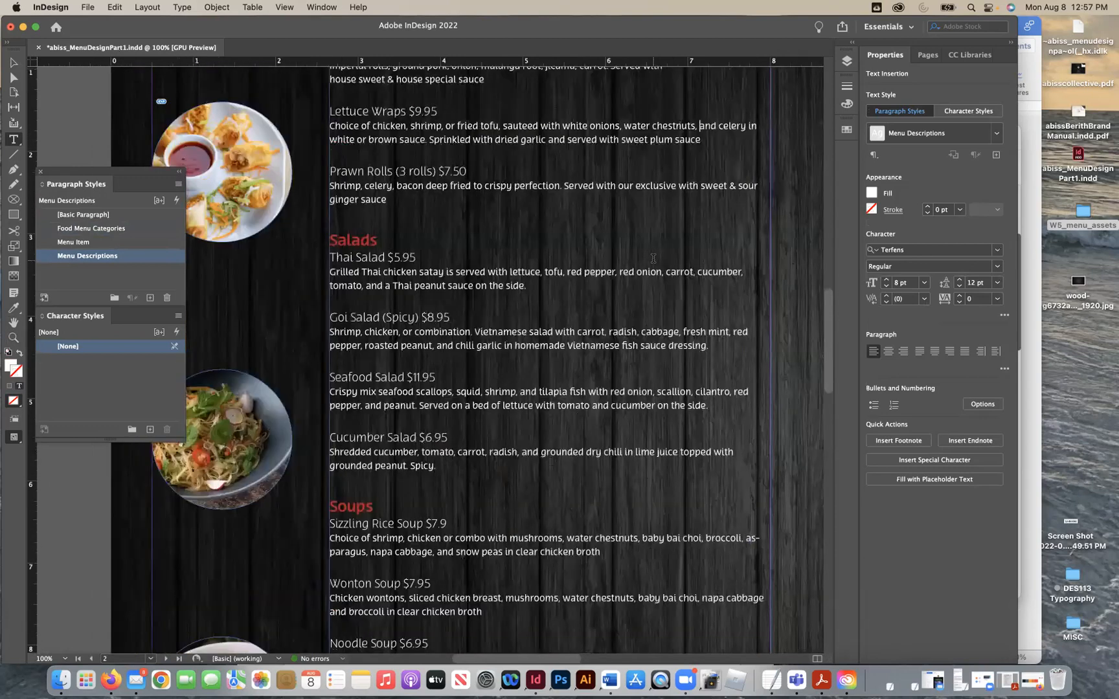
scroll(652, 258, "up", 2)
left_click(319, 136)
key("BackSpace")
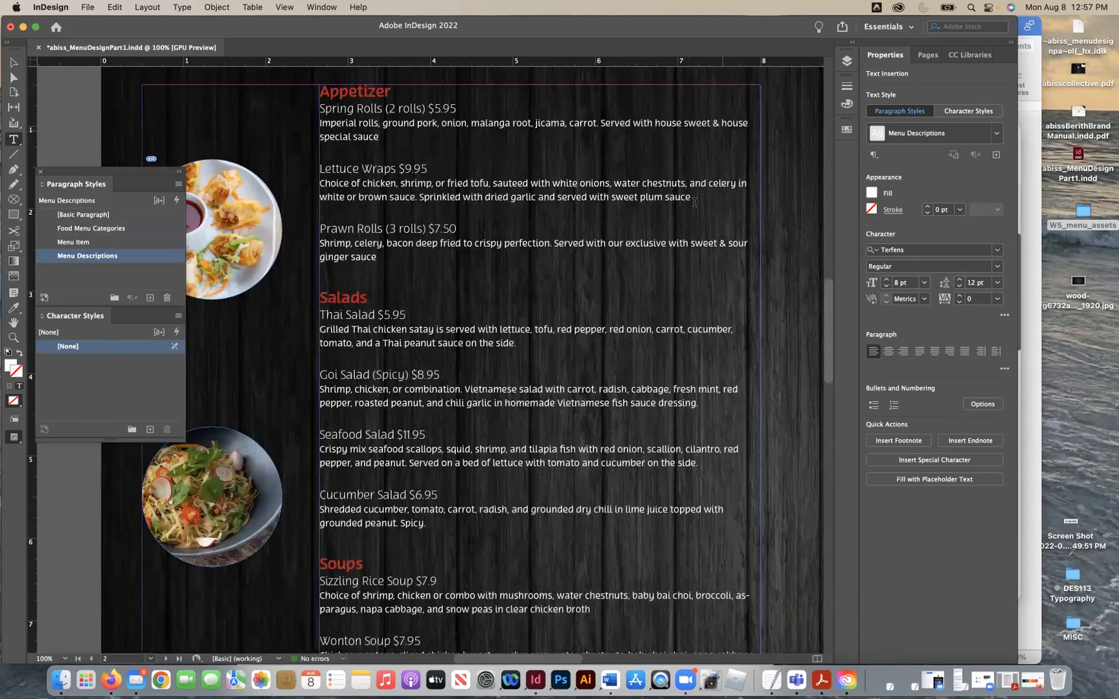
Step: Insert forced line breaks before "red pepper" in the Goi Salad and Seafood Salad descriptions
scroll(693, 202, "down", 1)
scroll(694, 202, "down", 1)
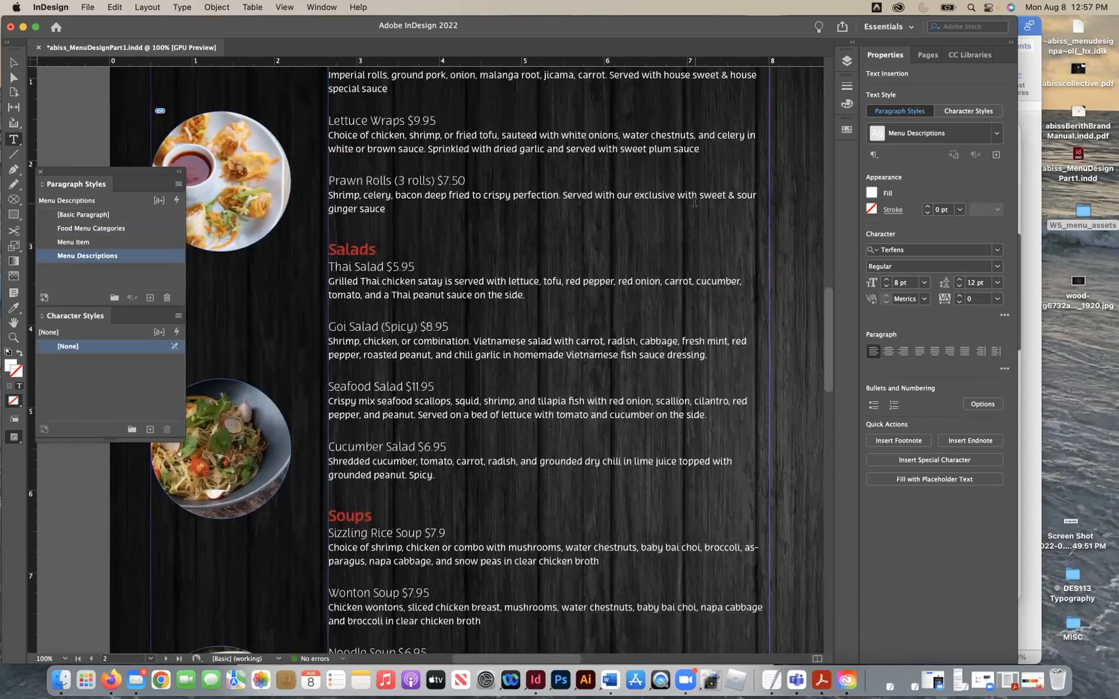
scroll(694, 202, "down", 1)
left_click(726, 301)
key("Return")
left_click(726, 359)
key("Return")
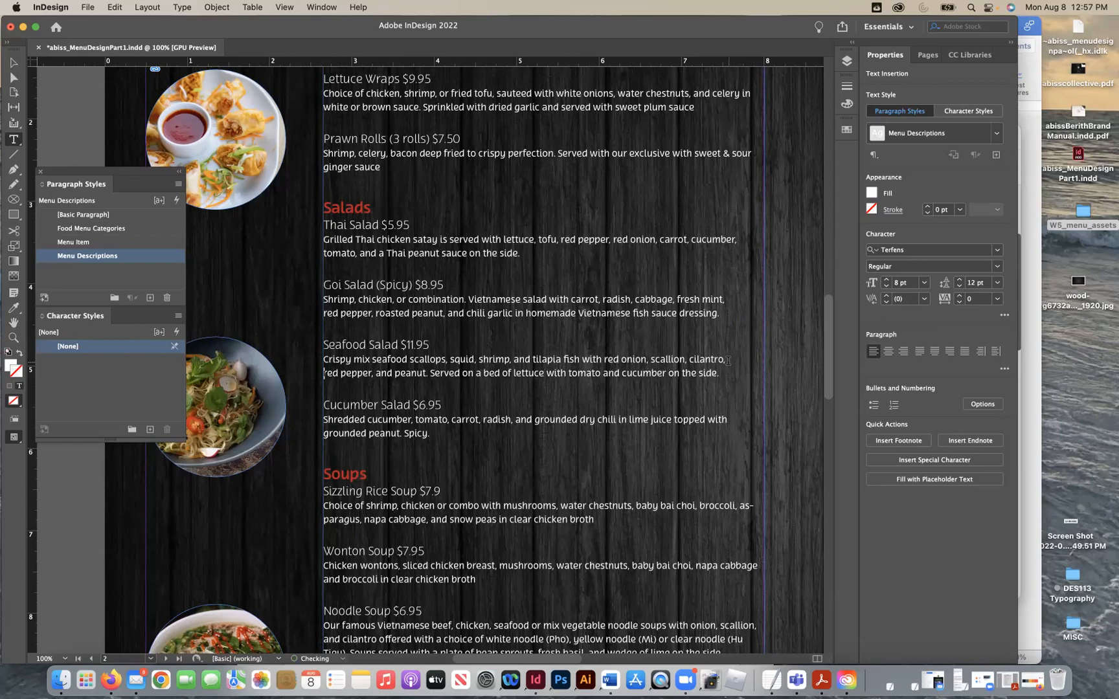
Step: Insert a forced line break before "asparagus" in the Sizzling Rice Soup description to avoid the hyphenated word
scroll(741, 350, "down", 5)
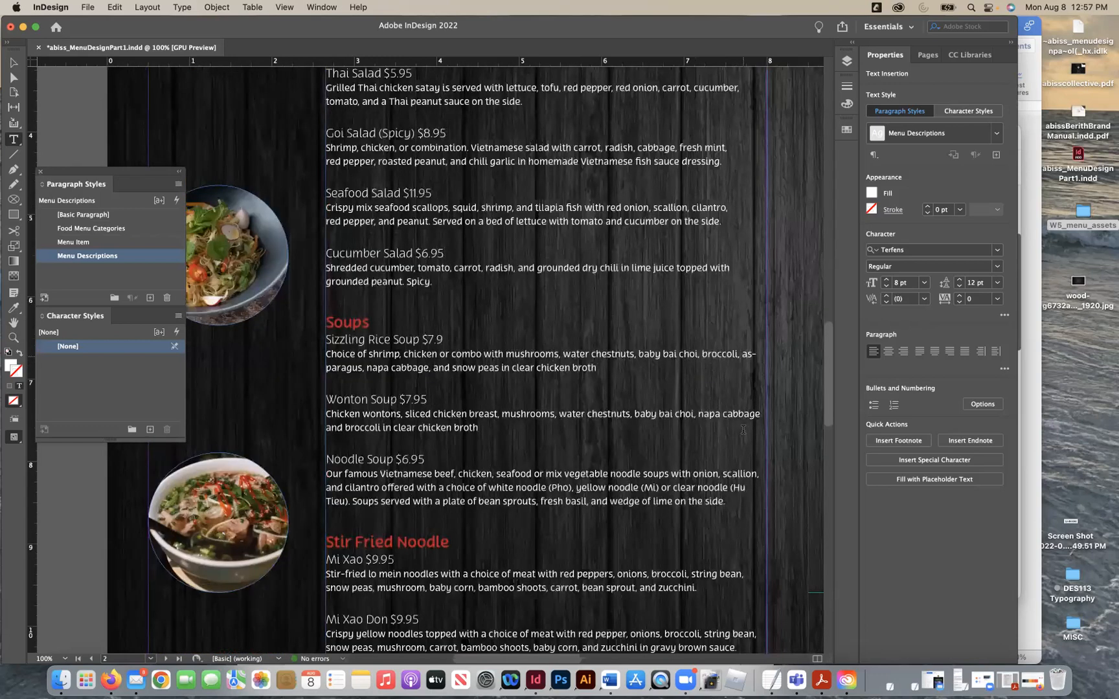
scroll(742, 429, "down", 3)
scroll(742, 429, "up", 2)
Step: Insert a forced line break before "is available" in the Pad See You description on the facing page
scroll(742, 430, "right", 2)
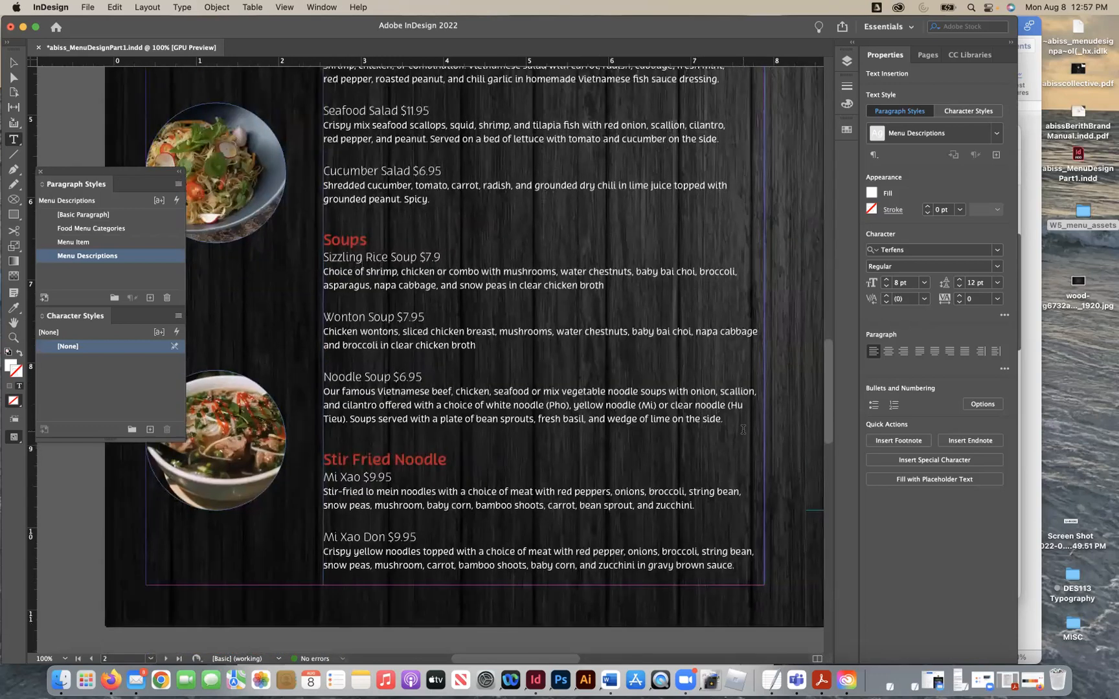
scroll(742, 430, "right", 15)
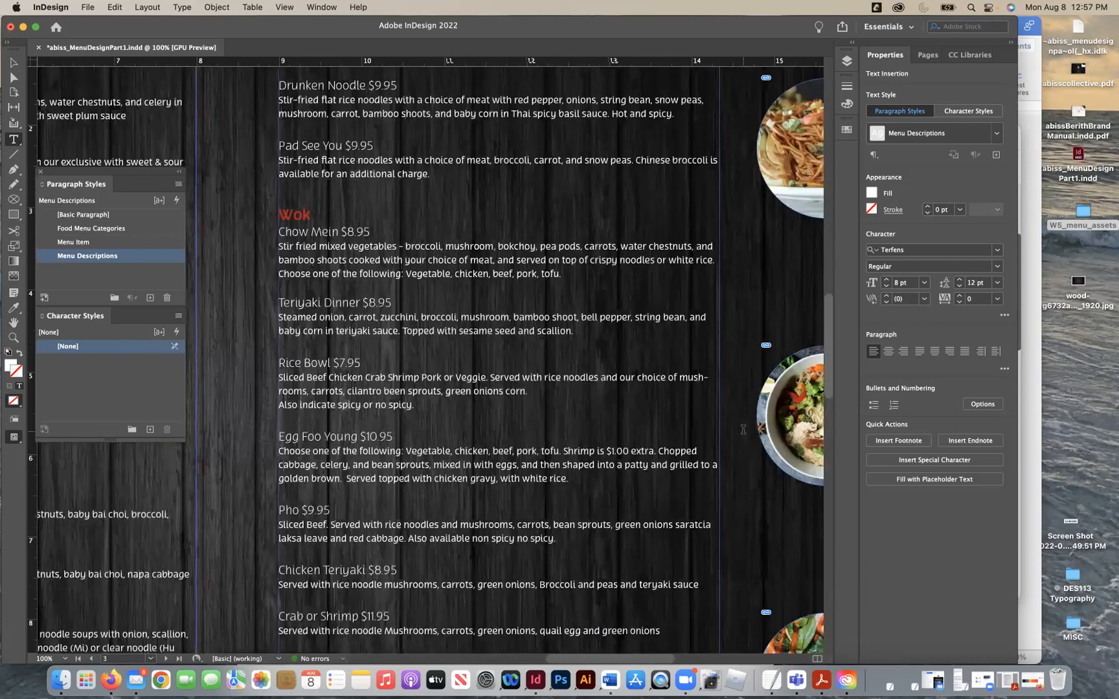
scroll(745, 437, "up", 6)
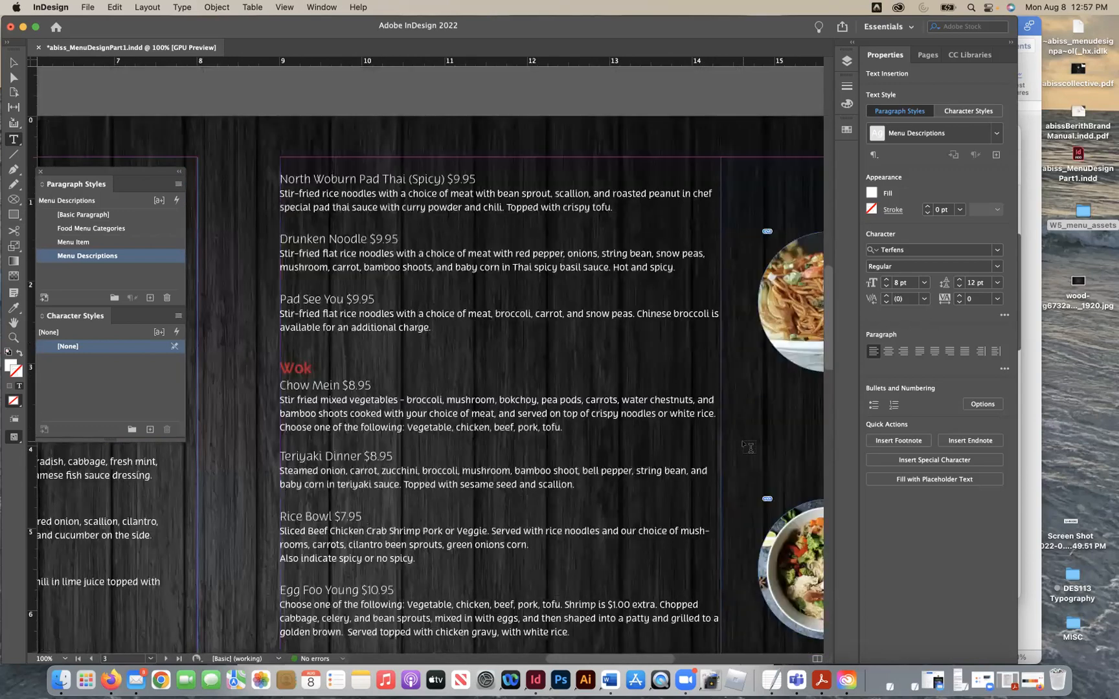
scroll(748, 447, "down", 1)
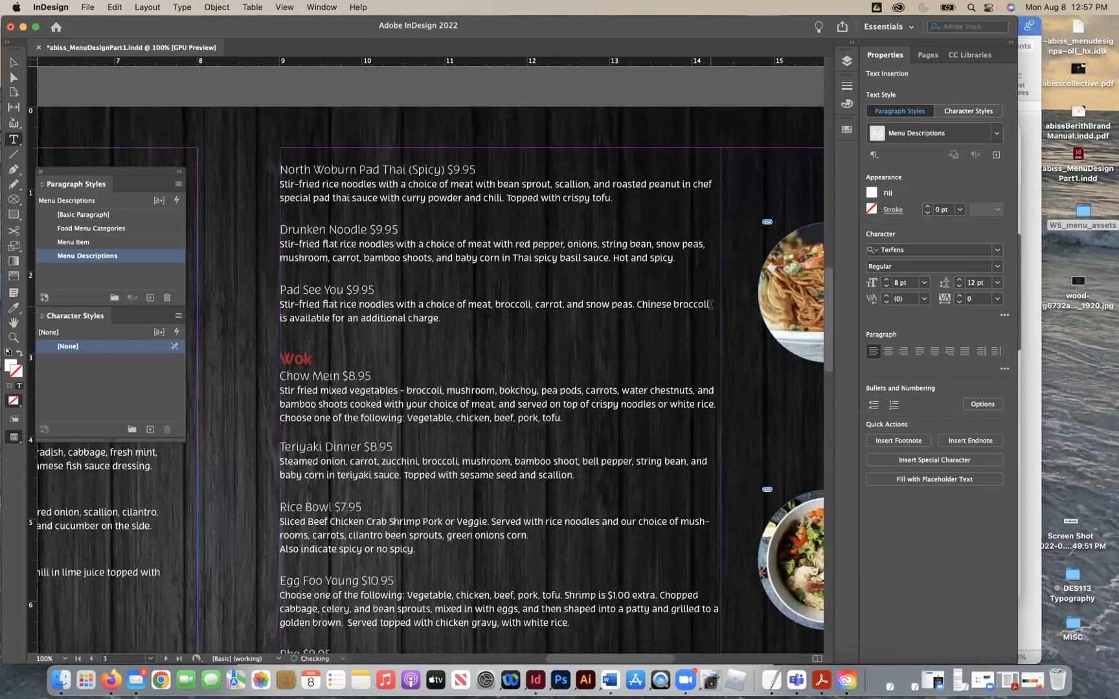
Step: Break the Rice Bowl description before "mushrooms" and join its "Also indicate spicy or no spicy." line to the preceding sentence
scroll(701, 367, "down", 5)
scroll(702, 367, "left", 1)
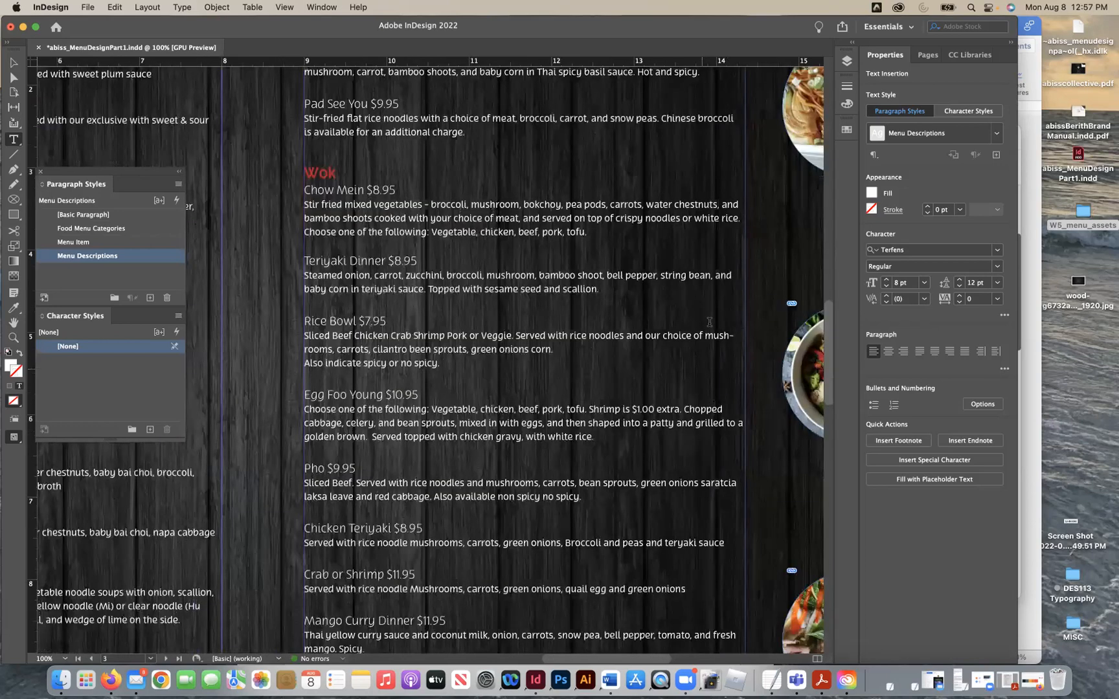
scroll(709, 322, "down", 1)
scroll(704, 324, "down", 2)
scroll(704, 323, "left", 1)
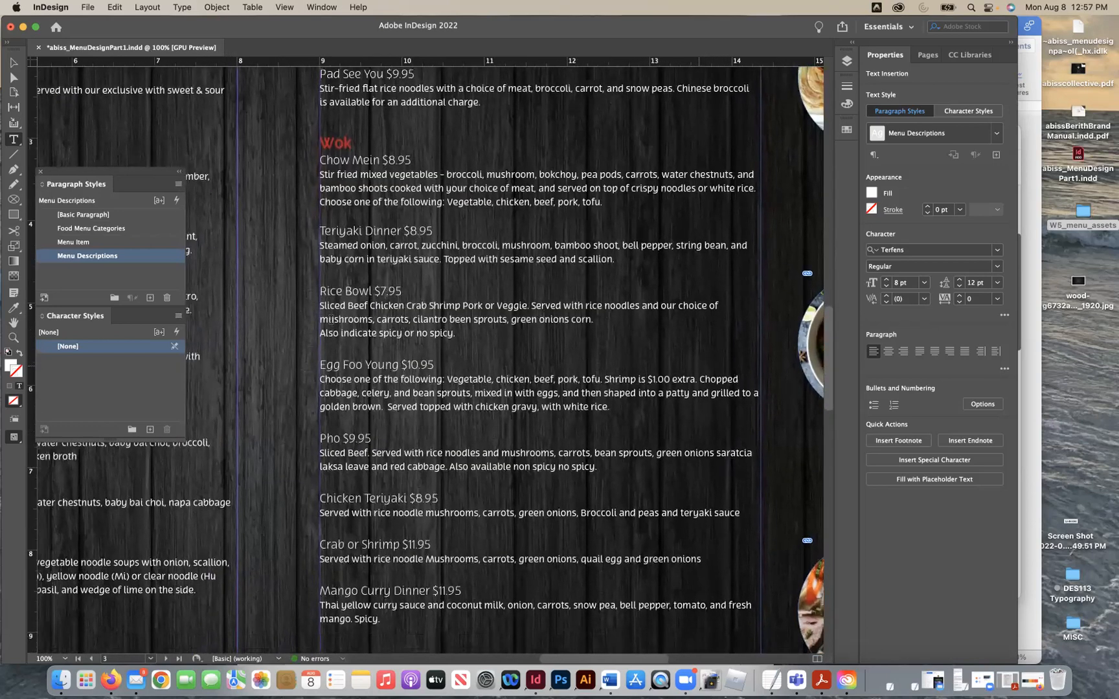
left_click(320, 332)
key("BackSpace")
type(".")
Step: Break the Egg Foo Young description before "a golden brown" and end the Crab or Shrimp description with a period
left_click(751, 380)
scroll(725, 435, "down", 1)
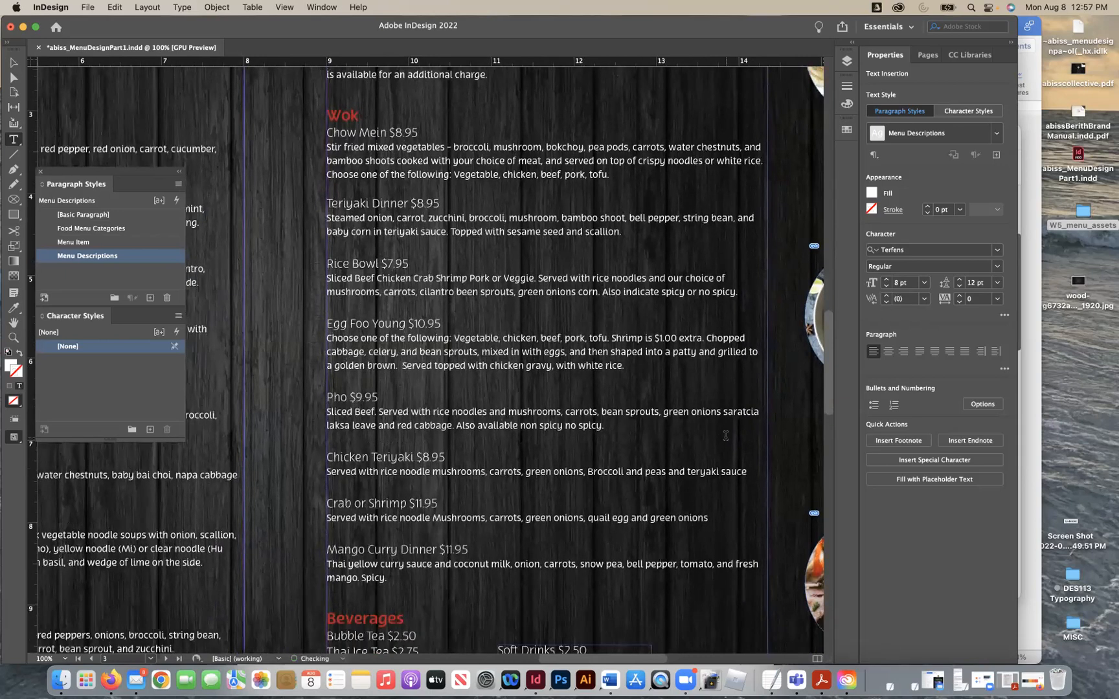
scroll(725, 435, "down", 2)
scroll(725, 436, "down", 1)
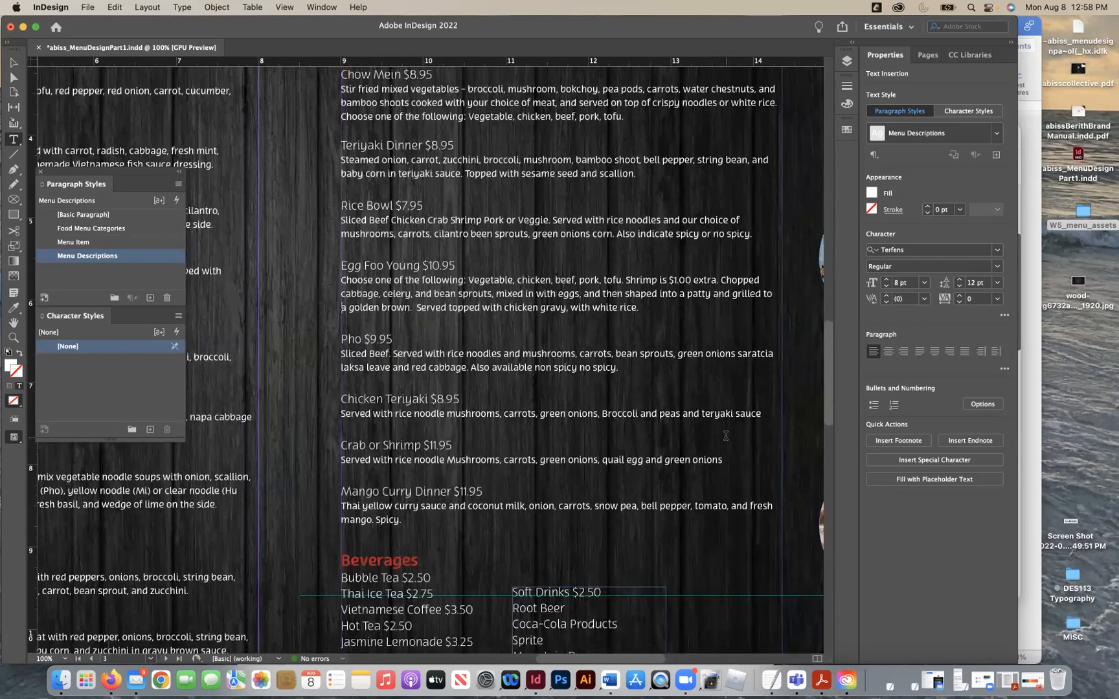
scroll(725, 435, "down", 1)
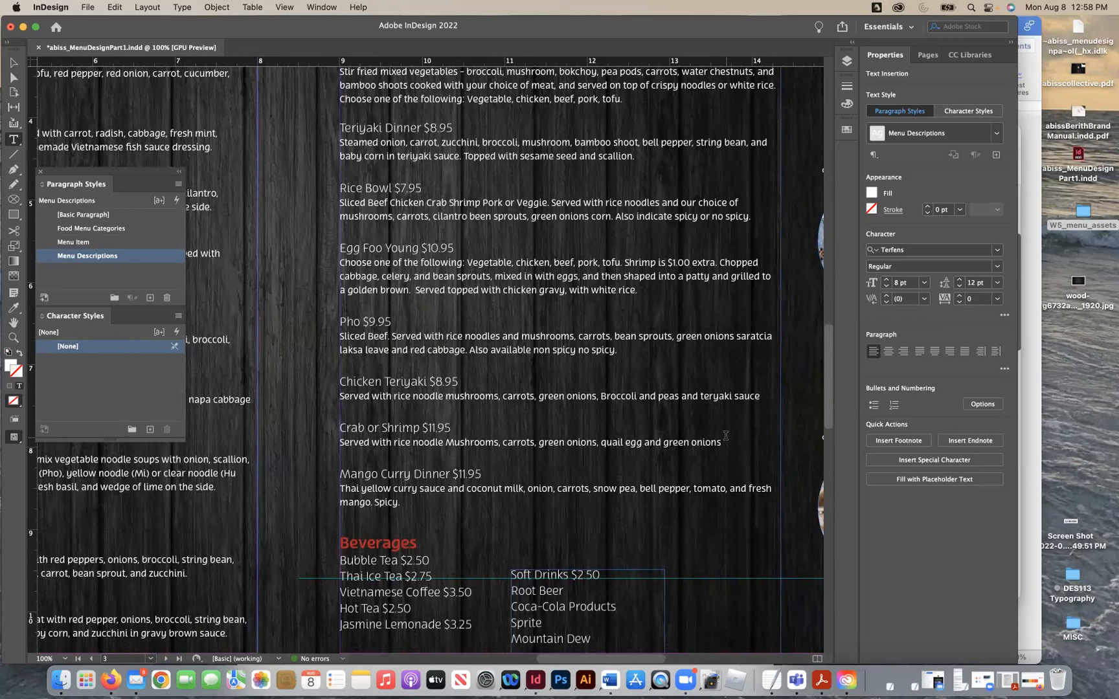
left_click(721, 444)
scroll(737, 495, "up", 3)
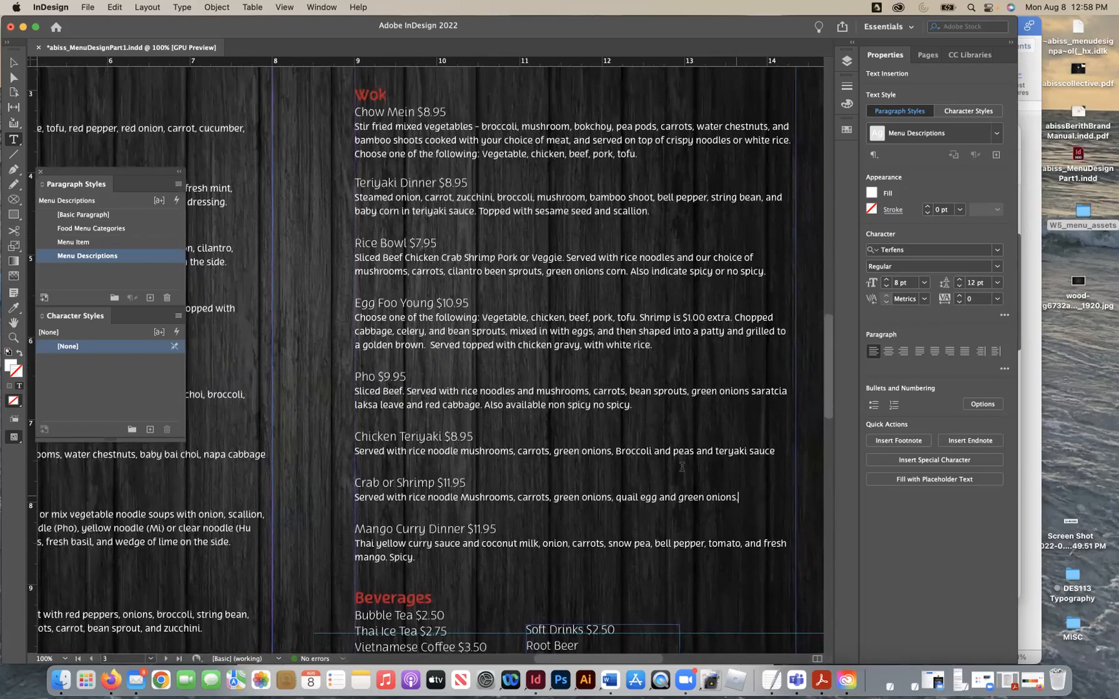
Step: Add the missing periods at the end of the Sizzling Rice Soup and Wonton Soup descriptions
scroll(680, 464, "left", 3)
scroll(680, 464, "up", 2)
scroll(677, 460, "left", 10)
scroll(677, 460, "down", 2)
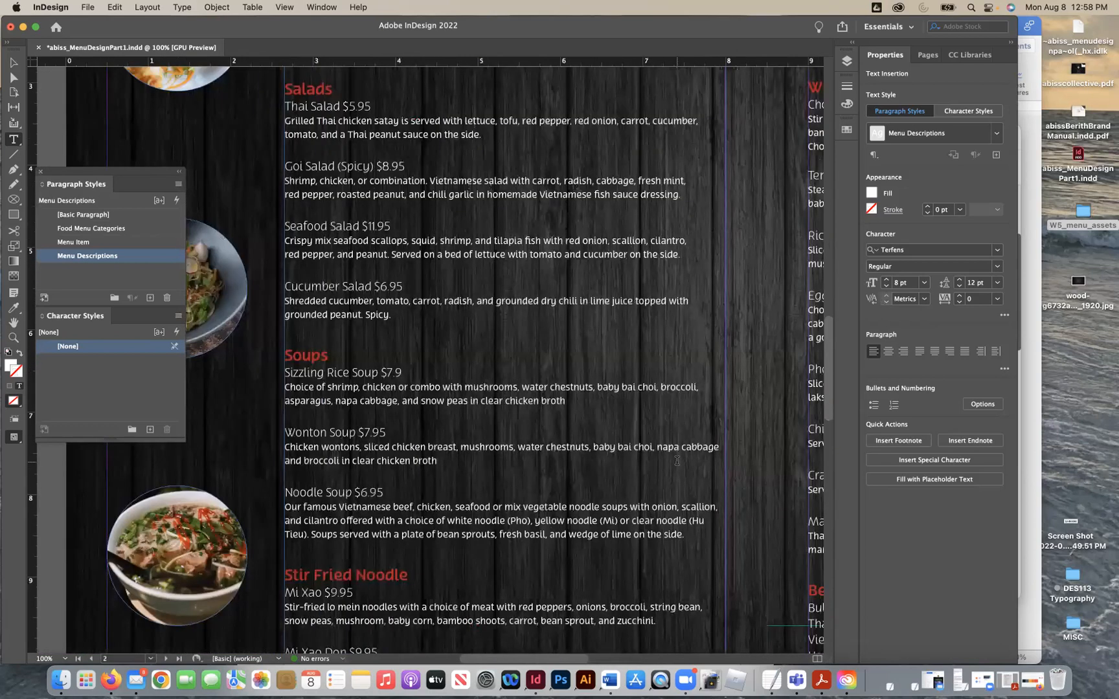
scroll(640, 323, "left", 3)
scroll(641, 323, "down", 1)
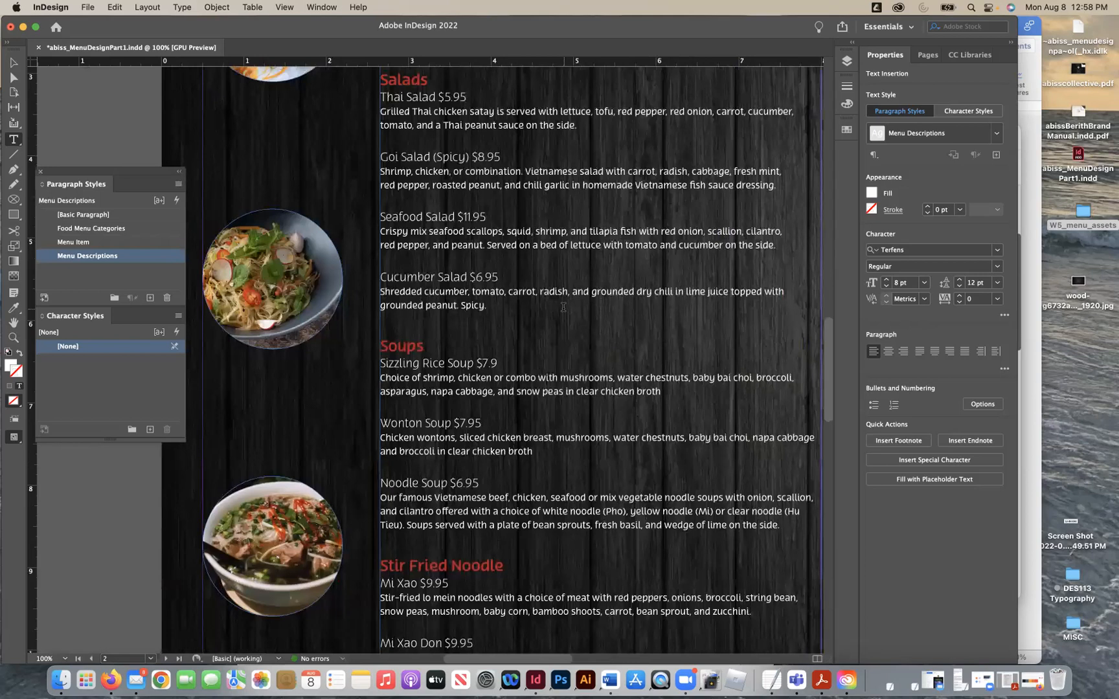
type(".")
scroll(693, 445, "down", 2)
scroll(546, 400, "down", 1)
type(".")
scroll(618, 477, "down", 2)
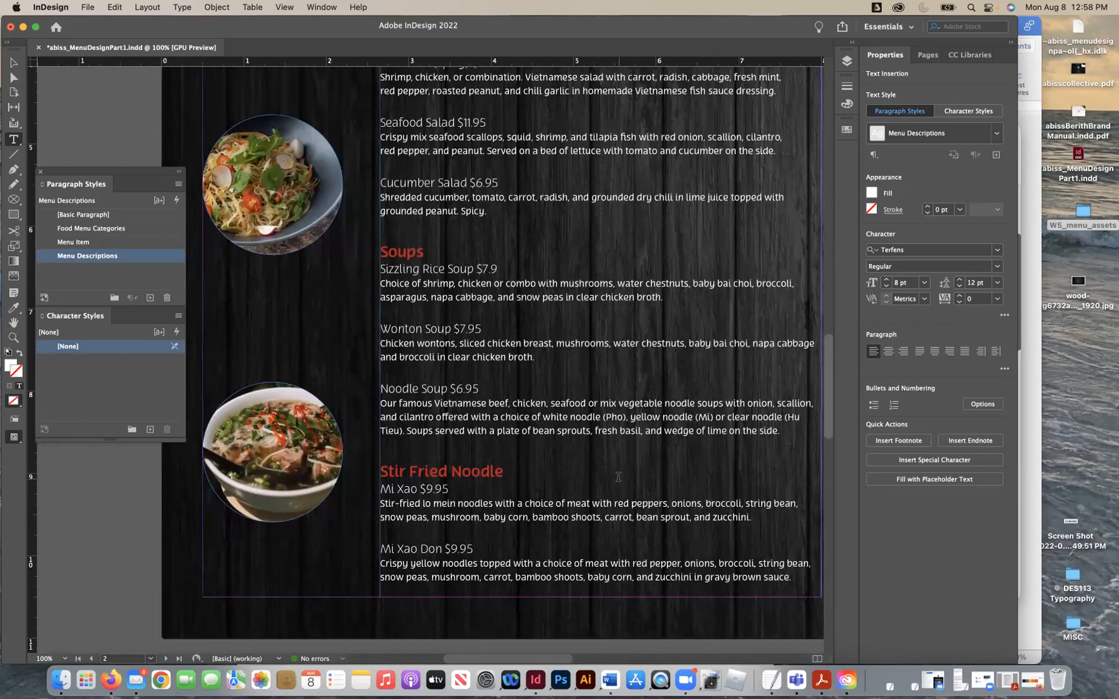
Step: Save the menu document
key("super+minus")
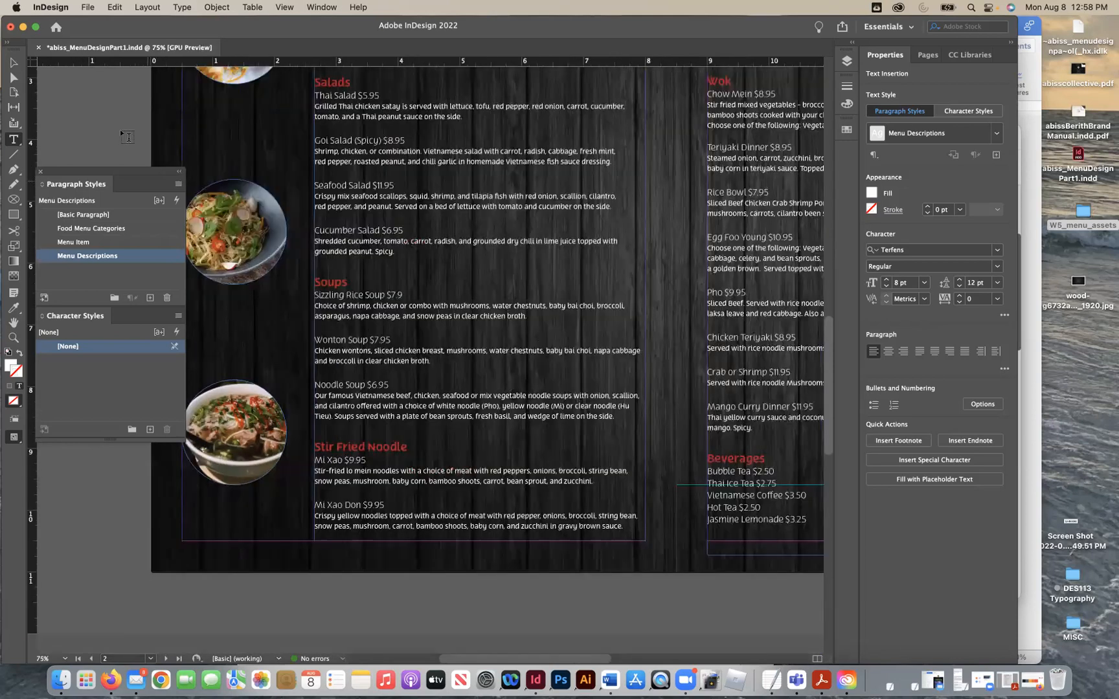
left_click(15, 65)
scroll(427, 275, "up", 5)
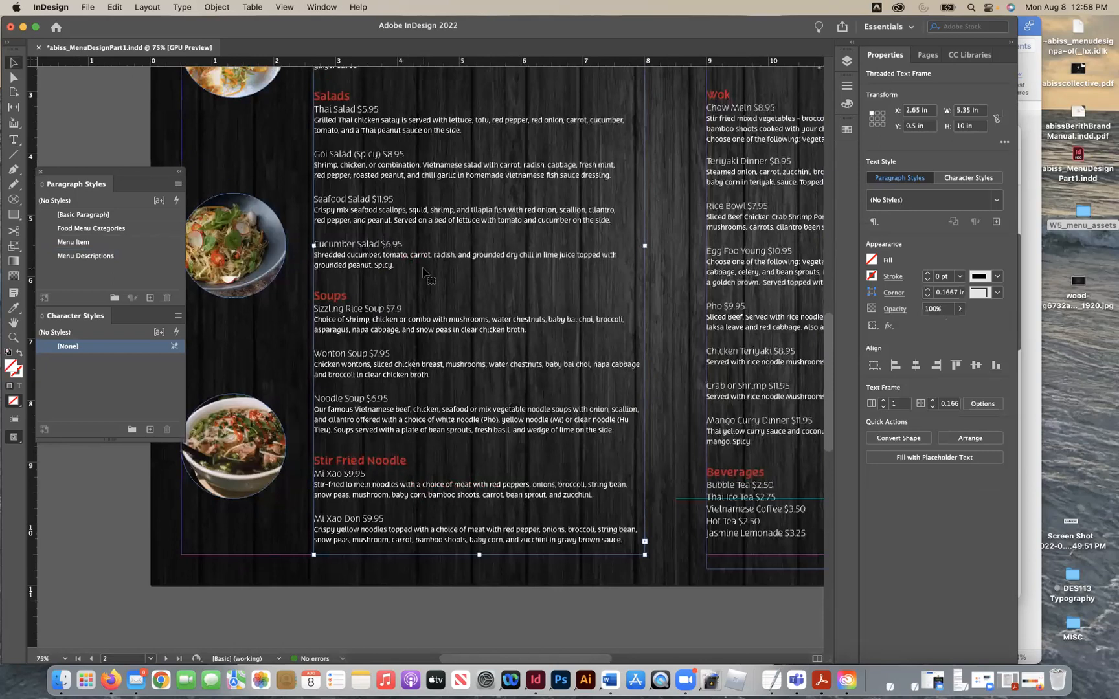
scroll(424, 272, "up", 6)
Step: Set the Menu Item paragraph style's character color to the R=191 G=179 B=11 swatch
left_click(16, 140)
left_click(409, 113)
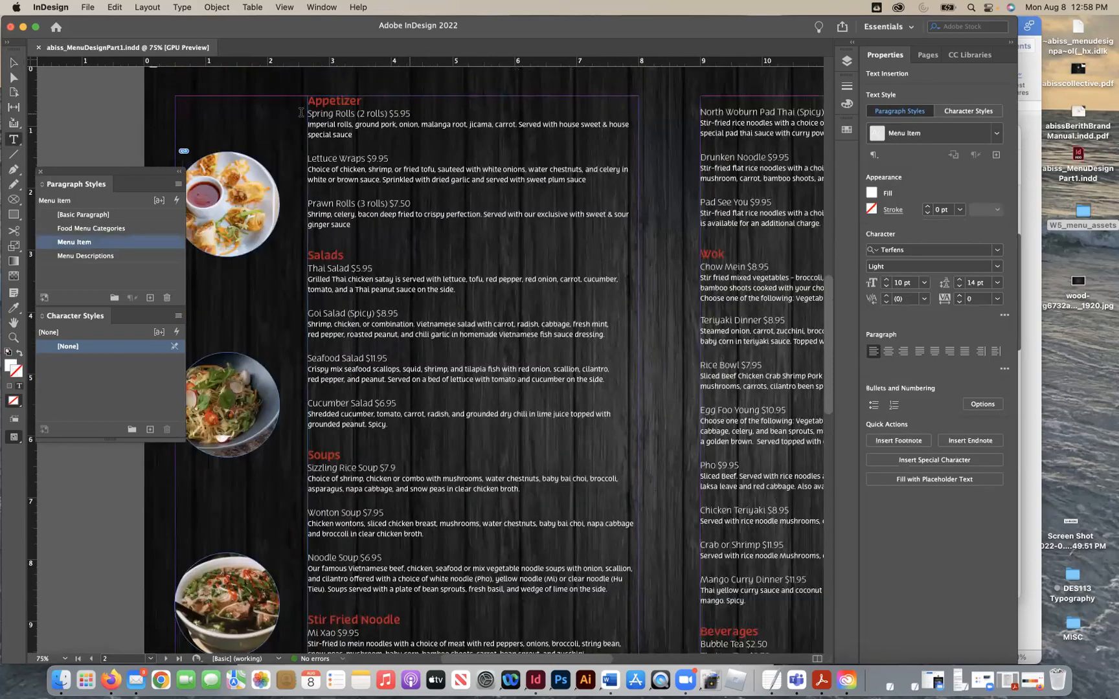
left_click(301, 114, "shift")
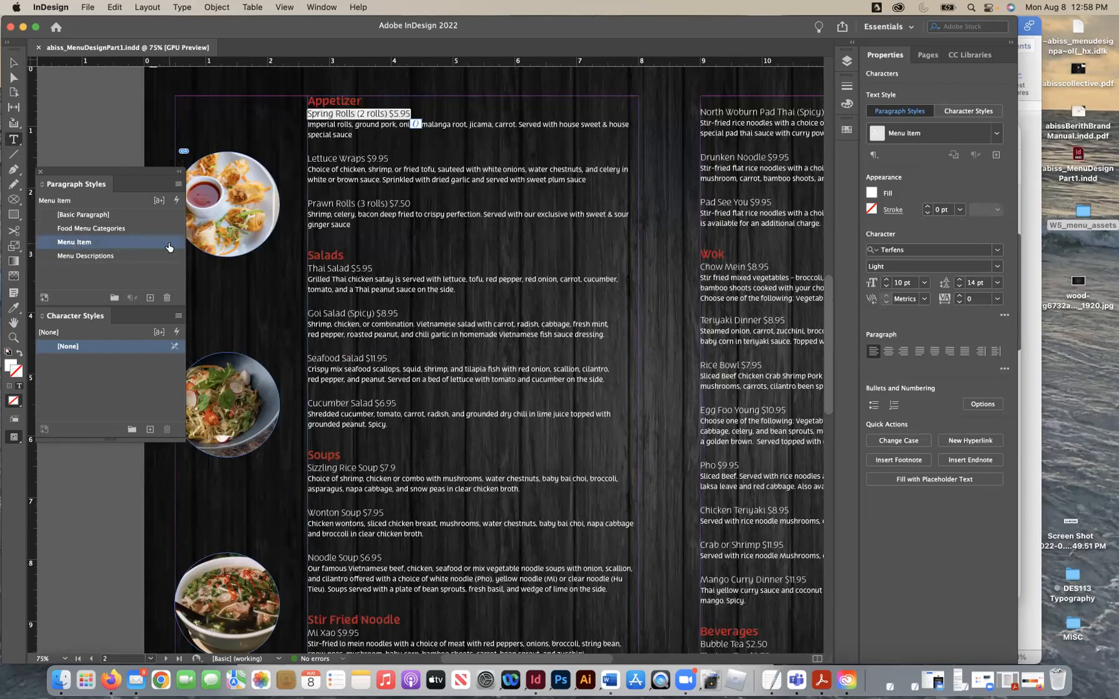
double_click(166, 244)
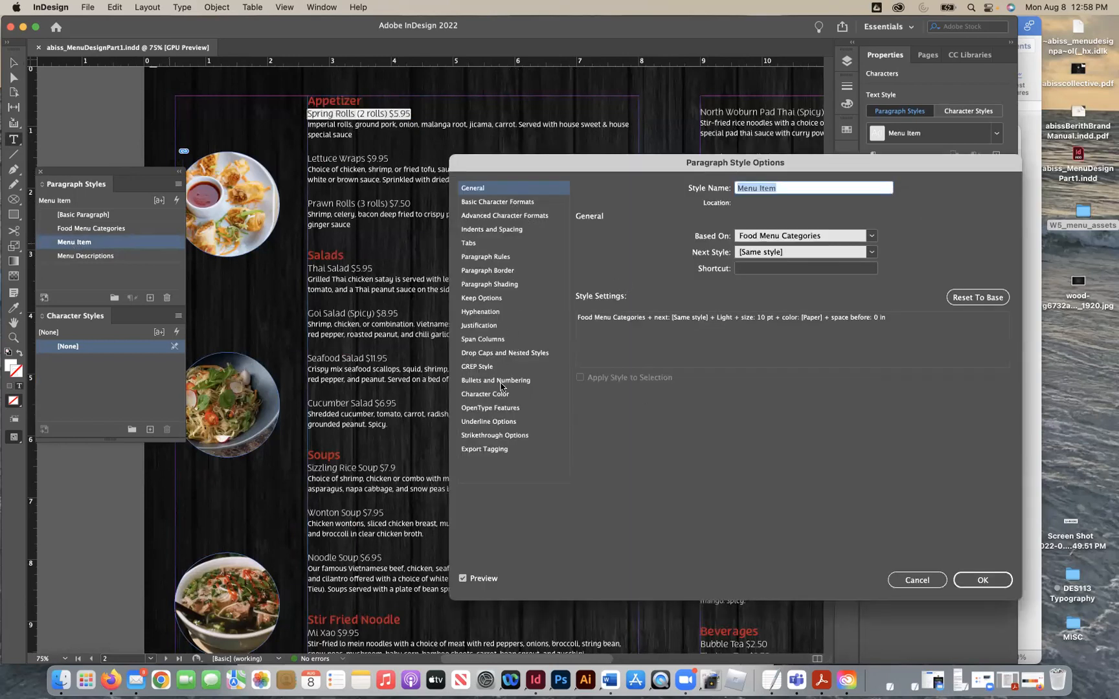
left_click(502, 393)
scroll(733, 301, "down", 3)
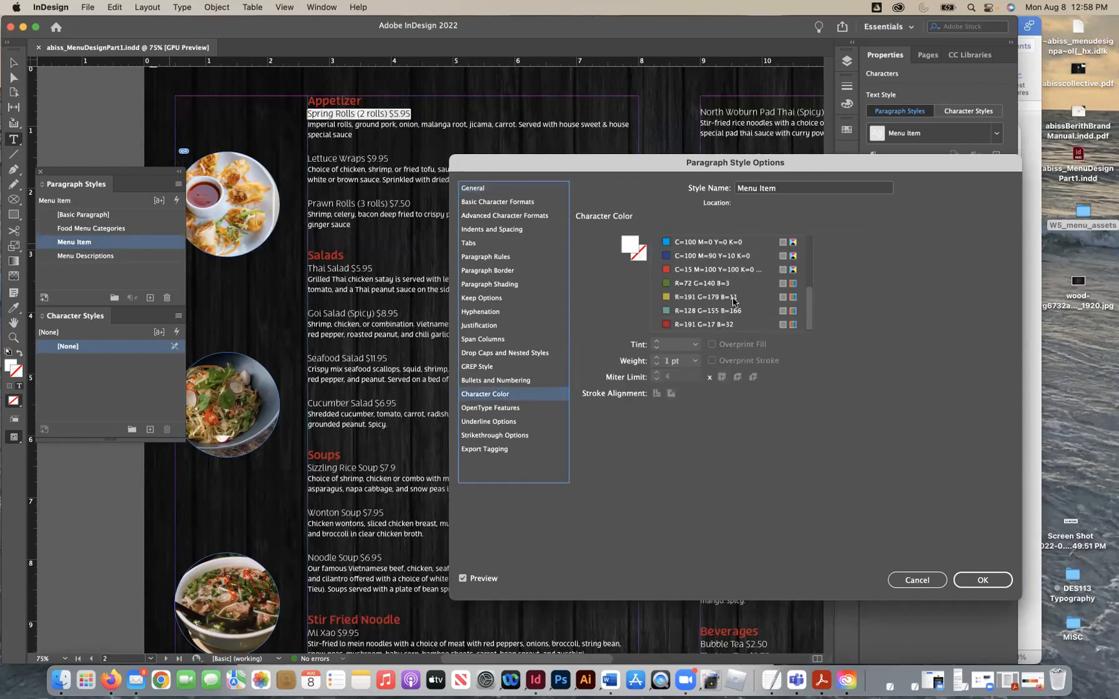
left_click(687, 297)
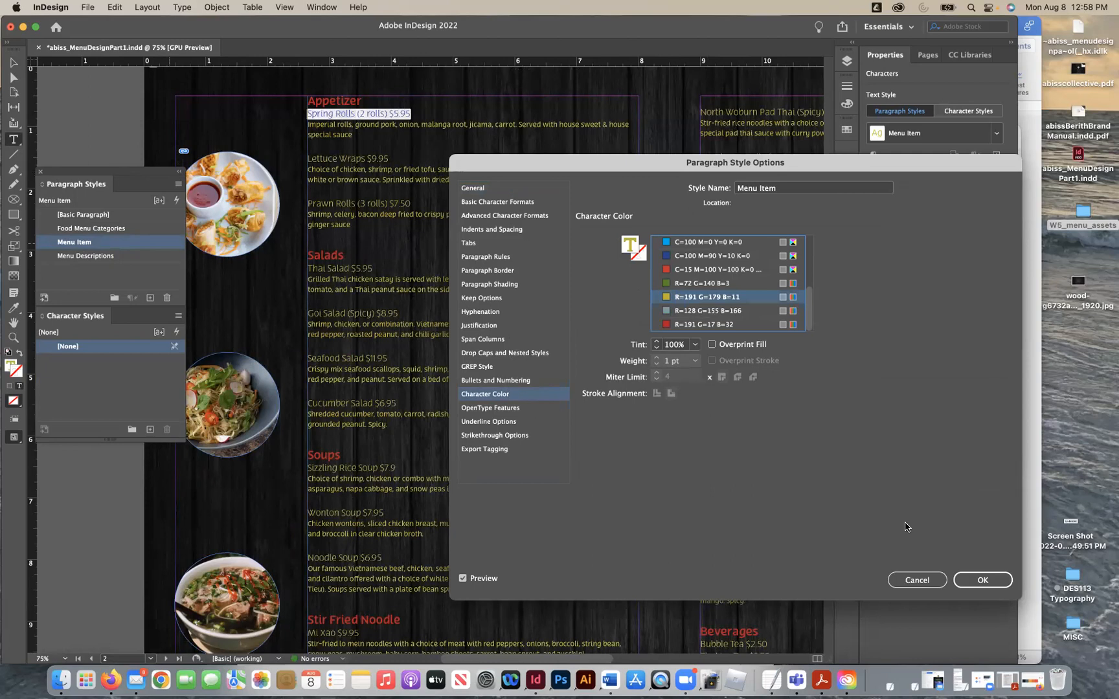
left_click(982, 579)
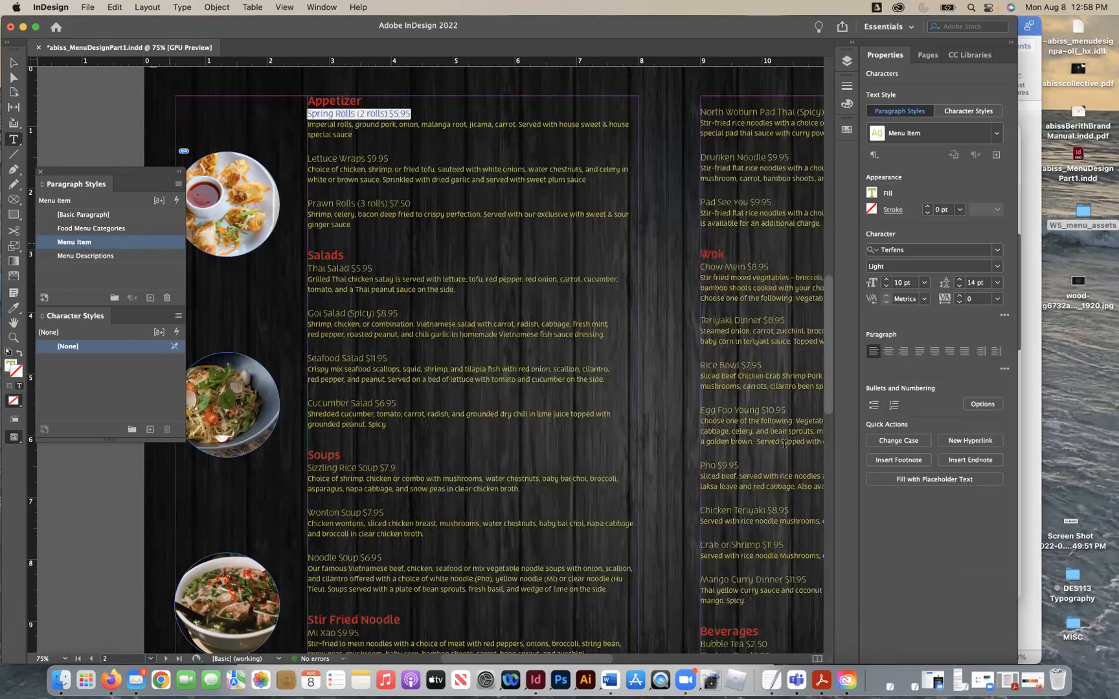
Step: Set the Menu Descriptions paragraph style's character color to [Paper] and deselect the text
left_click(549, 253)
left_click_drag(353, 135, 290, 127)
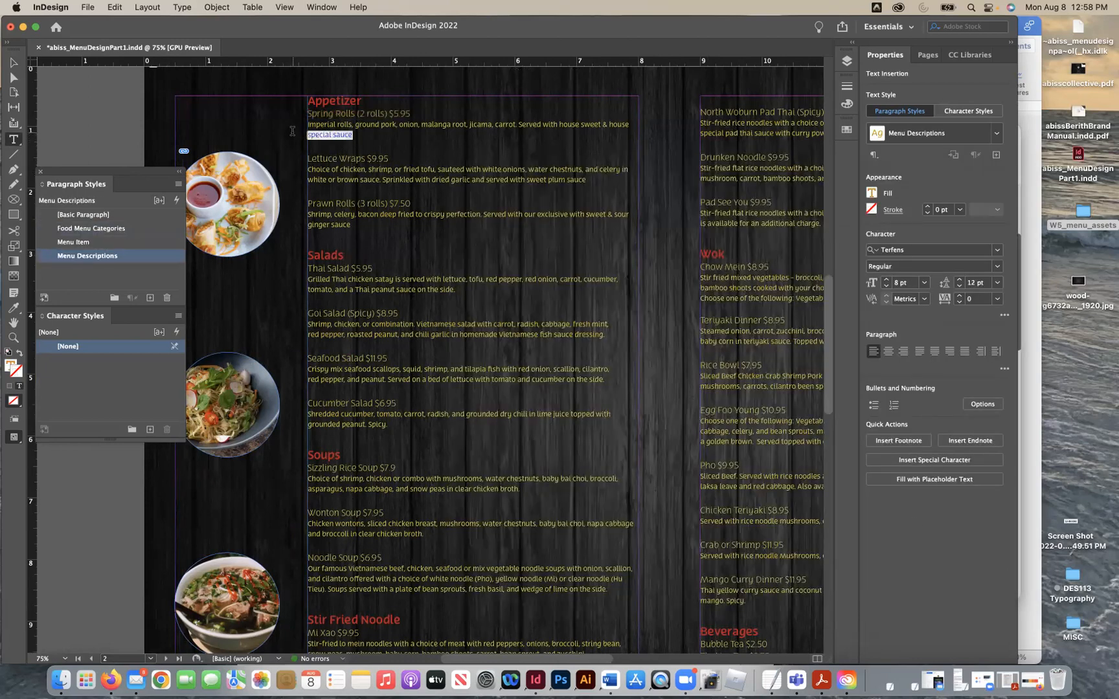
double_click(166, 256)
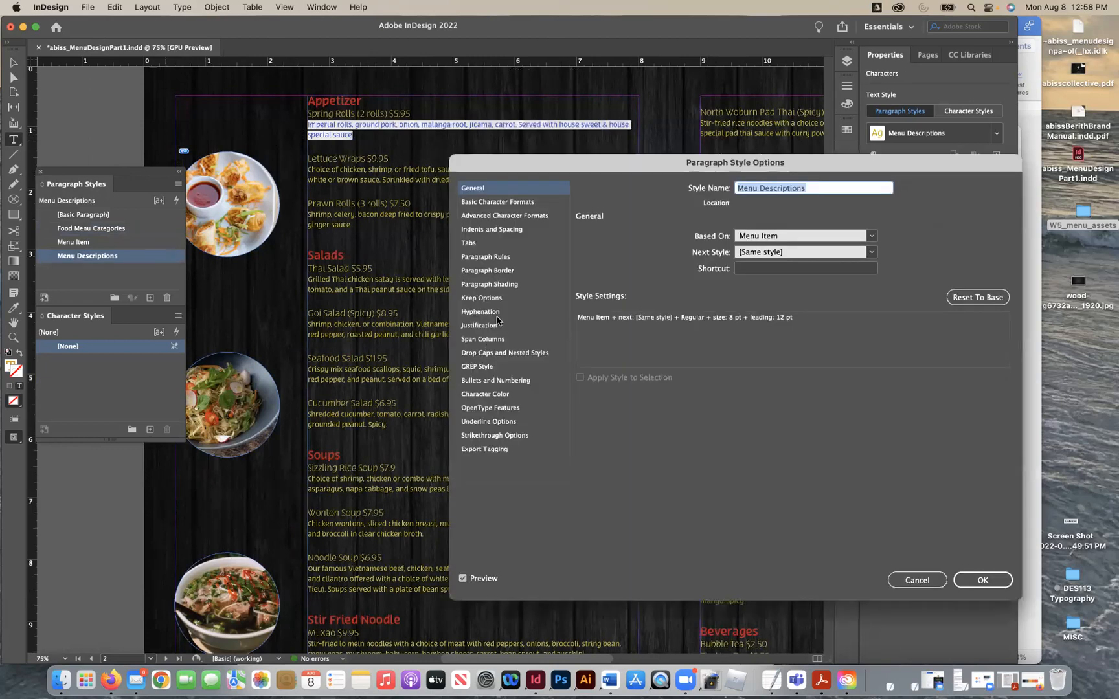
left_click(499, 395)
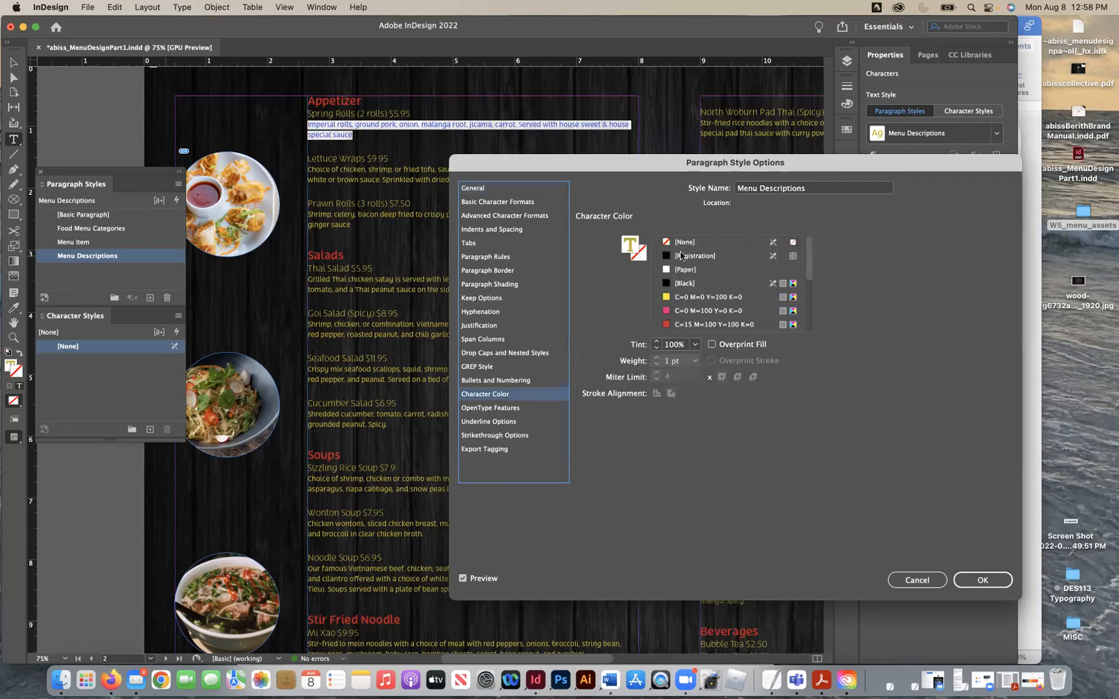
left_click(684, 265)
left_click(979, 578)
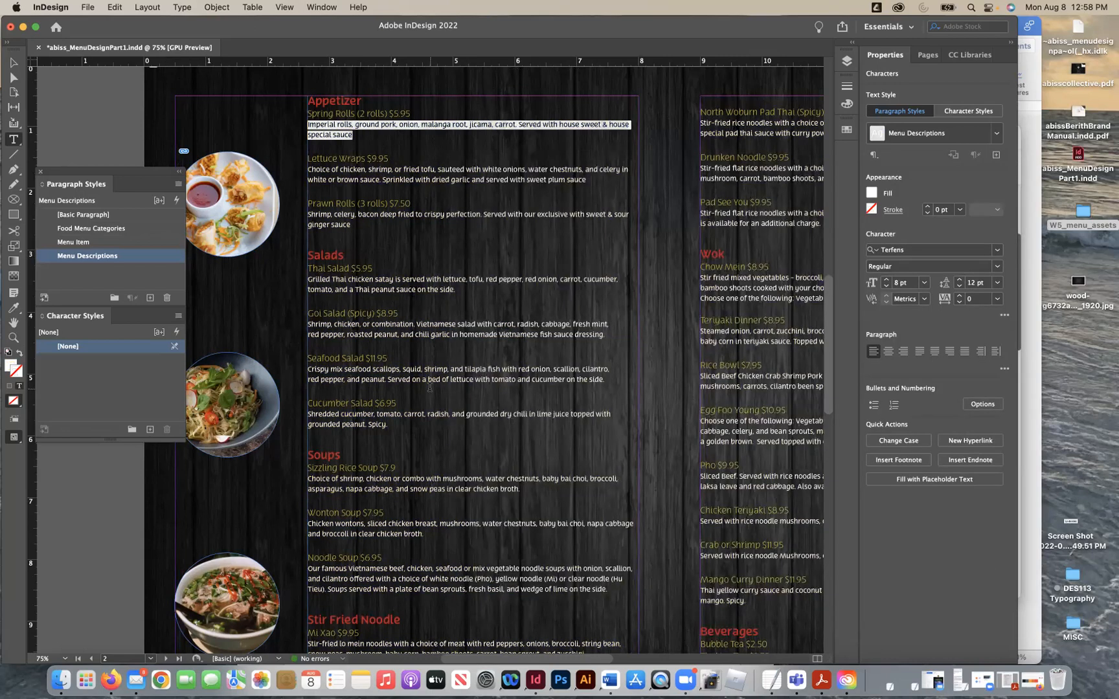
left_click(429, 386)
left_click(14, 63)
left_click(114, 124)
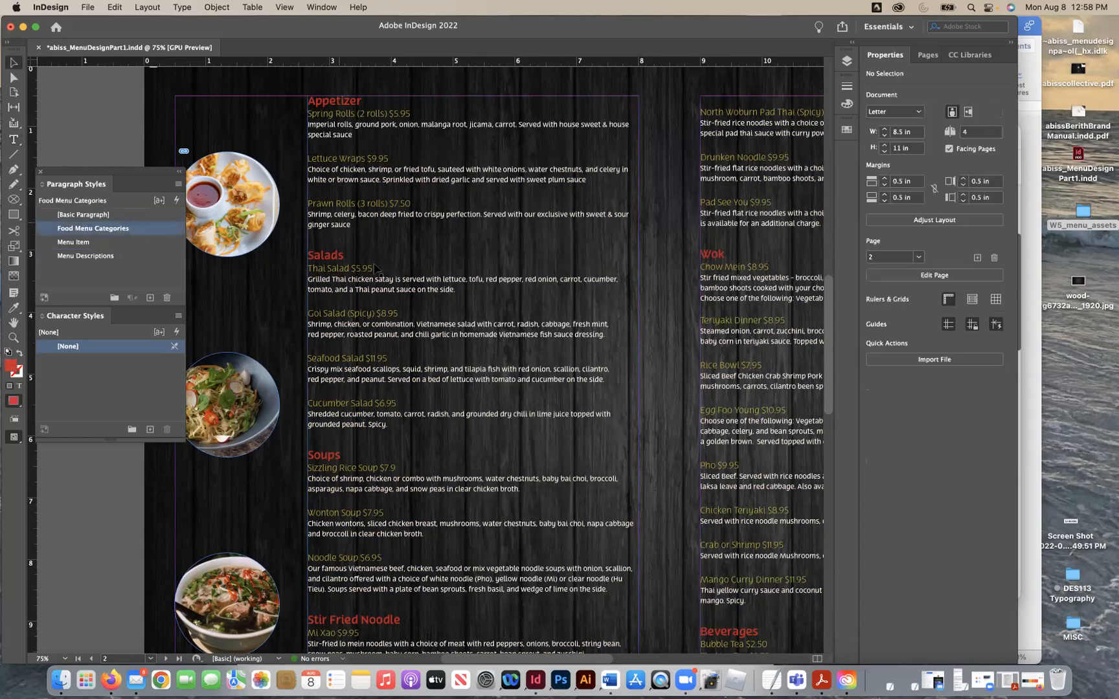
Step: Hide the ruler guides on the menu spread and save the document
key("super+minus")
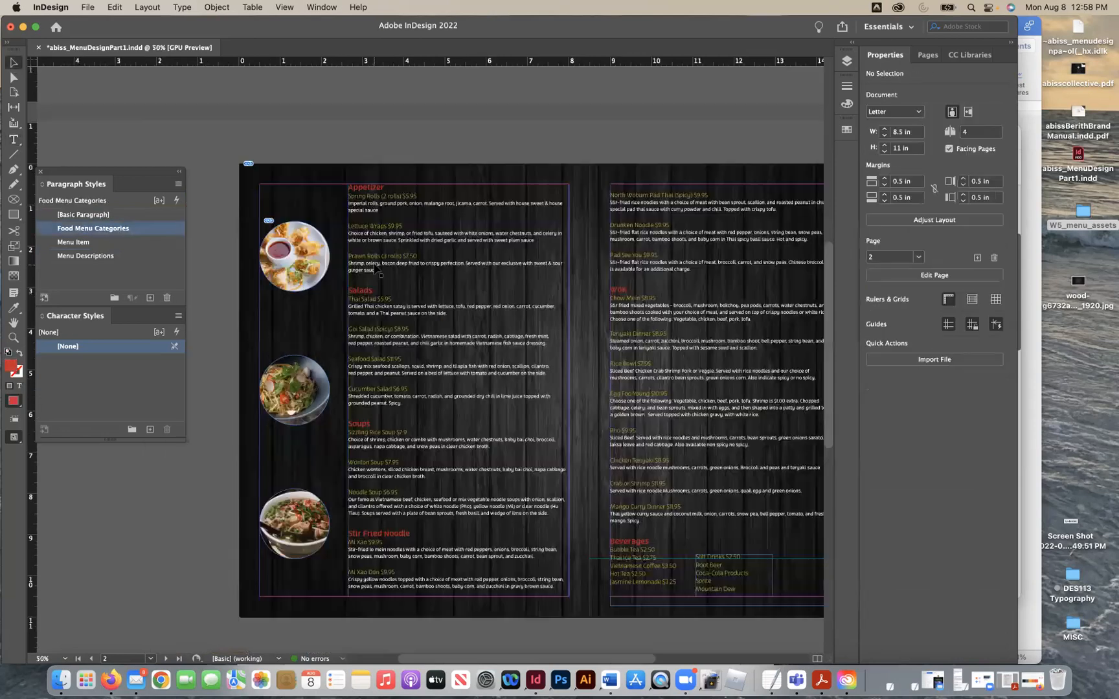
left_click(285, 7)
mouse_move(336, 293)
left_click(502, 293)
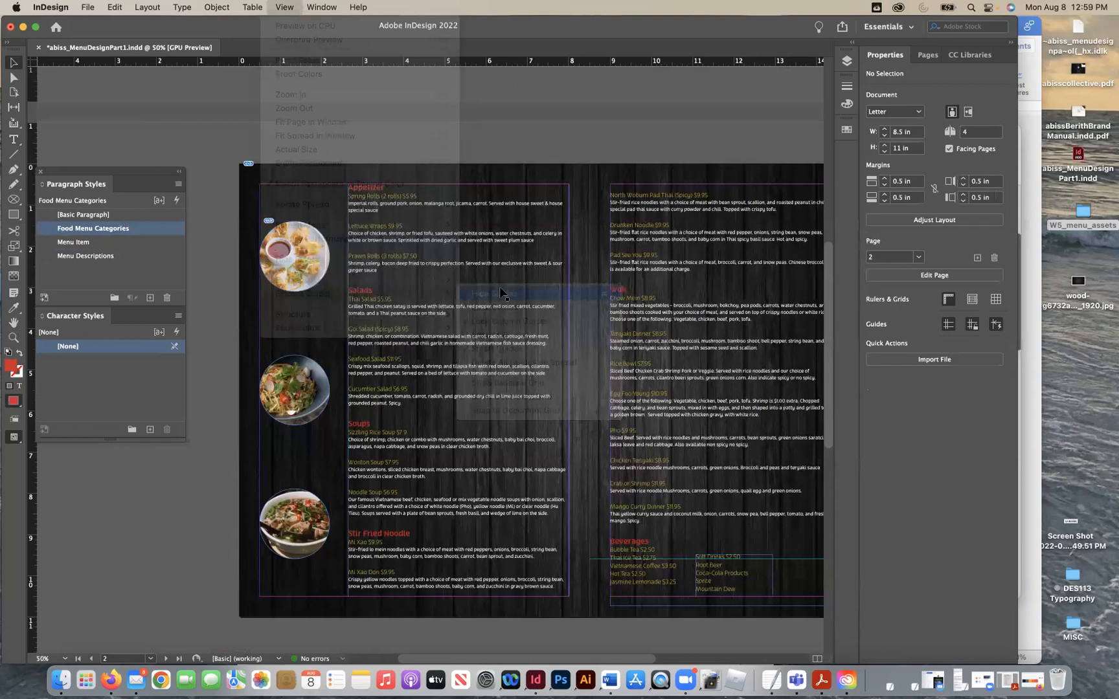
key("super+s")
Step: Check the whole menu spread in Overprint Preview with the style panels moved aside, and return to the regular preview
scroll(616, 366, "right", 3)
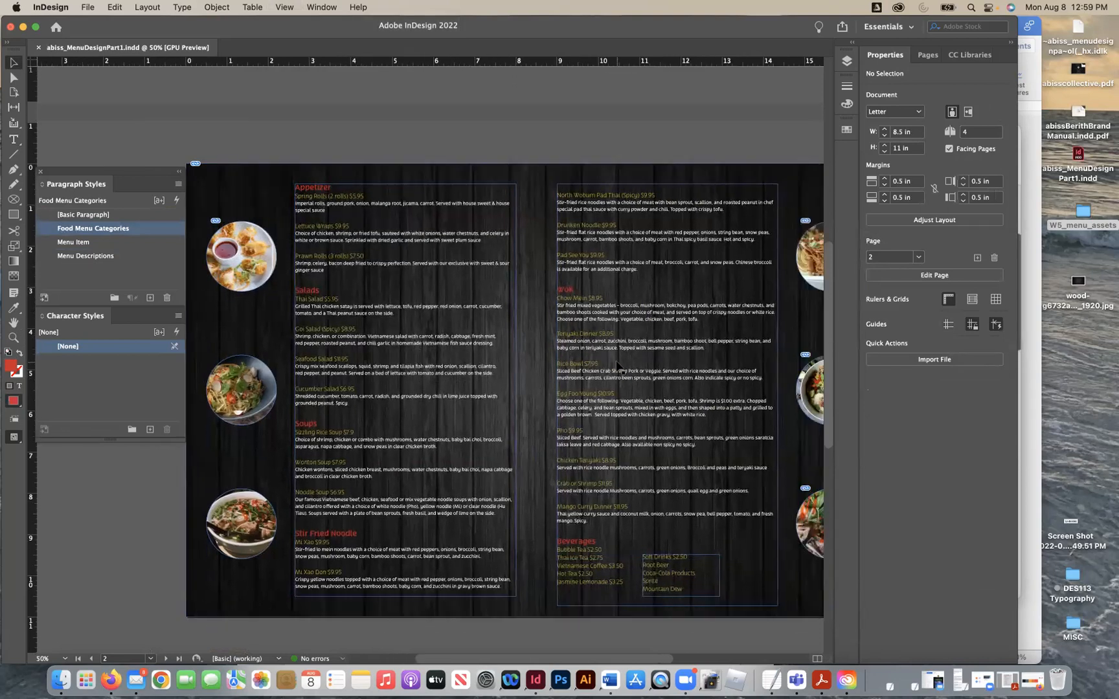
scroll(616, 366, "down", 1)
scroll(616, 365, "right", 1)
left_click(284, 7)
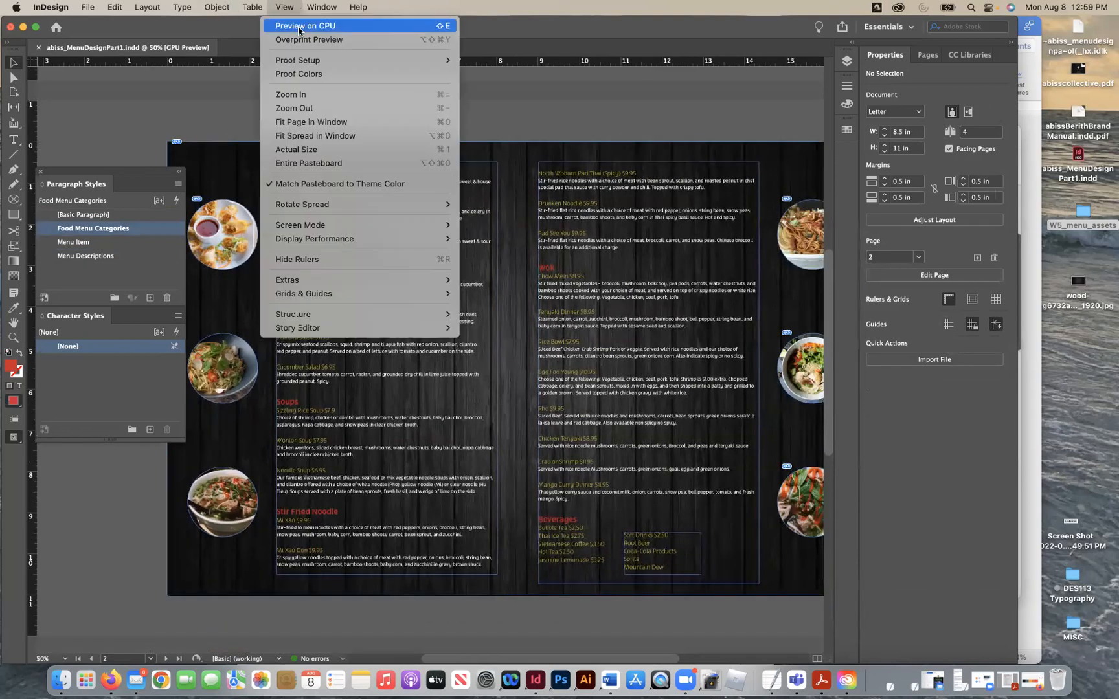
left_click(321, 40)
left_click_drag(133, 170, 90, 166)
scroll(566, 332, "right", 2)
scroll(566, 332, "up", 1)
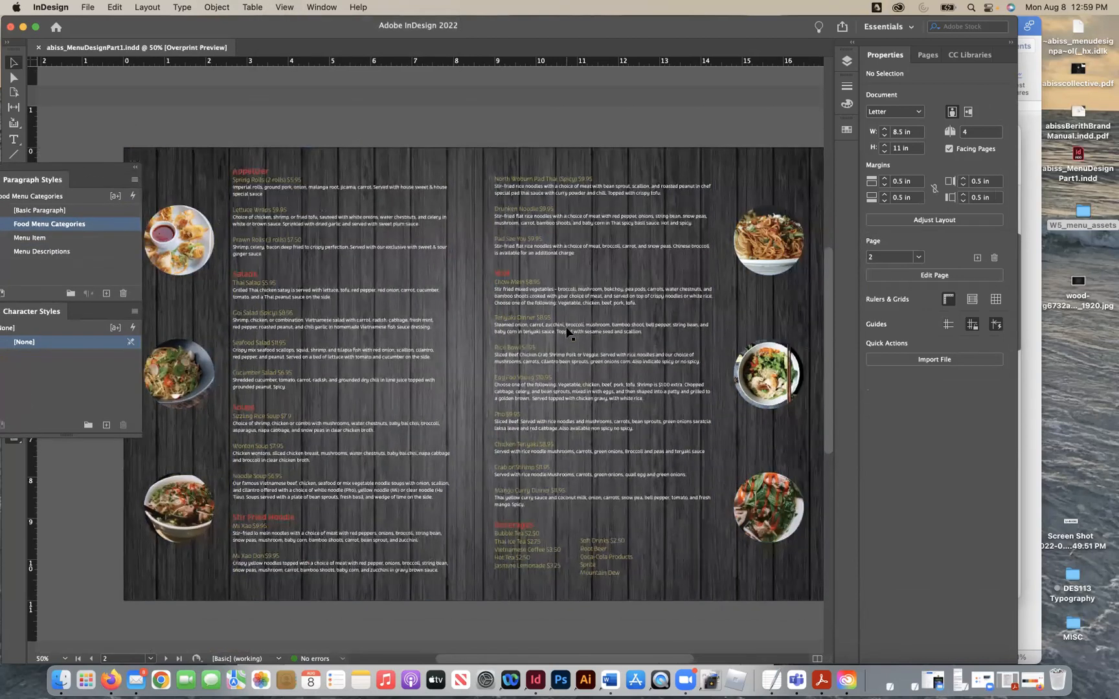
scroll(566, 332, "right", 2)
scroll(565, 332, "down", 1)
scroll(566, 332, "left", 2)
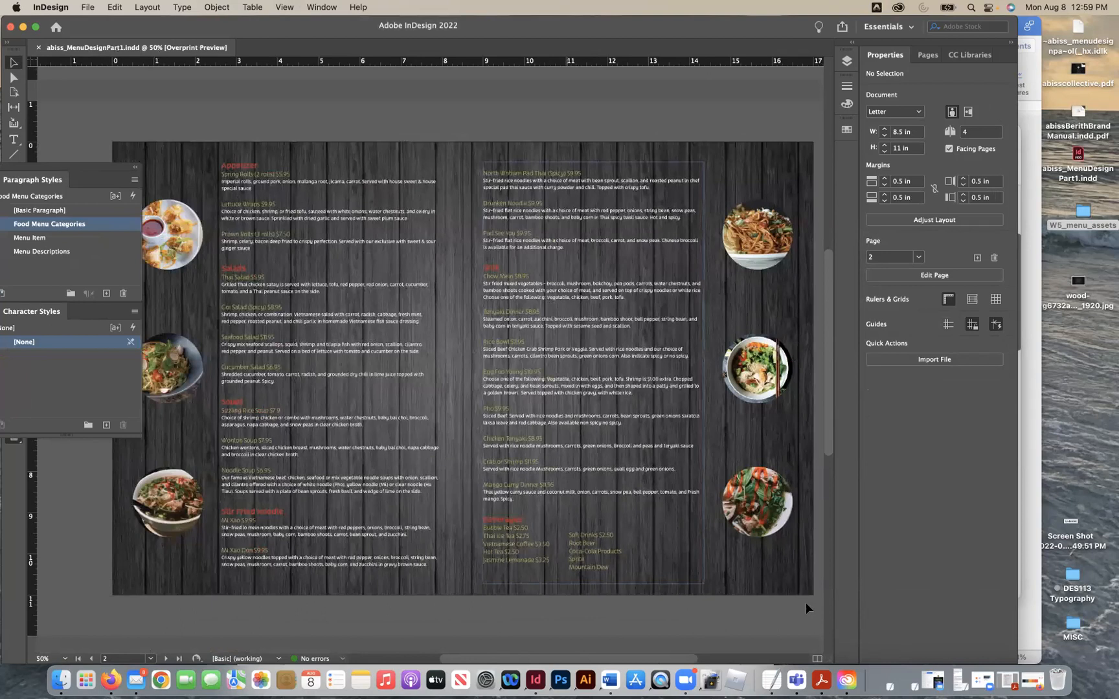
left_click(603, 543)
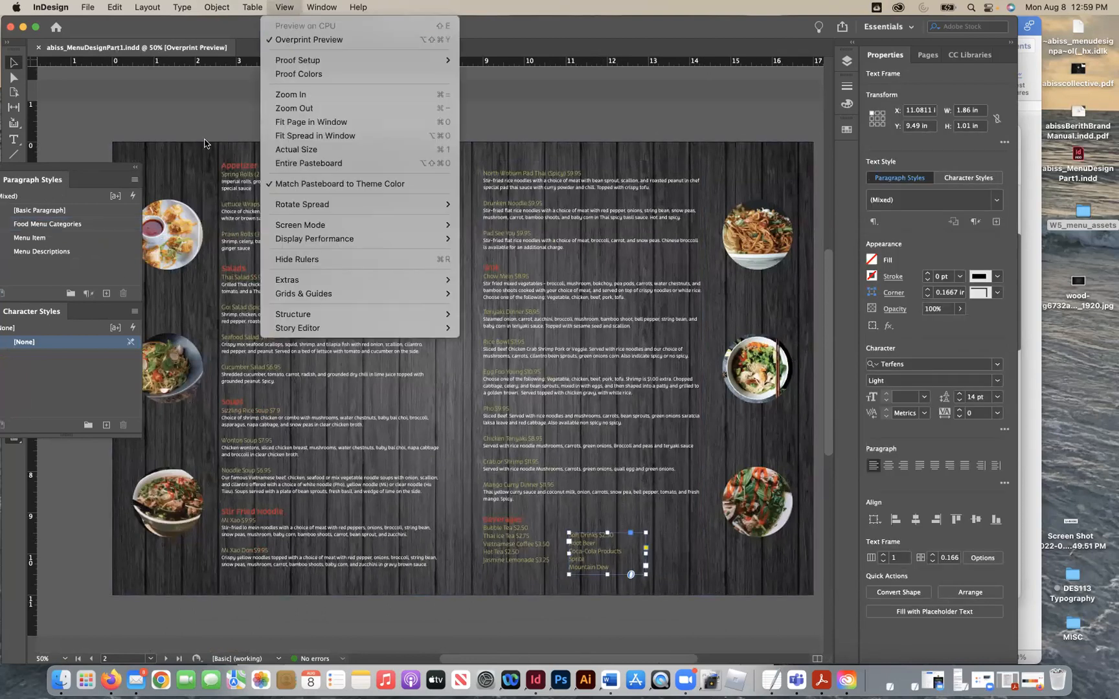
left_click_drag(24, 171, 116, 141)
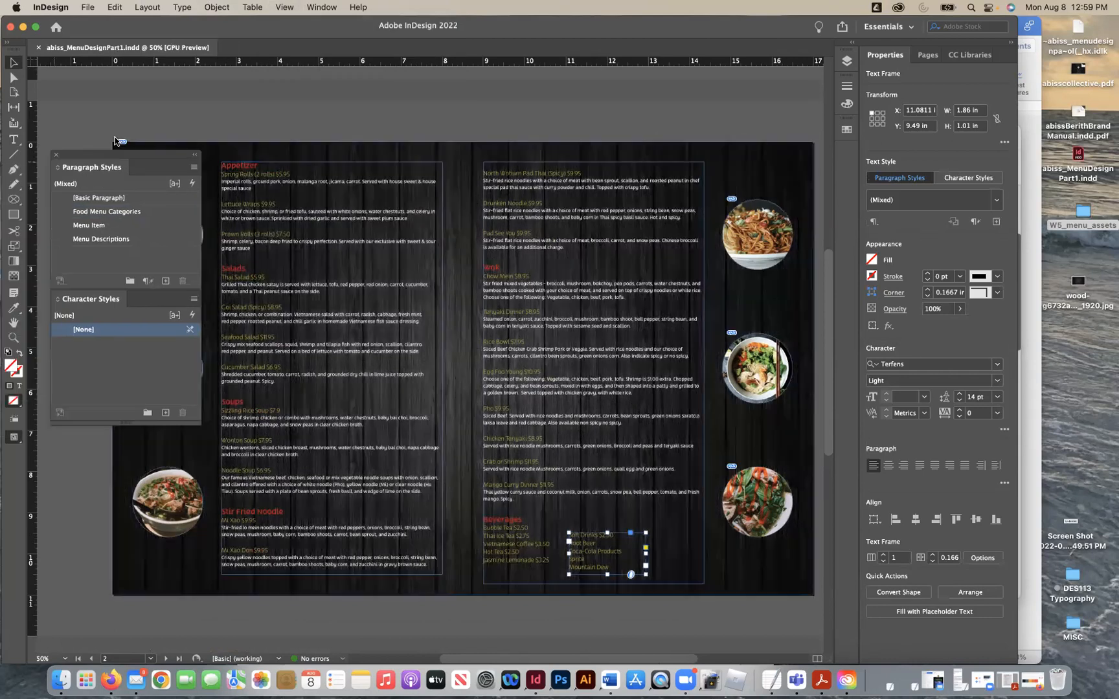
Step: Add a horizontal guide at about 9.43 in beside the Beverages list and move the Soft Drinks frame up to line up with that list
left_click(11, 336)
left_click(566, 544)
left_click(428, 438)
key("v")
left_click_drag(291, 65, 329, 231)
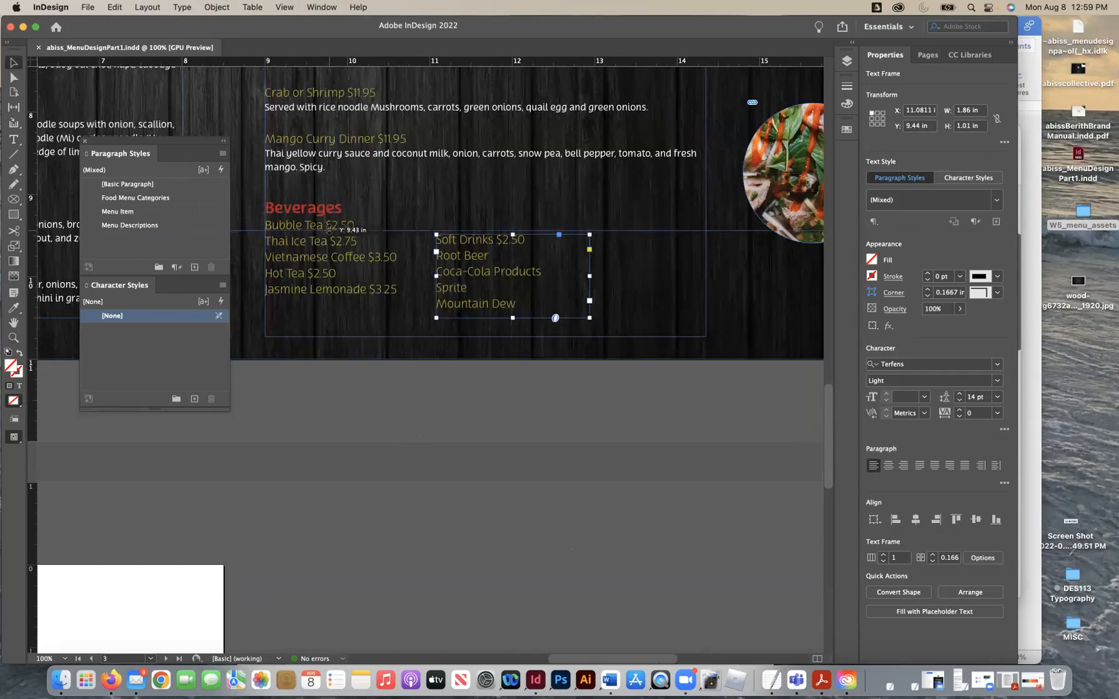
left_click_drag(450, 265, 449, 253)
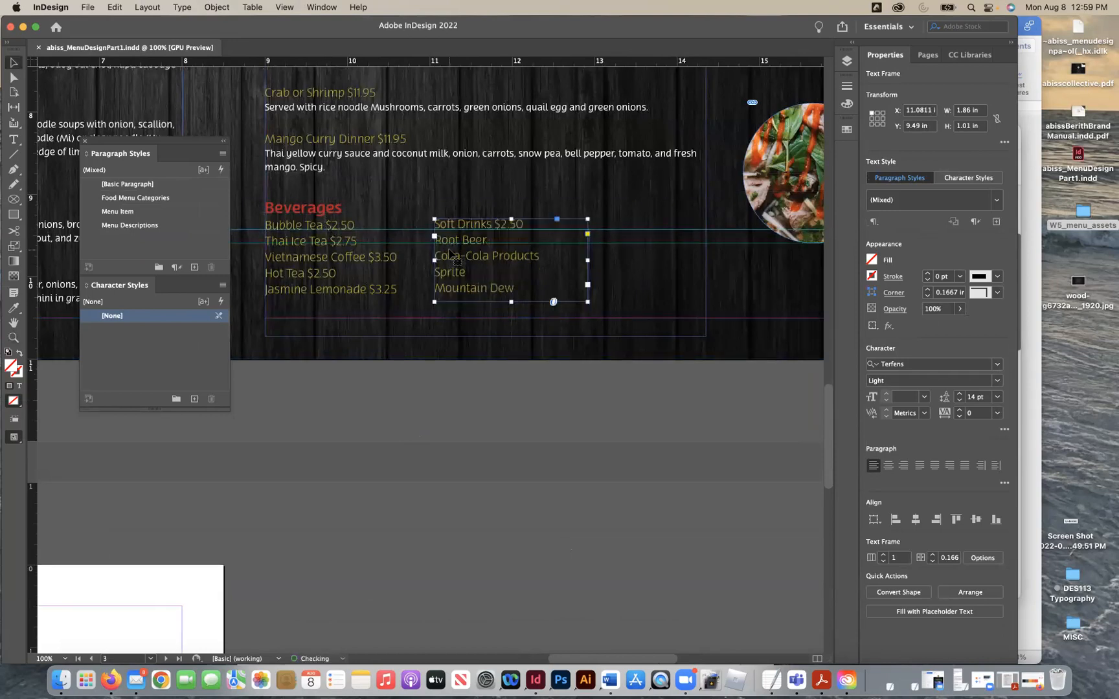
left_click(498, 447)
Step: Package the menu document into a folder on the Desktop with fonts, linked graphics, IDML and a [High Quality Print] PDF, after checking its links and images
left_click(278, 7)
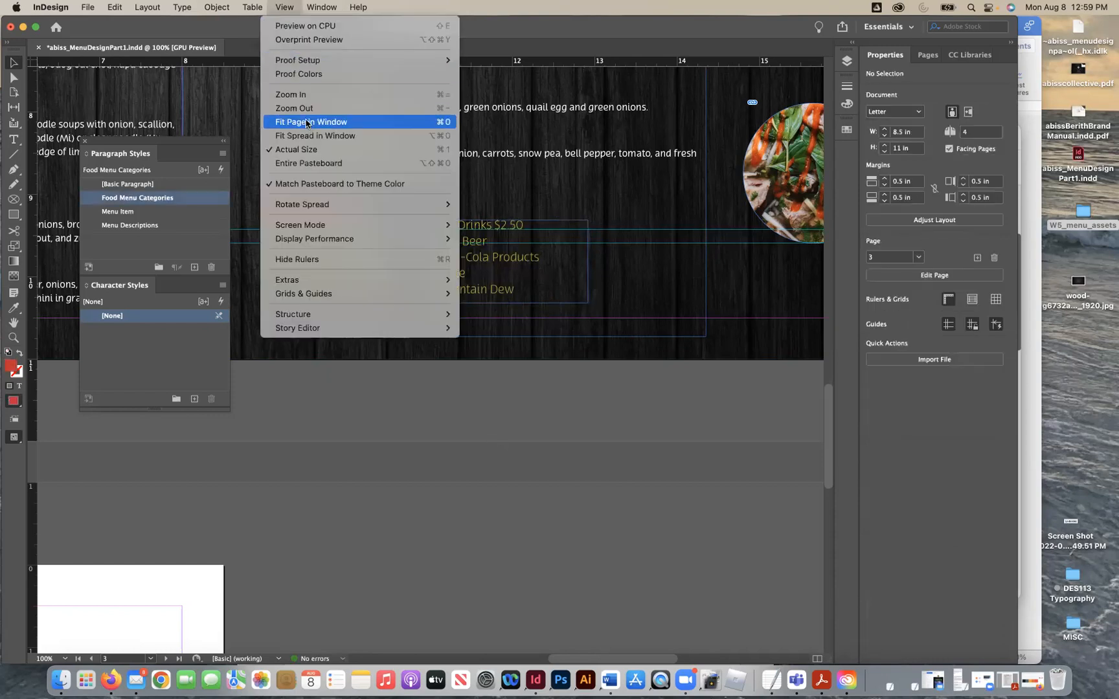
left_click(307, 122)
key("super+minus")
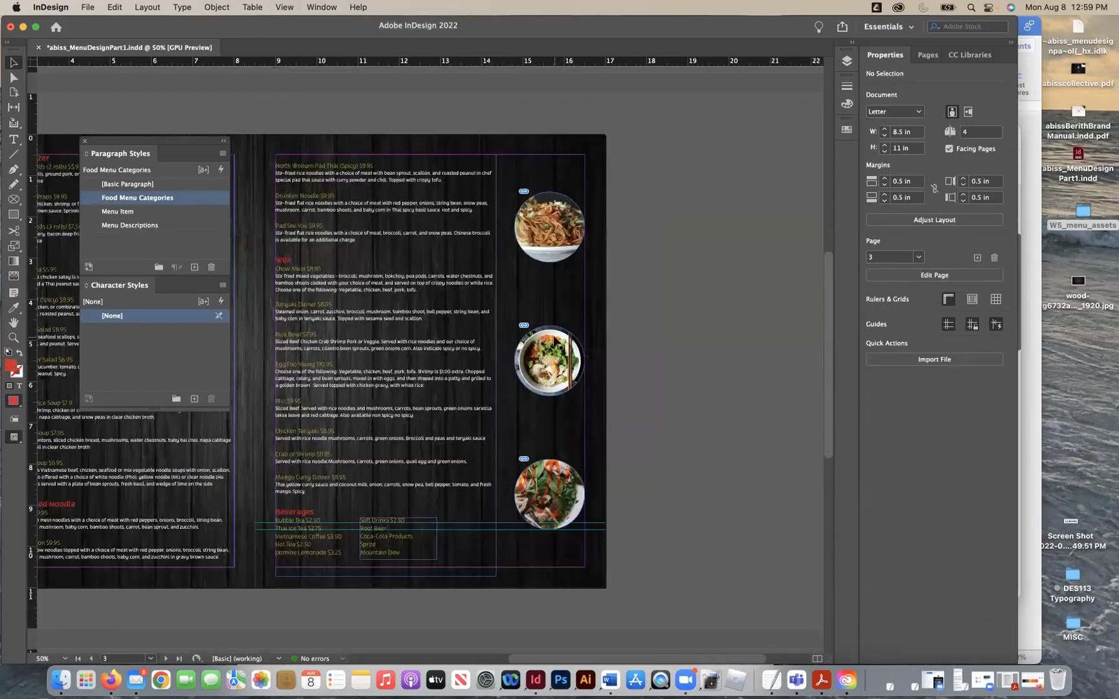
scroll(577, 338, "left", 10)
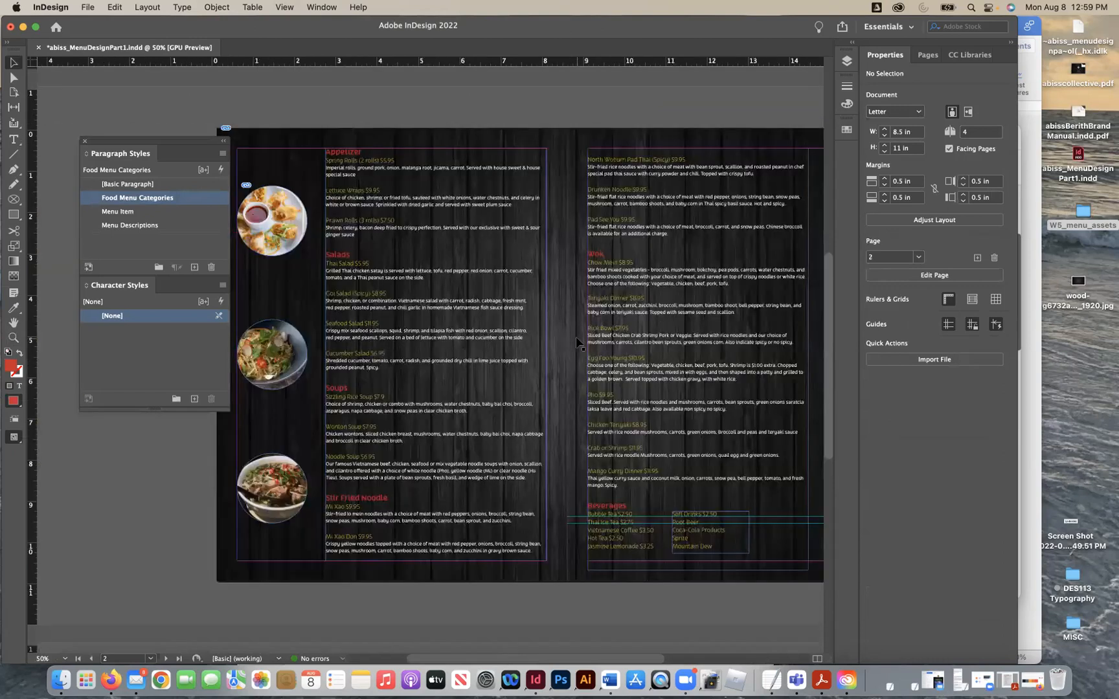
left_click(86, 6)
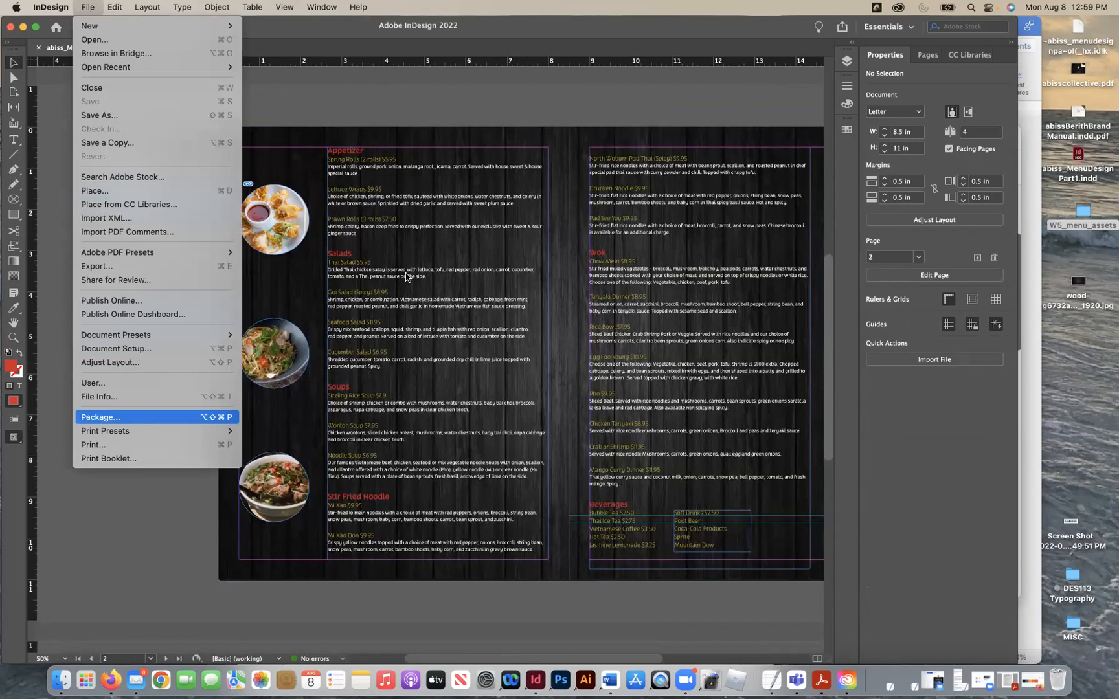
key("Return")
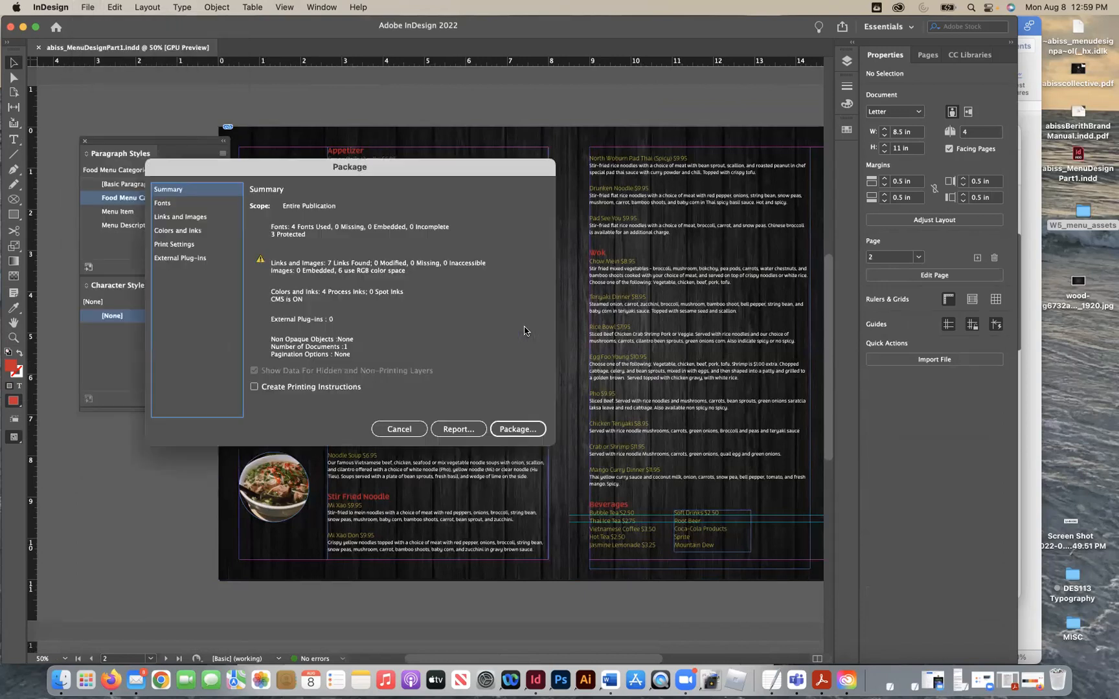
left_click(213, 205)
left_click(206, 224)
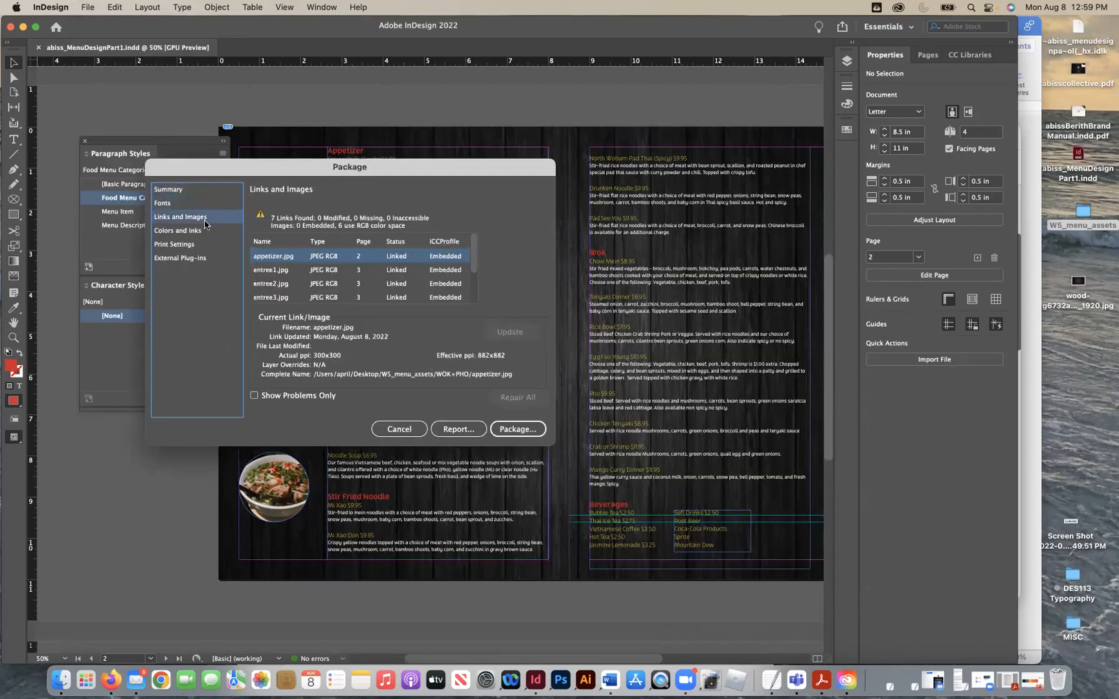
left_click(520, 430)
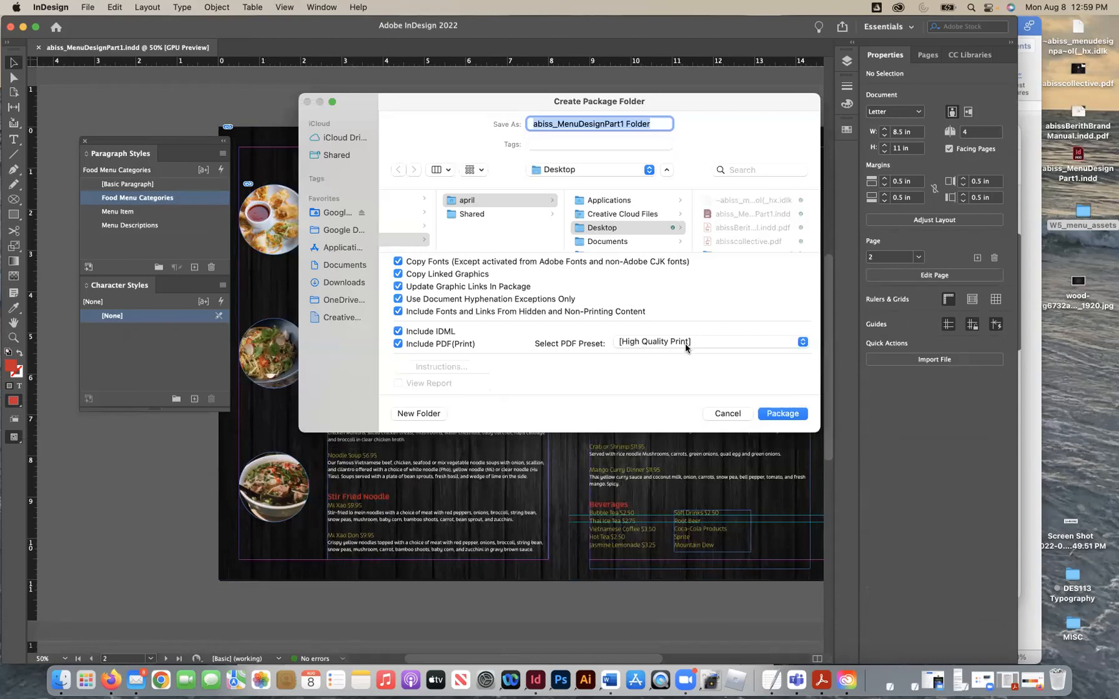
left_click(773, 413)
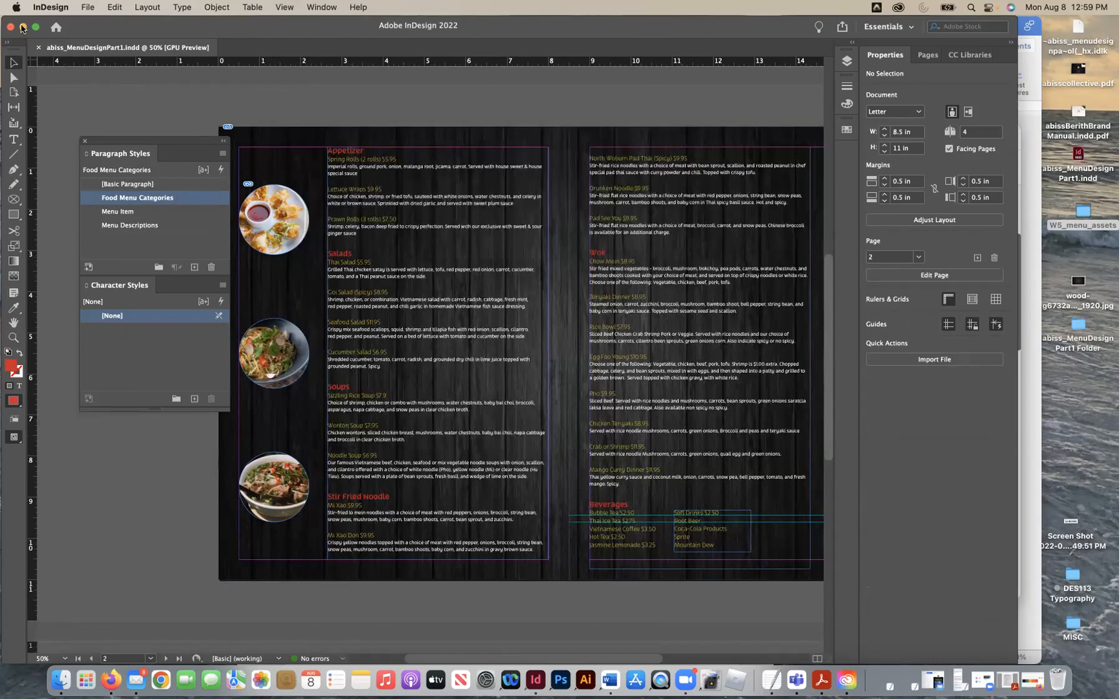
Step: Minimize the InDesign, Finder, Creative Cloud and Word windows to clear the desktop
left_click(22, 27)
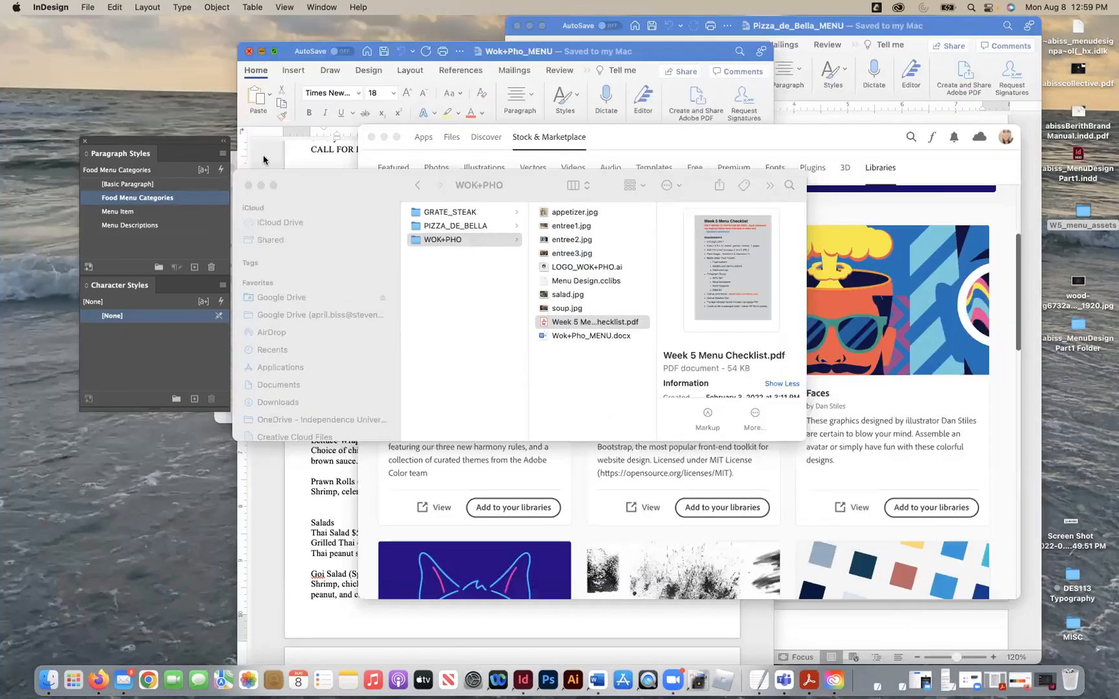
left_click(256, 168)
left_click(384, 137)
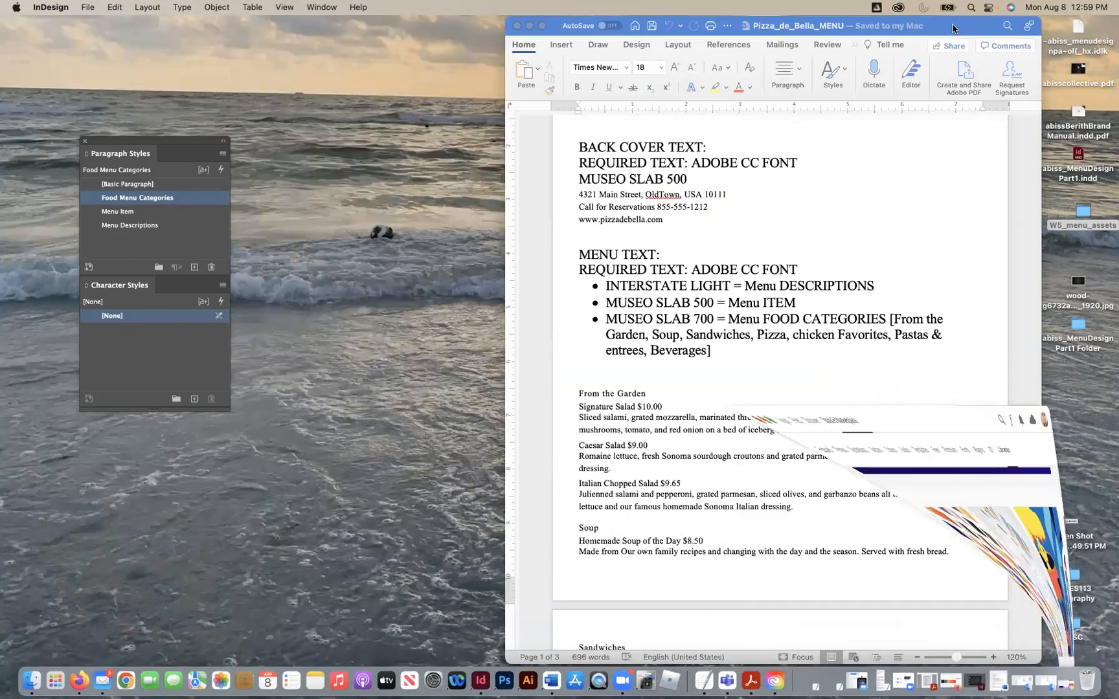
left_click_drag(952, 28, 876, 237)
left_click(452, 235)
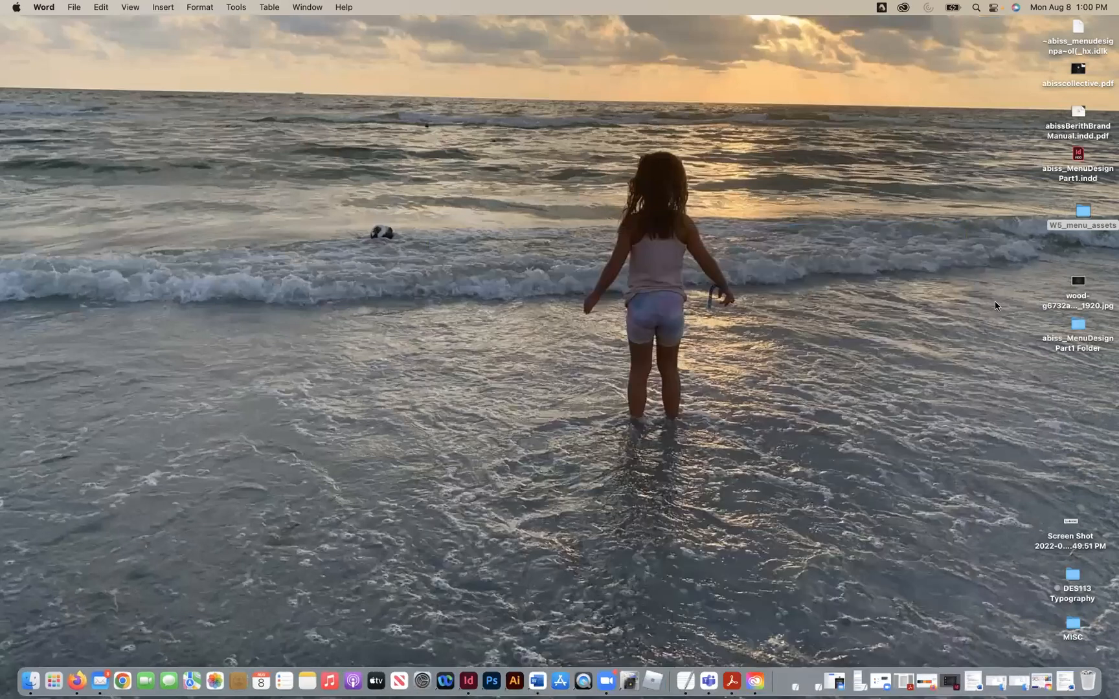
Step: Move the packaged menu folder to an open area of the desktop, and open its PDF in Acrobat to view the menu pages
left_click_drag(1079, 322, 492, 303)
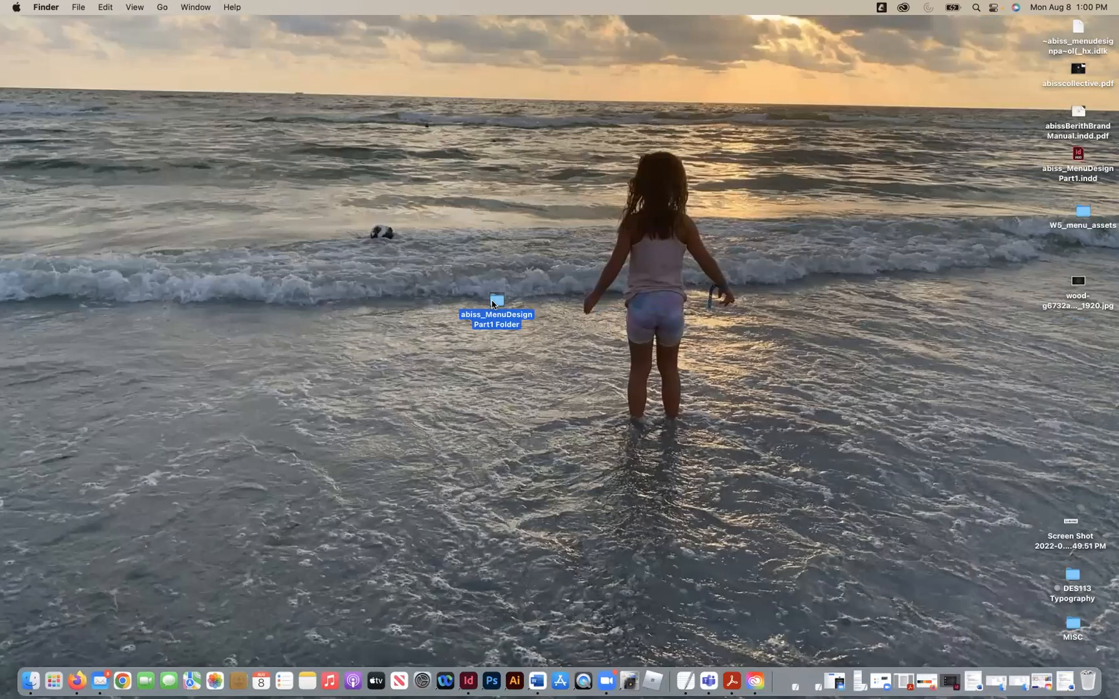
double_click(492, 304)
double_click(742, 238)
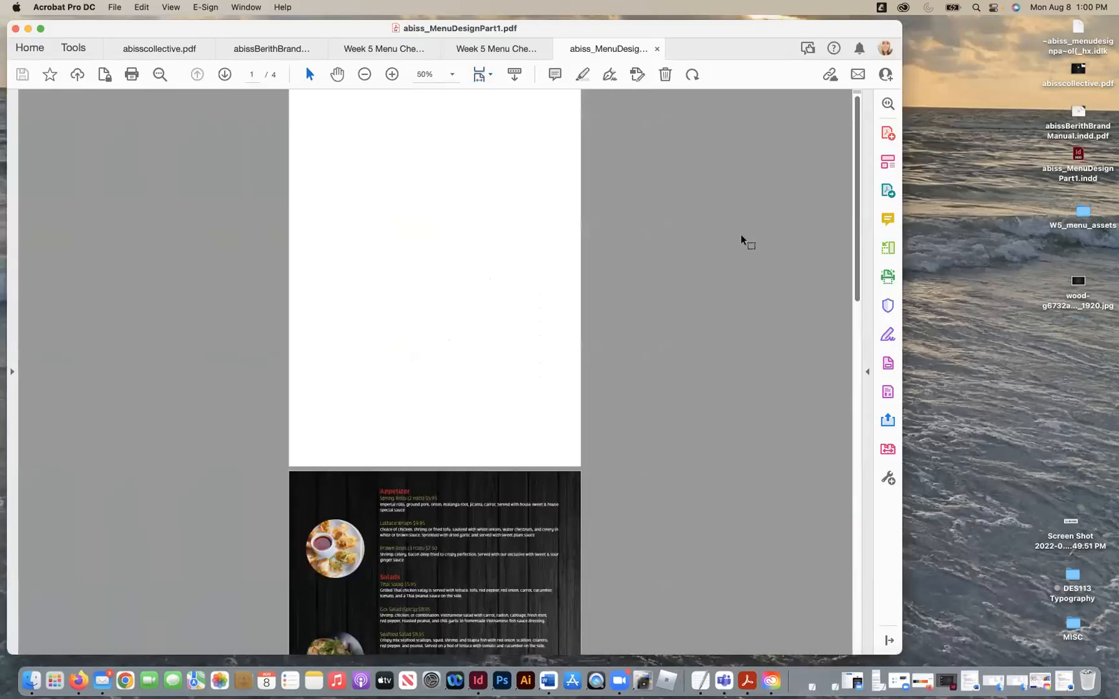
scroll(742, 239, "down", 5)
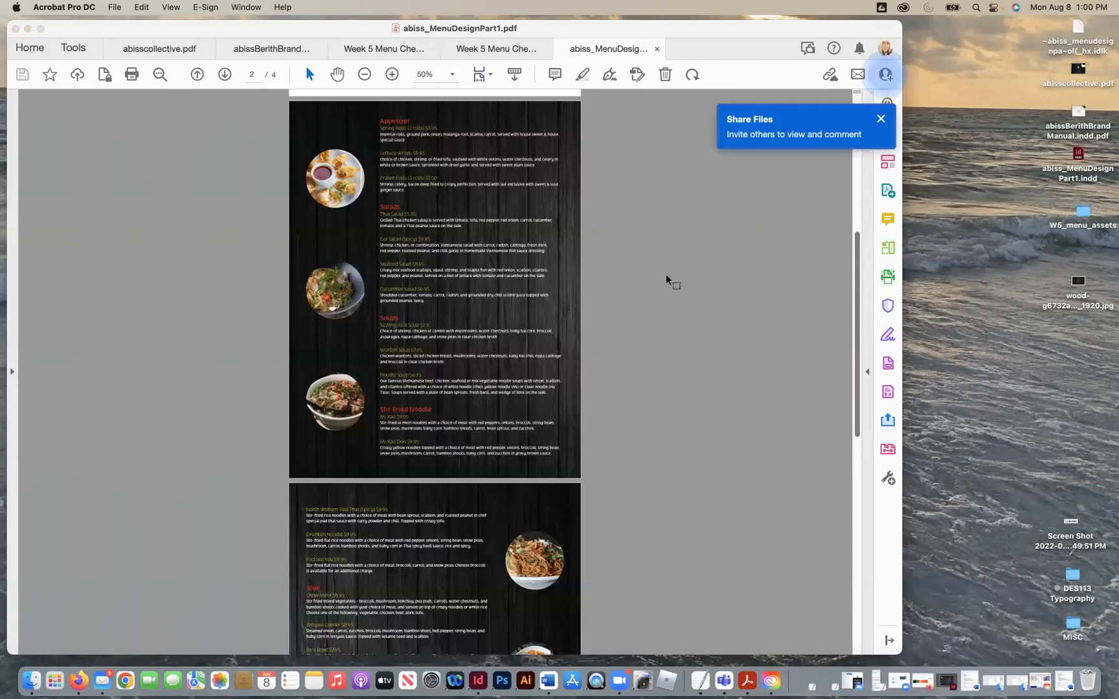
scroll(421, 233, "up", 1)
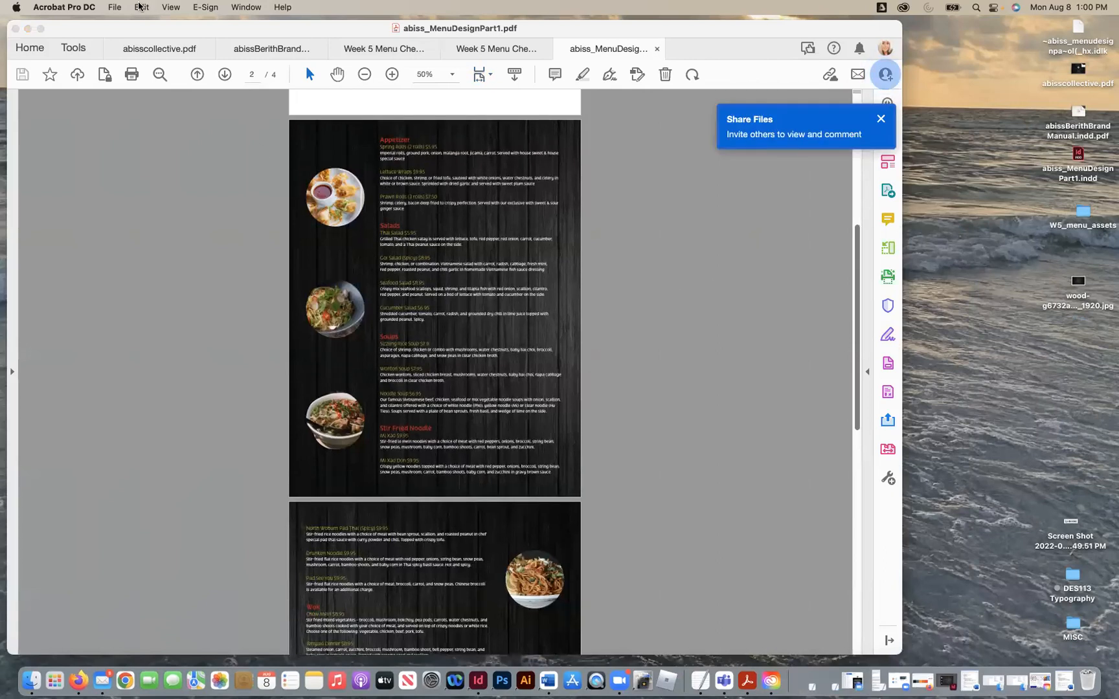
Step: Set Acrobat's default page layout to Two-Up in the Page Display preferences
left_click(117, 7)
mouse_move(81, 6)
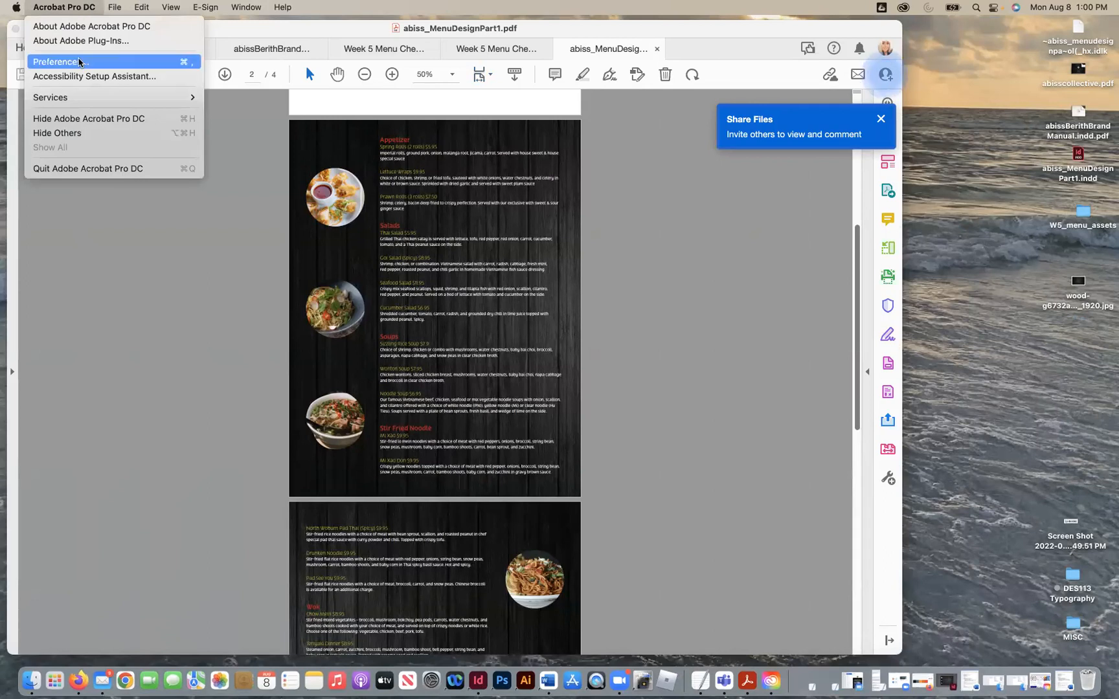
left_click(81, 62)
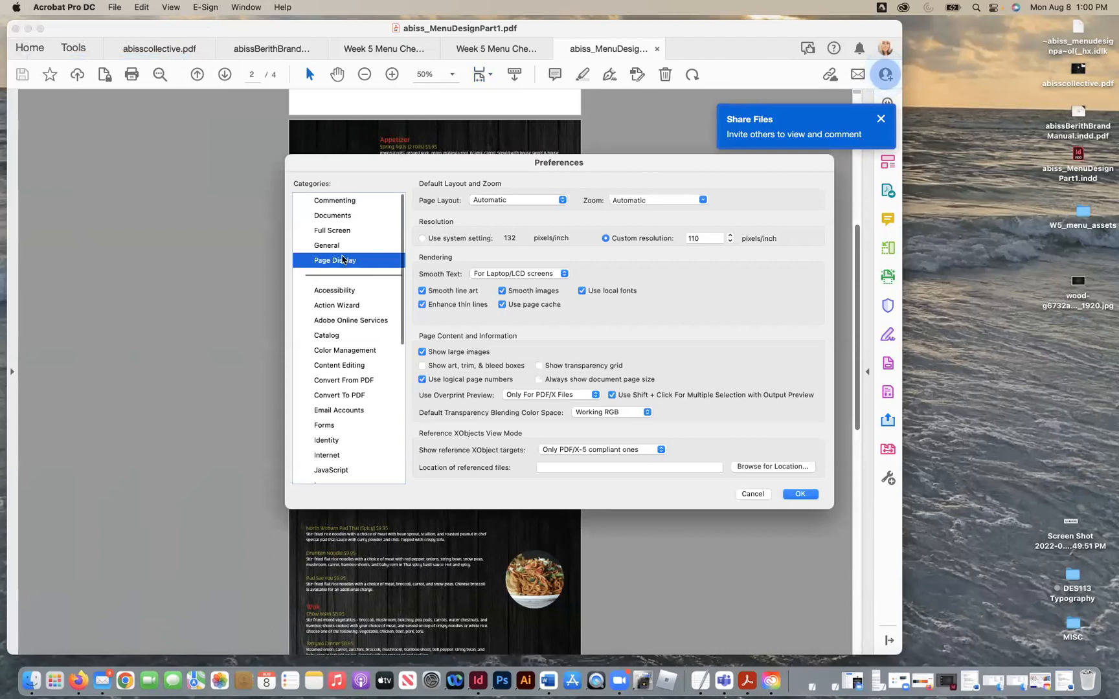
left_click(518, 201)
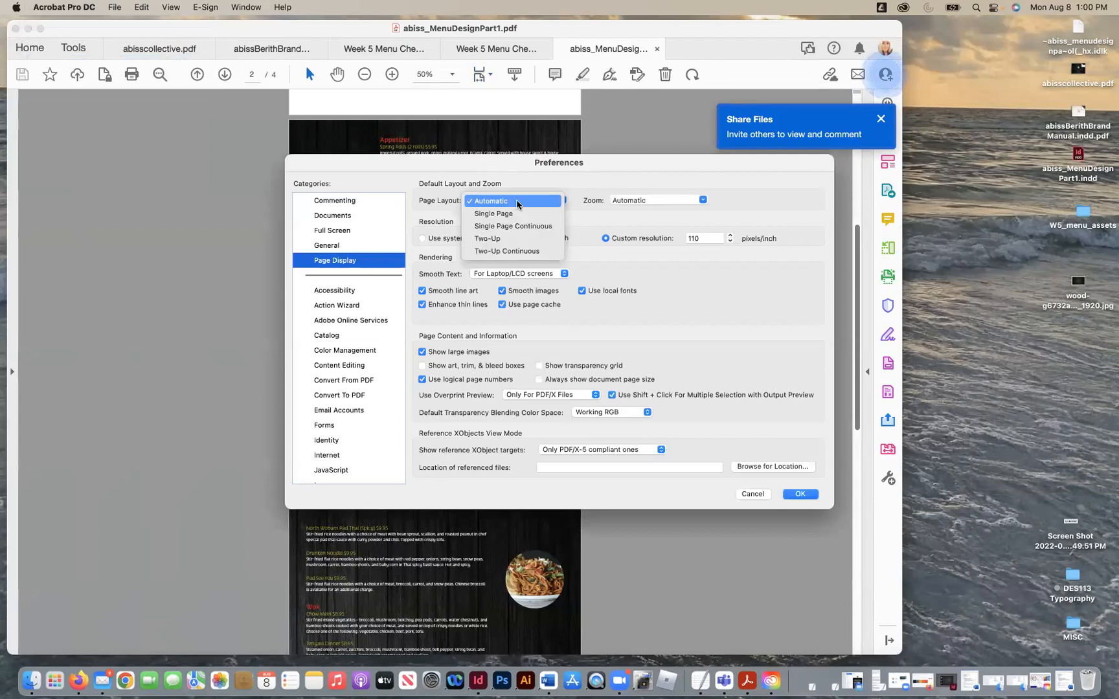
left_click(508, 238)
left_click(810, 496)
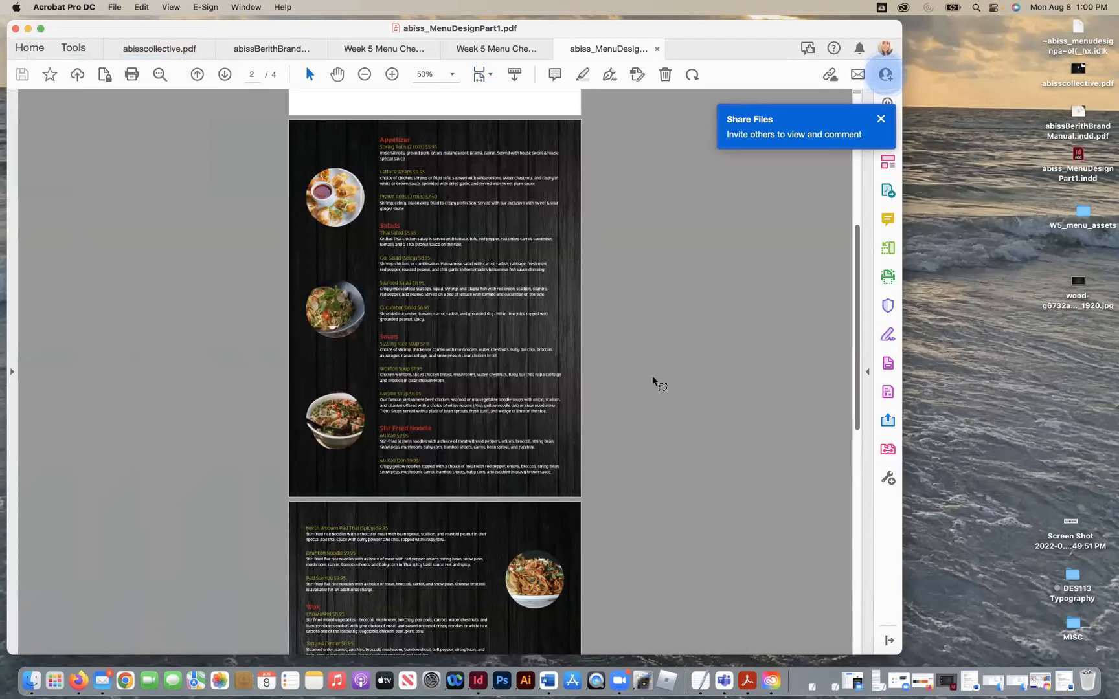
Step: Look through the exported menu PDF to check how its pages are laid out
scroll(652, 380, "up", 5)
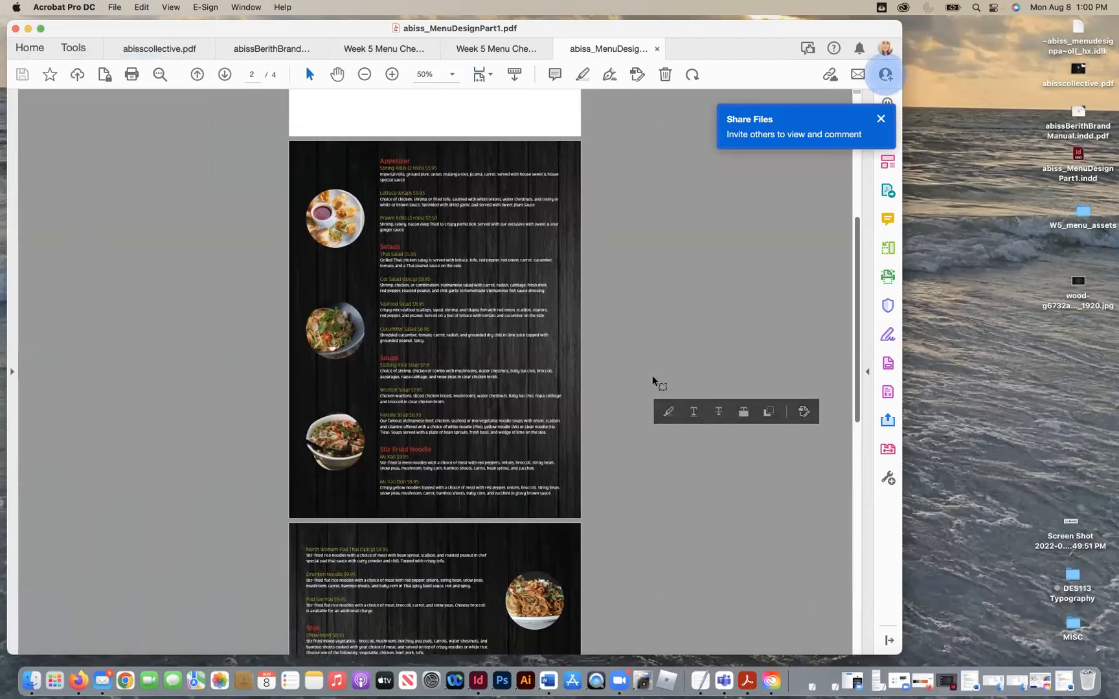
scroll(575, 298, "down", 9)
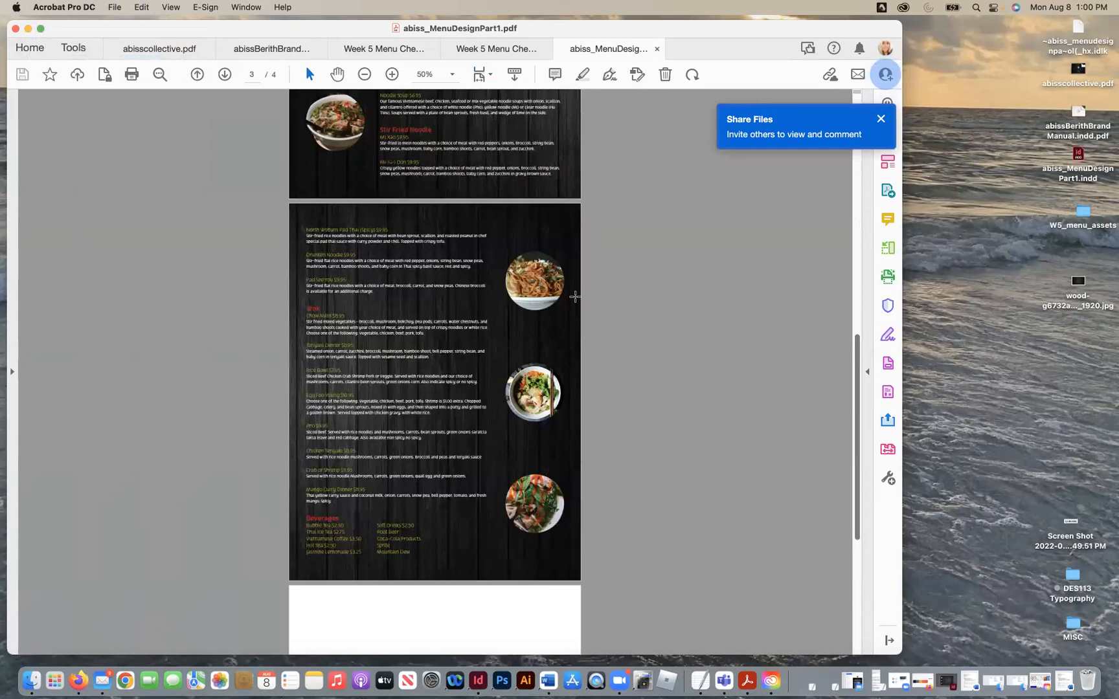
scroll(575, 296, "up", 10)
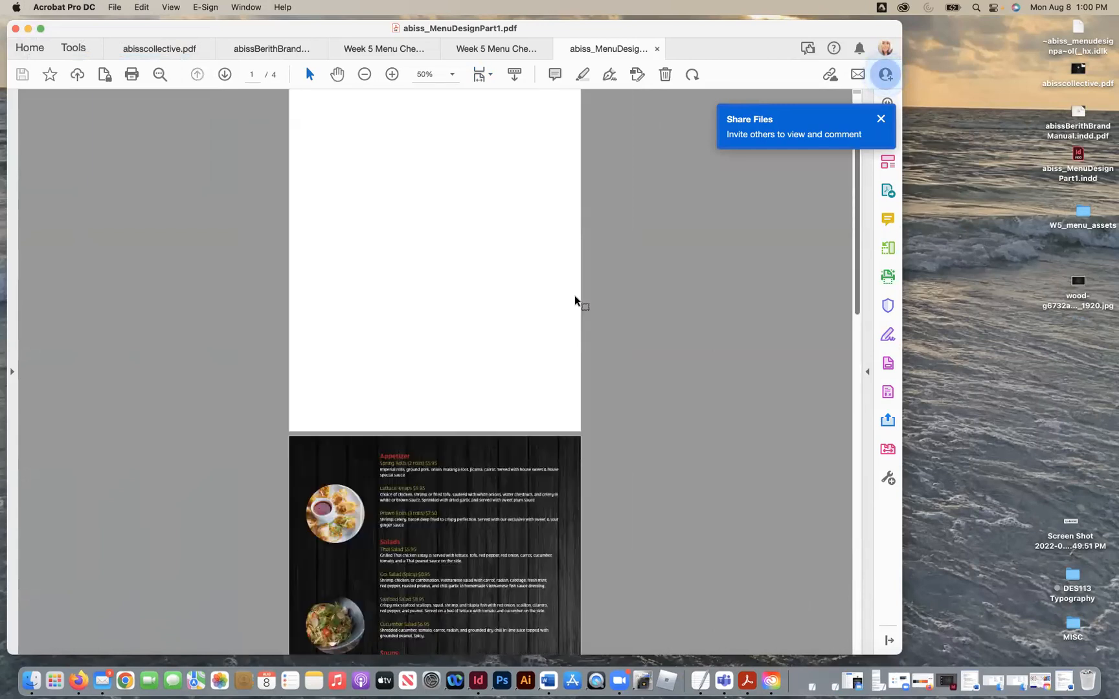
scroll(575, 299, "down", 4)
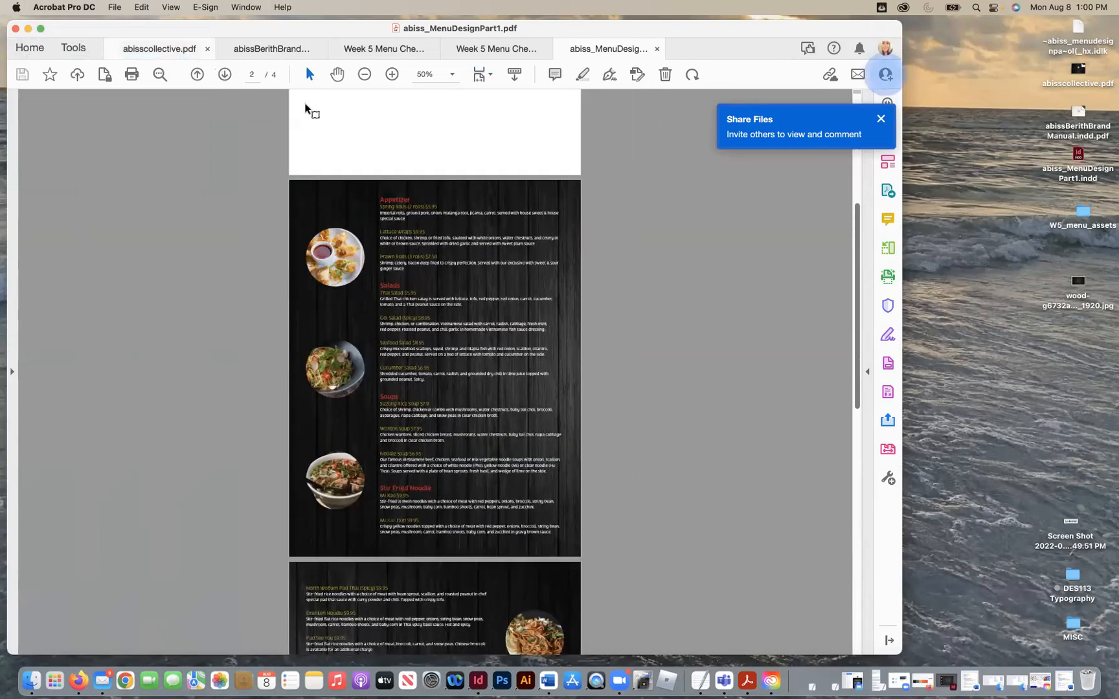
scroll(379, 237, "down", 4)
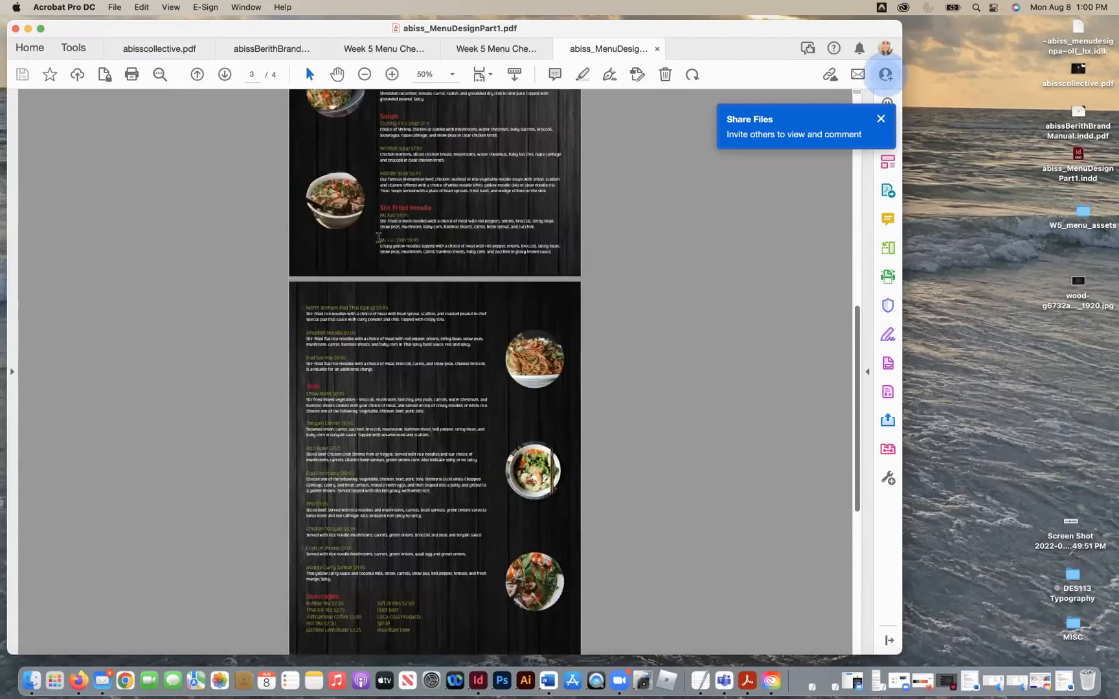
scroll(378, 237, "down", 2)
scroll(378, 238, "up", 4)
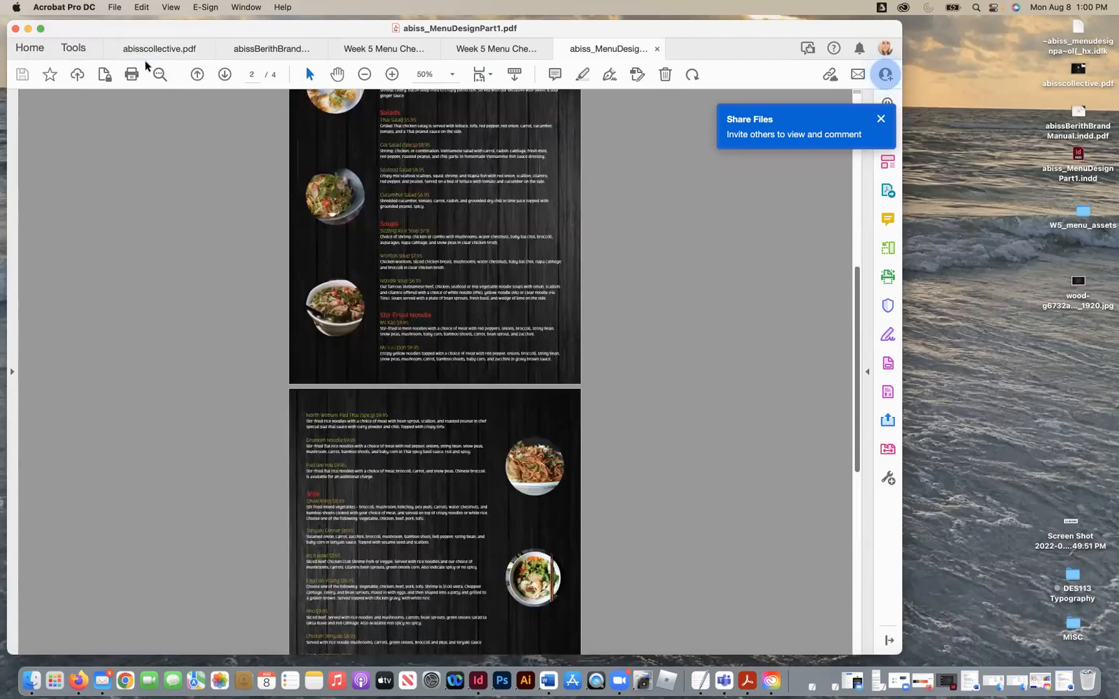
Step: Display the menu PDF's pages side by side in a two-page view
left_click(114, 7)
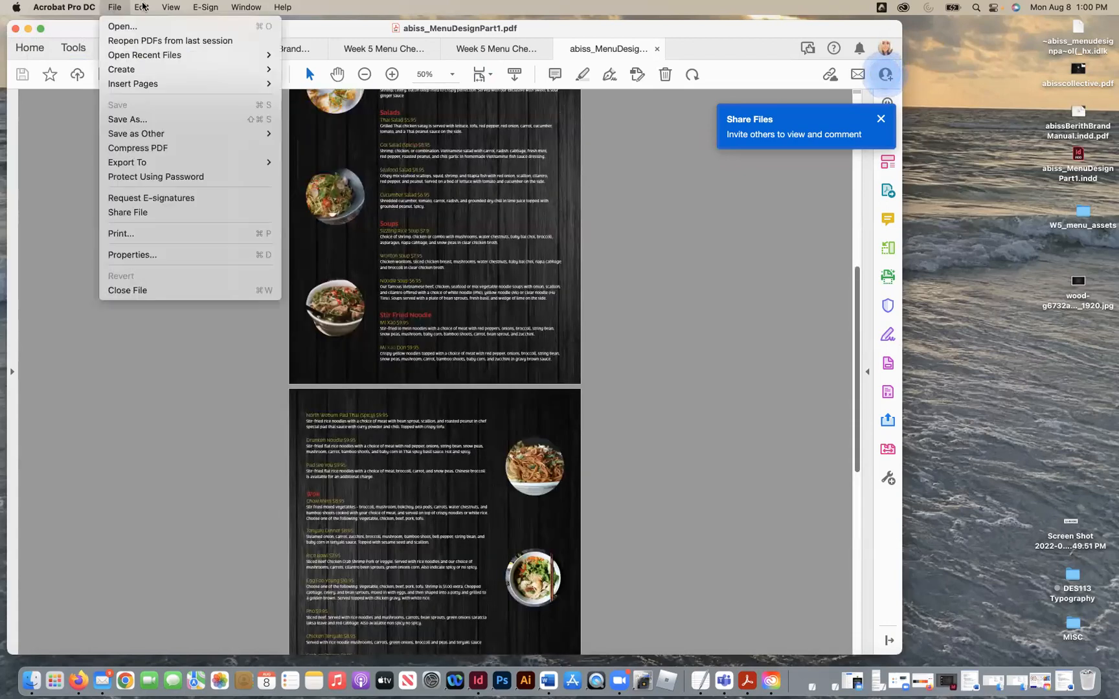
mouse_move(171, 7)
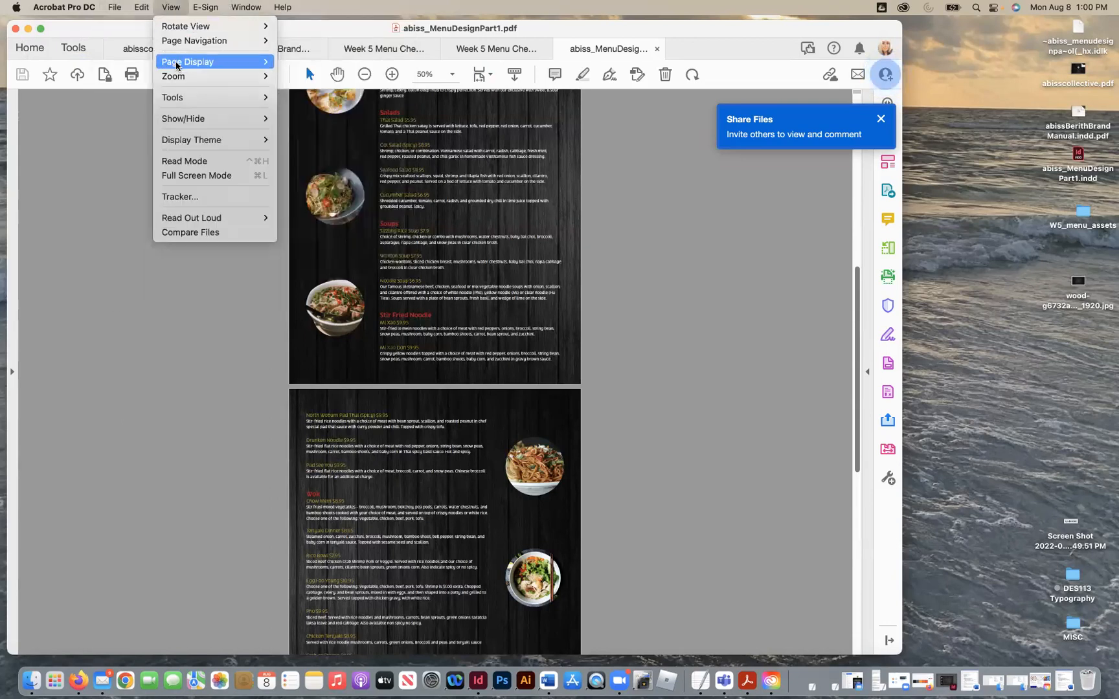
mouse_move(177, 63)
left_click(330, 99)
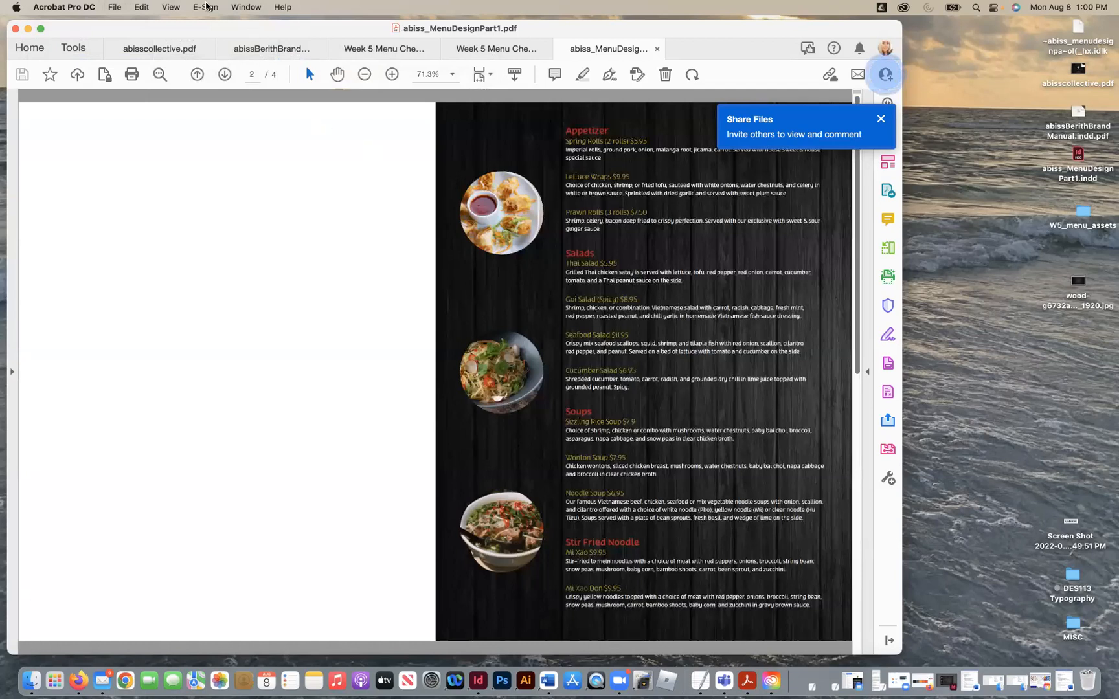
left_click(121, 7)
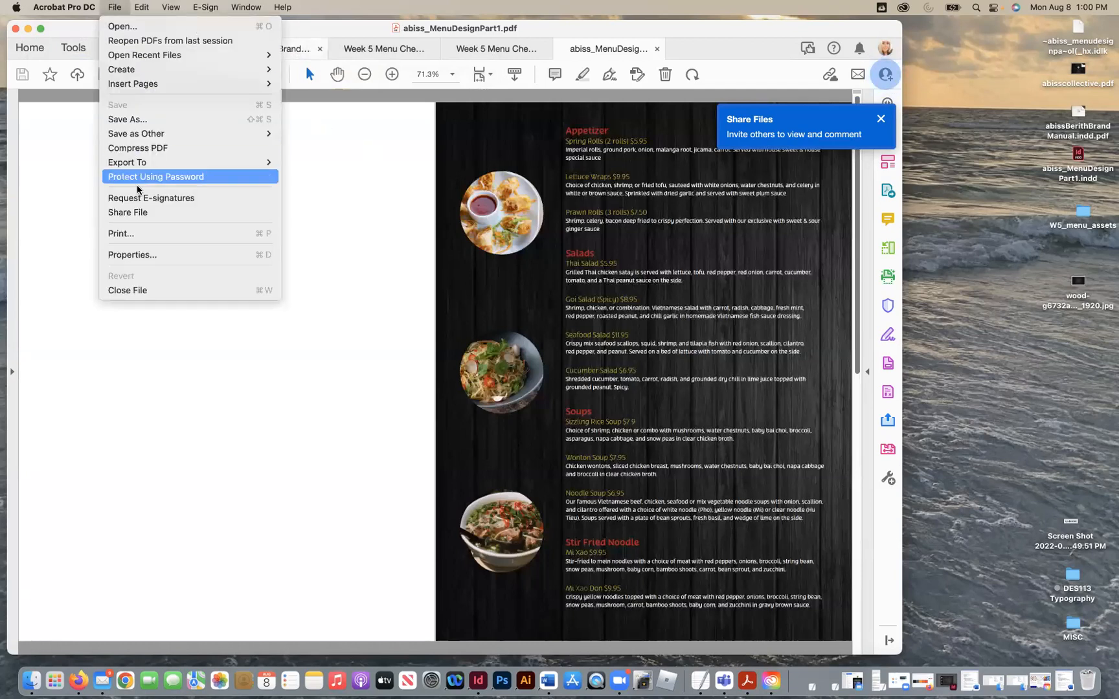
left_click(54, 199)
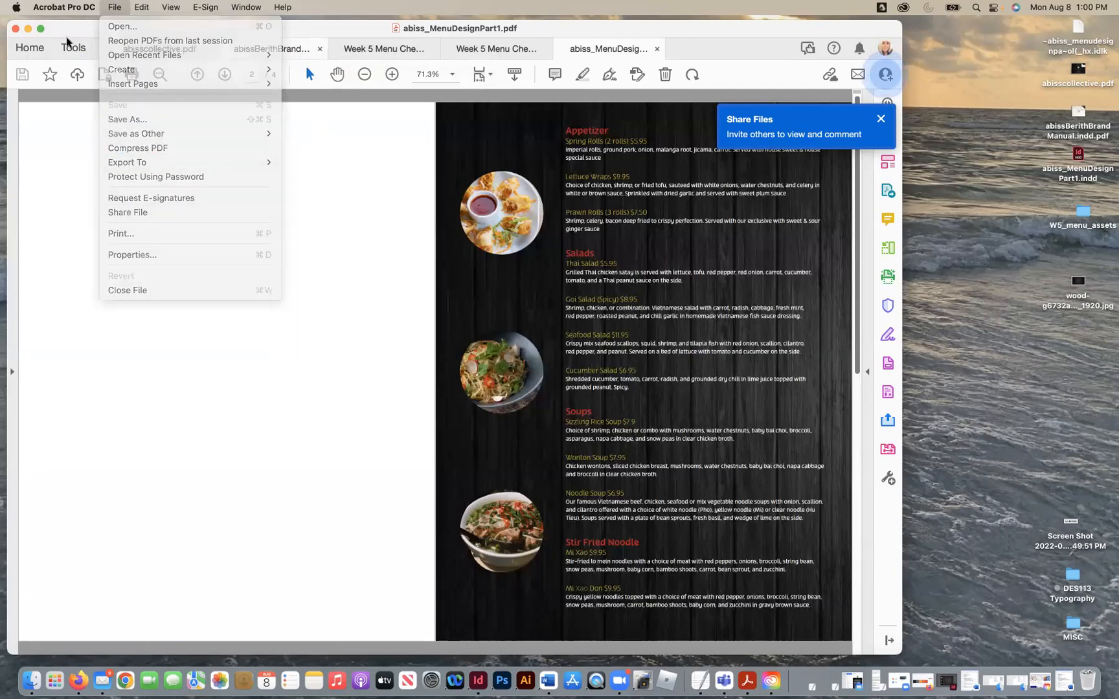
left_click(73, 48)
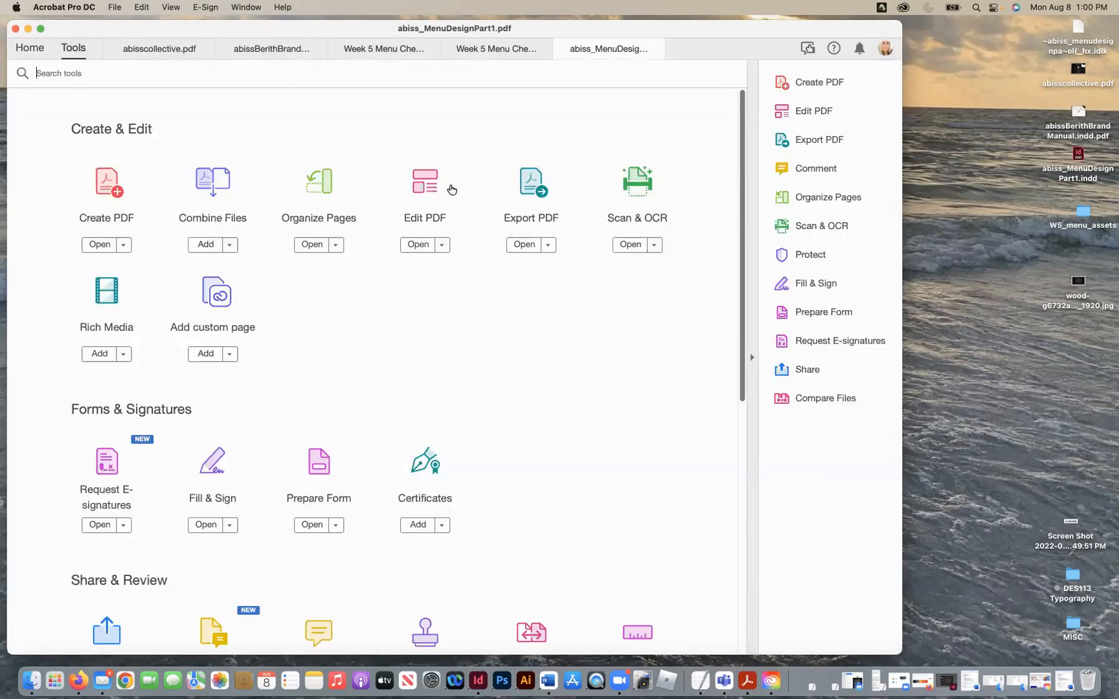
left_click(422, 182)
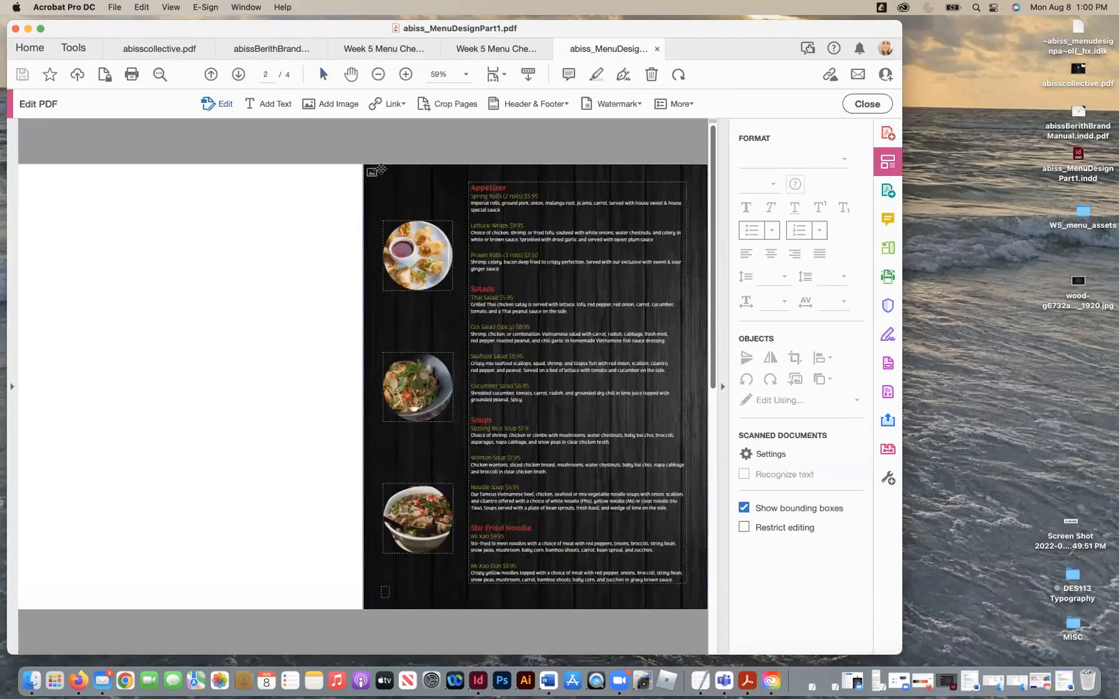
Step: Delete the blank first and last pages of the menu PDF with Organize Pages, and view the remaining pages as a spread at 50%
left_click(72, 48)
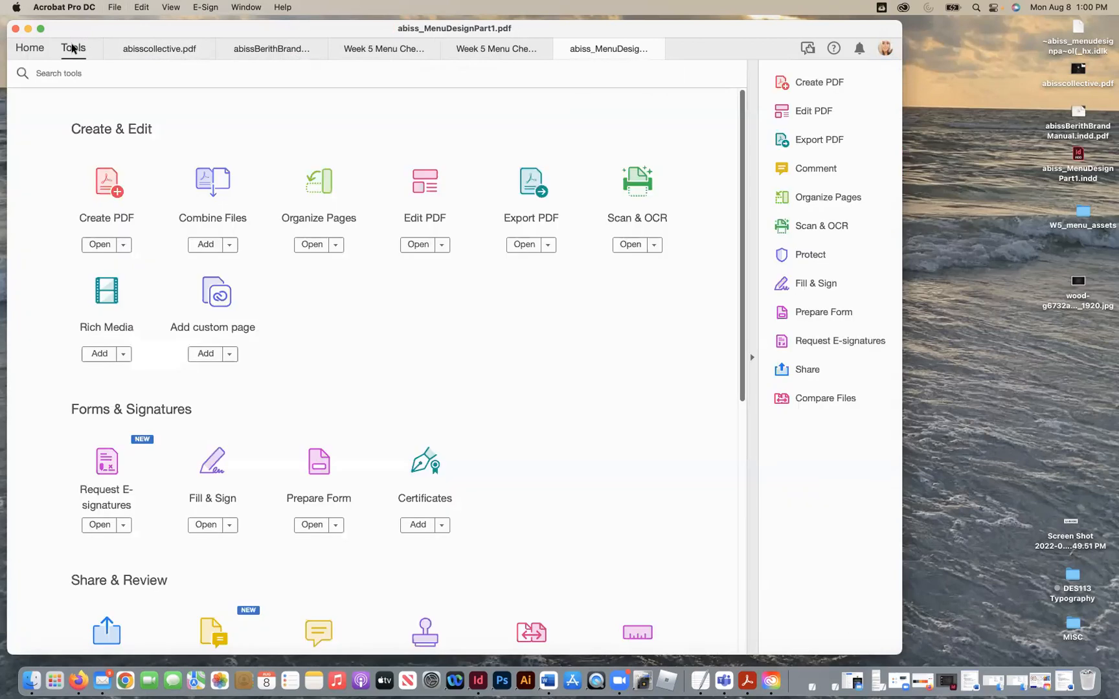
left_click(318, 182)
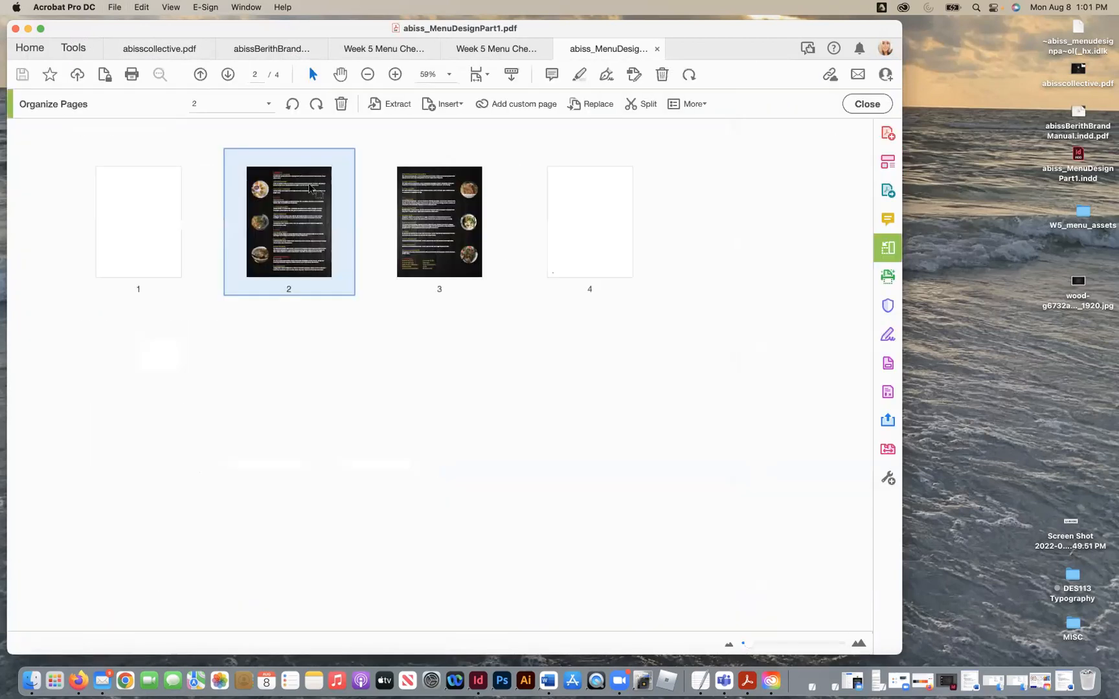
left_click(140, 226)
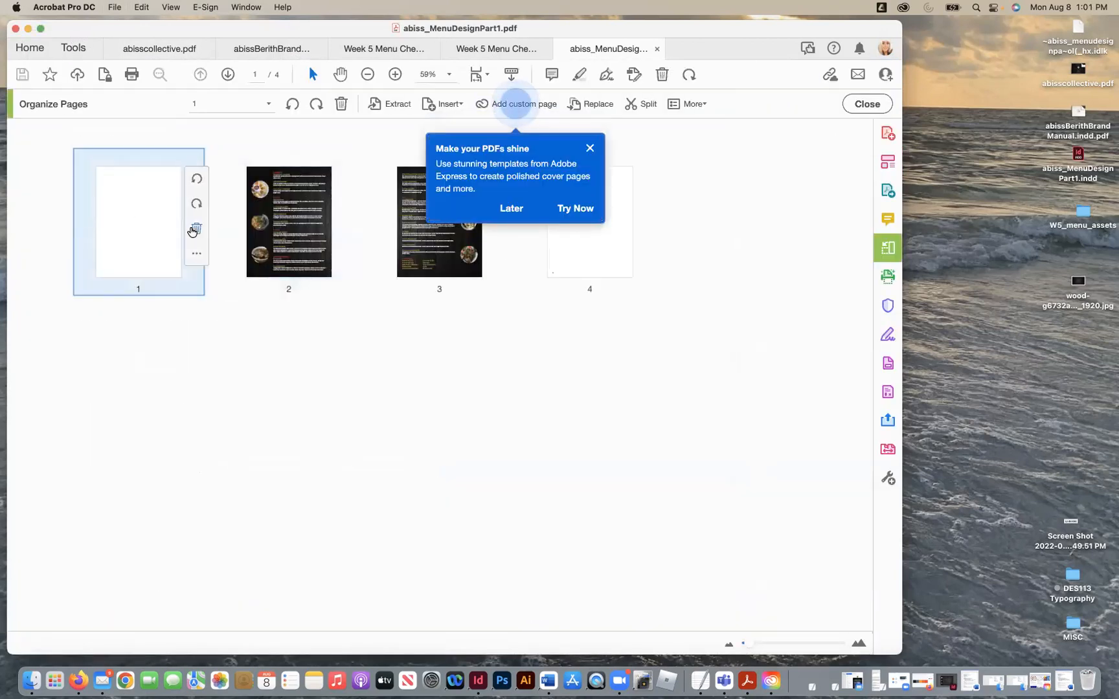
left_click(197, 228)
left_click(599, 252)
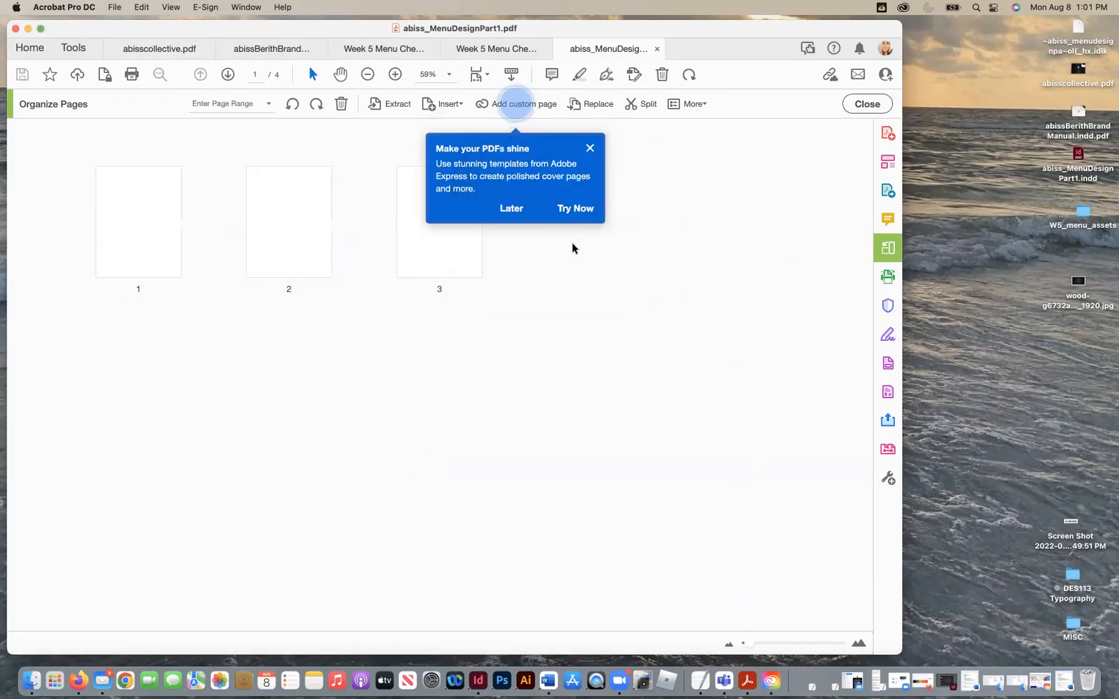
left_click(457, 250)
left_click(497, 229)
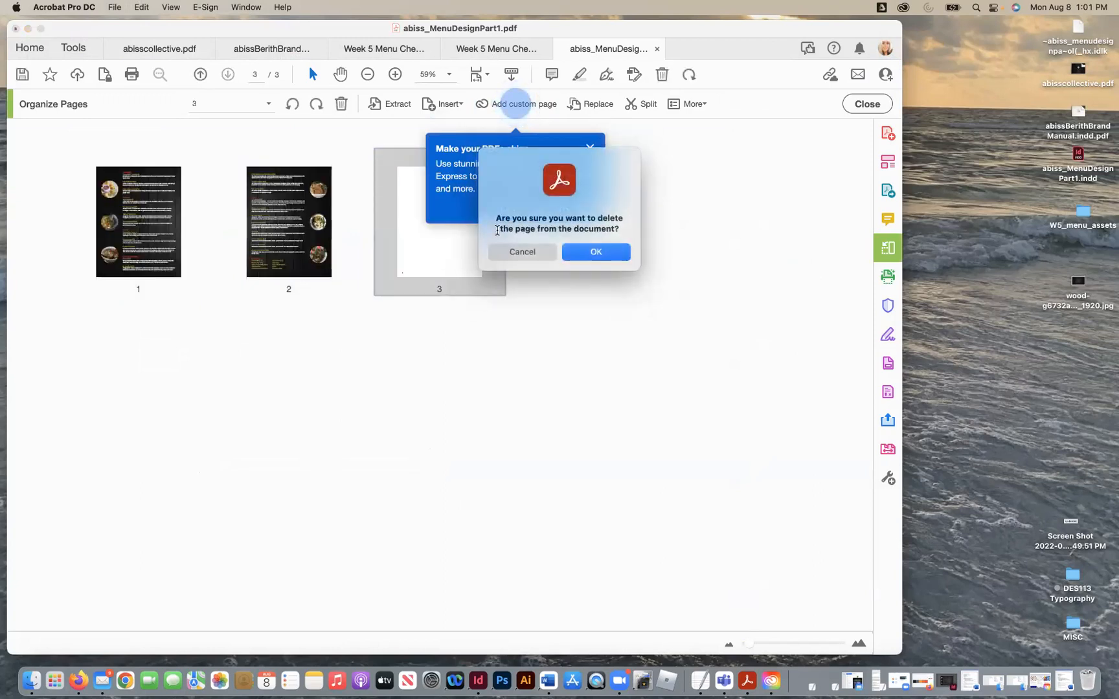
double_click(162, 260)
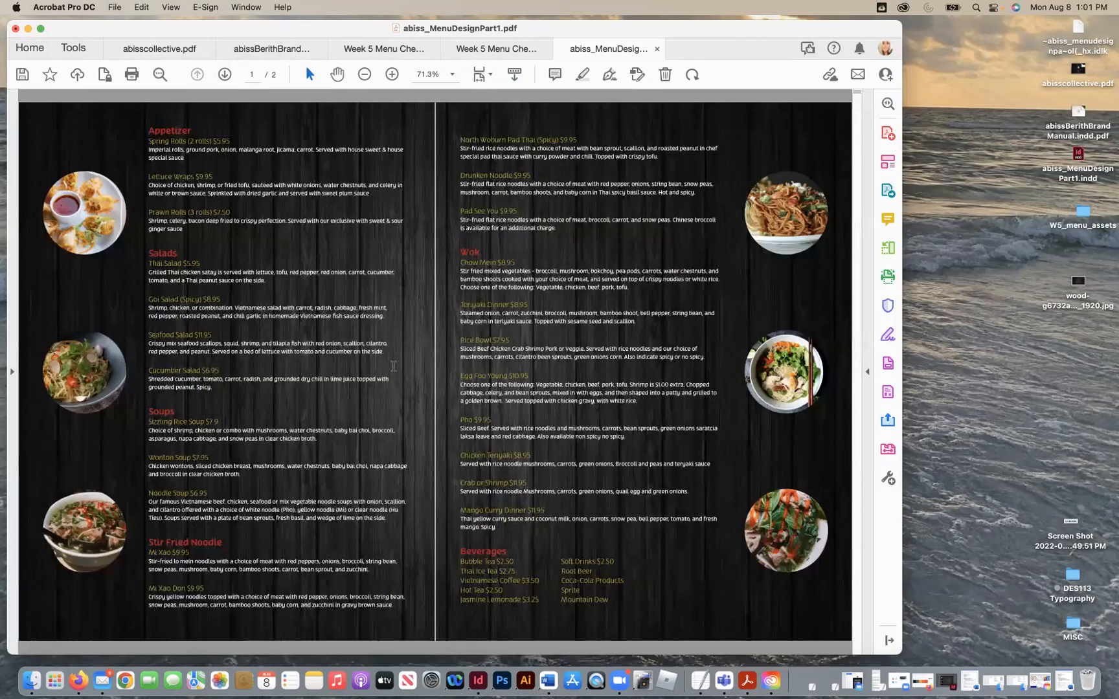
key("super+minus")
key("super+minus")
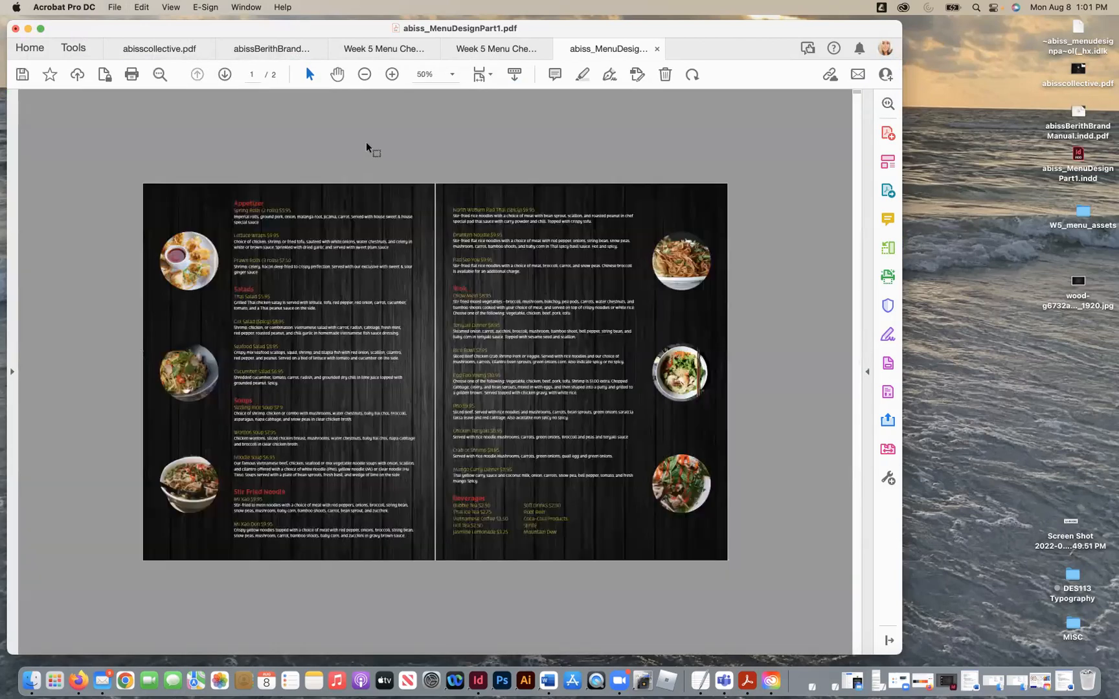
left_click(81, 52)
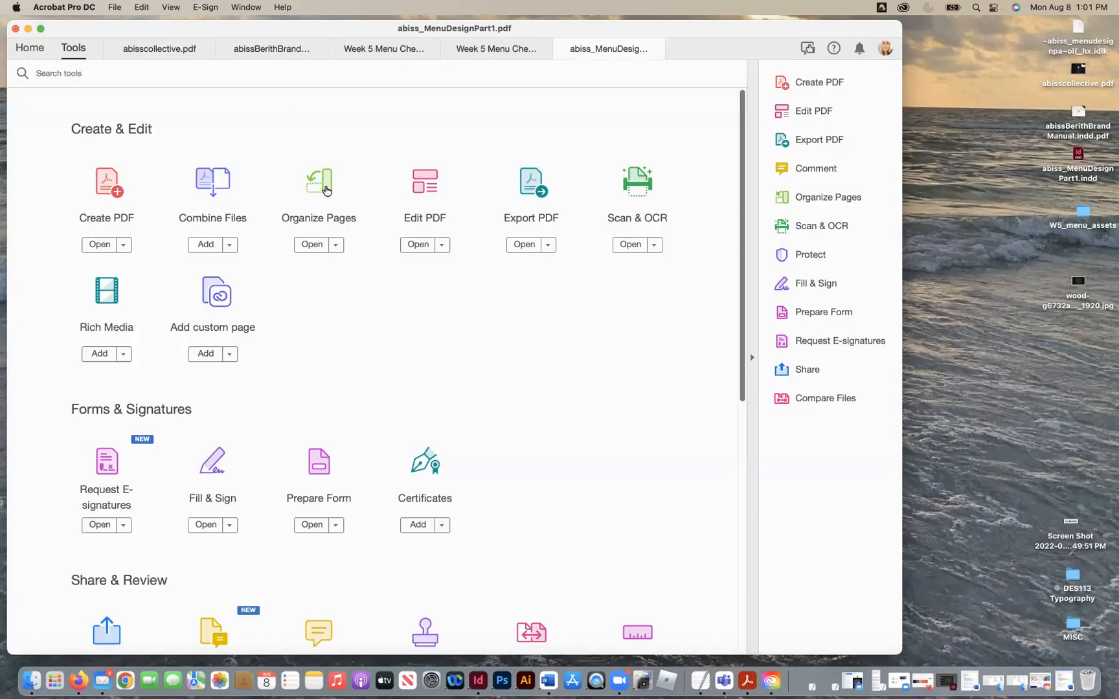
left_click(165, 53)
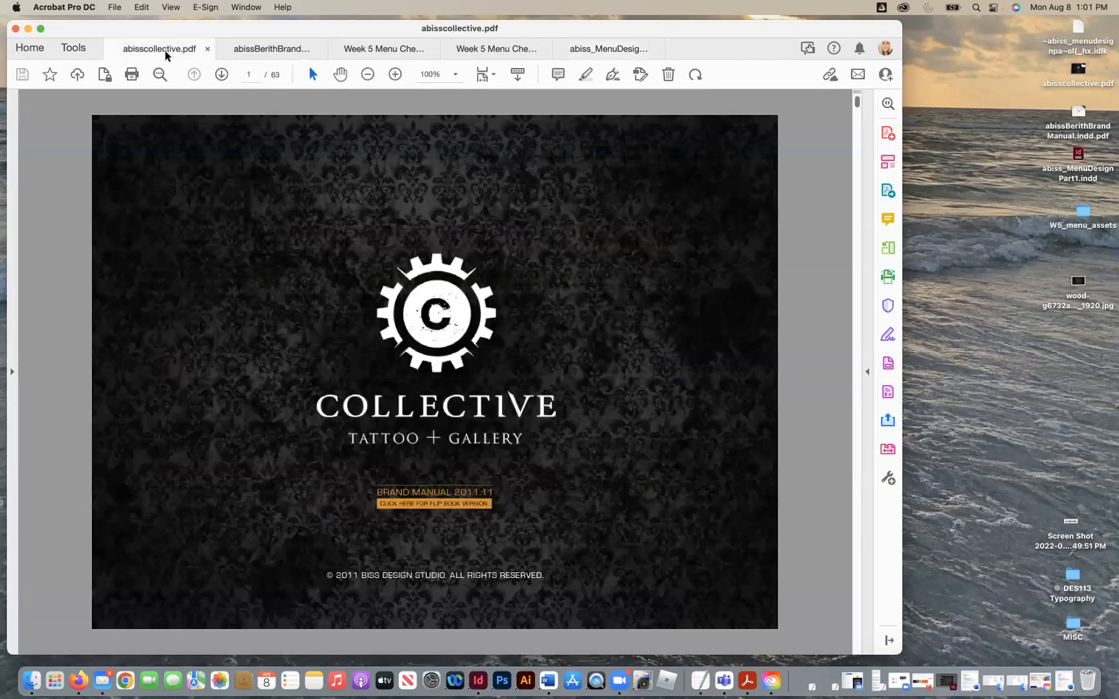
left_click(381, 57)
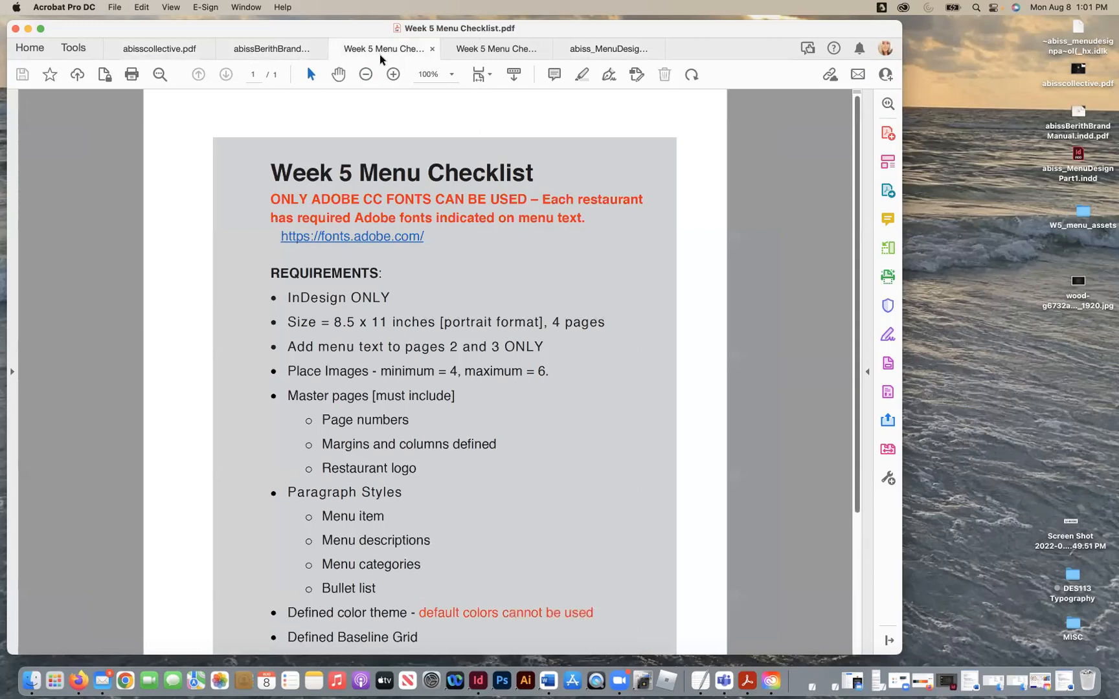
left_click_drag(135, 61, 135, 116)
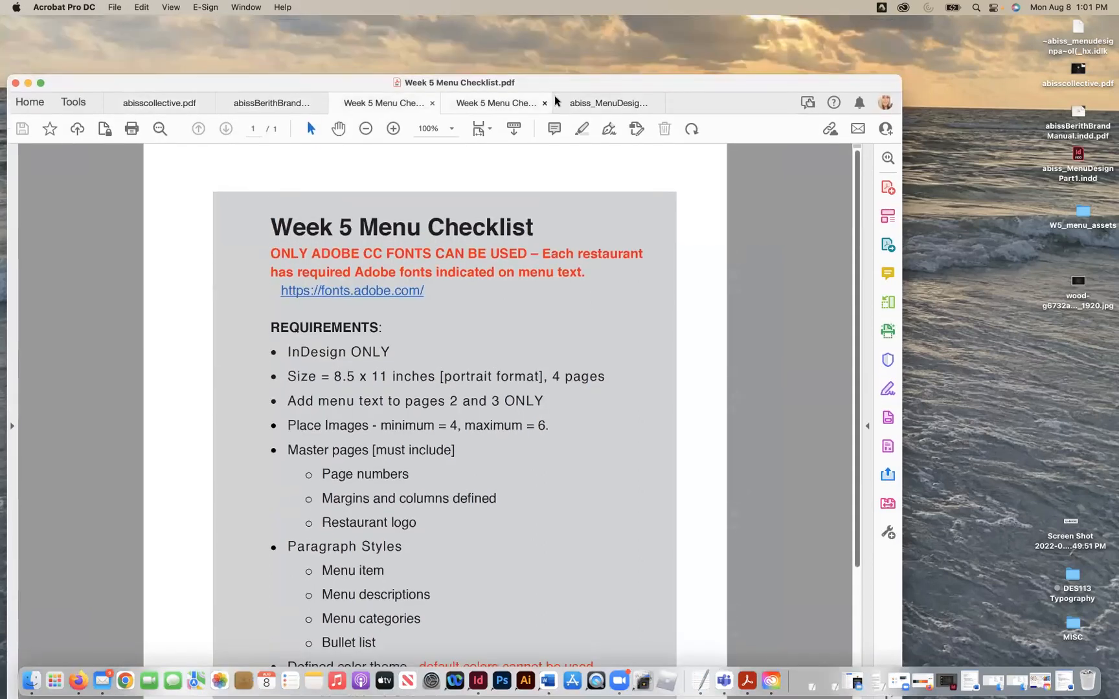
left_click(586, 104)
left_click_drag(595, 83, 603, 7)
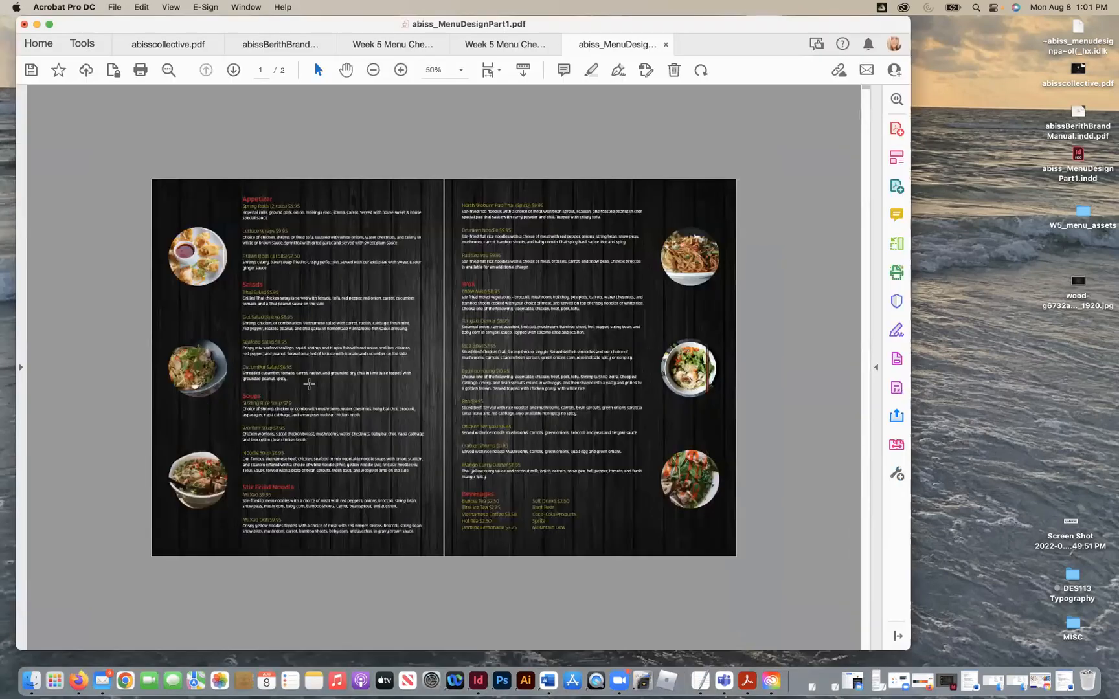
Step: Switch to InDesign and review the package options for the menu document, then leave without packaging again
left_click(480, 680)
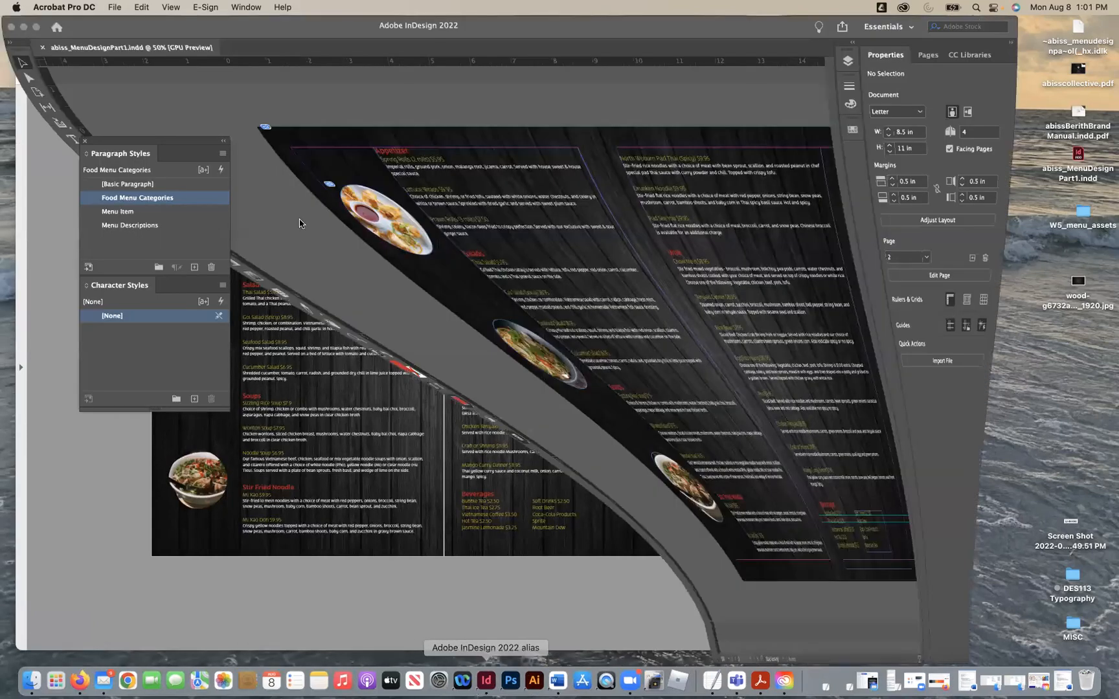
left_click(87, 8)
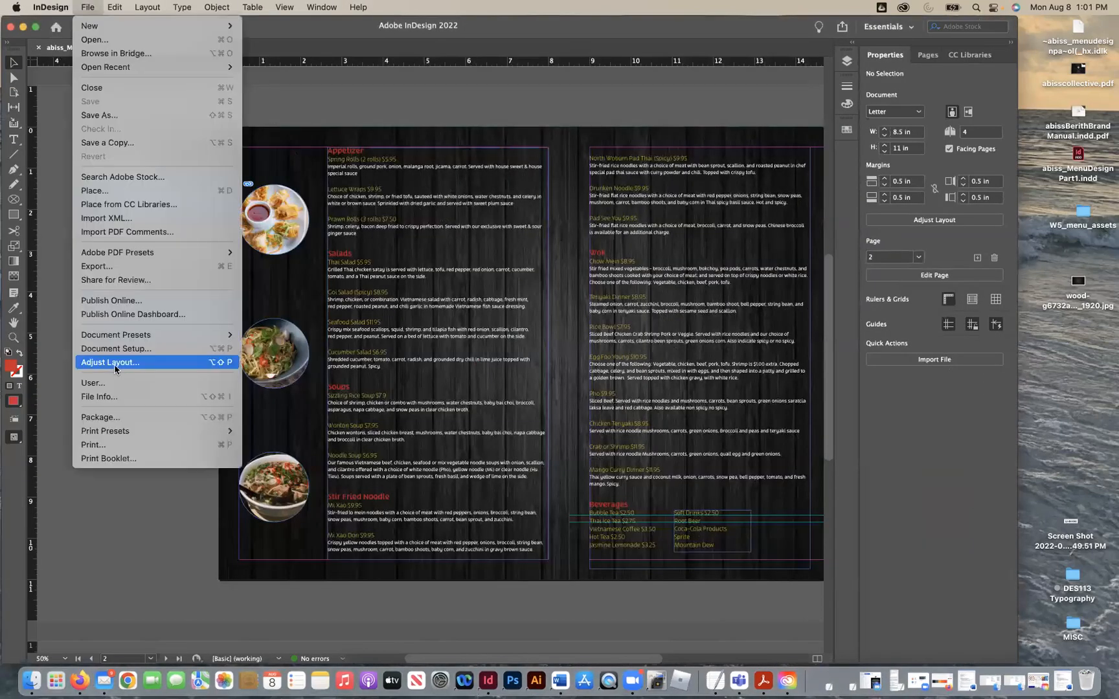
key("Return")
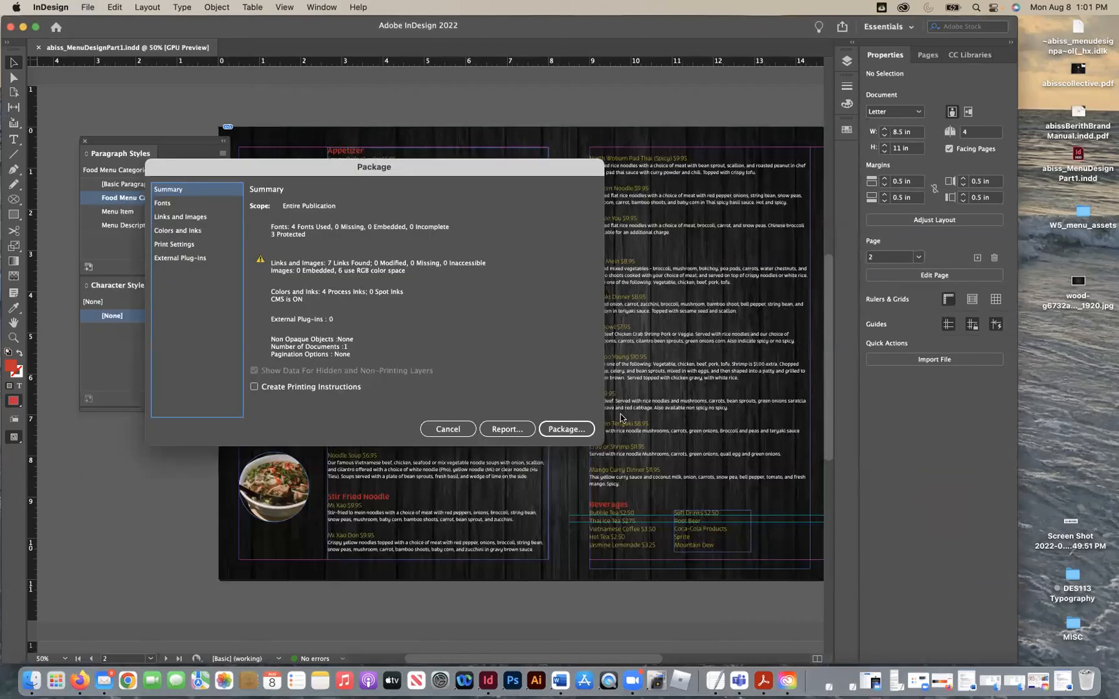
left_click(566, 430)
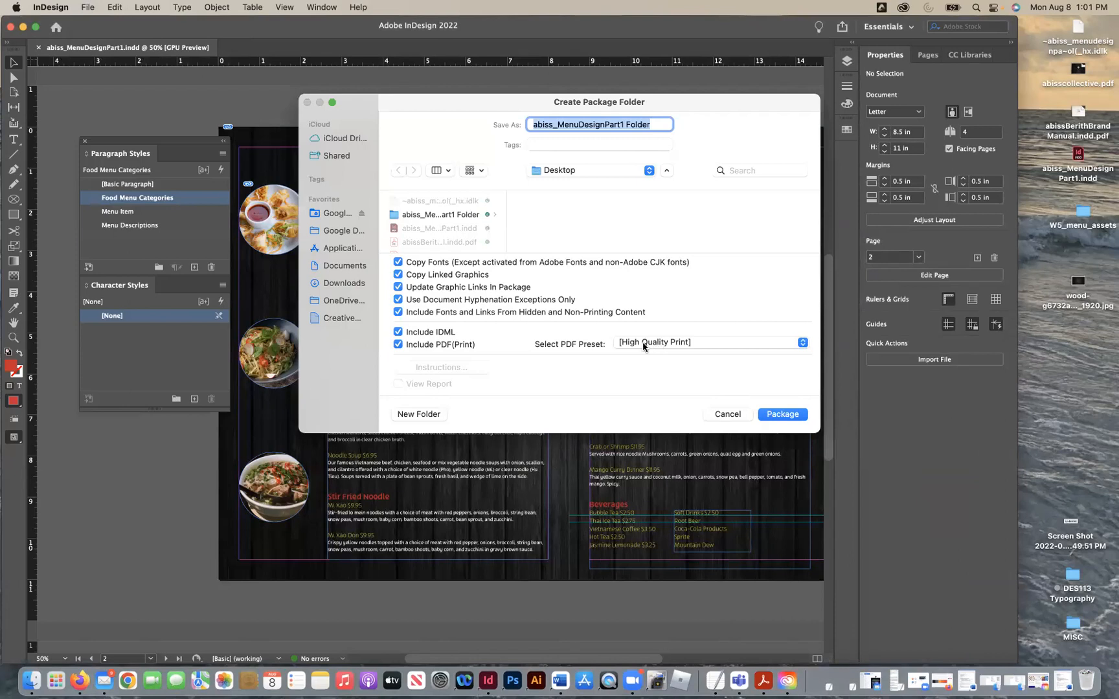
left_click(727, 414)
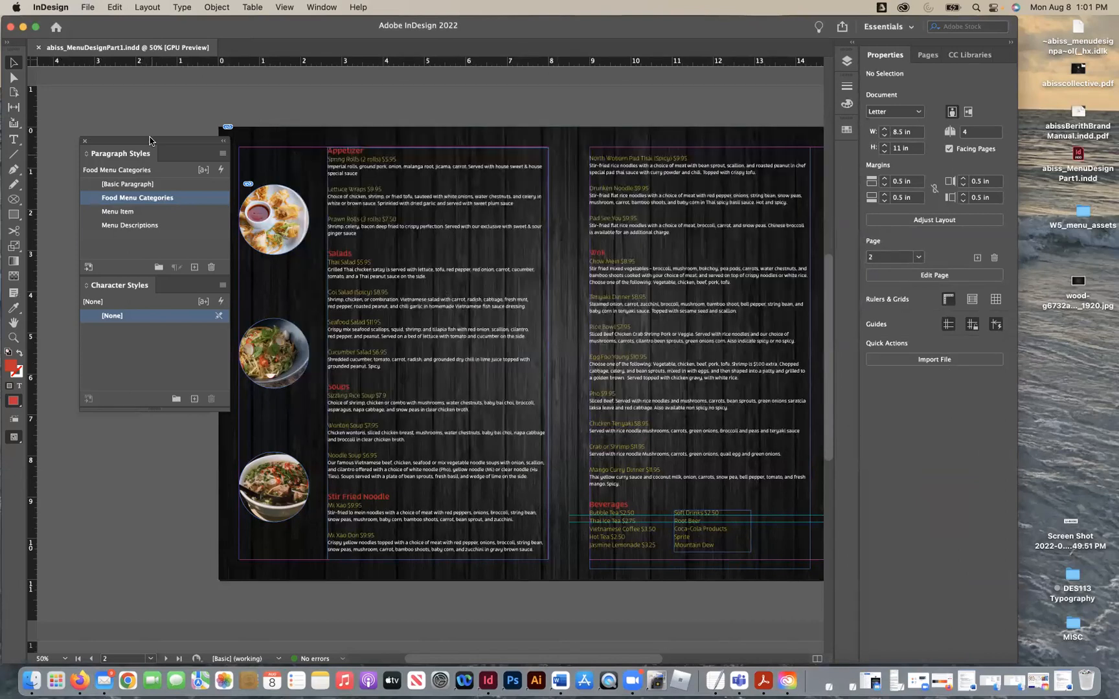
left_click_drag(149, 139, 110, 138)
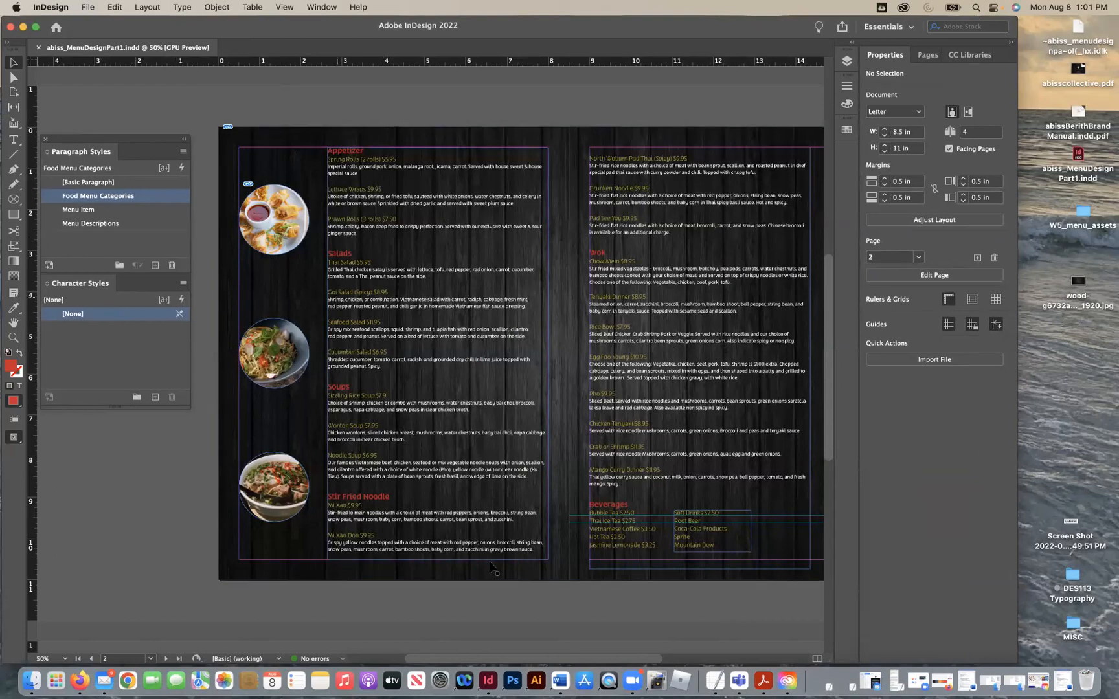
Step: Switch back to Acrobat and close all open PDFs, saving the changes to abiss_MenuDesignPart1.pdf
left_click(763, 680)
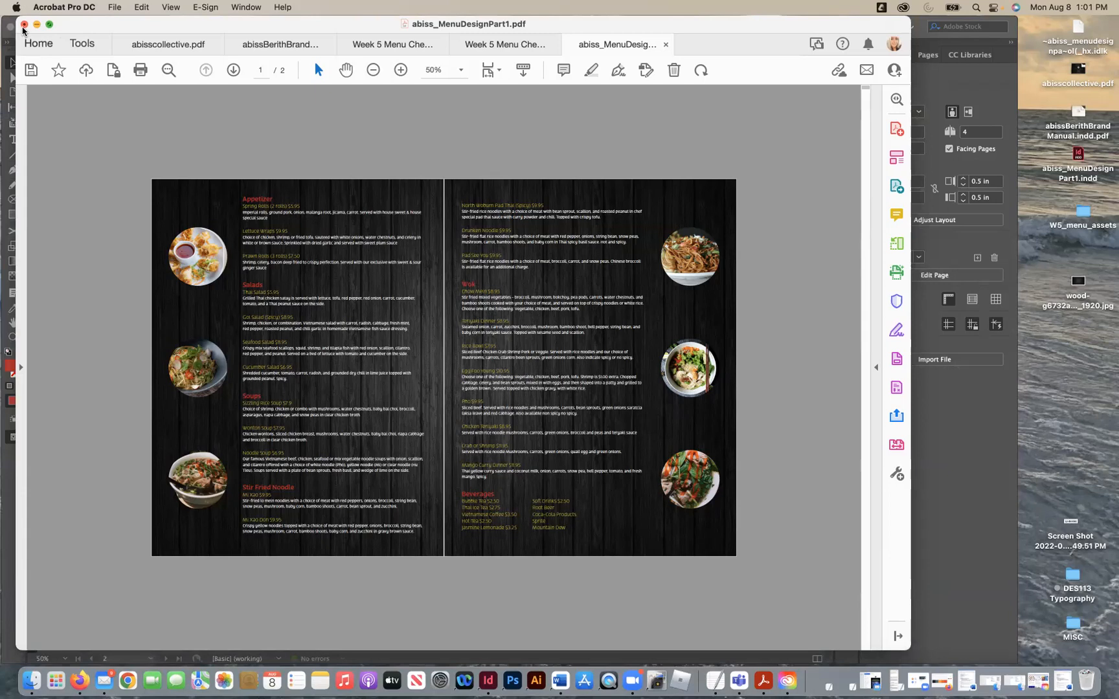
left_click(24, 25)
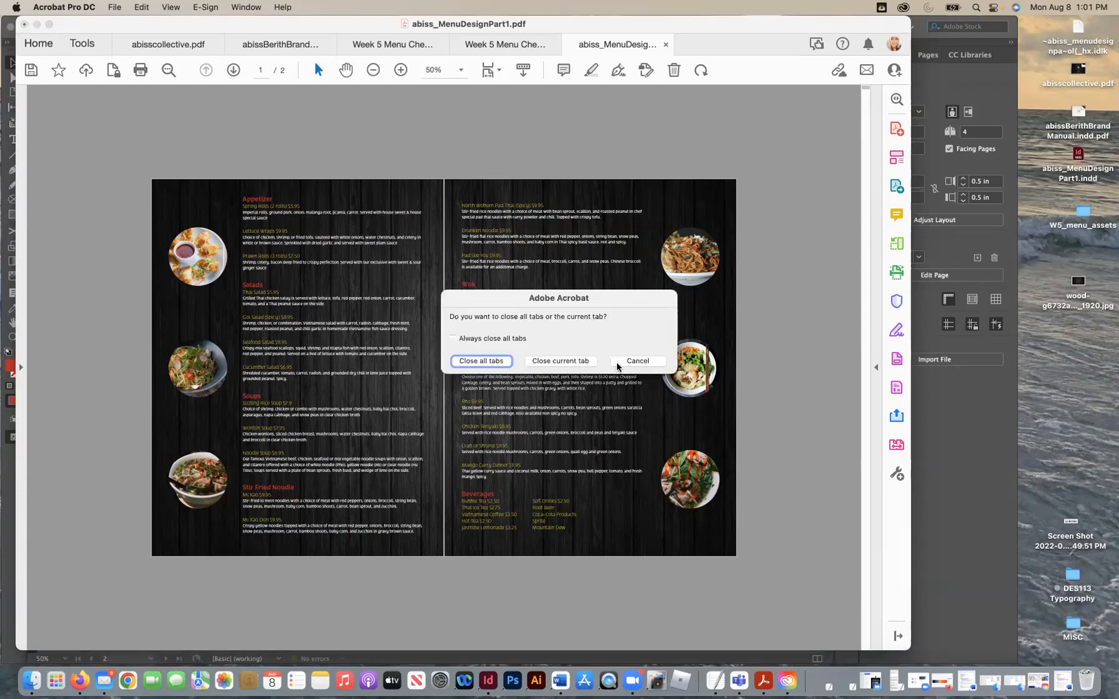
left_click(499, 362)
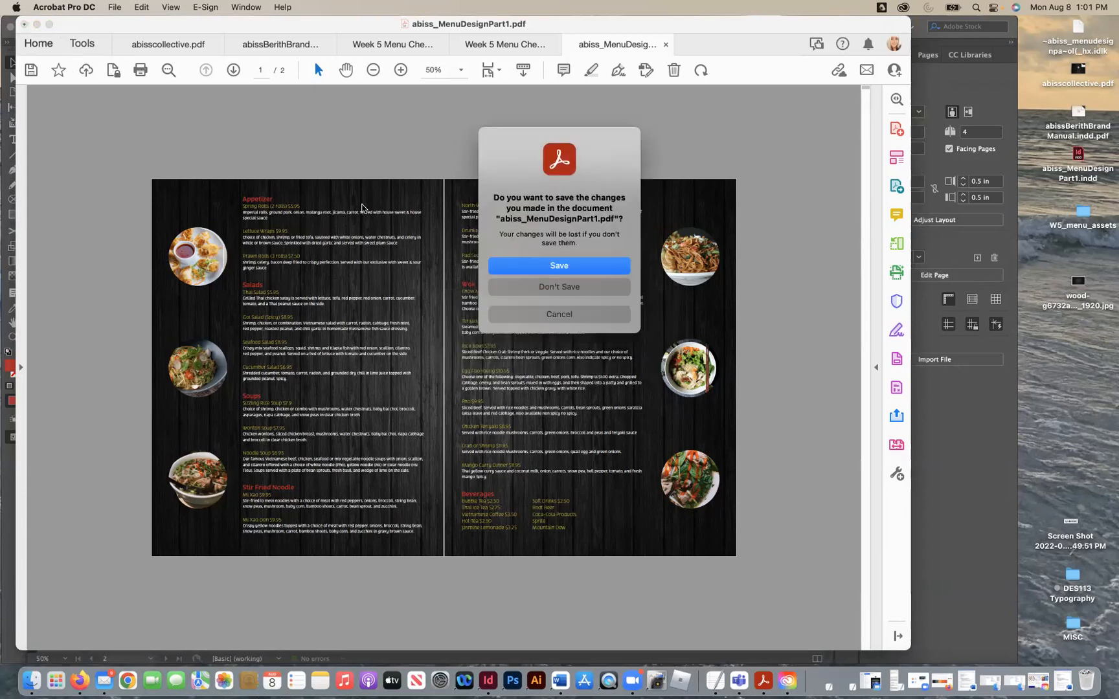
left_click(563, 314)
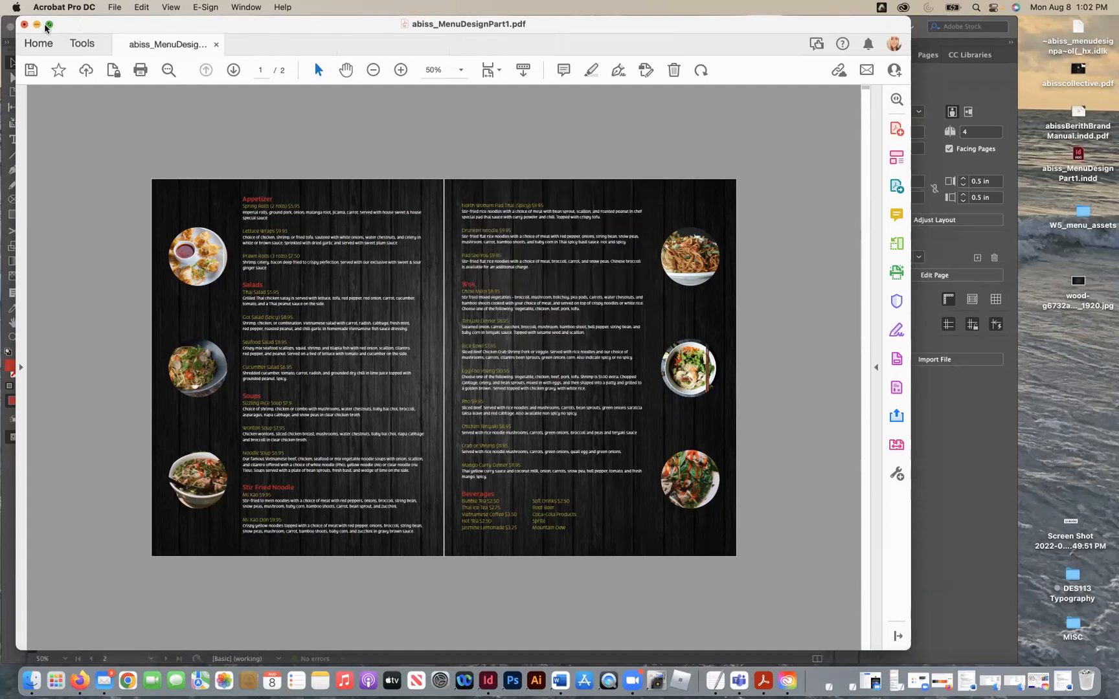
left_click(24, 25)
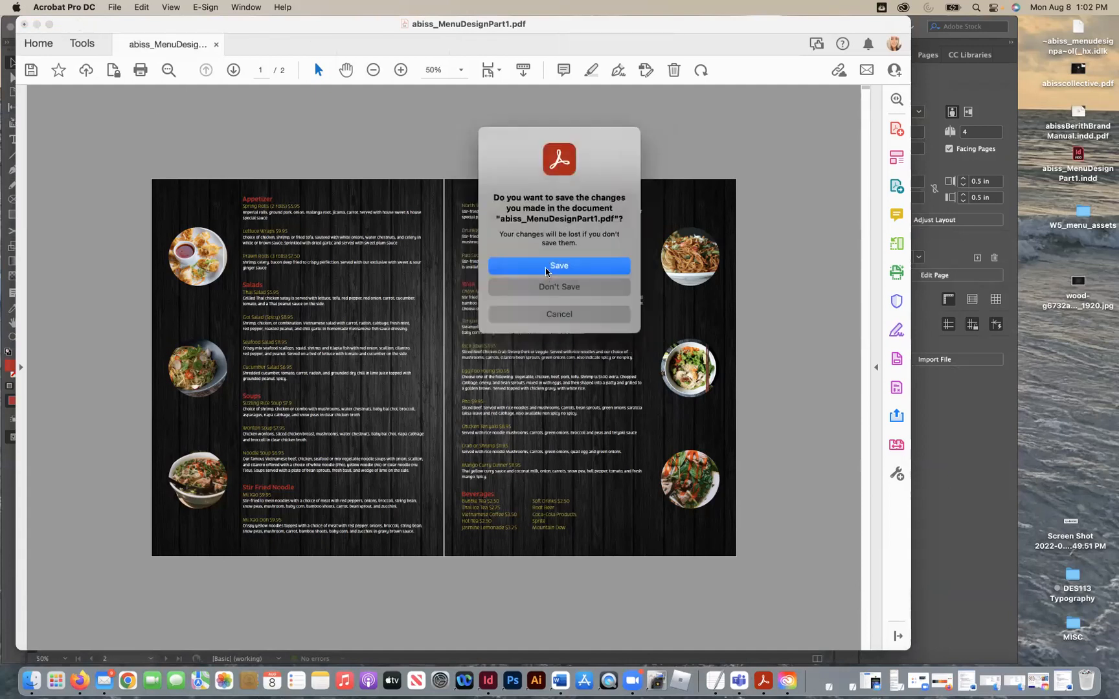
left_click(544, 286)
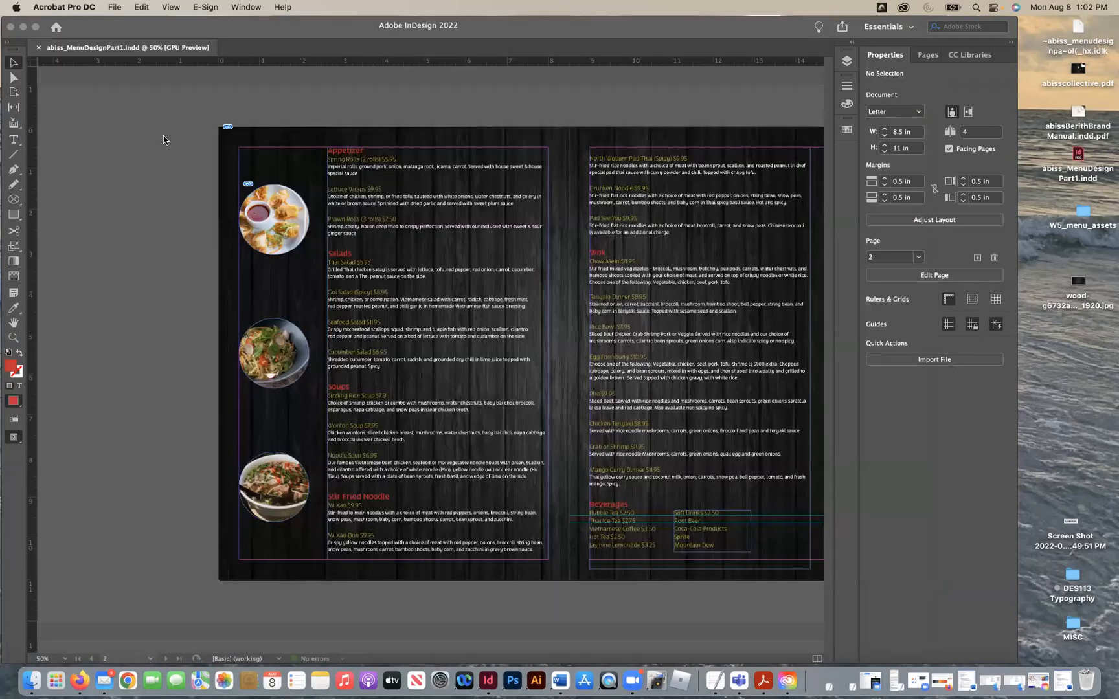
Step: Clear the InDesign window away and close the Finder window to expose the packaged folder on the desktop
left_click(54, 74)
left_click(24, 27)
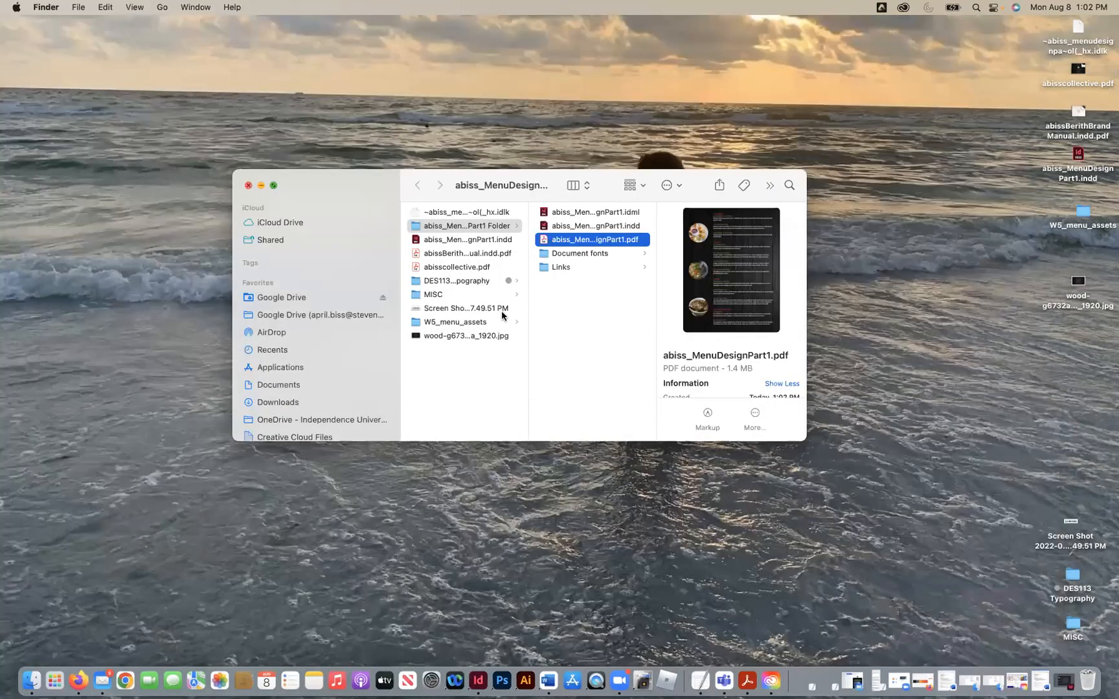
key("super+w")
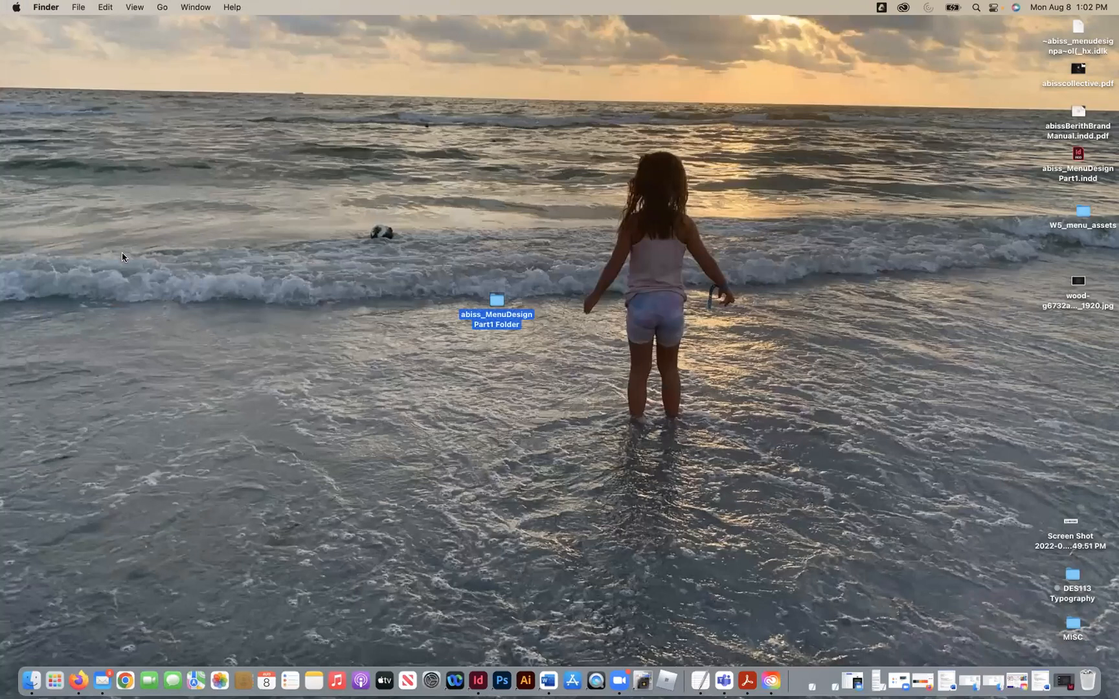
Step: Compress abiss_MenuDesignPart1 Folder into a zip archive and place the archive just below the folder on the desktop
left_click(206, 167)
left_click_drag(506, 306, 507, 375)
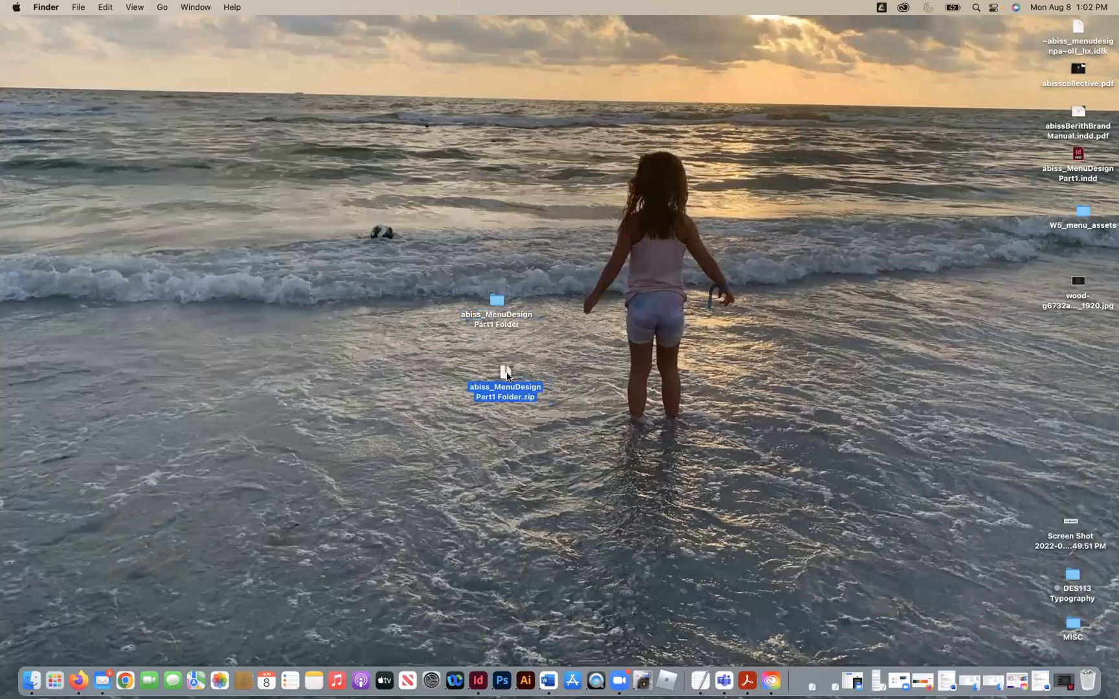